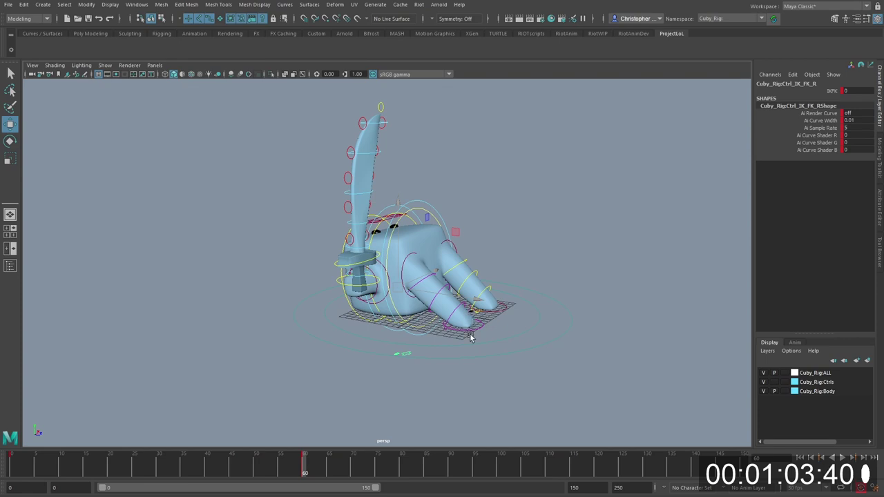
Step: At frame 60, lift and rotate the right foot control to about 3.09 in Translate Y, 2.47 in Z and -55 in Rotate X
left_click(477, 328)
left_click_drag(464, 303, 467, 250)
key("e")
left_click_drag(539, 252, 424, 238)
key("w")
left_click_drag(467, 256, 445, 338)
key("e")
left_click_drag(449, 321, 377, 331, "alt")
key("w")
left_click_drag(356, 298, 385, 279, "alt")
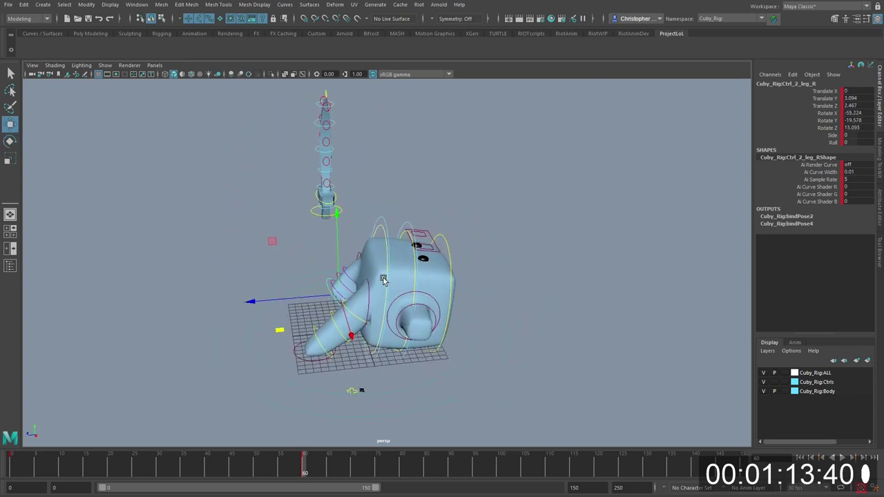
Step: Shift the root control to 4.14 in Translate Z and rotate the left foot control to match the bent right leg
left_click(385, 279)
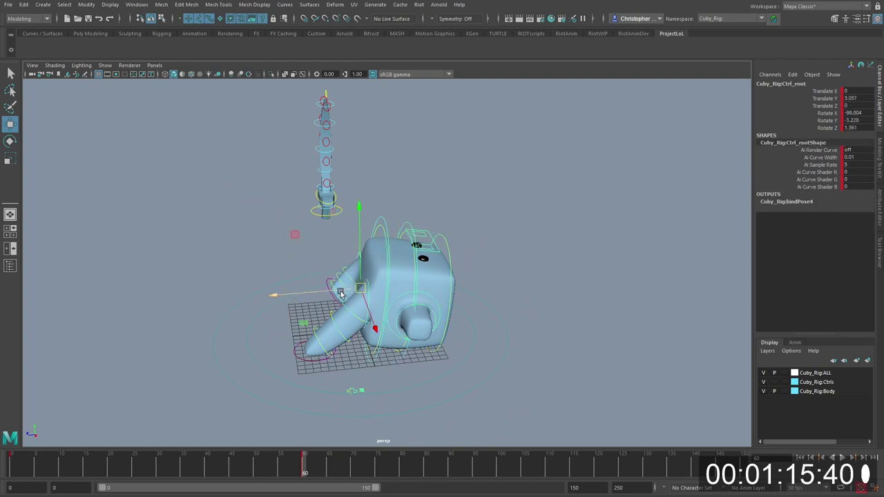
left_click(305, 338)
left_click_drag(305, 336, 312, 301, "alt")
left_click(277, 365)
key("e")
left_click_drag(345, 260, 311, 303)
key("w")
key("e")
key("w")
Step: Rotate the left arm control down along the body to about 22, -85 and -18 degrees in X, Y and Z
left_click(335, 282)
key("e")
left_click_drag(319, 230, 302, 298)
left_click_drag(302, 298, 414, 319, "alt")
left_click_drag(413, 319, 447, 295)
key("ctrl+z")
key("ctrl+z")
key("ctrl+z")
key("w")
left_click(391, 315)
key("e")
key("w")
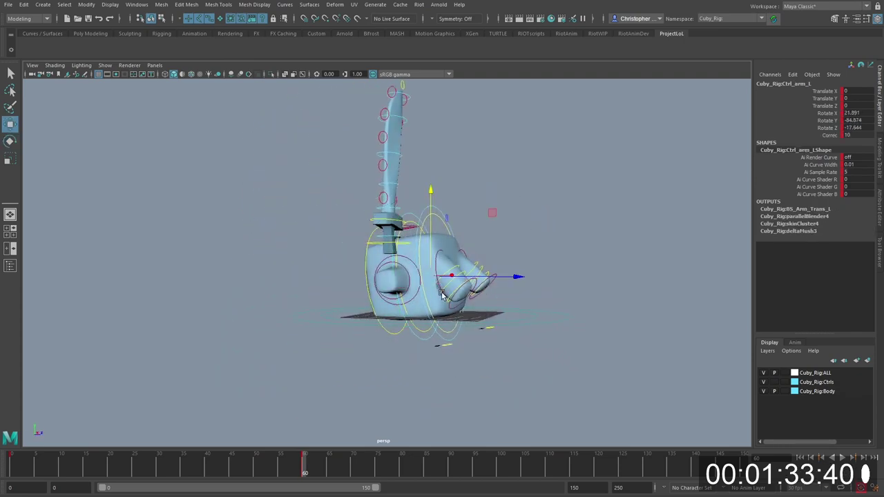
Step: Rotate the right arm control so the arm hangs down beside the body at frame 60
left_click(414, 298)
key("e")
mouse_move(391, 280)
left_mouse_down()
mouse_move(385, 303)
mouse_move(389, 297)
left_mouse_up()
left_click_drag(407, 276, 432, 260)
left_click_drag(435, 280, 516, 300)
left_click_drag(424, 295, 294, 316)
key("w")
Step: Set the Dead attribute to 1 on both the right and left eye controls
left_click(403, 233)
right_click_drag(402, 230, 438, 239, "alt")
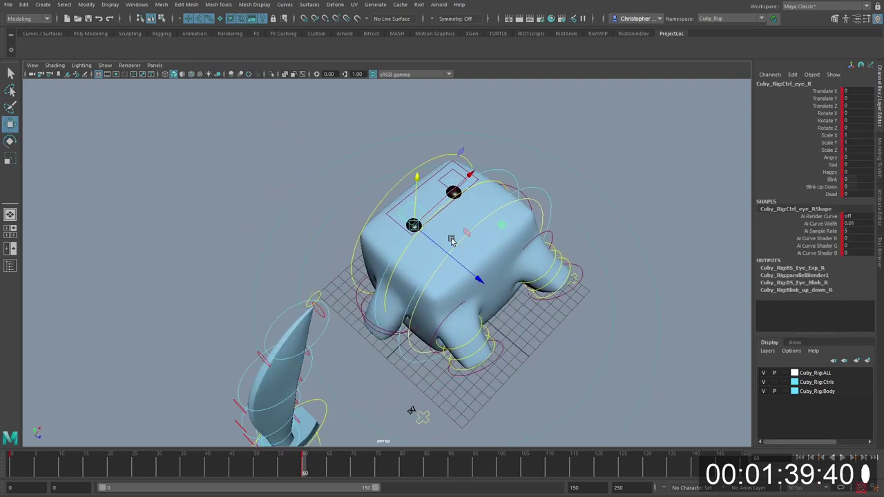
left_click(828, 194)
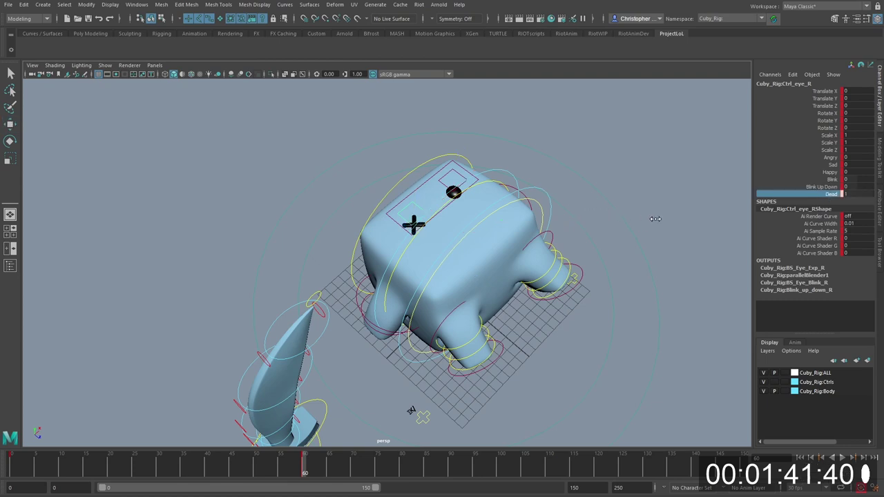
key("w")
left_click(456, 173)
left_click(832, 195)
middle_click_drag(623, 205, 645, 206)
left_click_drag(572, 204, 325, 150, "alt")
key("alt+1")
key("alt+1")
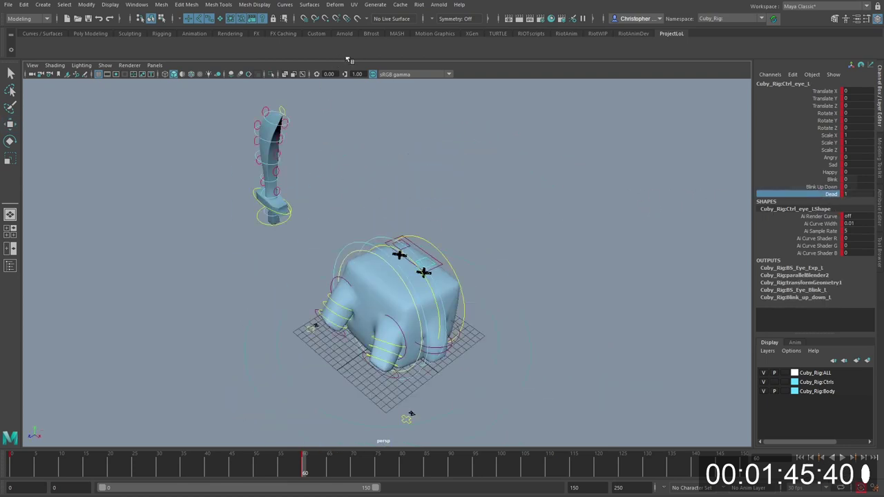
Step: Examine the collapsed pose and the sword at frame 60 from another angle with the control curves hidden
left_click_drag(186, 100, 529, 442)
key("w")
left_click_drag(511, 422, 549, 397, "alt")
left_click(279, 244)
left_click(266, 258)
left_click_drag(267, 260, 454, 264, "alt")
key("alt+1")
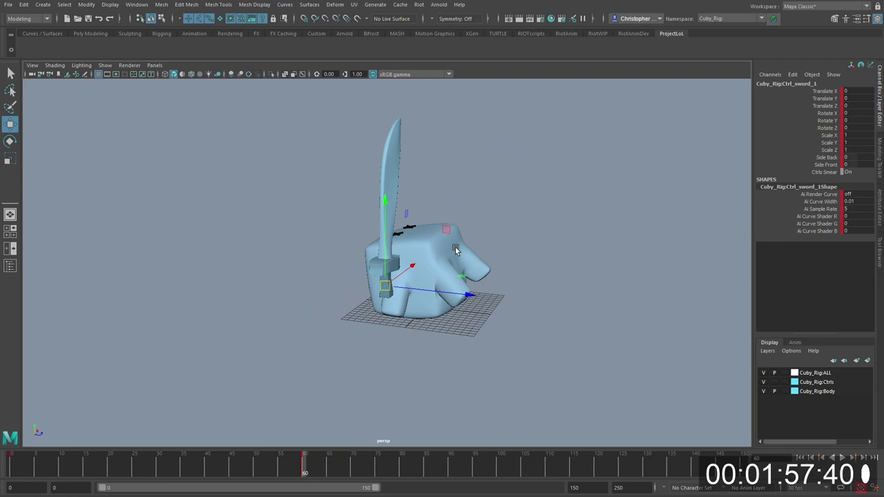
key("alt+1")
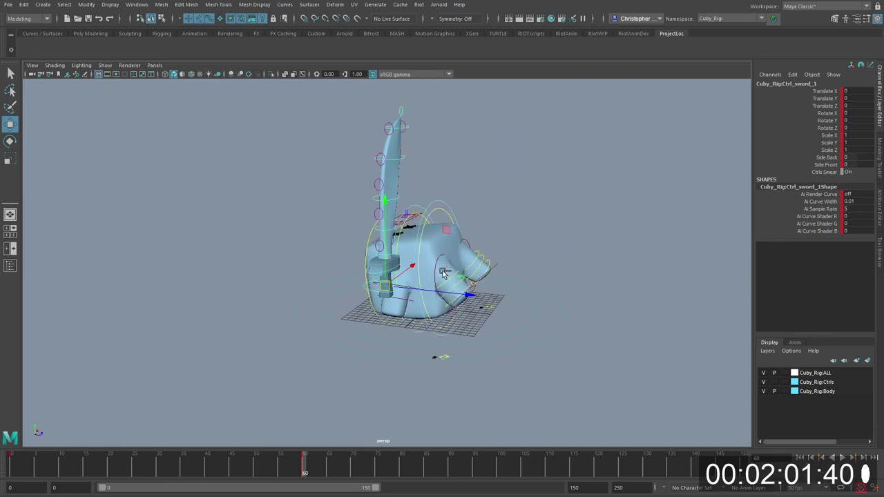
Step: Try to shift the root and foot controls together along Z, and undo the move
left_click(429, 326)
left_click_drag(429, 326, 447, 322, "alt")
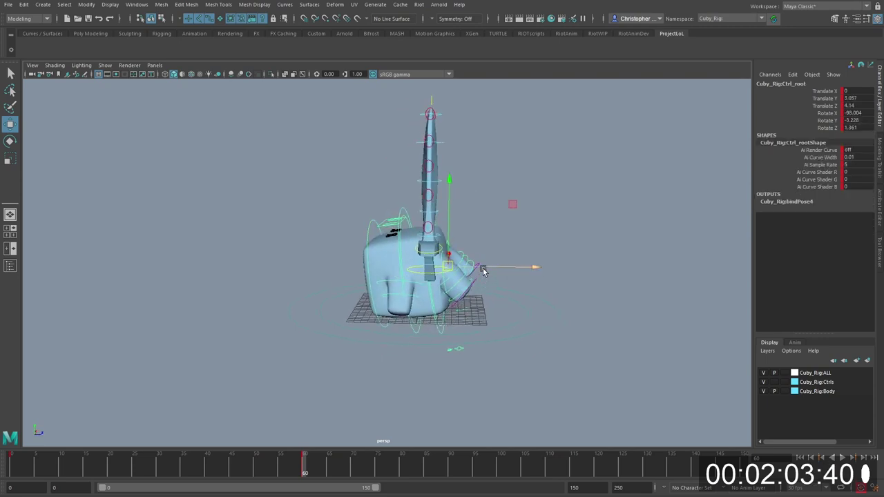
left_click(472, 290)
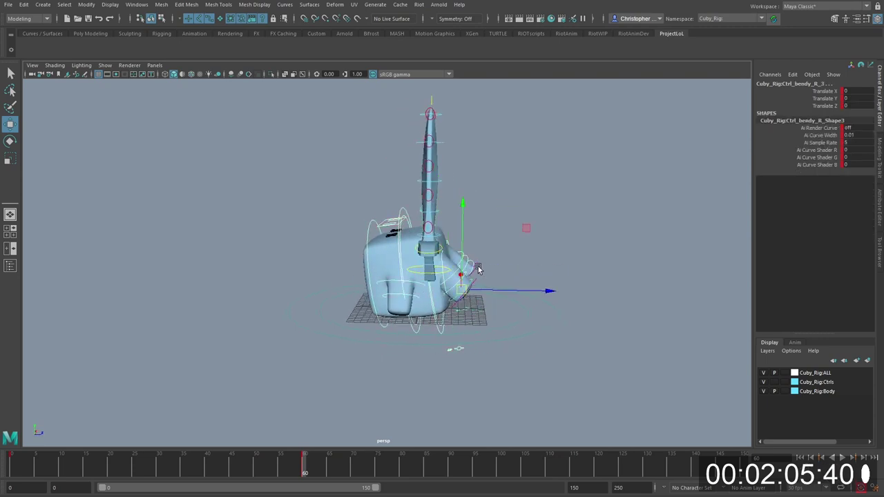
left_click(477, 268)
left_click(473, 286)
left_click(431, 305)
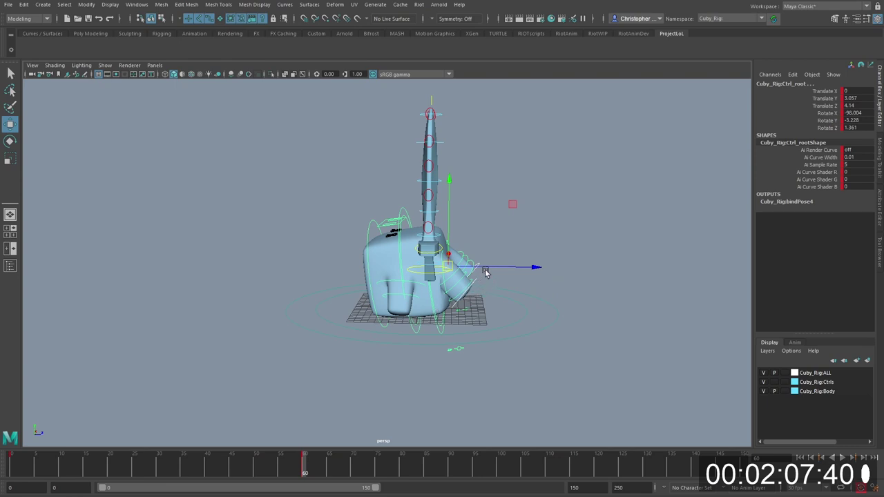
left_click_drag(486, 268, 489, 269)
key("ctrl+z")
Step: At frame 0, set the root control back to about -26.4 in Translate Z and tilt it to about -19.2 in Rotate X
left_click_drag(276, 468, 11, 458)
left_click_drag(339, 308, 350, 291, "alt")
key("e")
left_click_drag(370, 246, 328, 234)
key("w")
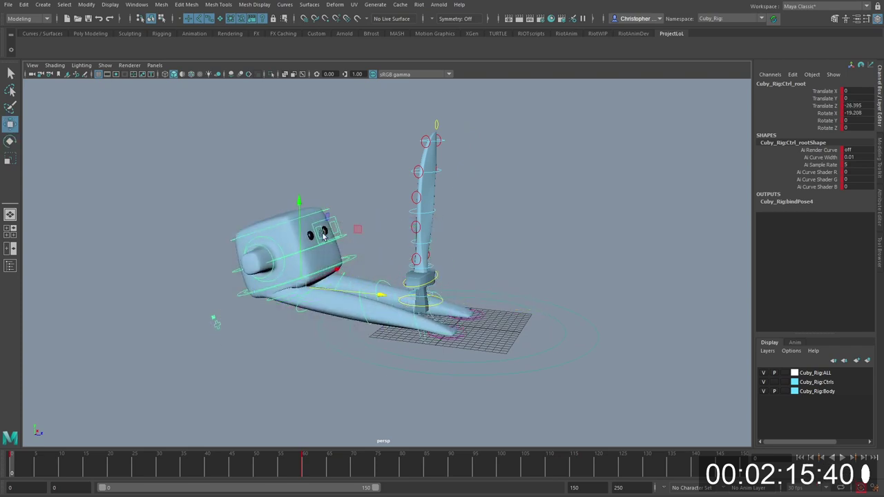
Step: Select both eye controls and try out the Blink attribute and a uniform scale of 3
left_click(333, 232)
left_click(337, 232)
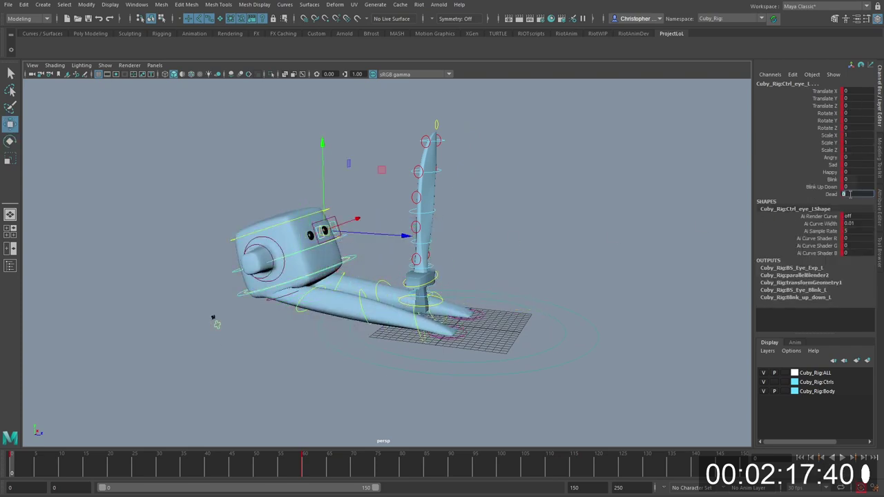
left_click(836, 179)
left_click_drag(621, 216, 370, 238, "alt")
right_click_drag(370, 238, 420, 235, "alt")
key("ctrl+z")
key("r")
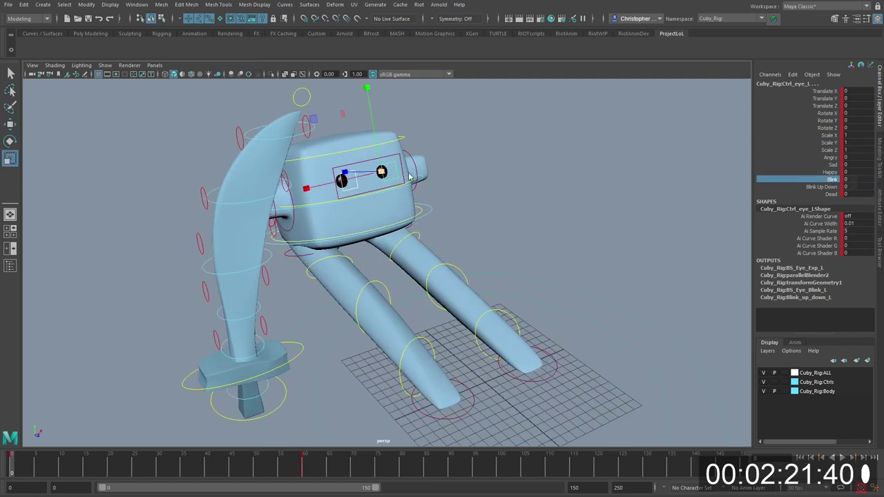
left_click_drag(378, 182, 409, 186)
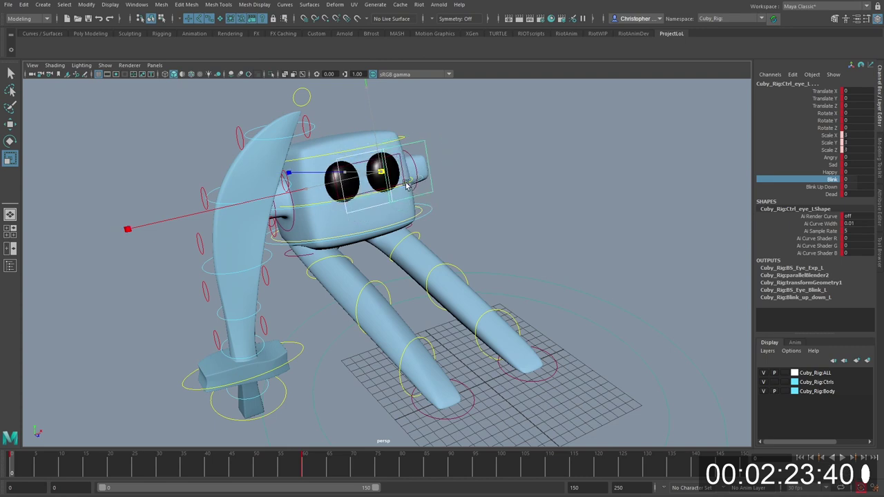
key("ctrl+z")
Step: Scale both eye controls uniformly to 3 and set their Sad attribute to 5
left_click(822, 187)
middle_click_drag(607, 198, 630, 180)
left_click(831, 165)
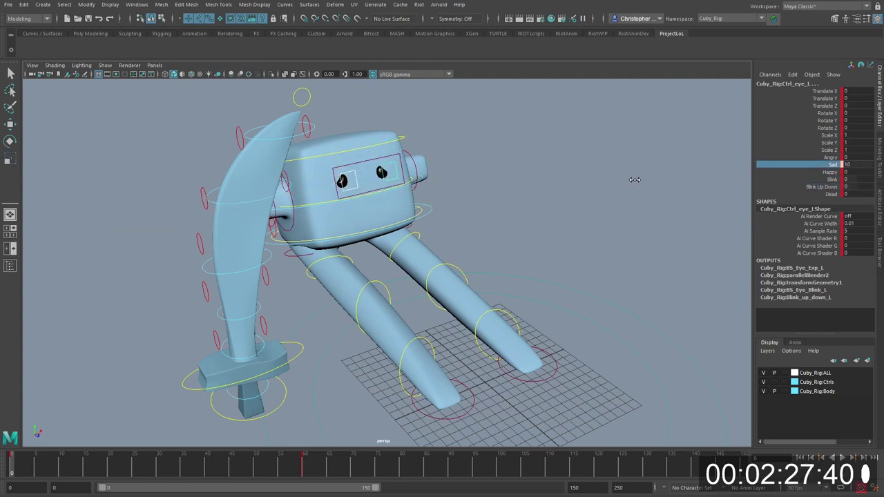
left_click(828, 158)
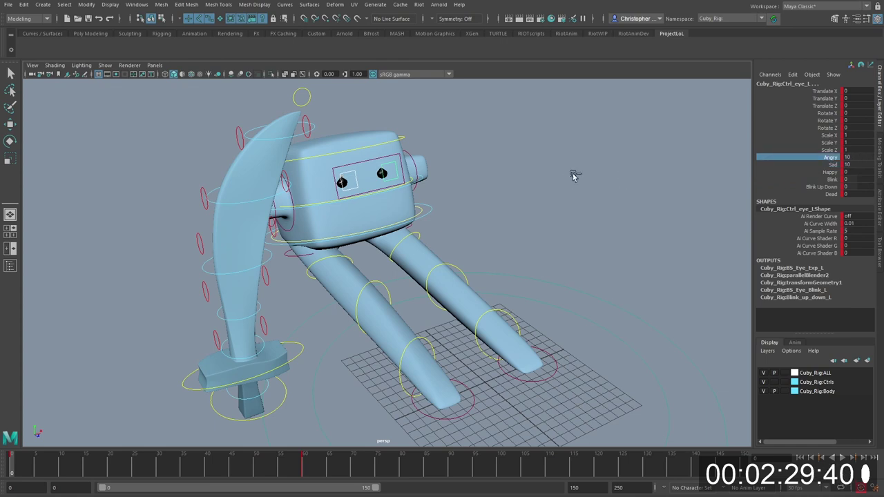
key("ctrl+z")
key("r")
left_click_drag(382, 172, 568, 175)
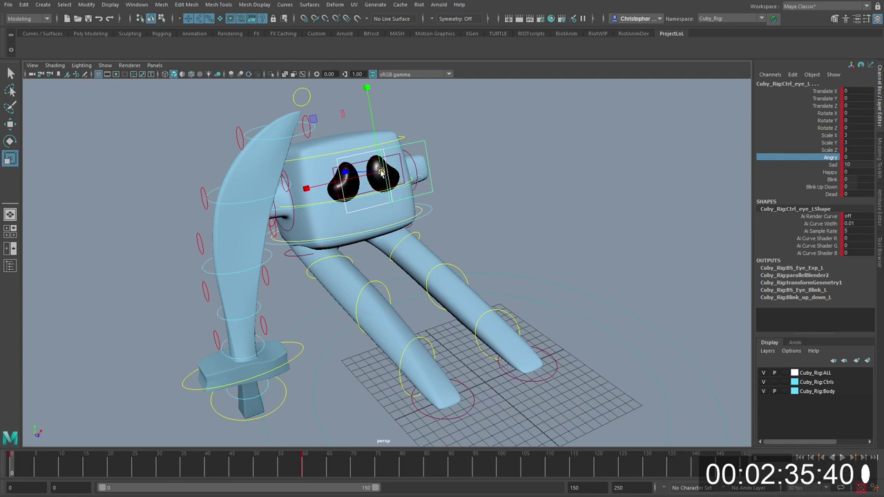
left_click(863, 165)
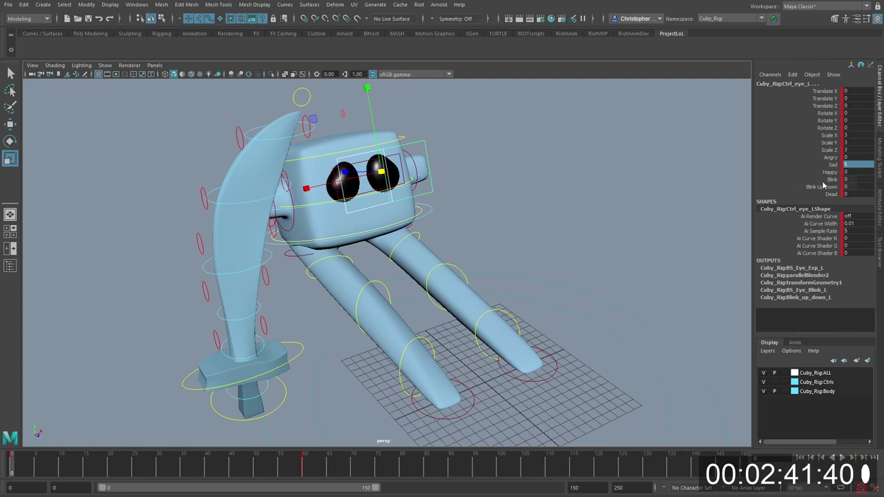
Step: Move the root control up and back at frame 0 to about 9.24 in Translate Y and -51.42 in Z
left_click_drag(496, 185, 339, 275, "alt")
key("w")
left_click_drag(223, 315, 194, 355)
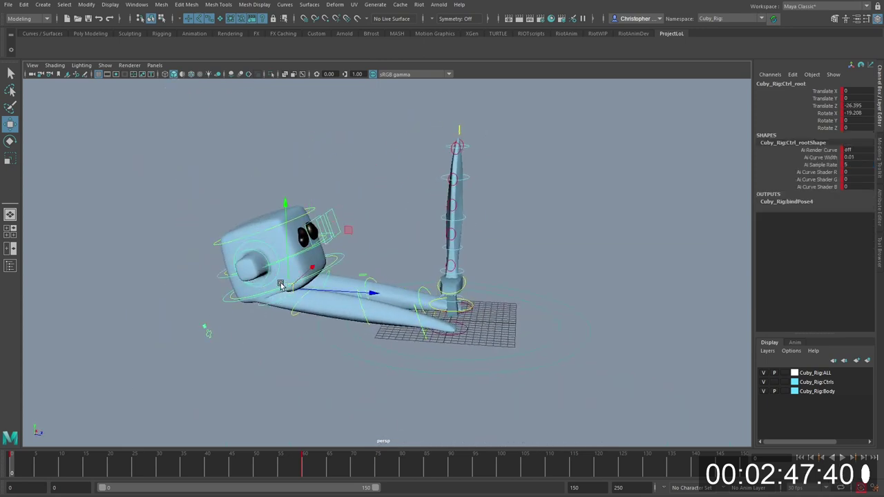
left_click_drag(325, 290, 136, 185)
key("e")
left_click_drag(222, 185, 185, 204, "alt")
Step: Check the collapsed pose further along the timeline, and key the stretched pose on the rig controls at frame 20
left_click_drag(42, 468, 388, 449)
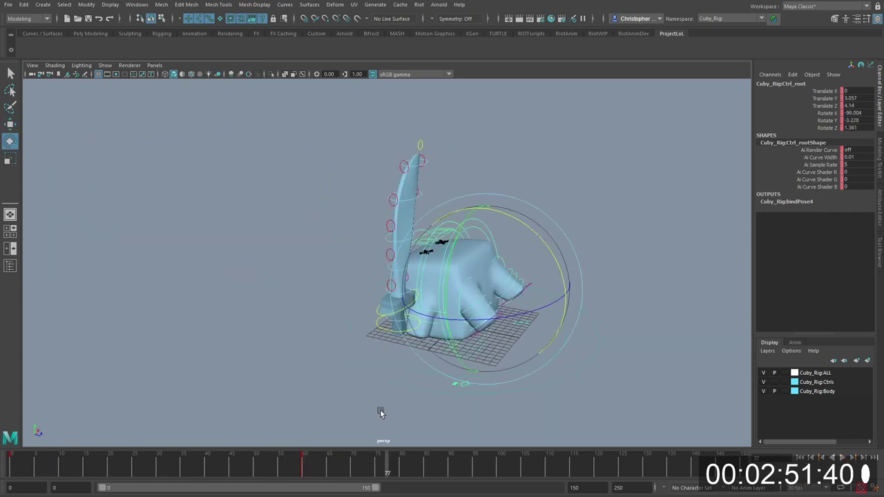
left_click_drag(338, 58, 302, 160, "alt")
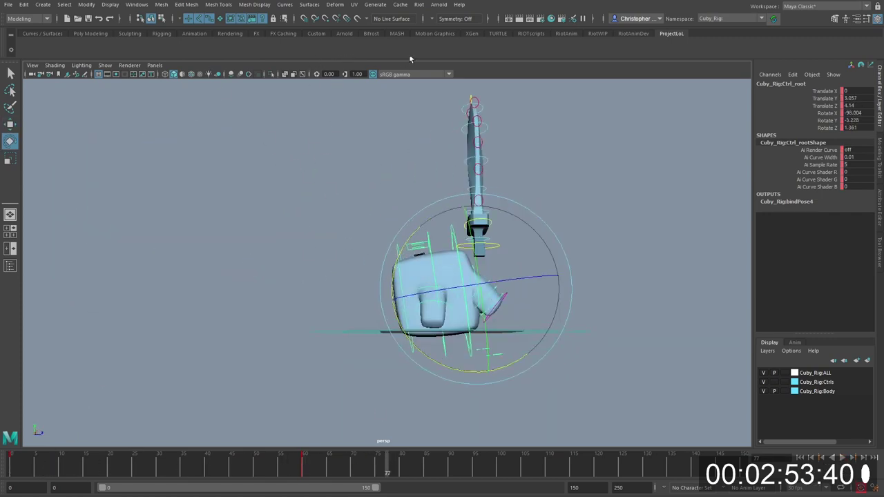
left_click_drag(603, 89, 186, 346)
left_click_drag(58, 471, 108, 467)
key("s")
left_click_drag(201, 334, 256, 331, "alt")
Step: Select the root control and move it forward along Z at frames 5 and 10
left_click_drag(115, 465, 35, 463)
key("w")
left_click(342, 204)
left_click(334, 206)
left_click_drag(319, 243, 413, 240)
key("period")
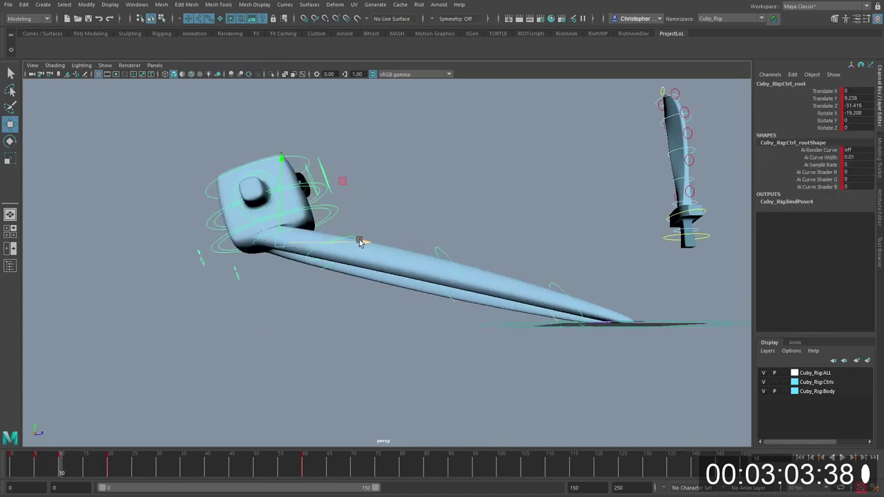
left_click_drag(360, 242, 477, 287)
key("period")
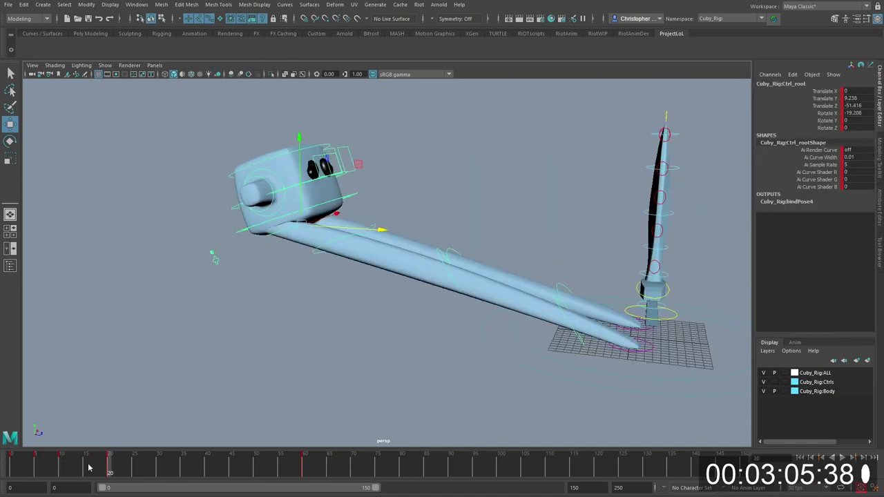
Step: Key the root at frame 15 and blend its frame 20 pose toward the collapsed pose, to about -7.5 in Translate Z
double_click(89, 467)
left_click(87, 467)
mouse_move(85, 468)
left_mouse_down()
mouse_move(59, 468)
mouse_move(85, 468)
left_mouse_up()
key("period")
key("period")
key("comma")
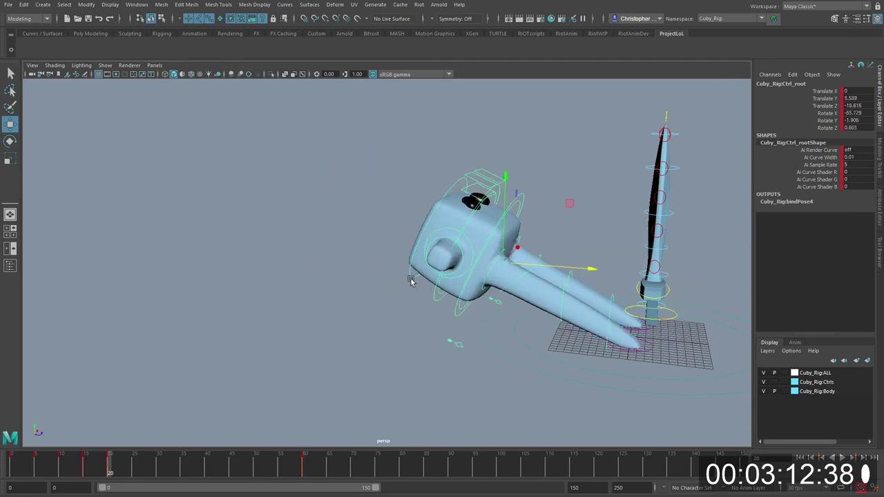
left_click_drag(410, 281, 550, 277)
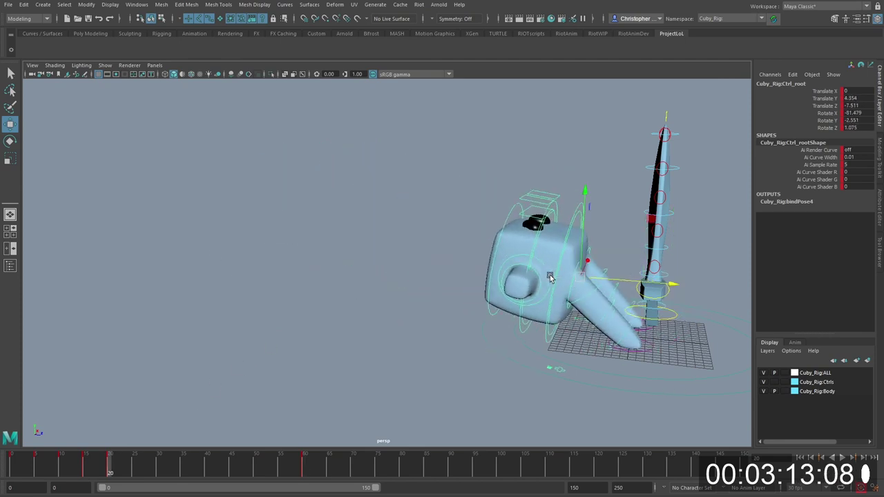
Step: Blend the root's frame 15 pose between its neighbouring keys, to about 7.76 in Translate Y, and hide the control curves
left_click(84, 466)
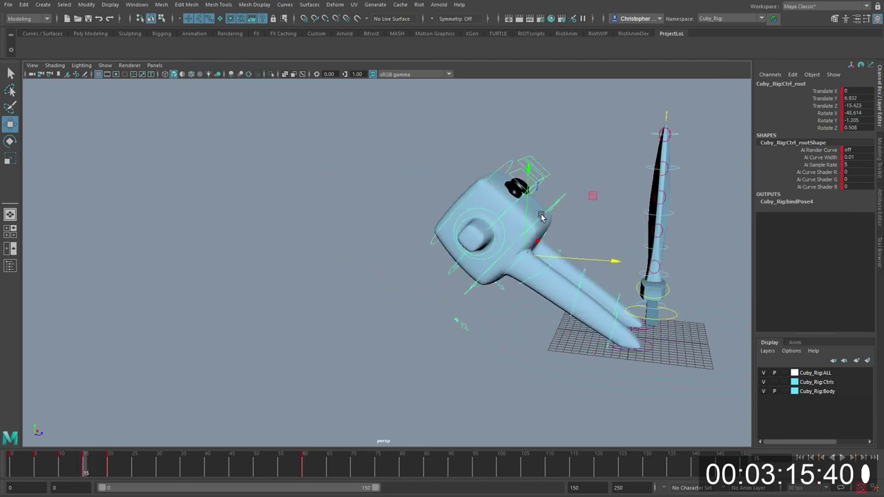
key("ctrl+period")
key("ctrl+period")
key("alt+1")
left_click_drag(571, 219, 512, 225, "alt")
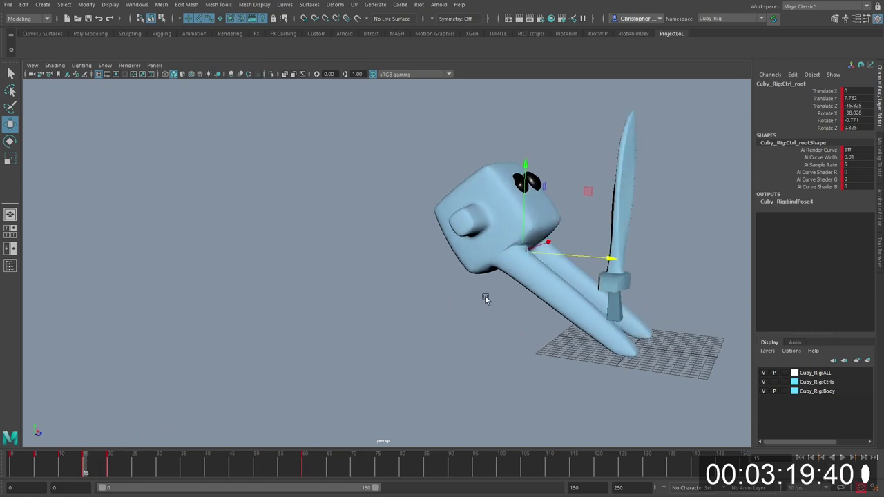
Step: Pull the root back to about -20.9 in Translate Z at frame 15 and rotate it to about -12.2 in X
left_click_drag(541, 256, 511, 249)
key("e")
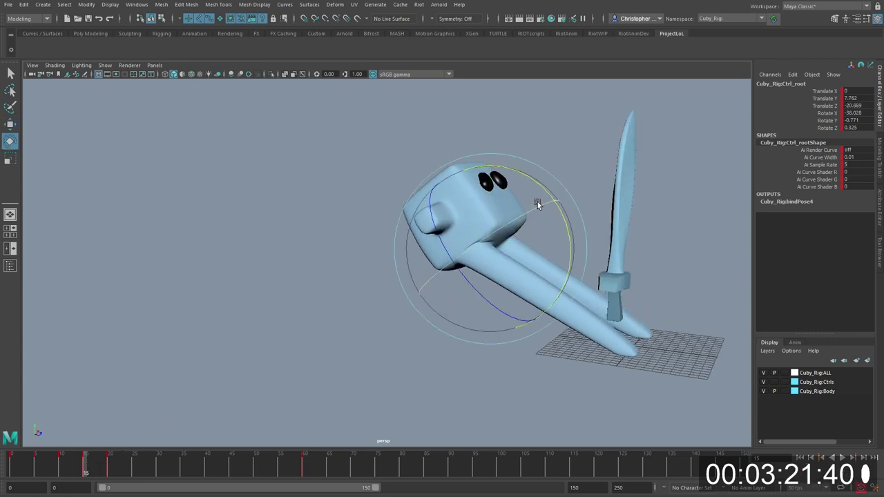
left_click_drag(560, 211, 552, 249)
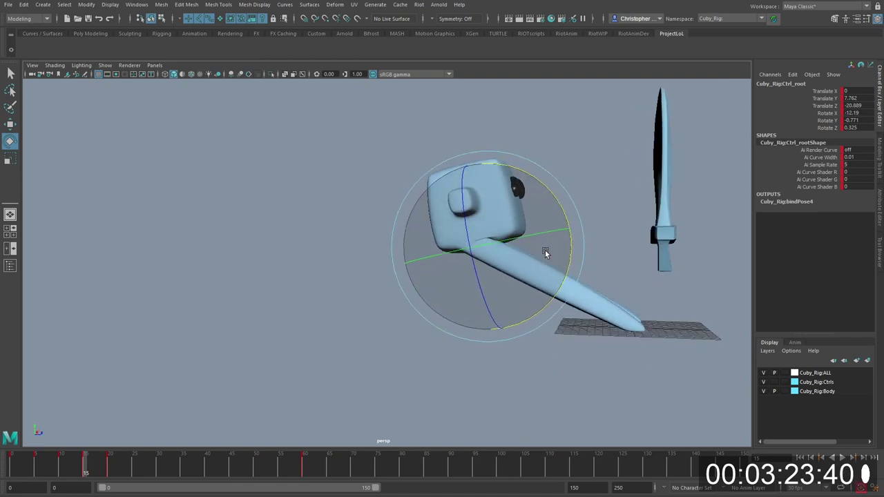
Step: At frame 20, turn the root face-down to about 90 in Rotate X and move it to about 3.4 in Y and -16.8 in Z
left_click(110, 465)
left_click_drag(625, 200, 511, 371)
key("w")
left_click_drag(601, 272, 514, 261)
key("e")
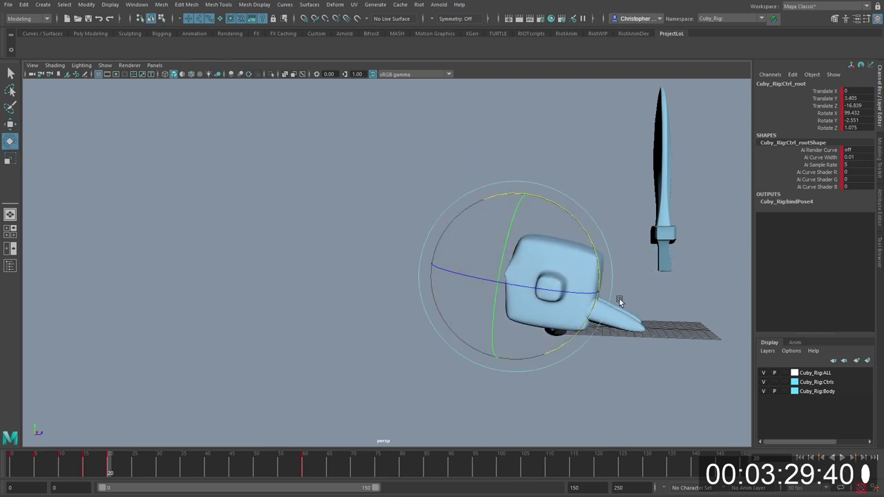
left_click_drag(603, 302, 546, 255)
Step: Show the control curves and try to scale the hip control vertically at frame 20, undoing the change
key("r")
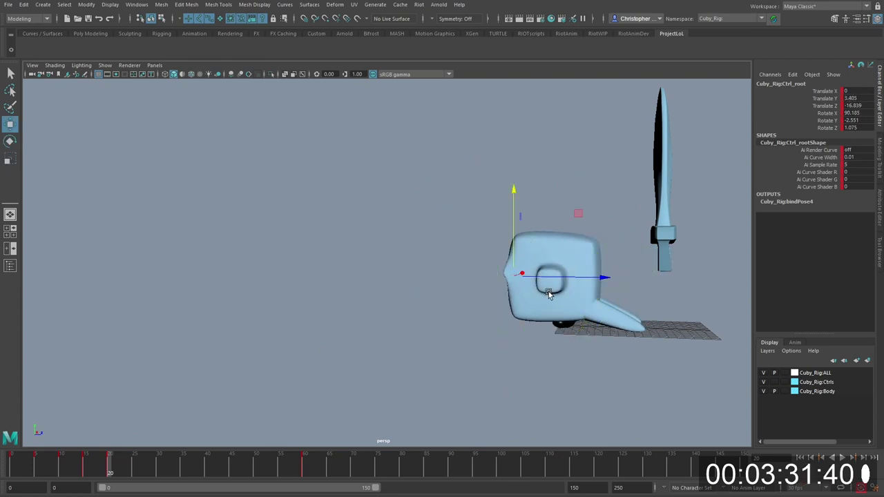
key("alt+1")
left_click_drag(558, 286, 527, 277, "alt")
key("r")
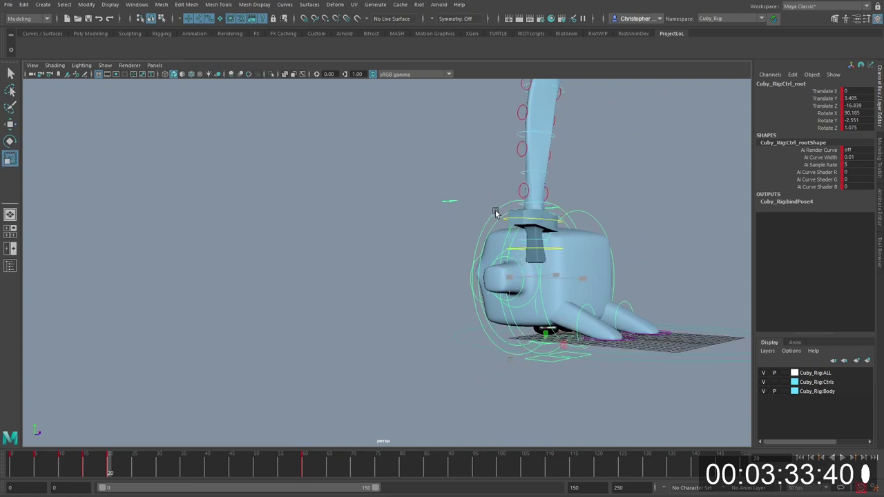
left_click_drag(501, 218, 533, 227, "alt")
key("w")
left_click(528, 213)
key("r")
left_click_drag(527, 358, 529, 390)
key("ctrl+z")
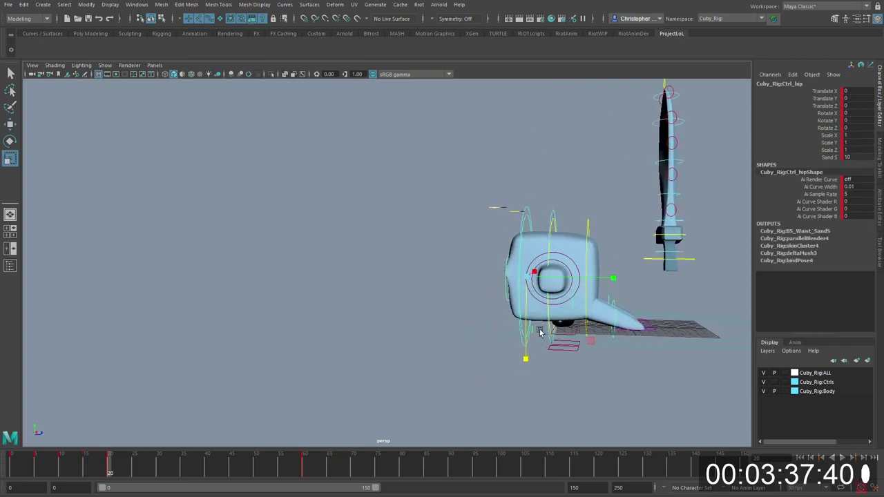
Step: At frame 20, rotate the root to about 30.8 in X and lower it to about -1.7 in Translate Y
left_click_drag(550, 307, 545, 281, "alt")
key("w")
left_click(527, 212)
left_click(524, 207)
key("comma")
key(".")
key("e")
left_click_drag(589, 249, 489, 177)
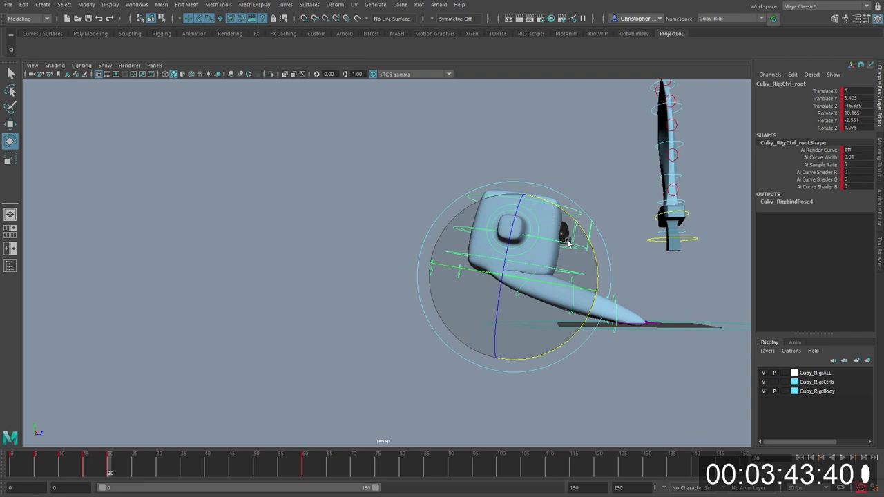
key("w")
left_click_drag(523, 265, 508, 295)
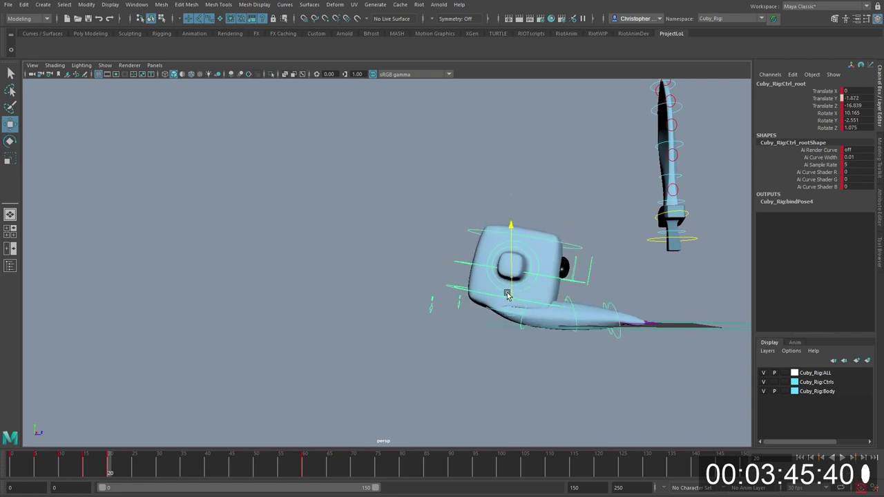
key("e")
left_click_drag(575, 260, 582, 289)
key(".")
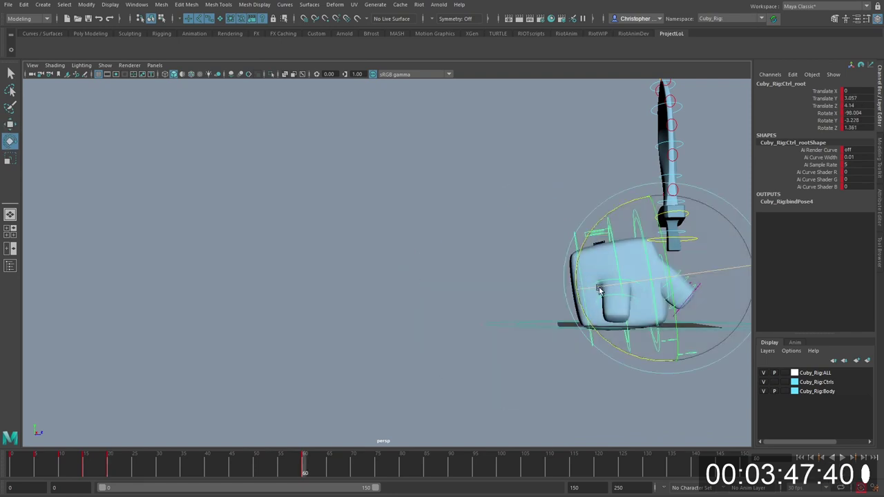
Step: Copy the root's frame 20 pose to frame 30, turn it face-down to about 94 in Rotate X, raise it, and play back the fall
middle_click_drag(633, 289, 584, 290, "alt")
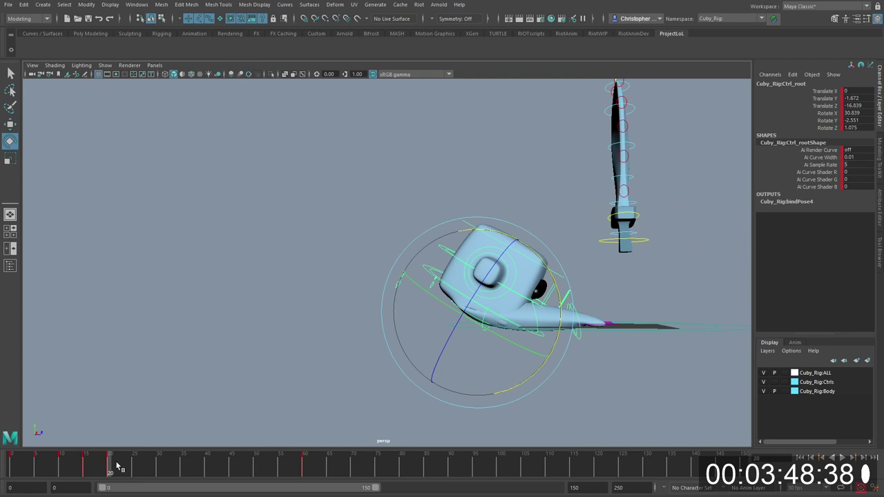
middle_click_drag(116, 465, 159, 469)
key("s")
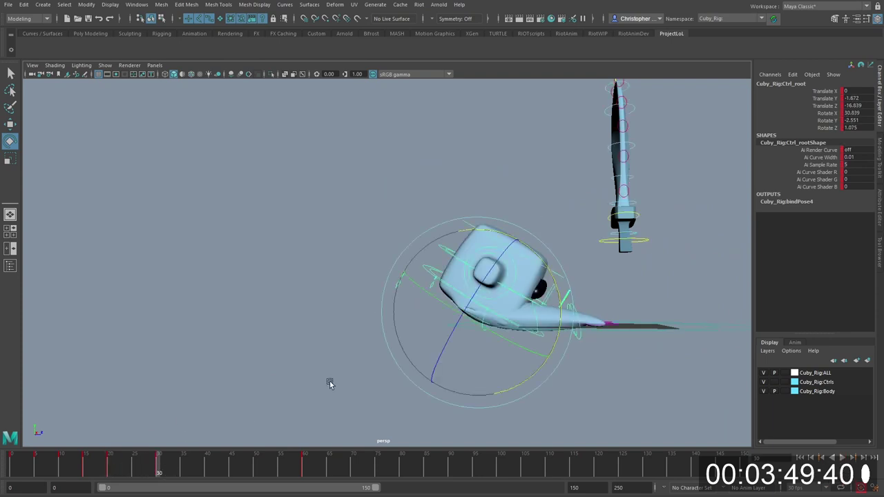
left_click_drag(557, 285, 536, 370)
key("w")
left_click_drag(475, 287, 475, 260)
left_click_drag(80, 461, 101, 458)
key("alt+v")
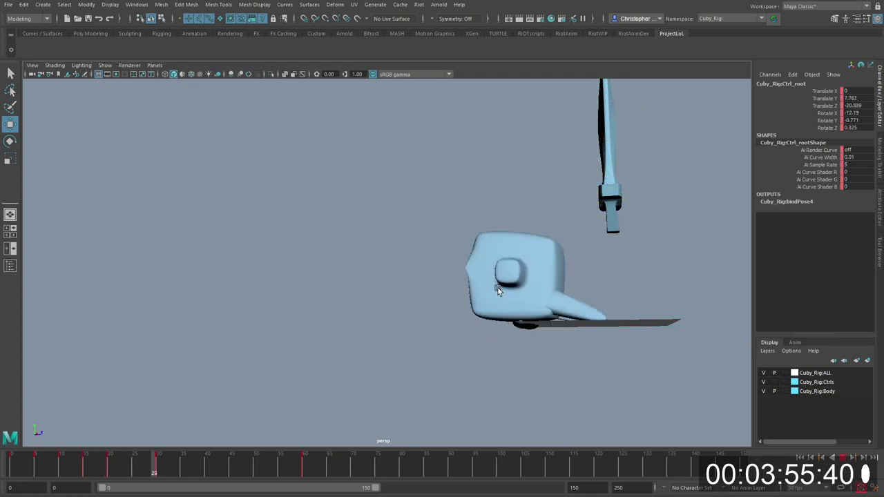
key("alt+v")
Step: At frame 40, raise the root to about 8.0 in Translate Y and try rotating it to about 133 in X, undoing the rotation
left_click_drag(184, 470, 207, 472)
left_click_drag(485, 268, 484, 250)
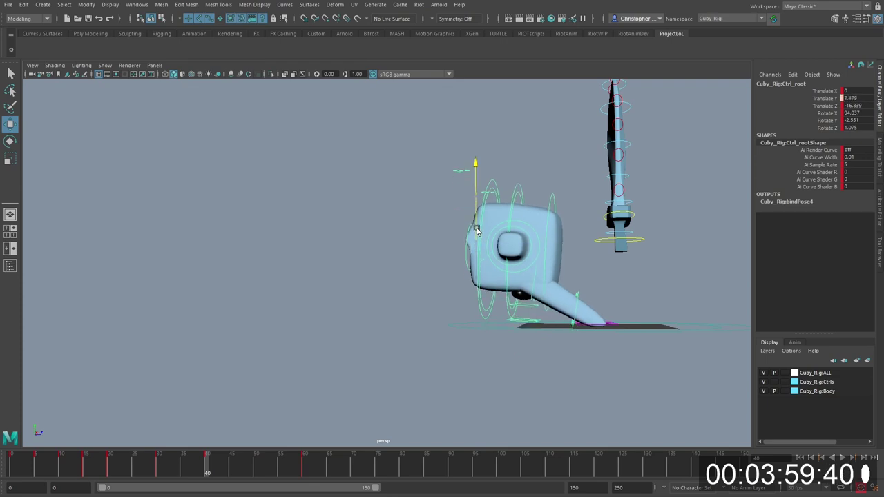
key("e")
left_click_drag(573, 217, 524, 281)
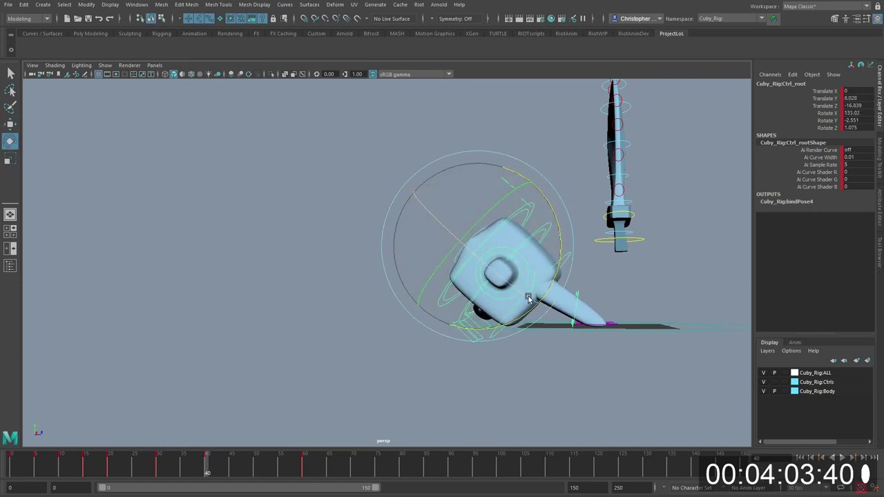
key("ctrl+z")
Step: Play back the fall from other angles and hold the root's frame 40 pose with a key at frame 55
right_click_drag(492, 302, 361, 354, "alt")
left_click_drag(361, 354, 388, 374, "alt")
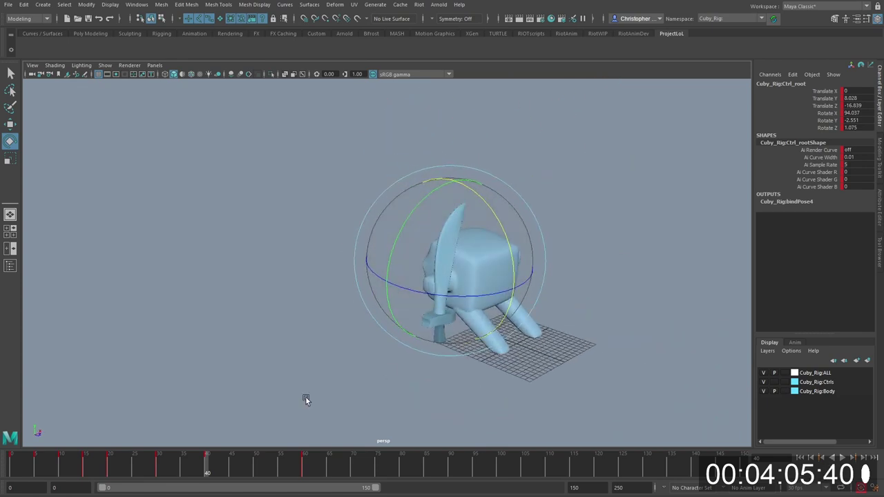
left_click_drag(80, 468, 4, 449)
key("alt+v")
left_click_drag(390, 338, 477, 309, "alt")
left_click(270, 464)
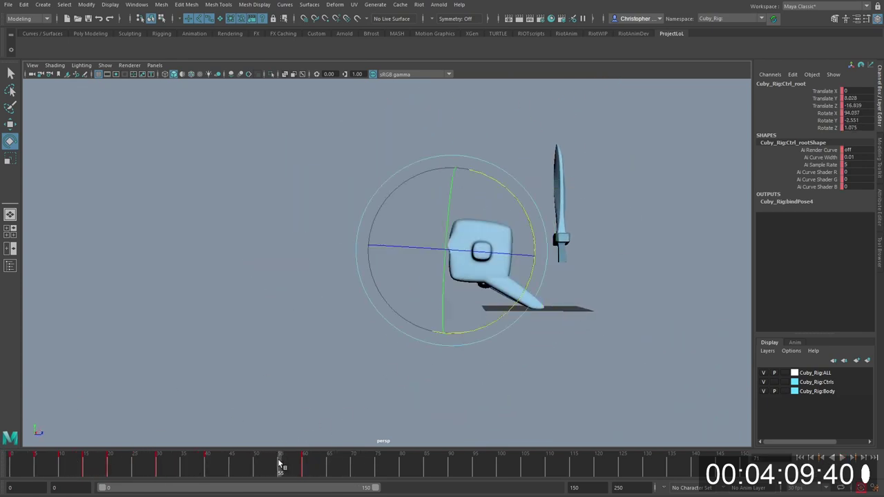
left_click_drag(468, 357, 489, 338, "alt")
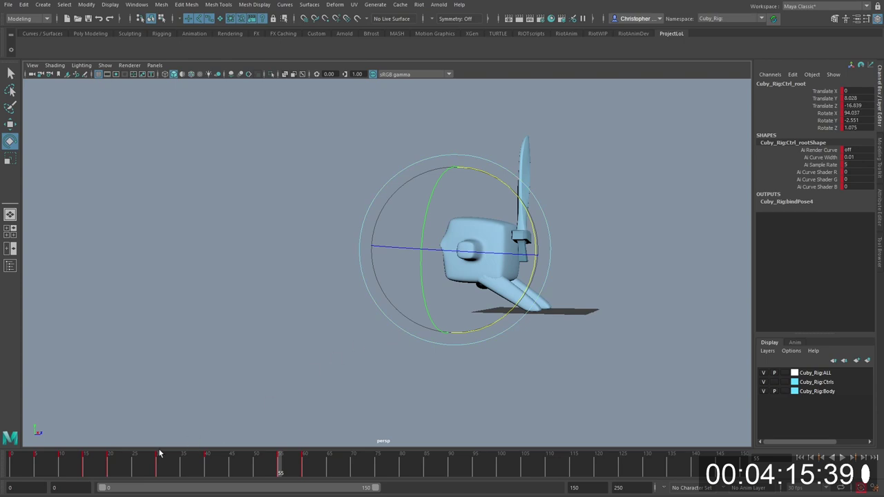
Step: Play back the animation and lower the root in Translate Y on the stretched-back pose around frame 5
left_click_drag(142, 465, 5, 445)
key("alt+v")
left_click_drag(263, 350, 243, 372, "alt")
left_click_drag(75, 462, 3, 438)
key("w")
left_click_drag(314, 221, 314, 263)
key("ctrl+z")
key("ctrl+y")
mouse_move(409, 261)
left_mouse_down("alt")
mouse_move(384, 266)
mouse_move(421, 266)
left_mouse_up("alt")
key("period")
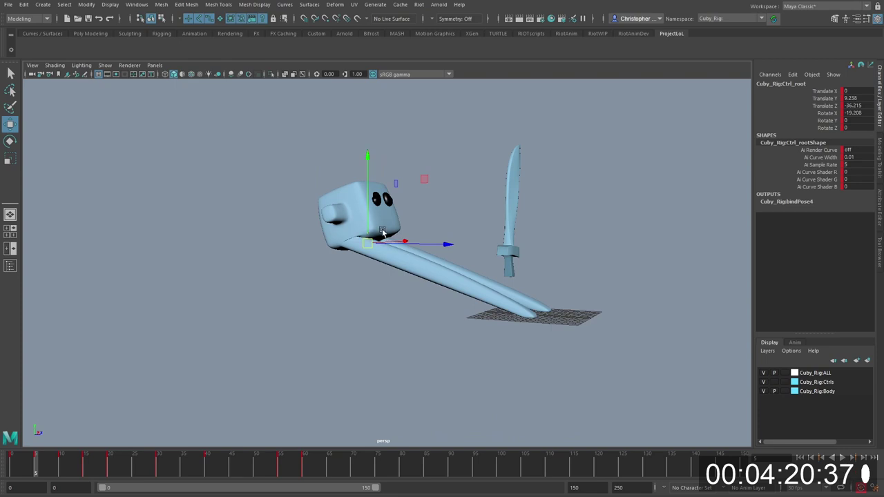
left_click_drag(368, 223, 372, 264)
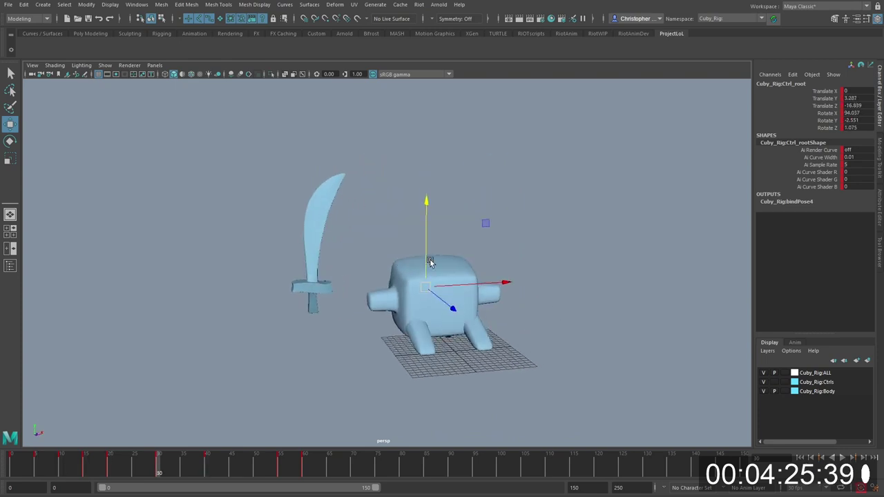
Step: At frame 60, try shifting the shared eyes control to about 0.92 in Translate X
right_click_drag(511, 316, 544, 357, "alt")
middle_click_drag(545, 357, 445, 287, "alt")
left_click(452, 269)
key("r")
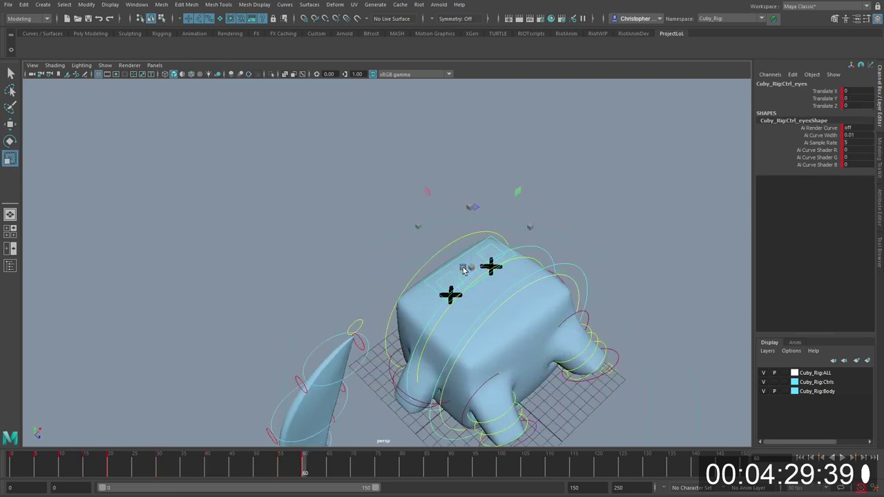
left_click(477, 264)
key("w")
left_click(487, 256)
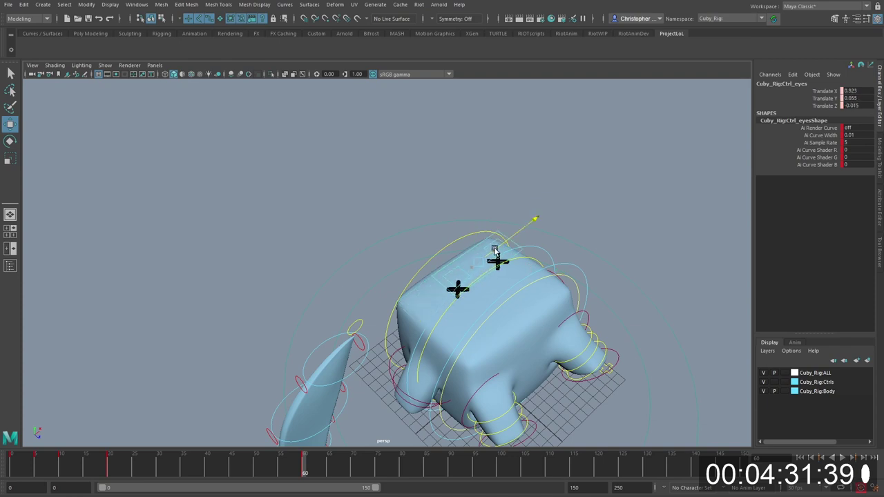
Step: Select both eye controls at frame 60 and set their Scale X, Y and Z to 2, enlarging the crossed-out eyes
left_click(458, 276)
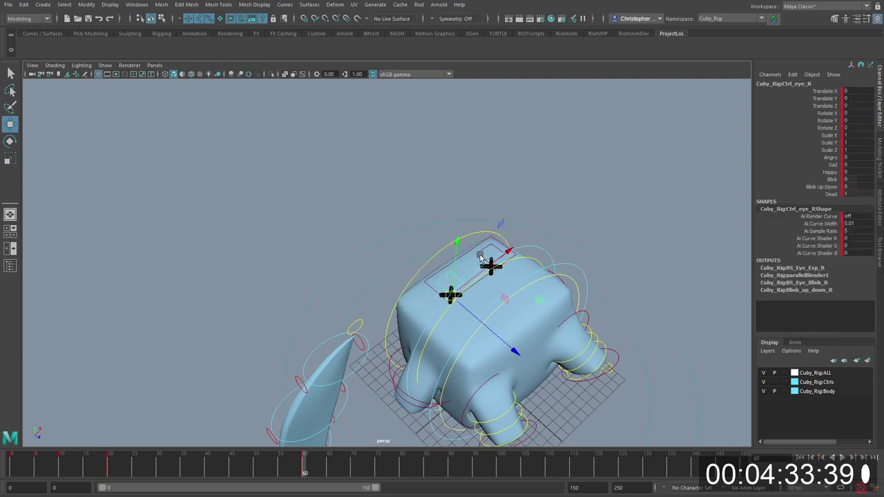
left_click(481, 255)
key("r")
left_click_drag(490, 267, 529, 276)
type("2")
key("Tab")
type("2")
key("Tab")
type("2")
key("Tab")
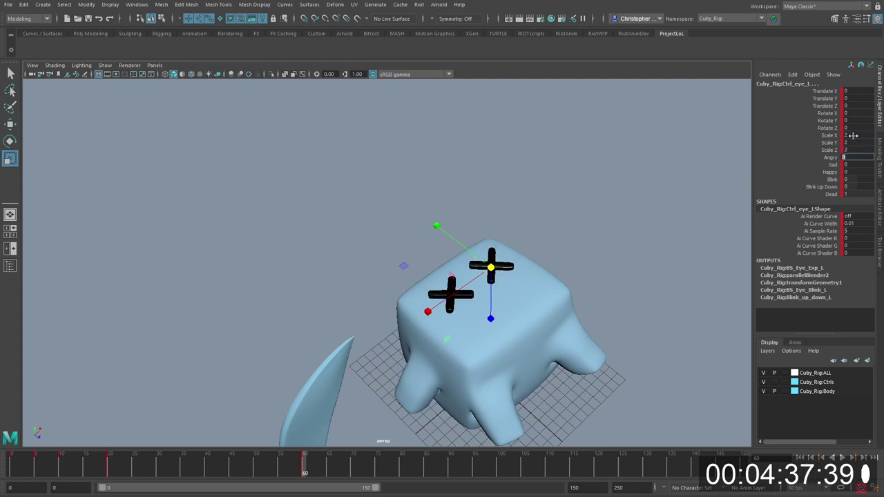
left_click_drag(525, 188, 550, 203, "alt")
left_click(550, 203)
Step: Select the sword's main control at frame 60 and examine the sword and the lying body from several sides
left_click_drag(518, 271, 504, 227, "alt")
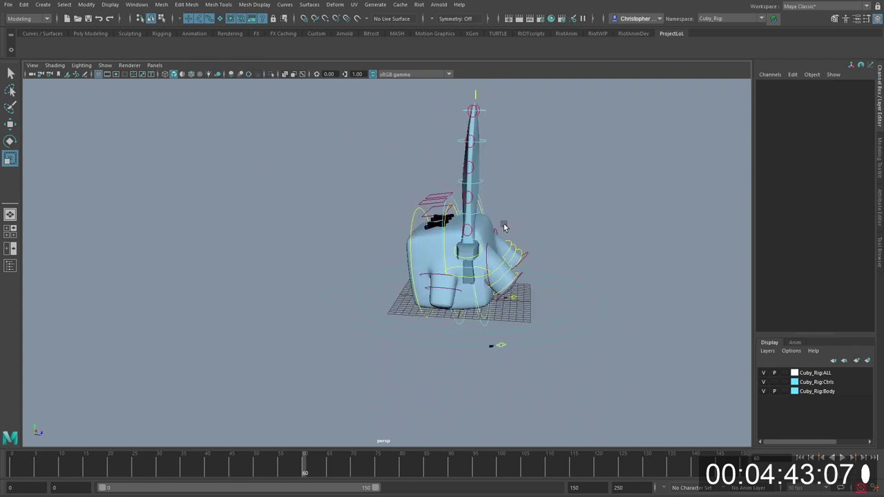
left_click(483, 274)
key("w")
left_click(478, 277)
left_click_drag(478, 277, 465, 279, "alt")
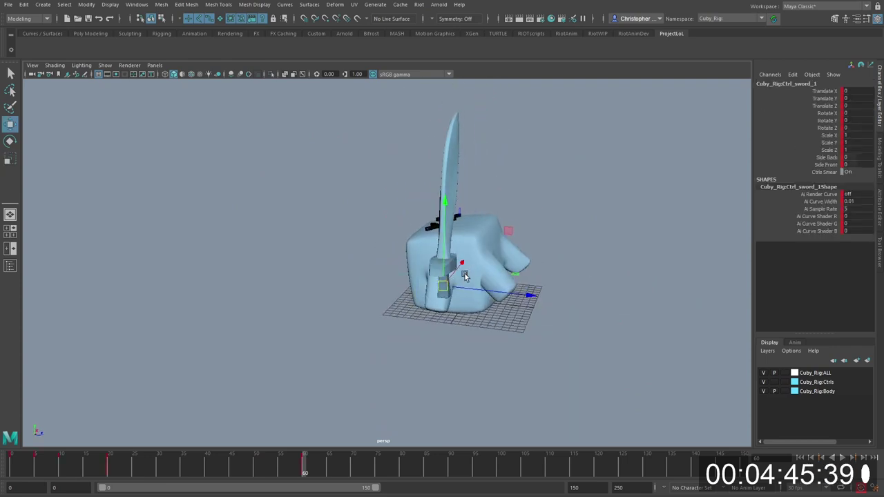
key("alt+1")
left_click_drag(473, 210, 405, 251, "alt")
left_click_drag(360, 302, 326, 275, "alt")
left_click(296, 284)
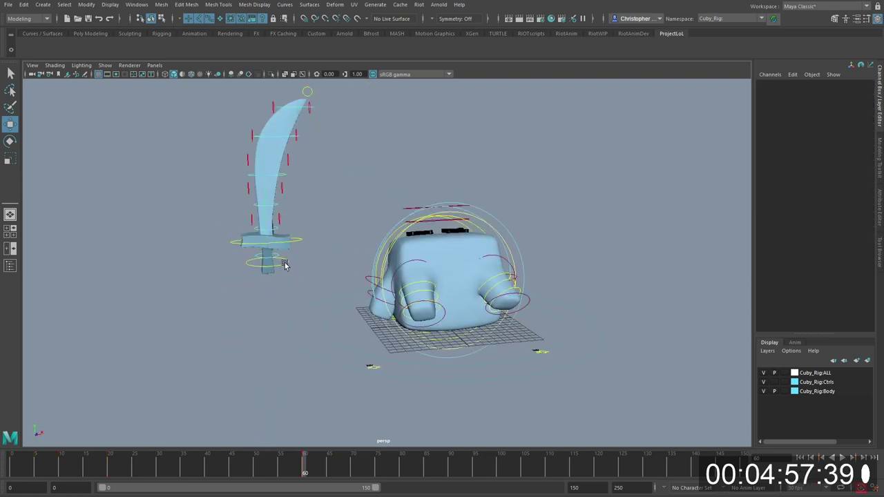
left_click(285, 266)
Step: Play back and scrub the whole animation, checking the fall, the dead pose and the sword from several angles
key("alt+v")
left_click_drag(406, 316, 491, 293, "alt")
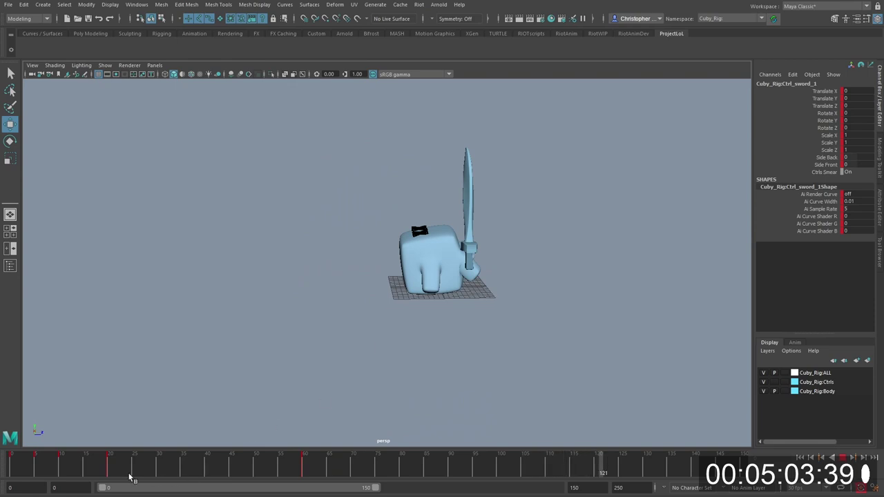
left_click(13, 477)
left_click_drag(402, 351, 344, 352, "alt")
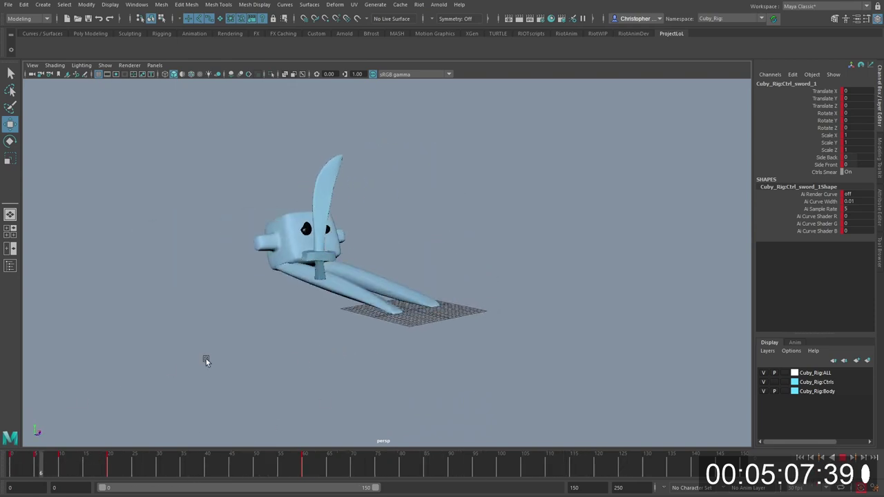
key("alt+v")
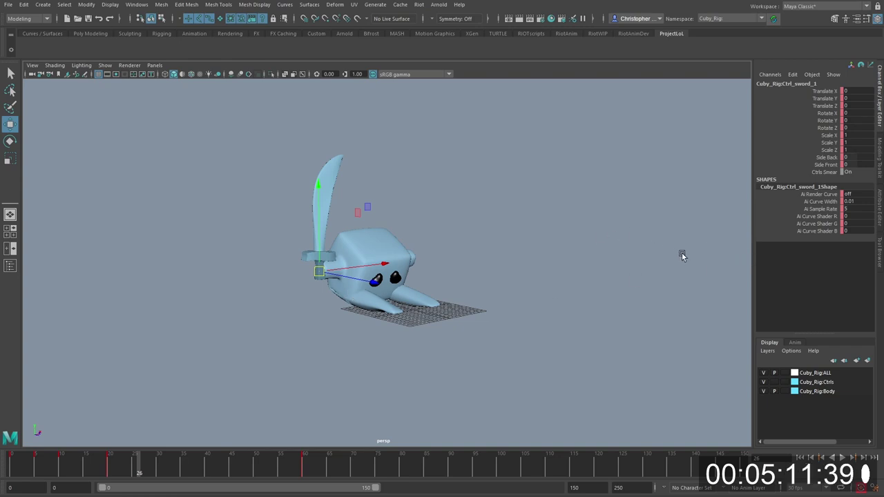
left_click_drag(286, 245, 225, 279, "alt")
left_click_drag(105, 467, 111, 461)
left_click_drag(391, 382, 358, 356, "alt")
key("alt+v")
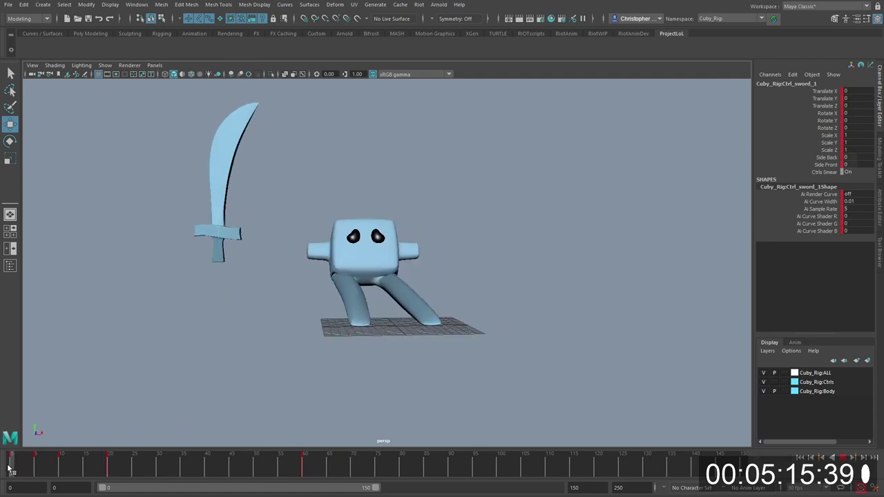
left_click_drag(292, 459, 310, 457)
left_click_drag(376, 321, 432, 359, "alt")
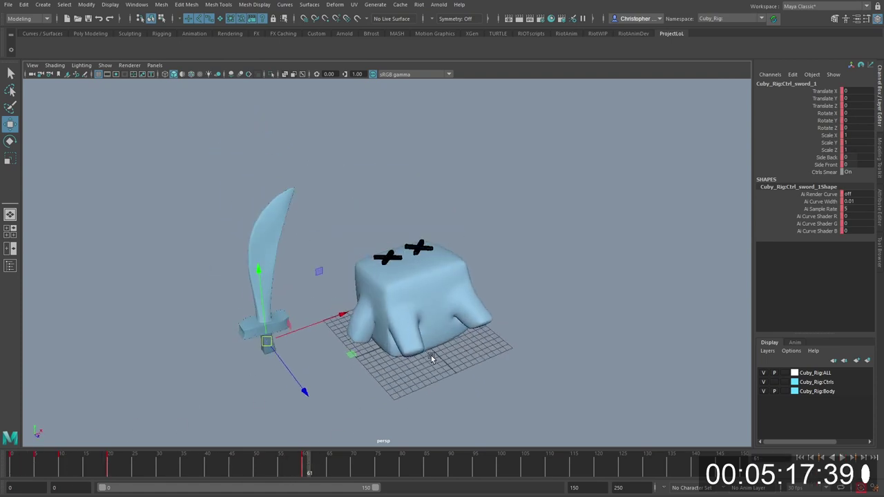
Step: Show the control curves at frame 60 and try a Side Back value of -9 on the sword's main control, undoing it
key("comma")
left_click_drag(420, 301, 464, 262, "alt")
key("alt+1")
left_click(347, 250)
left_click(342, 248)
left_click_drag(340, 238, 631, 260, "alt")
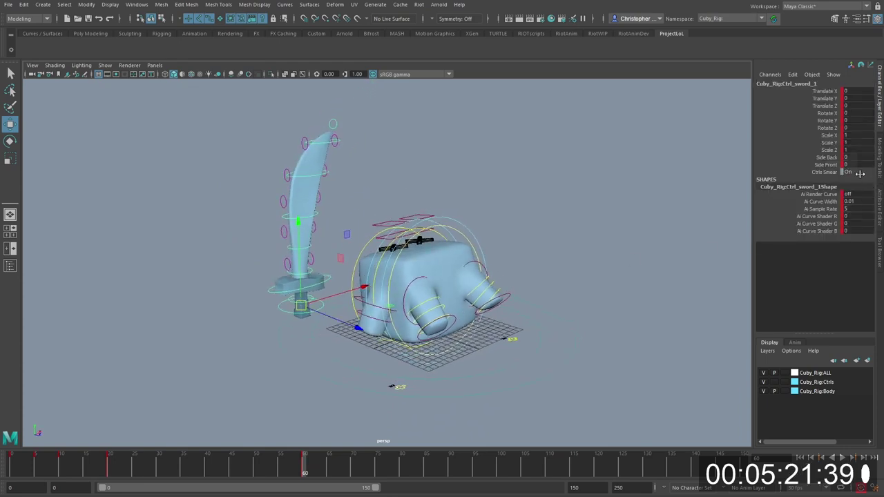
mouse_move(854, 158)
left_mouse_down("ctrl")
mouse_move(869, 157)
mouse_move(848, 158)
left_mouse_up("ctrl")
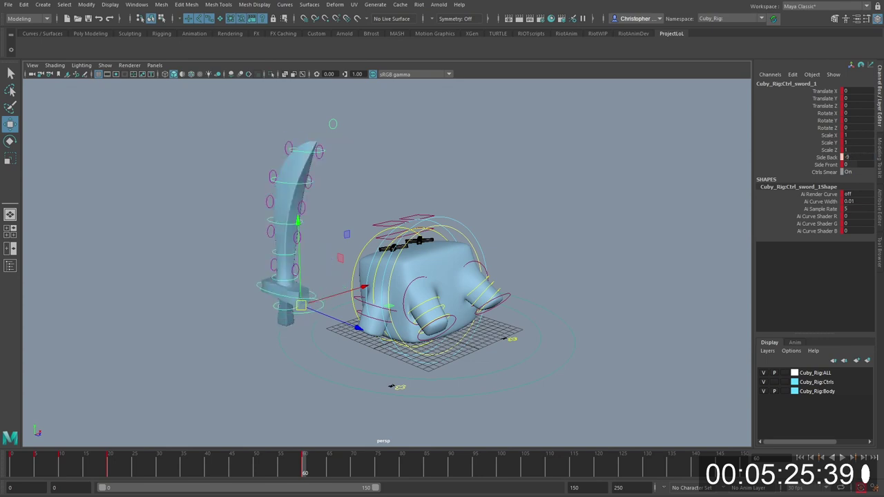
key("ctrl+z")
Step: Select the sword's main control and try moving the sword toward the body at frame 60, undoing the move
left_click(379, 312)
left_click(313, 287)
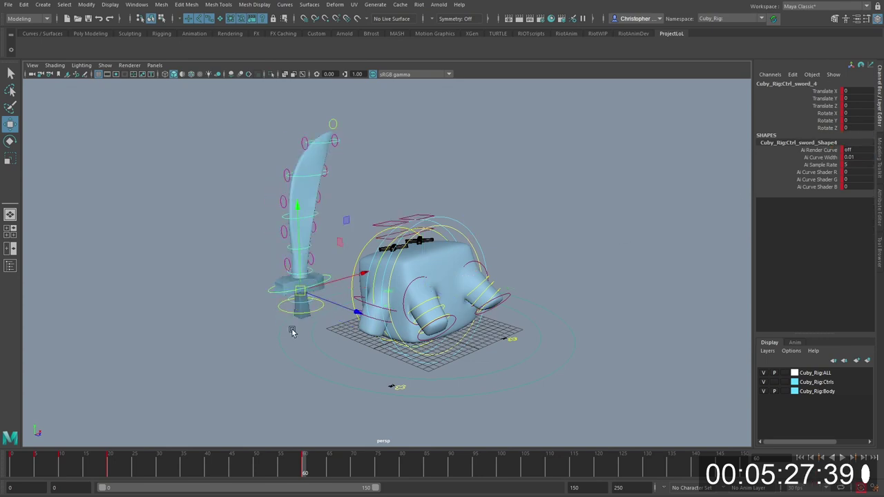
left_click(301, 302)
left_click(281, 314)
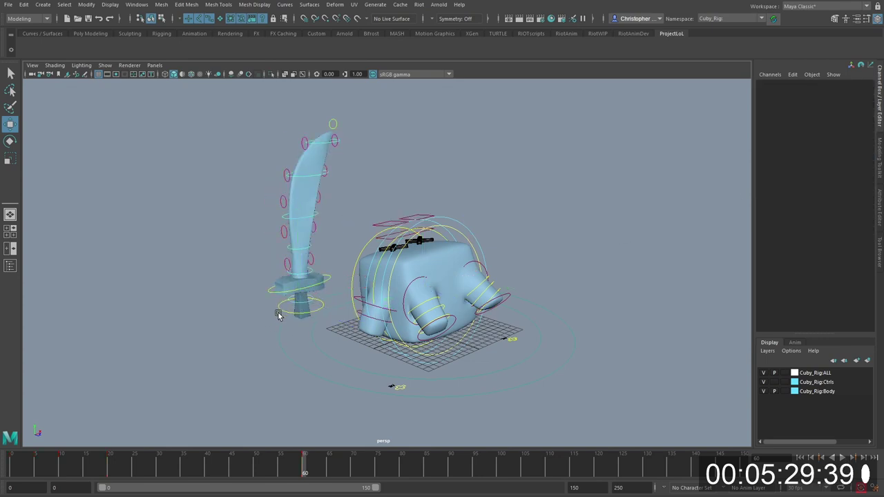
left_click(278, 307)
left_click_drag(301, 306, 384, 277)
key("ctrl+z")
Step: Try rotating the sword to lie beside the body at frame 60 and raising it, undoing everything back to its upright pose
key("e")
key("alt+1")
left_click_drag(328, 273, 348, 366)
left_click_drag(349, 366, 297, 408, "alt")
left_click_drag(286, 376, 426, 353)
key("alt+1")
key("w")
left_click_drag(339, 270, 334, 201)
key("alt+1")
mouse_move(349, 256)
left_mouse_down("alt")
mouse_move(367, 261)
mouse_move(351, 250)
left_mouse_up("alt")
key("ctrl+z")
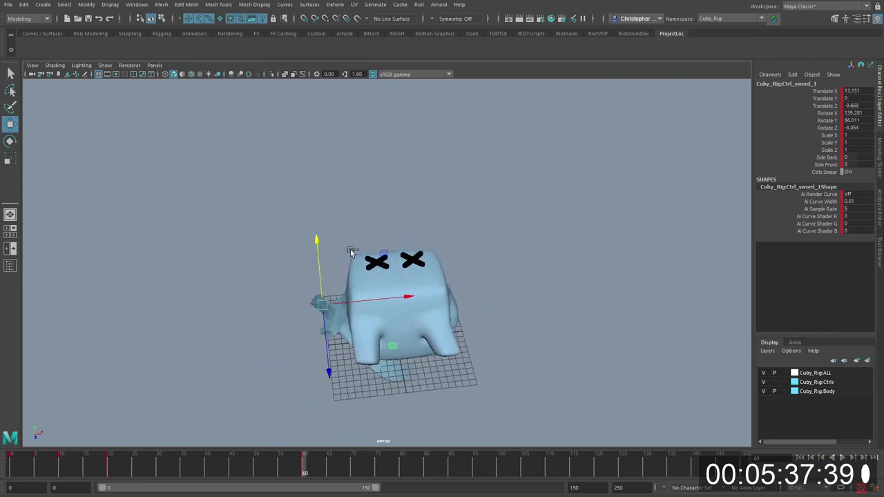
key("e")
key("ctrl+z")
key("ctrl+z")
key("ctrl+z")
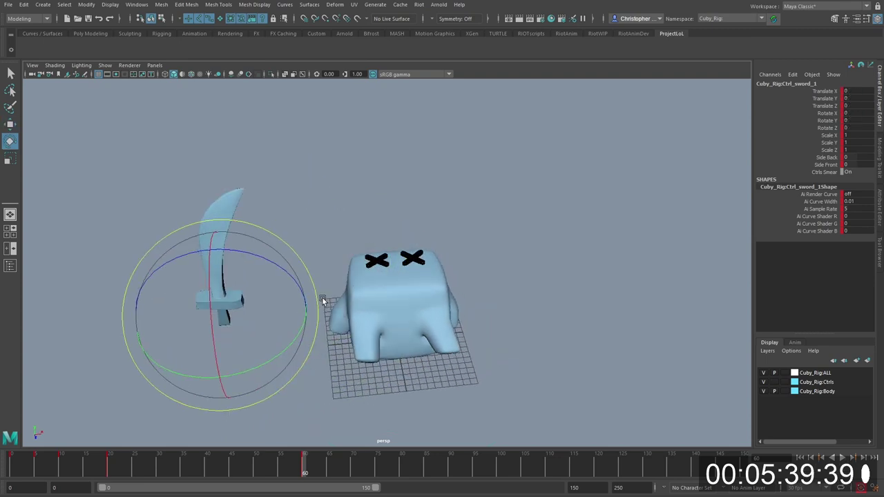
Step: Try scaling the sword's main control uniformly, up to about 1.43, and undo the scaling
key("r")
left_click_drag(239, 290, 300, 292)
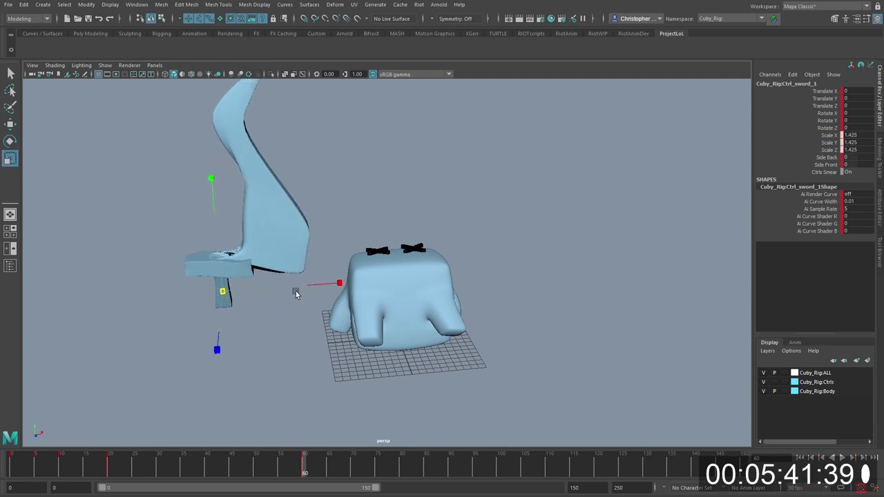
key("ctrl+z")
key("w")
key("r")
mouse_move(224, 293)
left_mouse_down()
mouse_move(276, 297)
mouse_move(211, 304)
left_mouse_up()
key("ctrl+z")
Step: Try moving and rotating a control on the lower blade, undo the changes, and reselect the sword's main control
left_click(265, 249)
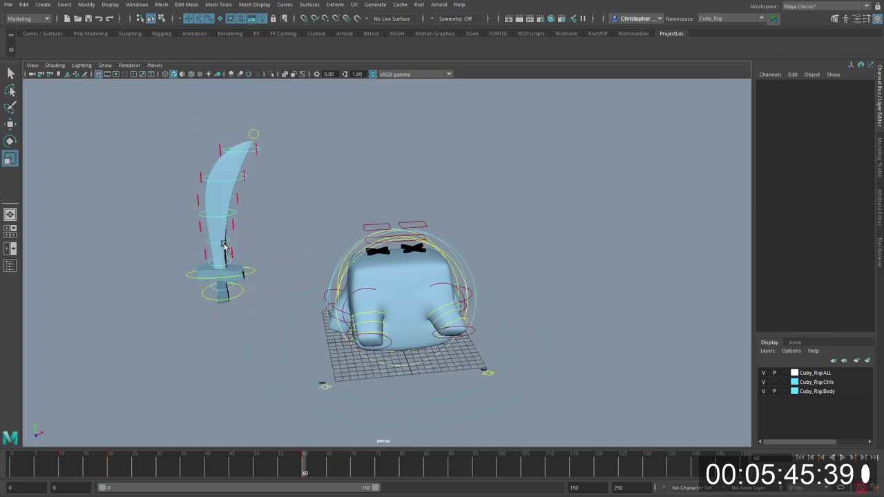
left_click(218, 244)
key("w")
left_click(232, 252)
key("ctrl+z")
left_click_drag(301, 253, 376, 266)
key("ctrl+z")
left_click(342, 293)
key("e")
key("ctrl+z")
key("w")
left_click(232, 295)
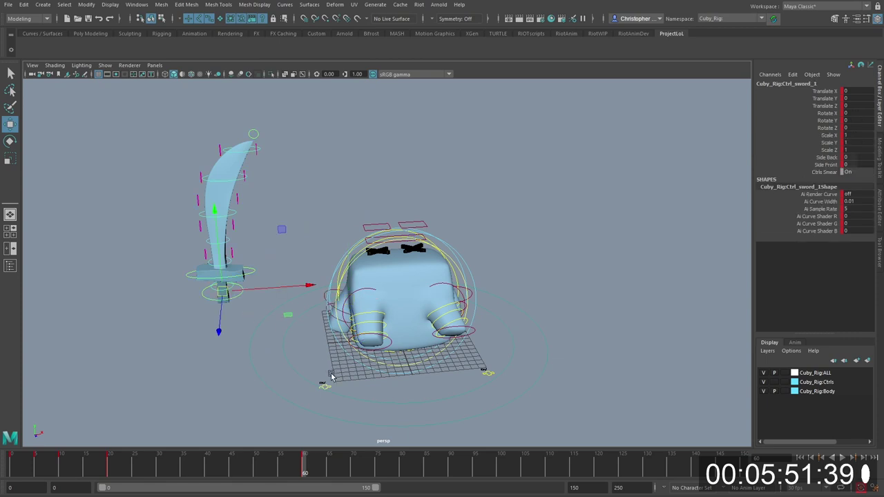
Step: Select the right-hand IK/FK switch control, and toggle the main control's Sword attribute off and back on
left_click(327, 406)
left_click(330, 387)
left_click(327, 386)
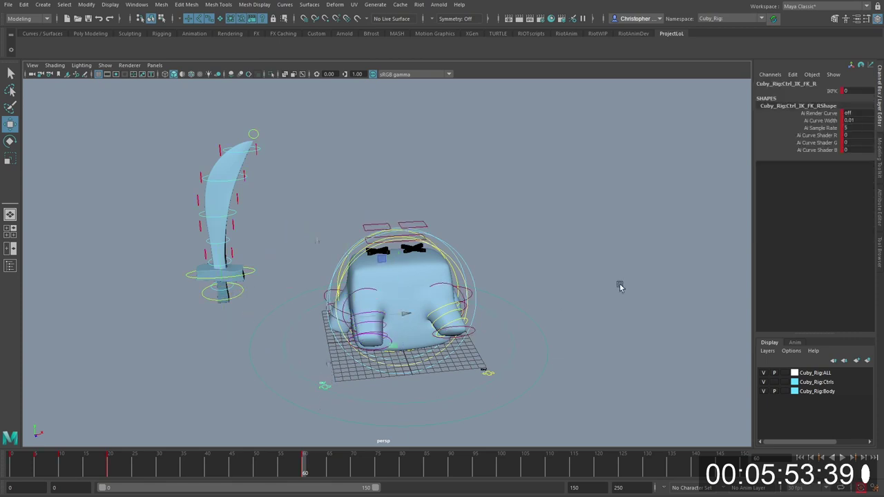
left_click_drag(571, 247, 540, 285, "alt")
left_click(540, 286)
left_click_drag(595, 262, 728, 242)
left_click(854, 173)
type("0")
key("Return")
type("1")
key("Return")
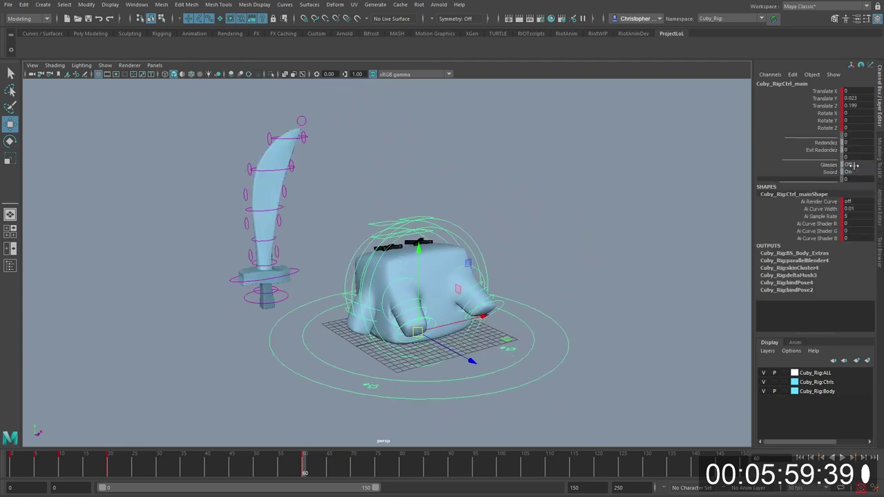
left_click_drag(693, 207, 772, 187, "alt")
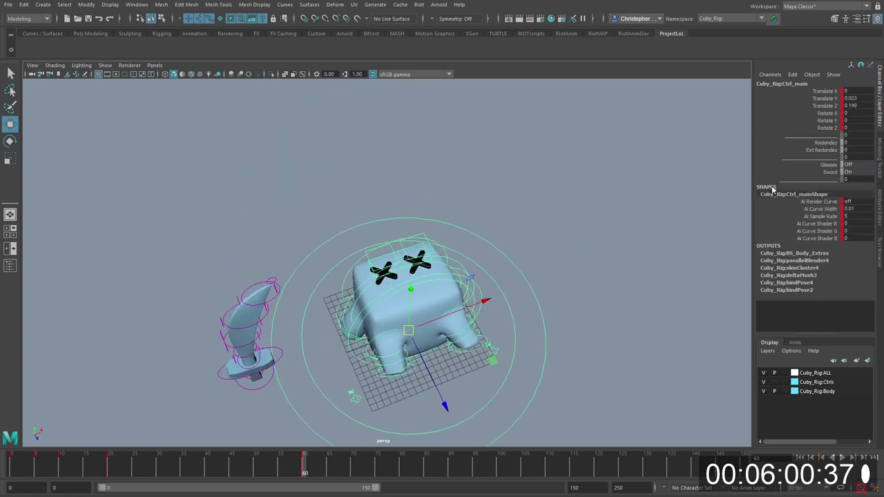
Step: Try changing the Glasses attribute on the main control and undo it
left_click(848, 164)
left_click_drag(687, 199, 502, 245, "alt")
key("ctrl+z")
Step: Try raising the main control's Redondez attribute to 10 to round the body, and undo the change
left_click_drag(581, 241, 712, 170, "alt")
double_click(859, 179)
left_click(839, 143)
middle_click_drag(683, 173, 726, 171)
left_click_drag(517, 193, 523, 174, "alt")
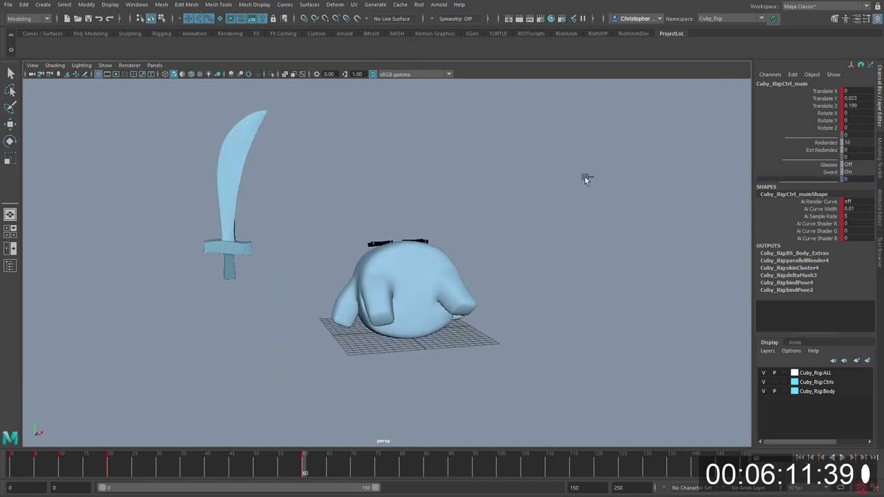
key("ctrl+z")
Step: Try raising the main control's Ext Redondez attribute, undo it, and show the rig controls again
middle_click_drag(854, 151, 874, 151)
left_click_drag(529, 186, 391, 271, "alt")
key("ctrl+z")
key("alt+1")
key("alt+1")
key("alt+1")
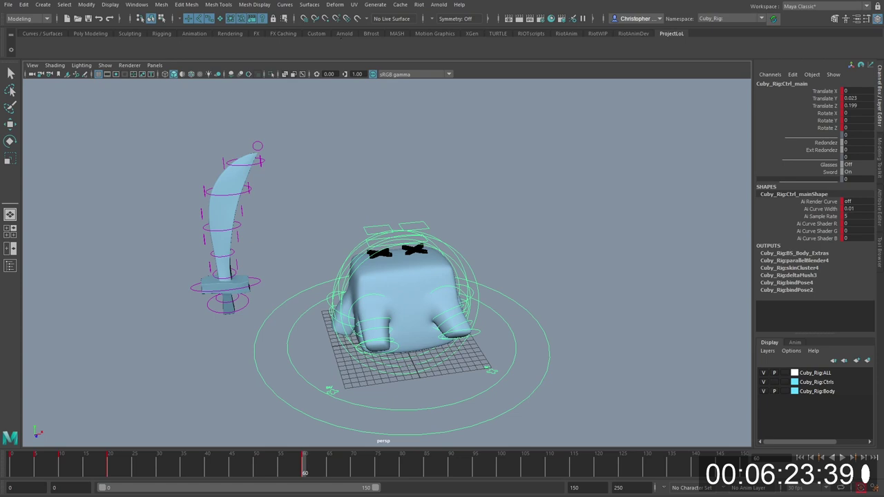
Step: Try adjusting Side Front on the sword's main control and turn its Ctrls Smear attribute off
left_click(246, 306)
key("e")
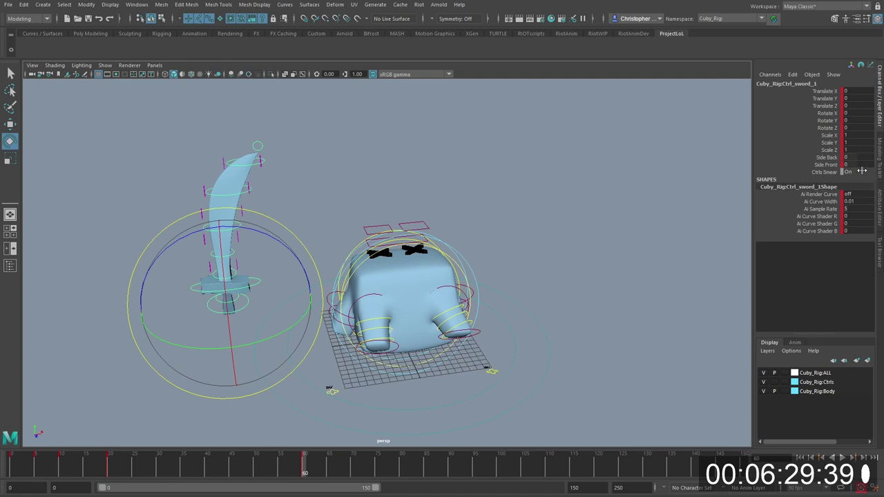
left_click(825, 164)
middle_click_drag(657, 208, 266, 215)
middle_click_drag(350, 199, 267, 279)
key("w")
Step: Try moving the control around the sword's guard and undo the move
left_click(240, 315)
left_click(241, 312)
key("e")
key("w")
left_click(241, 302)
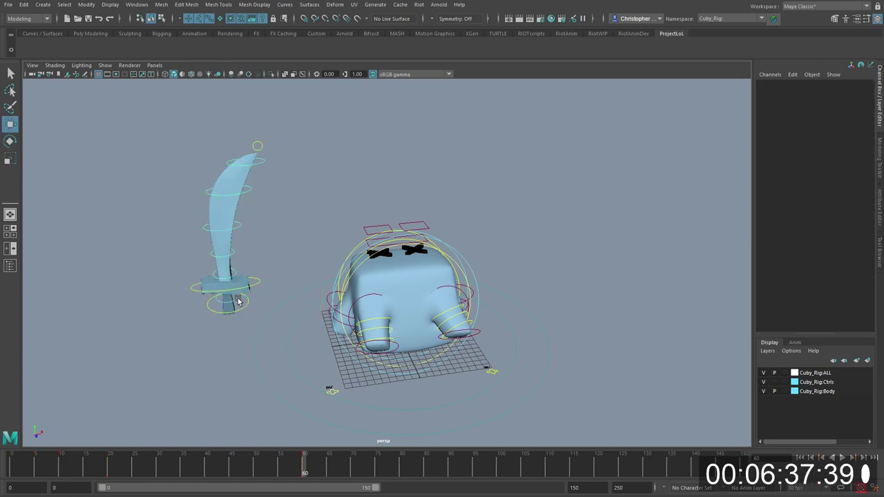
left_click(254, 287)
left_click_drag(256, 287, 207, 293)
key("ctrl+z")
Step: Walk up and down the hierarchy above the sword's main control to inspect its parent groups, and clear the selection
left_click(249, 309)
left_click(244, 309)
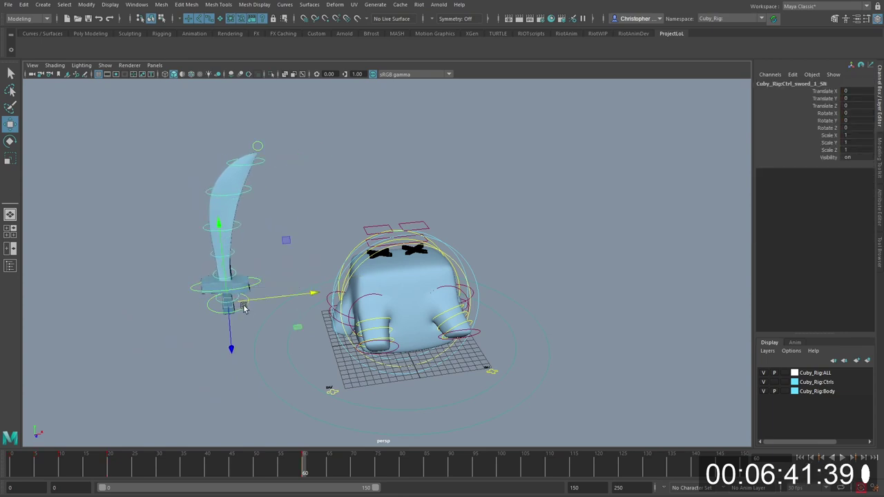
key("Up")
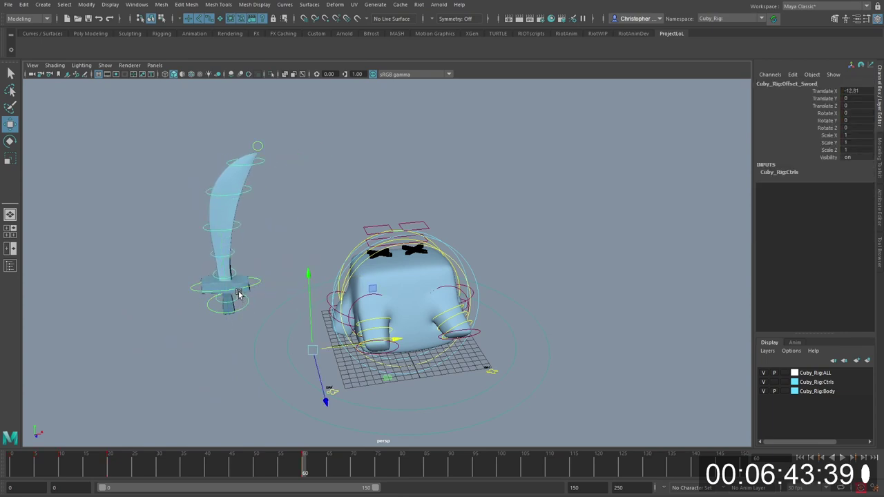
key("Down")
key("Up")
left_click(291, 334)
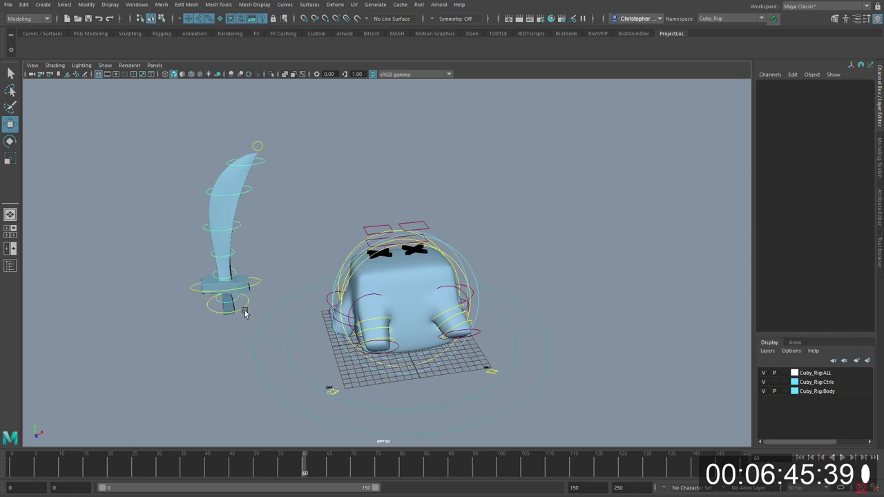
Step: Hide the rig controls and play the animation to review the dead pose
left_click_drag(291, 335, 401, 261, "alt")
key("alt+1")
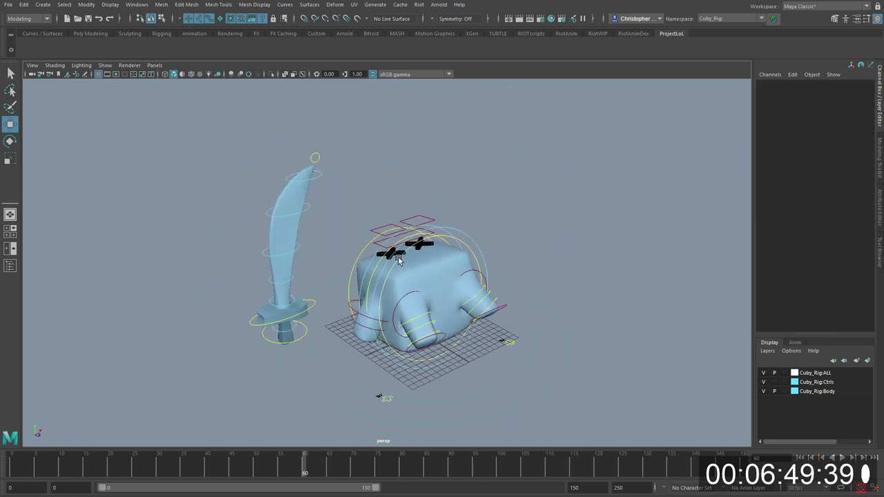
left_click_drag(69, 423, 391, 303, "alt")
key("alt+v")
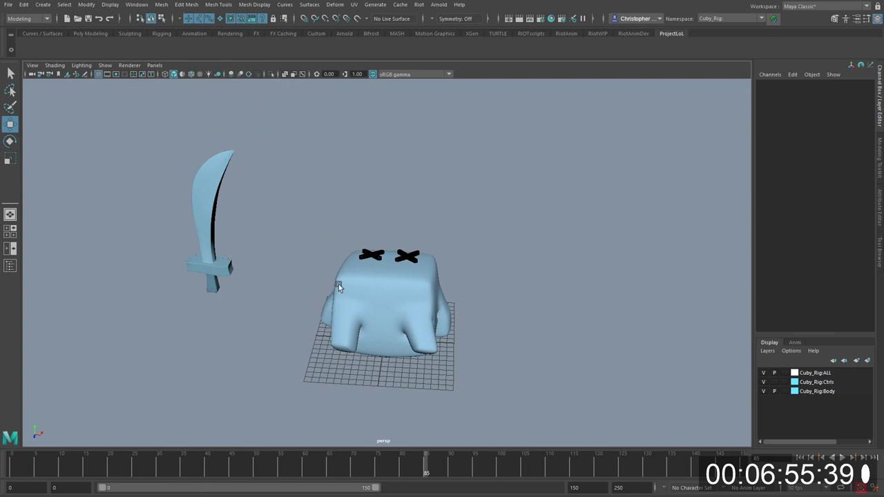
Step: Select all the rig controls, delete their keys from frame 0 to 44, and move to frame 55
left_click_drag(302, 218, 493, 416)
mouse_move(12, 472)
left_mouse_down()
mouse_move(219, 471)
mouse_move(12, 470)
left_mouse_up()
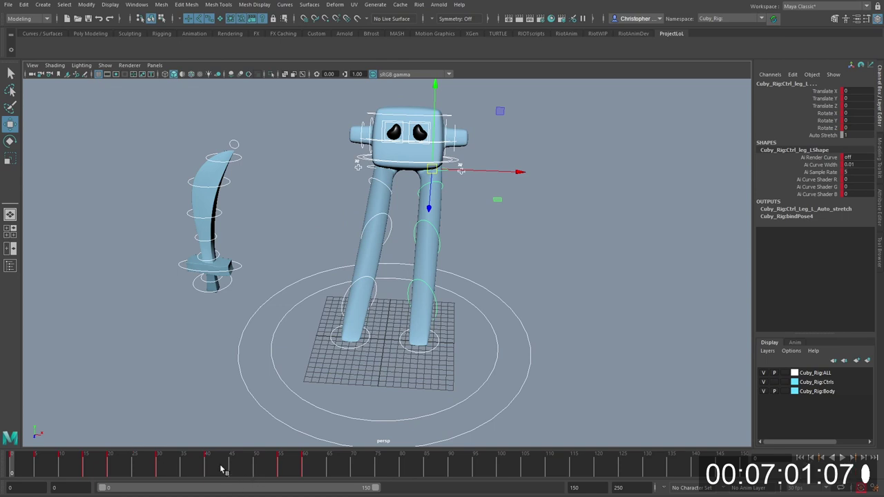
left_click_drag(221, 471, 12, 470, "shift")
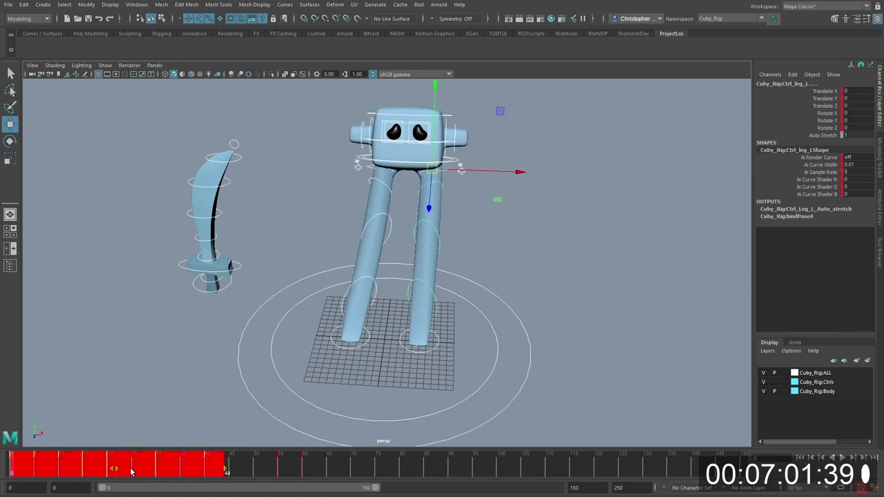
mouse_move(268, 471)
left_mouse_down()
mouse_move(299, 469)
mouse_move(280, 471)
left_mouse_up()
Step: Reset the character to its default standing pose at frame 0 and key it
left_click_drag(367, 367, 415, 359, "alt")
left_click_drag(332, 354, 337, 299, "alt")
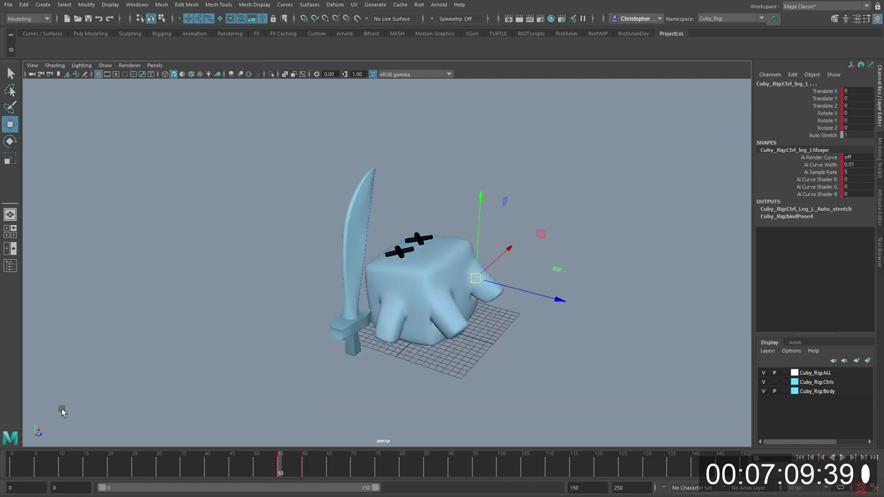
key("alt+shift+v")
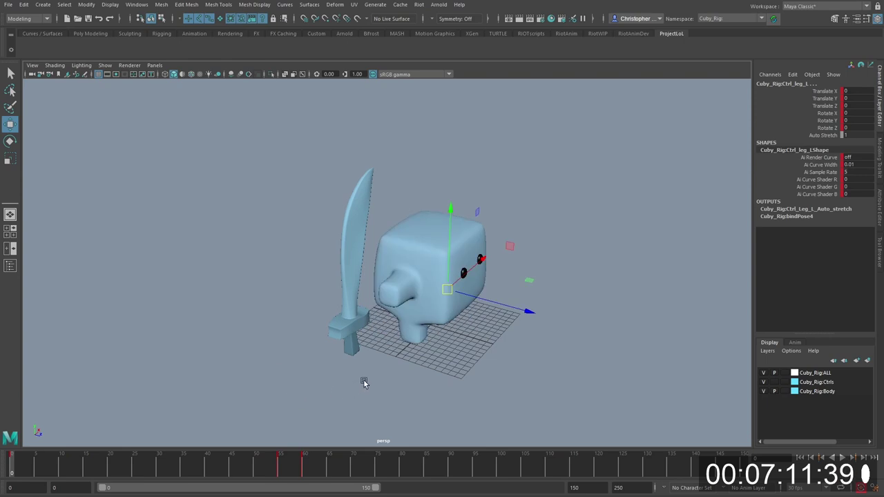
left_click_drag(363, 383, 311, 387, "alt")
Step: Check the dead pose at frame 55, select the sword's main control, and return to frame 0
left_click(279, 477)
left_click_drag(413, 365, 380, 367, "alt")
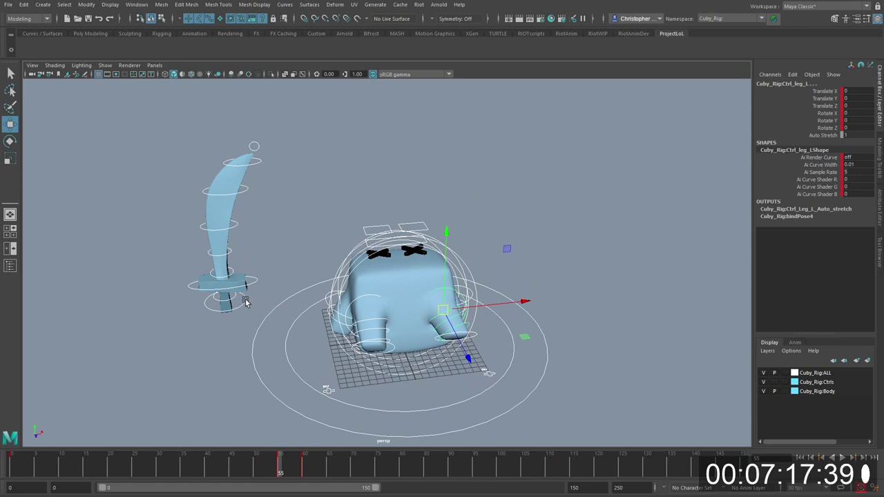
left_click(243, 306)
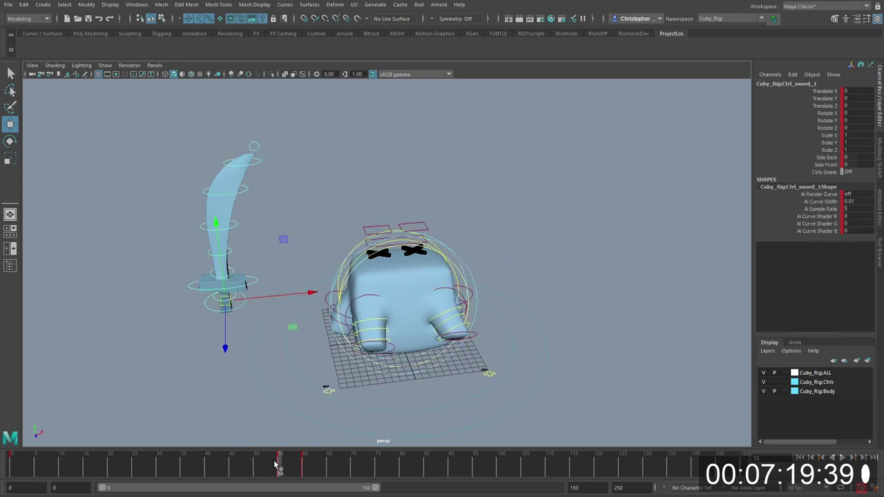
left_click_drag(234, 464, 12, 465)
Step: Select both eye controls at frame 0 and set their Sad attribute to 10
left_click_drag(377, 327, 347, 267, "alt")
scroll(369, 289, "up", 2)
left_click(337, 264)
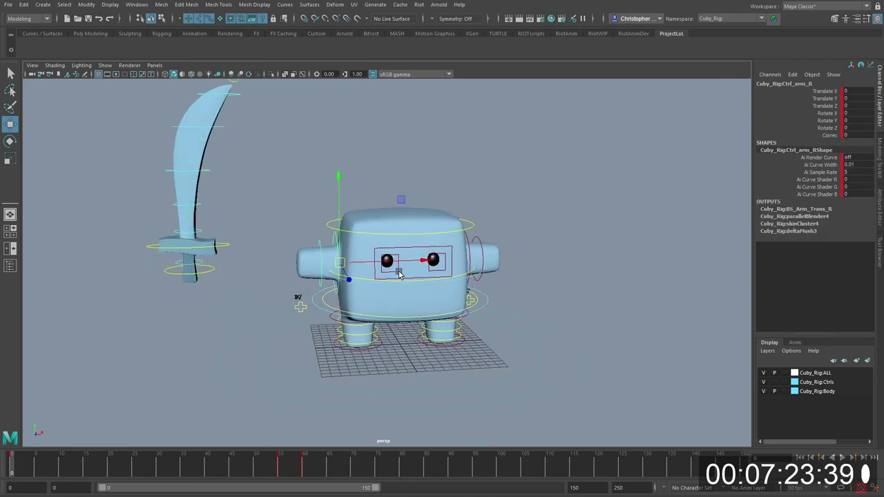
left_click(399, 275)
left_click(453, 271)
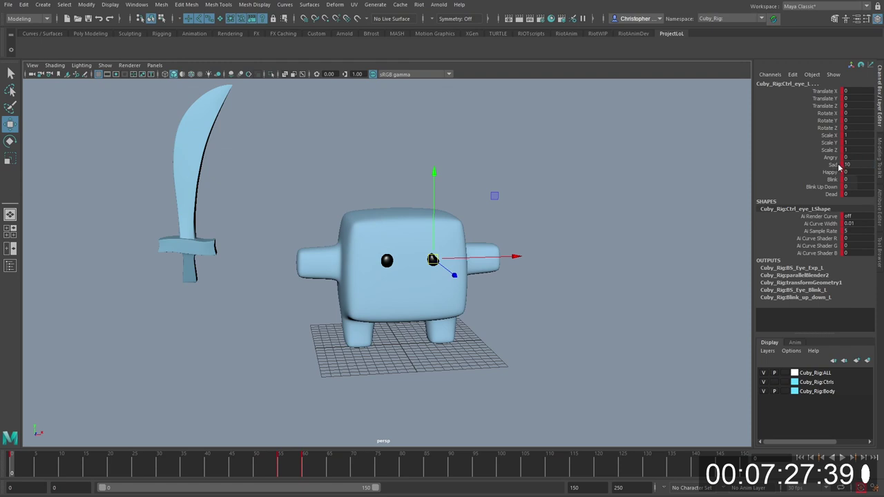
key("Return")
key("r")
key("w")
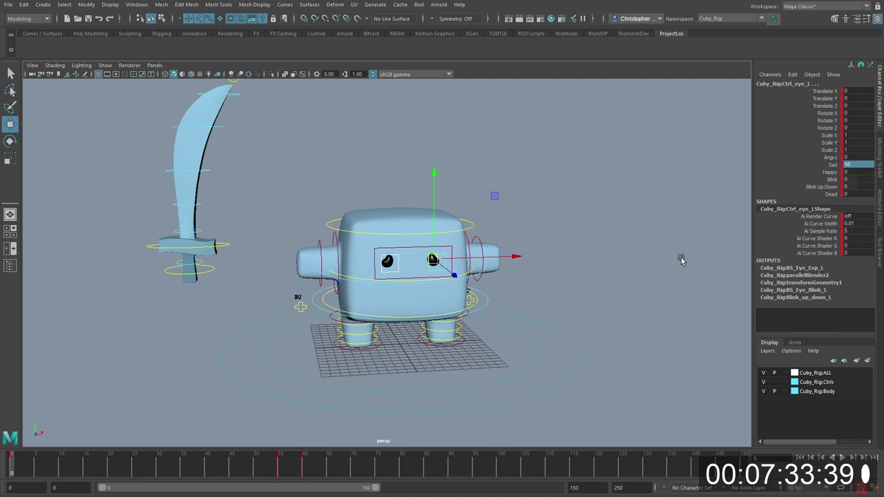
Step: Scale both eye controls to 2 in X, Y and Z at frame 0
key("r")
left_click_drag(434, 260, 462, 259)
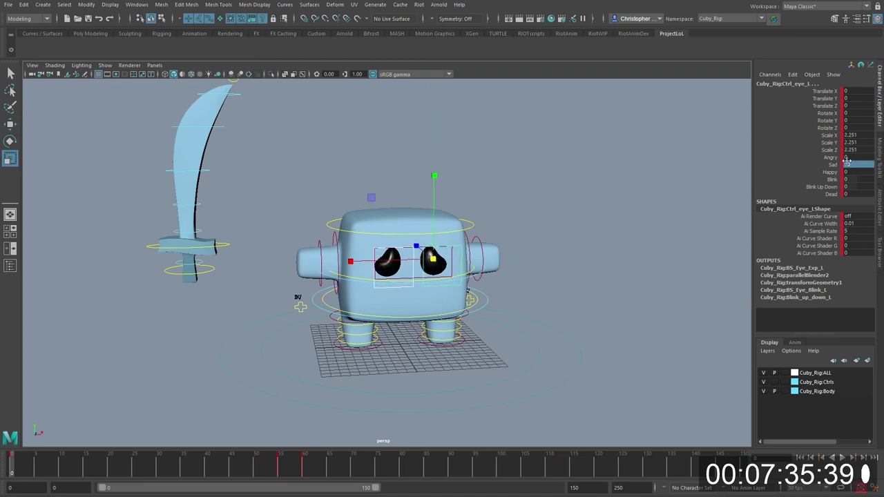
left_click(856, 137)
type("2")
key("Tab")
type("2")
key("Tab")
type("2")
key("Tab")
left_click_drag(574, 170, 464, 249, "alt")
scroll(334, 263, "up", 1)
key("w")
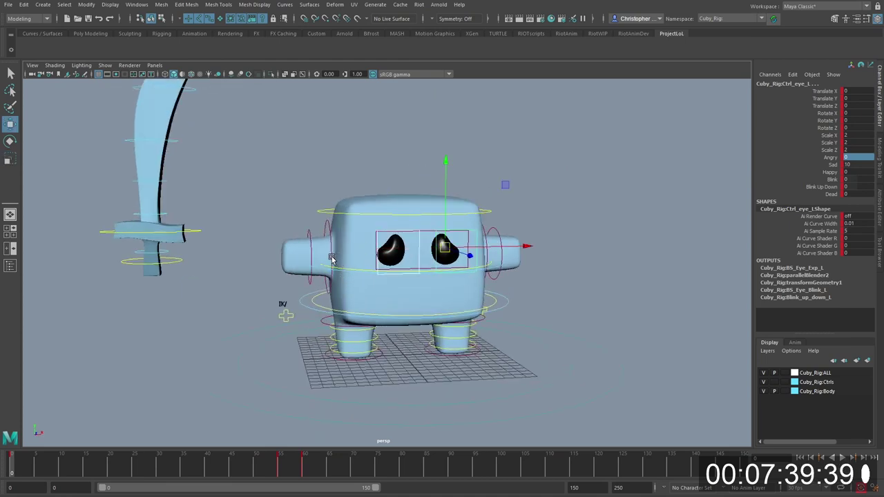
Step: Rotate both arms down to hang beside the body at frame 0
left_click(332, 260)
key("e")
left_click_drag(369, 182, 434, 249)
key("w")
left_click_drag(473, 210, 440, 311)
key("w")
Step: Try moving the root control vertically at frame 0, undo the move, and hide the rig controls
left_click(440, 290)
left_click(527, 336)
left_click(325, 316)
mouse_move(401, 288)
left_mouse_down()
mouse_move(401, 304)
mouse_move(405, 284)
left_mouse_up()
key("alt+1")
key("ctrl+z")
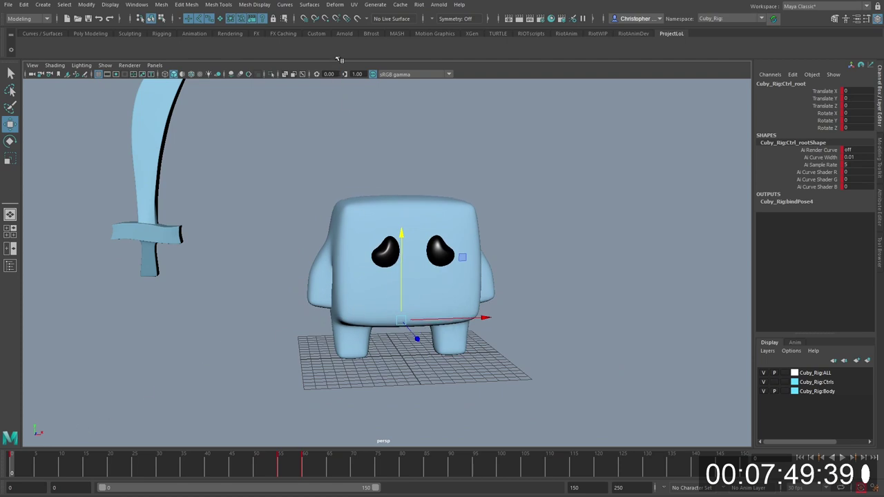
Step: Select all the rig controls, key the sad standing pose at frames 30 and 45, and go to frame 10
key("alt+v")
key("Escape")
key("alt+1")
left_click_drag(77, 424, 525, 69)
key("alt+1")
key("alt+v")
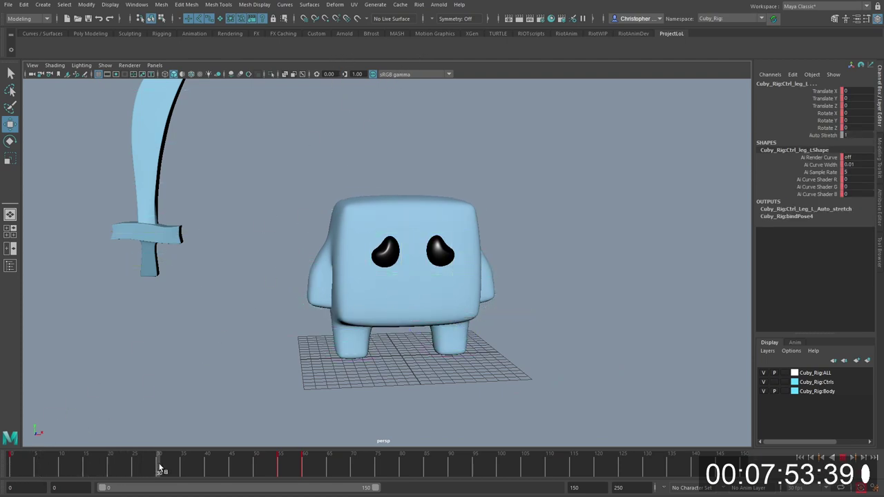
key("alt+v")
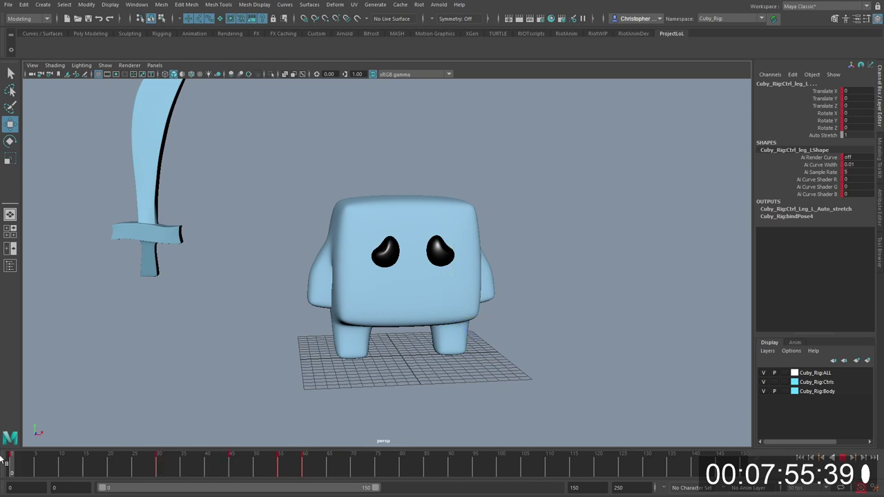
key("alt+v")
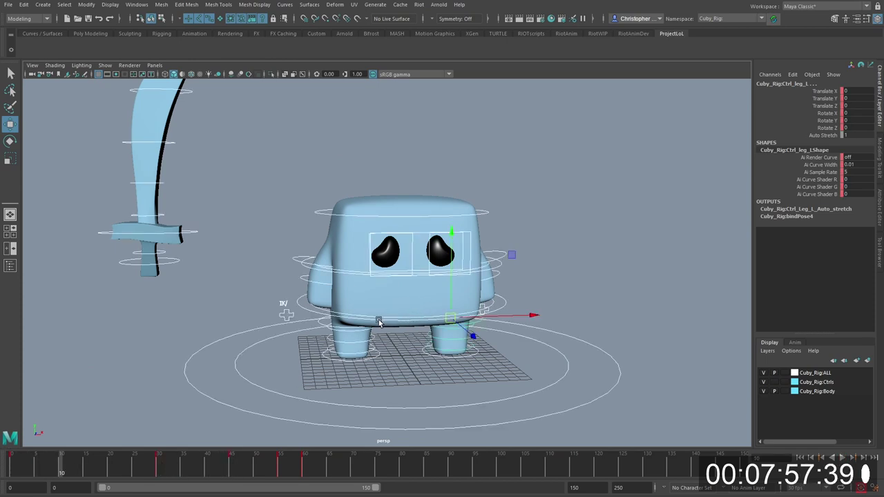
Step: Select the root control, open the Graph Editor below the viewport, and isolate its Translate Y curve
key("Up")
key("space")
key("space")
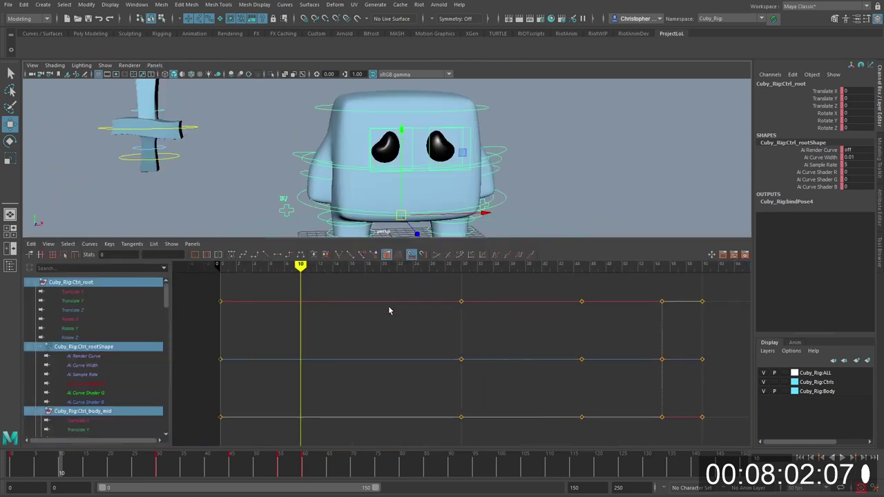
left_click(97, 302)
middle_click_drag(332, 340, 406, 315, "alt")
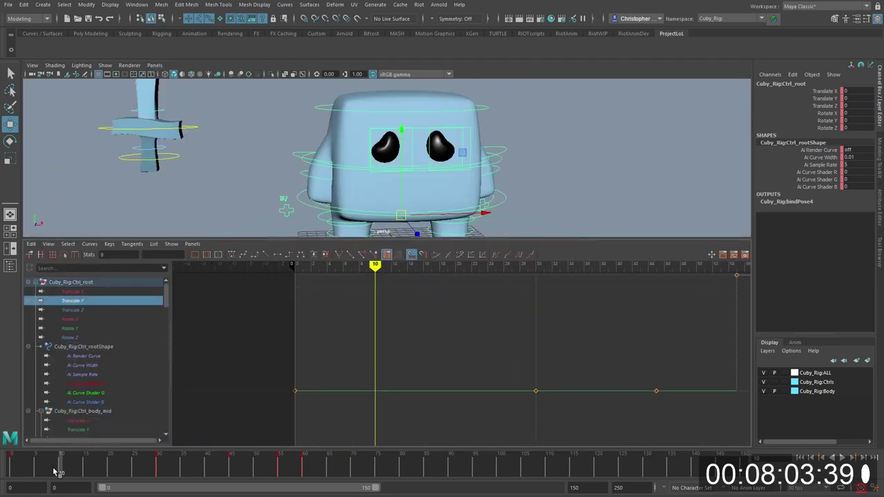
Step: Select all the rig controls, key the standing pose at frames 10 and 20, and check frames 30 and 45
left_click_drag(103, 469, 62, 464)
key("s")
scroll(416, 367, "down", 5)
key("ctrl+shift+a")
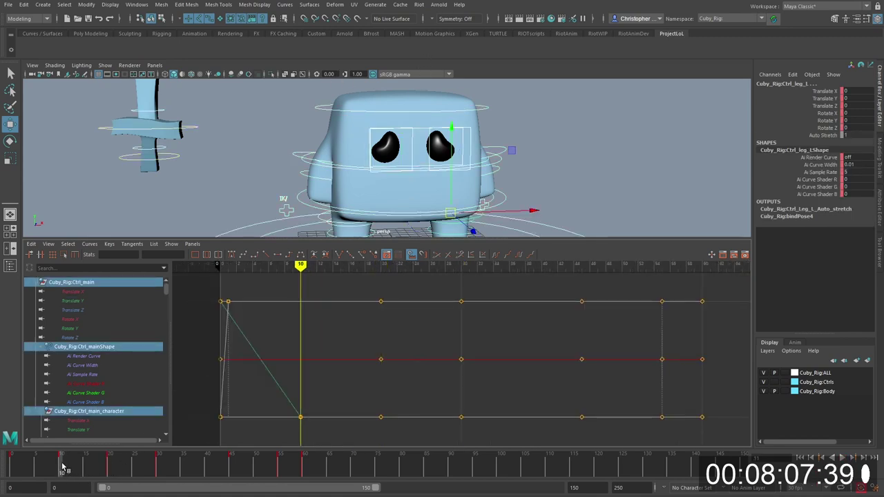
left_click(158, 470)
left_click(232, 464)
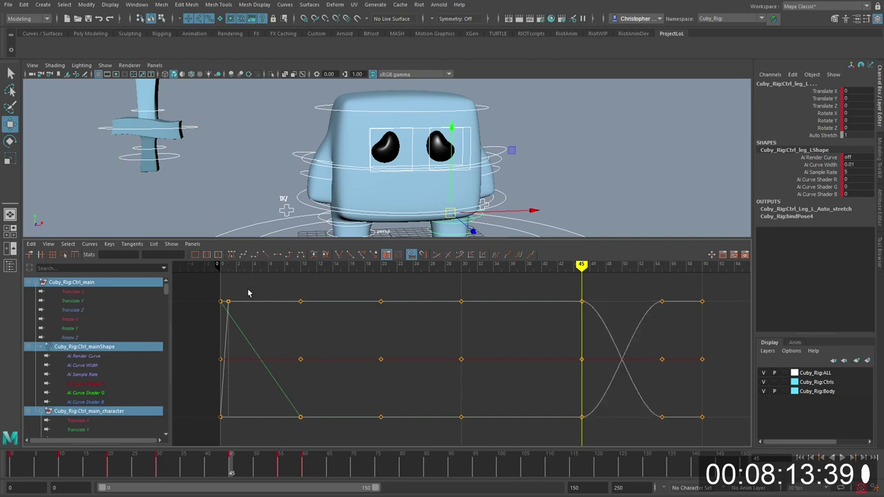
Step: Try lowering the main control's Translate Y key at frame 10 in the Graph Editor, and undo it
left_click(88, 302)
left_click_drag(70, 463, 9, 467)
key("period")
left_click_drag(295, 392, 315, 429)
middle_click_drag(319, 391, 343, 297, "alt")
left_click_drag(333, 343, 316, 311)
middle_click_drag(315, 313, 312, 375, "shift")
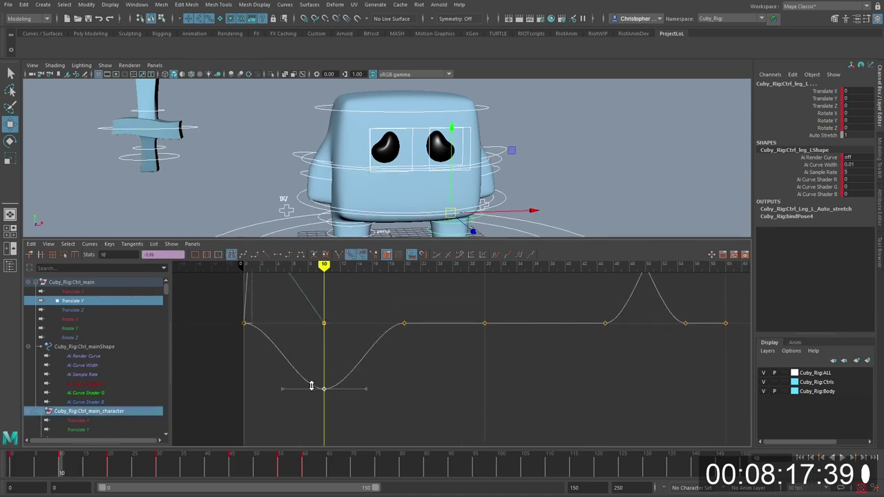
key("ctrl+z")
Step: Lower the root control's Translate Y key at frame 10 to about -2.24 so the body crouches, and hide the rig controls
left_click_drag(351, 192, 393, 190, "alt")
left_click(334, 198)
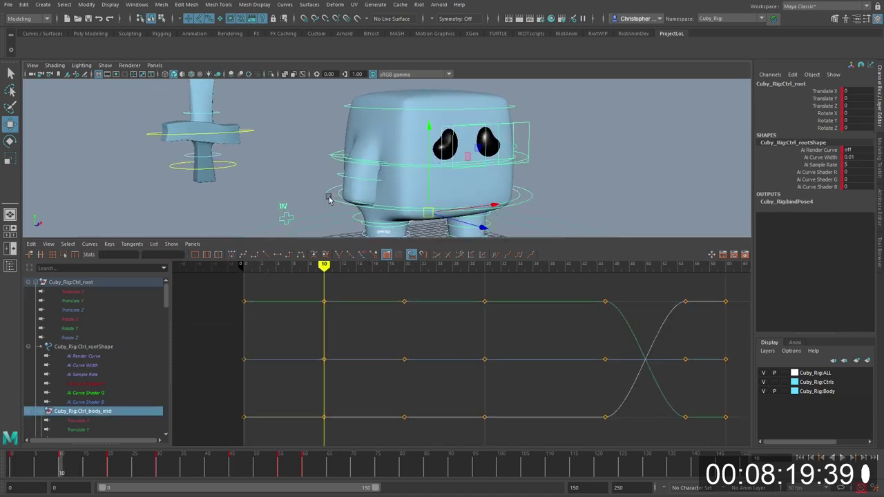
left_click(132, 303)
middle_click_drag(253, 322, 230, 322, "alt")
scroll(370, 345, "down", 5)
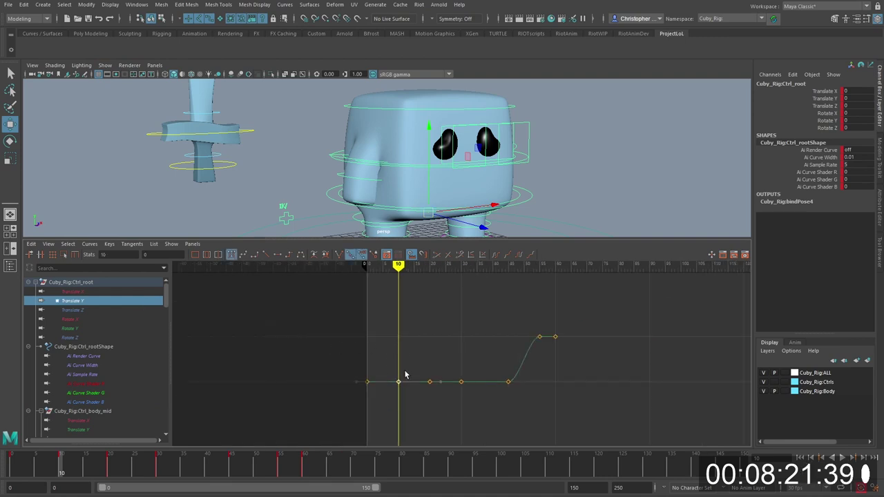
middle_click_drag(405, 375, 406, 408, "shift")
middle_click_drag(431, 167, 403, 111, "alt")
scroll(413, 352, "up", 5)
key("alt+1")
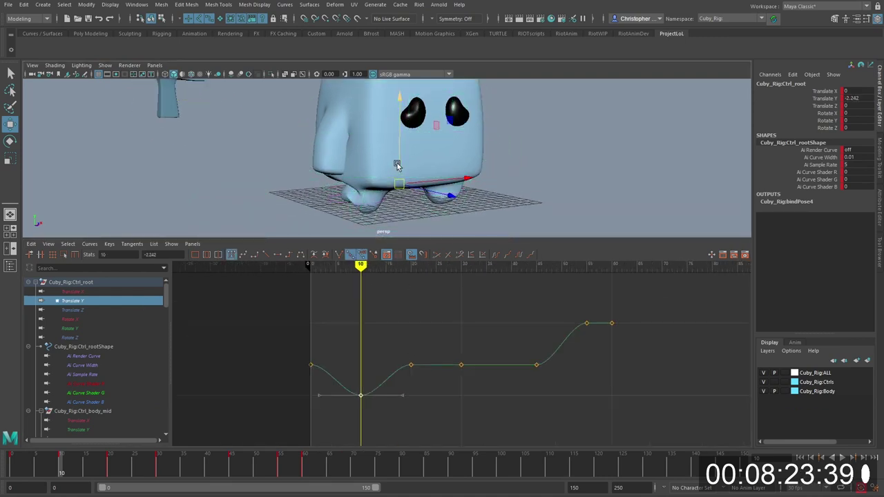
Step: Raise the root control's Translate Y key at frame 10 to about -0.27 for a subtler crouch
left_click_drag(398, 166, 460, 148, "alt")
middle_click_drag(400, 363, 404, 328, "shift")
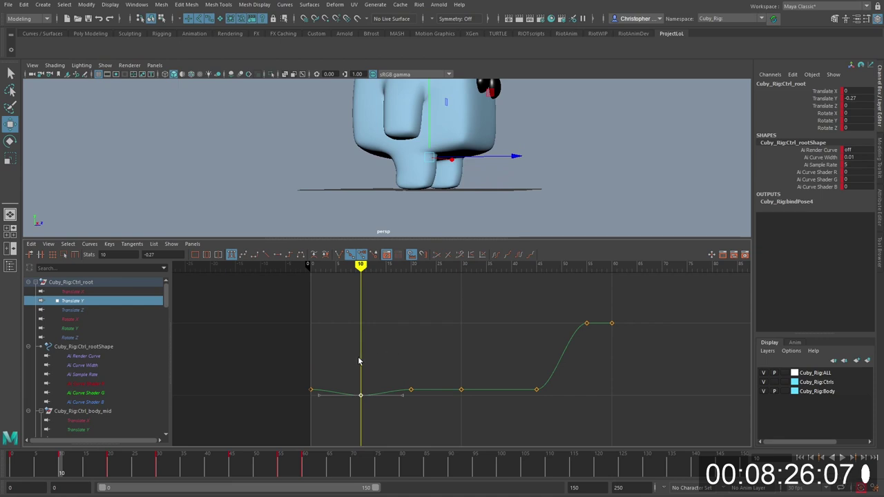
key("comma")
right_click_drag(360, 363, 366, 358, "alt+shift")
middle_click_drag(366, 358, 339, 221, "alt")
Step: Lower the root's Translate Y keys at frames 0 and 30 to about -0.073 and at frame 20 to about -0.203
left_click_drag(396, 316, 260, 392)
left_click(265, 330)
left_click_drag(265, 329, 460, 363)
middle_click_drag(447, 340, 446, 347, "shift")
right_click_drag(446, 347, 442, 332, "alt+shift")
left_click_drag(409, 329, 376, 348)
middle_click_drag(390, 322, 391, 342, "shift")
Step: Go to frame 45 and lower the root's Translate Y key there to about -0.133
left_click_drag(487, 297, 525, 348)
key("period")
key("period")
key("period")
key("period")
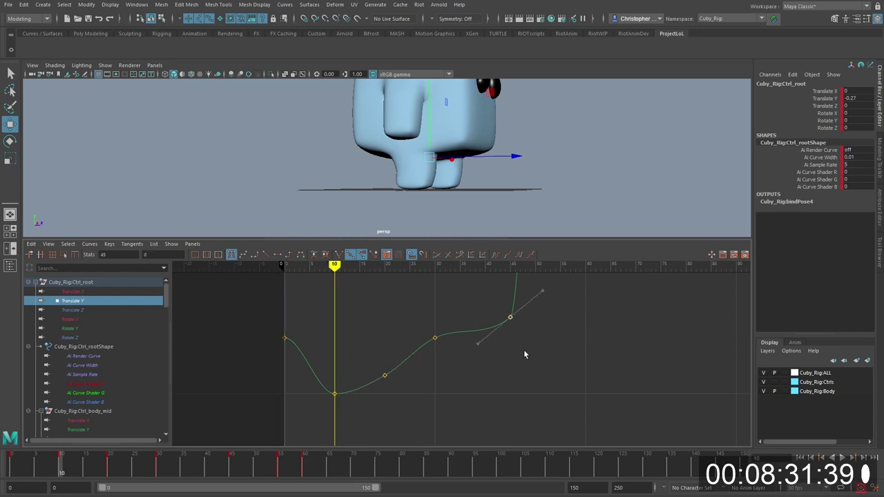
middle_click_drag(514, 320, 520, 357, "shift")
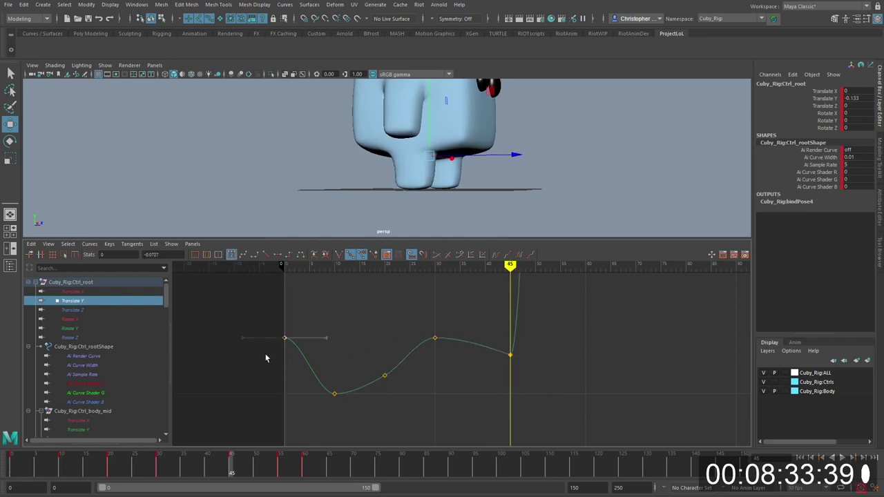
Step: Move the root's Translate Y key from frame 30 to 36, smooth the curve's neighbouring keys and tangents, and play it back
left_click(385, 376)
middle_click_drag(384, 375, 404, 369)
left_click_drag(437, 324, 336, 410)
middle_click_drag(440, 327, 441, 338, "shift")
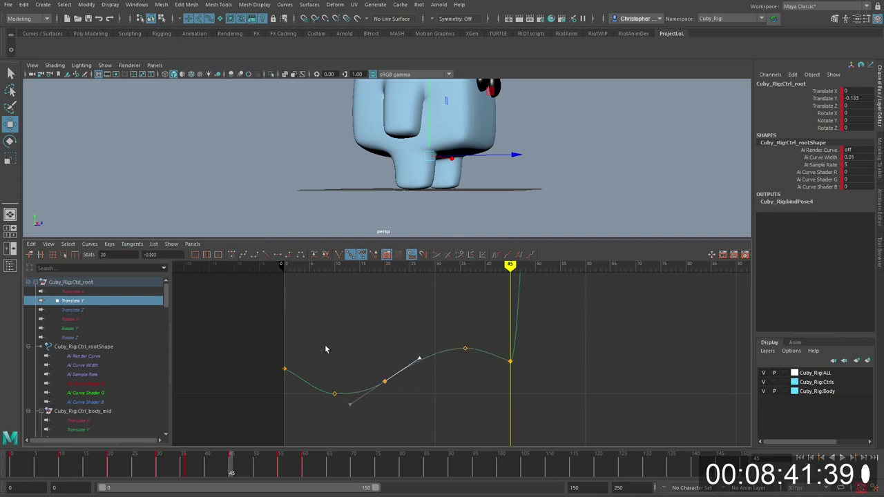
key("alt+v")
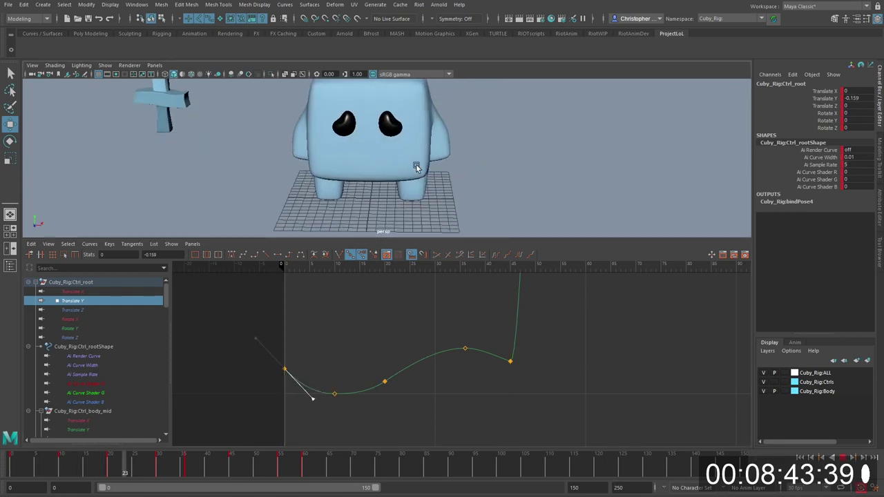
key("alt+v")
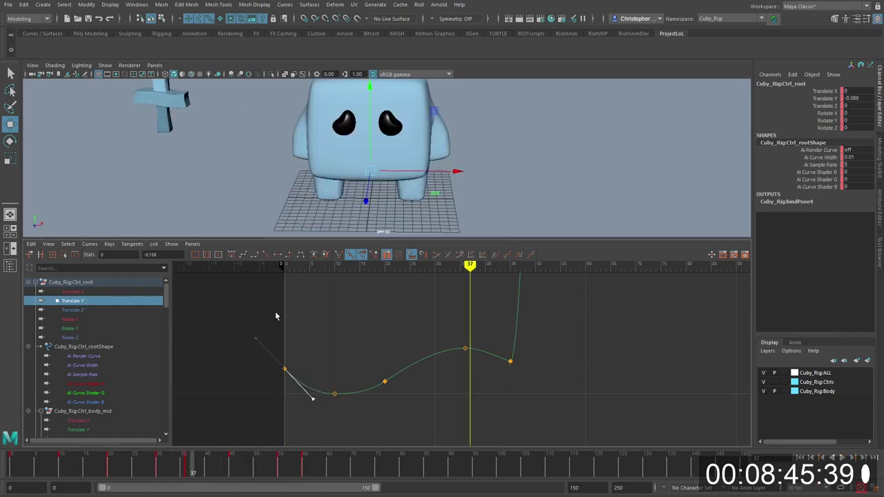
scroll(369, 179, "down", 4)
left_click_drag(374, 172, 381, 187, "alt")
key("alt+1")
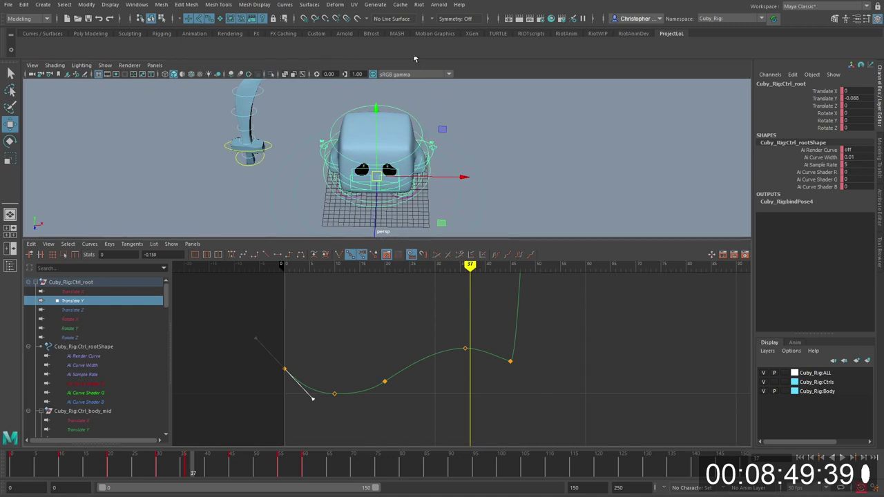
left_click_drag(183, 474, 250, 468)
left_click_drag(264, 469, 394, 468, "shift")
key("ctrl+z")
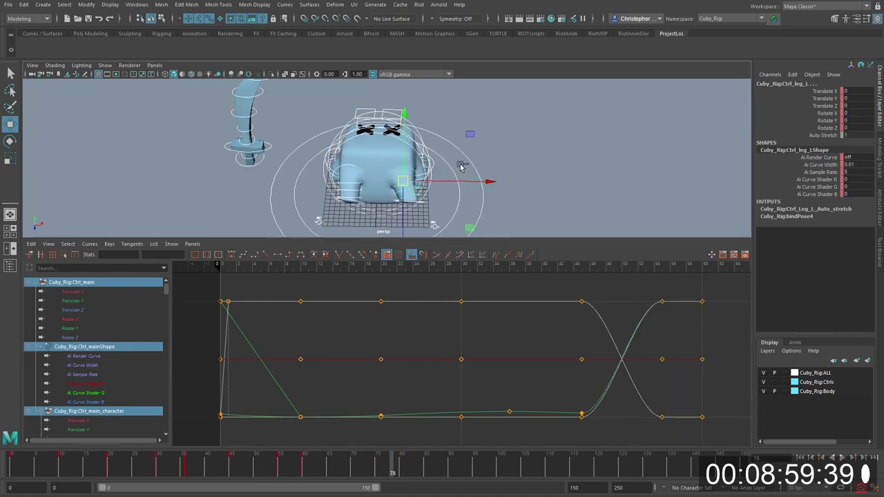
key("ctrl+z")
key("ctrl+z")
left_click(507, 156)
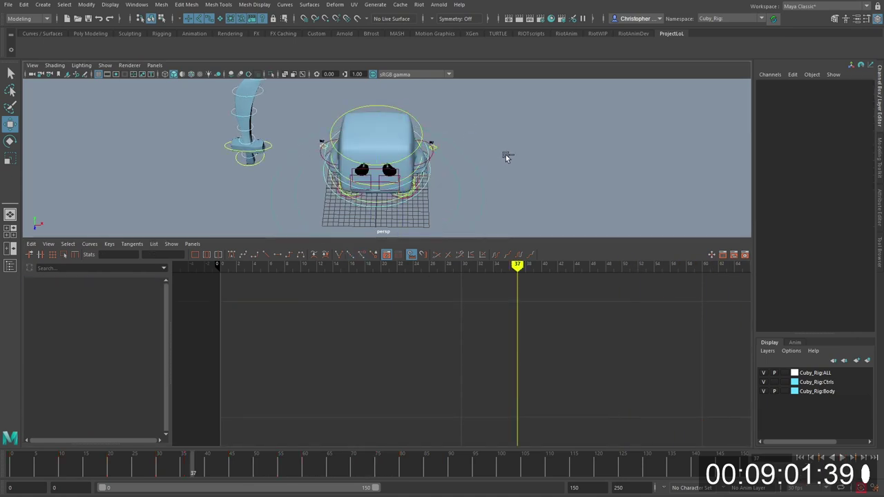
Step: Select all the rig controls, key their pose at frame 36, and check the dead pose on the timeline
scroll(495, 144, "down", 5)
left_click_drag(491, 107, 253, 217)
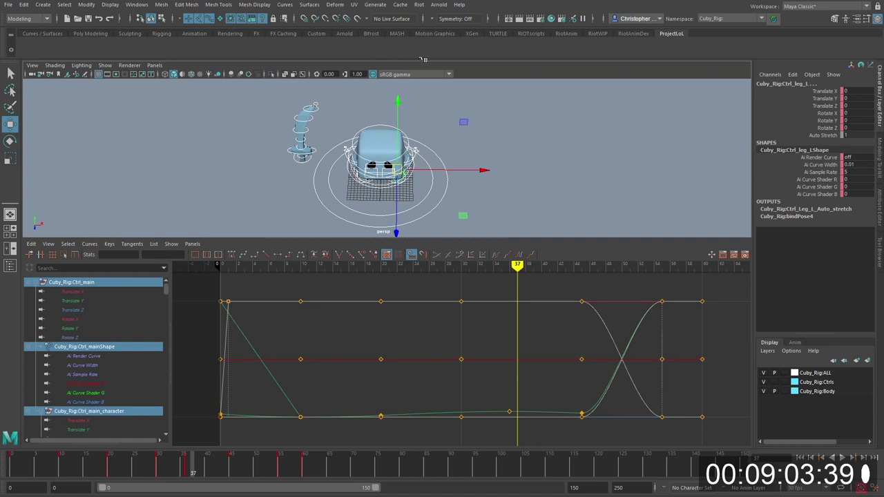
key("ctrl+z")
key("ctrl+y")
key("alt+comma")
key("period")
key("period")
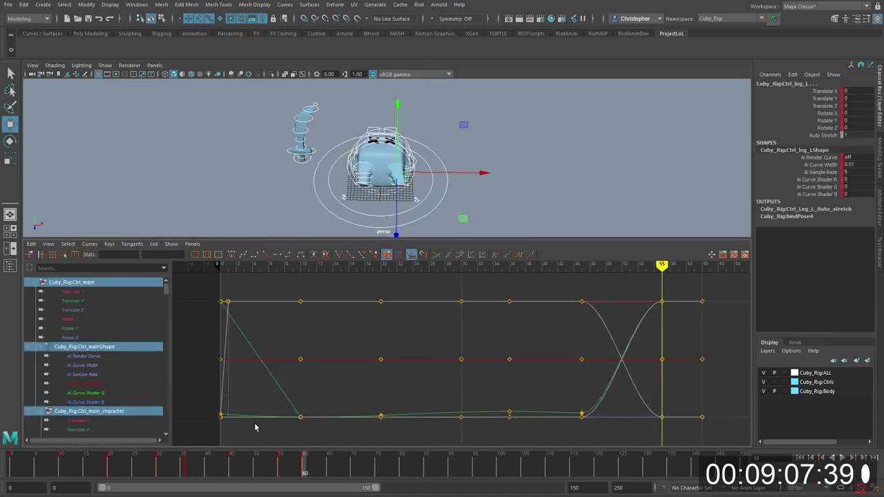
Step: Shift all keys from frame 45 onward 20 frames later, and key the standing pose at frame 45
key("comma")
key("comma")
left_click_drag(229, 470, 368, 474, "shift")
left_click_drag(295, 473, 256, 474)
key("s")
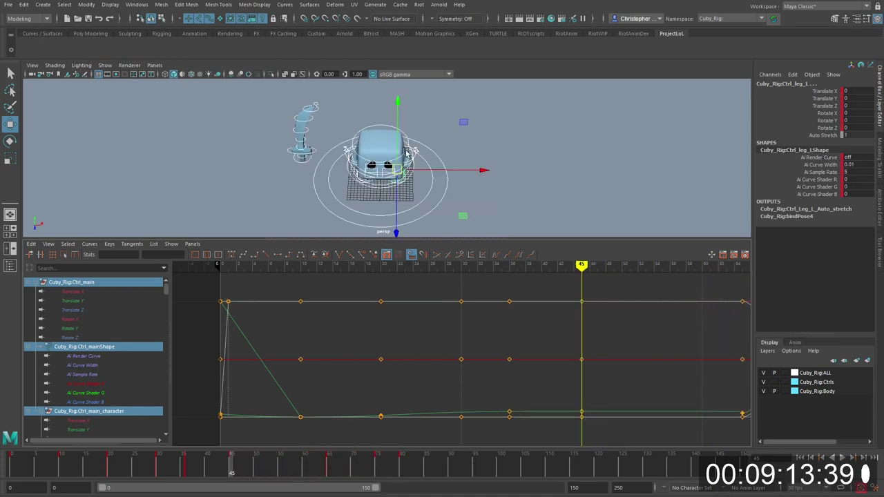
Step: Go to frame 50 and enlarge the perspective view around the character
double_click(256, 465)
left_click(257, 461)
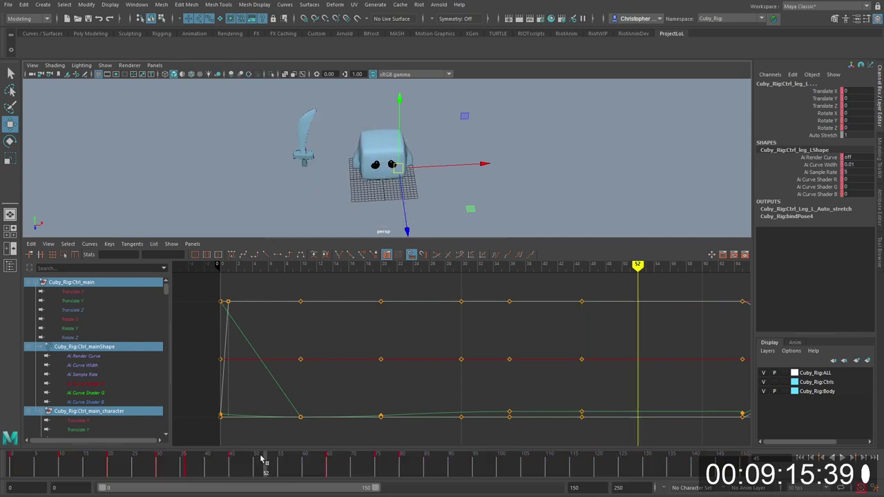
scroll(400, 125, "up", 5)
left_click_drag(397, 131, 360, 262, "alt")
key("space")
scroll(418, 211, "up", 5)
Step: Start tilting the body backward at frame 50 with the body controls, undoing the unsuitable rotations
left_click(371, 188)
key("e")
key("w")
left_click(414, 252)
key("e")
left_click_drag(430, 246, 504, 148)
key("ctrl+z")
left_click(503, 174)
key("ctrl+z")
key("w")
left_click(500, 144)
key("e")
key("w")
Step: Refine the backward lean at frame 50 by adjusting the remaining body controls so the character looks up
left_click(520, 236)
left_click_drag(521, 236, 499, 232, "alt")
key("alt+1")
key("e")
key("w")
left_click(514, 231)
key("e")
key("ctrl+z")
key("w")
left_click(503, 190)
key("e")
left_click_drag(504, 201, 474, 138)
Step: Raise the eyes control at frame 50 to about Translate Y 1.414 so the eyes sit near the top of the face
left_click(470, 131)
key("e")
key("alt+1")
key("w")
key("alt+1")
left_click(470, 142)
mouse_move(469, 144)
left_mouse_down("alt")
mouse_move(461, 167)
mouse_move(421, 160)
mouse_move(391, 170)
mouse_move(460, 168)
mouse_move(464, 142)
left_mouse_up("alt")
key("alt+1")
key("w")
key("e")
key("w")
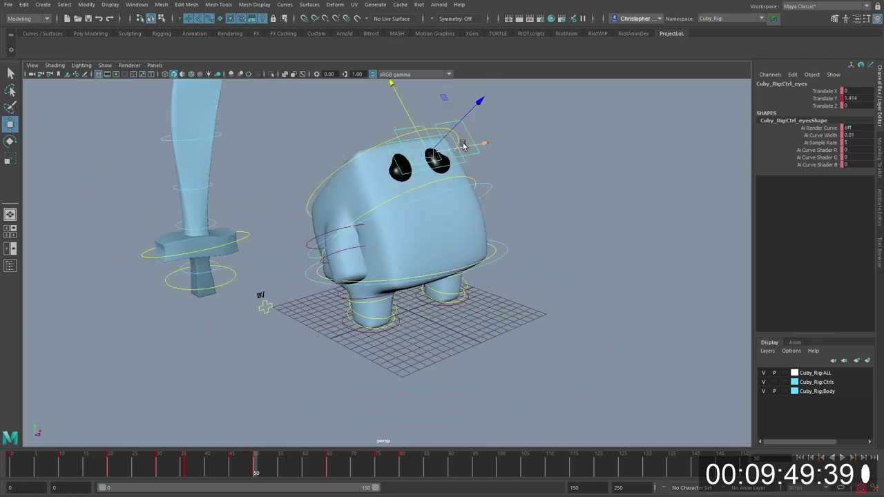
Step: Select both individual eye controls and rotate the eyes for the looking-up pose at frame 50
left_click(420, 126)
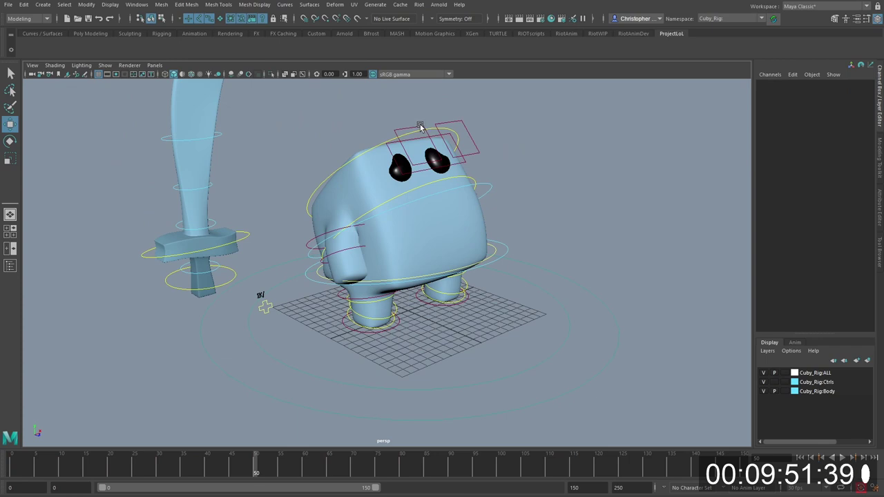
left_click(418, 127)
left_click(447, 144, "shift")
key("e")
left_click_drag(491, 134, 385, 90, "alt")
Step: Select all the rig controls, key the looking-up pose at frame 50, and play back the transition
left_click(423, 52)
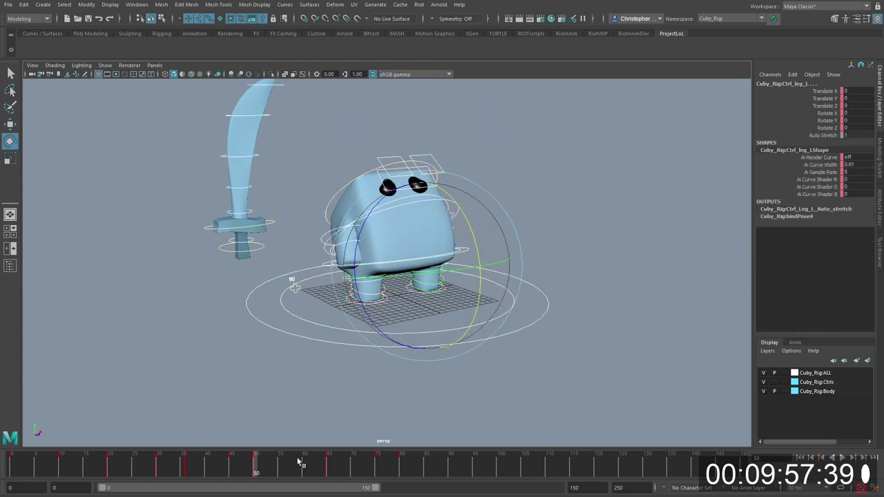
key("s")
left_click(224, 463)
key("alt+v")
left_click_drag(391, 322, 325, 332, "alt")
left_click_drag(248, 462, 280, 466)
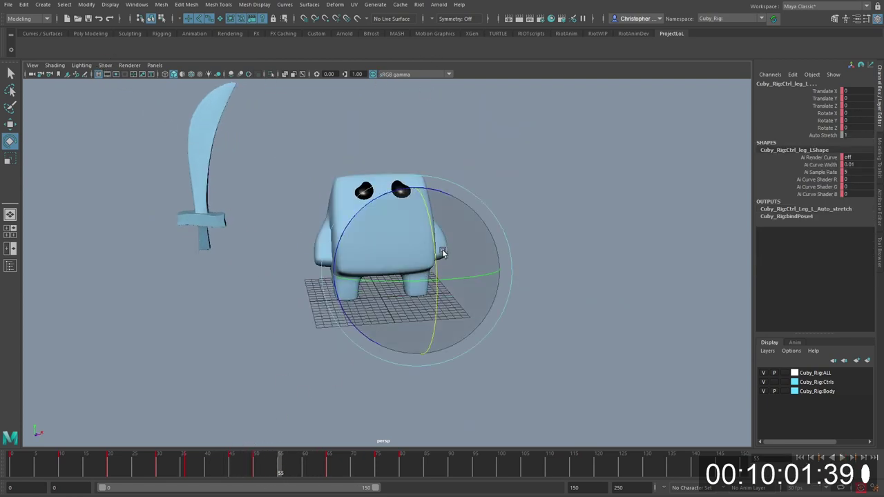
Step: Set all the rig's animation curves to auto tangents in the Graph Editor, and return to the full perspective view
key("space")
key("a")
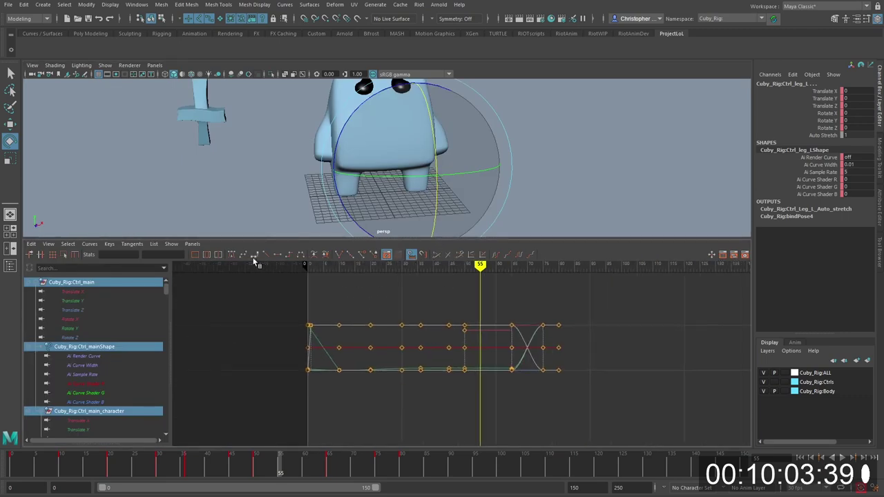
left_click(233, 256)
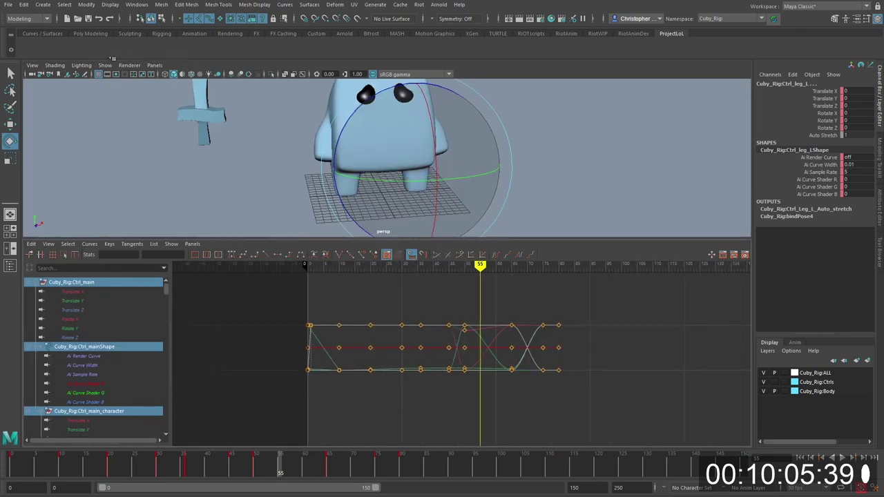
key("space")
Step: Scrub and play back the animation from the looking-up pose through to the dead pose
left_click_drag(267, 471, 330, 466)
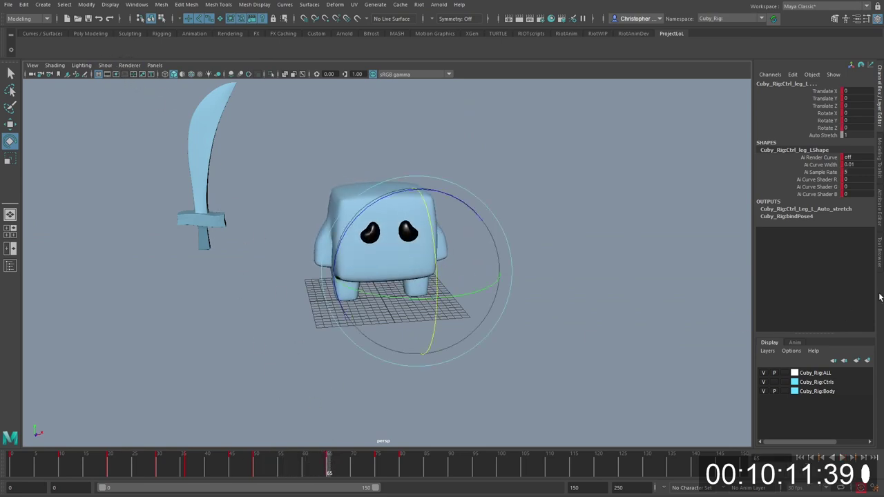
left_click_drag(436, 276, 433, 232)
left_click(242, 466)
key("alt+v")
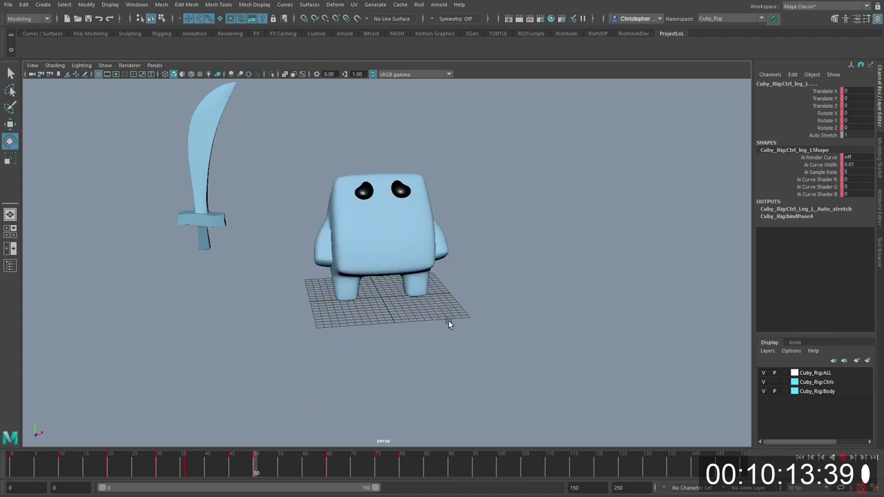
left_click_drag(420, 338, 444, 310, "alt")
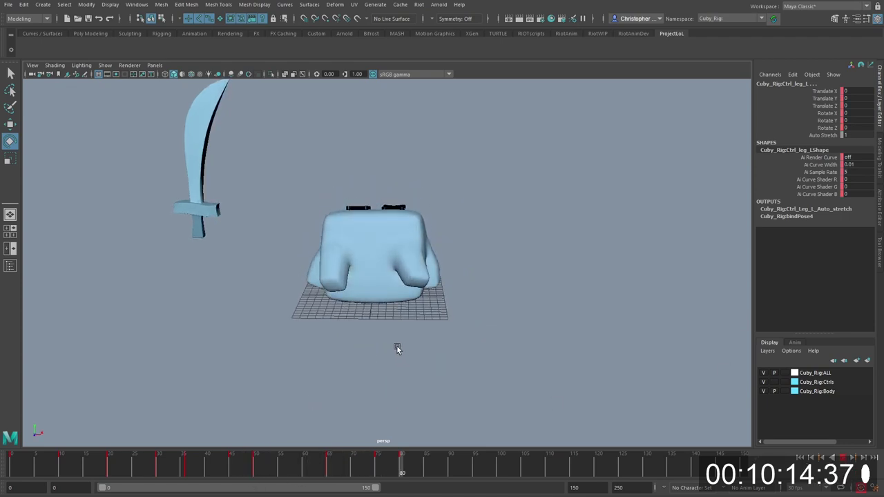
key("alt+v")
Step: Hold the looking-up pose by keying all the controls at frame 60, and move to frame 65
mouse_move(302, 469)
left_mouse_down()
mouse_move(329, 470)
mouse_move(252, 469)
mouse_move(304, 469)
left_mouse_up()
key("s")
middle_click_drag(401, 313, 409, 330, "alt")
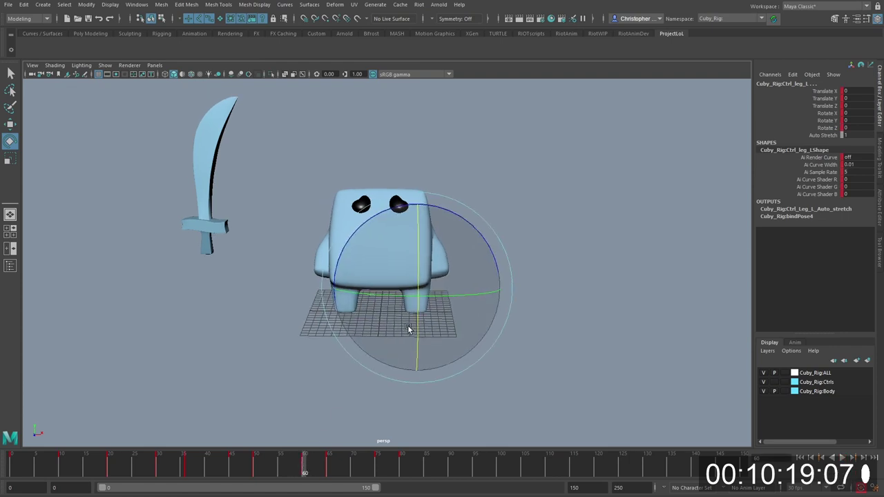
key("period")
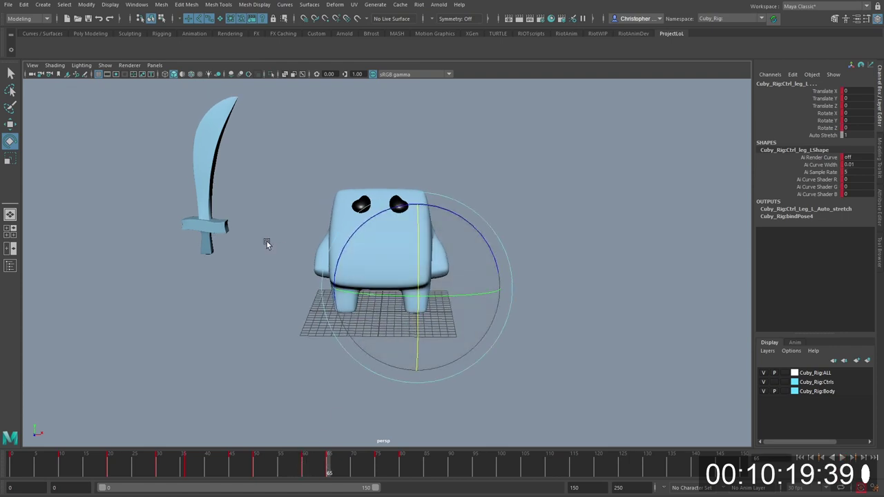
Step: Show the rig controls, select the main sword control, and rotate the sword at frame 65 so its blade points downward
key("alt+1")
key("w")
left_click(226, 232)
left_click_drag(225, 223, 254, 265, "alt")
left_click(252, 287)
key("e")
key("r")
key("e")
left_click_drag(270, 330, 272, 290)
key("w")
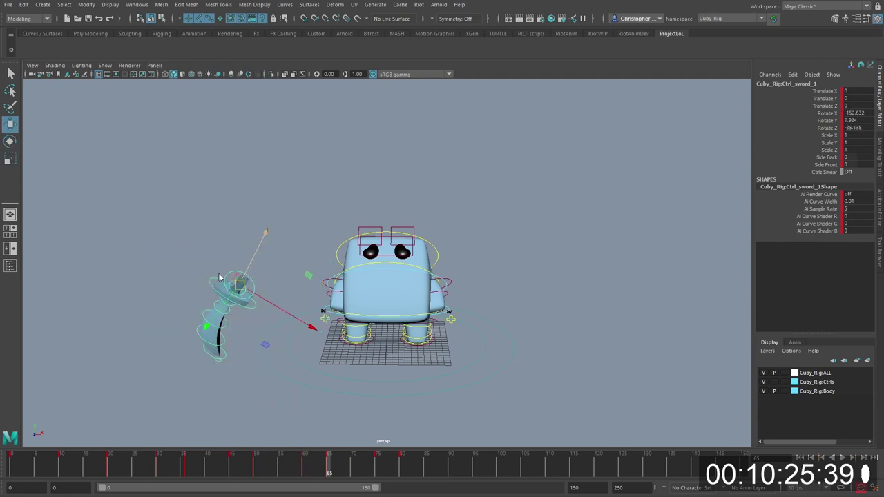
Step: Place the downward sword above the character's head at frame 65, at about Translate X 28.68, Y 29.64 and Rotate X -177.19
left_click_drag(214, 280, 196, 312, "alt")
key("r")
key("w")
left_click_drag(242, 289, 387, 192, "ctrl")
middle_click_drag(384, 192, 366, 277, "alt")
key("e")
left_click_drag(365, 272, 364, 221)
Step: Try moving the upright sword control at frame 60 to about Translate X 26.56
left_click(306, 467)
key("w")
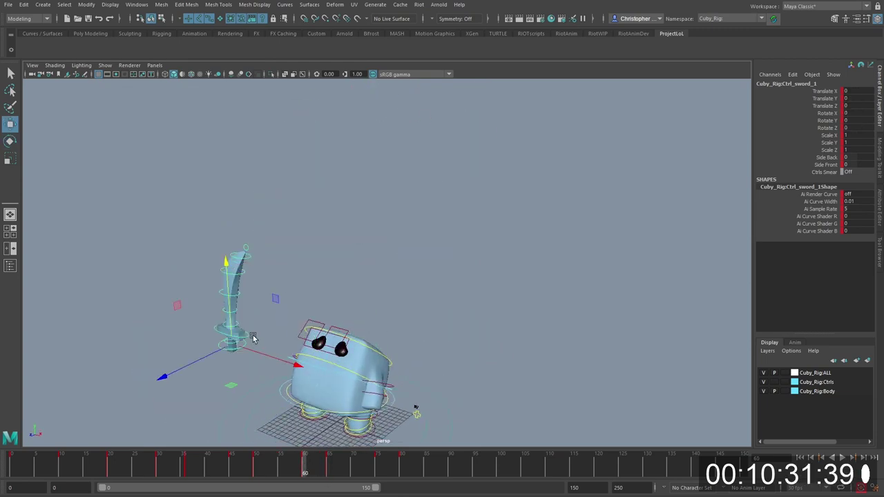
left_click_drag(253, 354, 373, 380)
key("e")
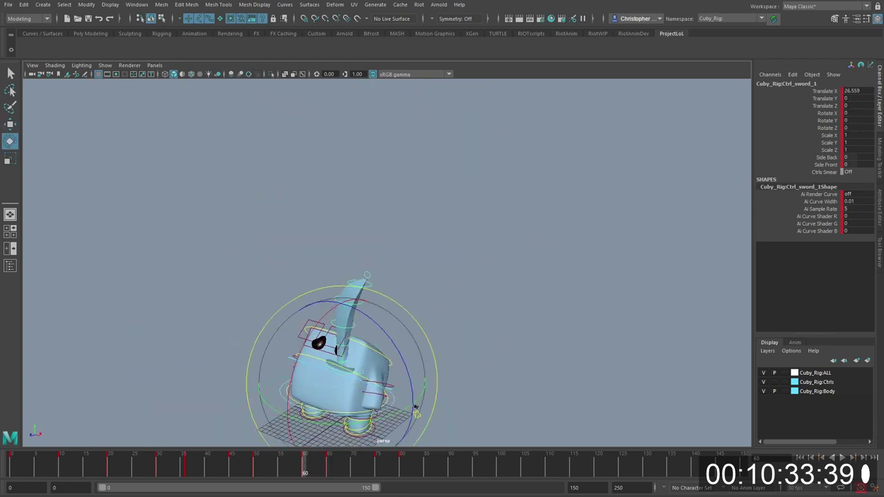
Step: Copy the sword's frame 65 pose to frame 60 and raise it high above the character, to about Translate Y 90.47
key(".")
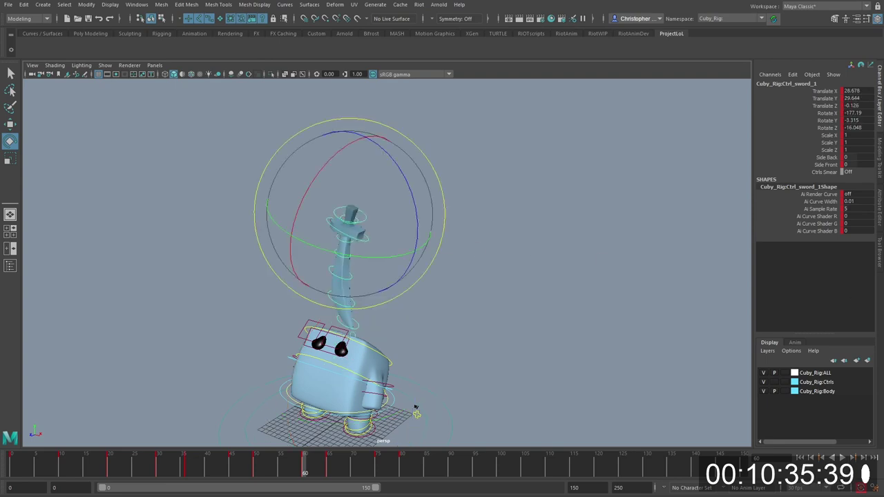
key("[")
key("w")
left_click_drag(379, 213, 379, 69)
left_click_drag(429, 142, 365, 65, "alt")
left_click_drag(395, 190, 375, 179, "alt")
scroll(365, 121, "down", 3)
middle_click_drag(365, 122, 369, 159, "alt")
left_click_drag(357, 141, 363, 142)
key("alt+1")
left_click_drag(397, 200, 454, 214, "alt")
Step: Try stretching the main sword control along its length and scaling it uniformly to about 1.53, and undo both
key("r")
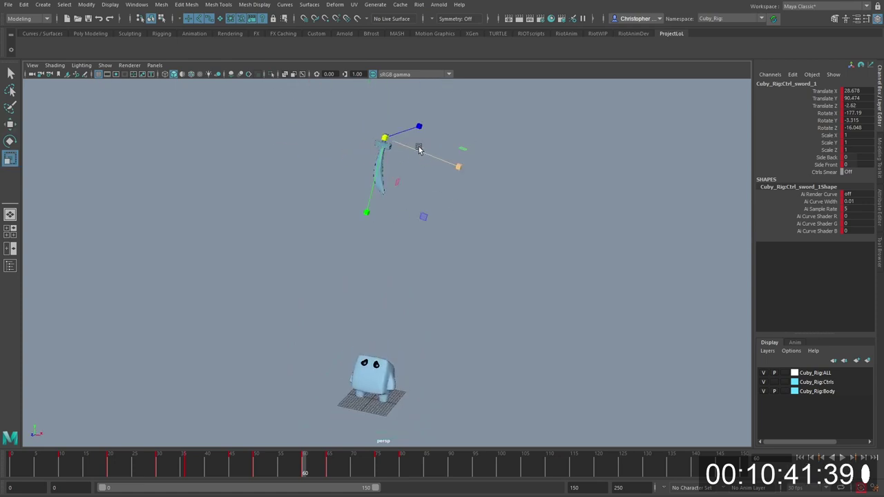
left_click_drag(364, 214, 339, 359)
key("ctrl+z")
left_click_drag(401, 250, 432, 246, "alt")
scroll(415, 207, "up", 3)
key("alt+1")
key("w")
left_click_drag(401, 173, 436, 134, "alt")
key("r")
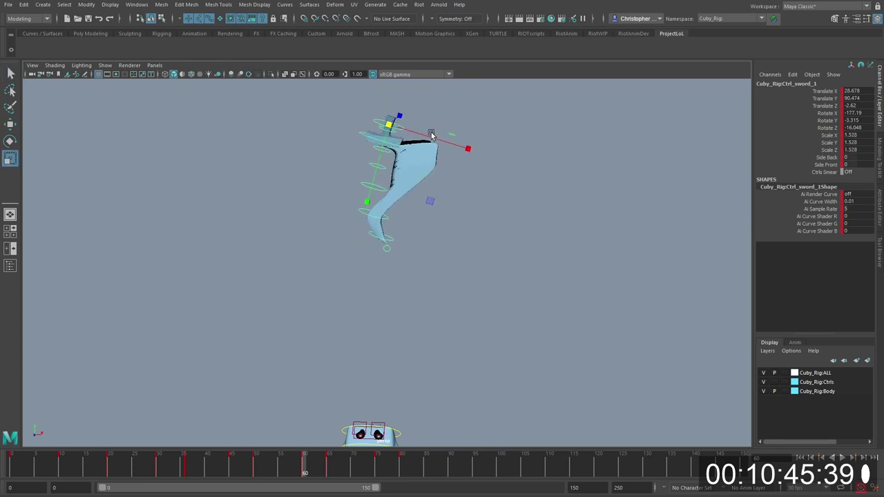
key("ctrl+z")
Step: Try scaling the main sword control to 2.1 on all three axes at frame 60, and undo it
left_click(401, 156)
key("w")
left_click(389, 143)
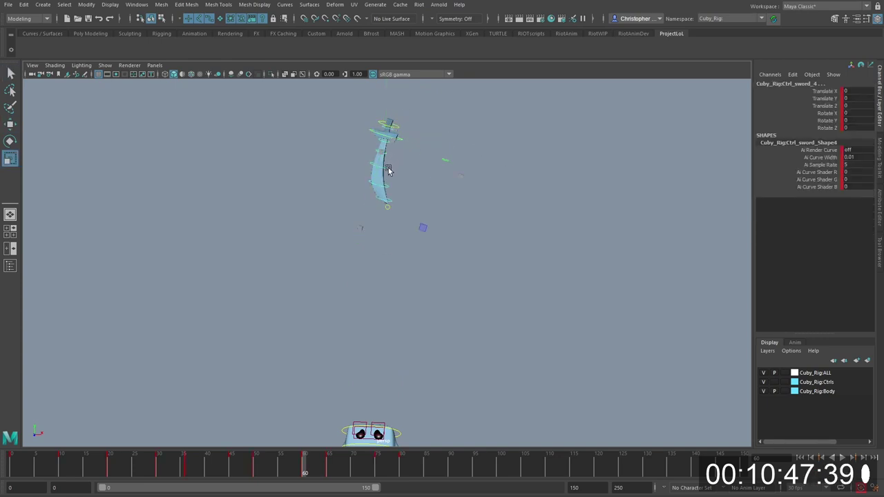
left_click(402, 140)
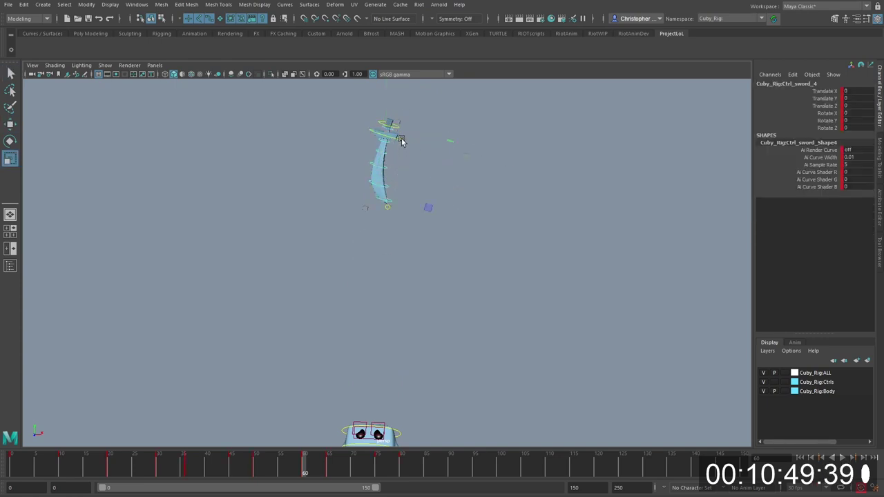
left_click(419, 110)
left_click(397, 131)
scroll(397, 131, "up", 2)
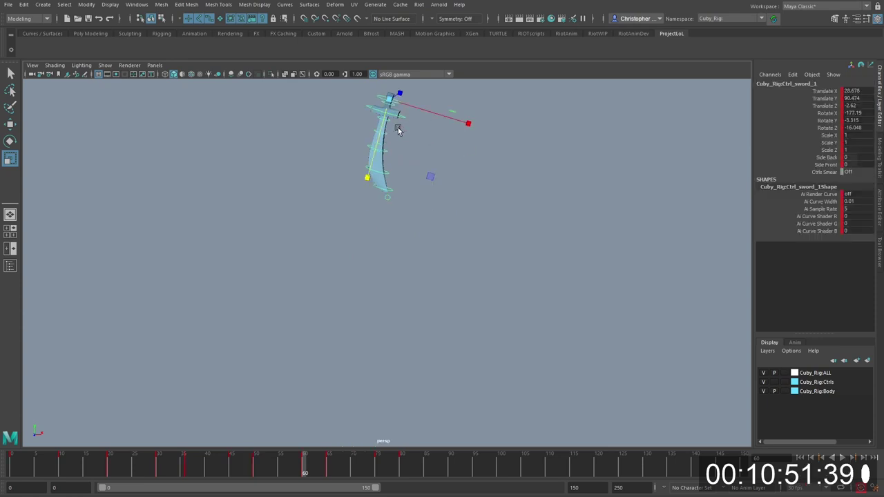
left_click_drag(805, 135, 806, 150)
mouse_move(497, 217)
middle_mouse_down()
mouse_move(518, 211)
mouse_move(502, 214)
middle_mouse_up()
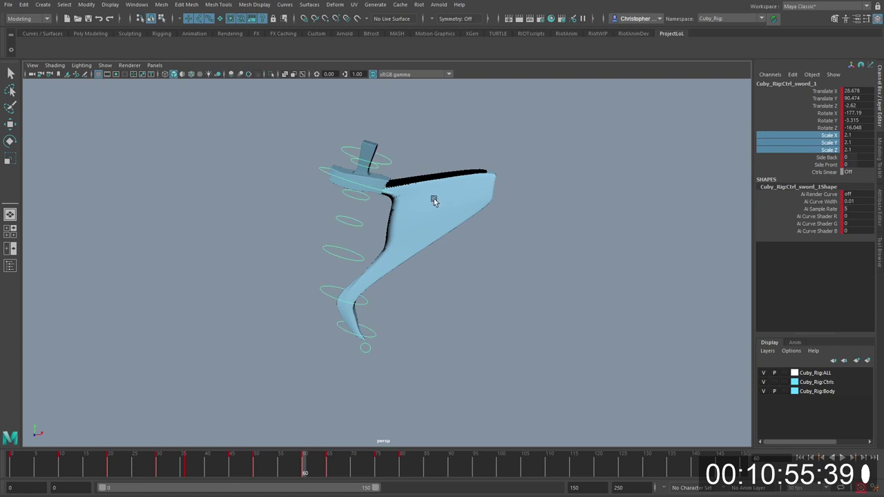
key("ctrl+z")
Step: Try enlarging the main sword control uniformly to a scale of about 2.24
left_click(401, 176)
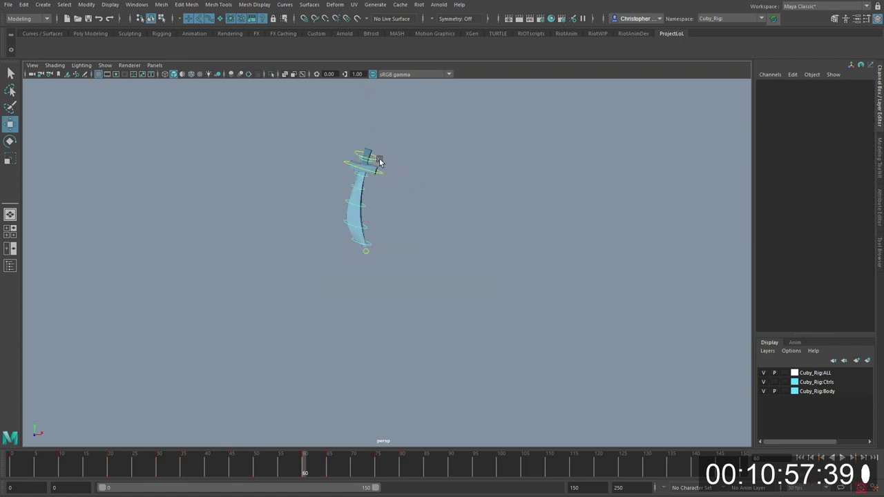
left_click(380, 161)
key("r")
left_click_drag(368, 151, 664, 174)
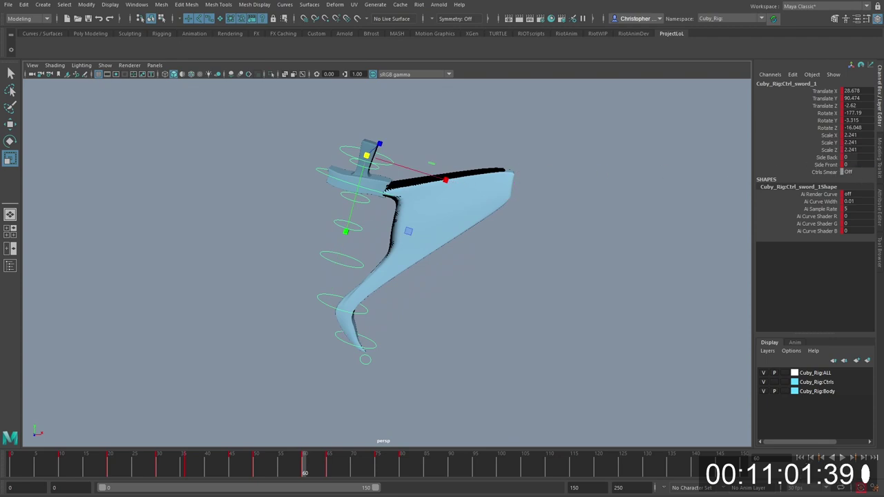
Step: Try moving a blade smear control to about Translate X -27.9, Y 22.88 and scaling it to about 1.15, and undo back to the sword's original size
left_click_drag(566, 237, 565, 235)
key("w")
key("r")
key("w")
mouse_move(518, 198)
left_mouse_down()
mouse_move(349, 190)
mouse_move(353, 181)
left_mouse_up()
key("ctrl+z")
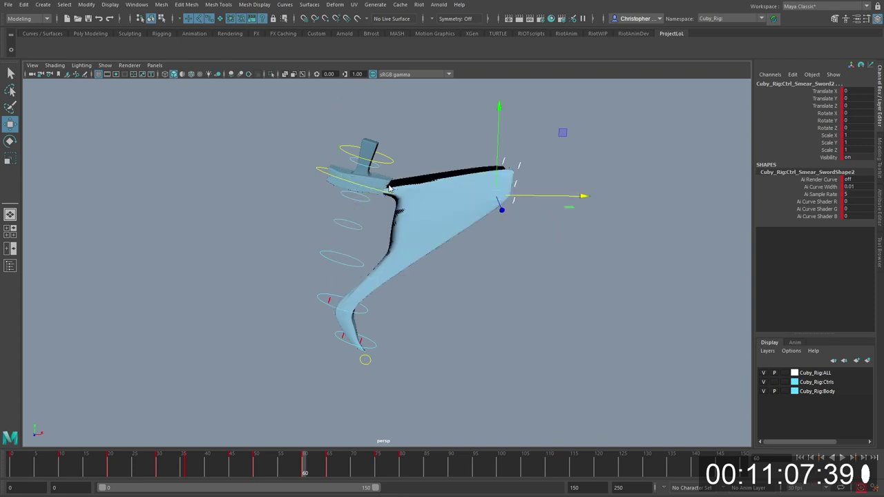
mouse_move(502, 193)
left_mouse_down()
mouse_move(362, 173)
mouse_move(339, 241)
mouse_move(342, 279)
left_mouse_up()
key("r")
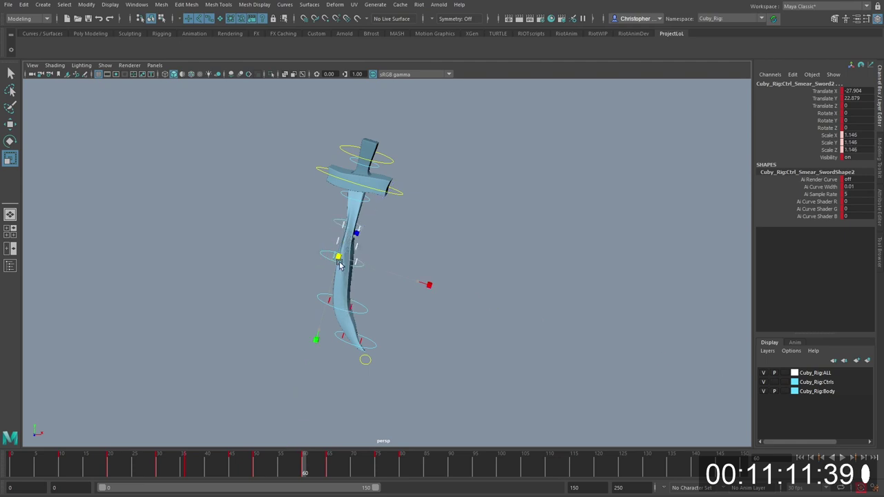
key("ctrl+z")
key("ctrl+z")
key("ctrl+z")
key("ctrl+z")
key("ctrl+z")
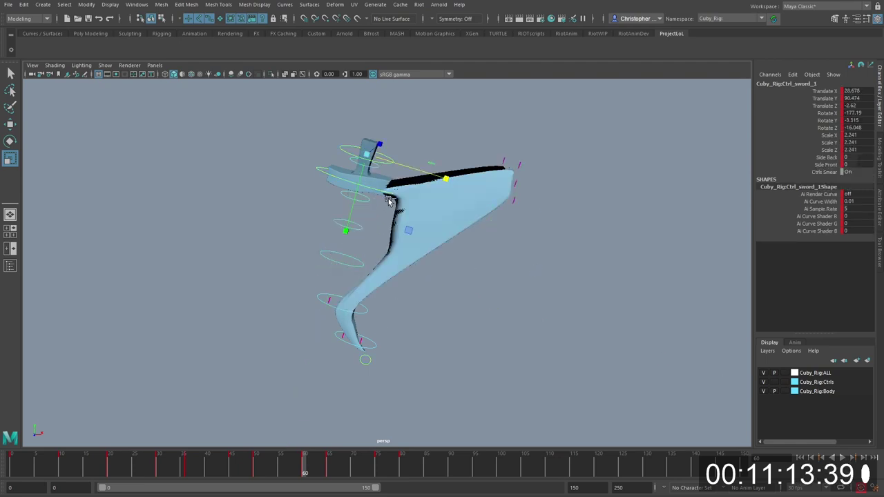
left_click(371, 185)
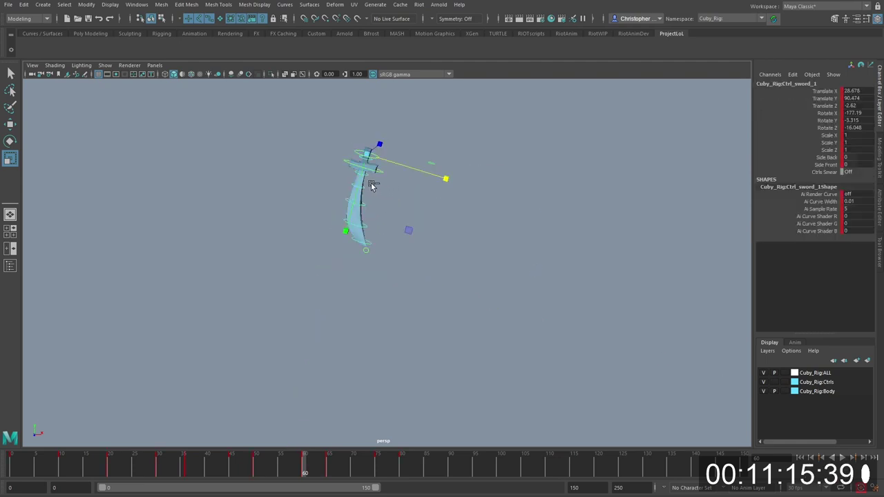
Step: Try shifting the sword's crossguard control sideways, and undo the move
key("w")
left_click(457, 164)
left_click(381, 160)
left_click(380, 170)
key("r")
key("w")
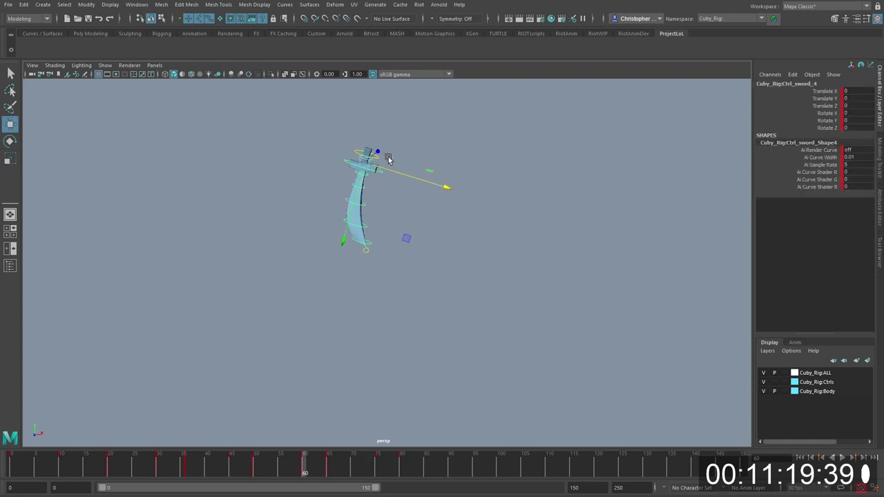
left_click(389, 159)
left_click(378, 171)
mouse_move(403, 174)
left_mouse_down()
mouse_move(425, 181)
mouse_move(392, 173)
left_mouse_up()
key("ctrl+z")
left_click(392, 163)
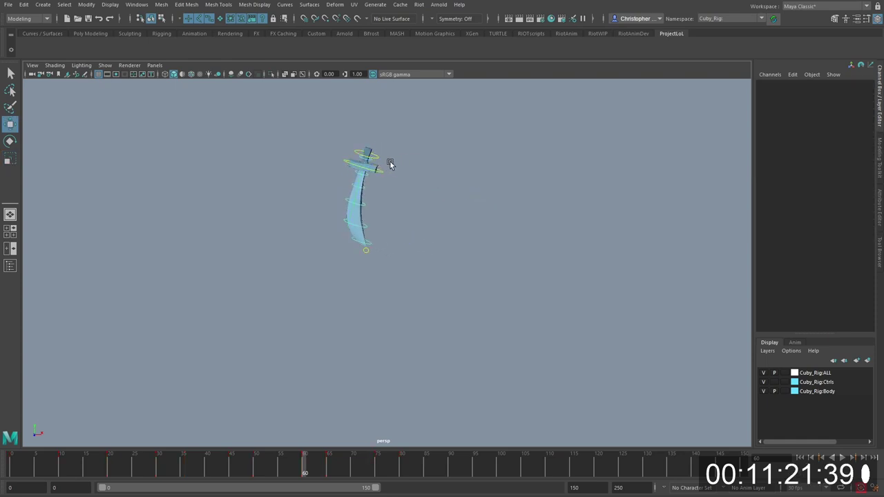
Step: Try pulling the blade's tip control downward, and undo the move
left_click(367, 247)
left_click_drag(356, 268, 348, 323)
key("ctrl+z")
Step: Turn on the Ctrls Smear option of the main sword control
left_click(428, 205)
left_click(379, 160)
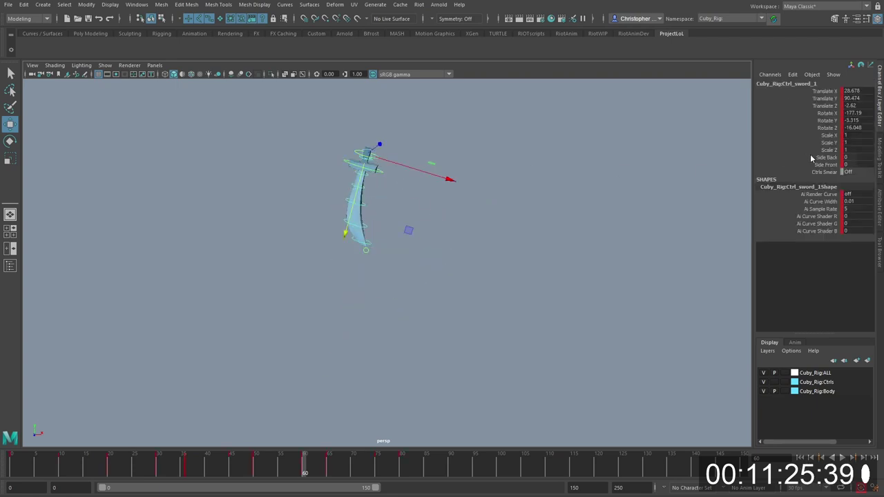
left_click_drag(819, 152, 817, 137)
left_click(848, 172)
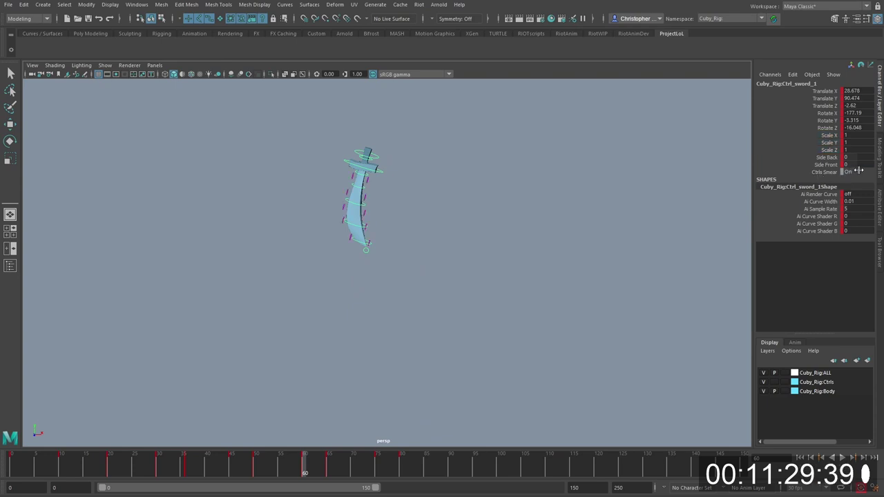
left_click(713, 172)
scroll(357, 210, "up", 3)
left_click_drag(358, 210, 375, 194, "alt")
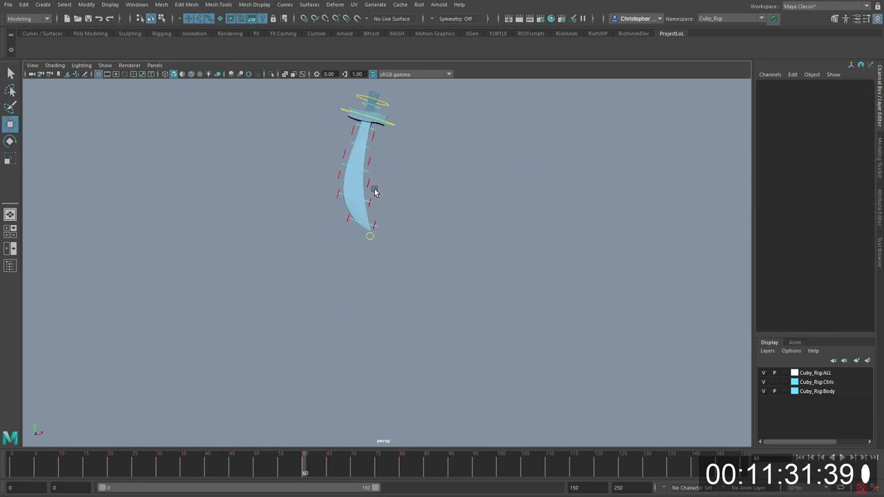
Step: Try scaling a smear control along the blade's edge, and undo the change
left_click(369, 161)
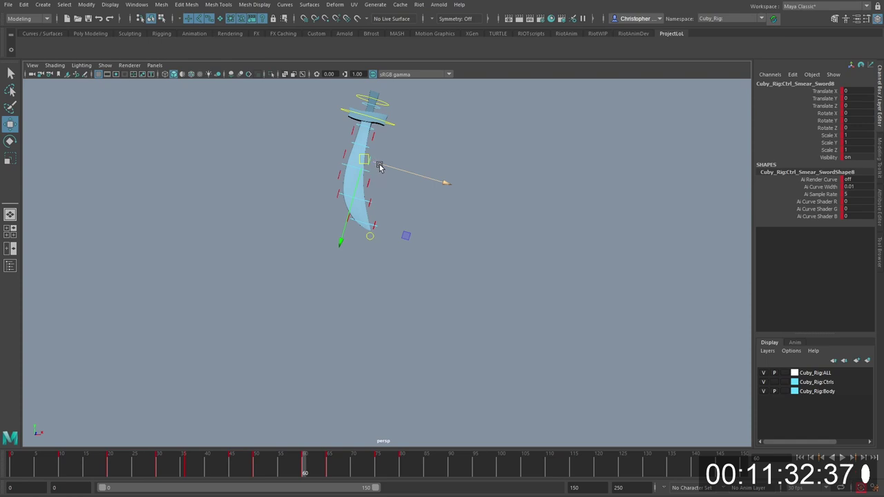
left_click(384, 121)
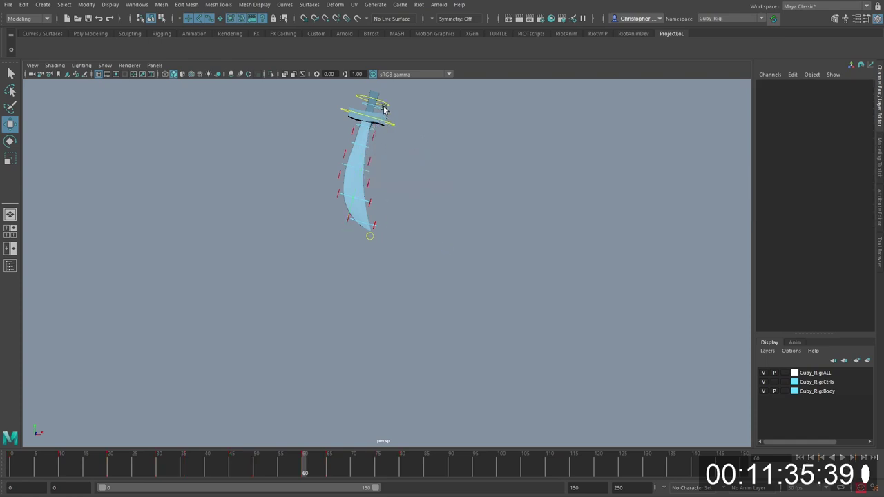
left_click(386, 108)
key("r")
left_click_drag(373, 101, 387, 109)
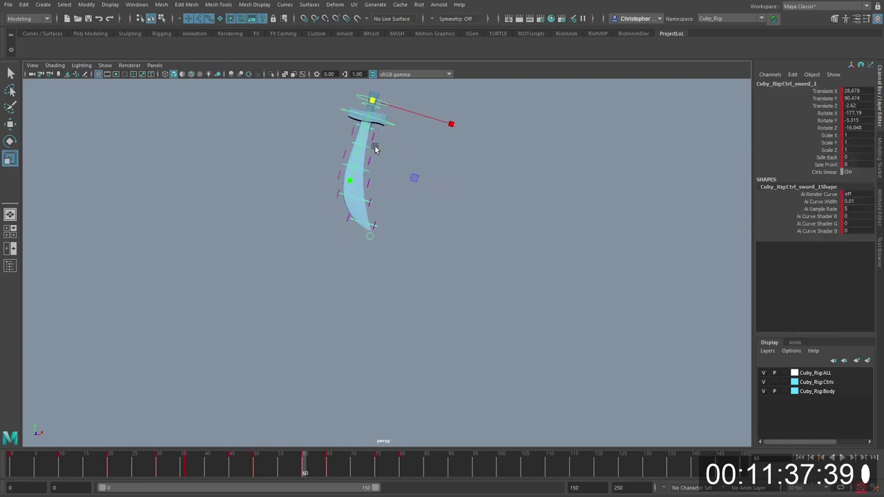
left_click(382, 170)
key("r")
left_click_drag(368, 202, 432, 215)
key("ctrl+z")
key("w")
key("ctrl+z")
Step: At frame 65, drive the sword down into the character's head, to about Translate X 24.99, Y 13.55 and Z -0.78
scroll(396, 225, "down", 5)
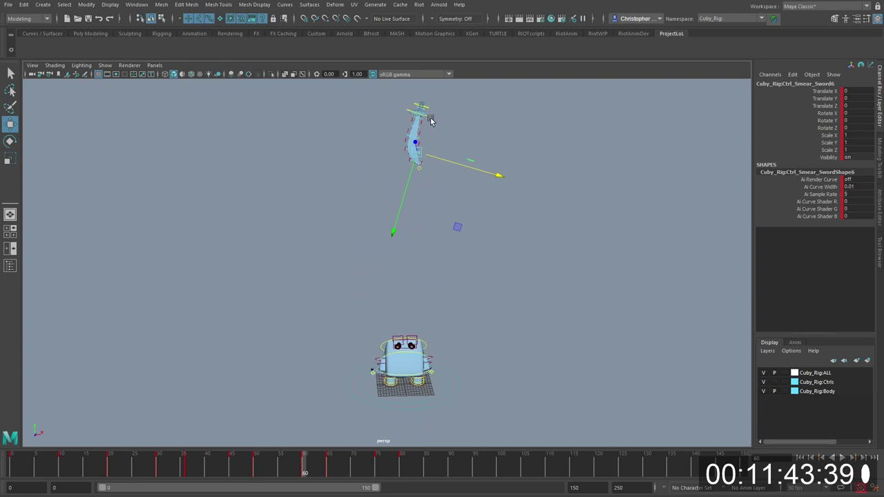
left_click(429, 116)
left_click(433, 107)
left_click(429, 109)
key("e")
key("w")
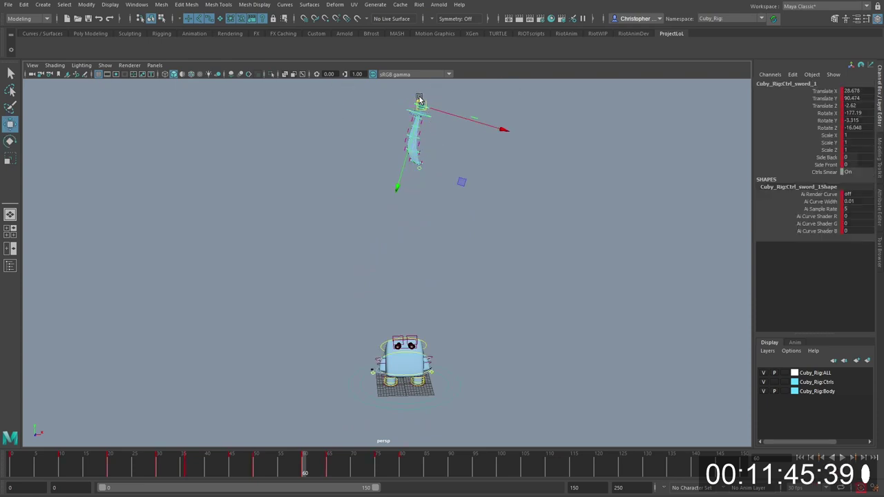
left_click_drag(409, 173, 391, 211, "alt")
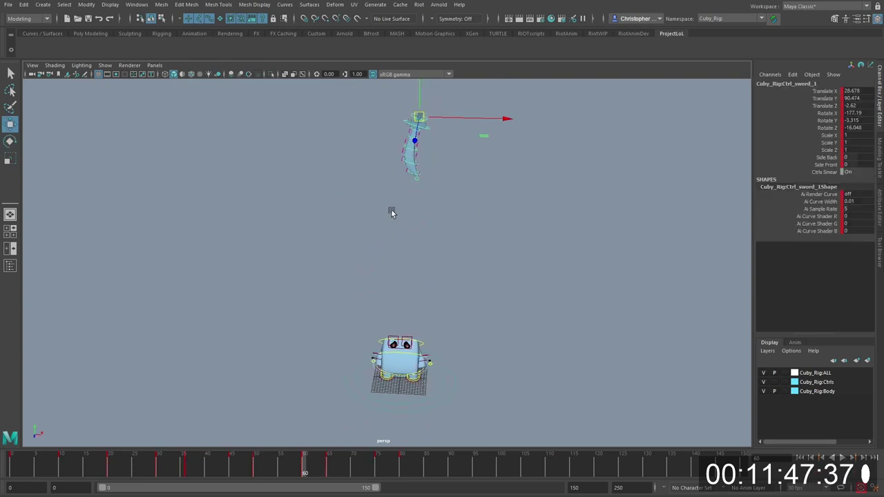
key("alt+1")
key("period")
left_click_drag(424, 300, 432, 273, "alt")
scroll(432, 273, "up", 3)
middle_click_drag(432, 273, 424, 186, "alt")
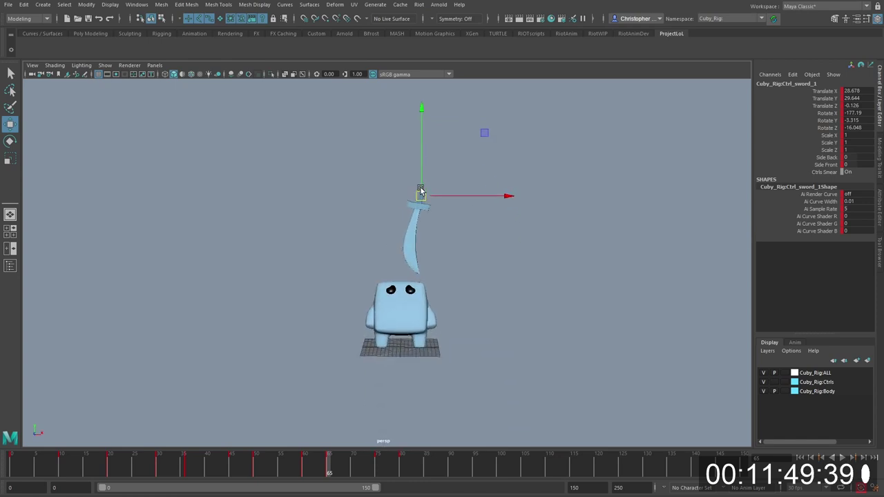
left_click_drag(421, 181, 414, 275)
scroll(421, 279, "up", 4)
key("alt+1")
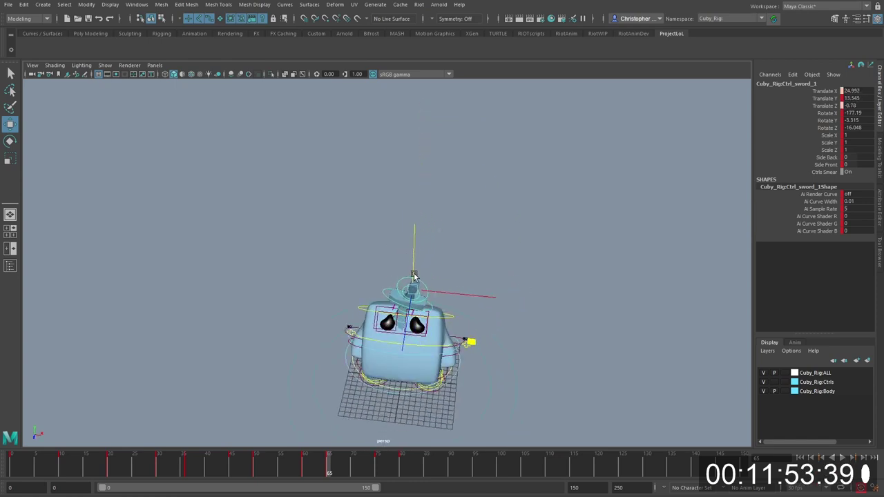
Step: Hold the sword's frame 65 pose in the dead character's head through frame 80
key("alt+1")
middle_click_drag(417, 302, 428, 225, "alt")
scroll(427, 227, "up", 3)
left_click_drag(426, 237, 423, 201, "alt")
key("alt+1")
key("alt+1")
left_click_drag(201, 473, 379, 462)
scroll(418, 320, "down", 3)
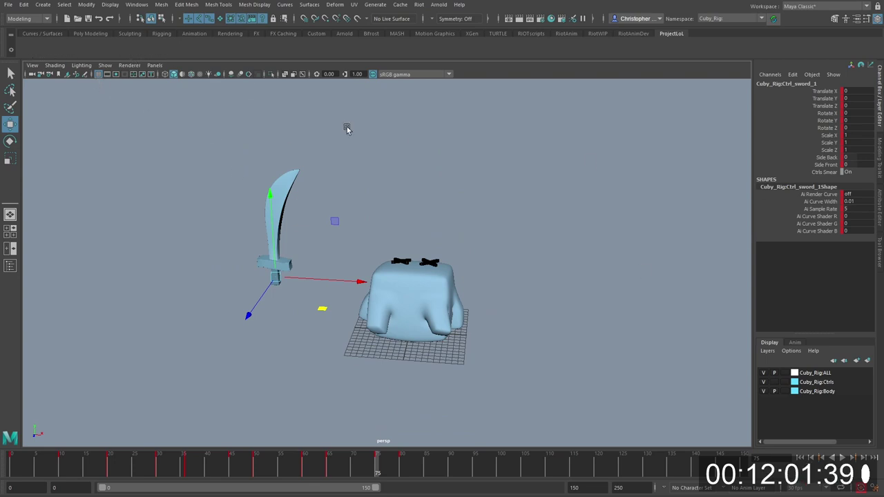
left_click_drag(378, 461, 403, 462)
left_click_drag(526, 310, 437, 294, "alt")
scroll(425, 315, "up", 3)
key("alt+1")
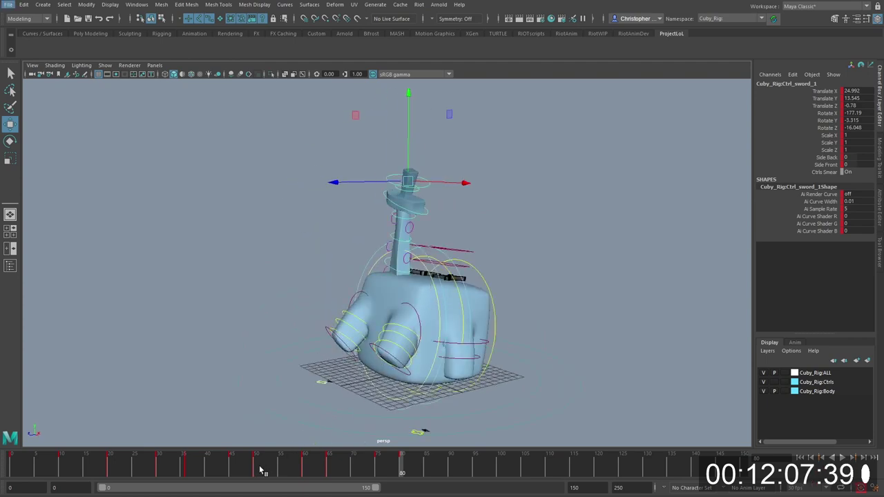
Step: Play back the blocked animation to check the sword's fall and impact
key("alt+v")
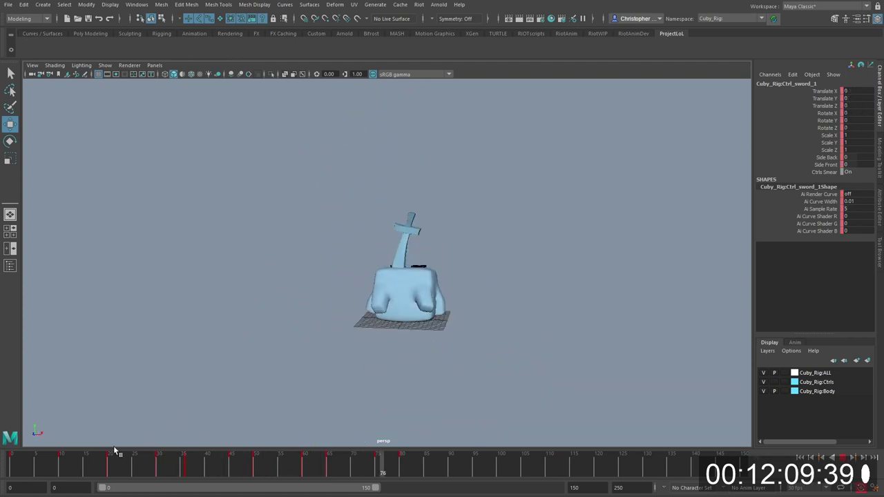
right_click_drag(382, 335, 420, 301, "alt")
key("alt+v")
Step: Try rotating the control around the top of the character's body at frame 10, and undo the rotation
left_click_drag(420, 302, 438, 297, "alt")
key("comma")
key("comma")
key("comma")
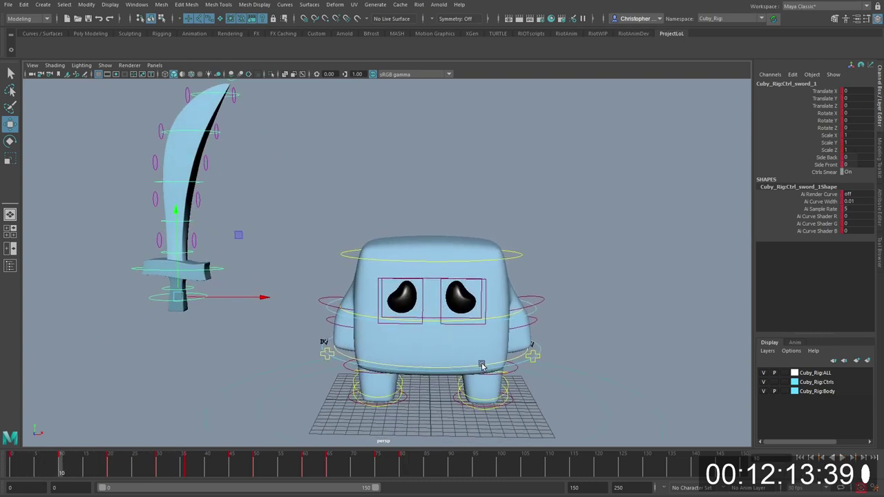
left_click(490, 364)
left_click(501, 365)
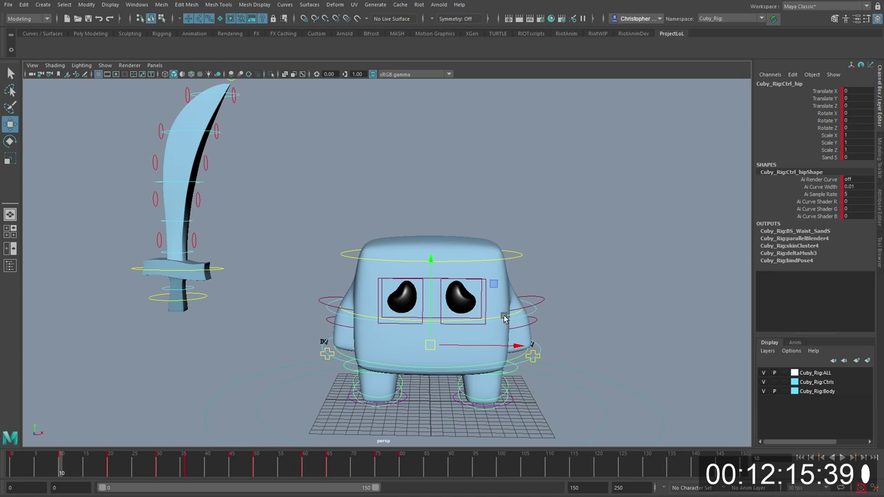
left_click(504, 316)
left_click(496, 261)
key("alt+c")
middle_click_drag(469, 299, 467, 272, "alt")
key("e")
left_click_drag(464, 221, 451, 228)
key("ctrl+z")
key("alt+c")
key("w")
left_click_drag(529, 339, 497, 369, "alt")
left_click(532, 350)
key("e")
key("ctrl+z")
key("alt+1")
key("alt+1")
key("w")
Step: At frame 10, move the right foot to about Translate X 0.18, Z -1.47 and slightly reposition the left foot
left_click(506, 377)
left_click(509, 379)
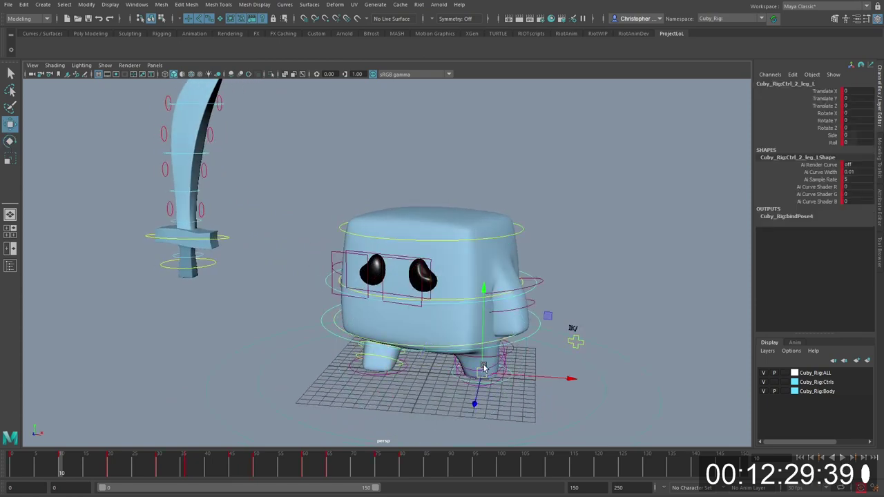
left_click(378, 374)
mouse_move(378, 374)
left_mouse_down("alt")
mouse_move(386, 354)
mouse_move(404, 355)
left_mouse_up("alt")
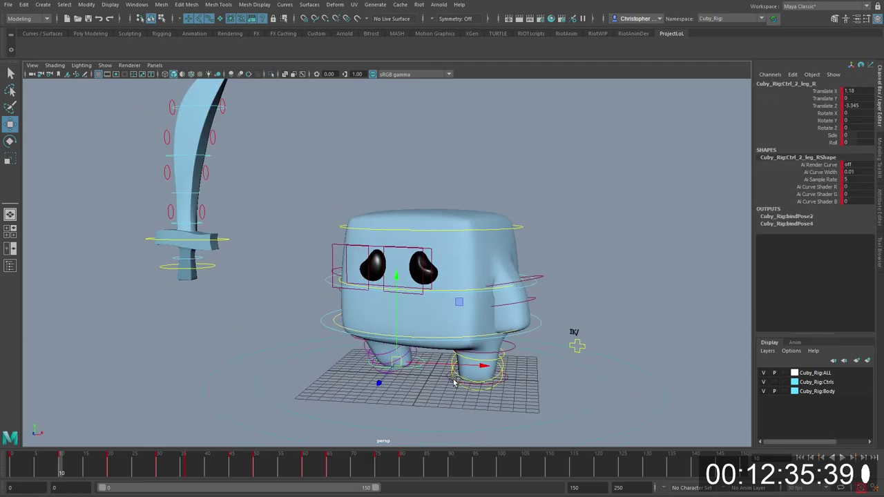
left_click_drag(454, 383, 432, 393, "alt")
mouse_move(391, 350)
left_mouse_down("alt")
mouse_move(359, 349)
mouse_move(378, 346)
left_mouse_up("alt")
middle_click_drag(368, 334, 361, 331)
left_click_drag(442, 336, 345, 328, "alt")
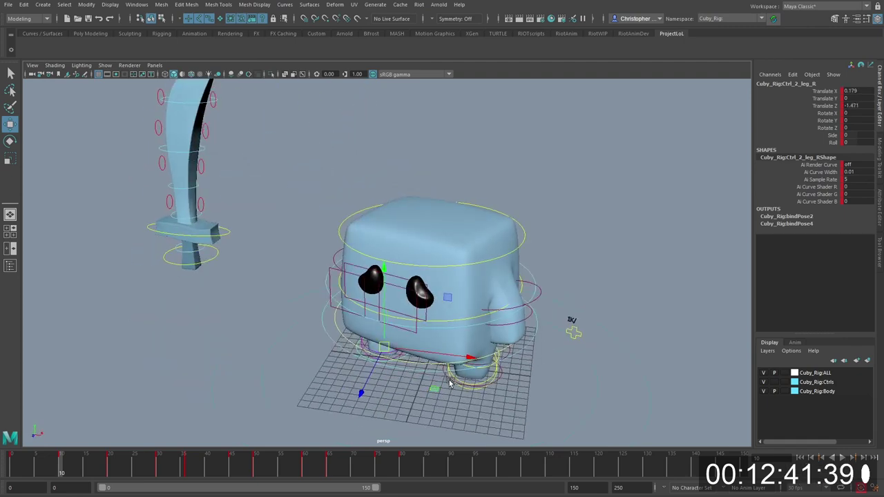
left_click(449, 382)
left_click_drag(471, 362, 471, 373)
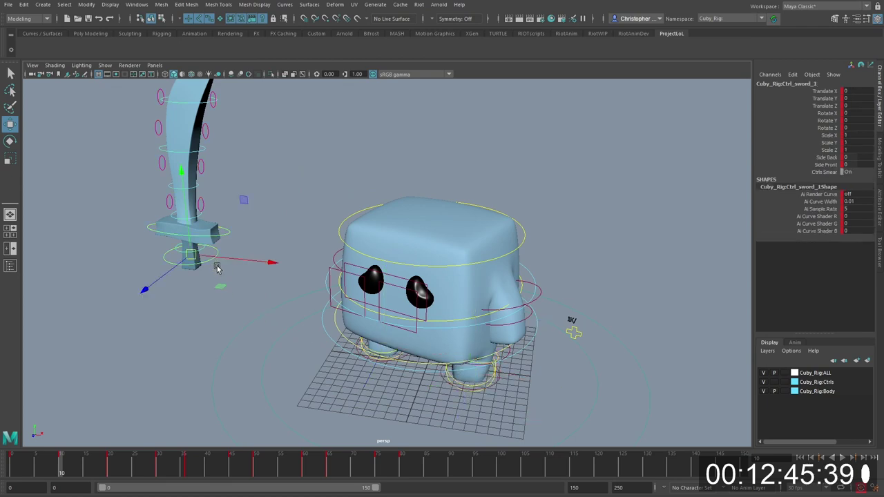
Step: Hide the rig controls and play back the animation to check the adjusted standing pose
left_click(215, 262)
scroll(238, 273, "down", 3)
key("alt+1")
scroll(225, 363, "down", 4)
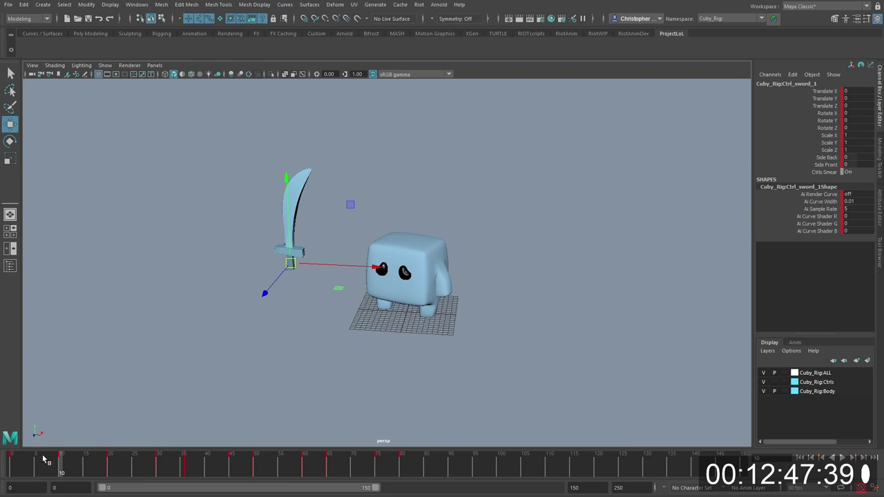
left_click_drag(295, 337, 271, 359, "alt")
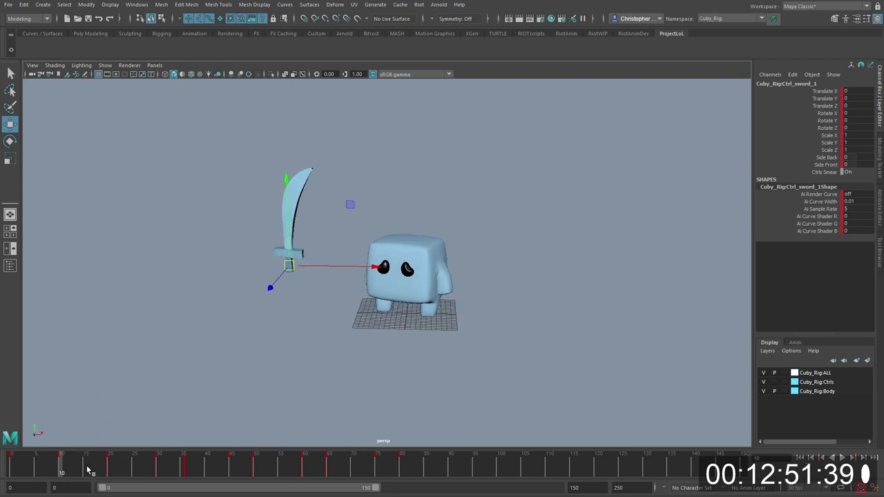
key("comma")
key("alt+v")
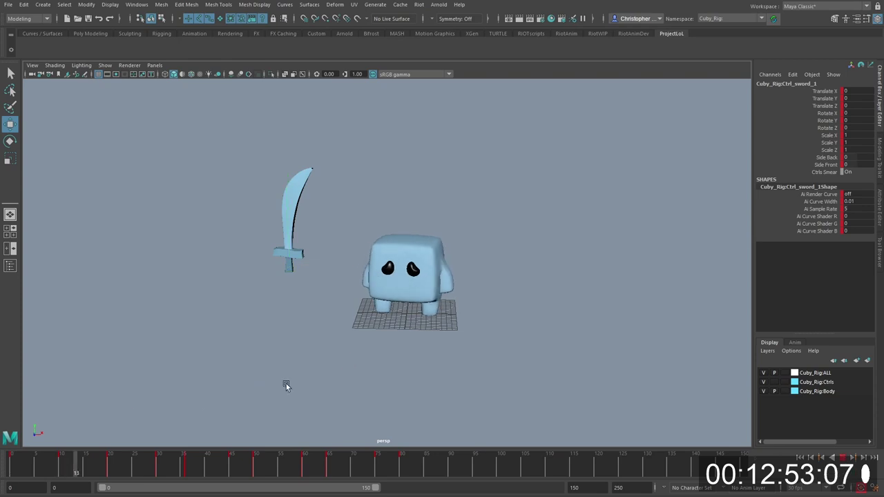
Step: Copy the pose of all the rig controls from frame 10 to frame 0
key("alt+v")
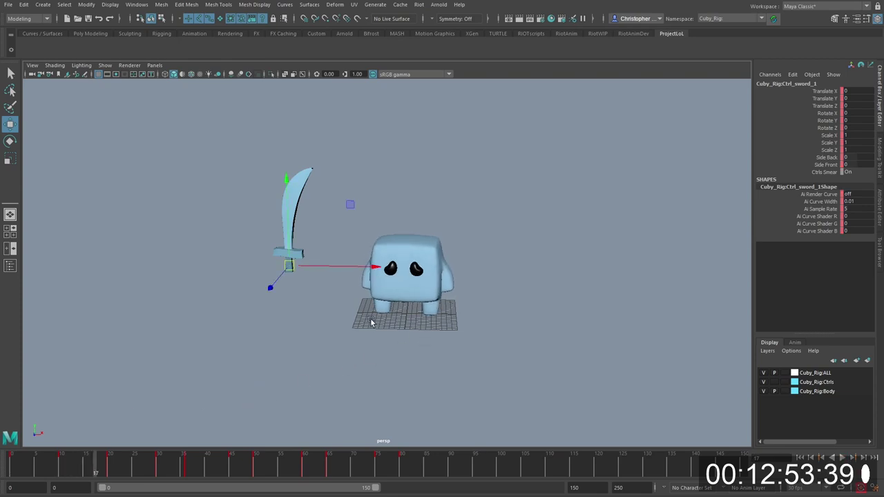
key("comma")
key("alt+1")
left_click_drag(242, 393, 519, 192)
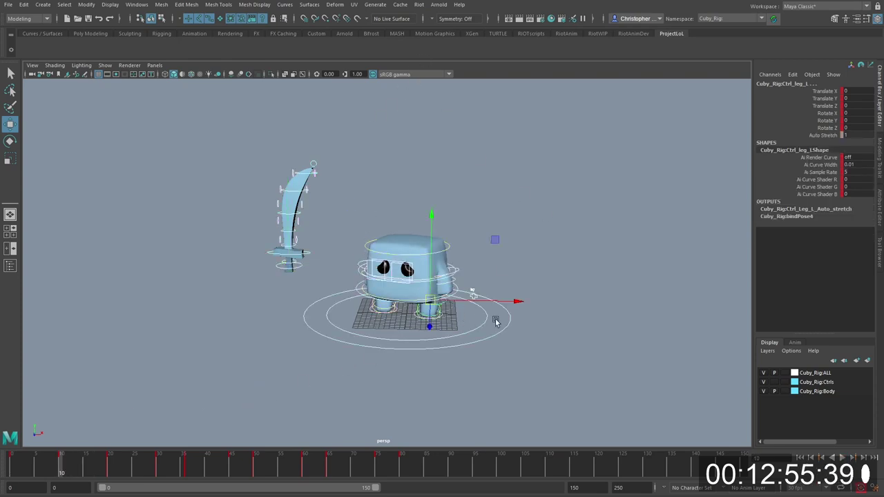
key("comma")
key("ctrl+v")
key("alt+1")
key("alt+1")
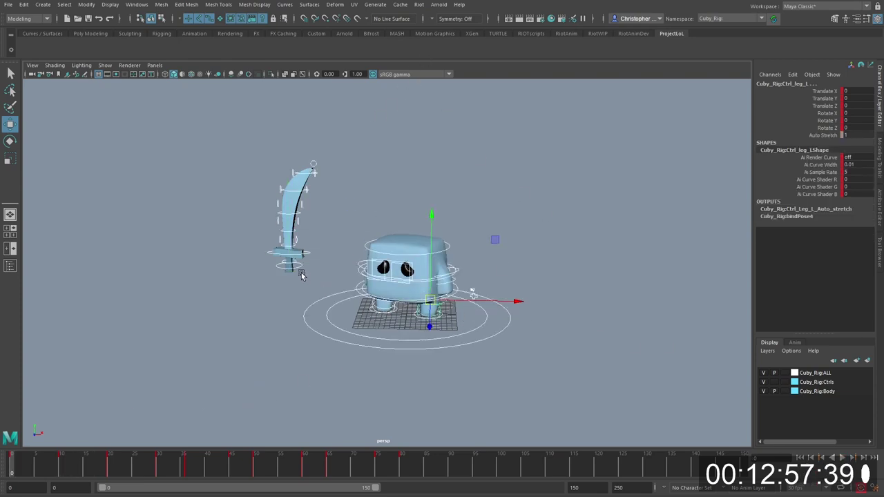
Step: At frame 0, move the sword away from the character to about Translate X -41.2, Z 9.1 and rotate it to about -239.5, 11.3, 102.7
left_click(299, 268)
key("alt+1")
left_click_drag(300, 267, 359, 269)
key("e")
left_click_drag(360, 268, 129, 256)
key("w")
key("e")
left_click_drag(192, 319, 129, 284)
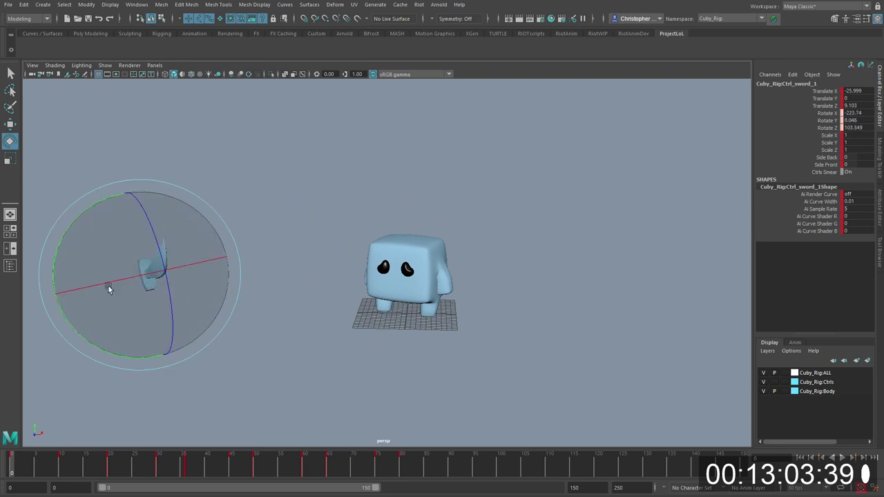
key("ctrl+z")
key("ctrl+z")
key("ctrl+z")
key("ctrl+z")
key("ctrl+z")
key("ctrl+z")
Step: Copy the sword's frame 0 placement onto the keyframes up to frame 50
key("period")
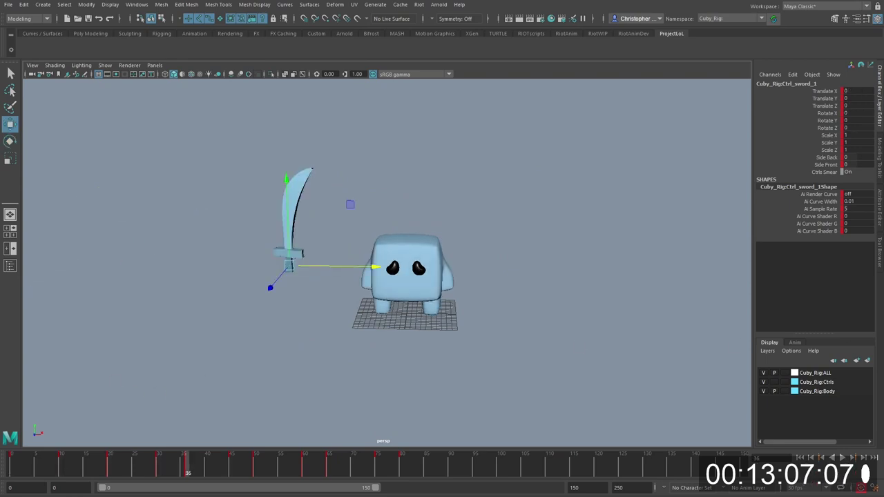
key("period")
key("period")
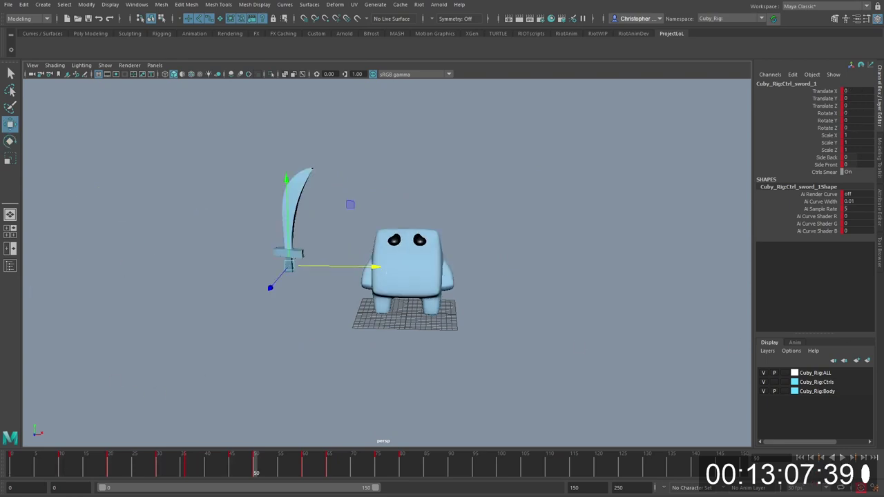
key("period")
key("comma")
key("comma")
key("ctrl+z")
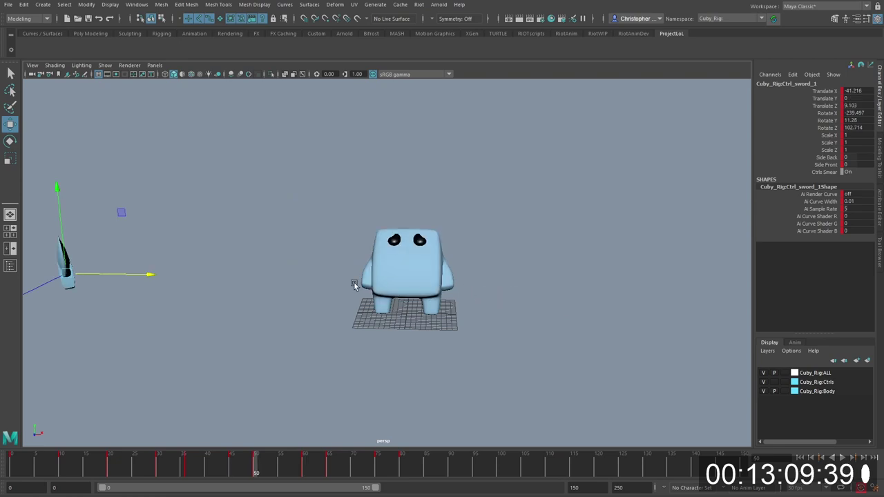
Step: At frame 50, move the sword above the character's head to about Translate X 31.1, Y 23.5, Z 10.1
left_click_drag(130, 275, 404, 276)
key("e")
key("w")
left_click_drag(374, 239, 458, 248, "ctrl")
left_click_drag(458, 248, 439, 201)
key("e")
left_click_drag(466, 273, 430, 267)
key("w")
left_click_drag(432, 217, 431, 177, "ctrl")
Step: Rotate the sword at frame 50 to about -42.2, 31.2, 116.1 so the blade slants down toward the head
left_click_drag(440, 232, 465, 171, "alt")
key("e")
left_click_drag(467, 190, 478, 209)
left_click_drag(506, 168, 513, 142)
left_click_drag(445, 143, 453, 163)
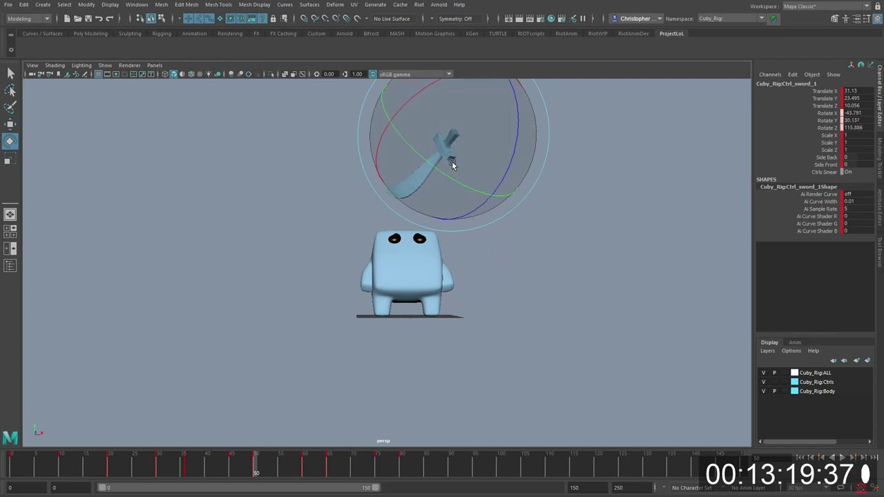
Step: At frame 45, rotate the sword to about -42.2, 23.3, 142.8 with the blade pointing down, and lower it beside the character
key("comma")
left_click_drag(351, 199, 366, 168)
key("w")
left_click_drag(348, 204, 350, 206)
key("ctrl+z")
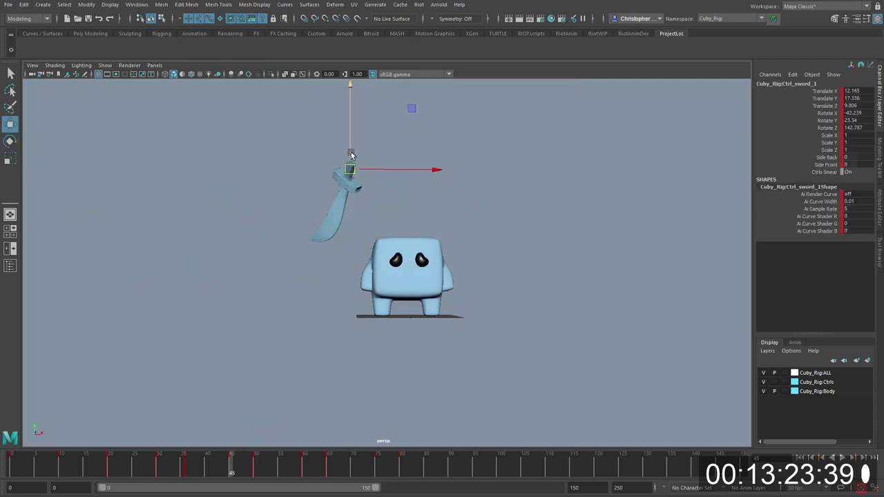
left_click_drag(352, 154, 352, 197)
Step: Copy the sword's frame 50 pose to frame 60 and rotate it blade-up to about -35.3, -27.1, 52.5
key("period")
key("period")
key("comma")
left_click_drag(387, 330, 403, 359, "alt")
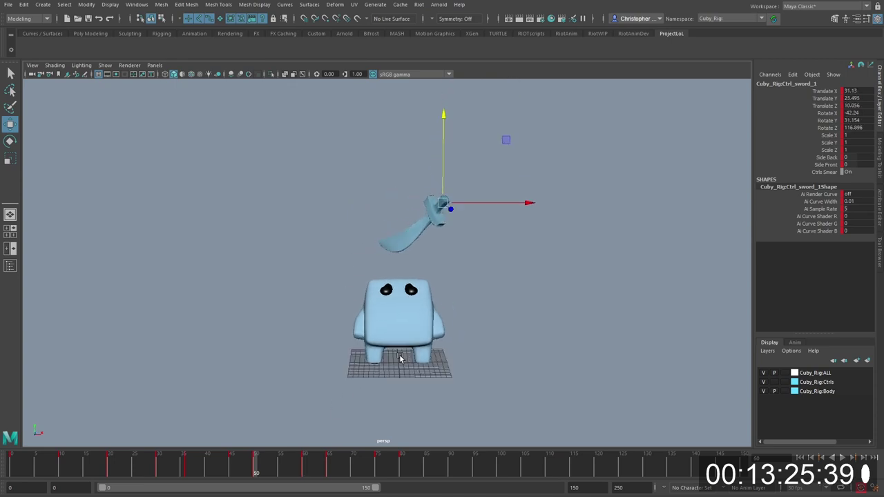
left_click(306, 465)
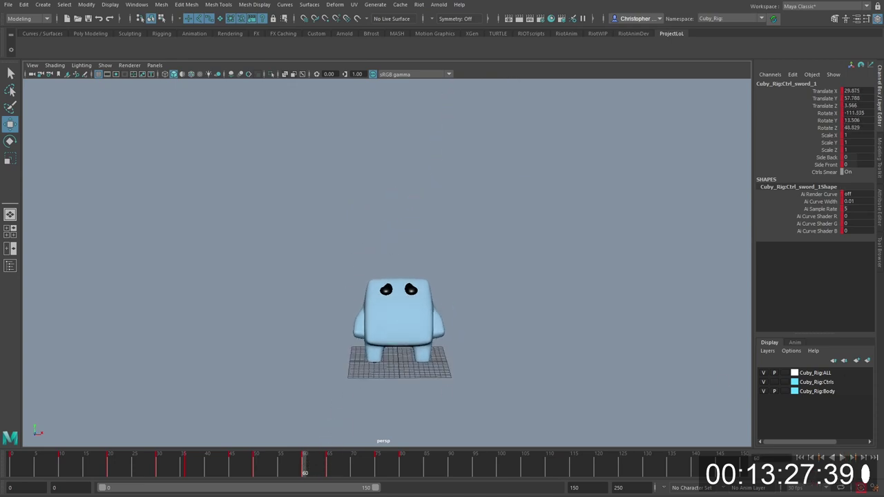
key("e")
left_click_drag(456, 223, 474, 207)
Step: Paste the blade-up sword pose at frame 65 and lower it in front of the character to about Translate X 30, Y -1.3, Z 4.8
key("period")
key("w")
key("e")
key("ctrl+v")
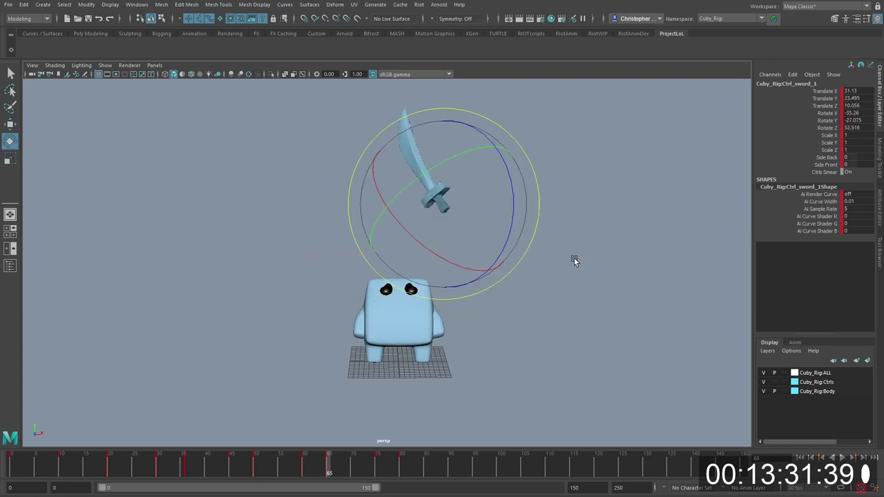
key("w")
left_click_drag(445, 180, 428, 302)
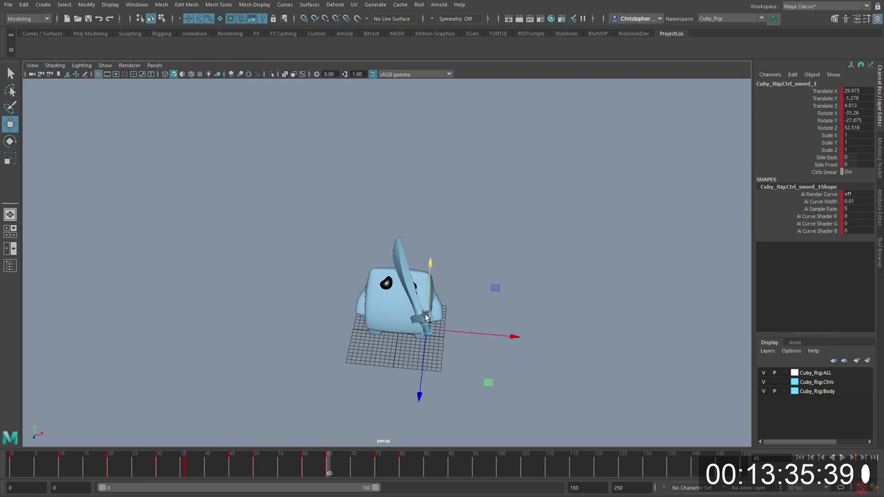
Step: At frame 75, place the sword against the fallen body at about Translate 30.5, 2.8, 13 and Rotate -57.8, 4.9, 79.4
key("period")
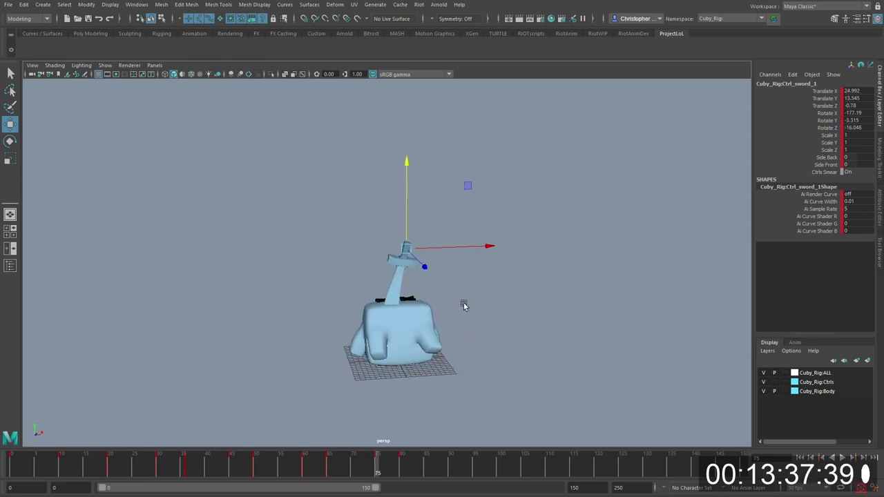
key("ctrl+v")
left_click_drag(467, 306, 447, 360, "alt")
key("e")
key("w")
mouse_move(433, 316)
left_mouse_down("ctrl")
mouse_move(436, 340)
mouse_move(435, 312)
left_mouse_up("ctrl")
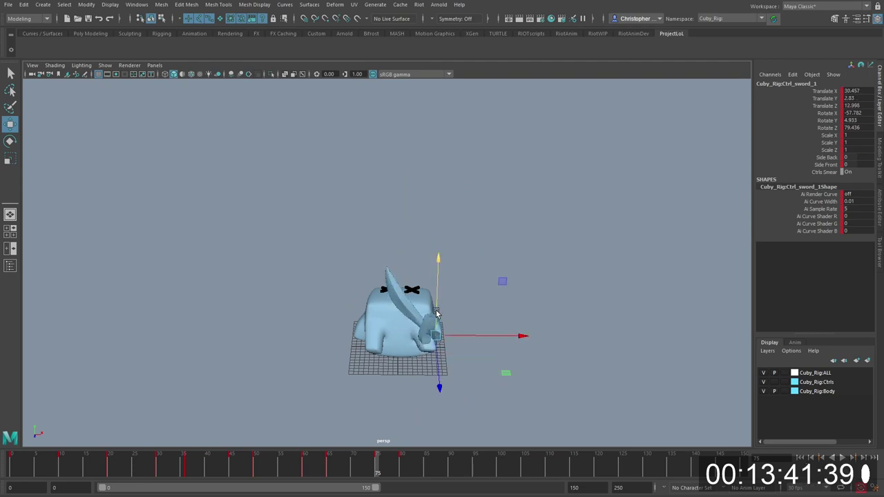
Step: At frame 80, move the sword forward along Z, well in front of the dead character
key("period")
left_click_drag(426, 280, 393, 427, "alt")
middle_click_drag(393, 426, 442, 232, "alt")
right_click_drag(442, 232, 397, 312, "alt")
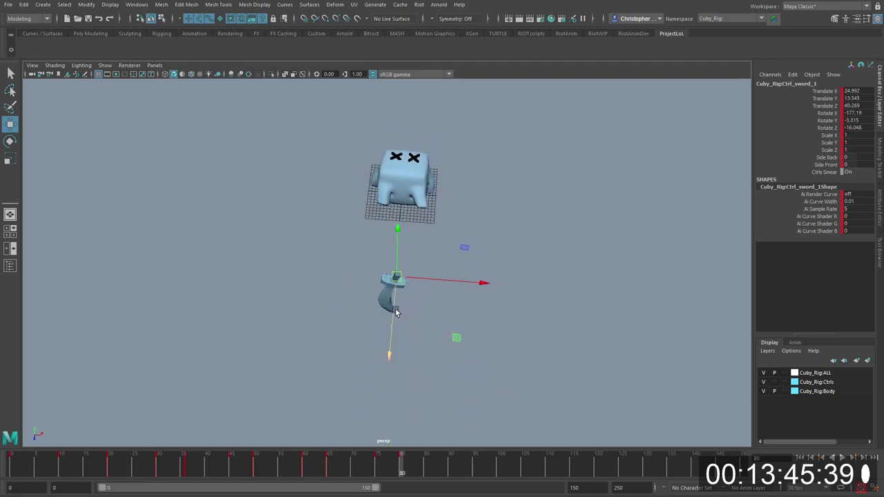
left_click_drag(395, 311, 374, 428)
left_click_drag(418, 362, 435, 255, "alt")
right_click_drag(387, 276, 439, 284, "alt")
left_click_drag(415, 276, 395, 335, "alt")
right_click_drag(390, 296, 361, 306, "alt")
Step: Play back the animation from the start to check the sword's new path
left_click_drag(138, 467, 11, 468)
key("alt+v")
right_click_drag(442, 287, 395, 292, "alt")
left_click_drag(396, 292, 381, 274, "alt")
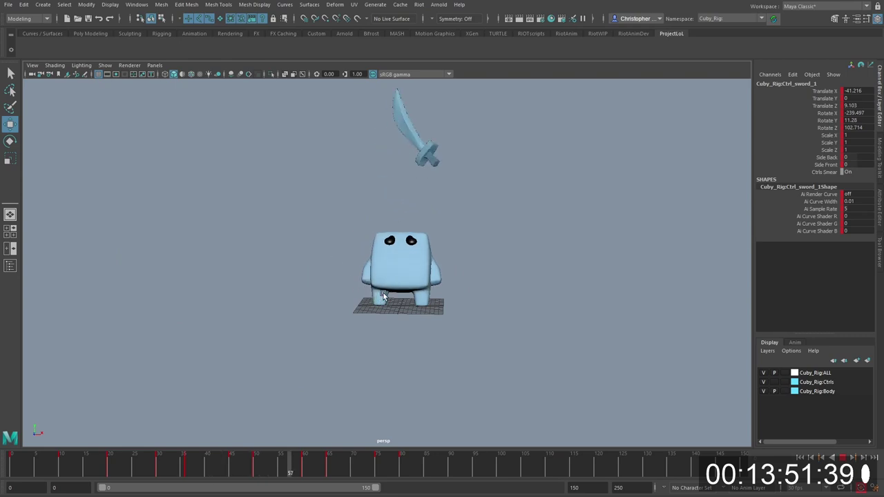
key("alt+v")
Step: At frame 10, move the left foot control to about Translate X 0.06, Z 1.39
right_click_drag(381, 294, 407, 284, "alt")
left_click_drag(104, 465, 12, 467)
key("period")
key("period")
key("comma")
right_click_drag(391, 326, 454, 341, "alt")
left_click_drag(492, 356, 465, 353, "alt")
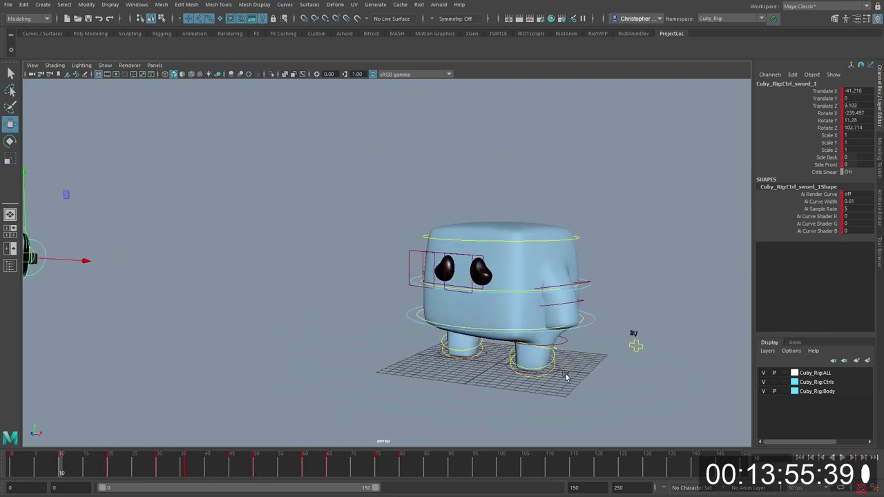
left_click(557, 369)
left_click_drag(563, 371, 571, 374)
left_click_drag(532, 361, 558, 350, "alt")
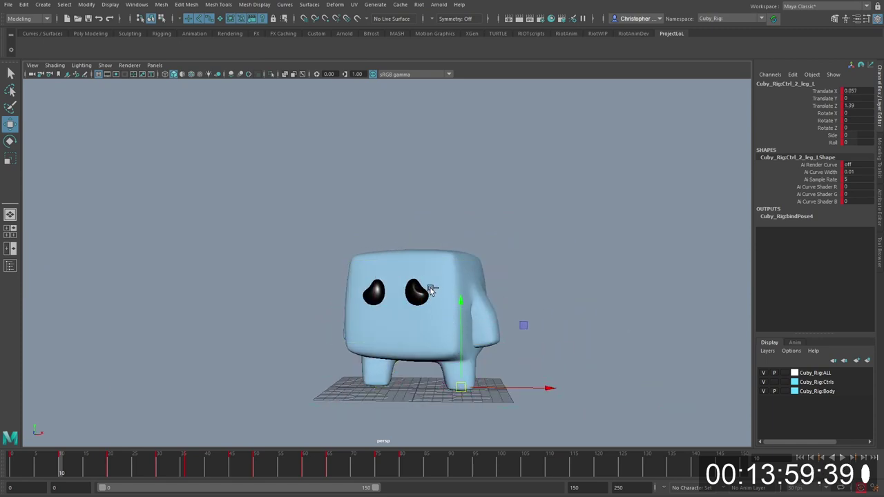
Step: Tilt the upper body controls at frame 10 to about Rotate Y -3.9, Z -7.4
left_click(442, 309)
left_click_drag(442, 309, 466, 325, "alt")
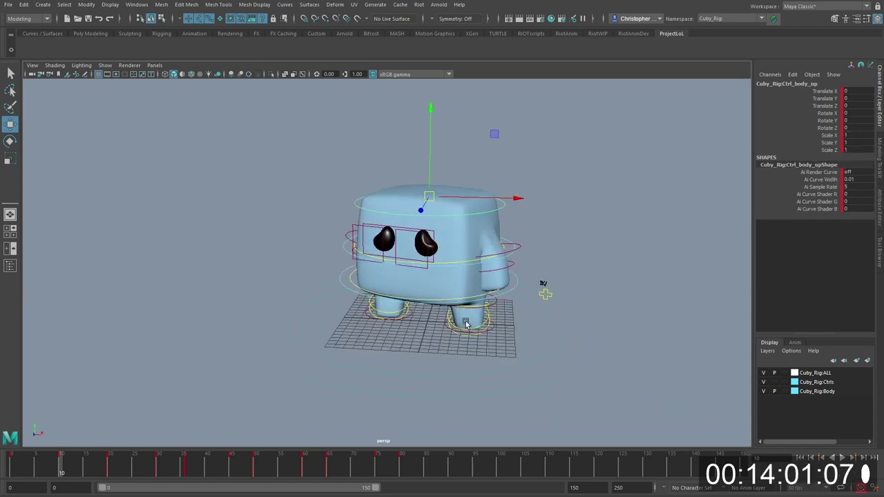
left_click(472, 263)
key("e")
left_click_drag(488, 268, 456, 294)
key("ctrl+z")
key("r")
key("e")
left_click_drag(480, 357, 392, 353)
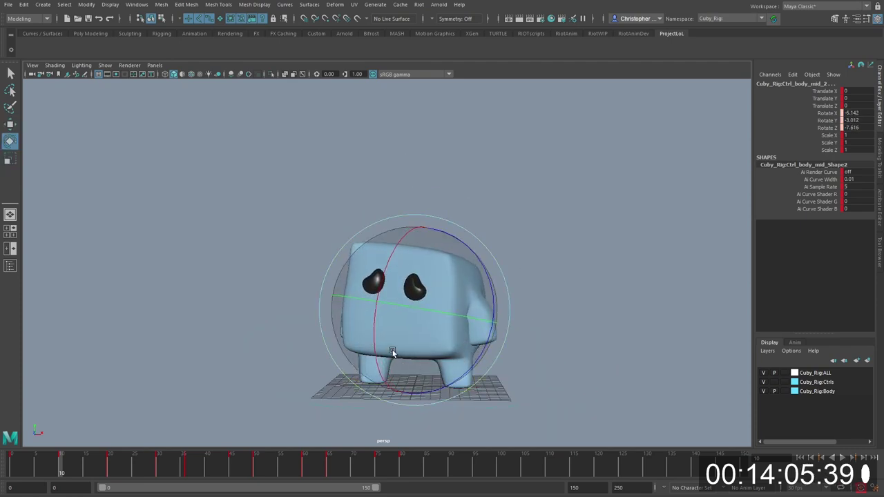
key("w")
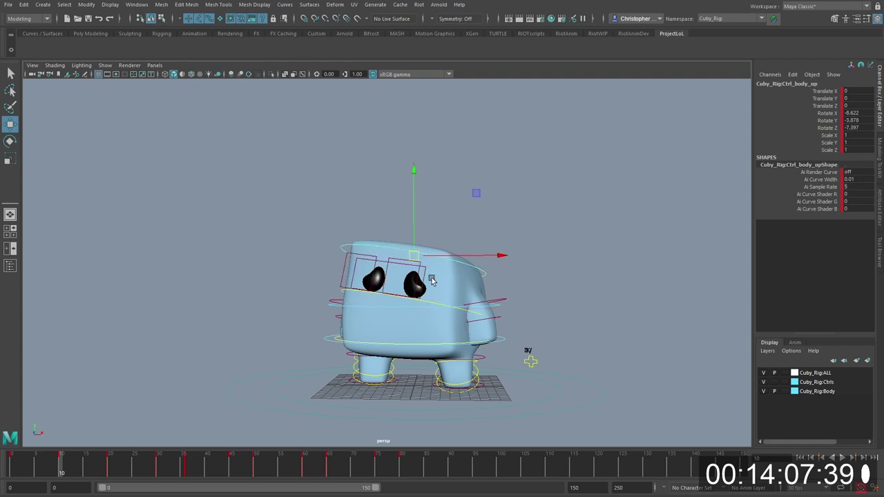
Step: Try shifting the mid-body control sideways at frame 10, and undo the move
left_click(444, 304)
left_click(423, 305)
left_click_drag(431, 306, 424, 306)
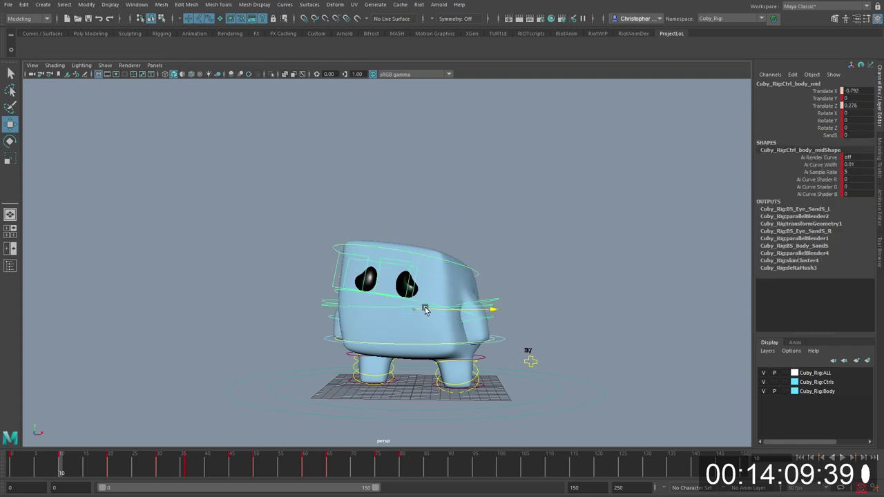
key("ctrl+z")
Step: Shift the top body control at frame 10 to about Translate X 1.08, Z -0.38
left_click(470, 268)
left_click_drag(476, 257, 487, 261)
key("alt+1")
key("alt+1")
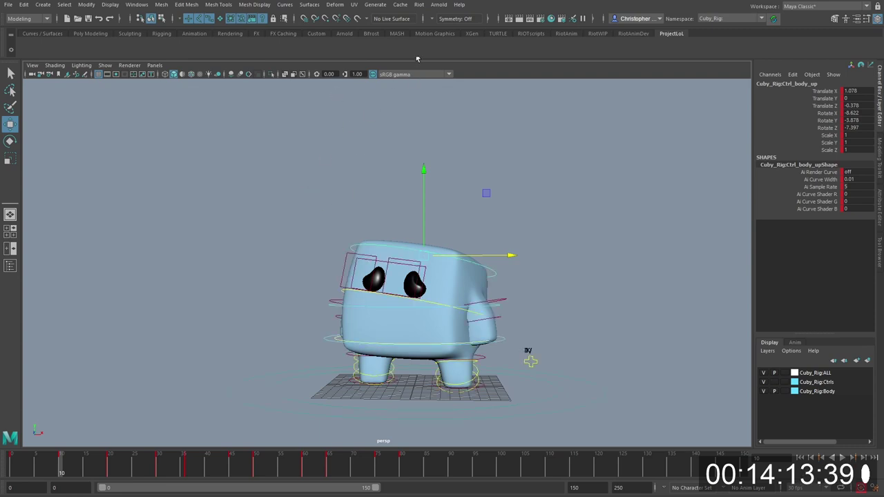
Step: Select all the rig controls and copy the tilted frame 10 pose to frame 0
key("ctrl+shift+a")
key("comma")
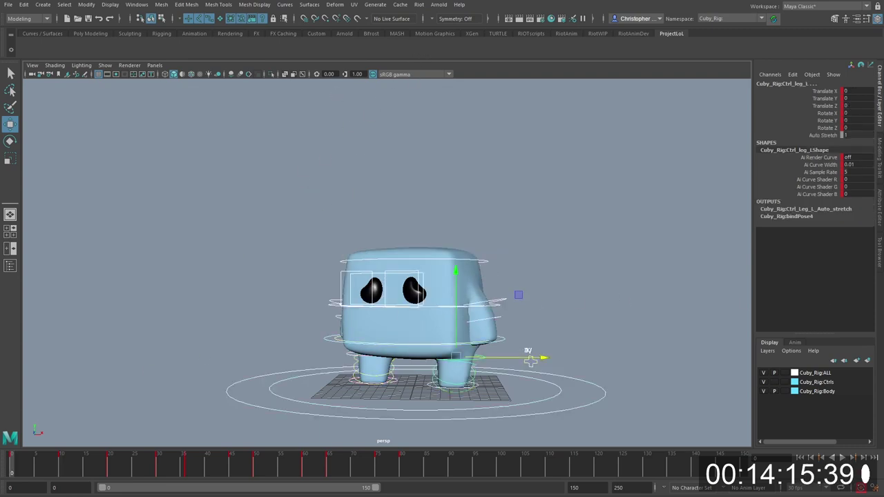
key("ctrl+v")
key("alt+1")
key("alt+1")
Step: Hide the rig controls and play back the animation to check the tilted starting pose
left_click(501, 341)
key("alt+1")
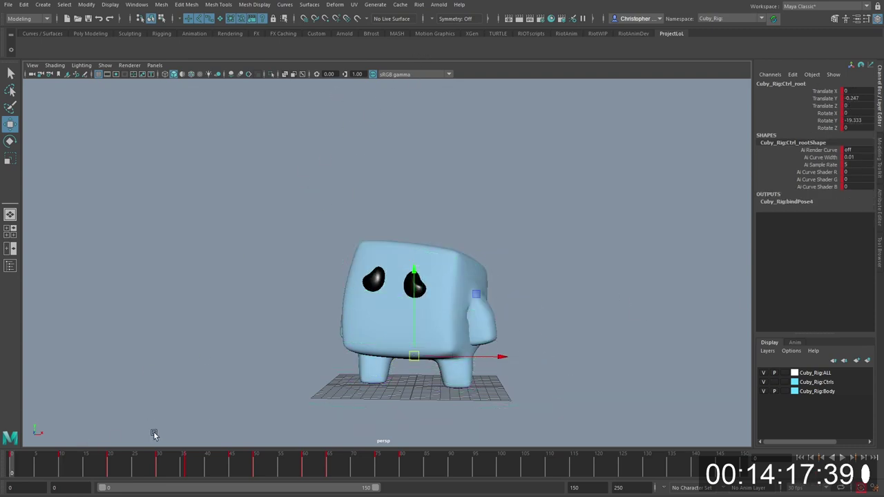
key("alt+v")
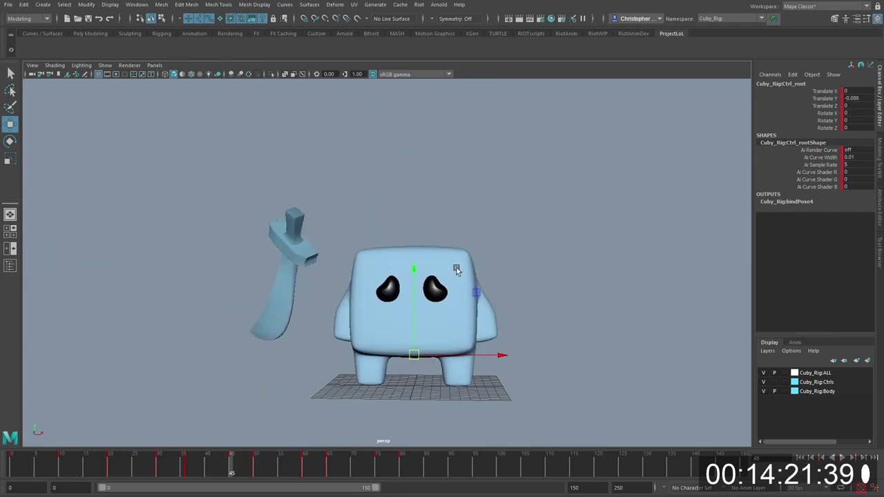
Step: At frame 55, rotate the mid-body control of the upward-looking character to about Rotate X -20.6, Y 13.8, Z 2.8
left_click(282, 457)
left_click(366, 410)
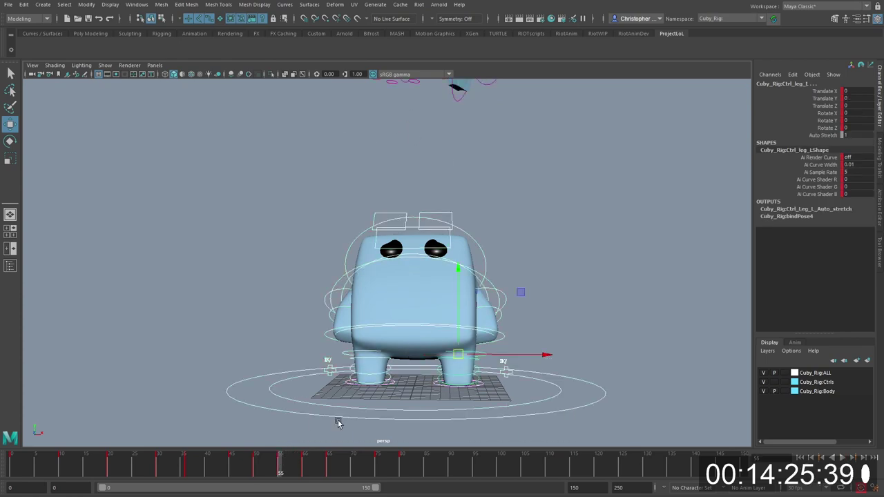
left_click(486, 259)
left_click_drag(486, 260, 440, 258, "alt")
key("e")
key("ctrl+z")
key("w")
left_click(513, 249)
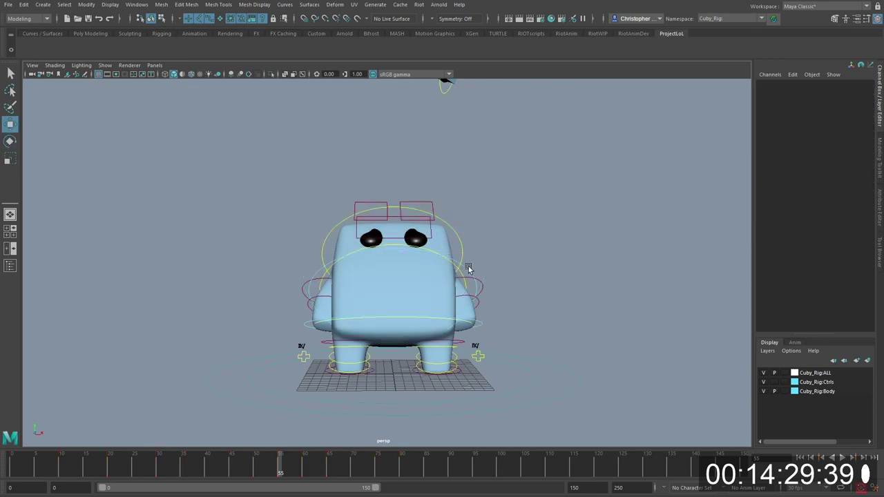
left_click(468, 267)
key("e")
left_click_drag(414, 322, 476, 312)
key("w")
Step: Try rotating the root control at frame 55, and undo the rotation
left_click(462, 342)
key("e")
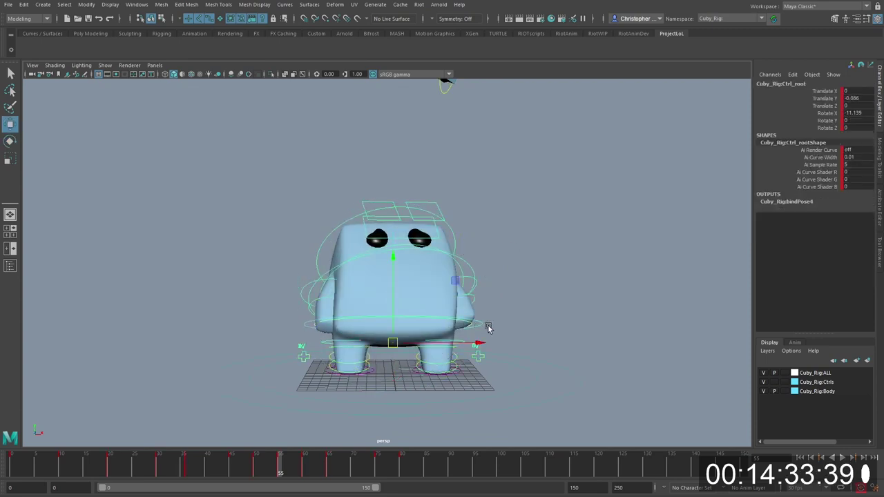
left_click_drag(446, 350, 661, 358)
key("ctrl+z")
key("w")
key("e")
middle_click_drag(477, 298, 517, 290, "alt")
key("w")
Step: Refine the mid-body rotation at frame 55 to about Rotate X -20.9, Y 4.8, Z 1.7
left_click(488, 250)
key("e")
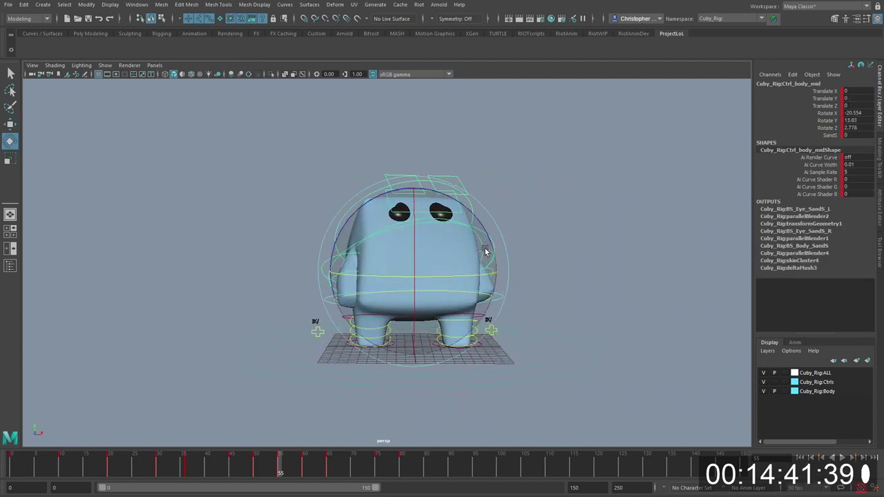
left_click_drag(467, 275, 472, 208, "alt")
key("w")
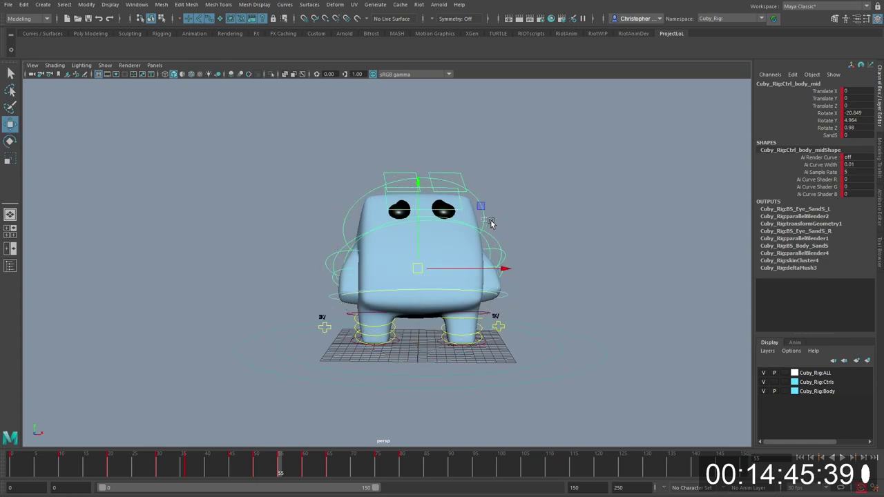
key("e")
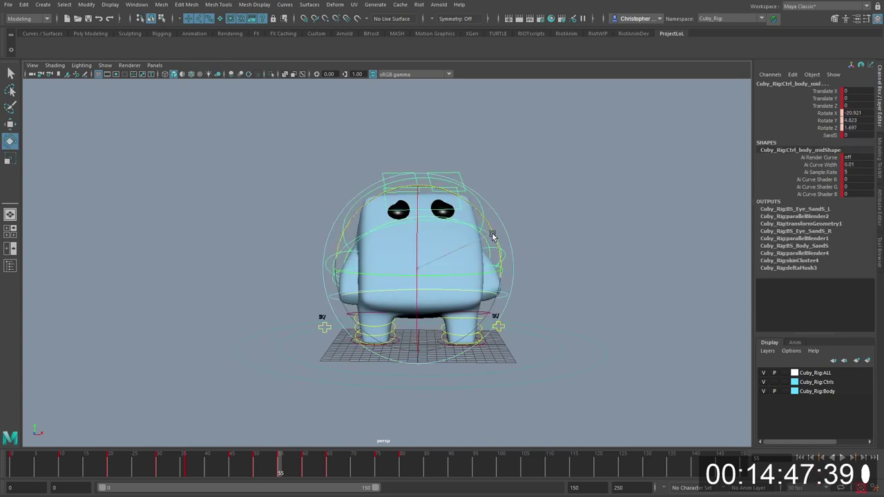
left_click_drag(492, 236, 490, 236)
key("w")
Step: Play back the animation from about frame 45 to check the adjusted upward look
left_click(281, 367)
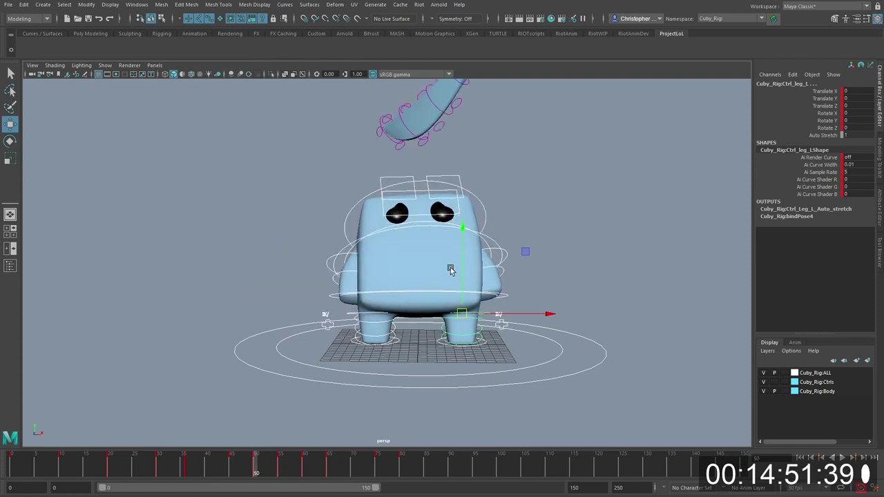
left_click(225, 462)
key("alt+v")
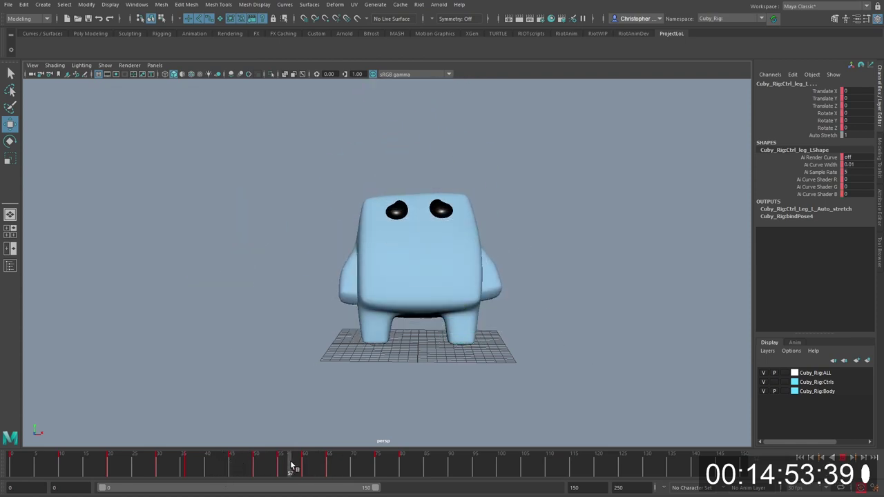
Step: Play back and step through the sword strike and fall between frames 65 and 75
key("alt+v")
key(".")
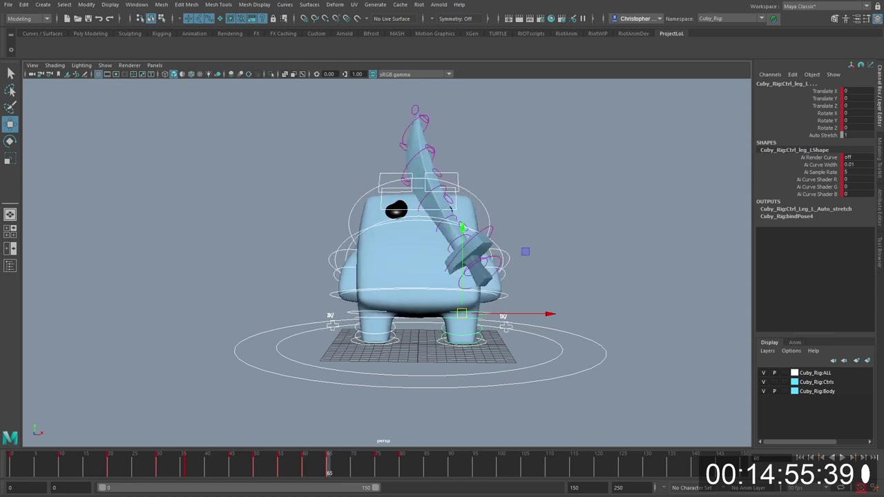
key(".")
key("alt+v")
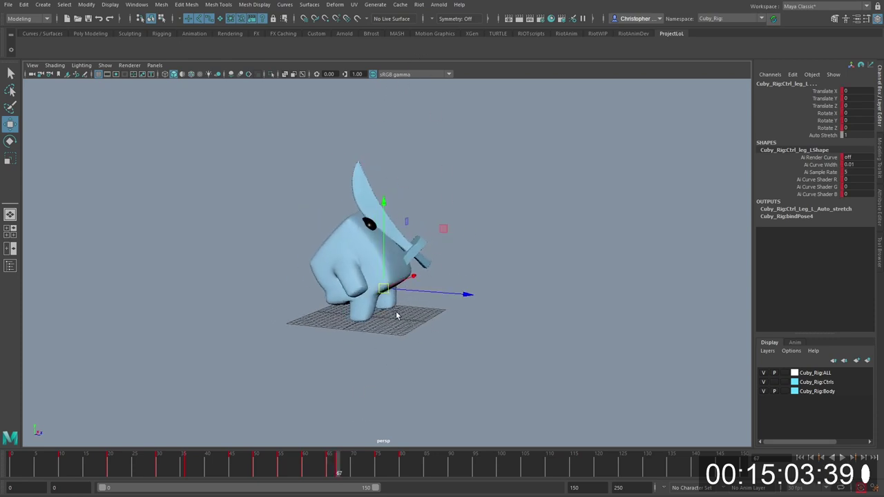
key("alt+v")
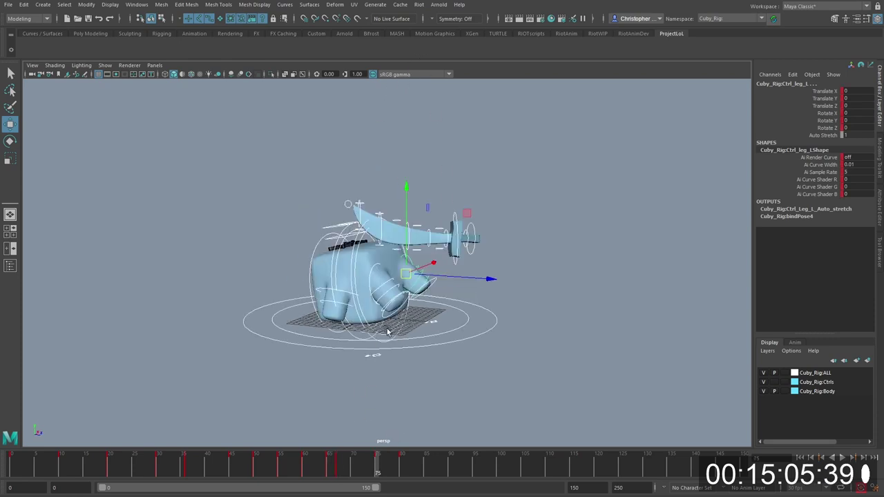
Step: Paste the fallen, crossed-out-eyes pose onto all controls at frame 67
key("comma")
left_click(407, 311)
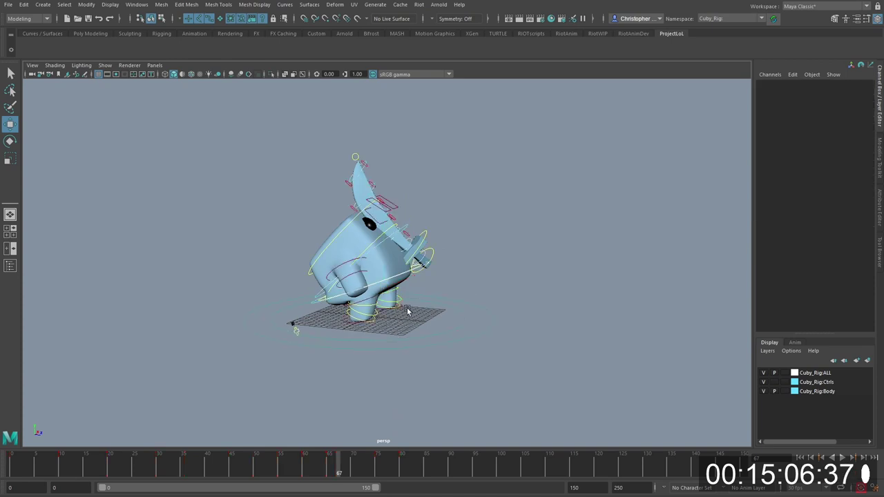
left_click(295, 330)
key("ctrl+v")
right_click_drag(308, 315, 400, 314, "alt")
middle_click_drag(407, 317, 422, 308, "alt")
left_click(505, 309)
middle_click_drag(423, 276, 468, 256, "alt")
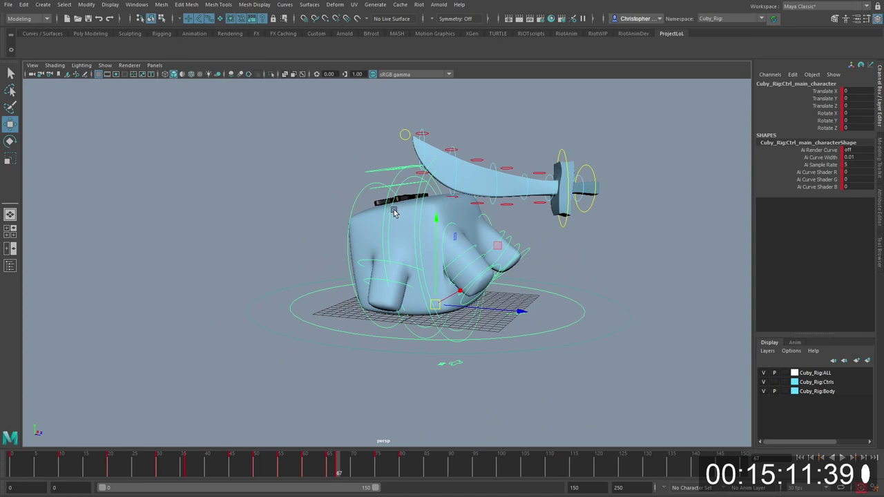
Step: Try scaling the mid-body control of the fallen character at frame 67, and undo the scaling
left_click(408, 230)
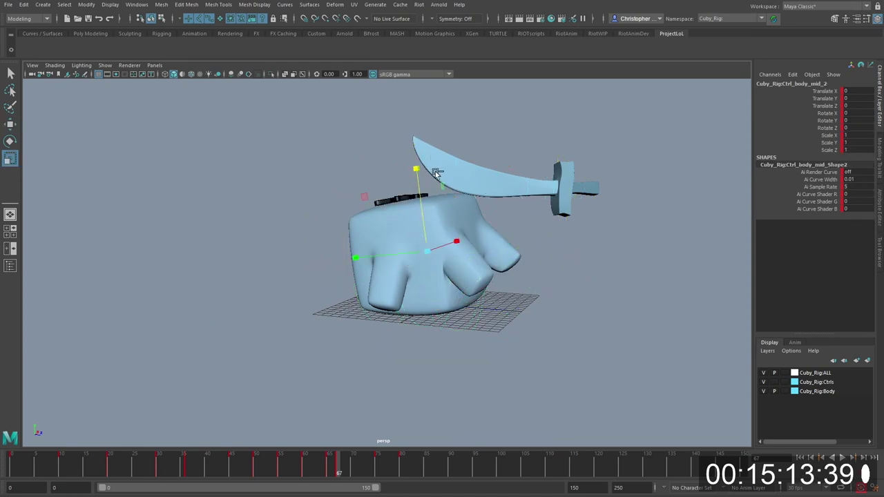
left_click_drag(435, 161, 430, 219, "alt")
left_click(381, 181)
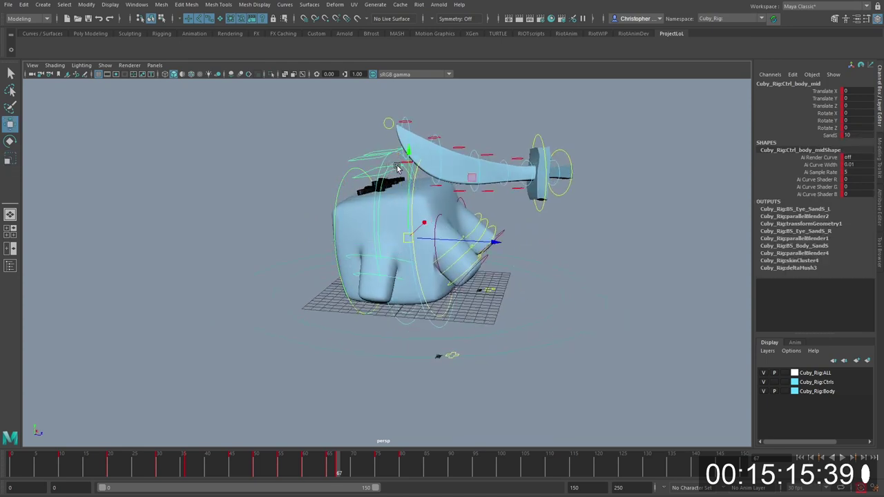
left_click(380, 192)
key("r")
left_click_drag(409, 289, 410, 147)
key("ctrl+z")
key("w")
Step: Try scaling the hip control of the fallen character at frame 67, and undo the scaling
left_click(417, 286)
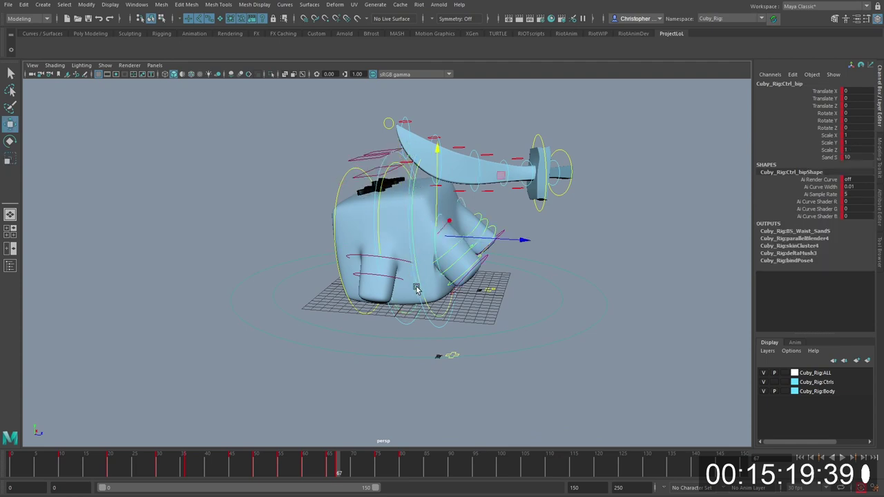
left_click(419, 290)
key("r")
left_click(412, 208)
key("r")
left_click_drag(426, 153, 368, 233)
key("ctrl+z")
key("w")
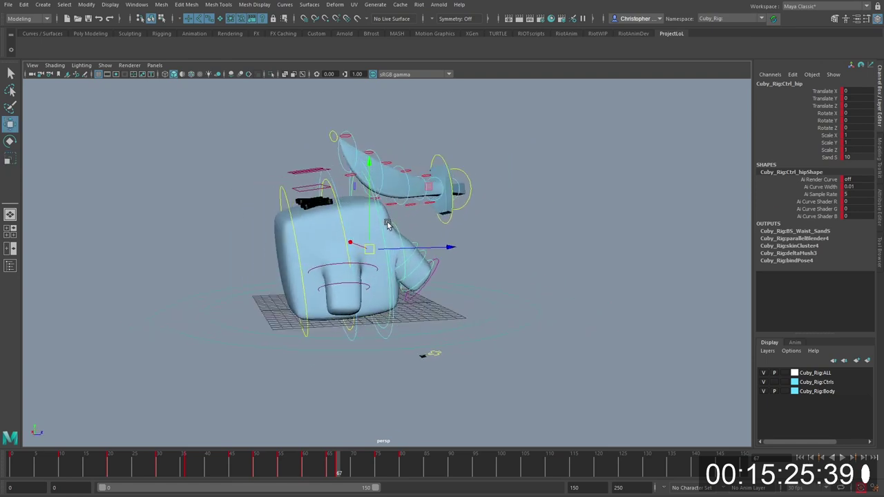
Step: Try scaling the second mid-body control uniformly at frame 67, and undo the change
left_click(386, 223)
key("r")
left_click(334, 190)
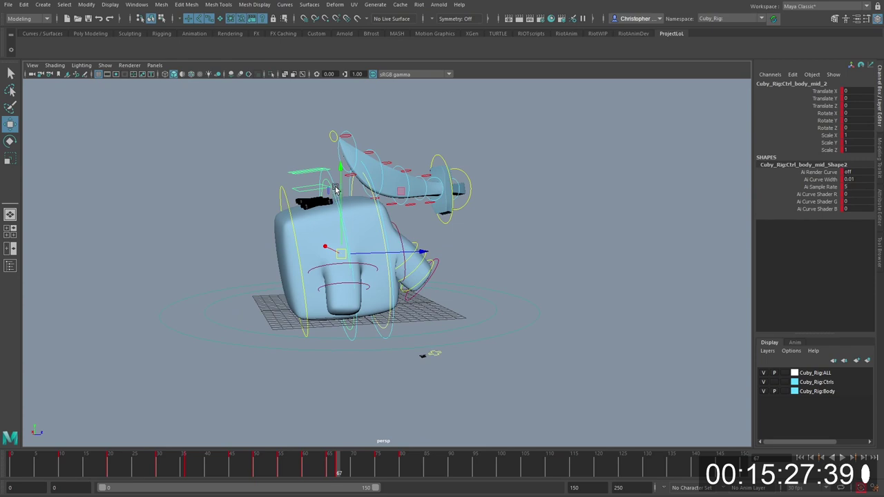
key("r")
left_click_drag(341, 254, 354, 255)
key("ctrl+z")
left_click_drag(282, 263, 437, 248)
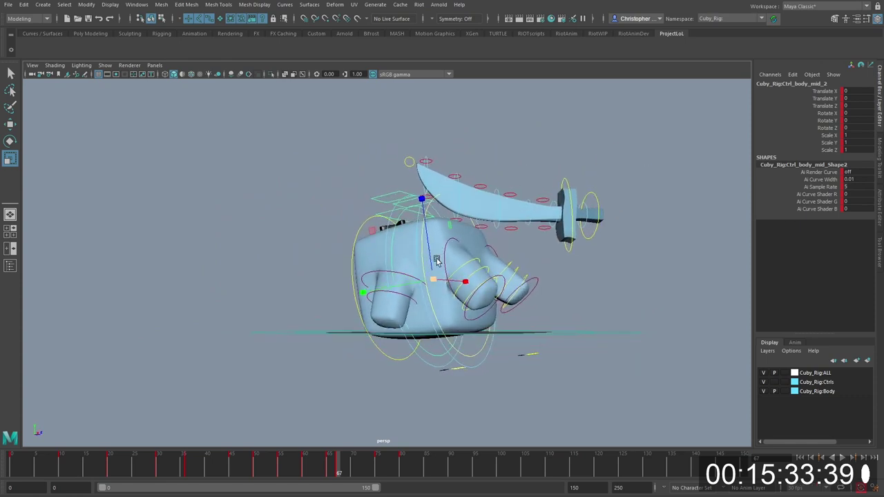
Step: Raise and rotate the right leg's end control at frame 67 so the leg kicks up and outward
left_click_drag(420, 331, 446, 263, "alt")
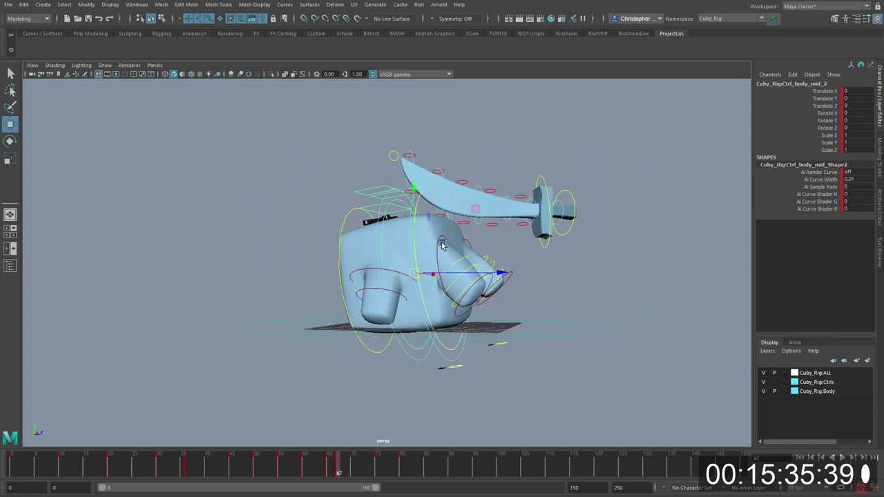
left_click(466, 295)
key("comma")
key("period")
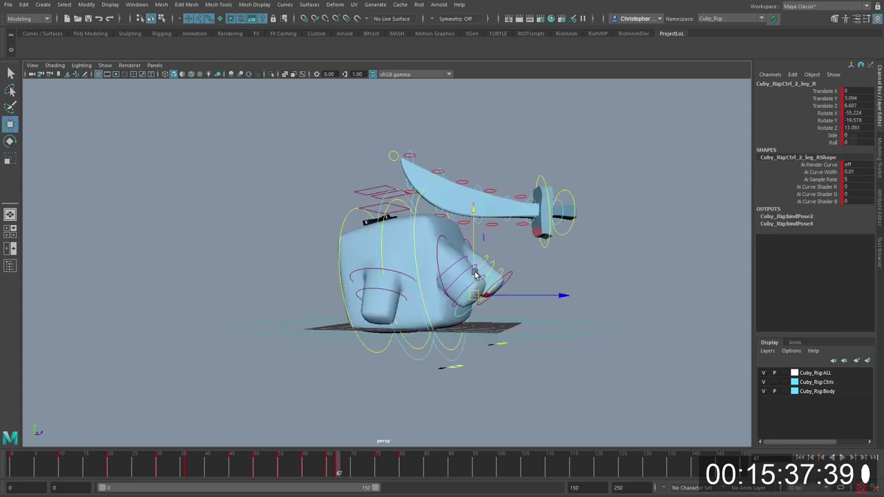
left_click_drag(473, 272, 472, 212)
key("e")
left_click_drag(542, 277, 541, 186)
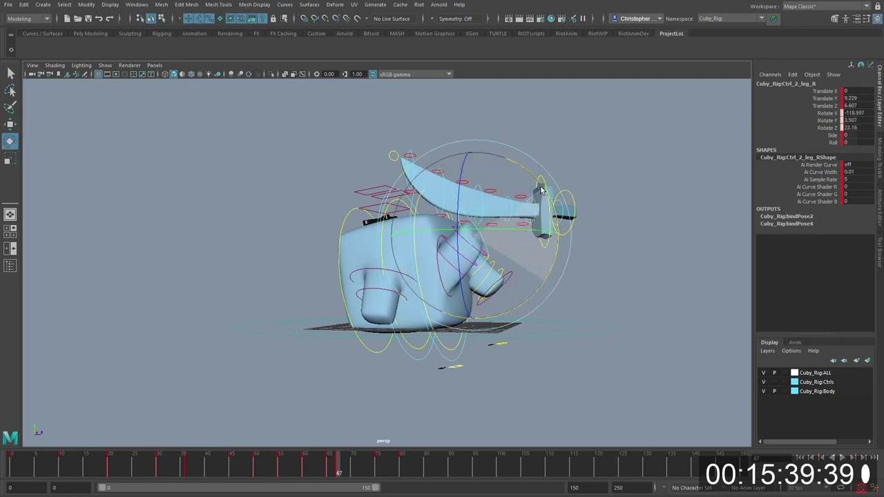
key("w")
mouse_move(496, 234)
left_mouse_down()
mouse_move(506, 235)
mouse_move(487, 226)
mouse_move(492, 240)
left_mouse_up()
Step: Rotate the right and left arm controls at frame 67, bringing the left arm to about Rotate X -24.6 and Z 61
left_click(511, 277)
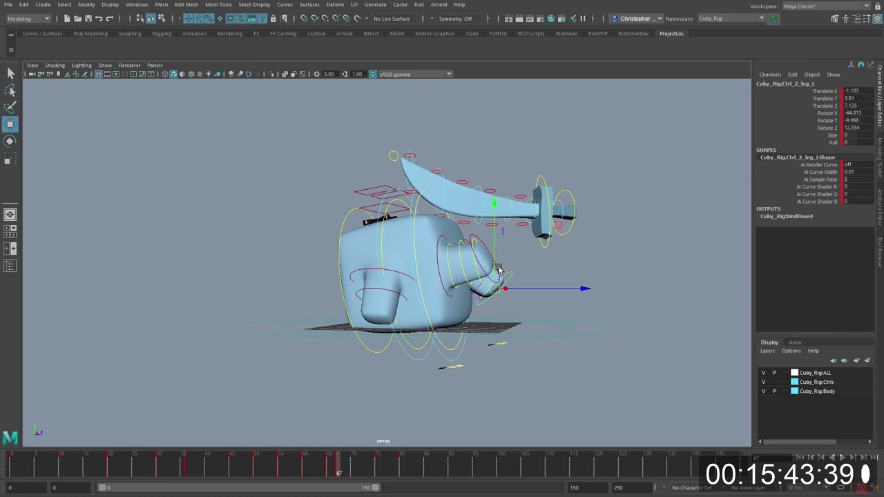
left_click(397, 272)
key("comma")
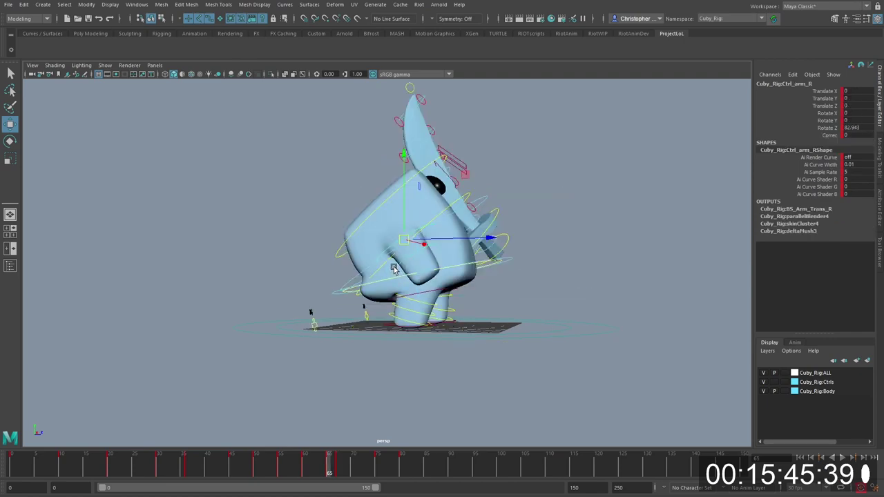
key("period")
key("e")
left_click_drag(391, 287, 483, 276)
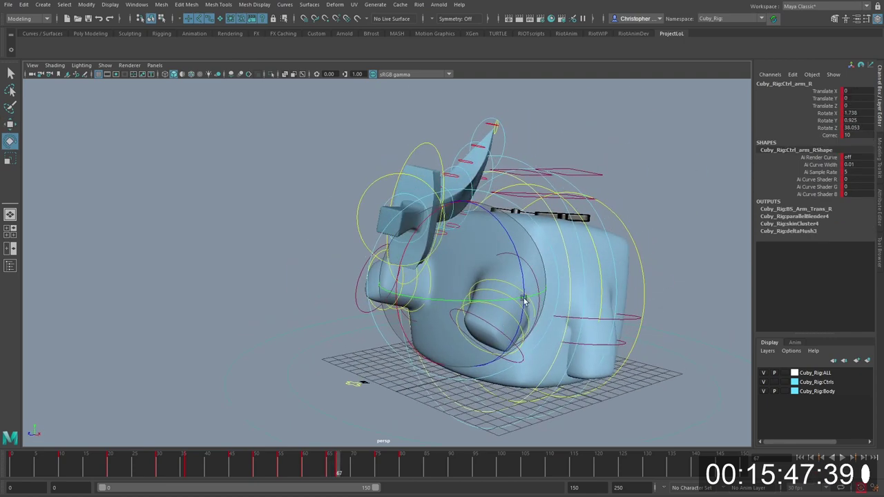
left_click(566, 292)
left_click_drag(566, 292, 587, 276)
left_click_drag(541, 321, 564, 308)
left_click_drag(456, 308, 568, 296, "alt")
key("w")
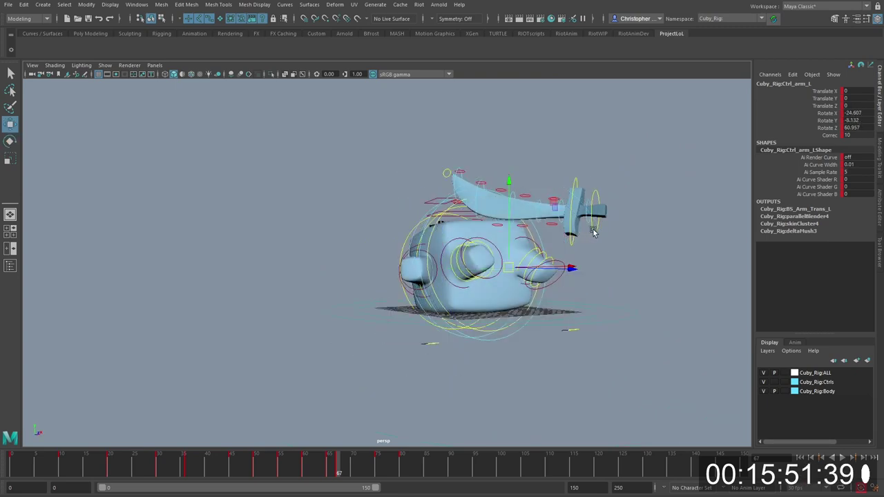
Step: Select the sword control, and play back and step through the strike around frames 64 to 66
left_click(597, 232)
key("comma")
key("alt+period")
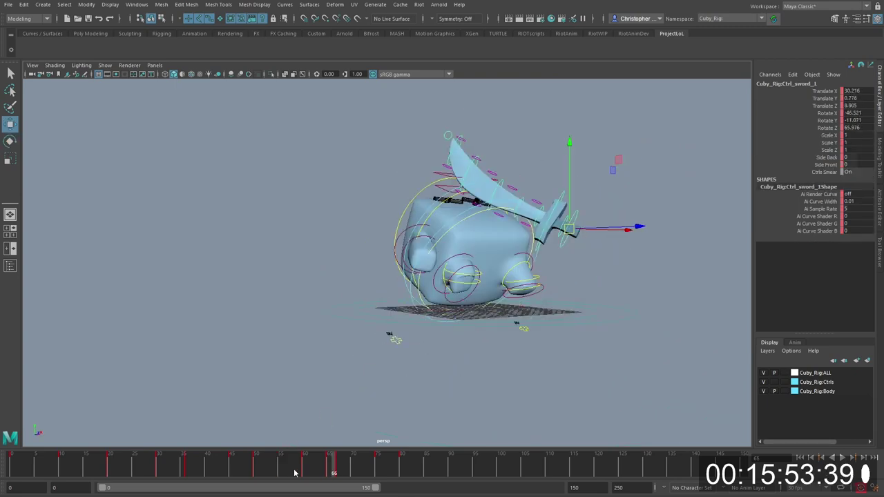
key("alt+v")
key("alt+v")
left_click(325, 465)
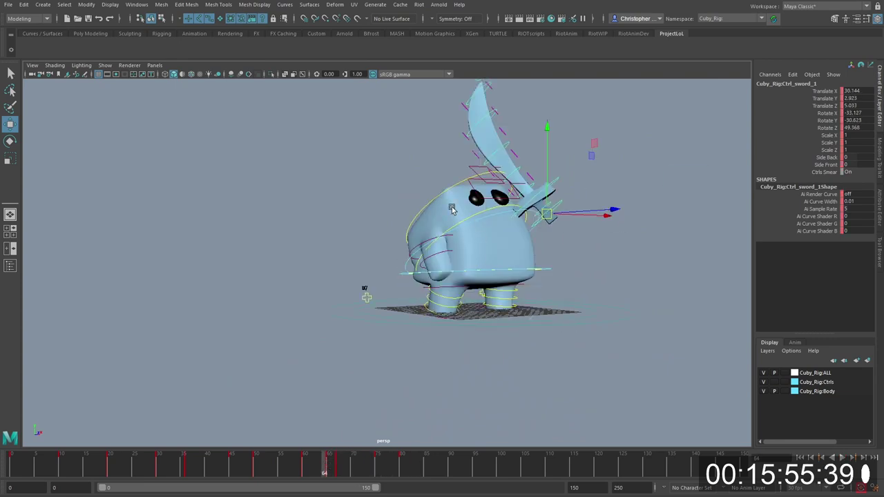
Step: Move the fallen-pose keys on all controls from frame 67 to frame 66, and play back the fall
key("ctrl+shift+a")
left_click_drag(337, 465, 345, 466, "shift")
left_click(330, 467)
key("alt+v")
left_click_drag(428, 369, 479, 331, "alt")
Step: Lift the root control off the ground at frame 71 to Translate Y about 13.3
left_click(501, 343)
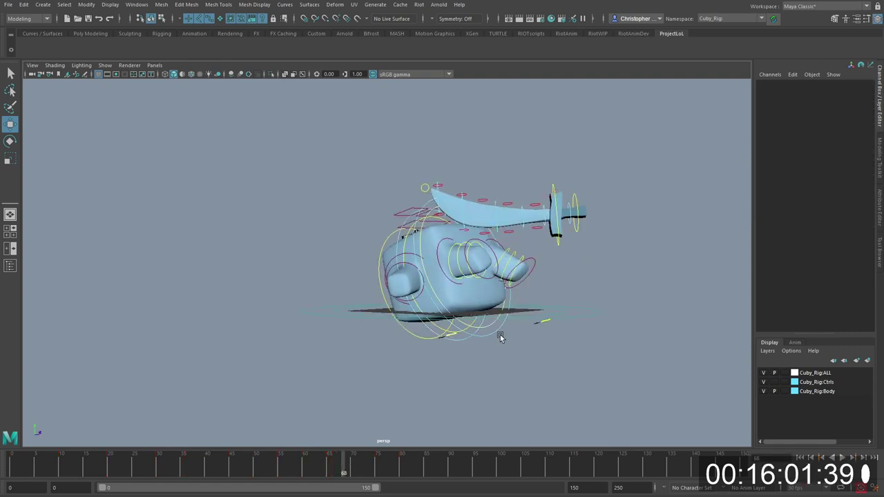
left_click(501, 335)
left_click(357, 467)
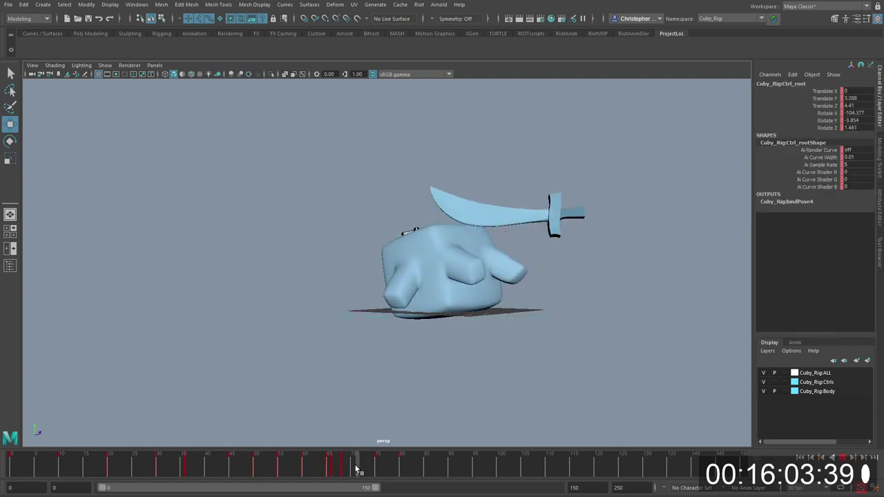
left_click_drag(477, 256, 477, 187)
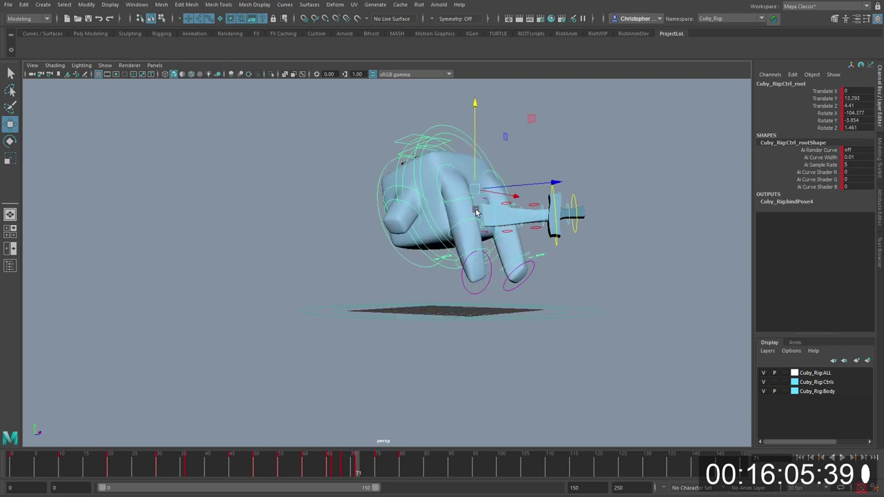
Step: Show the Graph Editor below the viewport and frame the root control's Translate Y curve
key("space")
left_click(116, 308)
left_click(116, 302)
key("f")
middle_click_drag(556, 364, 404, 347, "alt")
right_click_drag(403, 346, 349, 261, "alt+shift")
Step: Play back and step between the keys from frame 65 to 76 to examine the root's vertical bounce
key("comma")
key("comma")
key("comma")
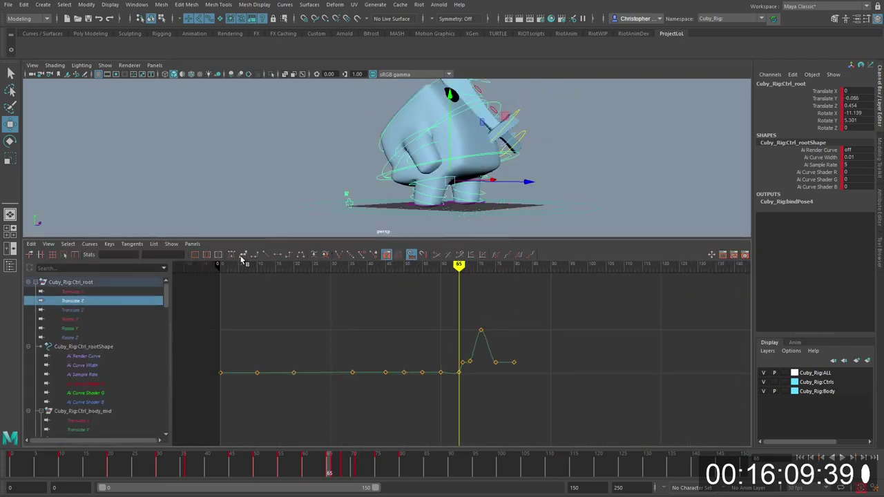
key("comma")
right_click_drag(505, 212, 505, 116, "alt")
key("alt+v")
key("alt+v")
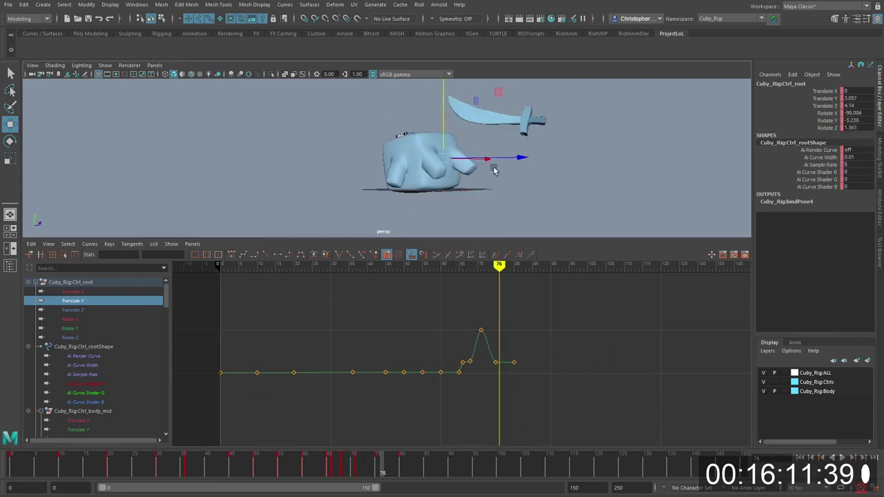
left_click_drag(358, 460, 364, 460)
key("comma")
key("comma")
key("comma")
scroll(473, 353, "up", 3)
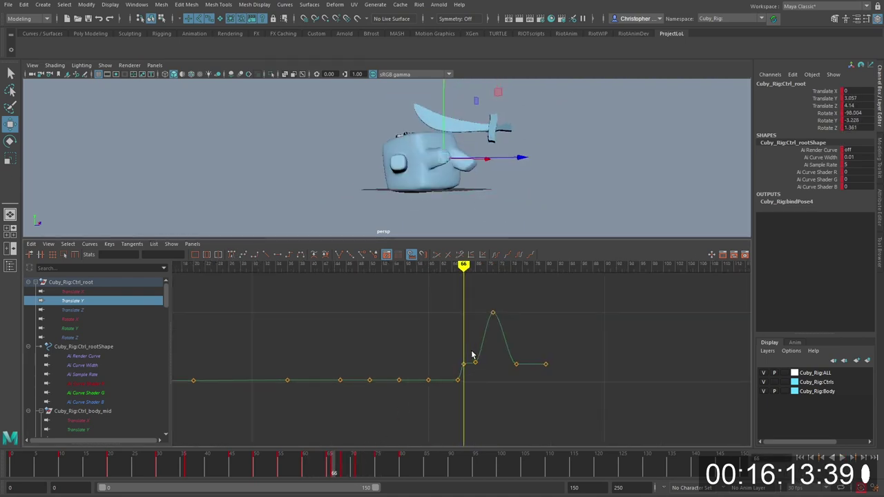
key("period")
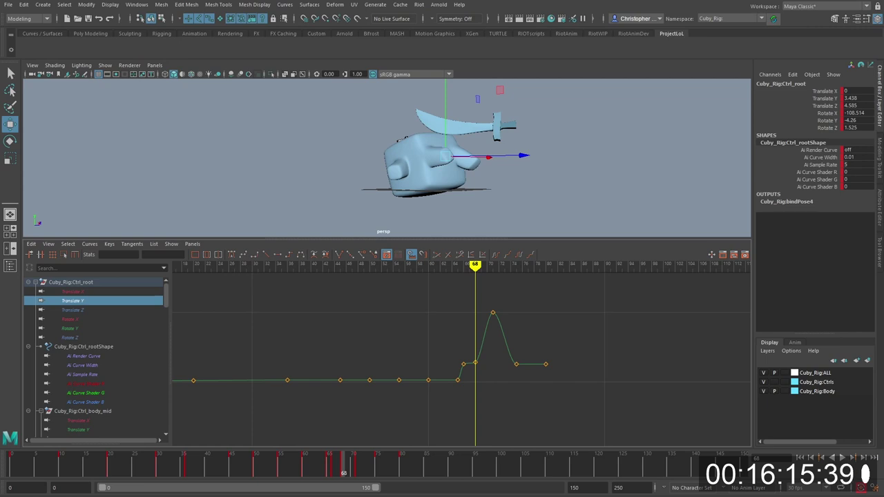
key("comma")
key("comma")
key("period")
key("period")
key("alt+comma")
key("alt+period")
key("alt+period")
key("alt+comma")
key("alt+comma")
key("alt+period")
Step: Reshape the root's Translate Y arc, with the frame 68 key at about 8 and the frame 71 peak at about 9.1
left_click_drag(428, 372, 469, 385)
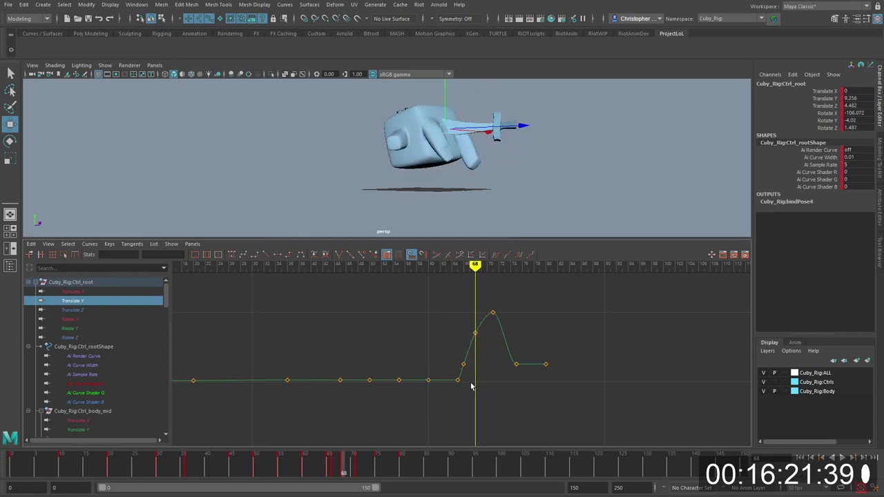
left_click_drag(507, 334, 472, 343)
middle_click_drag(480, 343, 481, 353)
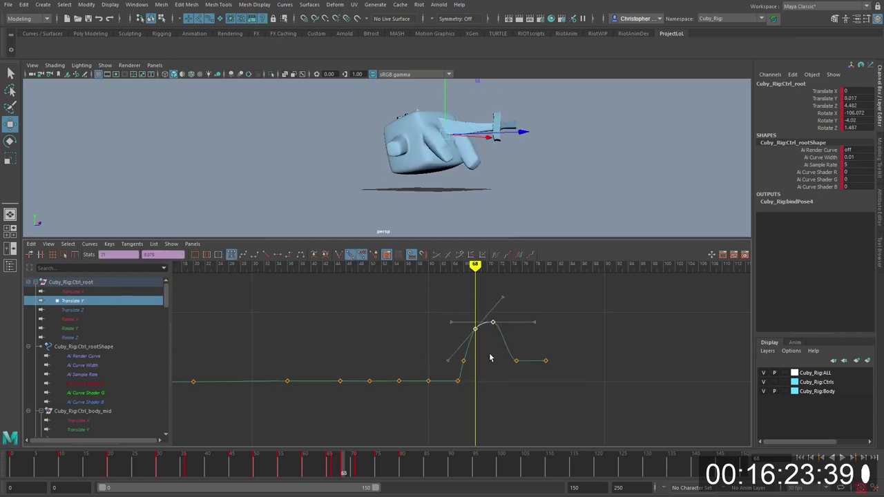
Step: Add root Translate Y keys at frames 73, 77 and 79 to round the descent and form a small second bounce
key("alt+period")
key("alt+period")
key("alt+period")
key("alt+period")
key("alt+period")
key("alt+period")
left_click_drag(519, 354, 498, 353)
key("s")
middle_click_drag(498, 354, 526, 345, "shift")
key("alt+period")
key("alt+period")
left_click_drag(524, 356, 532, 379)
Step: Play back the double bounce and inspect the airborne pose at frame 71 from another angle
key("alt+v")
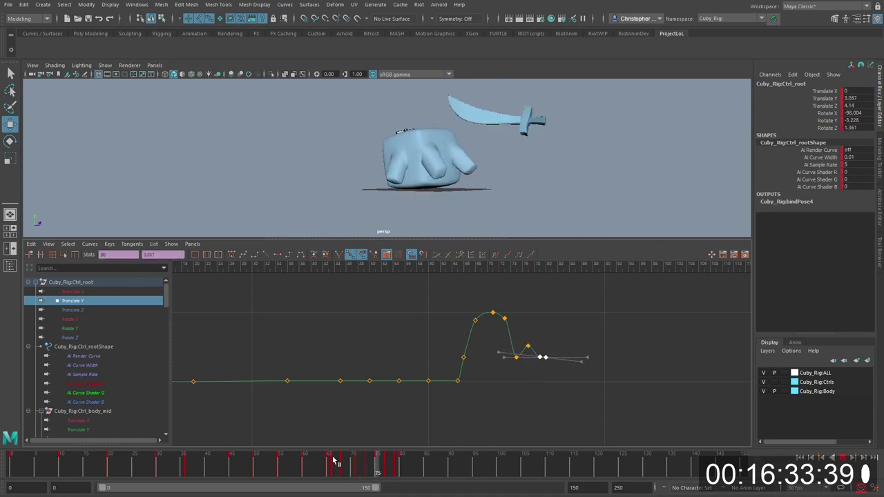
key("alt+v")
key("comma")
key("comma")
key("comma")
key("comma")
key("comma")
right_click_drag(447, 218, 423, 71)
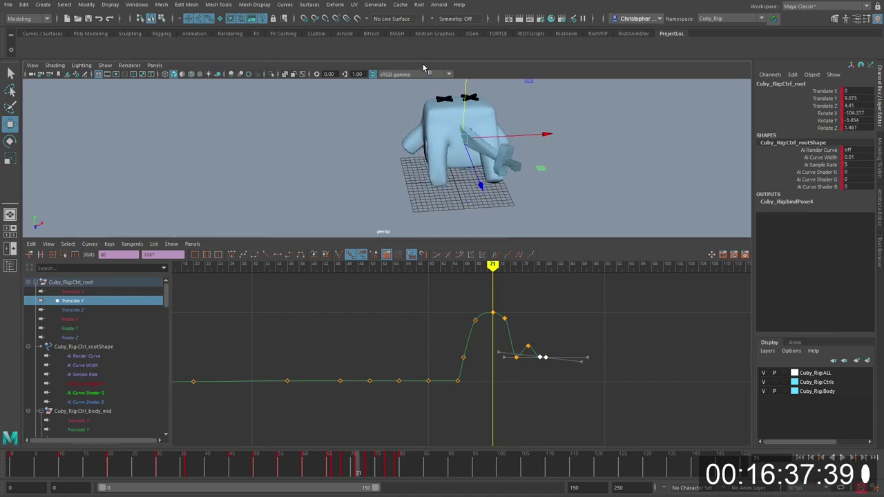
Step: Select all controls, shift their keys from frame 71 onward about one frame earlier, and play back the result
left_click_drag(330, 461, 330, 458)
key("period")
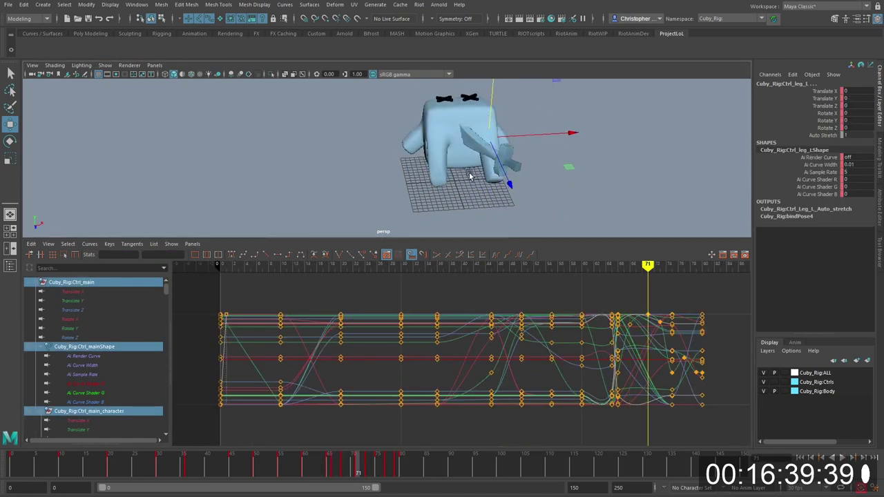
left_click_drag(465, 188, 518, 177, "alt")
key("period")
left_click(357, 466)
key("period")
left_click_drag(354, 468, 416, 471, "shift")
left_click_drag(381, 472, 375, 472)
left_click(282, 473)
key("alt+v")
left_click_drag(452, 177, 455, 177, "alt")
Step: Retime the bounce keys again so the landing pose falls at frame 73, and play back the result
mouse_move(336, 463)
left_mouse_down()
mouse_move(367, 465)
mouse_move(379, 456)
mouse_move(379, 470)
mouse_move(412, 468)
left_mouse_up()
left_click(371, 467)
left_click(400, 467)
mouse_move(401, 469)
left_mouse_down()
mouse_move(428, 469)
mouse_move(403, 469)
left_mouse_up()
left_click(368, 467)
key("alt+v")
key("alt+v")
left_click(344, 468)
key("alt+v")
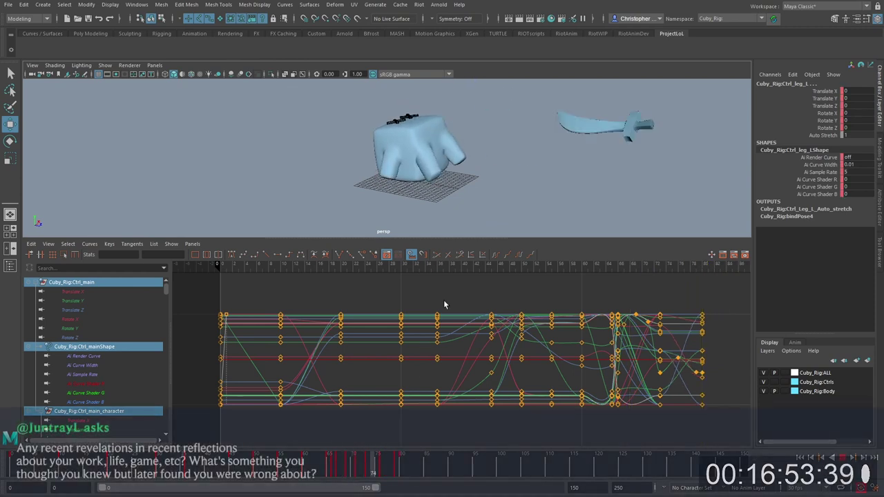
Step: Key all controls at frame 76 and play back the landing
left_click_drag(441, 235, 425, 234, "alt")
left_click(382, 464)
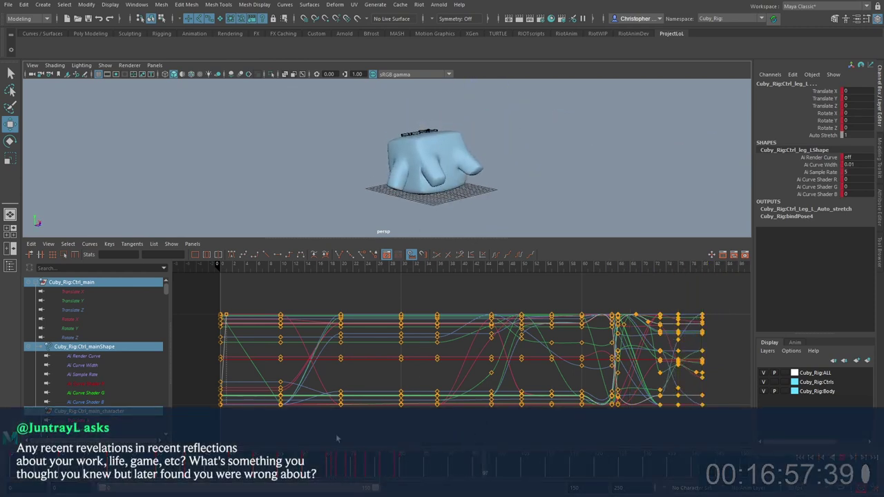
key("alt+v")
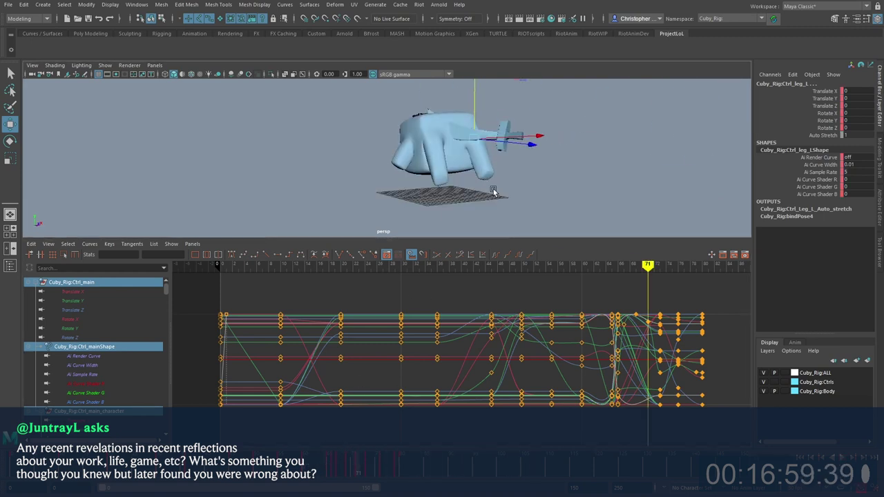
Step: Raise the root control's Translate Y keys from frame 67 to 71 to make the bounce higher, and play it back
left_click(449, 184)
left_click(403, 129)
left_click(130, 302)
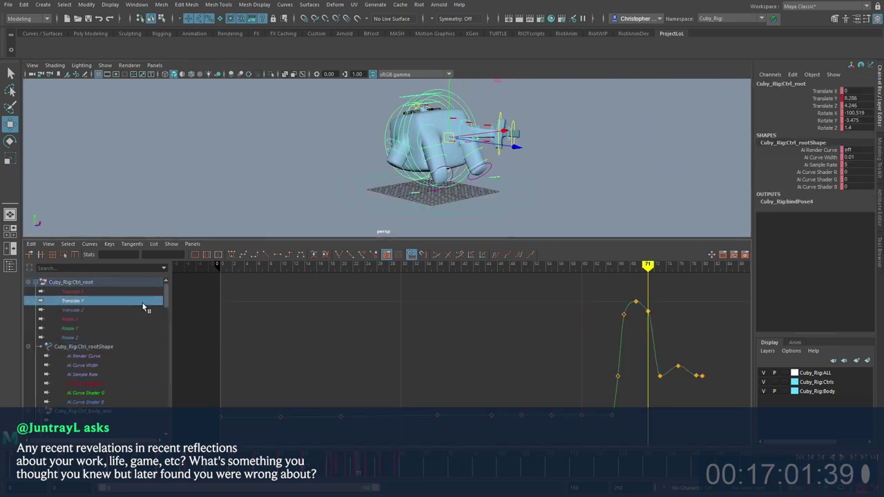
middle_click_drag(614, 352, 529, 357, "alt")
right_click_drag(530, 356, 585, 302, "alt+shift")
left_click_drag(613, 291, 492, 343)
middle_click_drag(491, 343, 489, 296, "shift")
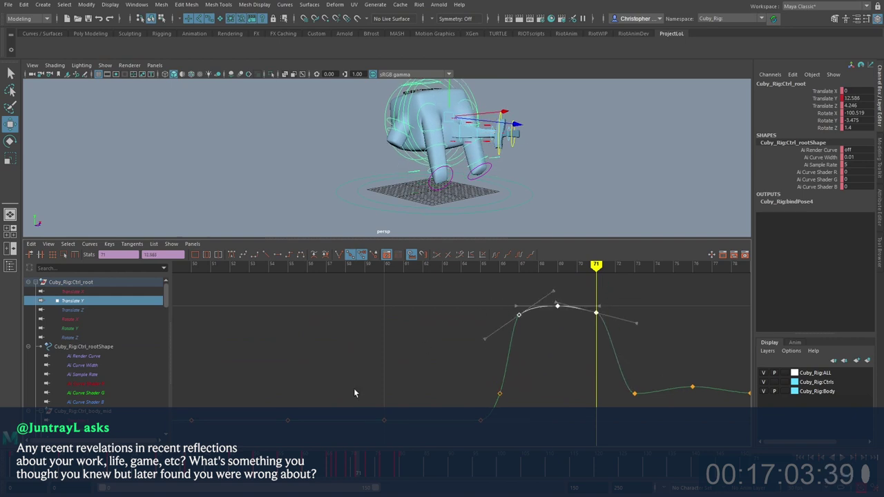
key("alt+v")
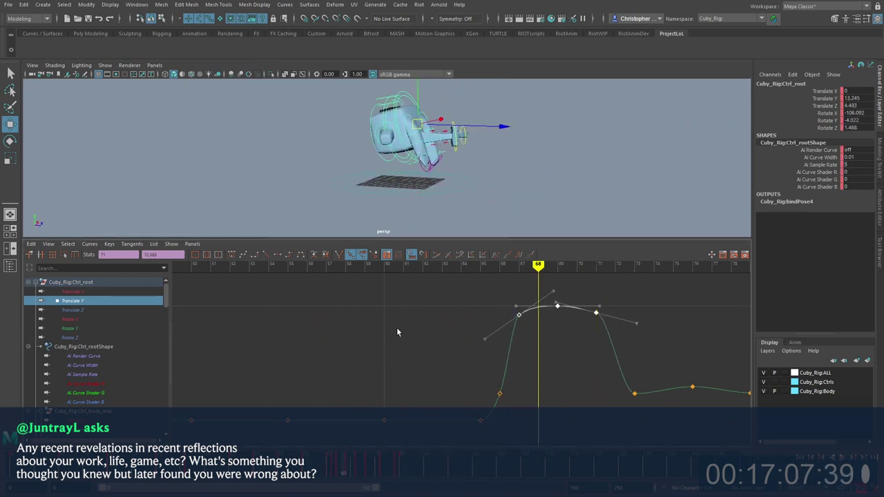
Step: Rotate the root control at frame 66 to about -79.3 in X to tilt the body at impact
left_click(406, 152)
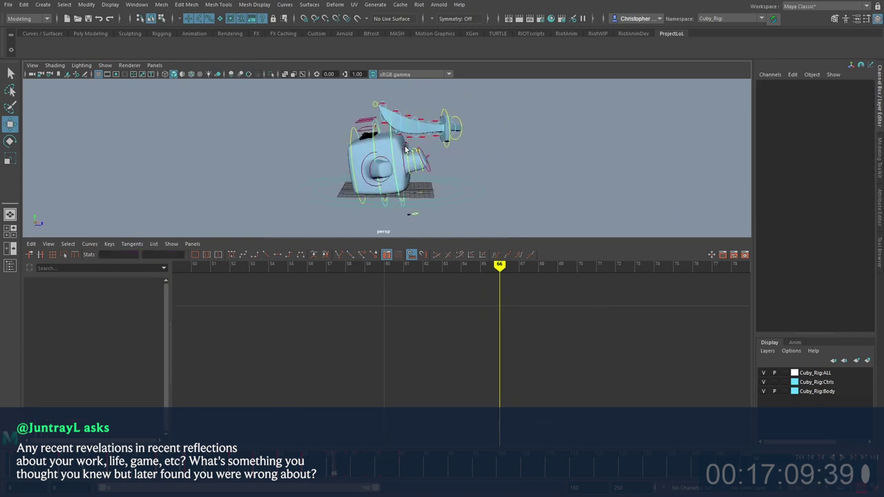
left_click(391, 148)
key("comma")
key("period")
key("e")
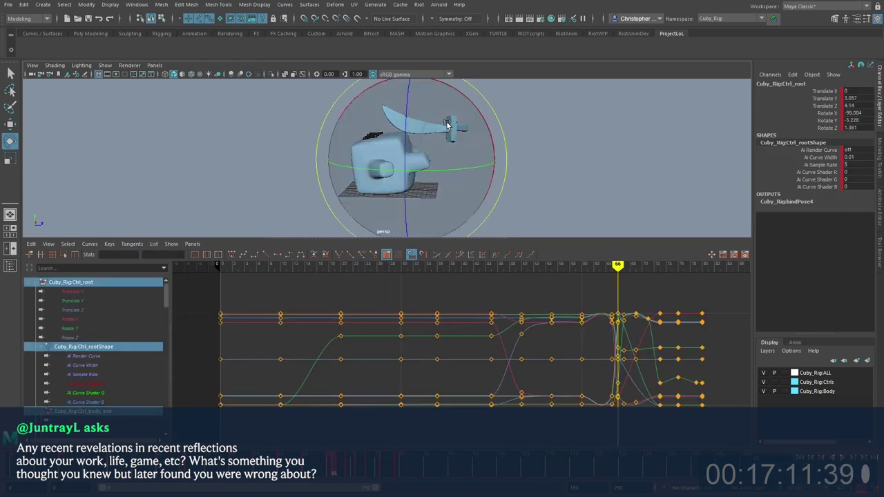
left_click_drag(487, 134, 483, 139)
key("w")
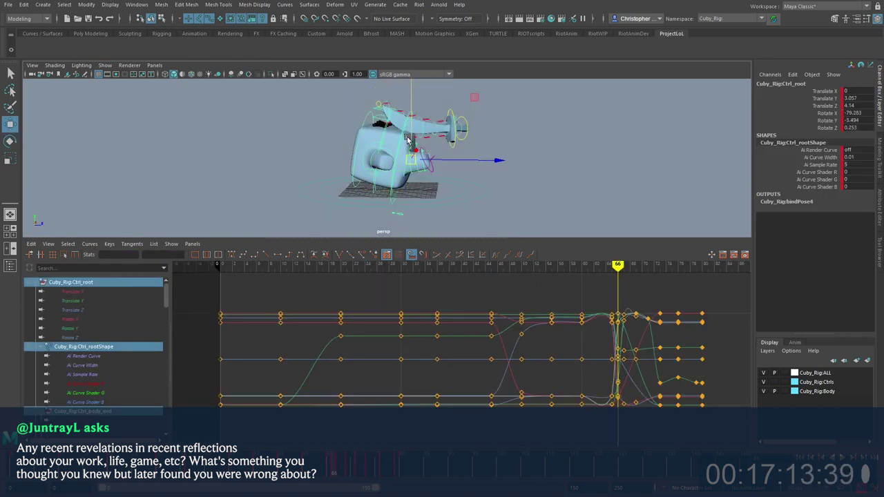
Step: Rotate the middle and upper body controls at frame 66 to about 20.4 and 22.9 in X, bending the body backward
left_click(405, 143)
key("e")
left_click_drag(397, 149, 388, 132)
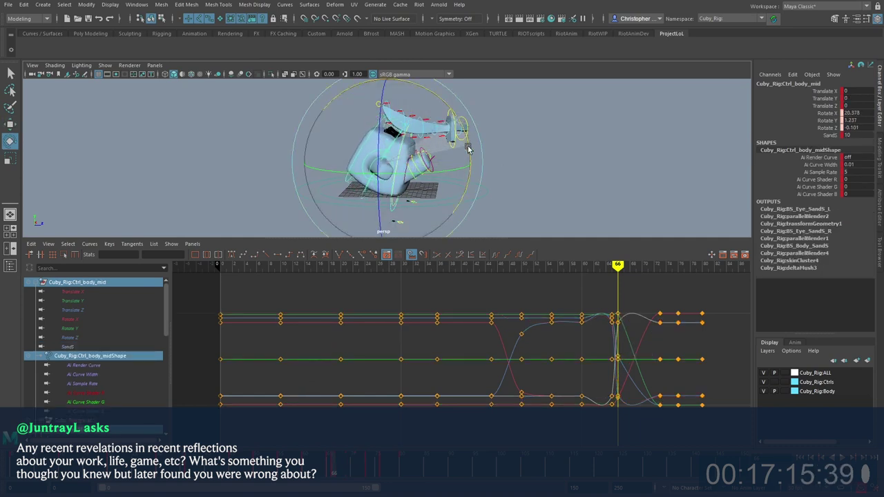
key("w")
left_click(388, 132)
left_click(402, 129)
key("e")
left_click_drag(443, 127, 444, 157)
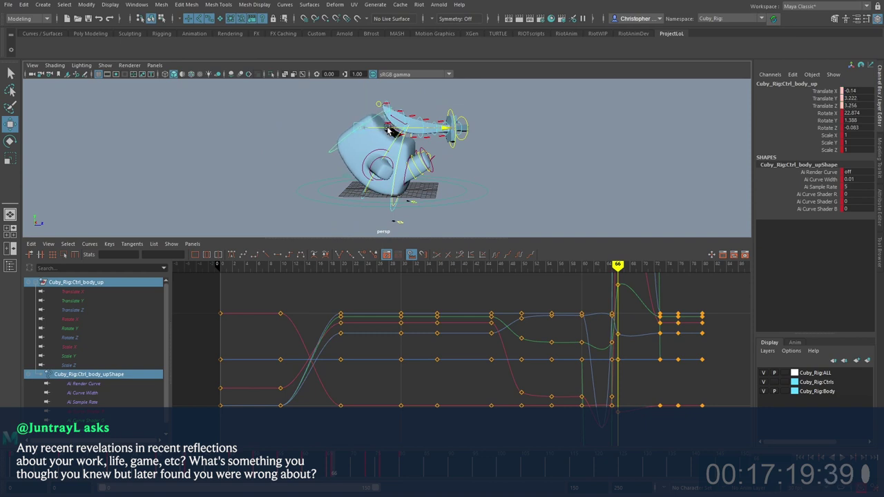
Step: Rotate the right arm control at frame 66 to about 6.4, 40.1 and 32.3 in X, Y and Z
left_click(417, 159)
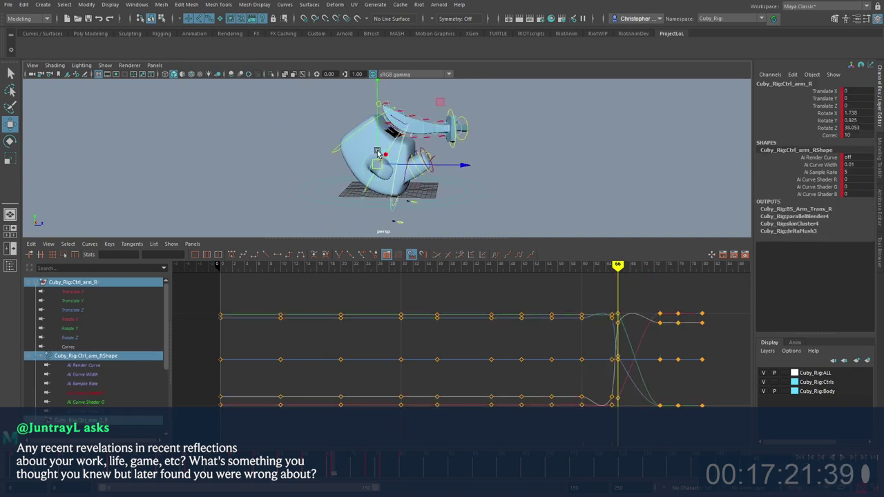
key("period")
key("e")
left_click_drag(411, 183, 388, 186)
key("r")
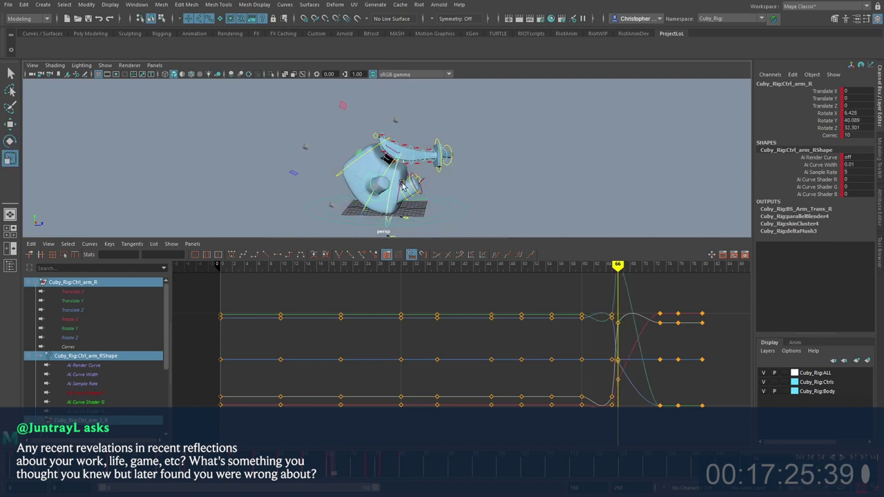
Step: Move and rotate the secondary right arm control at frame 66, with Translate X about -1.5 and Rotate Y about 12.6
left_click(394, 193)
left_click(392, 189)
left_click(372, 181)
left_click_drag(386, 175, 437, 153)
key("e")
left_click_drag(449, 180, 283, 192, "alt")
key("w")
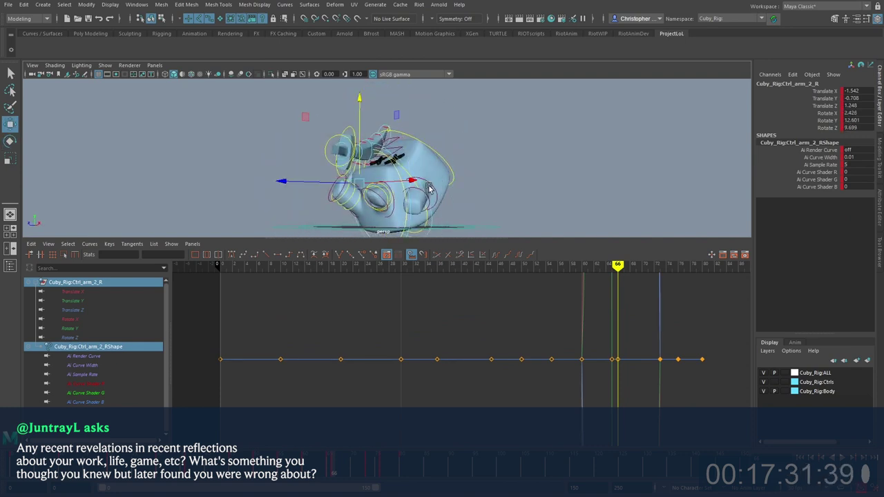
Step: Rotate the left arm control at frame 66, and move and rotate its secondary control to match the right arm
left_click(429, 189)
key("comma")
key("period")
key("e")
left_click_drag(430, 188, 425, 190)
key("w")
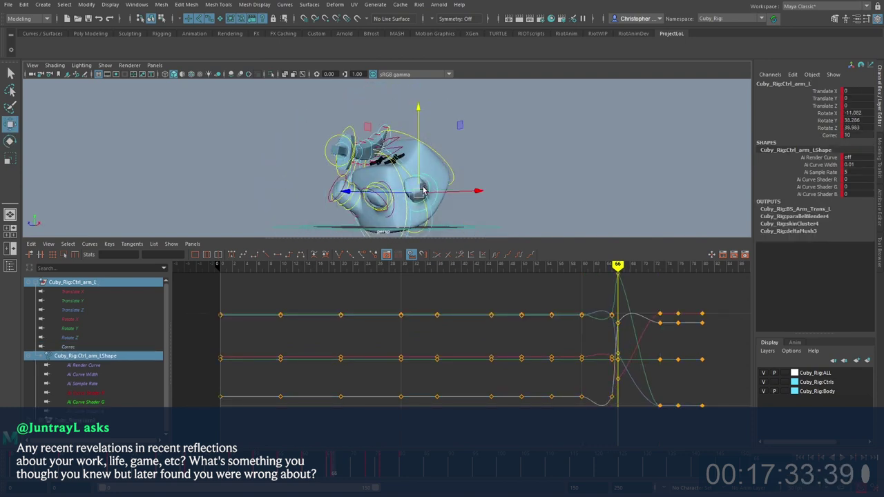
left_click(373, 190)
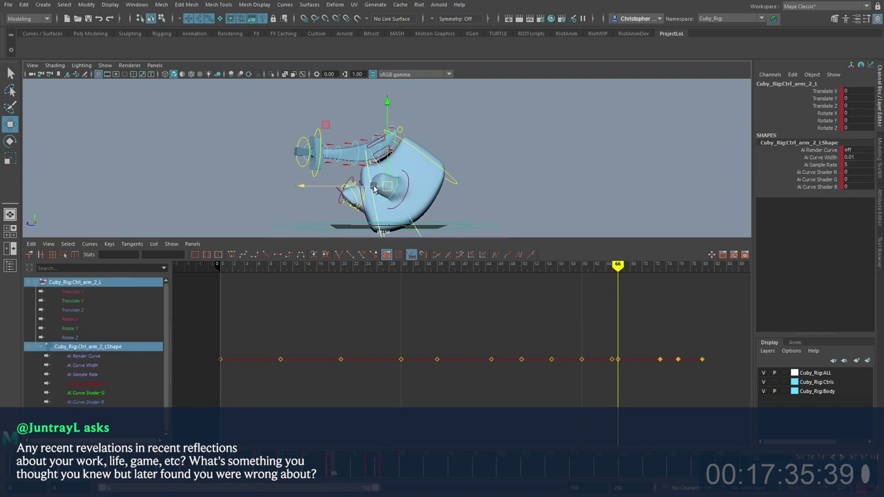
key("e")
left_click_drag(378, 172, 528, 200)
Step: Scrub through the impact and launch frames around frame 66 and inspect the pose from other angles
left_click_drag(313, 458, 362, 460)
left_click_drag(429, 182, 474, 224, "alt")
mouse_move(328, 460)
left_mouse_down()
mouse_move(355, 462)
mouse_move(335, 460)
left_mouse_up()
key("alt+comma")
key("alt+comma")
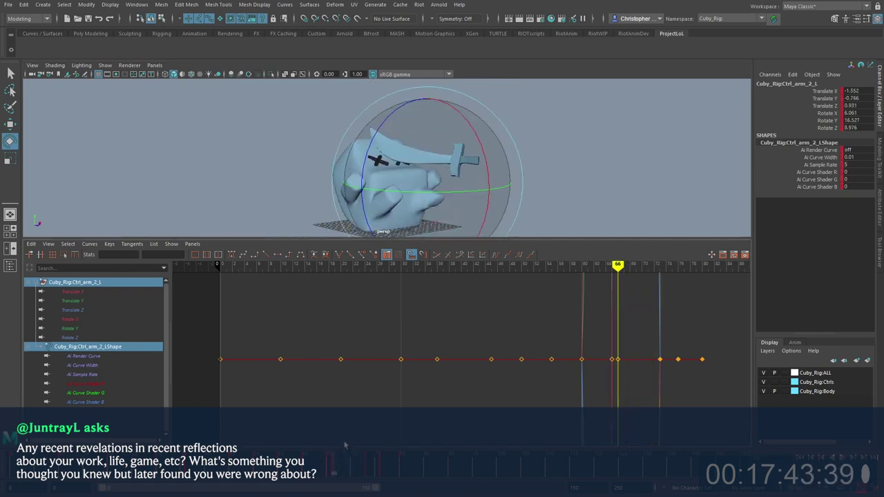
key("alt+period")
key("alt+period")
Step: Show the controls and rotate the right arm control at frame 67 so the arm drags behind the rising body
key("alt+1")
key("w")
left_click(360, 162)
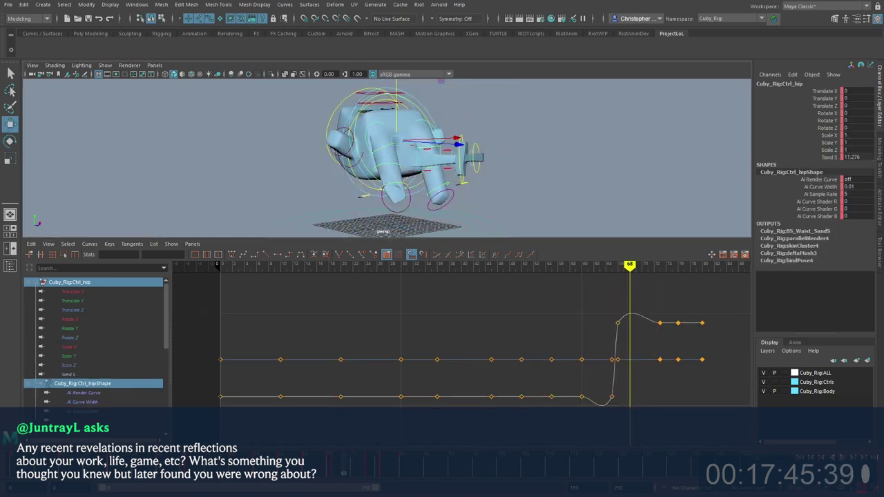
key("ctrl+shift+a")
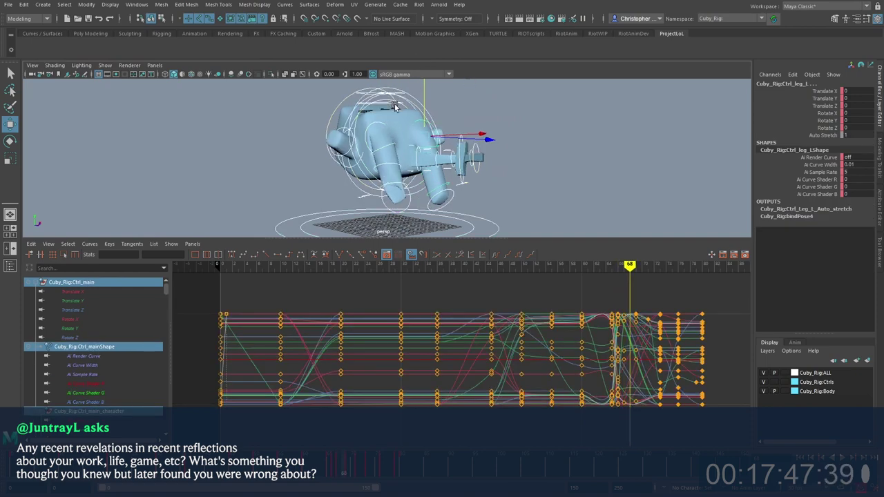
left_click(351, 184)
left_click(363, 153)
key("alt+comma")
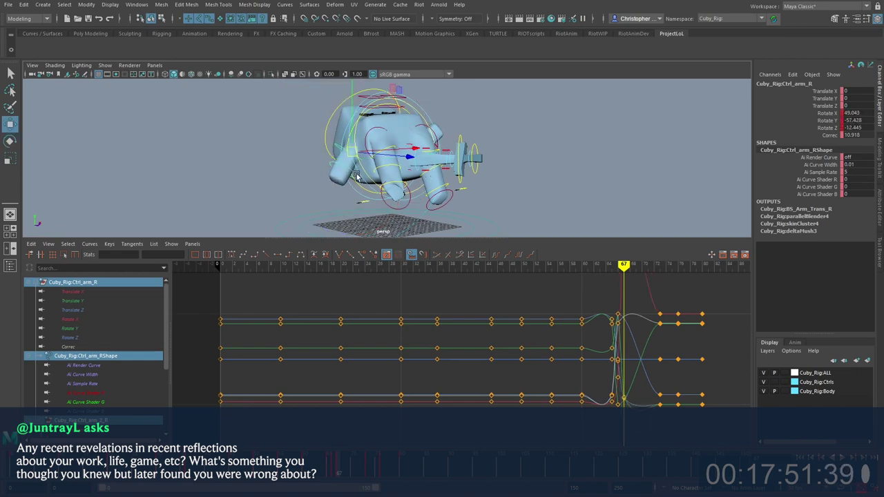
left_click(349, 150)
key("e")
left_click_drag(339, 188, 365, 140)
left_click_drag(442, 136, 391, 131, "alt")
key("w")
Step: Rotate the opposite arm control at frame 67 to follow the same dragging motion
left_click(418, 162)
key("e")
left_click_drag(412, 225, 432, 220)
left_click_drag(456, 157, 485, 177, "alt")
Step: Key the sword control at frame 67 and step back to frame 65, where the sword strikes
key("alt+1")
left_click(485, 177)
key("w")
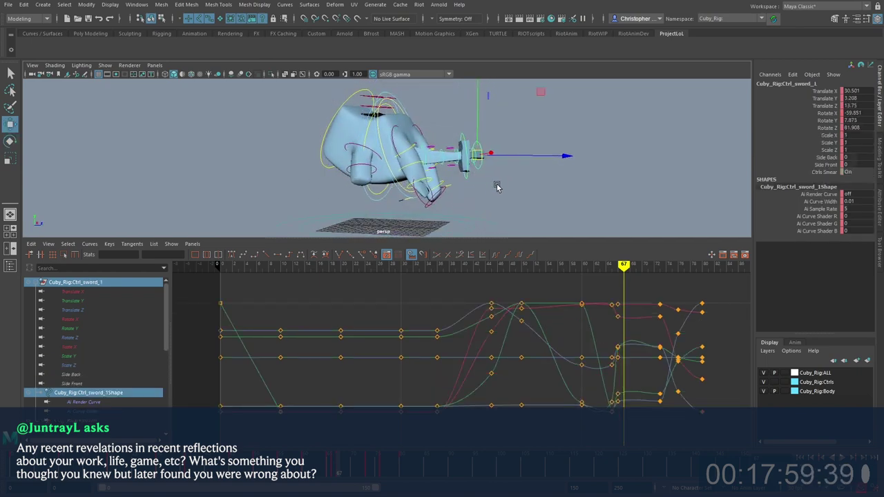
key("alt+comma")
key("alt+comma")
key("alt+period")
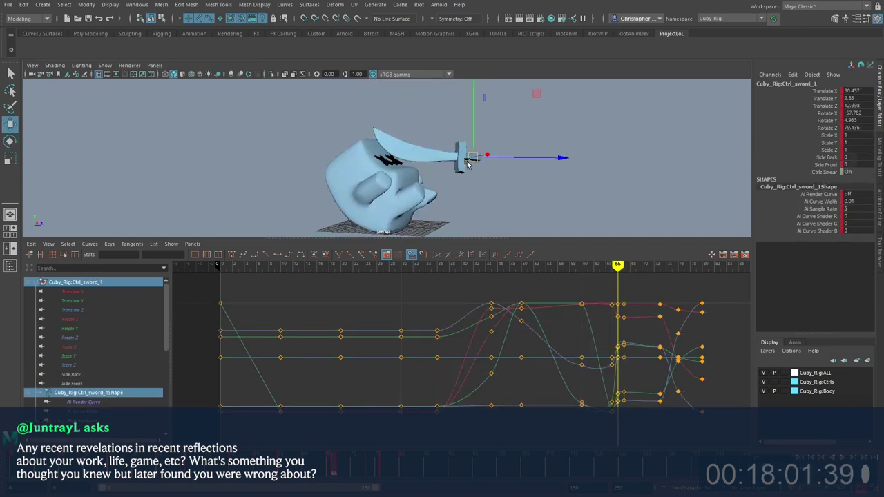
key("alt+comma")
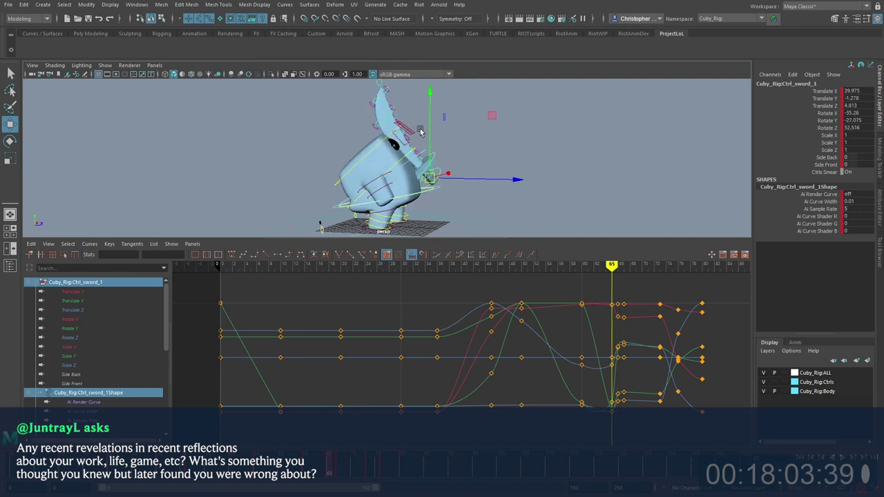
Step: Maximize the perspective view and pull the blade's upper smear controls outward at frame 65, rotating them to about -51.8 in Z
key("space")
left_click_drag(440, 145, 393, 224, "alt")
left_click(392, 189)
right_click_drag(392, 224, 404, 219, "alt")
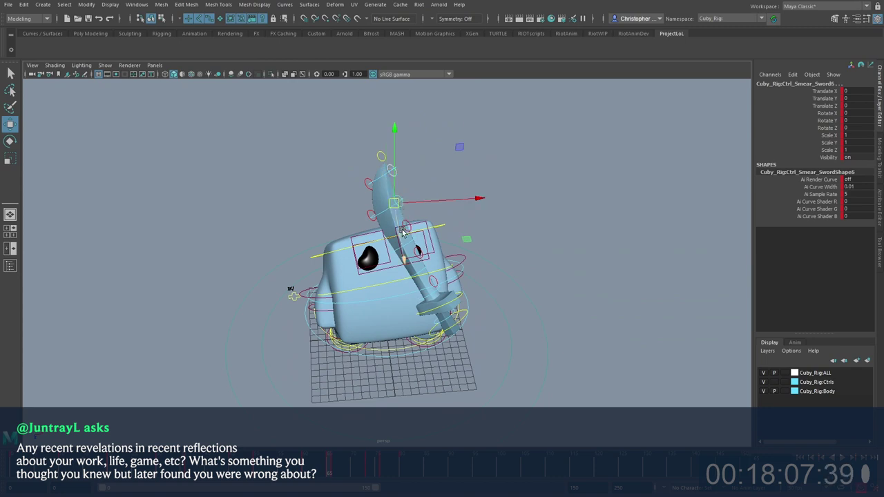
left_click_drag(410, 232, 442, 182, "alt")
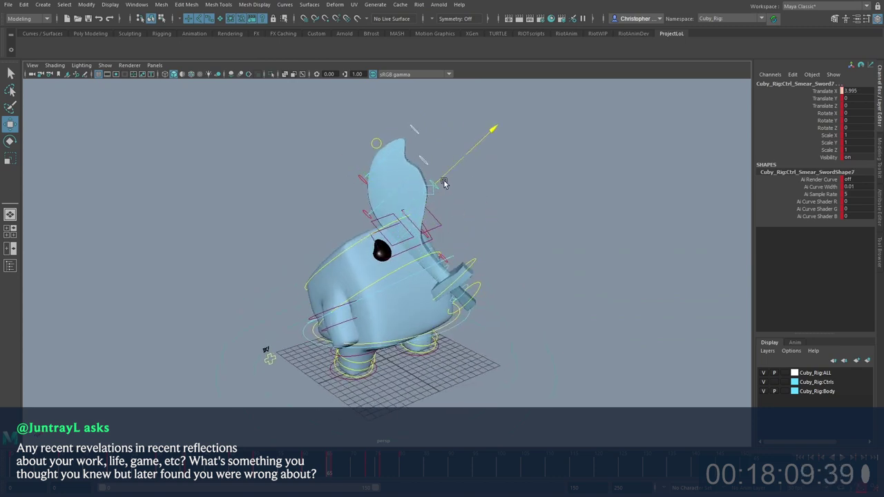
key("e")
left_click_drag(501, 162, 494, 221)
key("w")
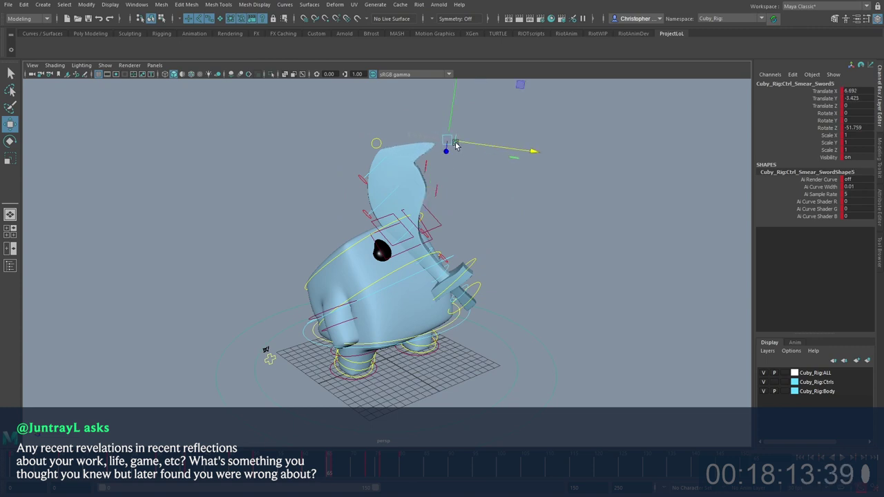
Step: Raise the blade-tip smear control at frame 65 and adjust the neighbouring edge control to extend the smear
left_click_drag(454, 86, 456, 86)
key("ctrl+z")
left_click_drag(451, 118, 457, 74)
left_click(378, 142)
left_click(410, 129)
left_click(409, 128)
left_click_drag(374, 145, 427, 126)
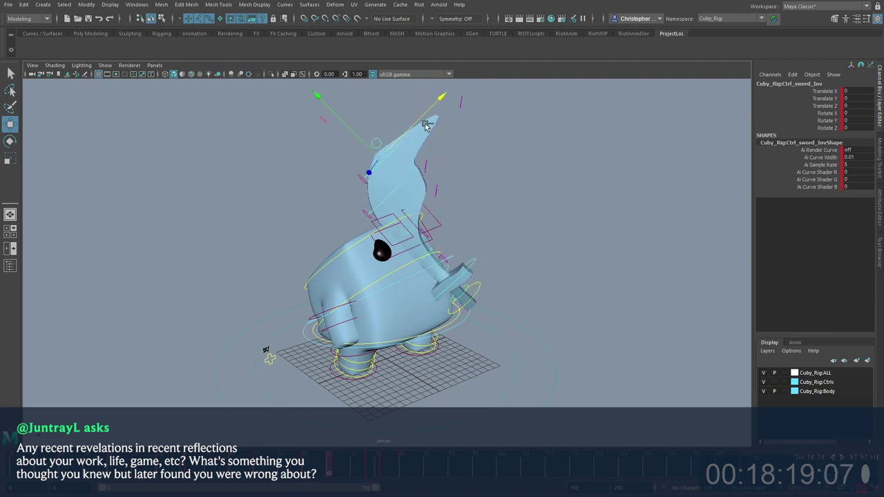
left_click(428, 163)
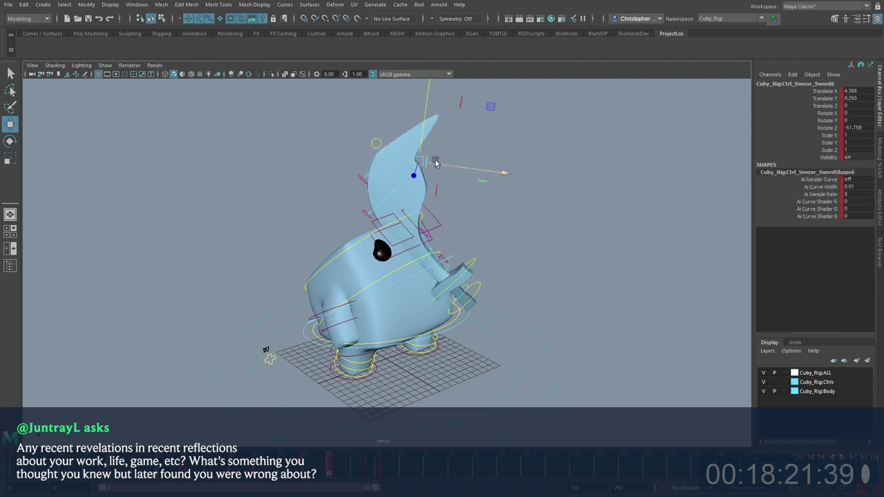
Step: Move and rotate the lower and opposite edge smear controls at frame 65 to widen the blade into an arc
left_click(426, 234)
left_click(426, 240)
left_click(427, 236)
left_click_drag(430, 229, 447, 220)
key("e")
left_click_drag(492, 187, 505, 219)
key("w")
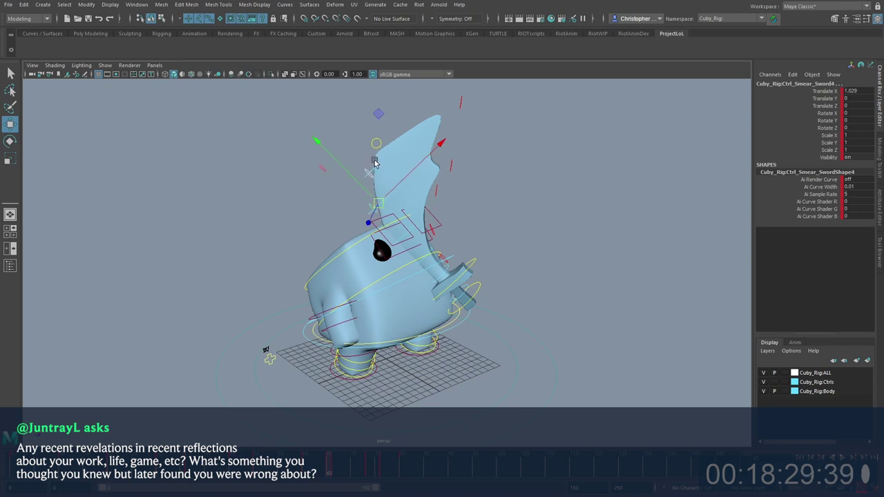
key("e")
mouse_move(429, 173)
left_mouse_down()
mouse_move(447, 181)
mouse_move(443, 193)
left_mouse_up()
key("w")
Step: Rotate the sword control at frame 65 to about -39.2, -20.2 and 62.3, hide the controls, and play back the strike
left_click(469, 286)
key("e")
left_click_drag(477, 282, 483, 312)
left_click_drag(510, 233, 464, 251)
key("ctrl+z")
key("w")
left_click(481, 297)
left_click(478, 293)
key("e")
key("alt+1")
scroll(464, 251, "down", 5)
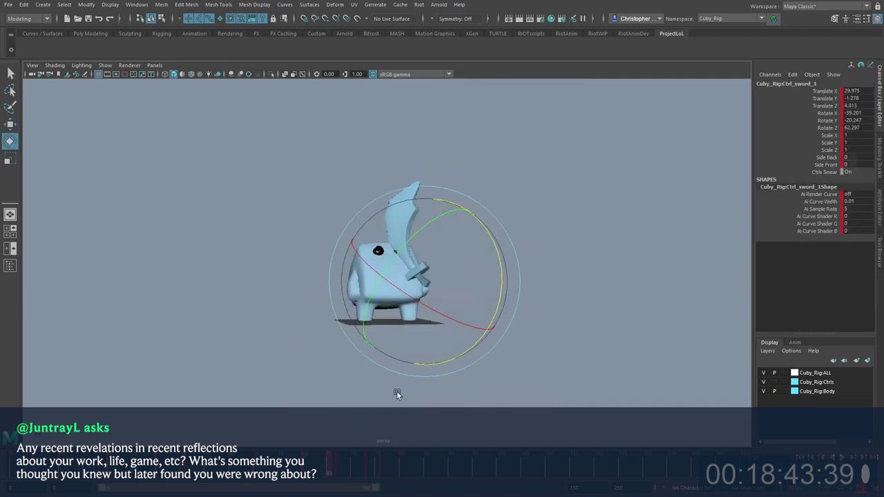
key("alt+v")
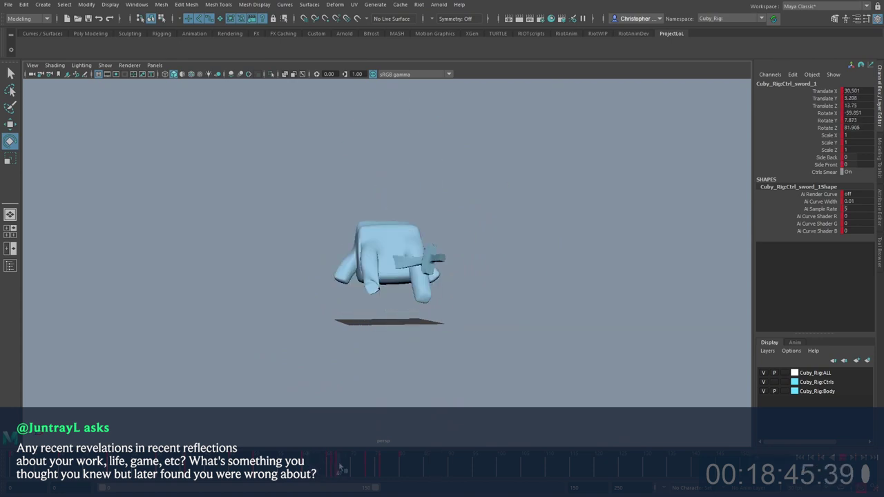
left_click_drag(351, 462, 331, 465)
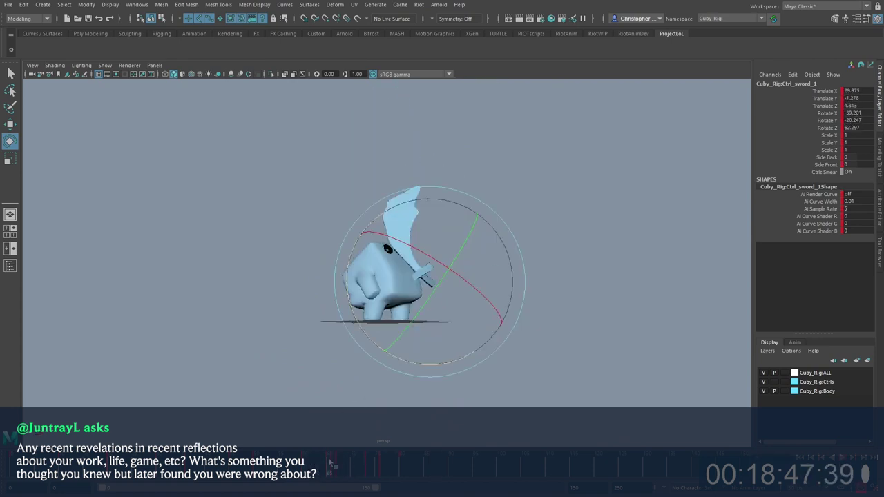
Step: Lower the sword control at frame 66 to Translate Y -6.373 and rotate it to about 85.3 in Z
key("period")
left_click_drag(488, 268, 457, 332, "alt")
key("comma")
key("period")
key("w")
key("e")
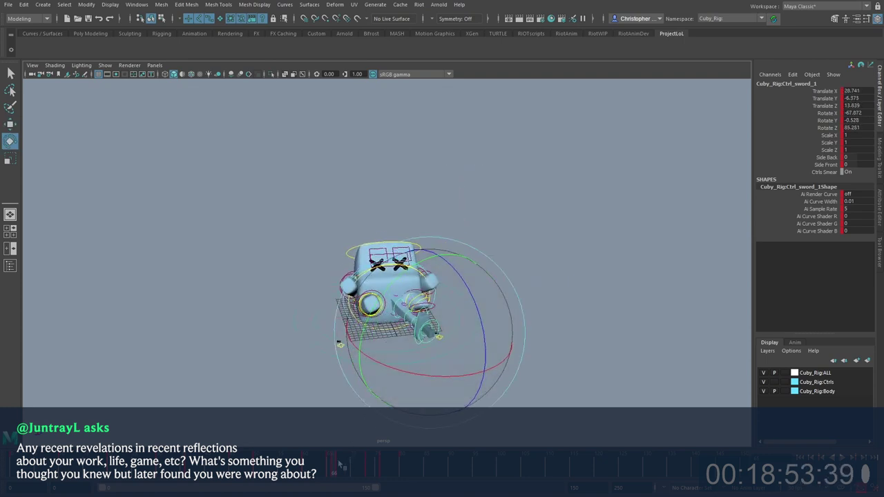
Step: Adjust the sword control's rotation at frames 67 and 66 to smooth its swing after the impact
left_click(341, 461)
left_click_drag(484, 297, 467, 266)
key("comma")
mouse_move(439, 308)
left_mouse_down()
mouse_move(446, 295)
mouse_move(440, 318)
mouse_move(424, 326)
mouse_move(448, 337)
mouse_move(434, 339)
mouse_move(485, 287)
mouse_move(429, 321)
left_mouse_up()
Step: Step back and forth between the sword's keyed frames, up to frame 73, to compare its poses
key("w")
key("comma")
key("period")
key("period")
key("comma")
key("e")
key("period")
key("comma")
key("period")
key("period")
Step: Move the sword away from the body at frame 73 to about 67.7 in Translate Z and rotate it into a spin
key("w")
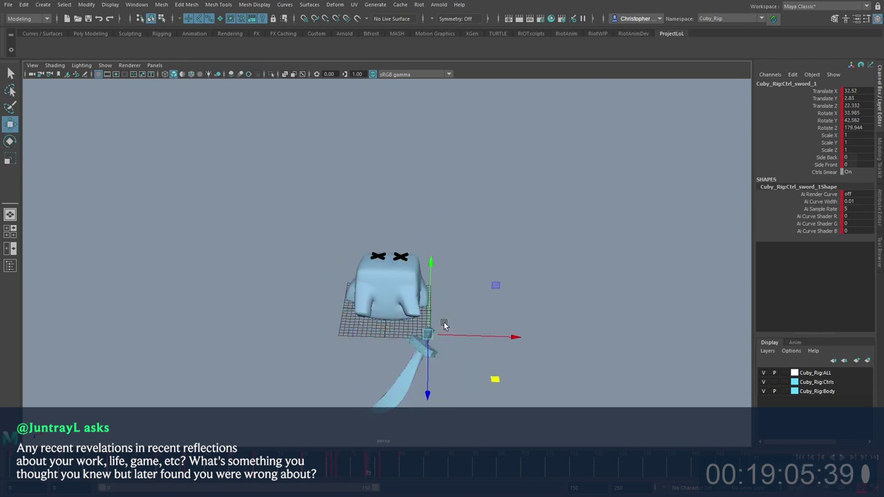
key("alt+period")
key("alt+period")
key("alt+period")
left_click_drag(324, 474, 368, 465)
left_click_drag(414, 359, 457, 346, "alt")
key("alt+period")
key("alt+period")
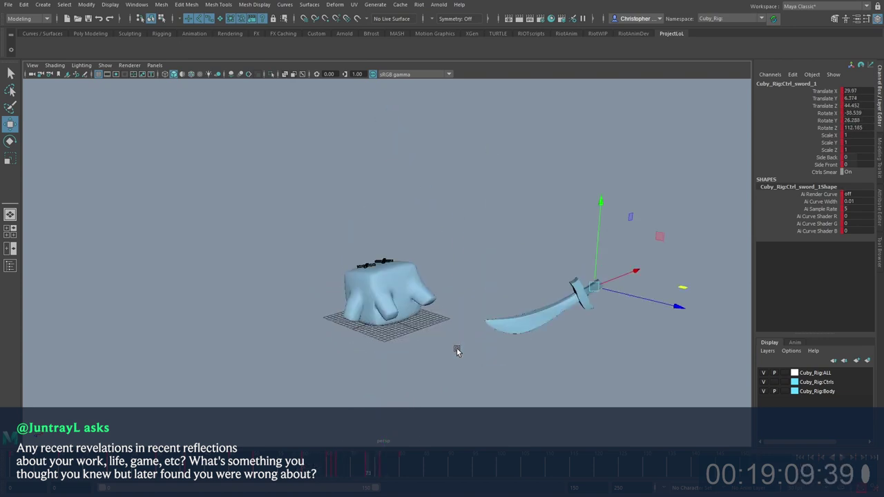
key("e")
left_click_drag(691, 368, 770, 352)
Step: Rotate the sword at frame 76, move it farther away from the body, and play back its spinning flight
key("alt+period")
key("alt+period")
key("alt+period")
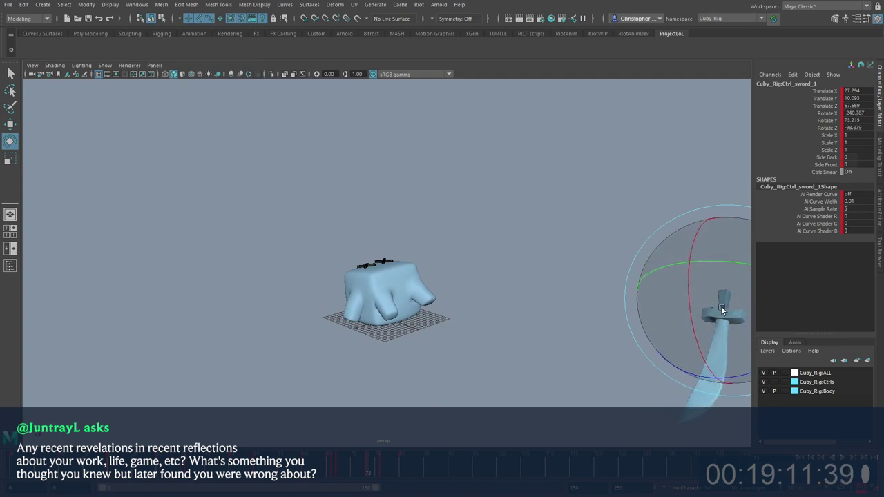
left_click_drag(552, 325, 623, 235)
key("w")
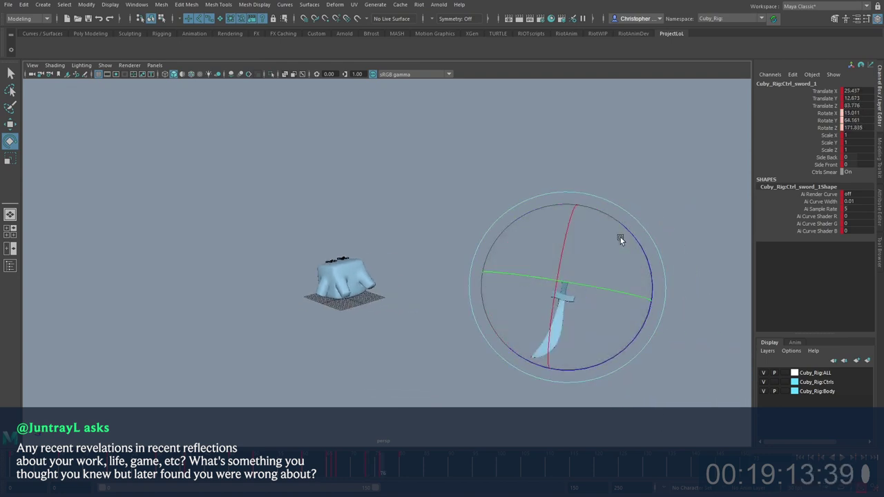
left_click_drag(582, 294, 727, 326)
key("period")
key("alt+v")
left_click_drag(515, 300, 415, 293, "alt")
key("alt+v")
key("alt+v")
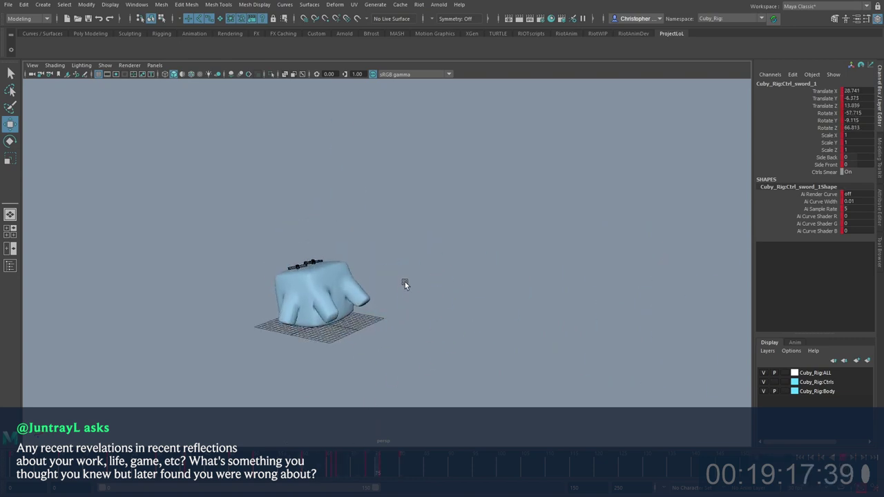
Step: Play back the sword's flight, display the rig controls, and select all of the sword's controls above the character
key("alt+v")
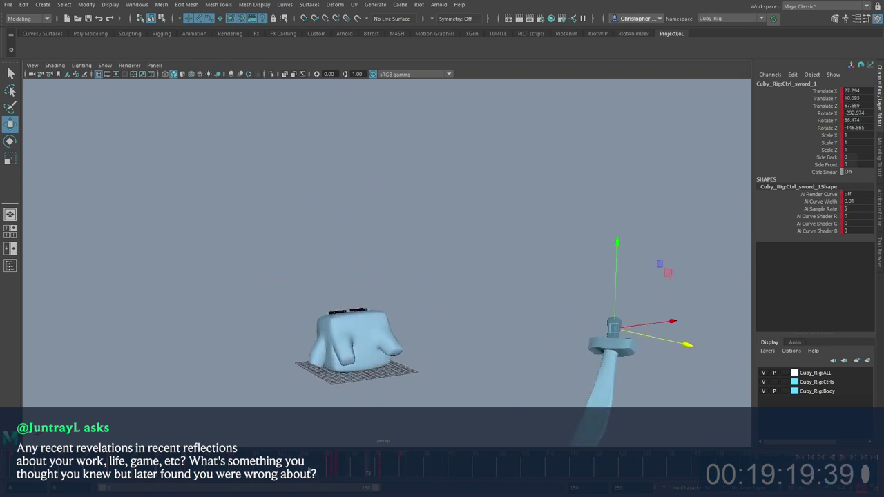
key("alt+v")
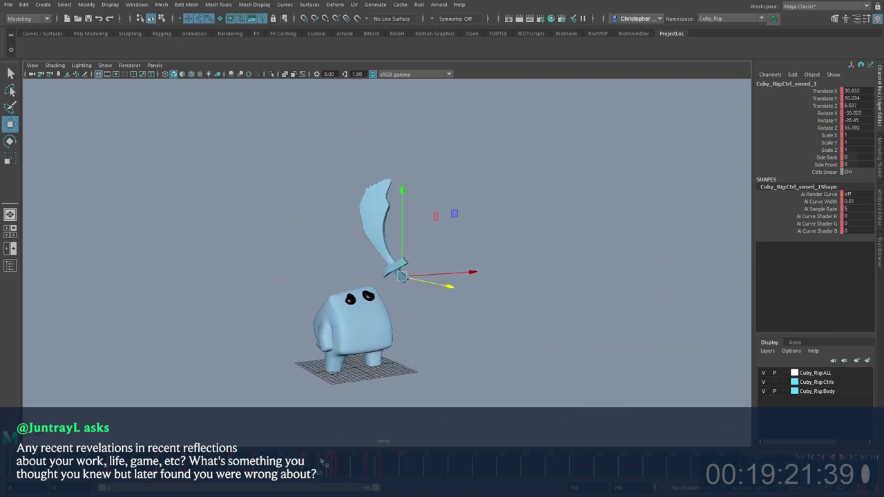
key("alt+1")
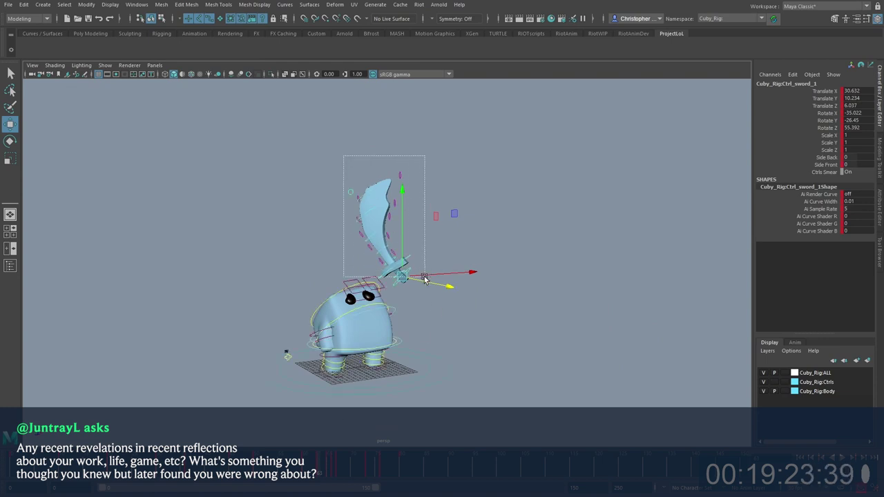
left_click(419, 274)
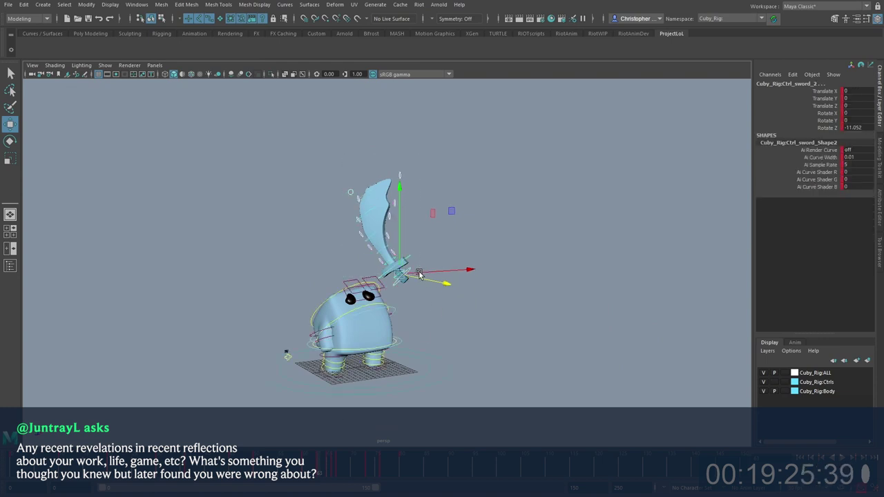
Step: Step forward and back through the frames of the raised sword to compare its poses before the strike
key("alt+period")
key("alt+period")
key("alt+period")
key("alt+period")
key("alt+comma")
key("alt+comma")
key("alt+comma")
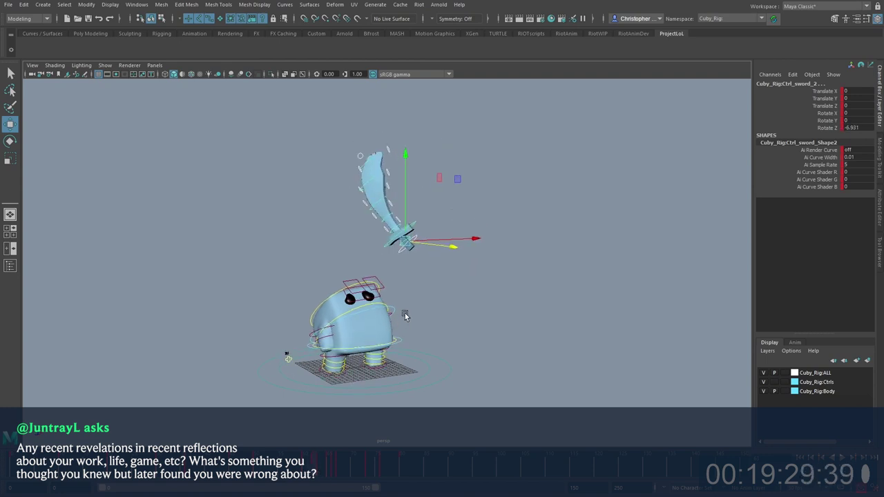
Step: Select the main sword control and rotate the raised sword at an earlier key above the character
left_click(423, 228)
left_click(425, 216)
left_click(428, 250)
left_click(413, 228)
key("comma")
key("comma")
key("e")
mouse_move(487, 233)
left_mouse_down()
mouse_move(485, 265)
mouse_move(438, 290)
mouse_move(435, 278)
mouse_move(484, 198)
mouse_move(435, 245)
left_mouse_up()
left_click(380, 373)
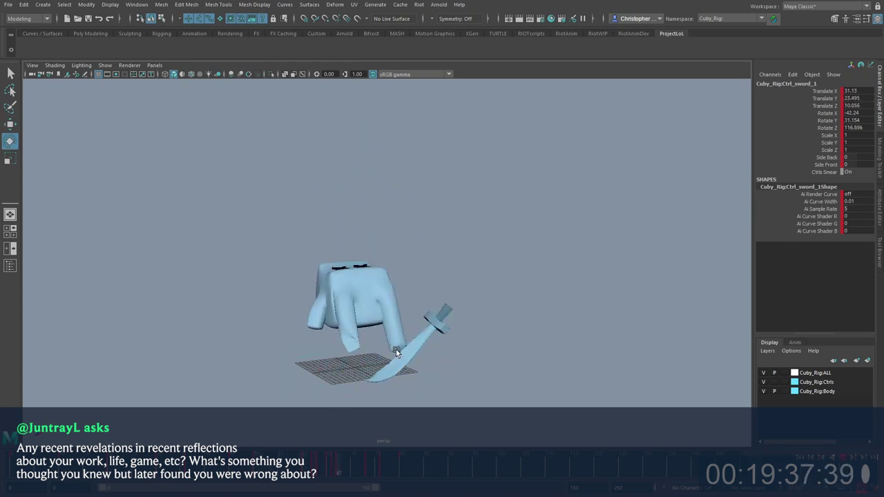
Step: Review the animation from an early frame and select all controls of the Cuby rig, including the sword's
left_click(203, 465)
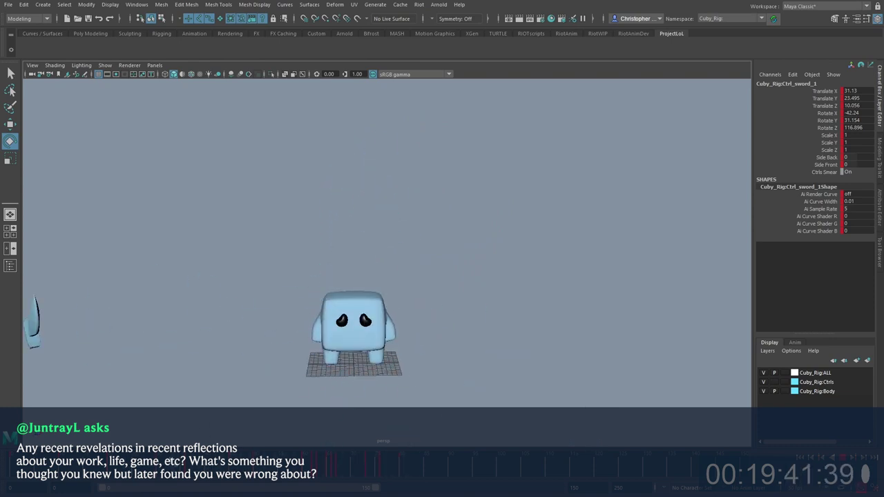
key("alt+v")
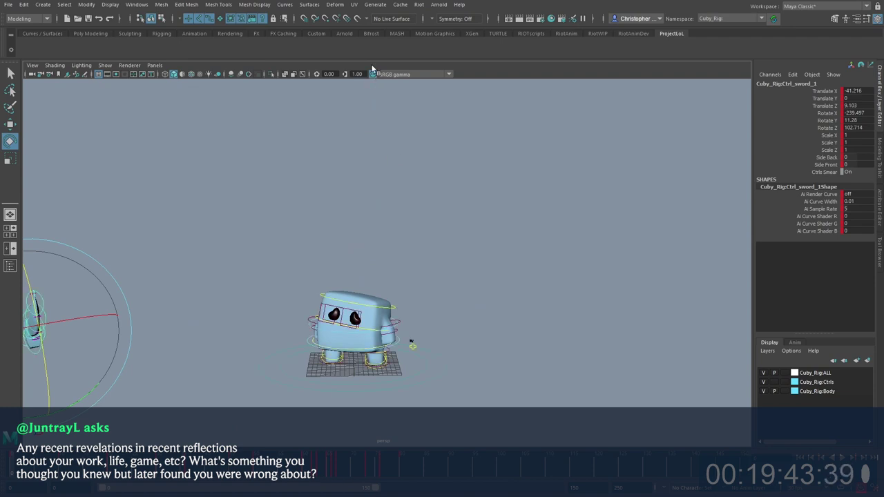
left_click(444, 54)
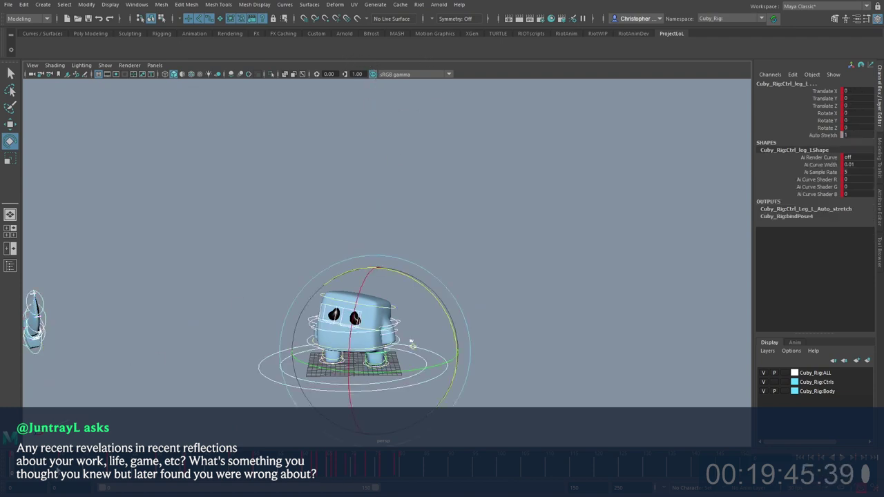
Step: Limit the playback range to start at frame 40 and play the character and sword animation
key("alt+v")
left_click_drag(221, 468, 12, 469)
key("alt+v")
key("alt+v")
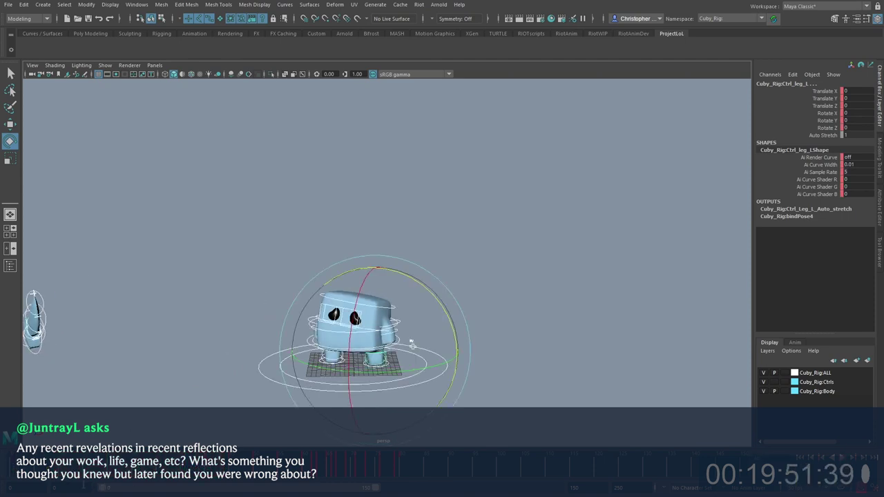
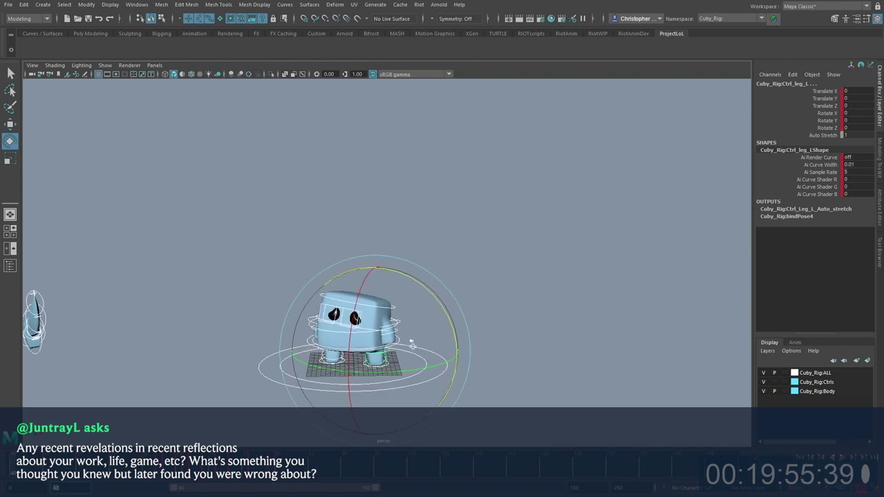
key("alt+v")
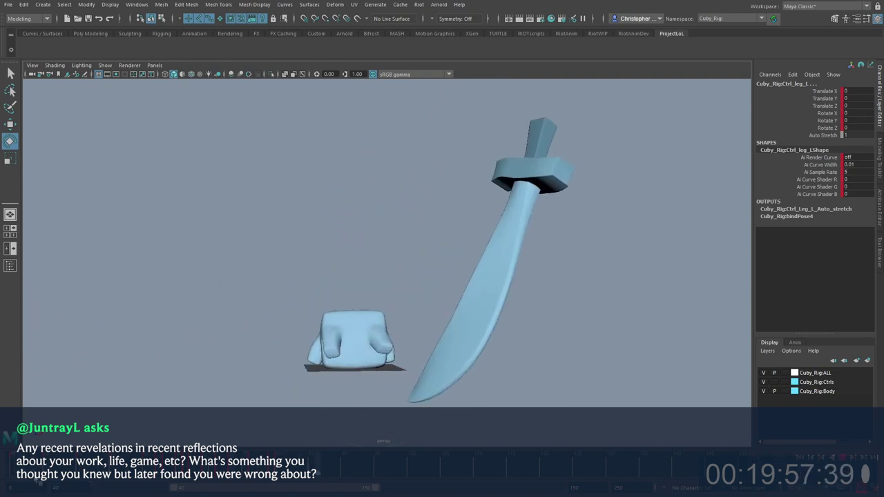
key("alt+v")
key("alt+shift+v")
Step: Select the root control and step through its keys to review the body's turn
middle_click_drag(396, 386, 404, 311, "alt")
scroll(397, 324, "up", 4)
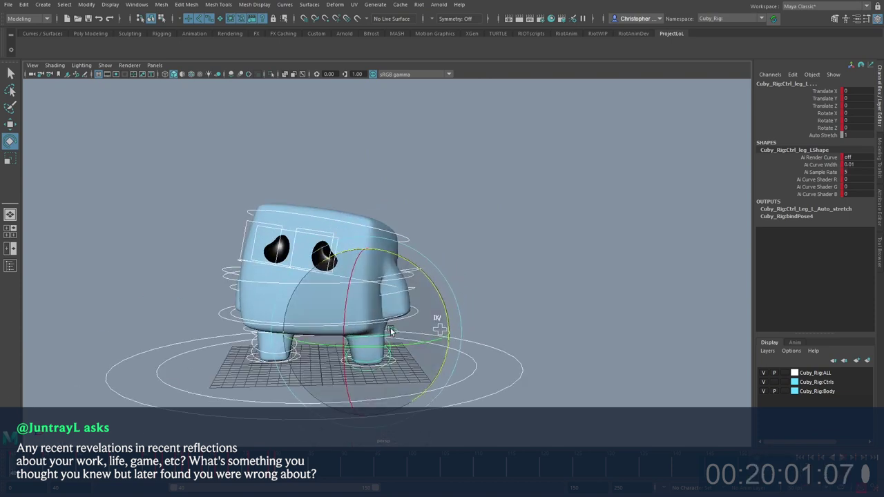
key("w")
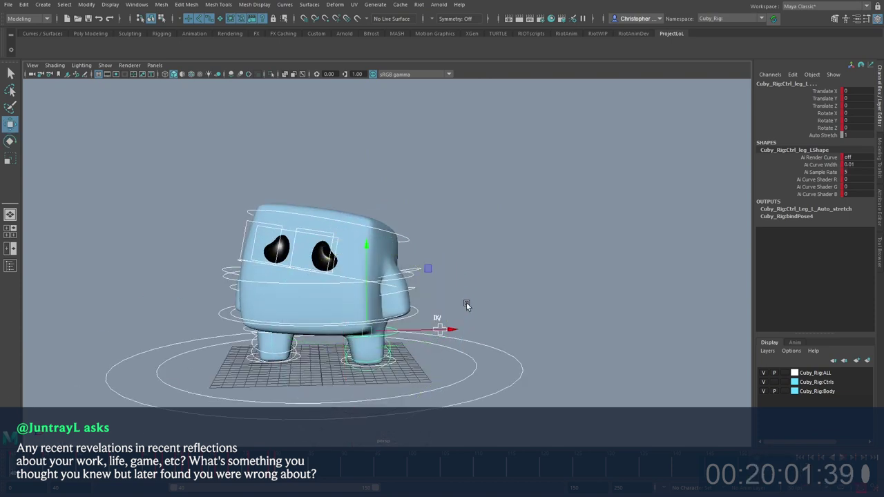
left_click(467, 305)
left_click(416, 315)
key("period")
key("period")
key("period")
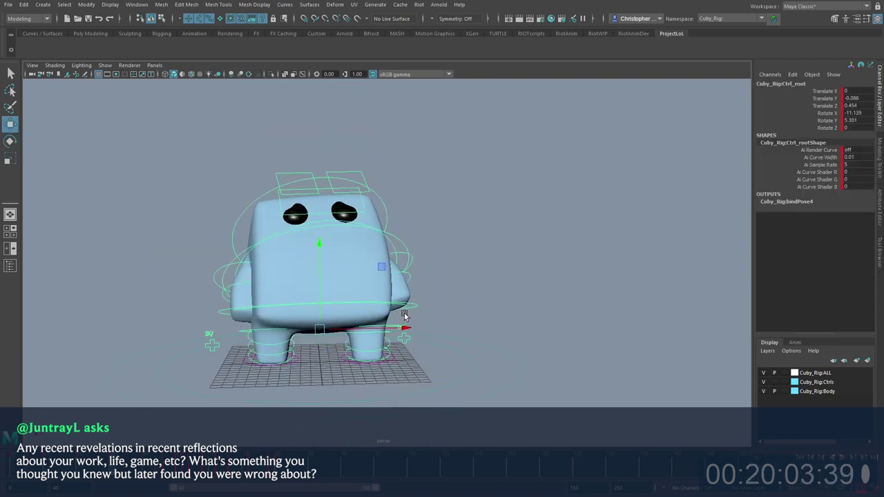
Step: Try moving the right foot control forward along X and Z, and undo the move
left_click(299, 358)
key("alt+v")
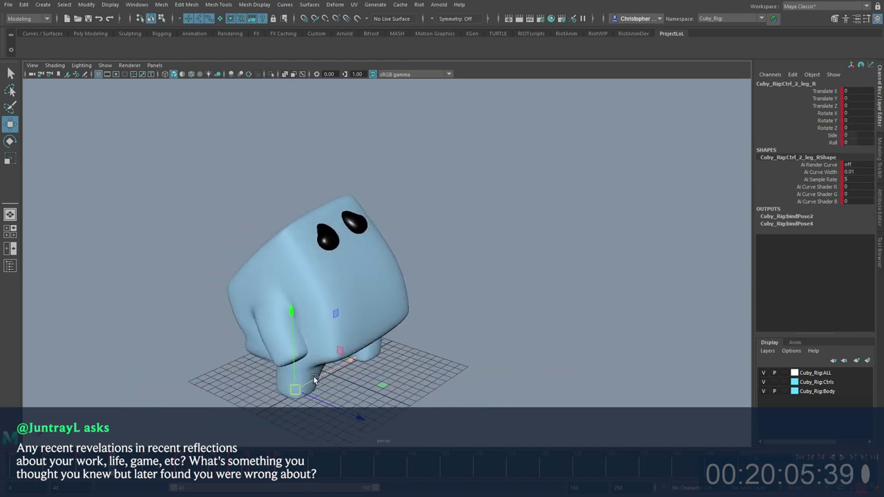
key("alt+v")
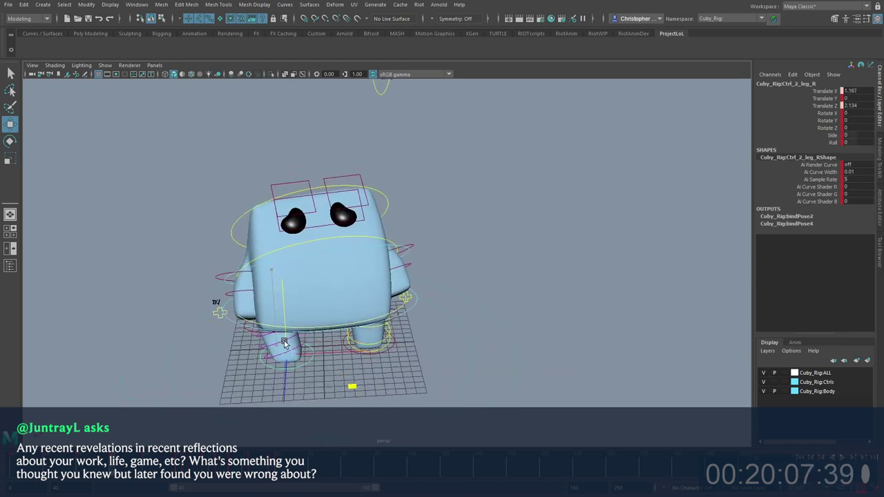
key("ctrl+z")
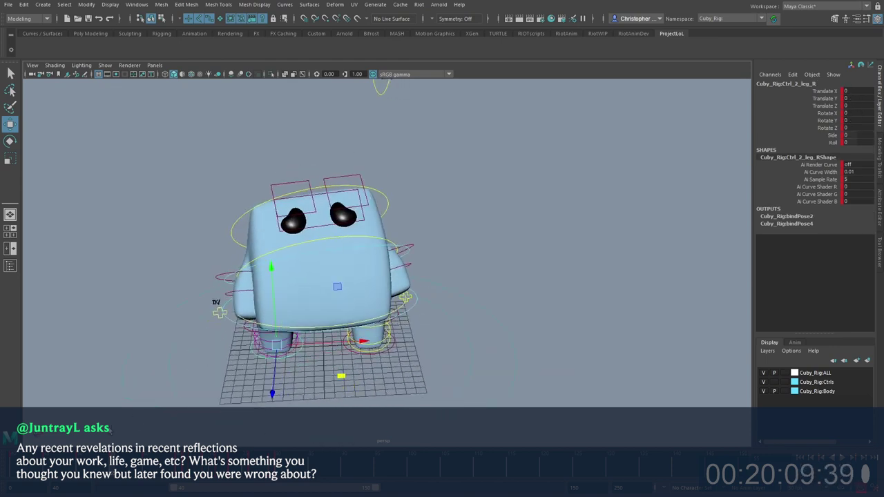
Step: Pose the right foot control at frame 40 with Rotate Y about -36.6 and Translate Z about -1.47
key("alt+v")
key("alt+v")
key("e")
left_click_drag(296, 382, 288, 366)
key("w")
key("alt+1")
key("alt+1")
Step: Pose the left foot control at frame 40 with Rotate Y about 17.4 and Translate Z about 1.39
left_click(392, 363)
key("e")
key("w")
key("alt+1")
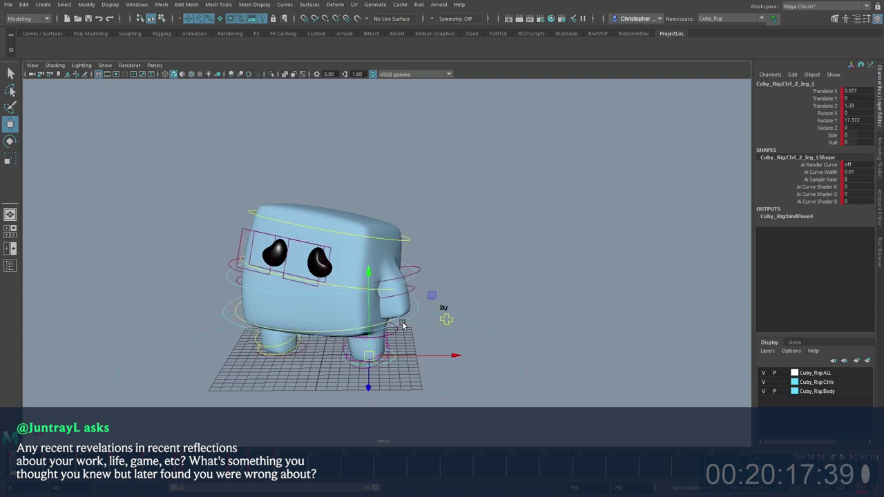
Step: Shift both foot controls and the root control sideways together, placing the root at about -2.1 in Translate X
left_click(241, 329)
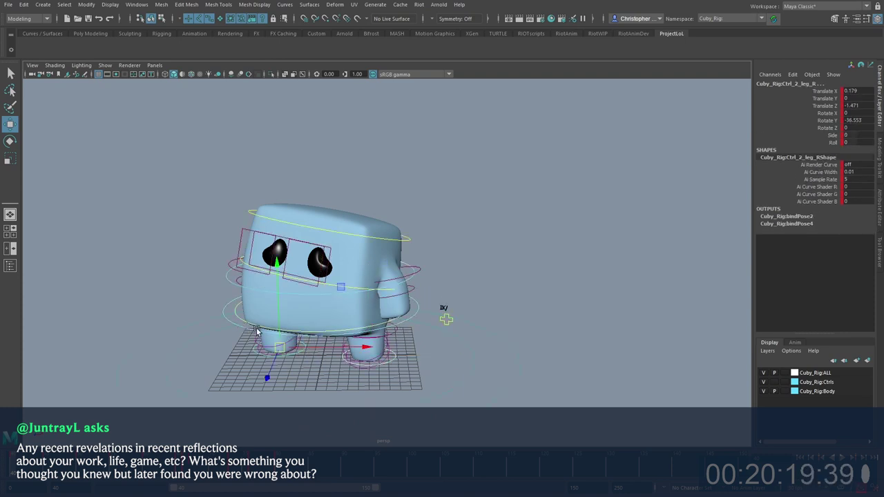
left_click(265, 334)
left_click_drag(339, 325, 319, 325)
Step: Adjust the in-between pose of the root and feet so it stays closer to the starting pose
key("alt+1")
key(".")
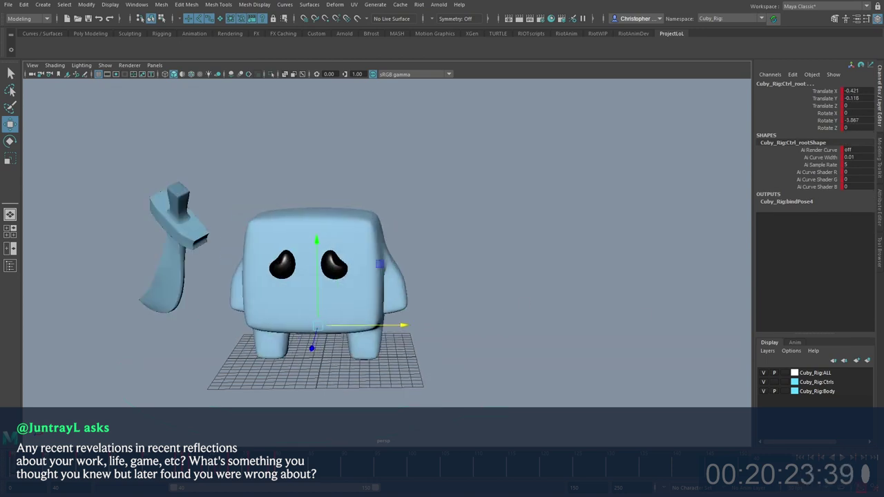
key("alt+1")
left_click(280, 356)
key("alt+1")
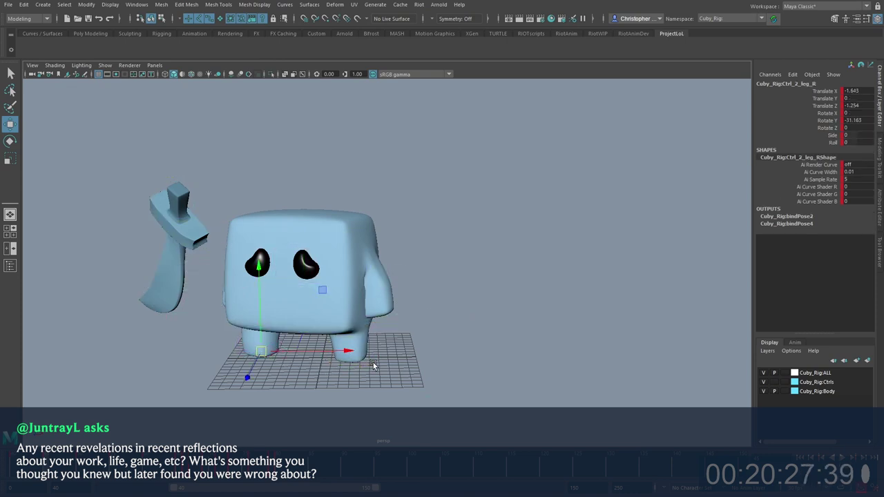
Step: Play back and scrub the turn, selecting the root control to check the timing of the body and feet
key("alt+v")
key("alt+v")
key("alt+1")
left_click(307, 364)
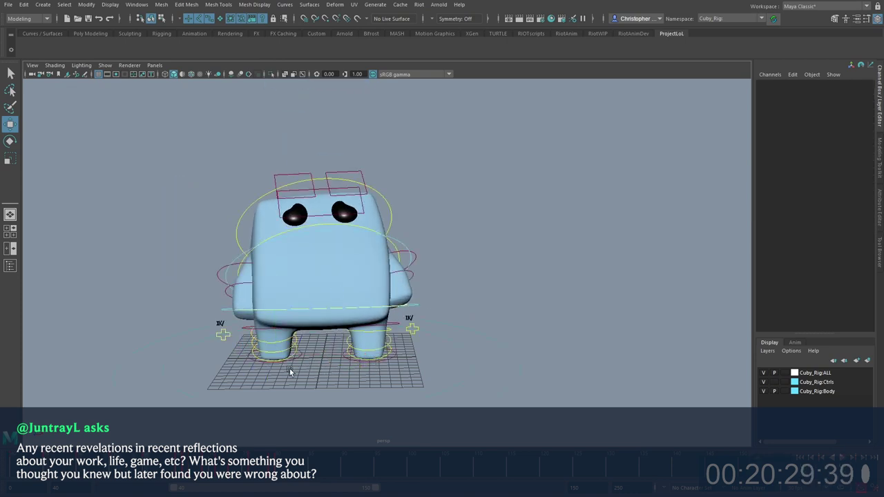
key("alt+1")
left_click(418, 56)
left_click_drag(8, 475, 42, 466)
key("alt+v")
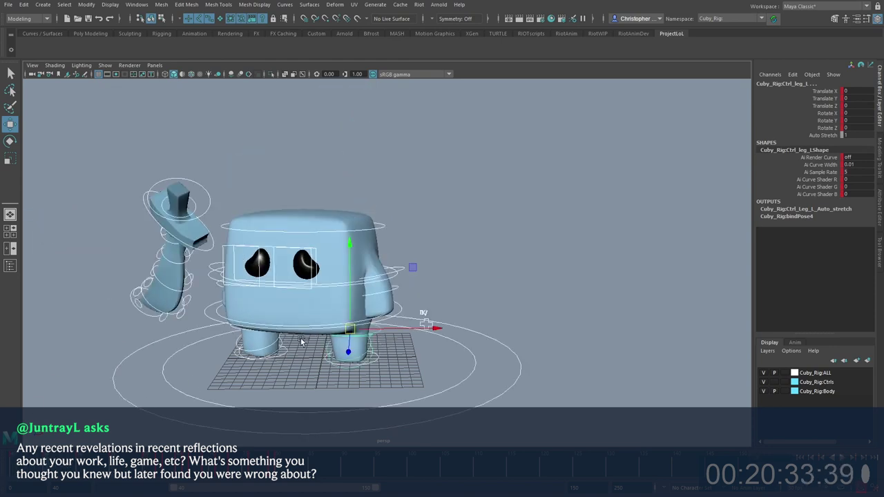
left_click(384, 322)
key("alt+v")
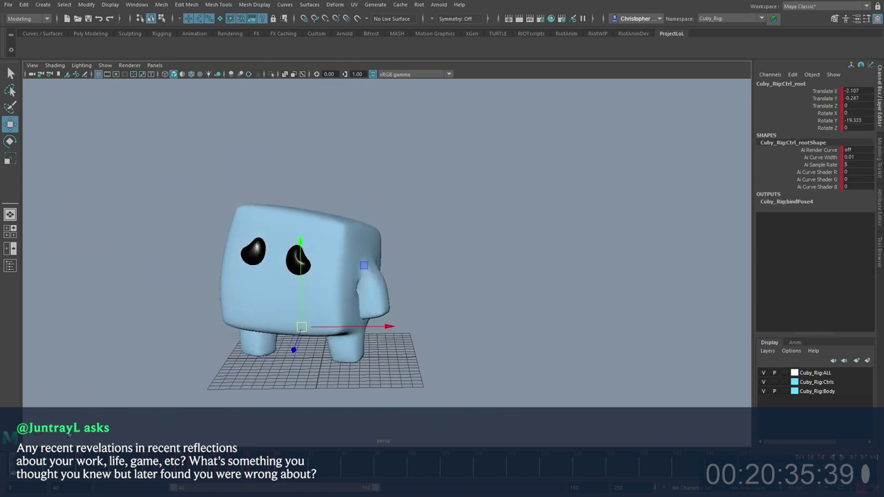
left_click_drag(338, 326, 336, 327)
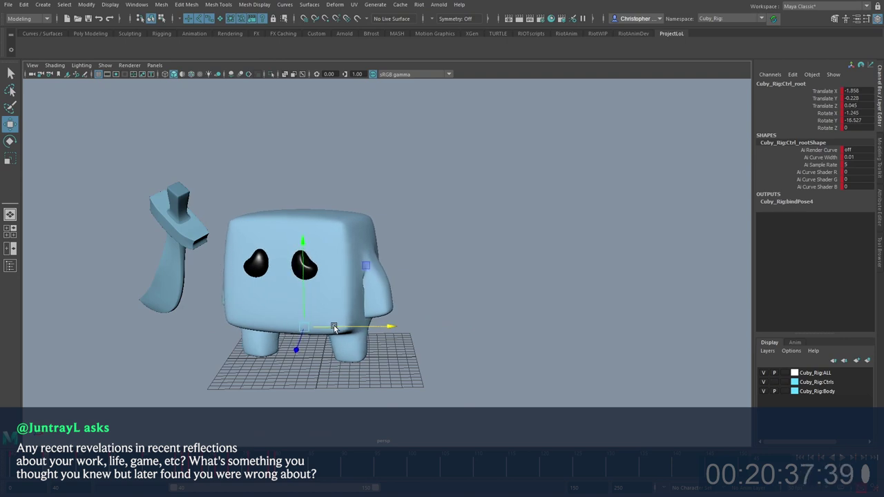
key("alt+v")
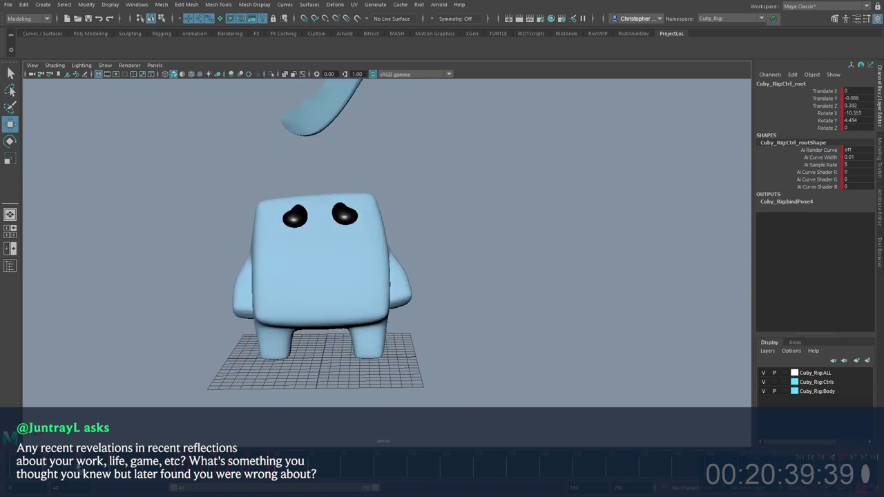
key("alt+v")
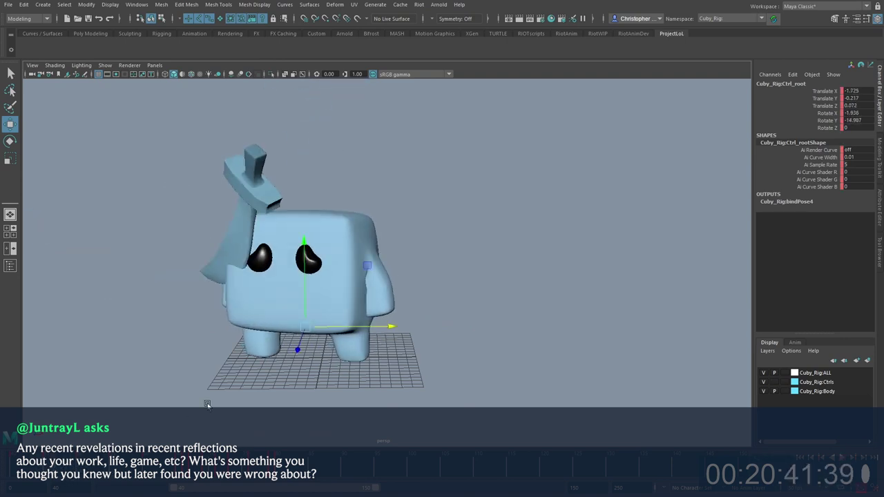
Step: Retime the left foot control's step so the foot plants ahead of the body and right foot
left_click(276, 361)
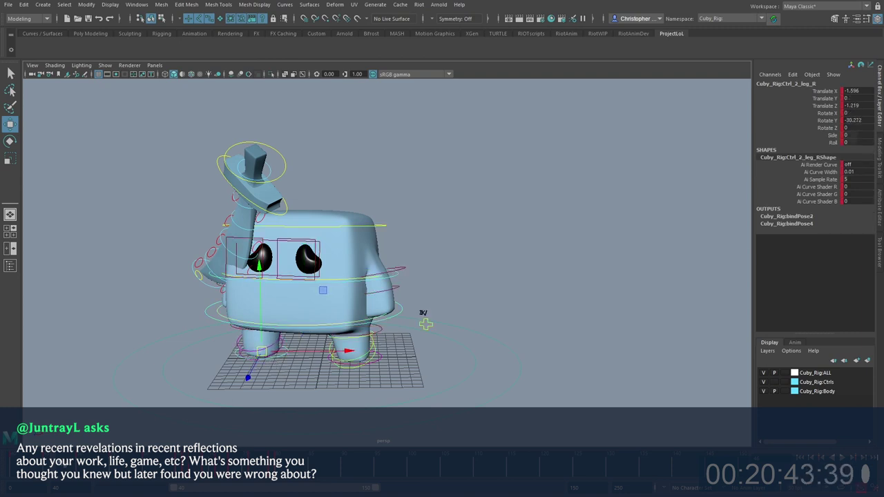
left_click_drag(67, 464, 46, 466)
key(".")
left_click(375, 360)
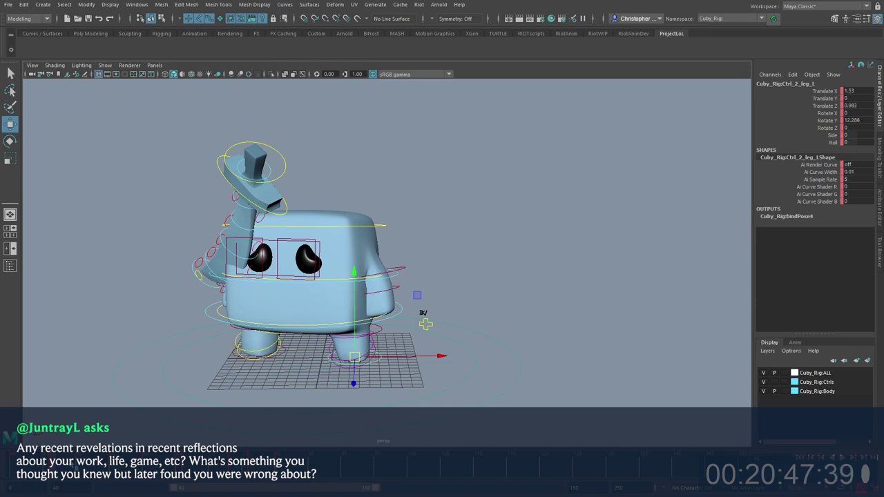
key(".")
key(".")
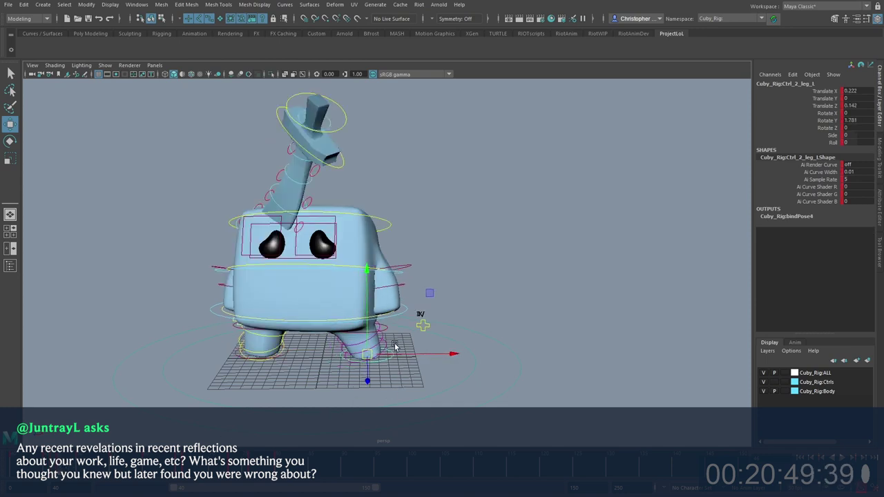
Step: Rotate the left foot control around Y where it plants and play back the step
key("e")
key(".")
key(".")
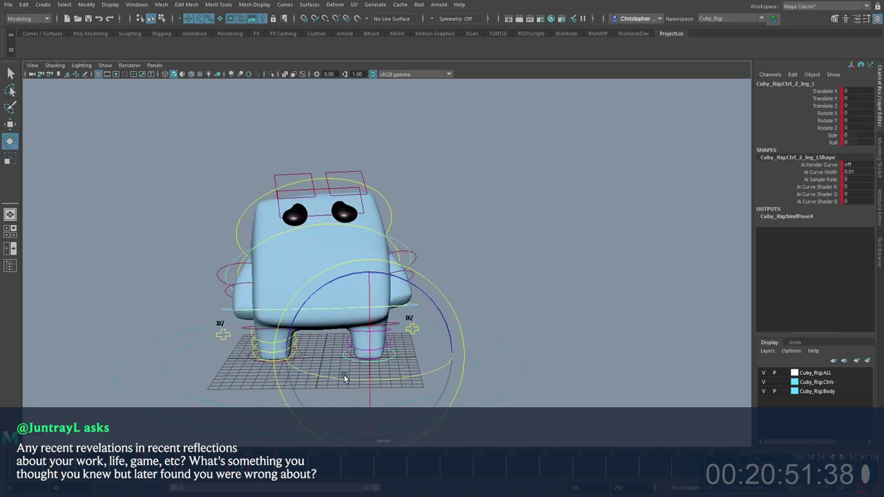
left_click_drag(344, 375, 380, 384)
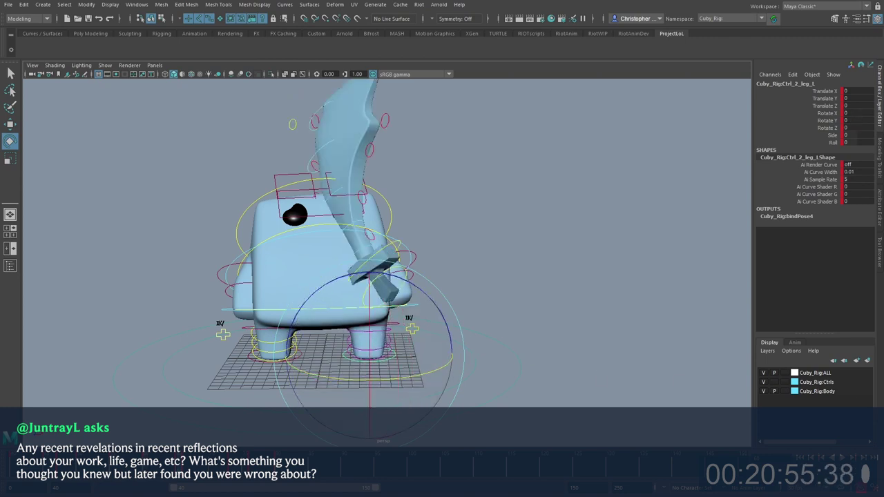
key(".")
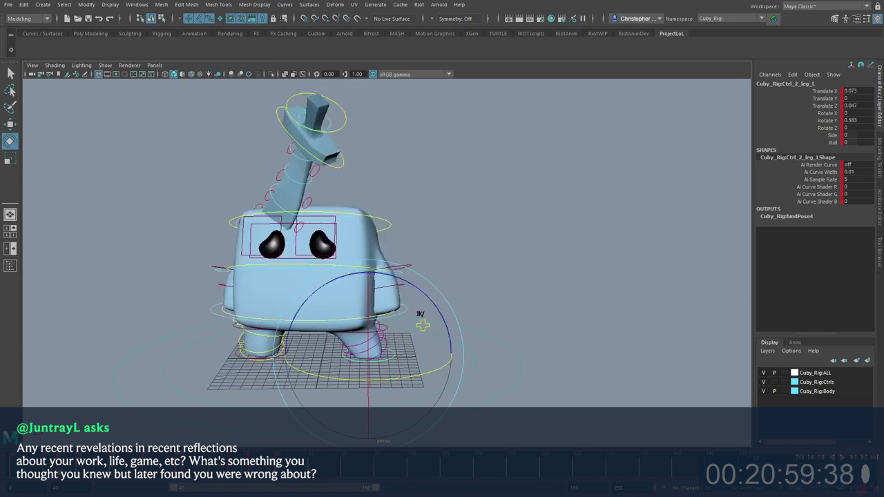
key("alt+v")
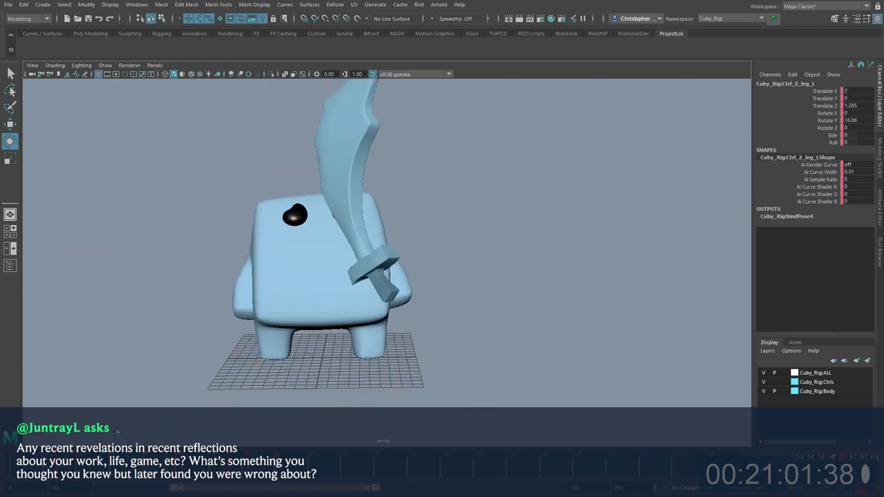
key("alt+v")
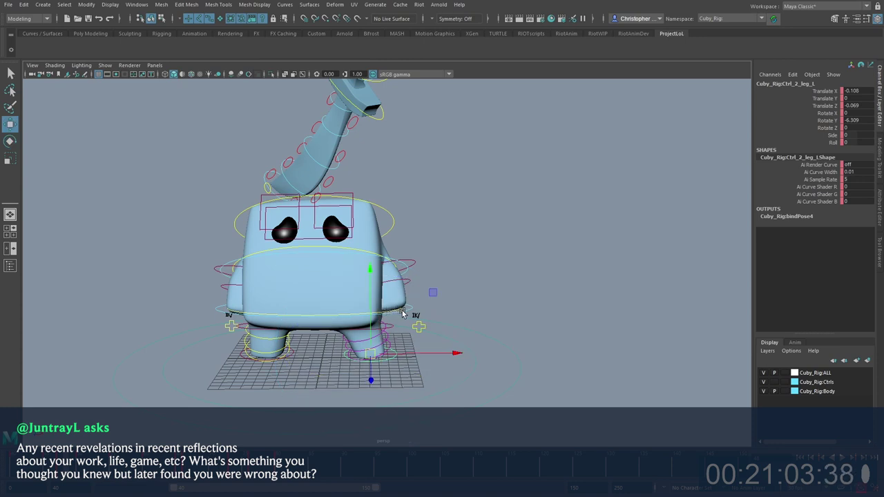
left_click(402, 314)
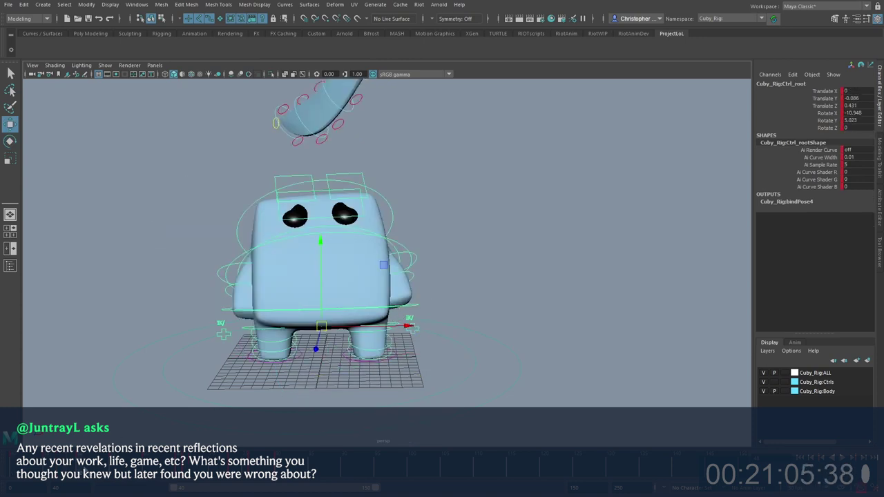
left_click_drag(85, 471, 114, 470)
key("alt+v")
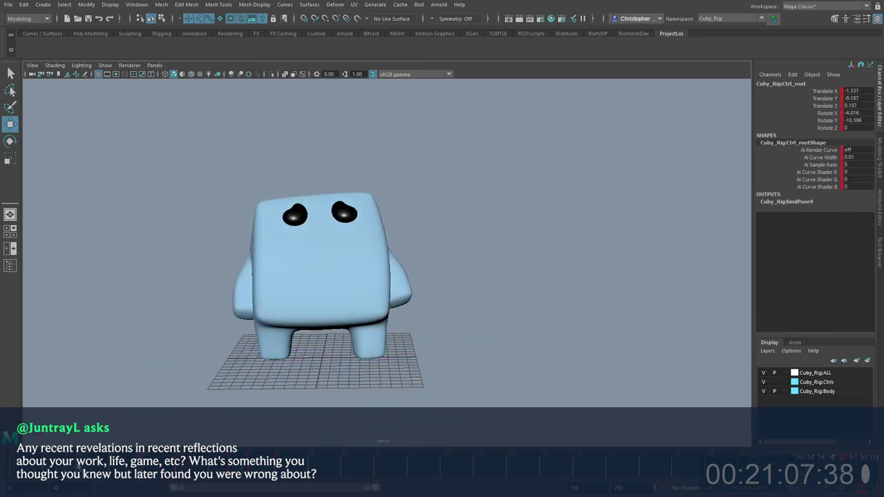
key("ctrl+z")
key("ctrl+z")
key("ctrl+z")
key("ctrl+z")
key("ctrl+z")
key("ctrl+z")
key("ctrl+z")
key("ctrl+z")
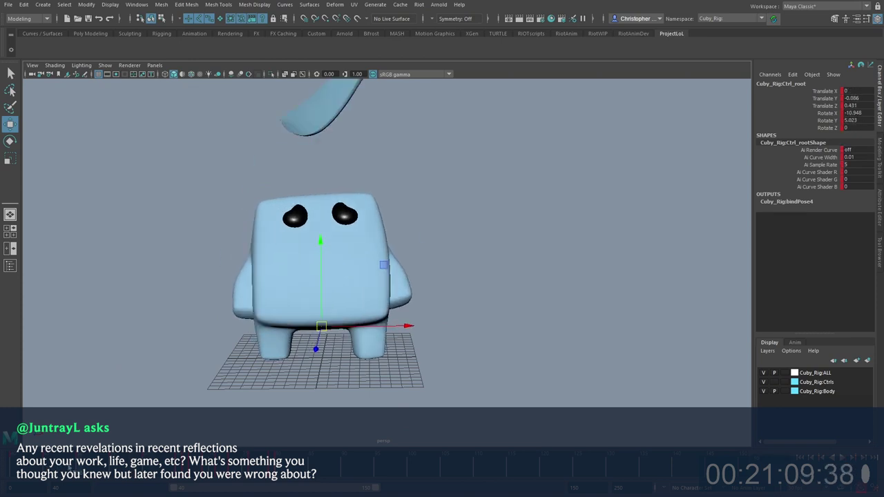
Step: Delay the right foot control's step so it follows the body's shift, and scrub through the result
mouse_move(74, 468)
left_mouse_down()
mouse_move(49, 469)
mouse_move(74, 469)
left_mouse_up()
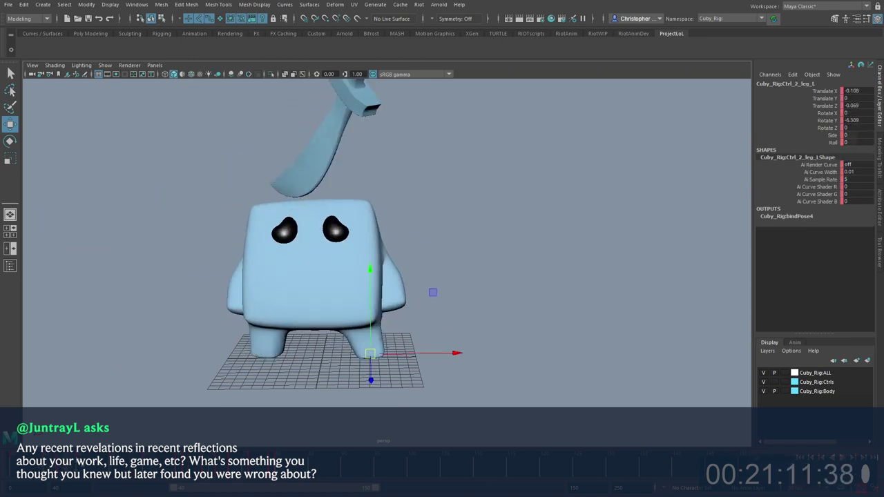
left_click(295, 355)
left_click(80, 466)
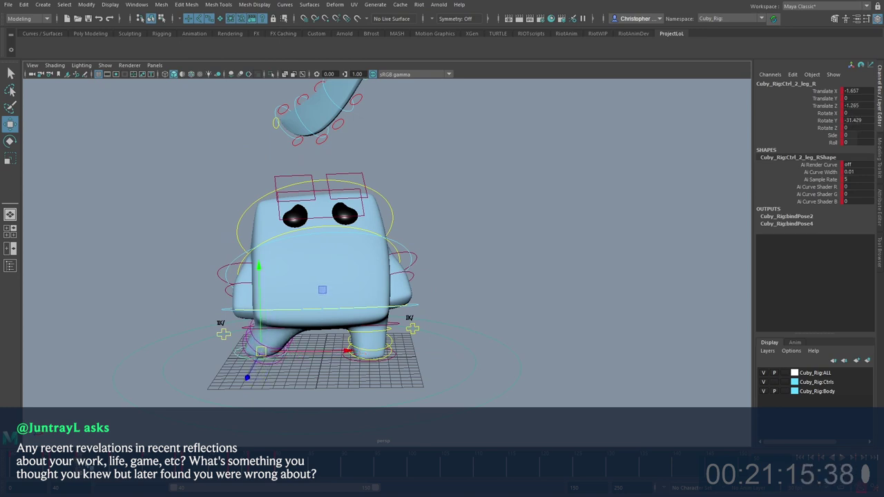
left_click_drag(89, 468, 102, 466)
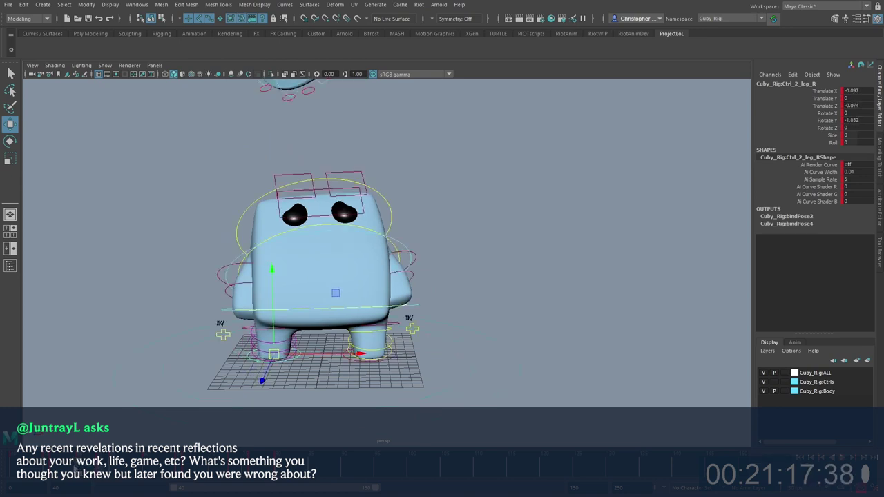
Step: Show the root control's Translate X curve in the Graph Editor and play back the motion from frame 40
left_click(450, 321)
left_click(414, 306)
key("space")
left_click(106, 293)
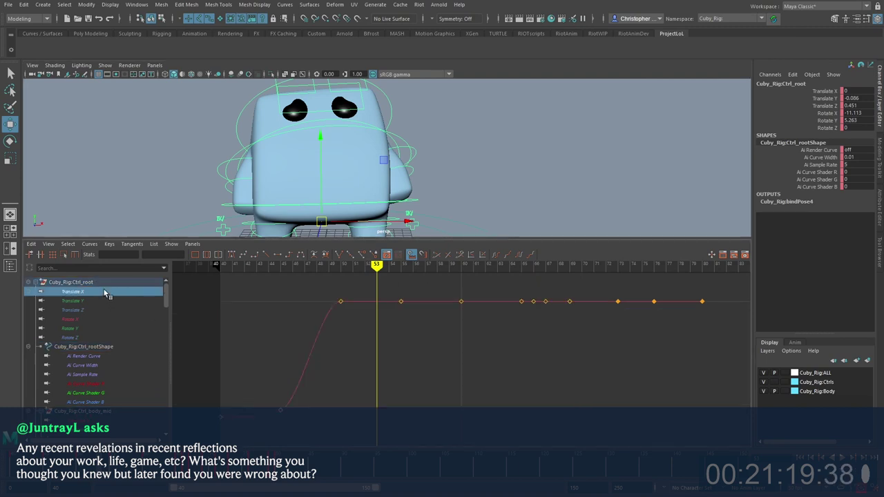
middle_click_drag(365, 365, 464, 363, "alt")
key("comma")
key("comma")
key("comma")
scroll(401, 167, "down", 4)
key("alt+1")
key("alt+v")
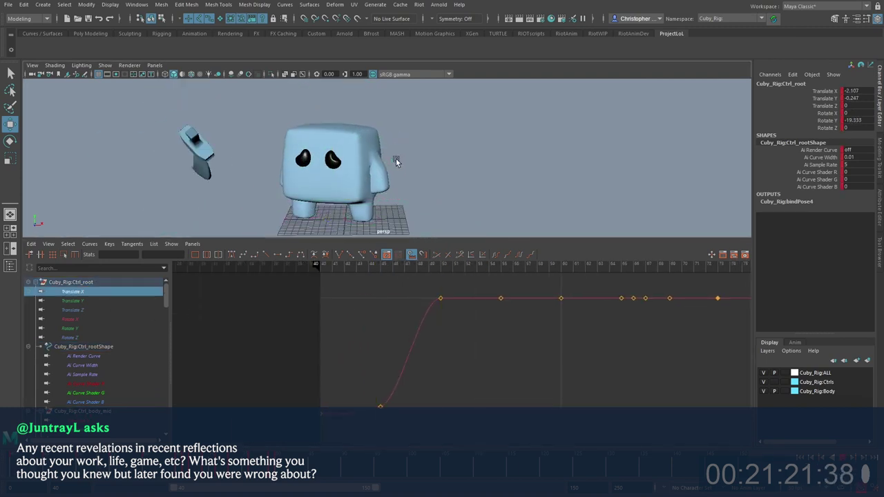
Step: Raise the root control's Translate X to about 0.093 at frame 50 and add a settling key at frame 53
key("alt+v")
key("period")
key("comma")
key("comma")
key("comma")
key("period")
key("period")
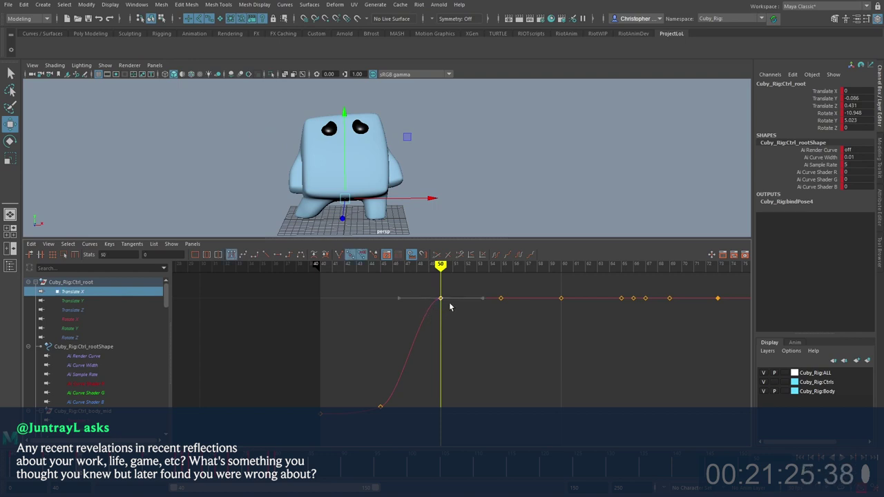
middle_click_drag(448, 304, 451, 290)
left_click_drag(451, 294, 425, 322)
key("ctrl+z")
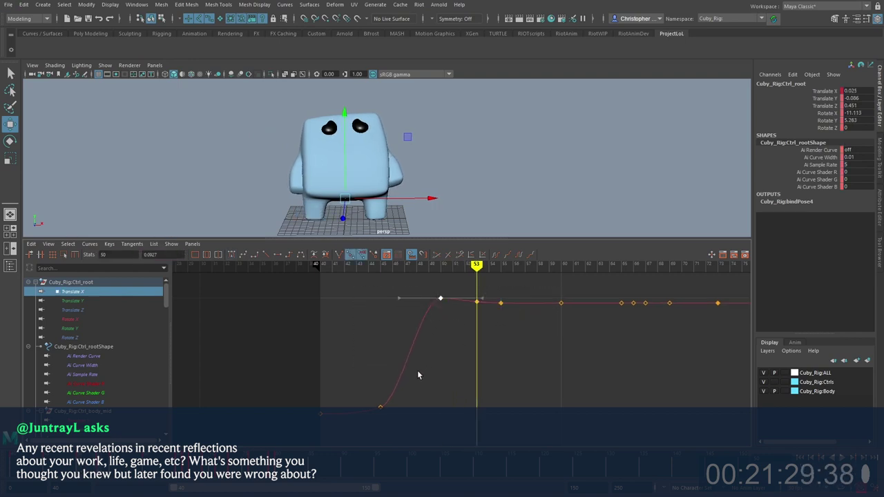
Step: Key the root control's Translate X at about -2.256 on frame 43 and -2.176 on frame 45, and play back the motion
key("comma")
key("comma")
key("alt+comma")
key("alt+comma")
left_click_drag(352, 389, 395, 425)
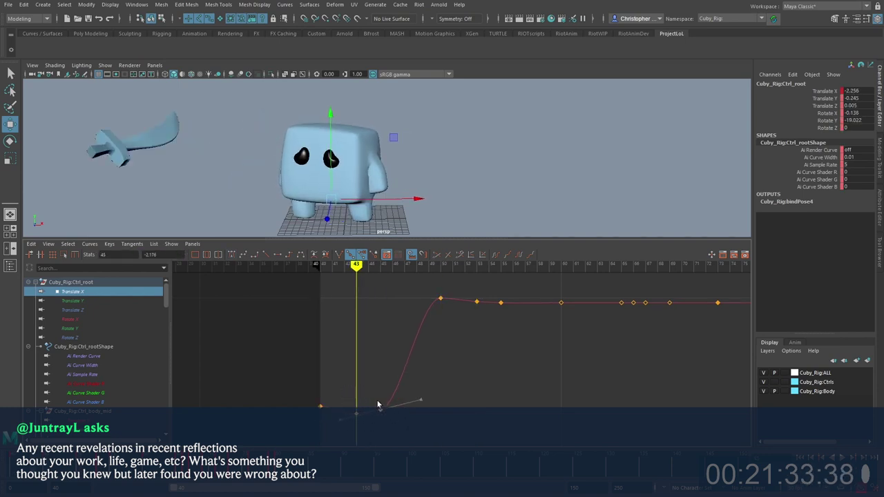
key("alt+v")
key("alt+v")
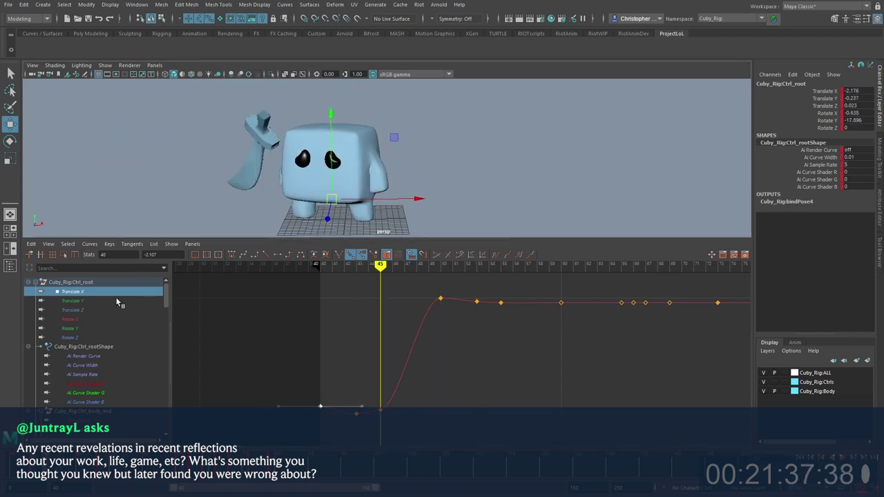
Step: Lower the root control's Translate Y key at frame 45 to about -0.815 in the Graph Editor
left_click(119, 302)
key("a")
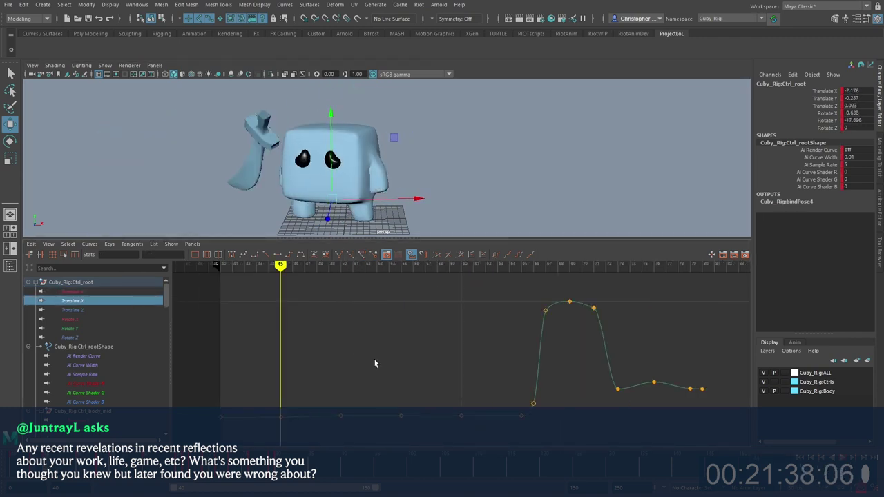
key("period")
middle_click_drag(313, 382, 395, 313, "alt")
right_click_drag(395, 313, 387, 394, "alt+shift")
middle_click_drag(367, 412, 413, 342, "alt")
key("comma")
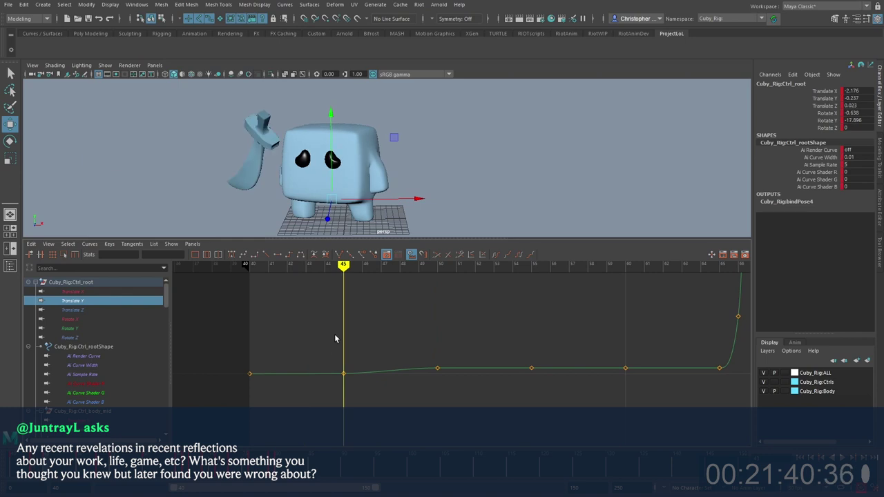
left_click_drag(334, 334, 349, 379)
middle_click_drag(347, 374, 357, 342, "alt")
mouse_move(359, 341)
middle_mouse_down("shift")
mouse_move(362, 373)
mouse_move(369, 331)
mouse_move(369, 345)
middle_mouse_up("shift")
key("comma")
key("period")
key("period")
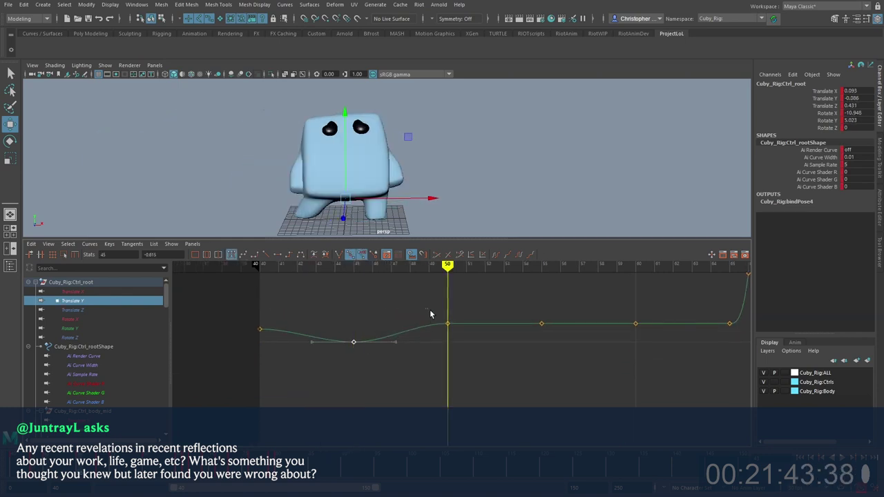
Step: Lower the root control's Translate Y key at frame 50 to about -1.187 and step through the surrounding frames
middle_click_drag(452, 329, 444, 362, "shift")
key("period")
key("period")
key("comma")
key("comma")
key("period")
key("comma")
key("alt+period")
key("alt+period")
key("alt+period")
key("alt+comma")
Step: Shape a Translate X overshoot on the root control, about 0.488 at frame 52 and 0.122 at frame 55
left_click(113, 292)
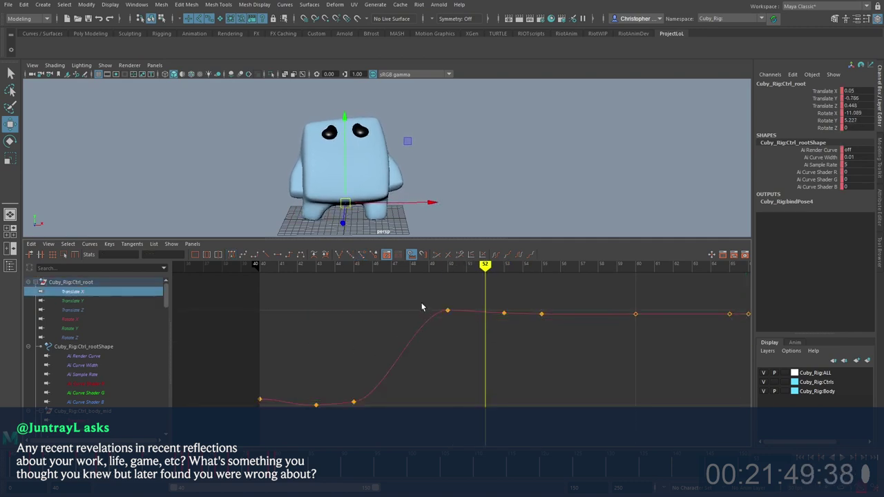
key("f")
middle_click_drag(475, 308, 460, 359, "alt")
right_click_drag(460, 360, 495, 325, "alt+shift")
middle_click_drag(461, 372, 473, 280, "shift")
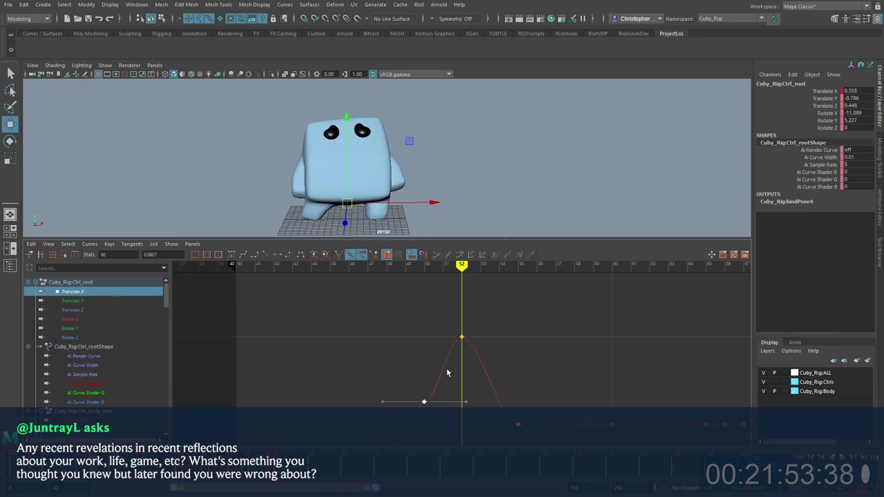
key("period")
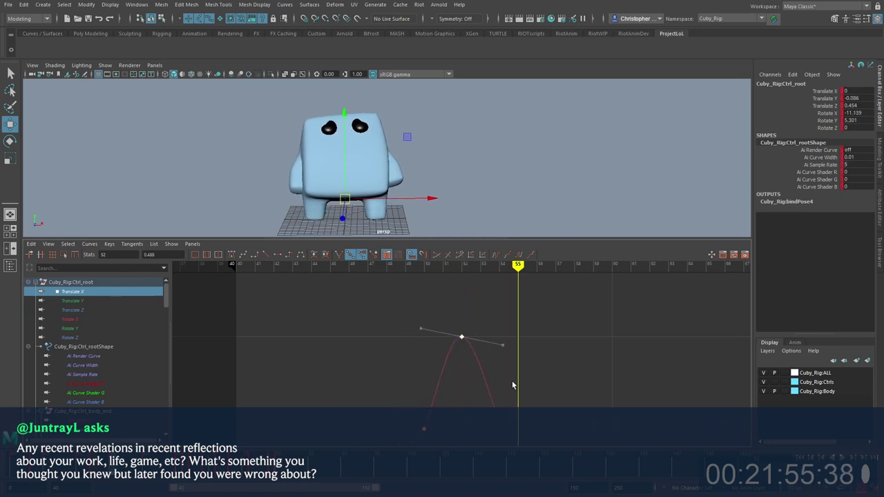
middle_click_drag(533, 396, 502, 350, "alt")
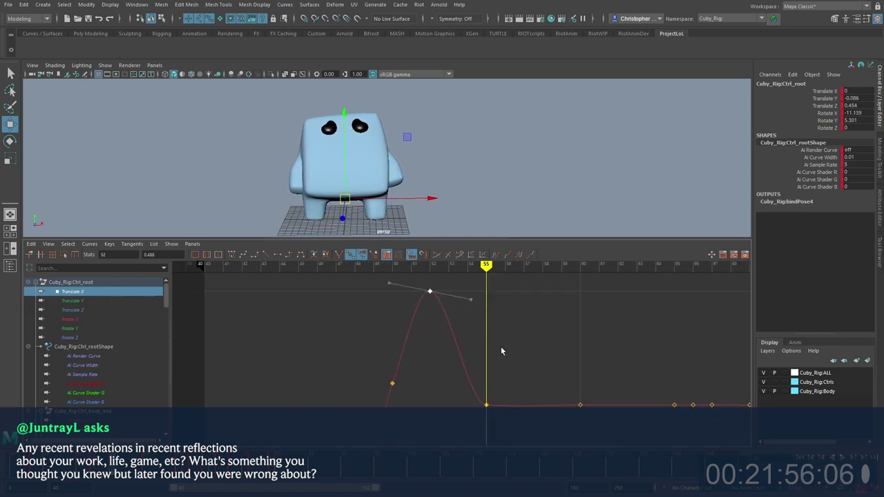
left_click_drag(474, 417, 513, 381)
middle_click_drag(513, 381, 523, 340, "shift")
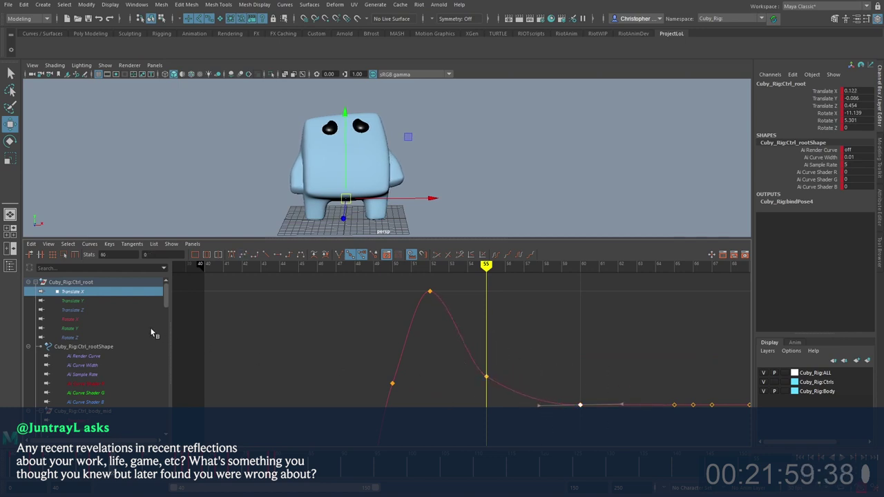
Step: Play back the motion and shift the root's Translate Y dip and rebound keys earlier, to frames 48 and 53
left_click(113, 300)
key("f")
left_click_drag(125, 472, 16, 472)
key("alt+v")
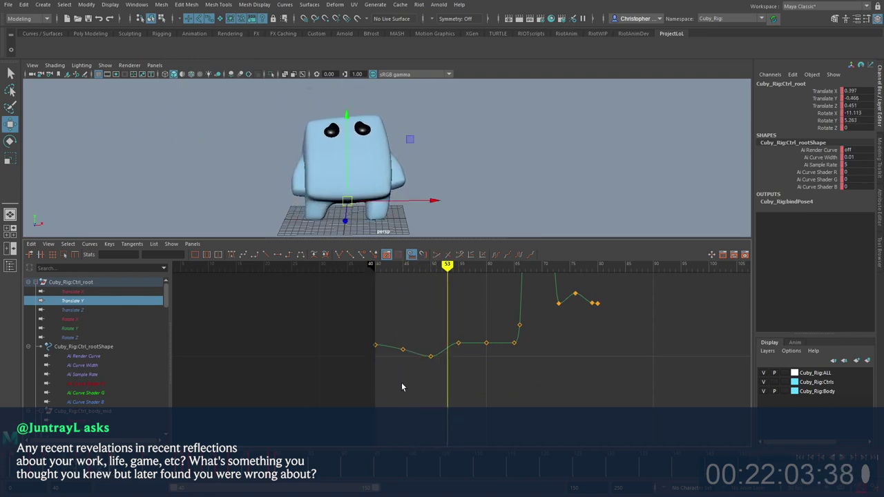
scroll(402, 384, "up", 3)
left_click_drag(411, 325, 416, 334)
middle_click_drag(444, 356, 420, 371)
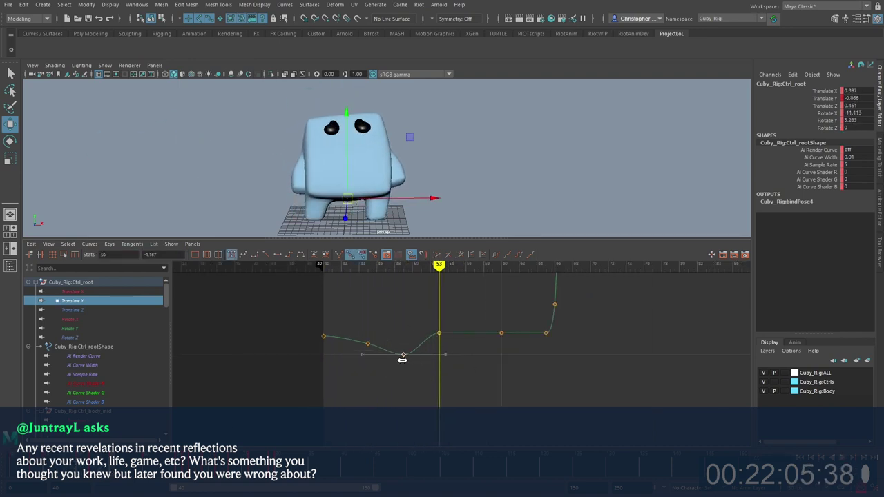
Step: Lower the root's Translate Y key at frame 60 to about -0.458, move it to frame 59, and play back
key("period")
left_click_drag(447, 313, 428, 358)
right_click_drag(429, 304, 444, 305, "alt+shift")
key("period")
left_click_drag(477, 309, 514, 352)
middle_click_drag(529, 307, 502, 351, "alt")
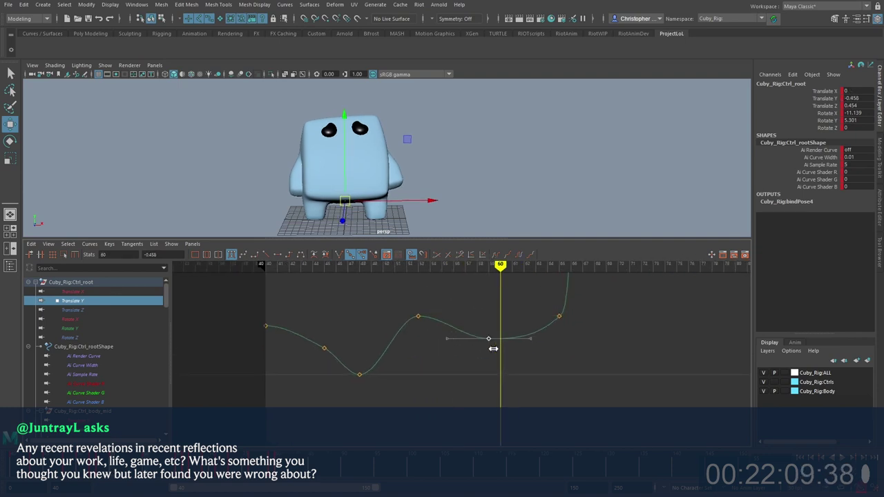
key("alt+v")
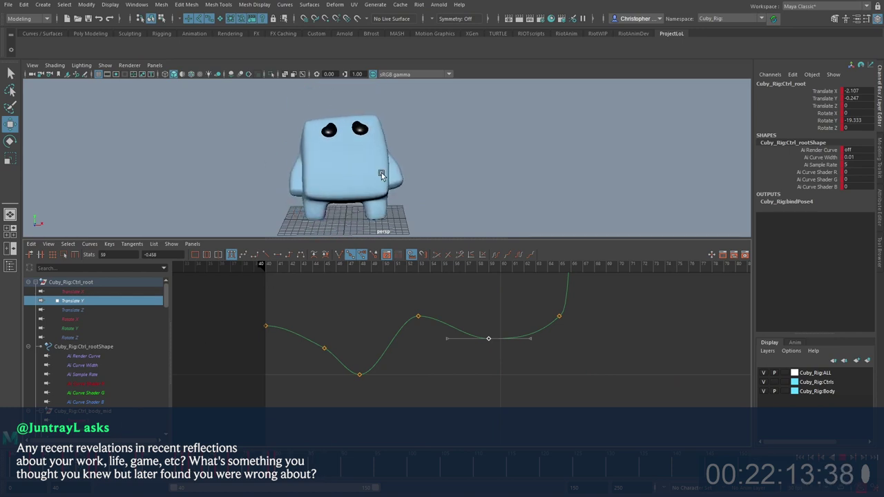
Step: Play back the motion in the enlarged viewport and examine the left arm and upper body controls
key("space")
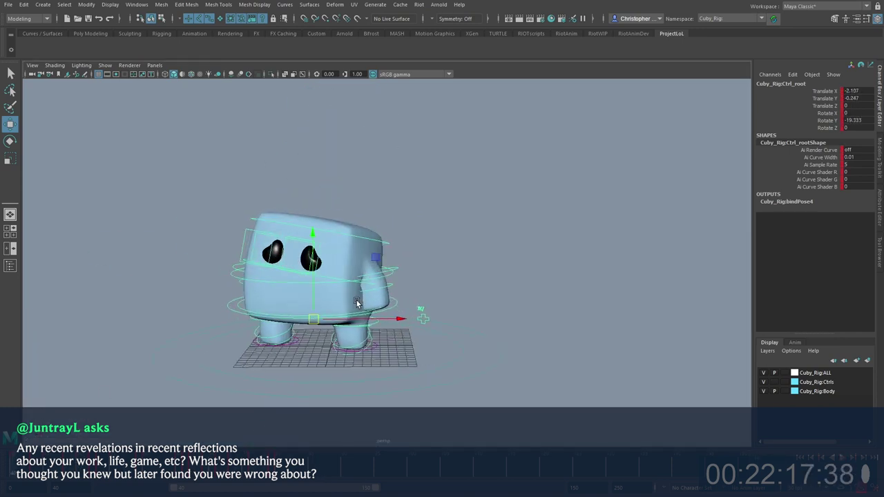
left_click(391, 289)
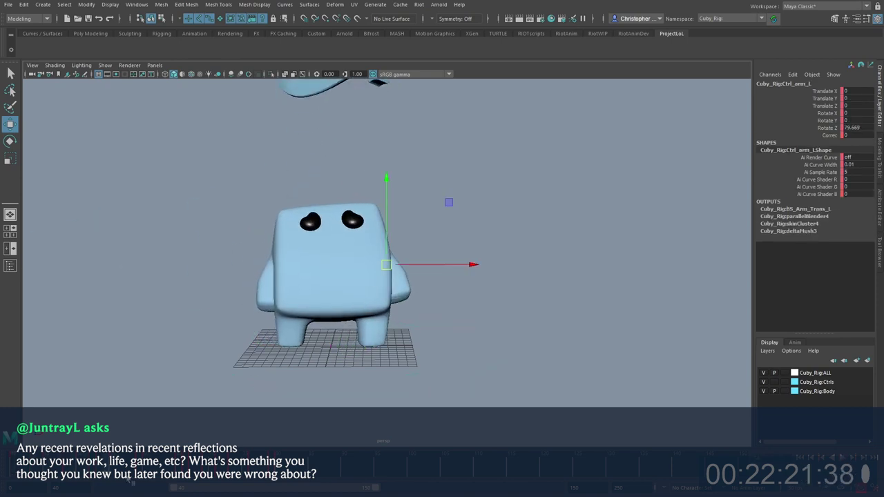
key("alt+v")
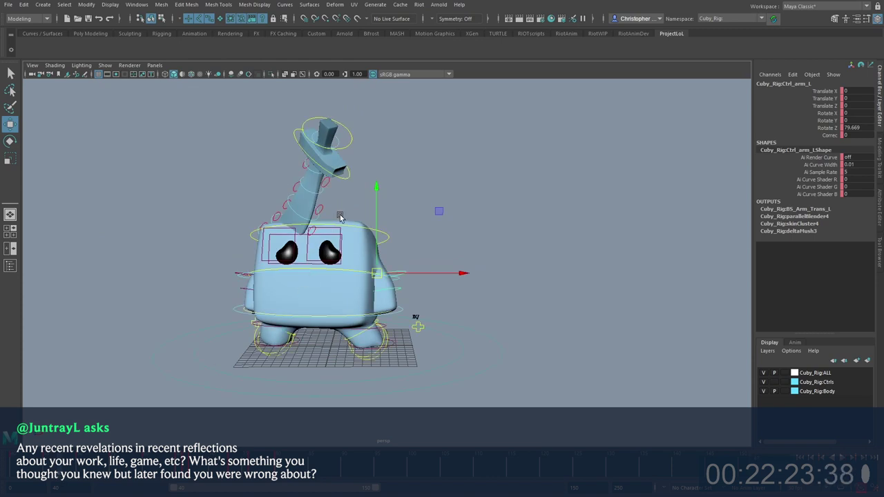
left_click(353, 228)
left_click(337, 270)
key("alt+v")
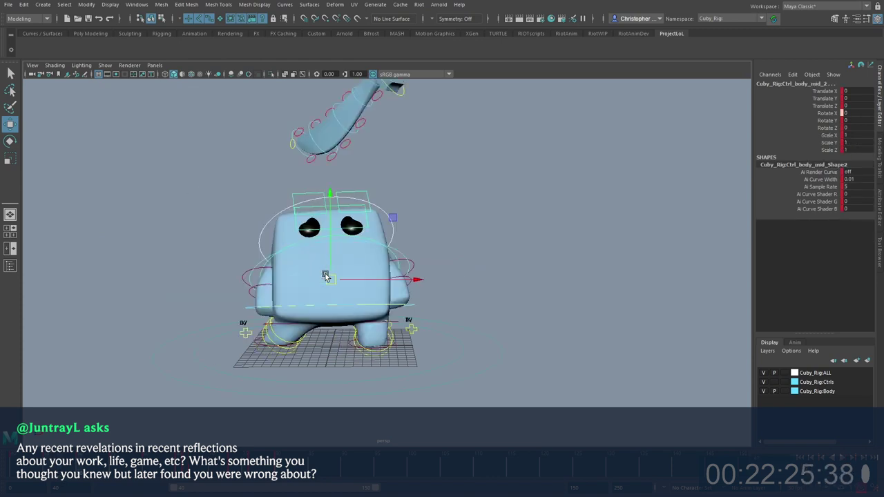
key("Escape")
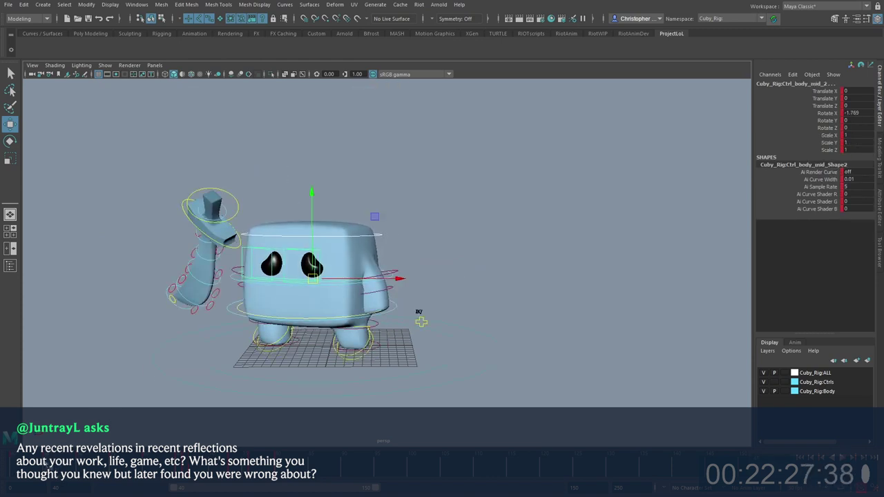
key("alt+v")
key("Escape")
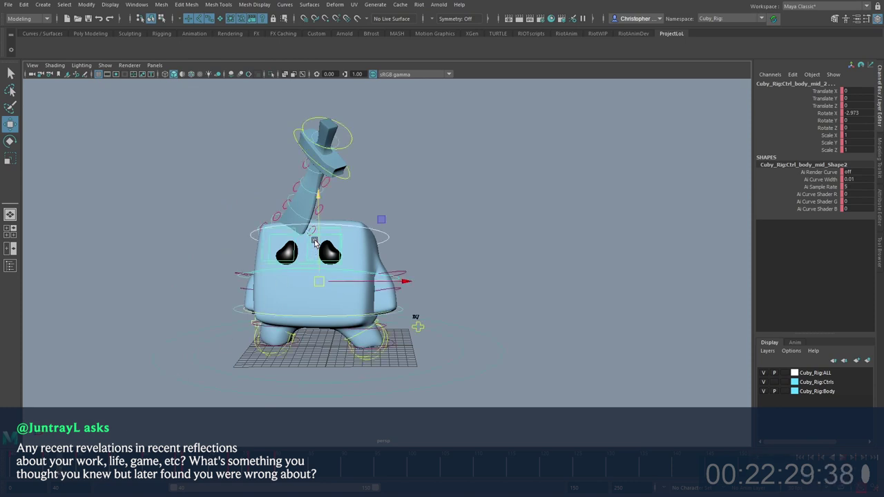
Step: Lower and rotate the upper body control to squash the character in the crouched pose before the turn
key("e")
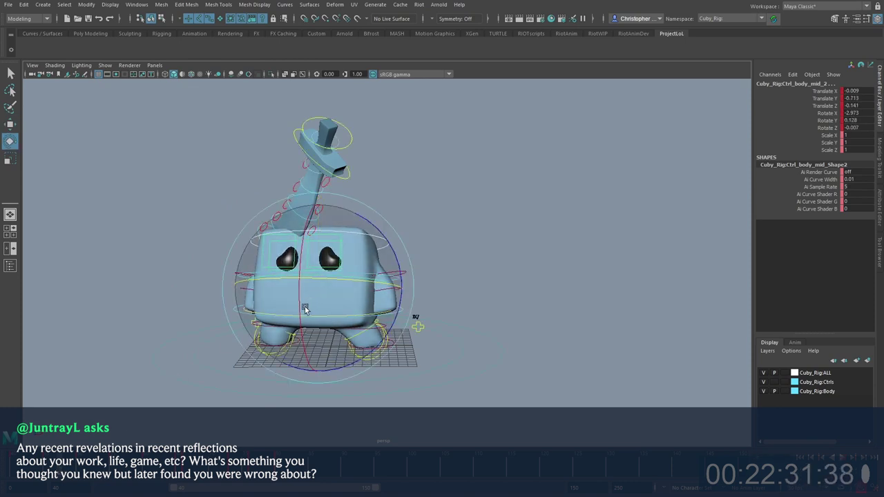
key("alt+period")
key("alt+period")
key("w")
left_click_drag(321, 247, 321, 252)
key("e")
left_click_drag(299, 288, 341, 320)
Step: Step through the frames and play back the upper body control's squash
key("alt+period")
key("alt+period")
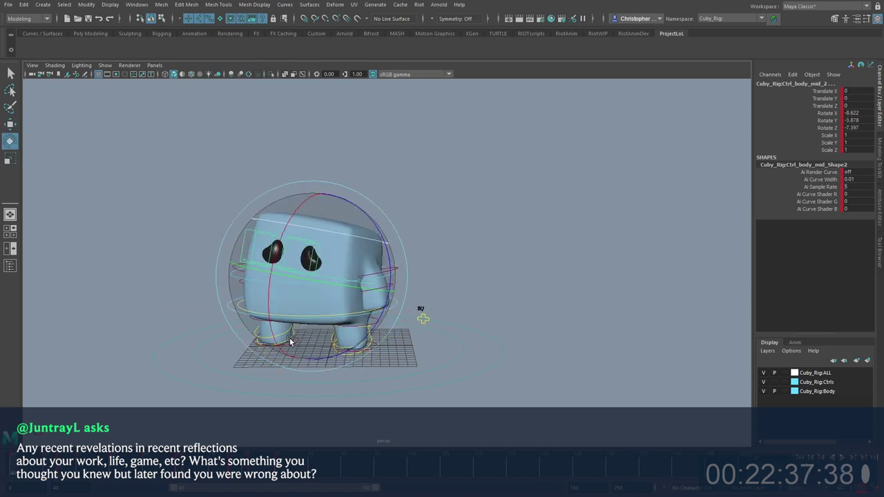
key("alt+period")
key("alt+period")
key("alt+period")
key("alt+period")
key("alt+period")
key("alt+period")
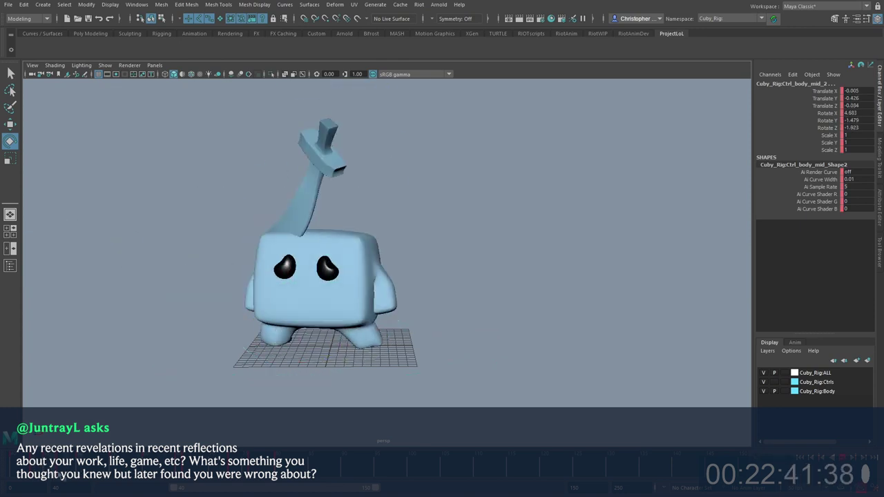
Step: Rotate the upper body control to about -15.6 in X, 5.4 in Y and 5.0 in Z on the overshoot pose
left_click_drag(76, 479, 58, 474)
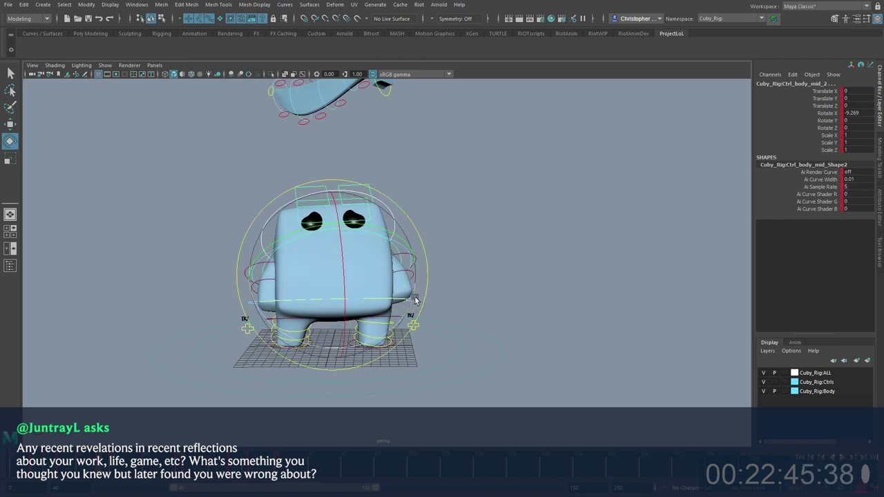
key("alt+period")
key("alt+period")
key("alt+period")
key("alt+period")
key("alt+period")
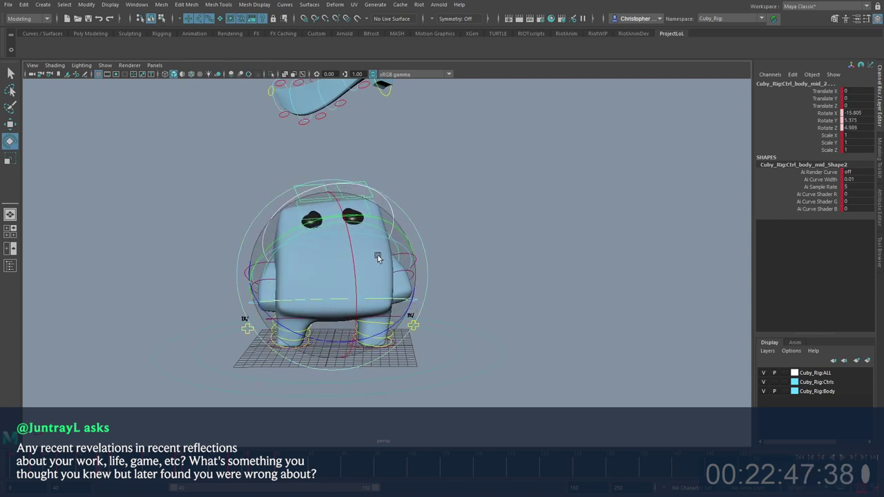
Step: Step through the body poses and play back the turn and foot steps from the front and an angled view
key("alt+period")
key("alt+period")
key("alt+period")
key("alt+period")
key("alt+period")
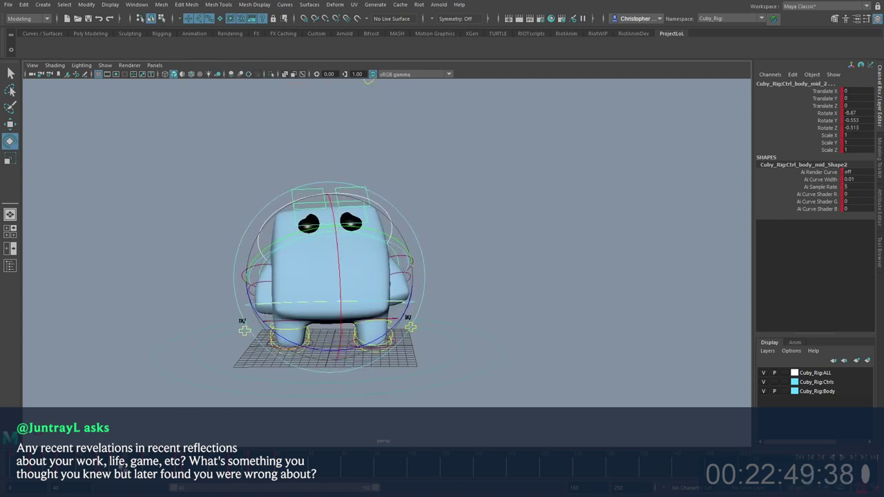
key("alt+period")
key("alt+period")
key("alt+period")
key("alt+period")
key("alt+period")
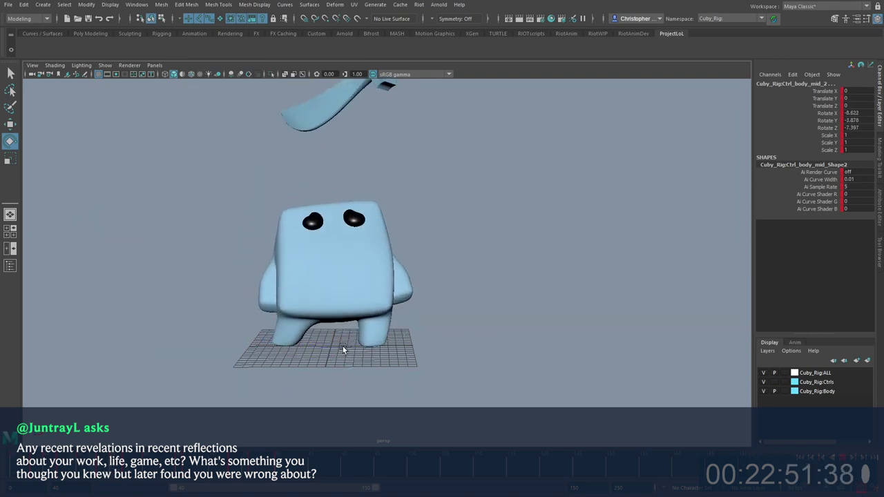
key("alt+v")
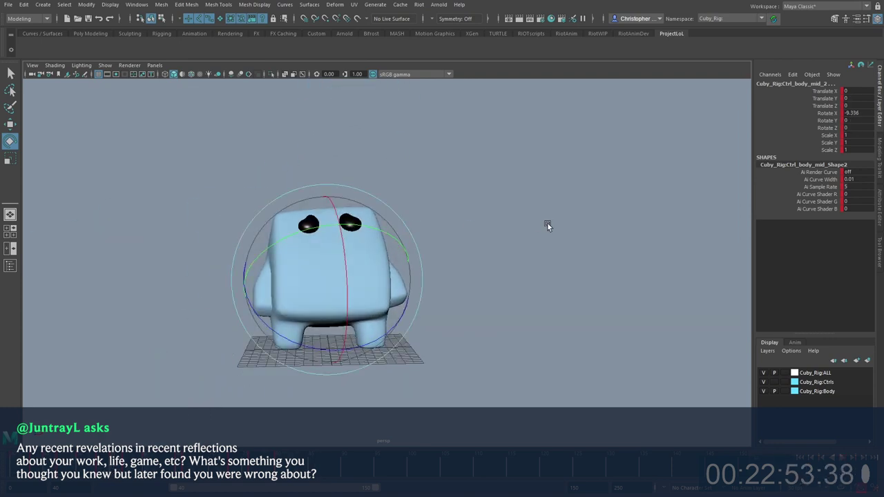
left_click(373, 335)
key("alt+v")
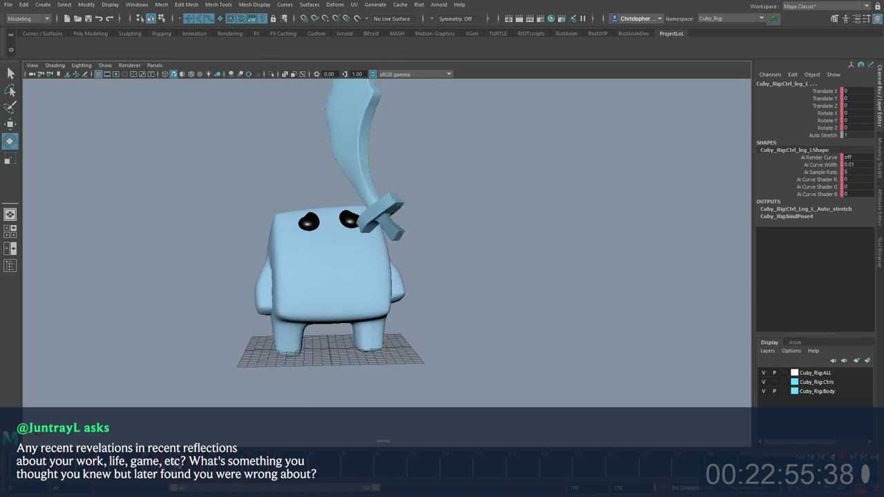
key("alt+v")
left_click_drag(335, 332, 373, 335, "alt")
Step: Apply auto tangents to all animation keys of the rig's controls and review the motion in the enlarged viewport
key("space")
key("a")
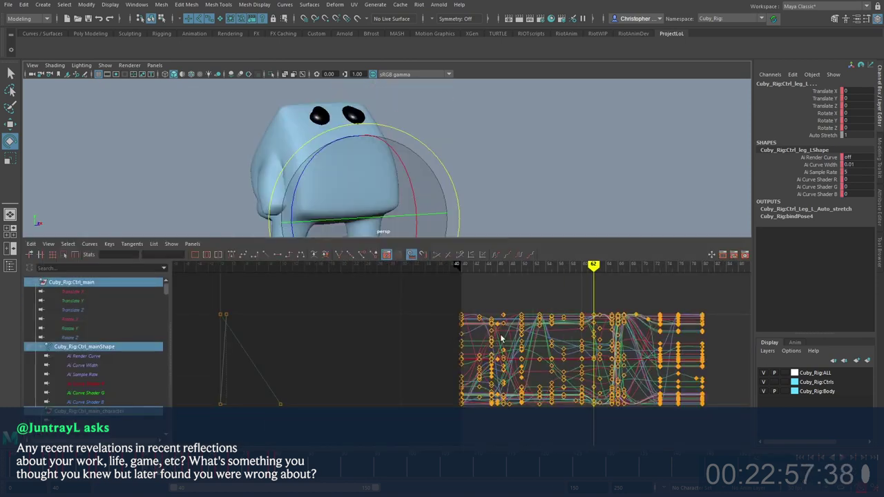
left_click(233, 256)
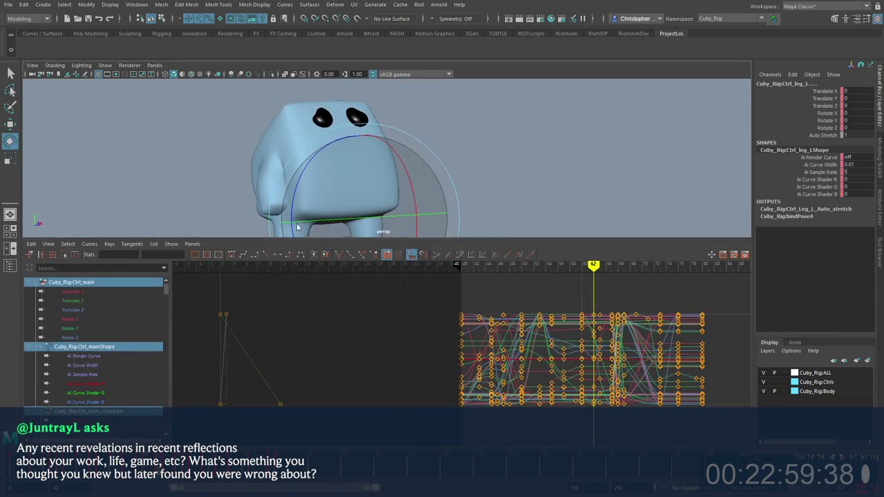
key("shift+space")
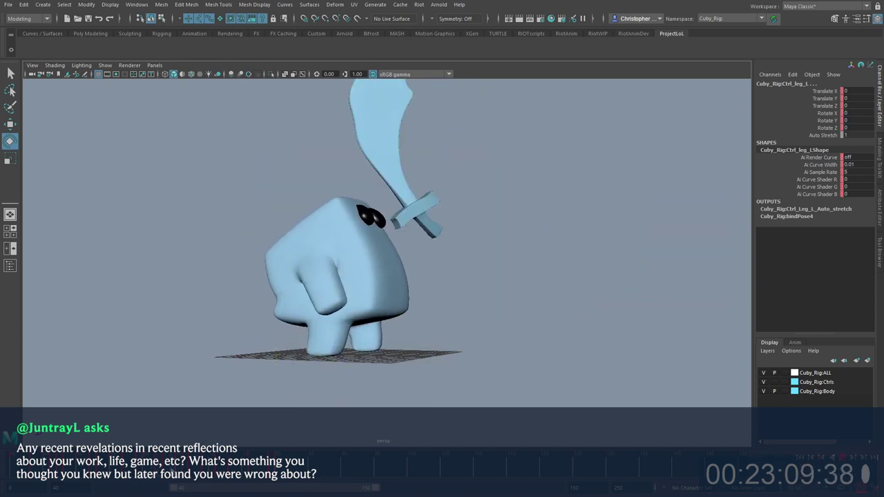
Step: Delete the rig's keys between frames 60 and 65 in the graph editor
key("space")
middle_click_drag(578, 376, 502, 366, "alt")
right_click_drag(502, 366, 563, 360, "alt+shift")
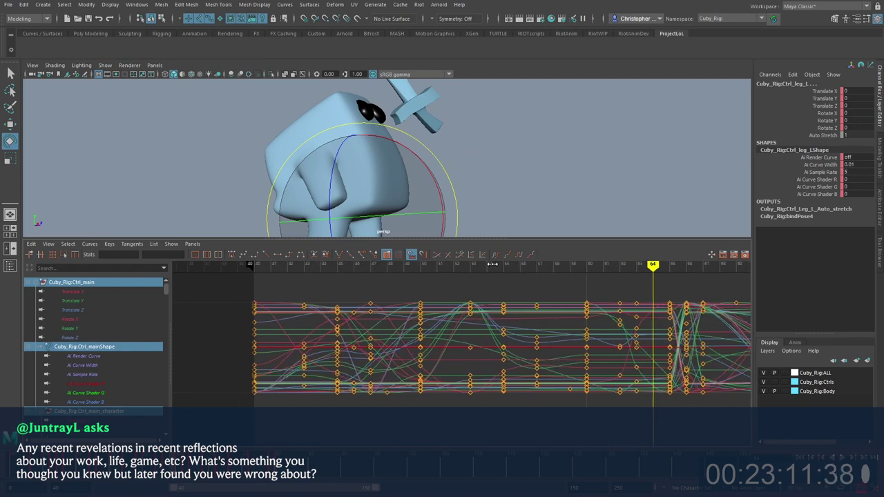
right_click_drag(494, 173, 440, 170, "alt")
key("comma")
key("comma")
key("comma")
right_click_drag(542, 144, 500, 141, "alt")
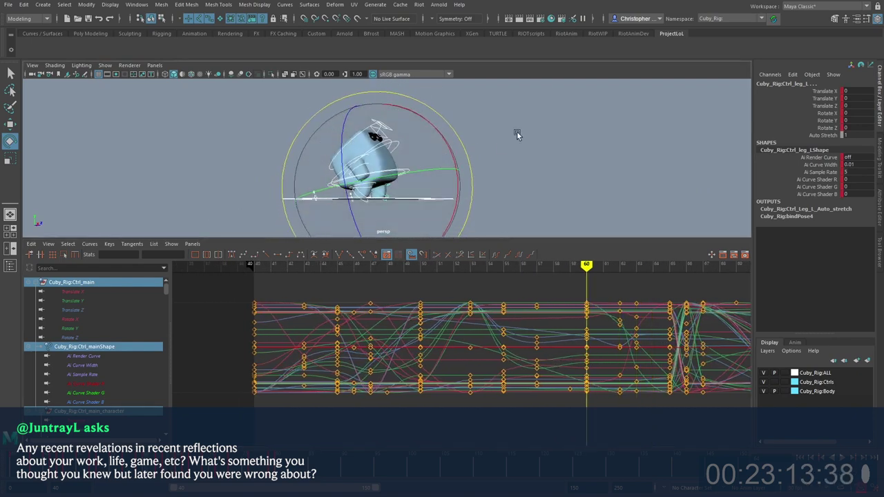
key("comma")
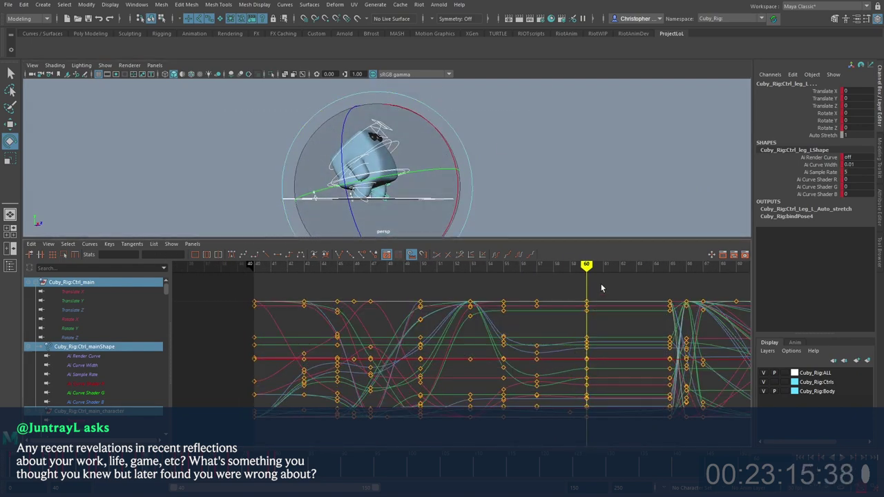
Step: Compare the neighbouring poses at frames 60 and 65, and key all of the rig's controls on frame 59
key("period")
key("comma")
key("period")
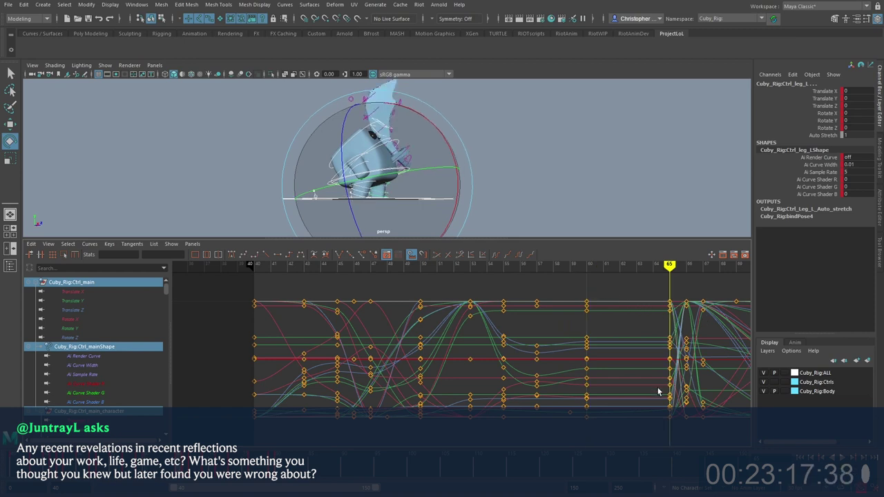
key("comma")
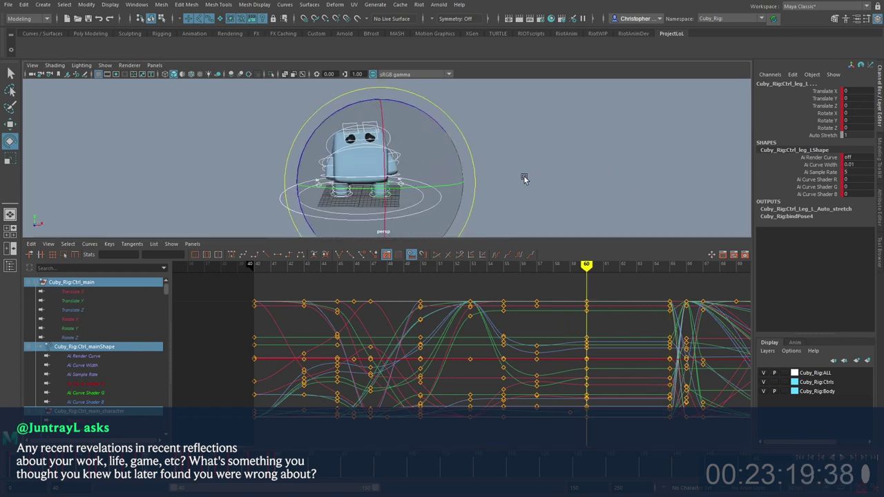
left_click_drag(525, 188, 505, 184, "alt")
key("period")
key("comma")
key("comma")
key("comma")
key("comma")
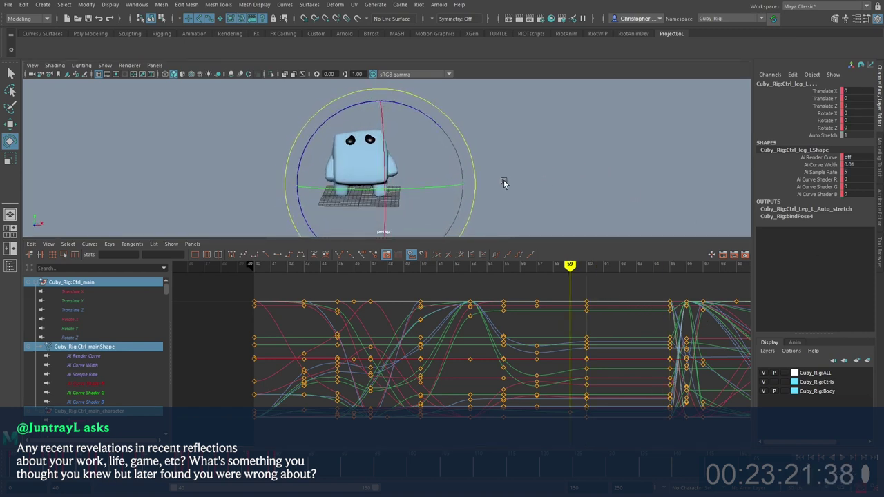
key("period")
key("period")
key("alt+period")
key("alt+comma")
key("comma")
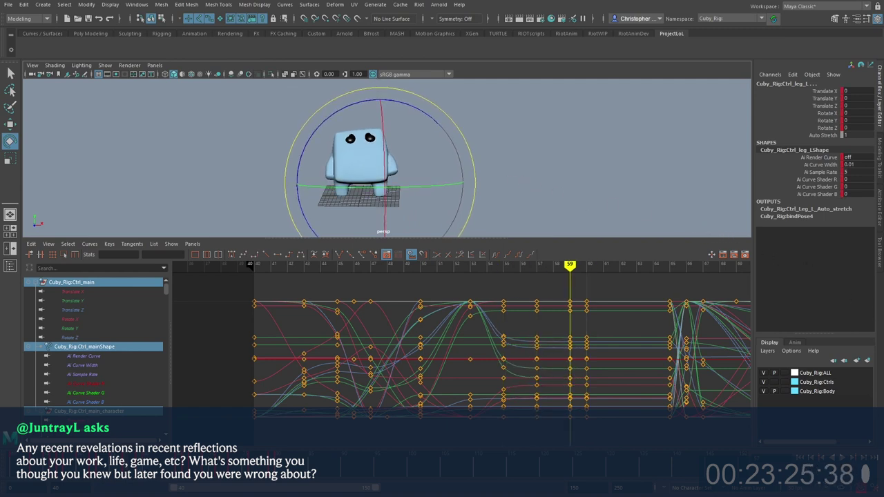
Step: Play back the motion and apply auto tangents to all keys from frame 53 to frame 65
key("alt+v")
key("alt+v")
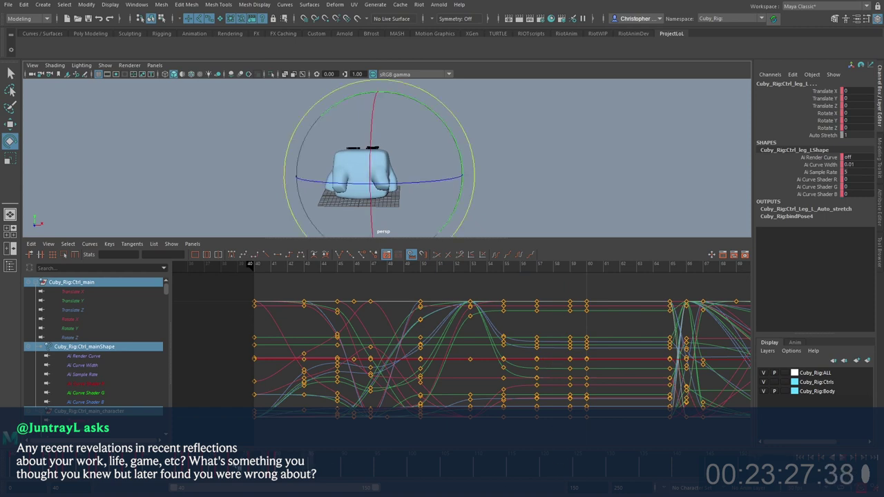
left_click_drag(197, 466, 206, 468)
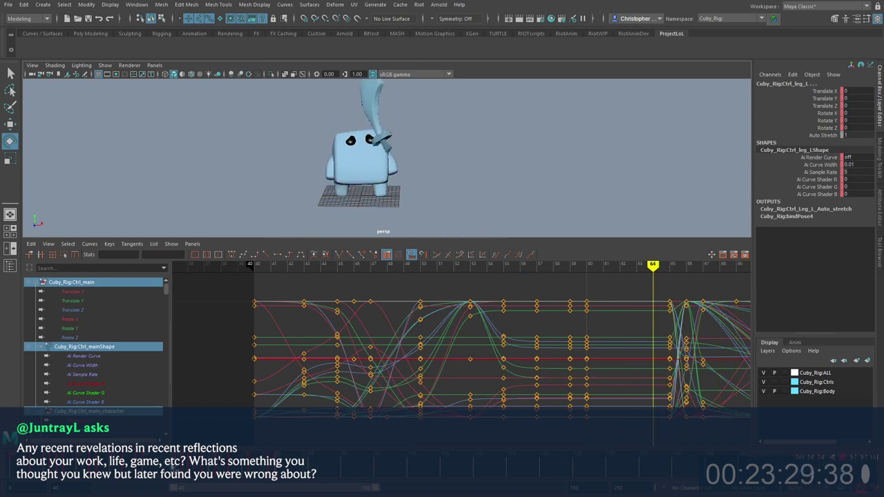
left_click_drag(674, 289, 458, 468)
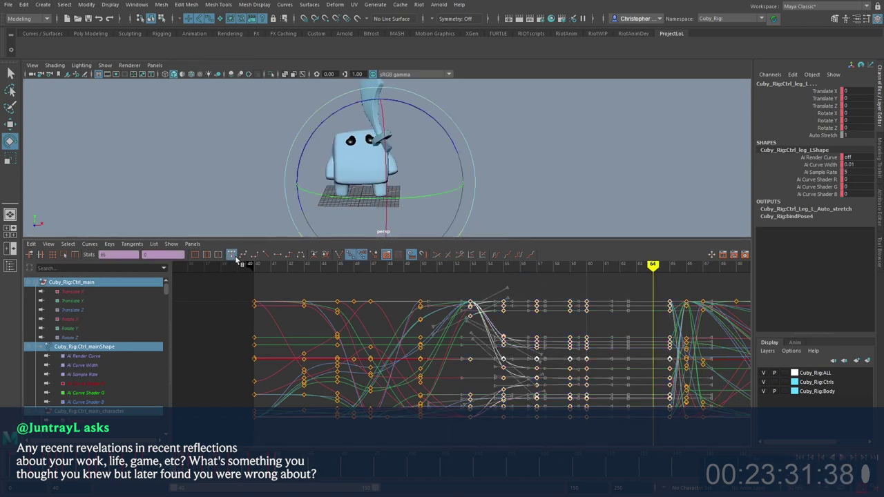
left_click_drag(172, 467, 168, 468)
Step: Step through the frames around frame 65 from an angled side view to check the pose
left_click_drag(355, 189, 414, 193, "alt")
key("comma")
key("period")
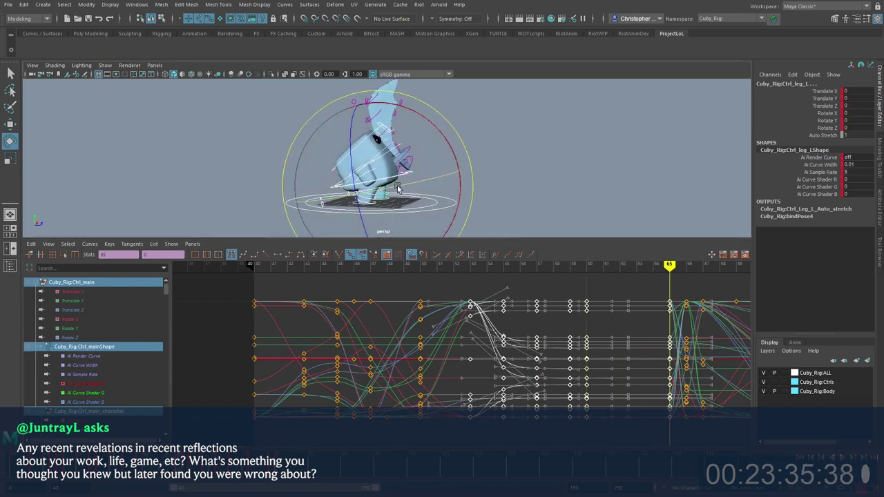
key("comma")
key("alt+period")
key("alt+period")
key("alt+period")
left_click(494, 186)
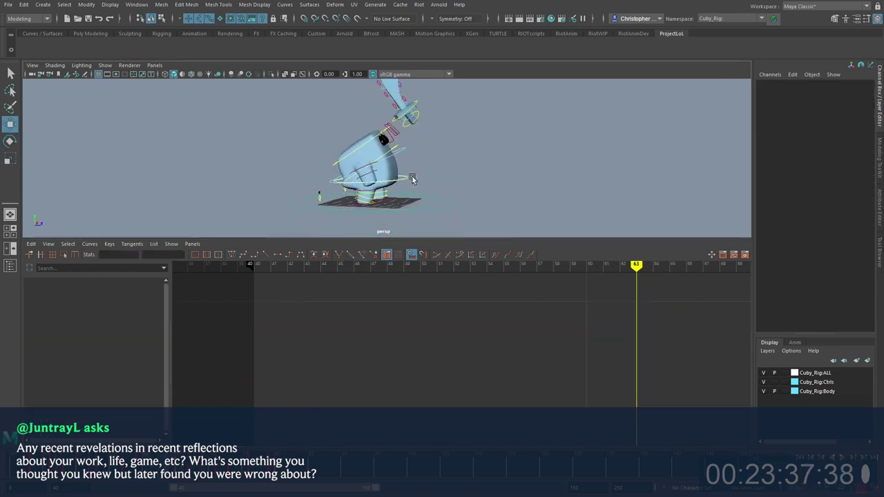
Step: Apply auto tangents to the root control's keys and play back the animation in the enlarged viewport
left_click(412, 180)
left_click(231, 254)
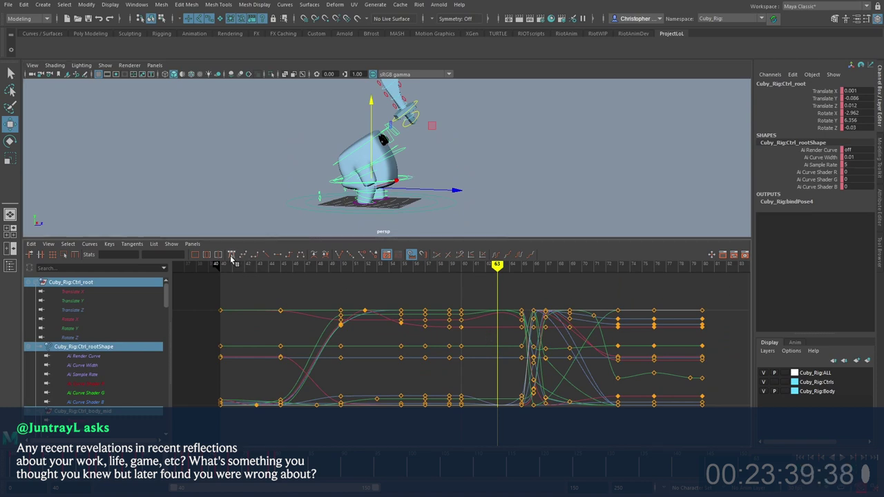
key("space")
key("alt+v")
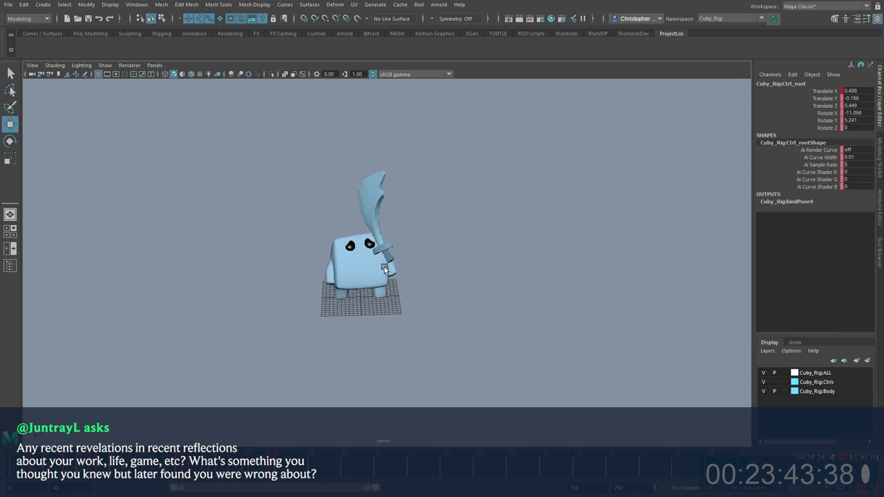
key("alt+v")
left_click(425, 52)
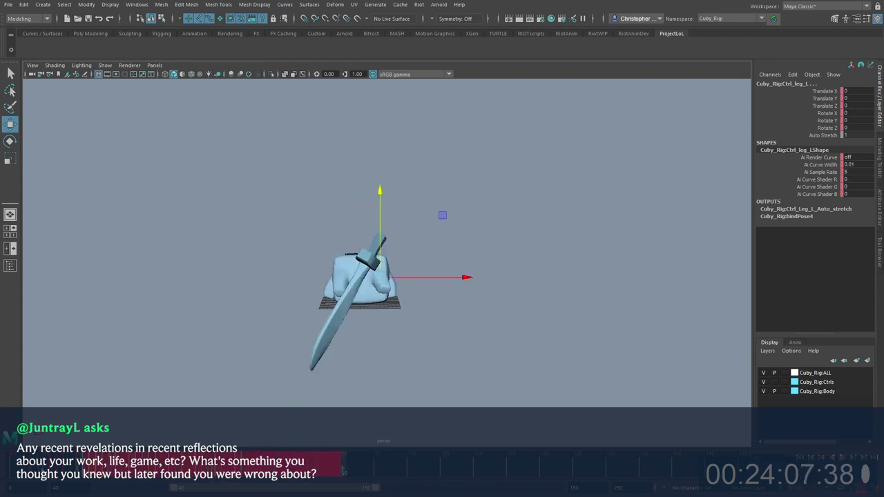
Step: Select all of the rig's controls and key them on the pose beneath the falling sword
scroll(378, 276, "up", 3)
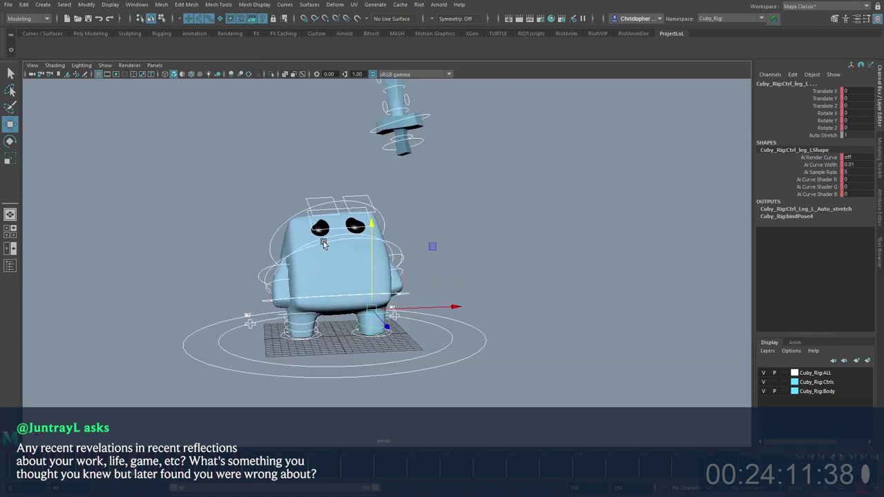
left_click(298, 297)
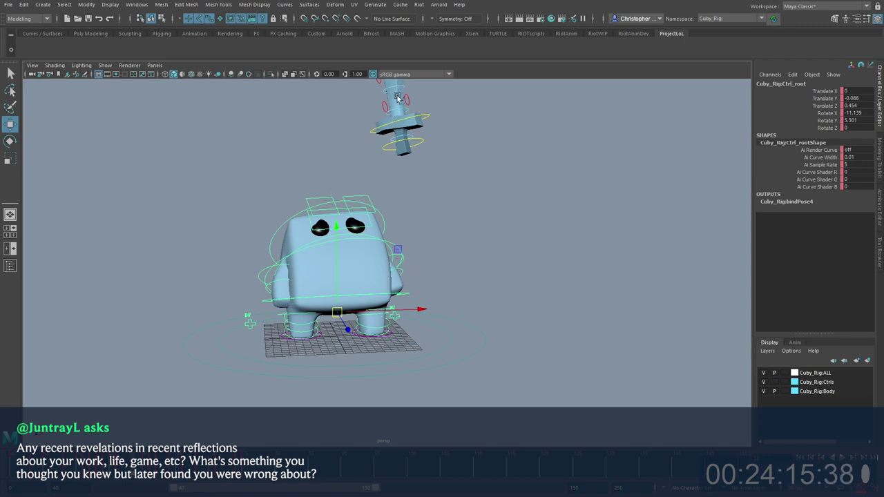
left_click_drag(399, 356, 401, 357)
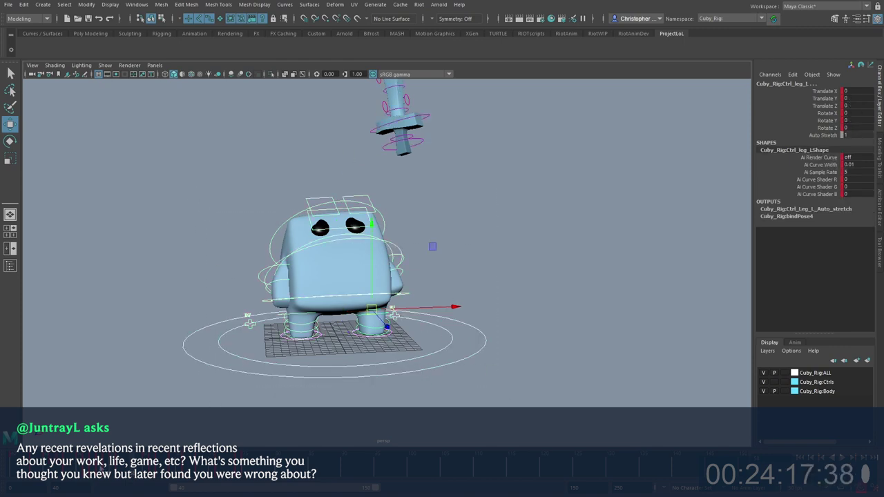
Step: Set Blink to 6.2 on both eye controls to widen the eyes
scroll(324, 252, "up", 2)
left_click(310, 198)
left_click(342, 201)
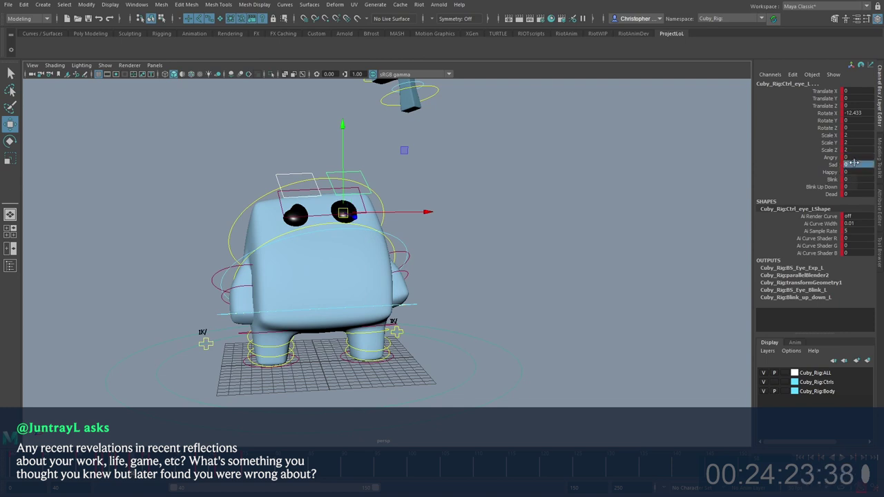
left_click_drag(499, 197, 482, 206, "alt")
middle_click_drag(482, 205, 487, 199)
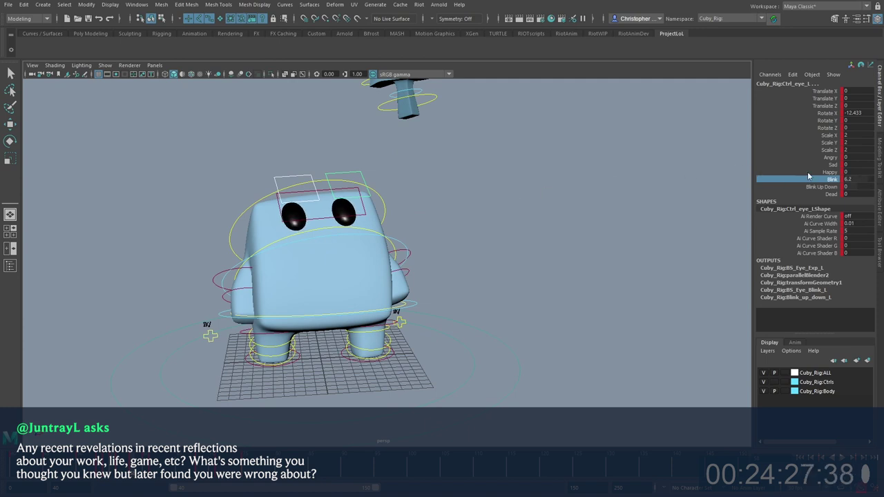
Step: Scale both eye controls to about 2.4, trying a larger size of about 3.6 and undoing it
left_click_drag(343, 216, 357, 217)
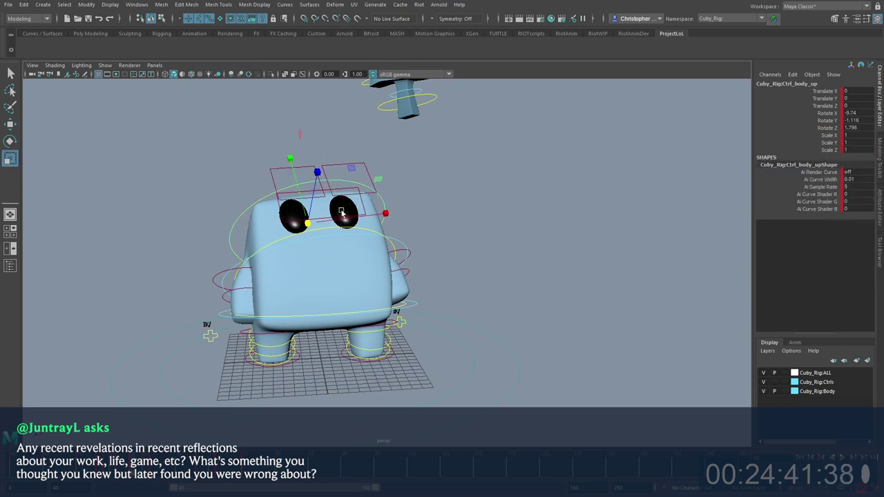
left_click_drag(343, 214, 376, 211)
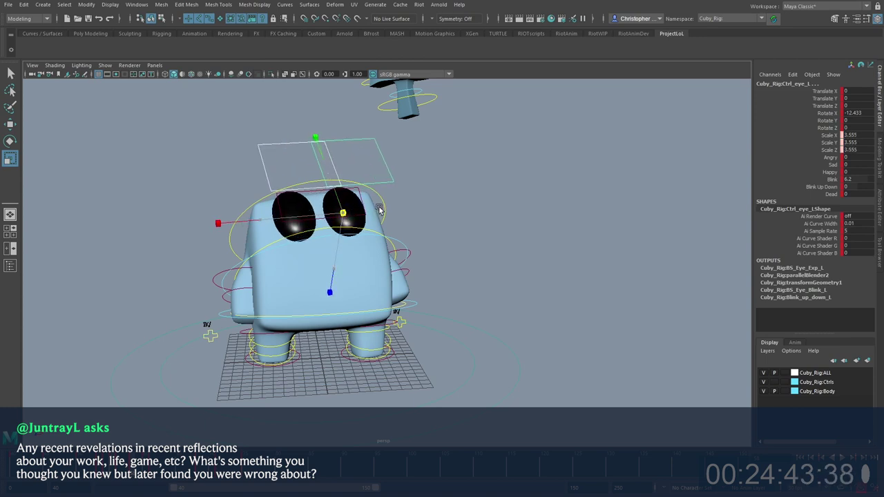
key("ctrl+z")
mouse_move(191, 470)
left_mouse_down()
mouse_move(146, 463)
mouse_move(192, 467)
left_mouse_up()
left_click_drag(372, 290, 362, 301, "alt")
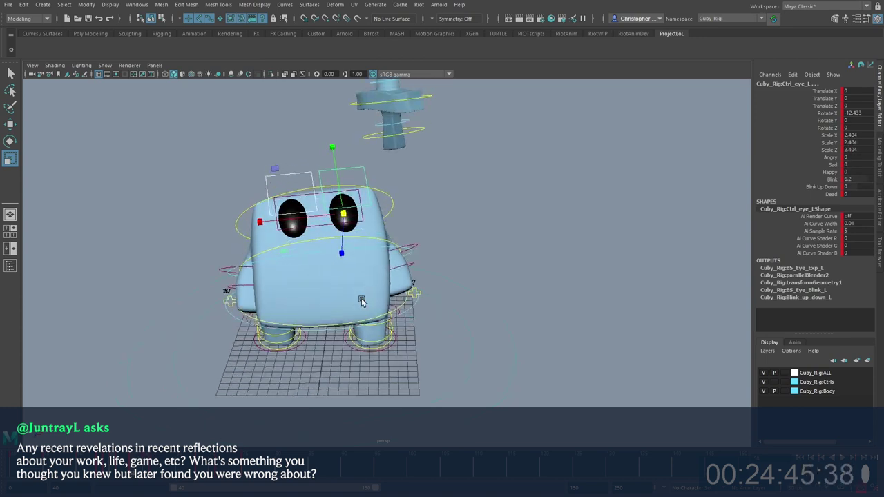
Step: Go to the next key pose and scale both eye controls up strongly
key(".")
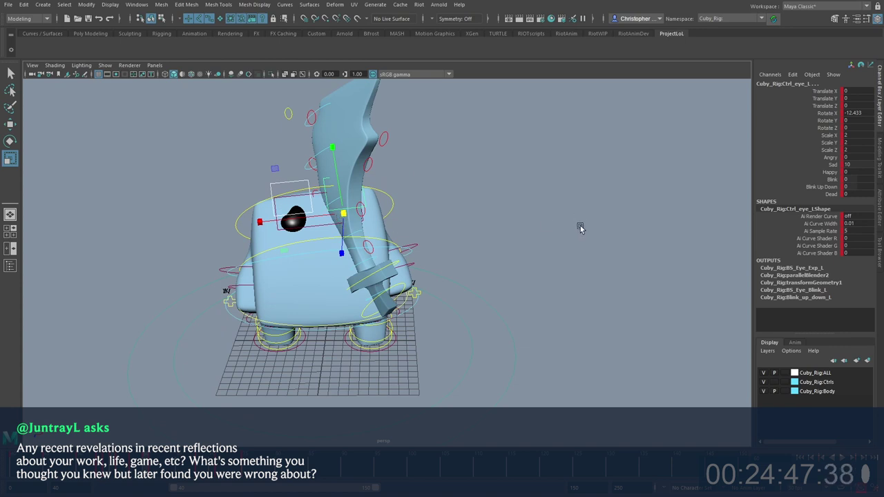
left_click_drag(474, 279, 508, 250, "alt")
left_click_drag(343, 213, 386, 214)
key("w")
Step: Rotate the right and left arm controls to raise both arms outward from the body
left_click(248, 271)
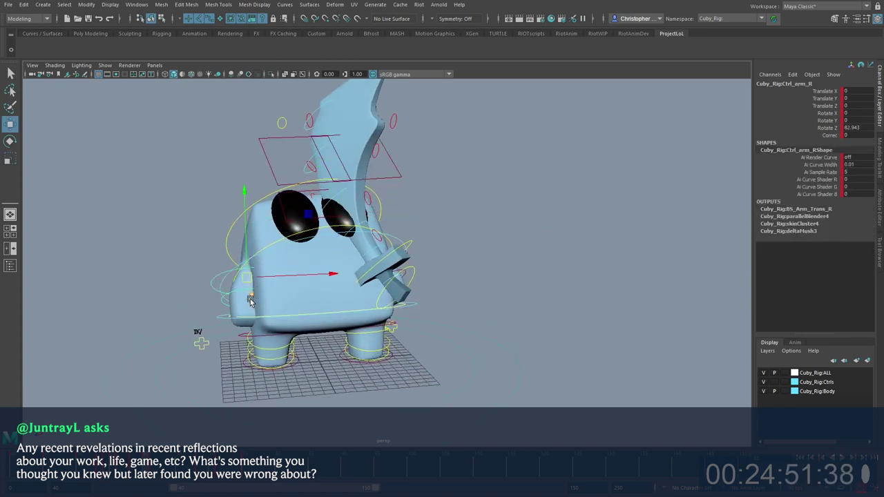
left_click_drag(304, 275, 438, 263, "alt")
key("w")
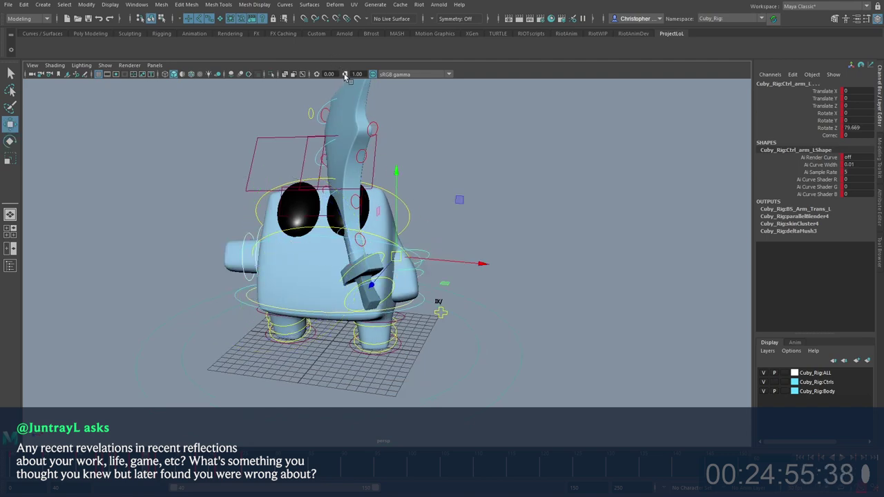
left_click_drag(366, 92, 311, 65, "alt")
key("e")
left_click_drag(457, 277, 507, 287)
mouse_move(431, 287)
left_mouse_down()
mouse_move(418, 282)
mouse_move(444, 295)
left_mouse_up()
key("w")
Step: Examine the enlarged eyes and raised arms of the surprised pose from several angles
left_click_drag(432, 264, 408, 218, "alt")
left_click_drag(409, 222, 384, 215, "alt")
left_click_drag(326, 335, 417, 314, "alt")
left_click(312, 306)
left_click_drag(303, 299, 317, 283, "alt")
left_click_drag(335, 281, 362, 291, "alt")
key("e")
left_click_drag(339, 315, 310, 358, "alt")
key("w")
Step: Play back the surprised reaction from different angles and return to frame 56
left_click(118, 468)
key("alt+v")
left_click(94, 470)
left_click(118, 469)
left_click_drag(231, 385, 260, 376, "alt")
key("alt+v")
left_click(376, 266)
left_click_drag(282, 251, 313, 296, "alt")
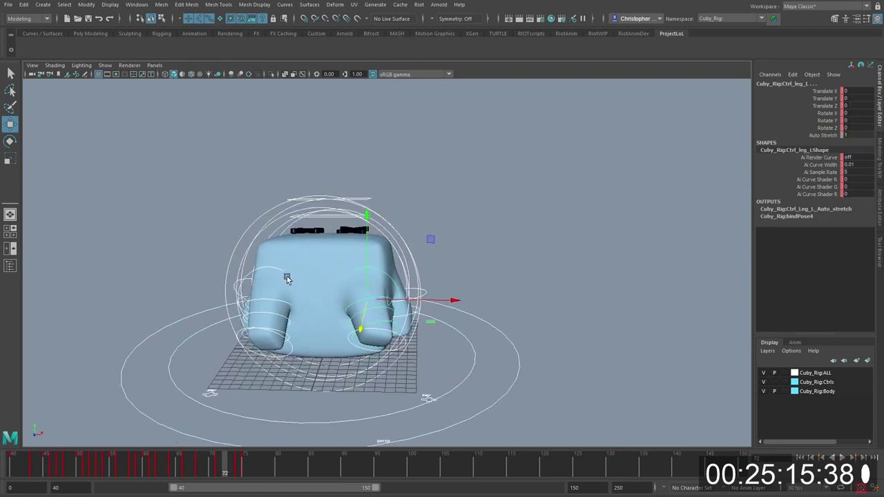
right_click_drag(314, 296, 185, 203, "alt")
mouse_move(112, 477)
left_mouse_down()
mouse_move(146, 468)
mouse_move(119, 470)
left_mouse_up()
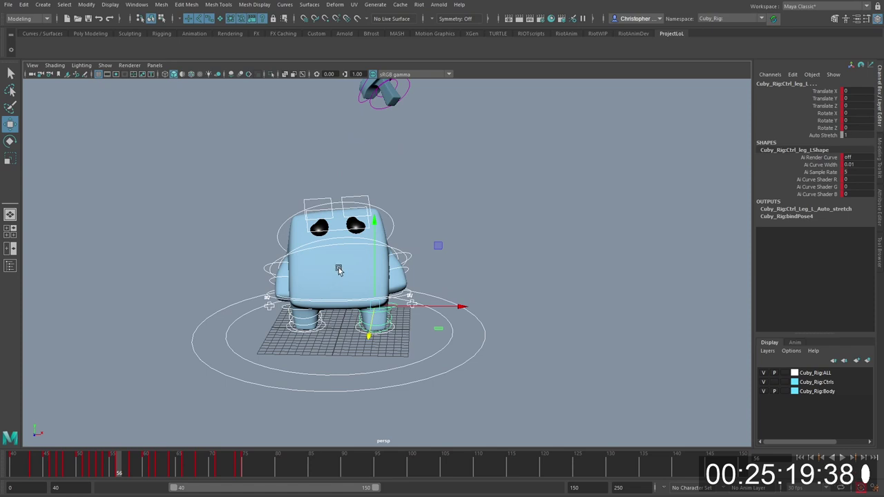
Step: Play back the turn from its opening frames and step forward through the poses to frame 58
left_click(52, 459)
key("alt+v")
left_click(38, 463)
key("alt+v")
left_click_drag(214, 366, 239, 344, "alt")
key("alt+period")
key("alt+period")
key("alt+period")
key("alt+period")
key("alt+period")
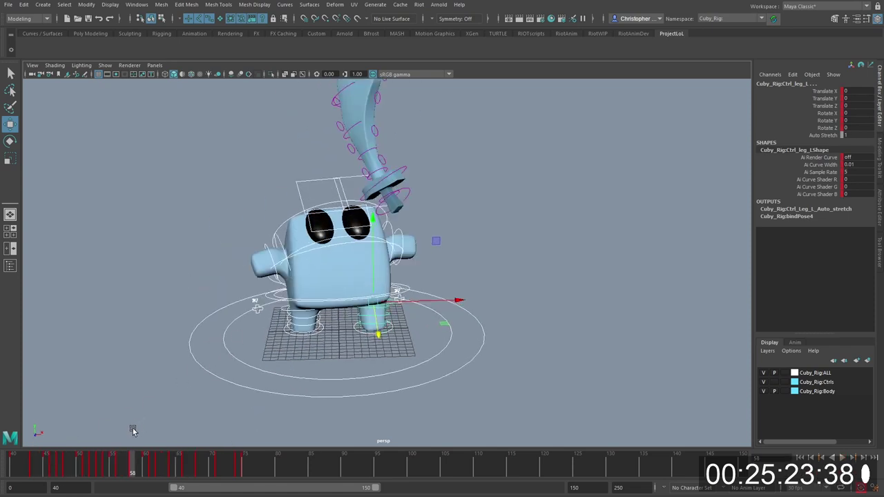
Step: Key the rig's controls on frame 57 and adjust the hip control's vertical position there
key("alt+comma")
key("alt+comma")
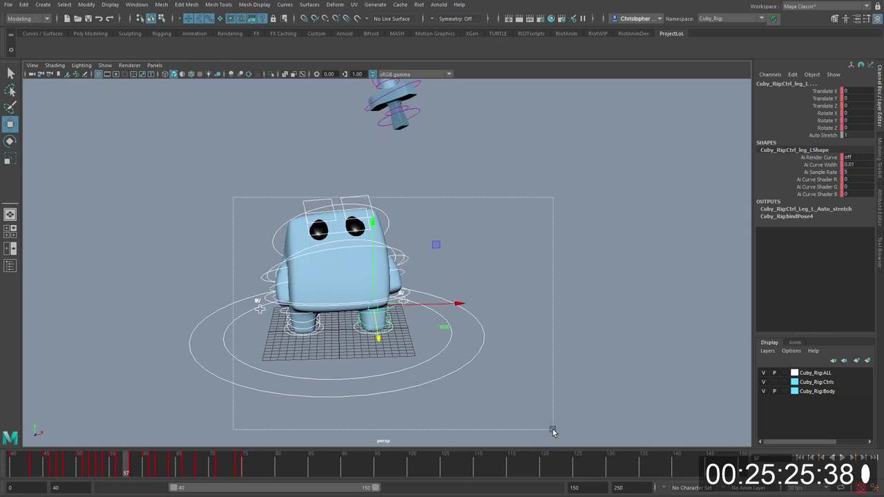
left_click(337, 323)
scroll(337, 323, "up", 3)
left_click(339, 319)
left_click_drag(339, 319, 330, 328, "alt")
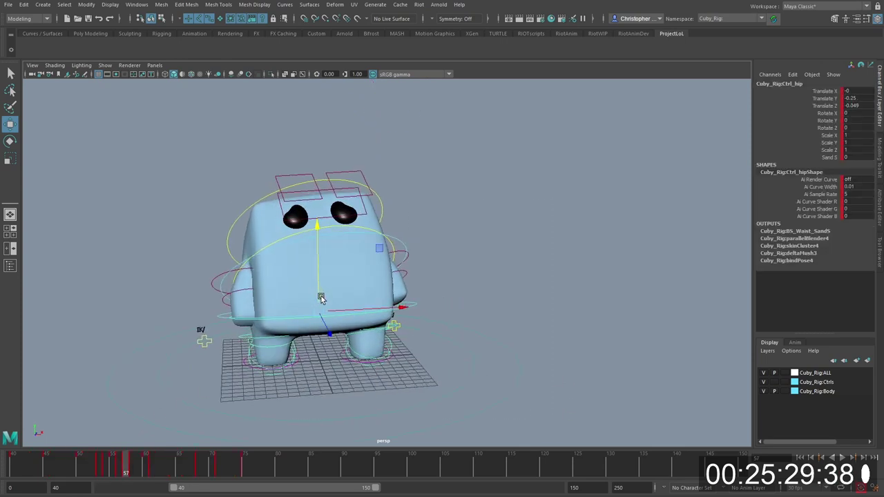
left_click(391, 326)
left_click(406, 305)
mouse_move(317, 282)
left_mouse_down()
mouse_move(371, 288)
mouse_move(372, 298)
mouse_move(319, 280)
left_mouse_up()
Step: Rotate the second middle body control to adjust the torso's bend on frame 57
left_click(269, 217)
left_click(295, 268)
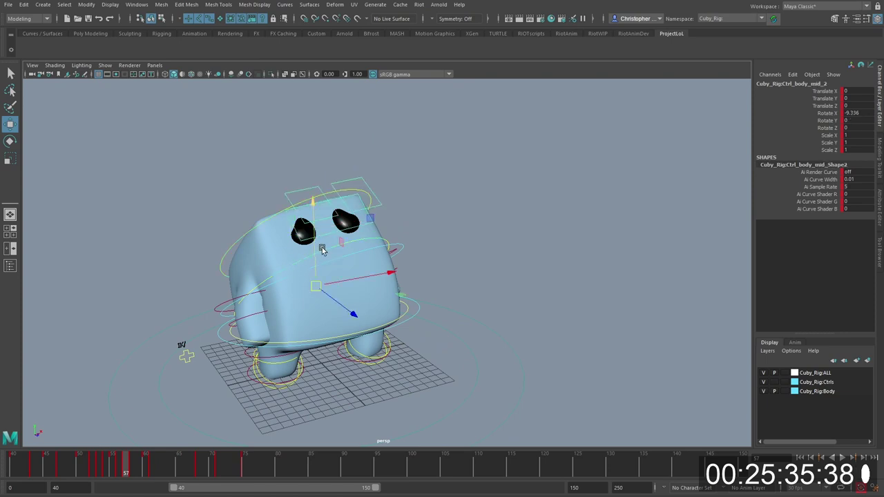
key("e")
left_click_drag(353, 266, 346, 266)
key("w")
Step: Rotate the main middle body control to about -17 in X on frame 57
left_click(218, 252)
left_click(278, 271)
key("e")
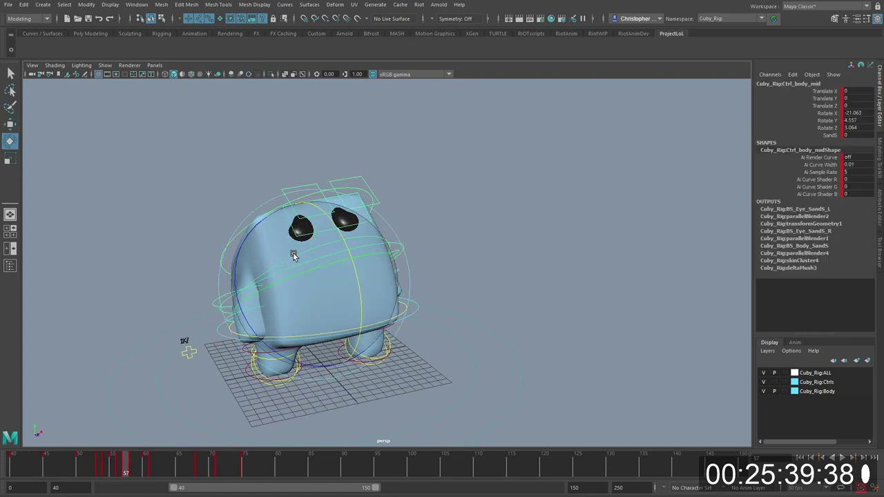
left_click_drag(352, 277, 357, 285)
key("r")
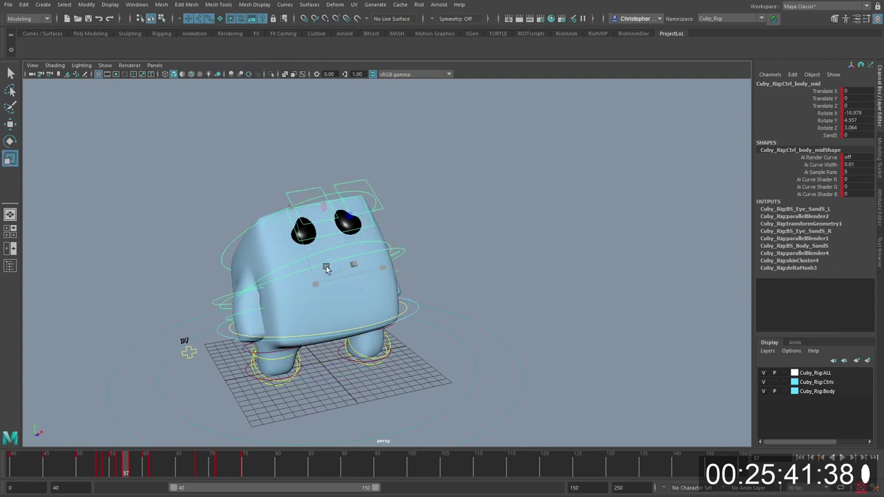
left_click(267, 228)
left_click(267, 229)
left_click(293, 261)
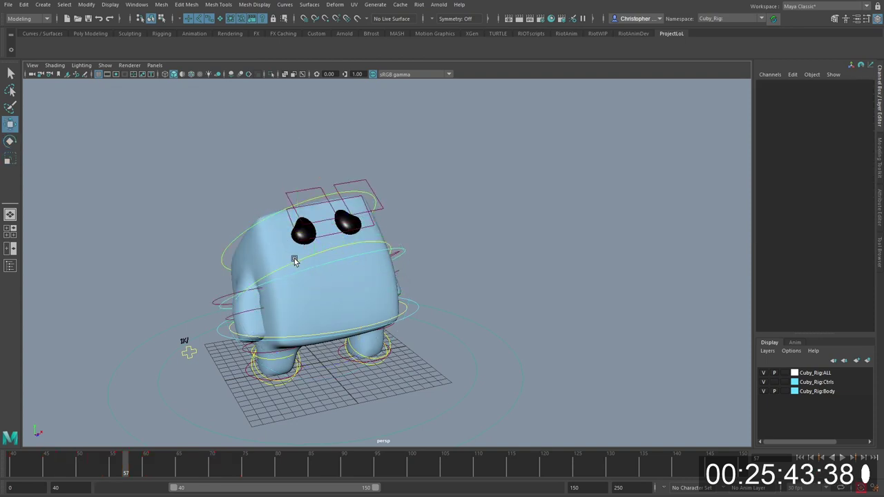
Step: On frame 57, lower the second middle body control to about -0.32 in Y and tilt the upper body control to about -9.7 in X
left_click(297, 261)
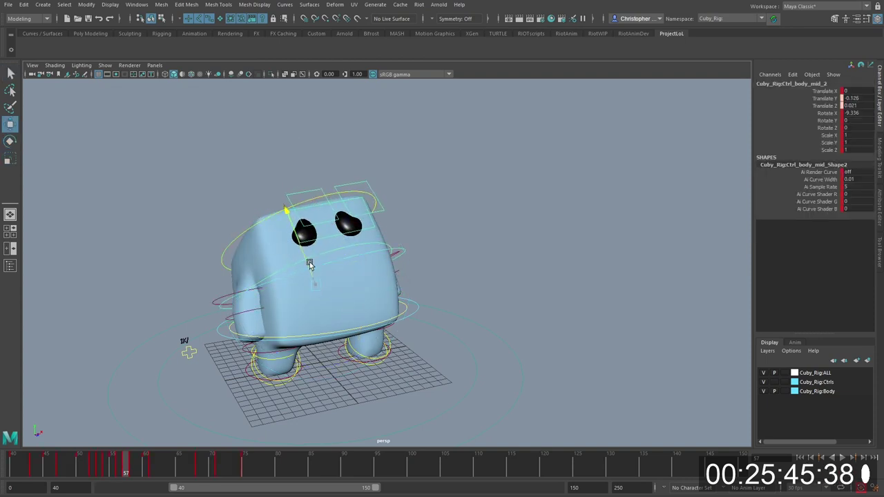
left_click_drag(311, 268, 309, 266)
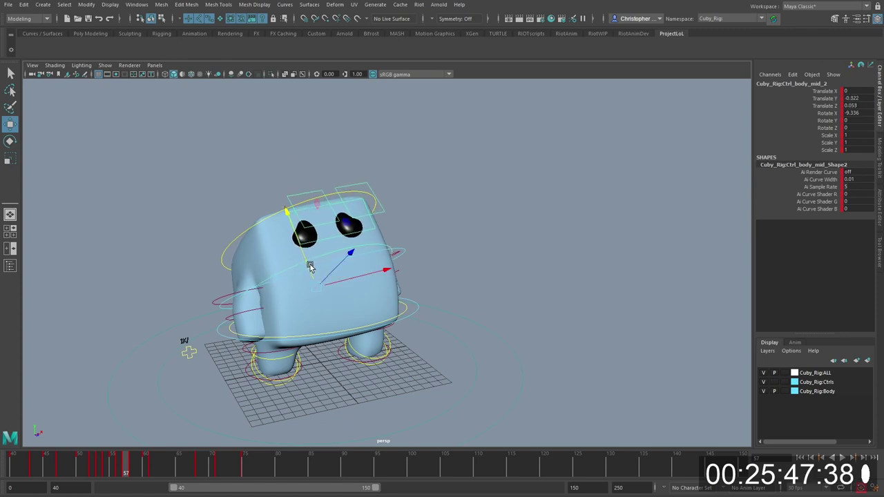
left_click(314, 232)
key("e")
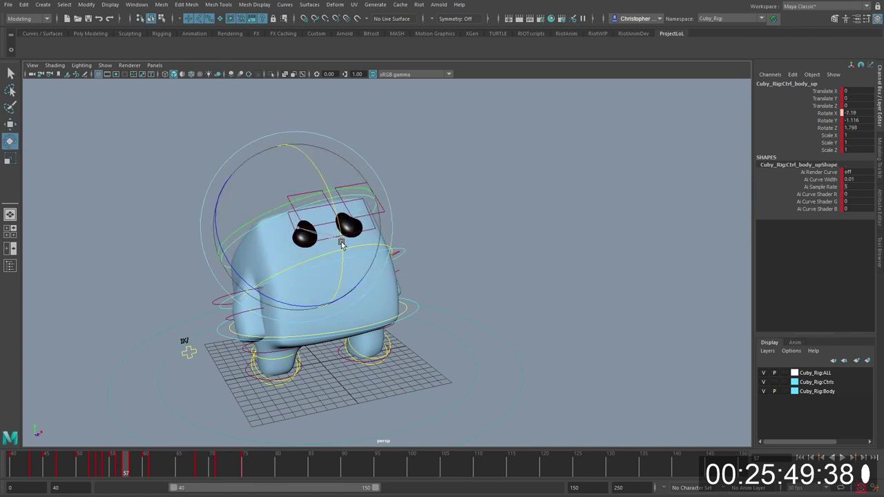
left_click_drag(88, 463, 146, 466)
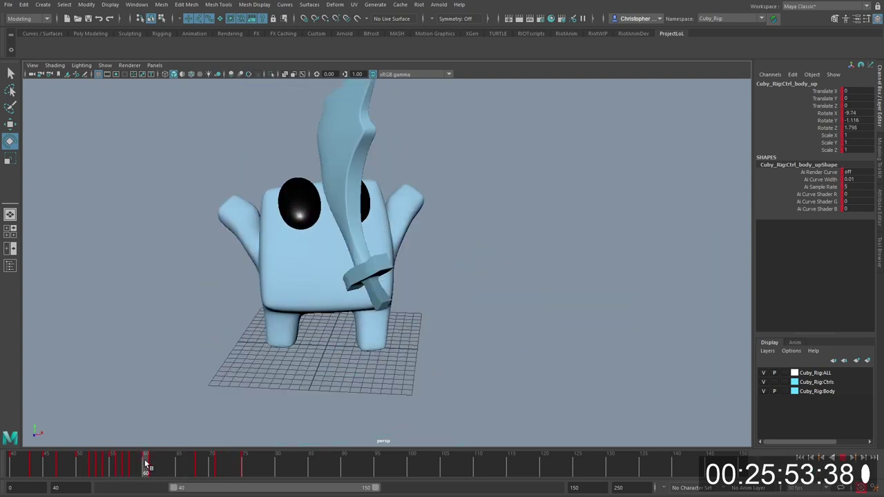
Step: Select all of the rig's controls and shift the keys from frame 62 onward one frame later
left_click_drag(244, 357, 263, 357, "alt")
key("comma")
key("comma")
key("comma")
left_click_drag(160, 153, 530, 406)
key("alt+v")
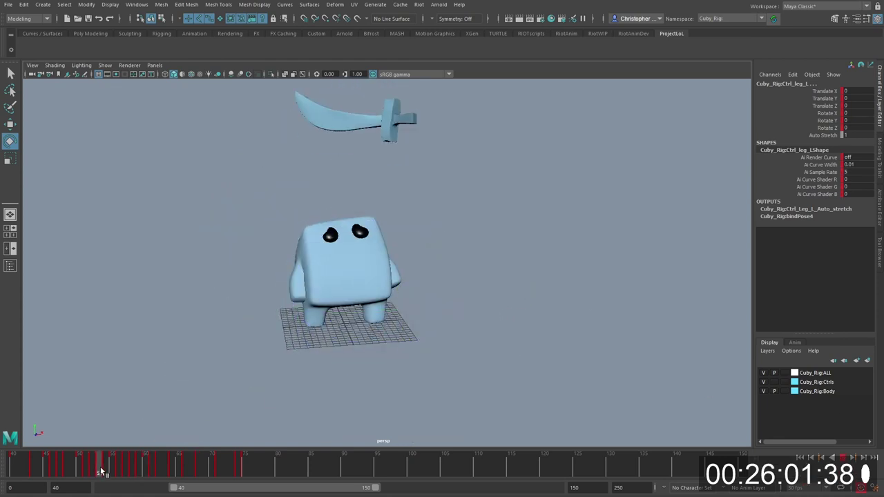
left_click_drag(142, 465, 153, 462)
key("comma")
key("comma")
key("period")
key("period")
left_click_drag(331, 346, 396, 309)
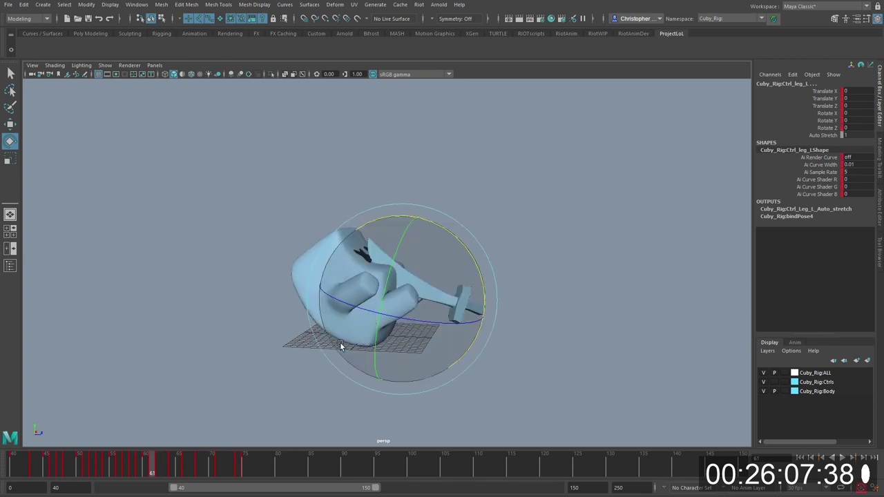
left_click_drag(160, 470, 291, 470, "shift")
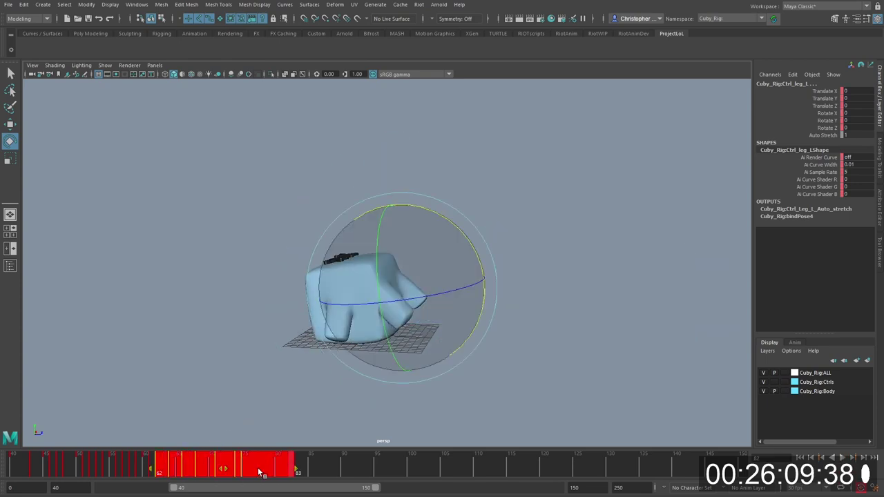
left_click_drag(223, 469, 237, 469)
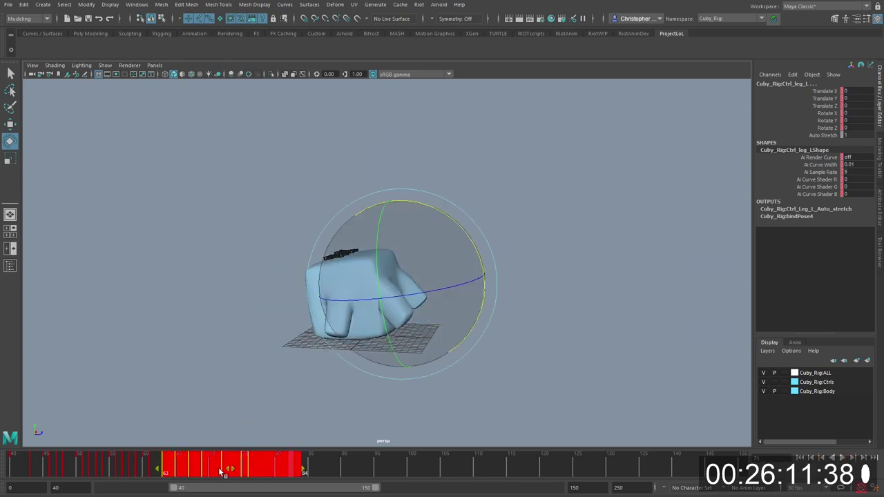
Step: Hold the impact pose of the body and sword from frame 61 on frame 62
left_click(151, 472)
left_click_drag(156, 472, 159, 472)
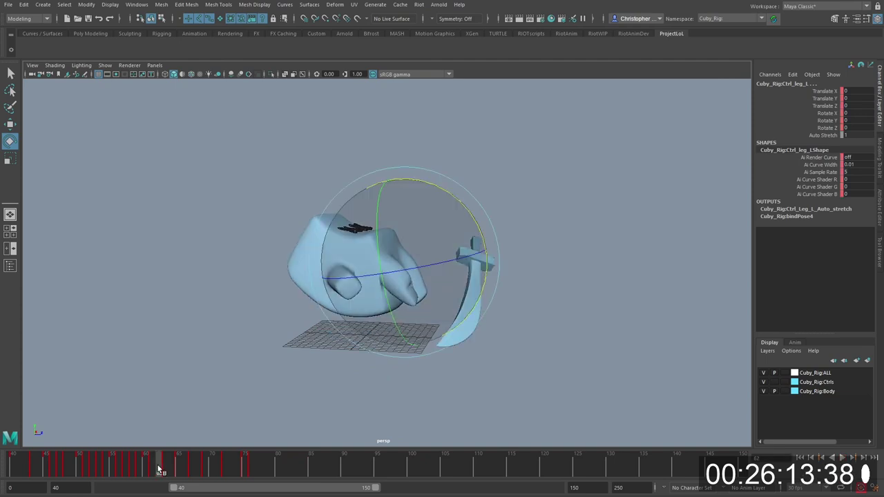
key("alt+1")
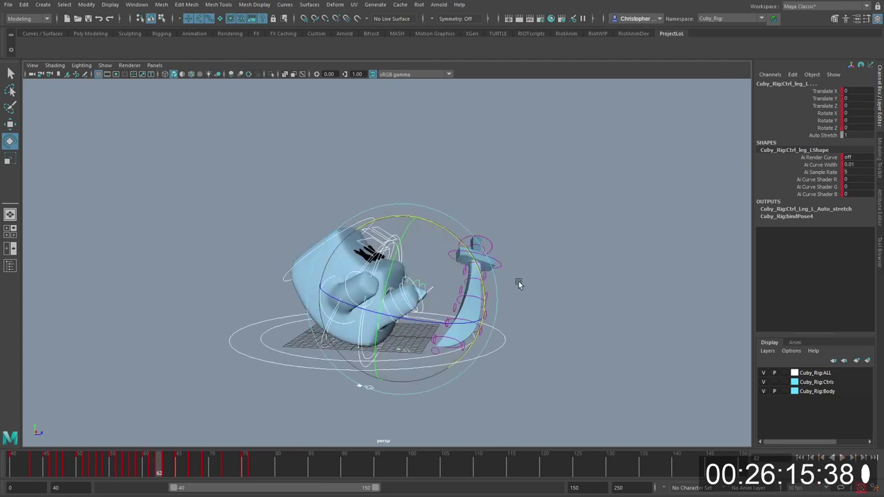
key("ctrl+z")
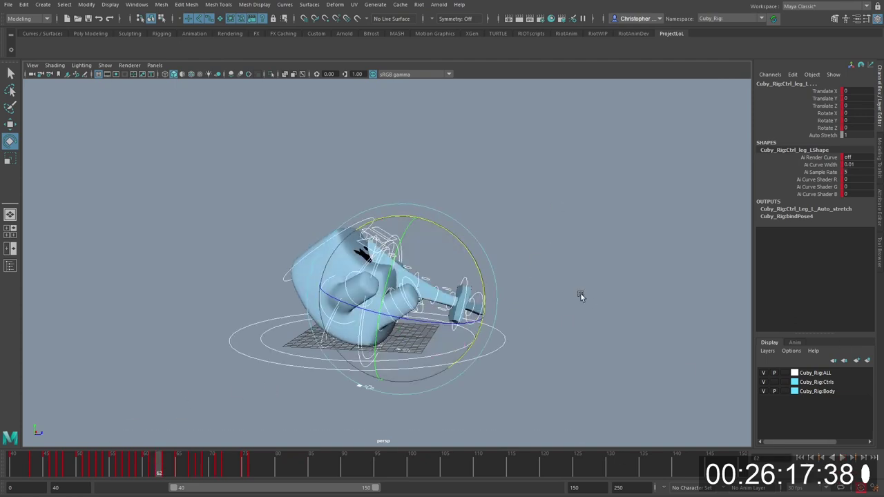
Step: Play back the turn and impact from different starting frames to check the held pose's timing
left_click_drag(582, 298, 394, 338, "alt")
key("alt+1")
left_click(119, 466)
key("alt+v")
left_click(106, 471)
left_click(143, 470)
key("alt+v")
left_click_drag(293, 339, 461, 304, "alt")
key("alt+1")
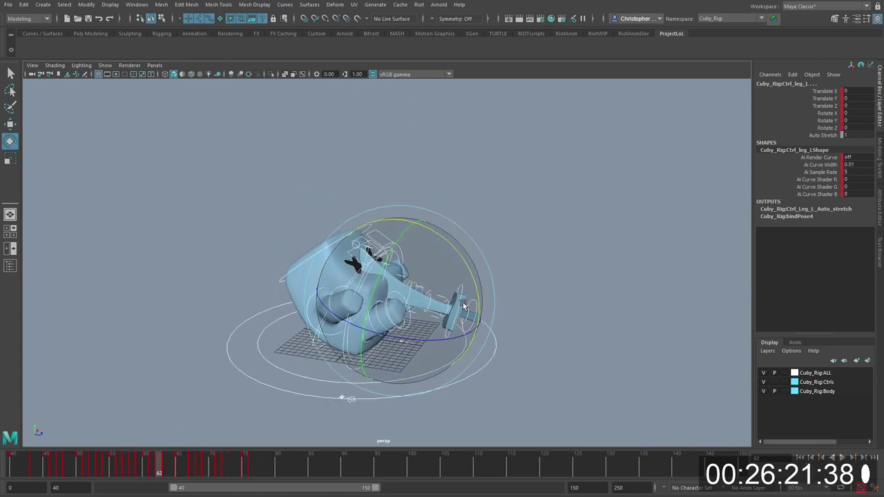
Step: Position the main sword control on frame 61 at about 27, -3.2, 9.5, checking its fit against the body
key("w")
left_click(491, 306)
left_click(476, 308)
key("alt+comma")
key("alt+comma")
key("alt+period")
key("e")
left_click_drag(478, 302, 417, 285, "alt")
key("w")
left_click_drag(416, 287, 408, 318, "alt")
key("e")
key("w")
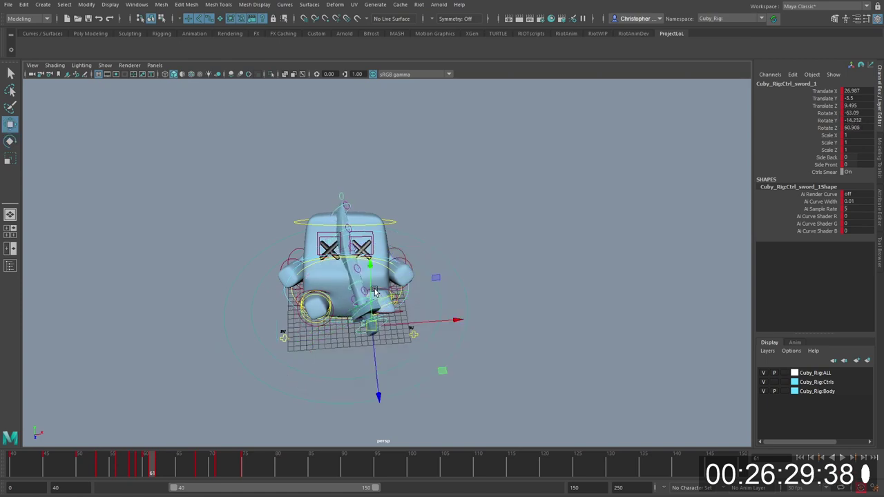
left_click_drag(367, 292, 436, 259, "alt")
scroll(358, 223, "up", 3)
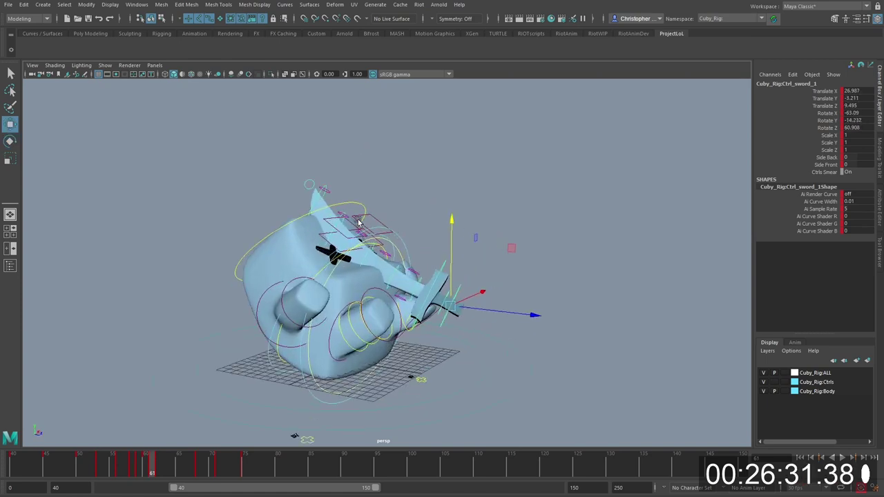
Step: Bend the blade near its tip on frame 61 with the sword's smear controls, rotating them to about -10 in Z
left_click(349, 220)
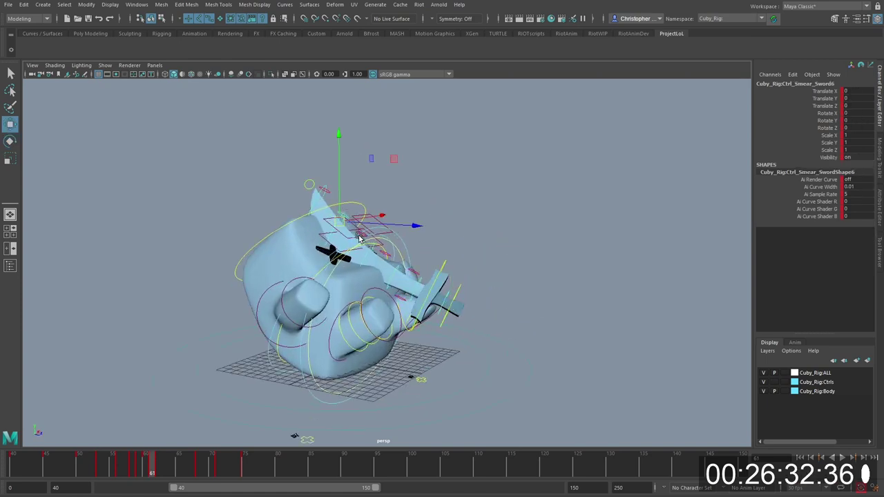
left_click(322, 192)
scroll(322, 192, "up", 3)
left_click(310, 170)
left_click(325, 196, "shift")
middle_click_drag(340, 215, 352, 211)
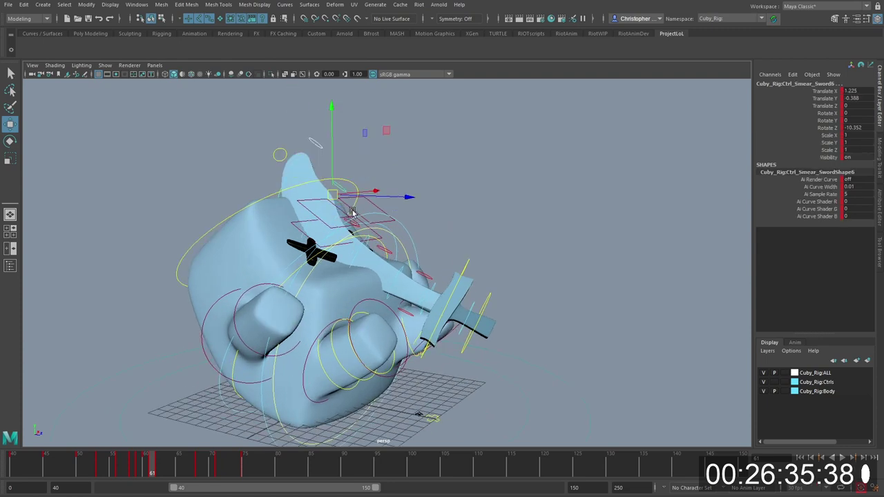
left_click(371, 230)
left_click_drag(376, 248, 346, 243, "alt")
left_click(366, 242)
Step: Scale both X-shaped eyes up to about 3.64 on frame 61 and compare with the preceding pose
left_click(277, 250)
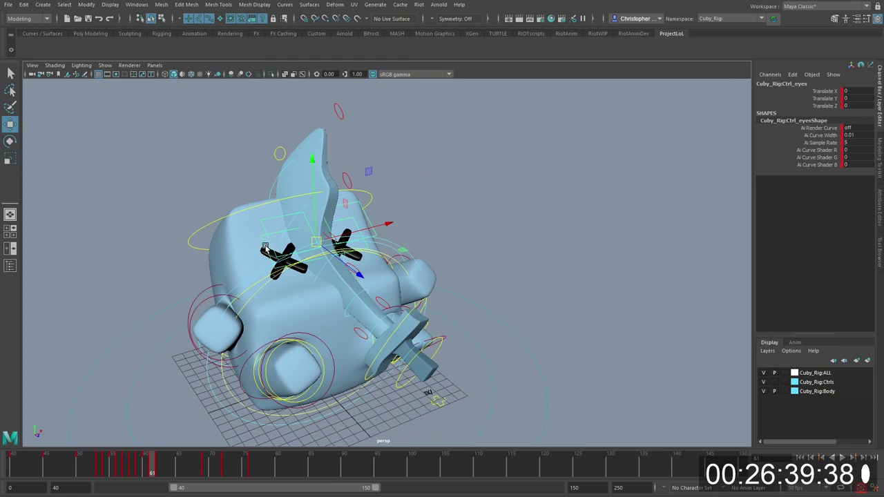
left_click(304, 234)
left_click(333, 238)
key("r")
left_click_drag(352, 251, 396, 252)
key("alt+1")
key("comma")
key("period")
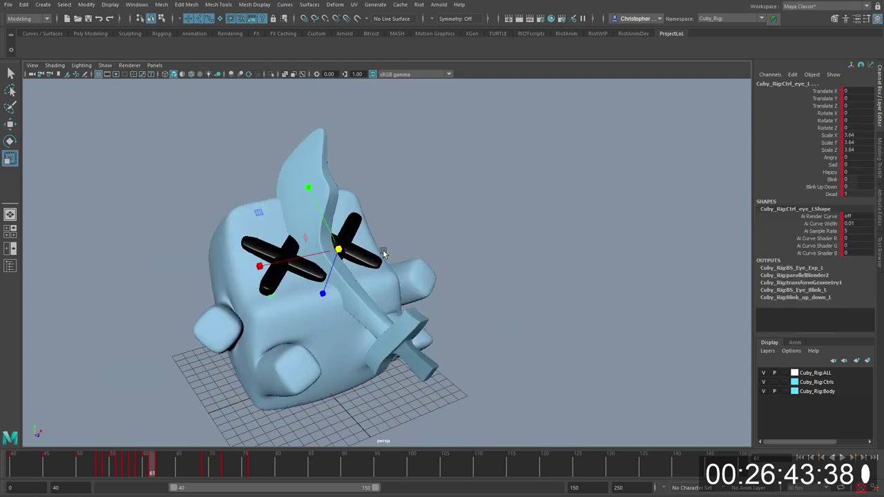
Step: Carry the enlarged eyes over to frames 62 and 63, with a scale of about 3.4 on frame 63
key("alt+period")
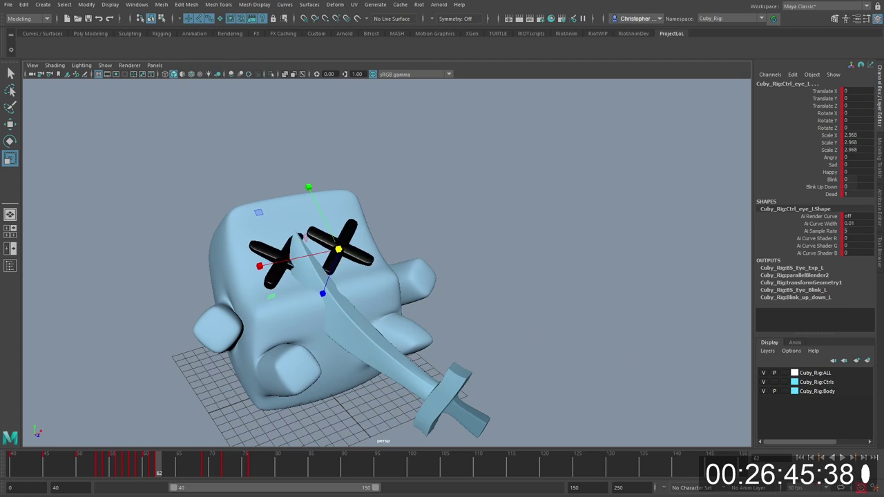
key("alt+period")
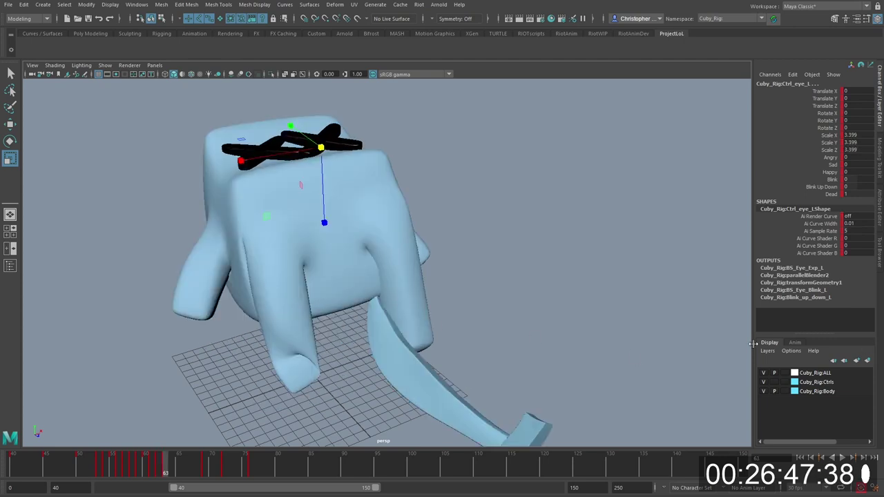
key("alt+period")
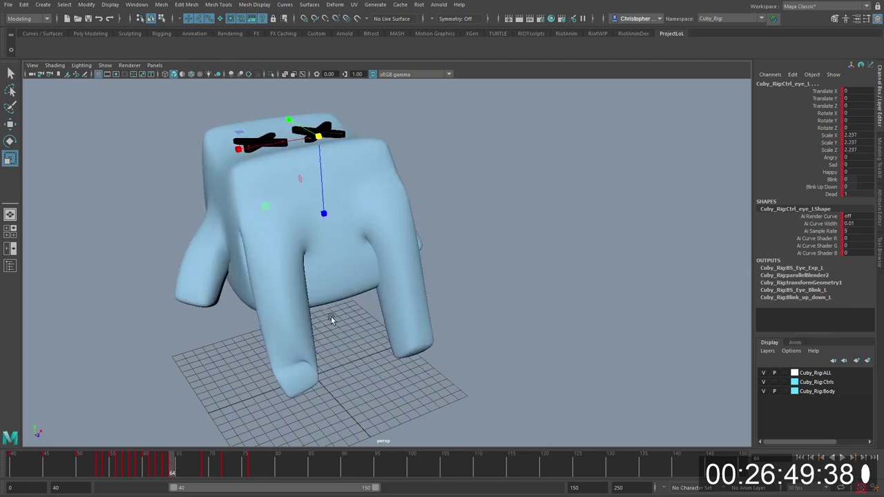
key("alt+comma")
key("alt+comma")
key("alt+comma")
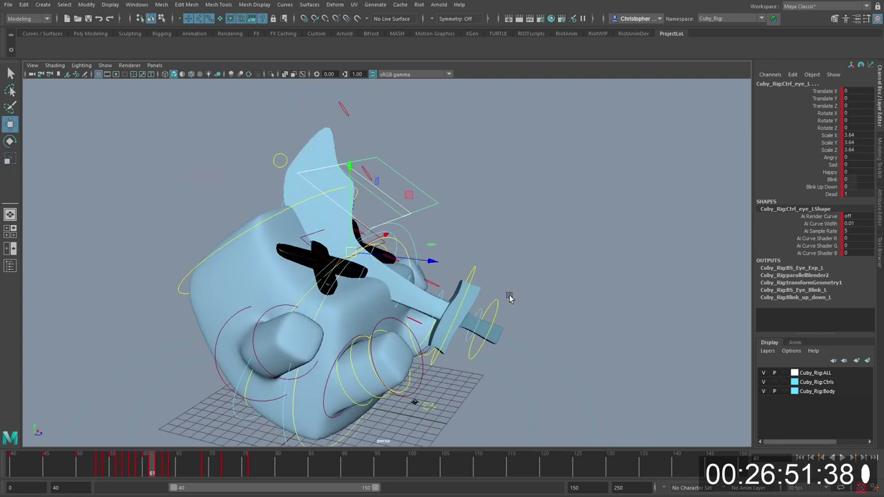
Step: Bring the sword's pose on frame 62 closer to its frame 61 pose and play back the impact
key("w")
left_click(509, 327)
key("alt+period")
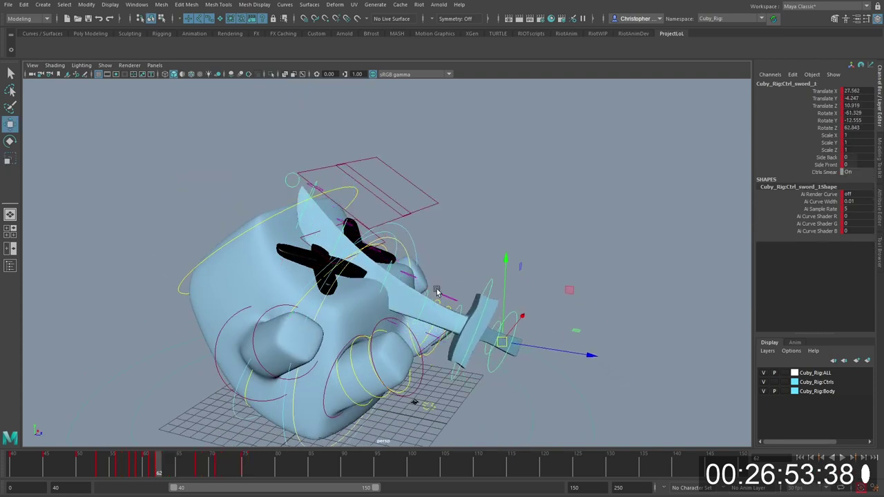
left_click(334, 206)
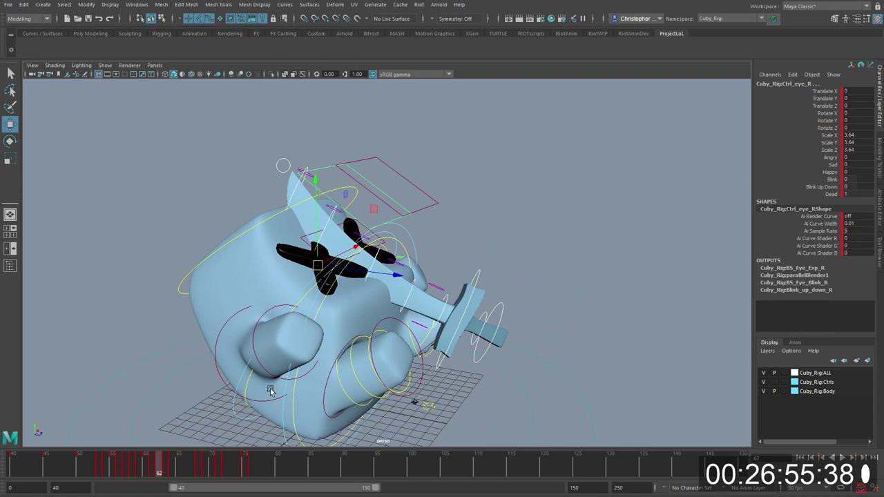
key("alt+v")
scroll(219, 398, "down", 4)
left_click_drag(387, 327, 290, 339, "alt")
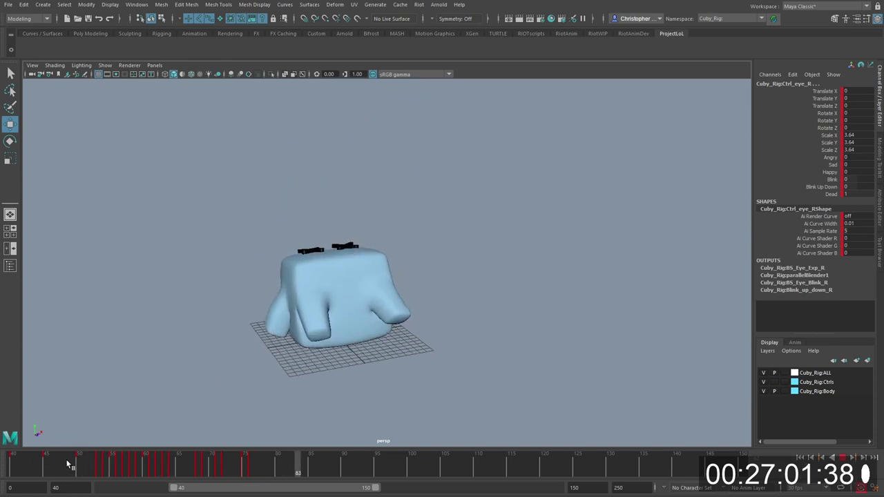
key("alt+v")
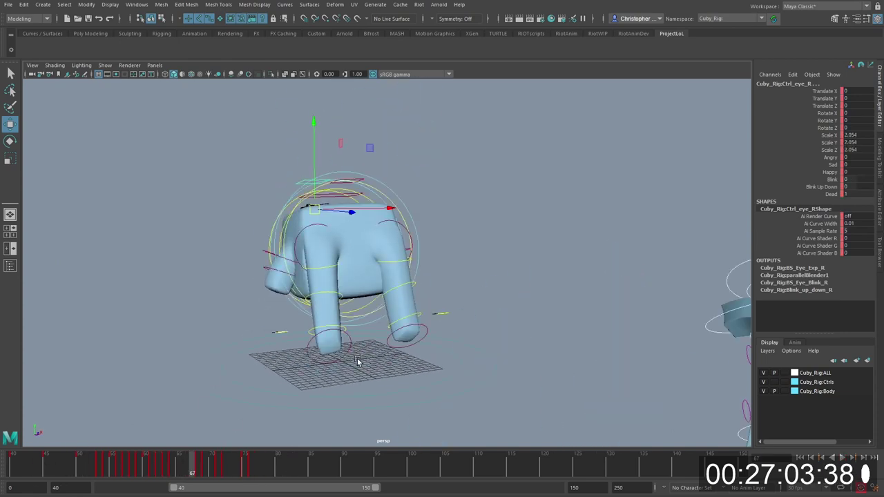
Step: Raise and rotate both foot controls on frame 63 and key their pose
left_click(361, 353)
left_click(415, 345, "shift")
left_click_drag(186, 464, 165, 471)
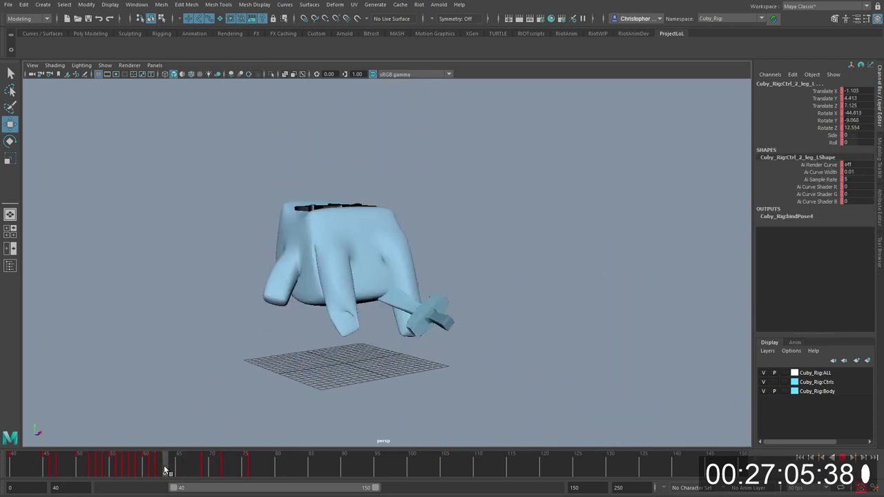
left_click_drag(370, 354, 402, 346, "alt")
key("comma")
key("comma")
key("period")
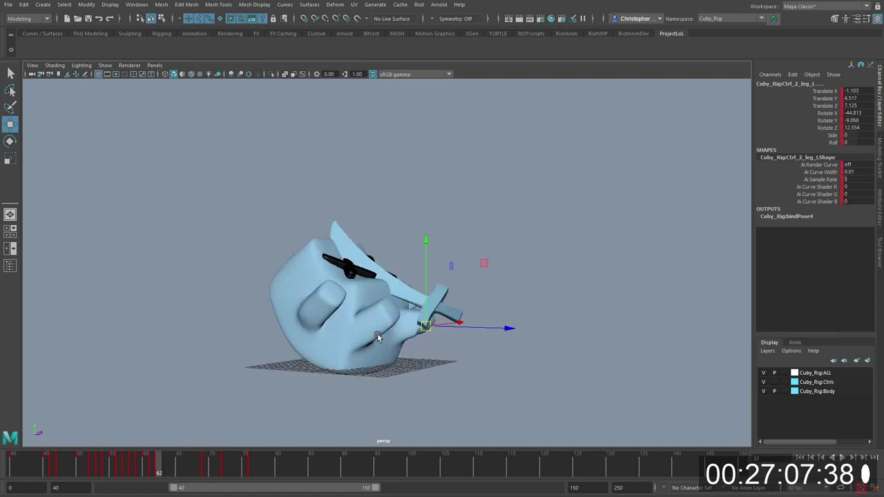
key("comma")
key("alt+comma")
key("alt+period")
key("alt+period")
key("alt+period")
left_click_drag(423, 307, 424, 246)
key("e")
left_click_drag(499, 268, 482, 340)
key("s")
Step: Raise both foot controls to about 16.6 in Y on frame 66 and rotate the feet upward
key("alt+period")
key("alt+period")
key("alt+period")
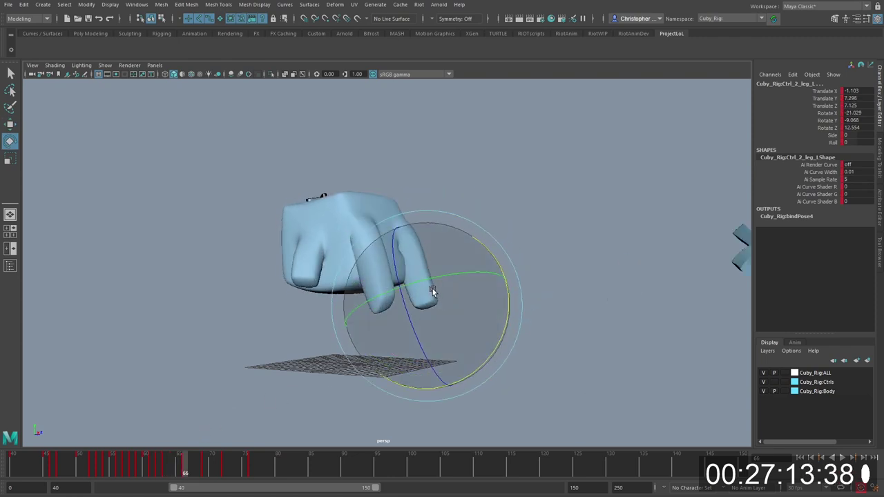
key("alt+period")
key("alt+period")
key("alt+period")
key("alt+comma")
key("alt+comma")
key("alt+comma")
key("w")
left_click_drag(417, 225, 418, 196)
key("e")
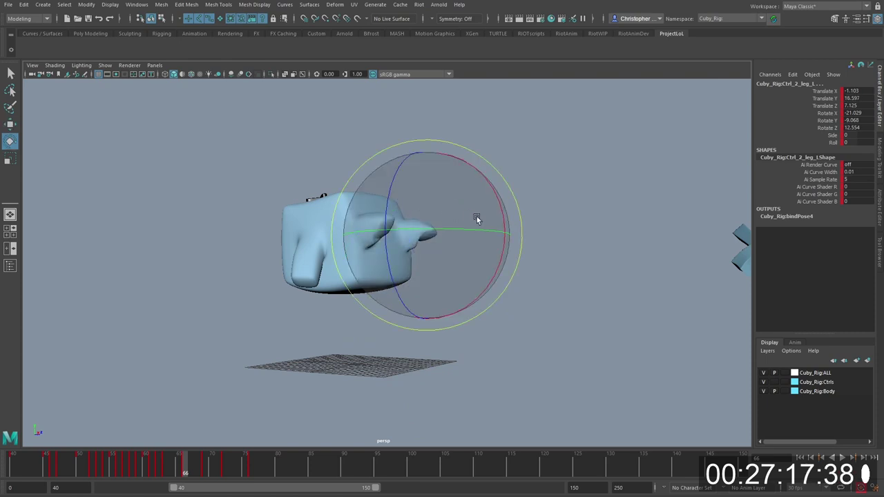
left_click_drag(496, 206, 432, 150)
Step: Fine-tune the raised feet's position on frame 66 and key the pose
left_click_drag(437, 187, 423, 335, "alt")
key("w")
scroll(411, 292, "up", 3)
left_click_drag(403, 295, 428, 255, "ctrl")
middle_click_drag(427, 255, 428, 248)
left_click_drag(429, 248, 503, 270, "alt")
key("alt+1")
key("e")
key("s")
Step: Paste the raised feet pose onto frame 69, lower it to about 10.2 in Y and rotate it to about -130 in X
key("period")
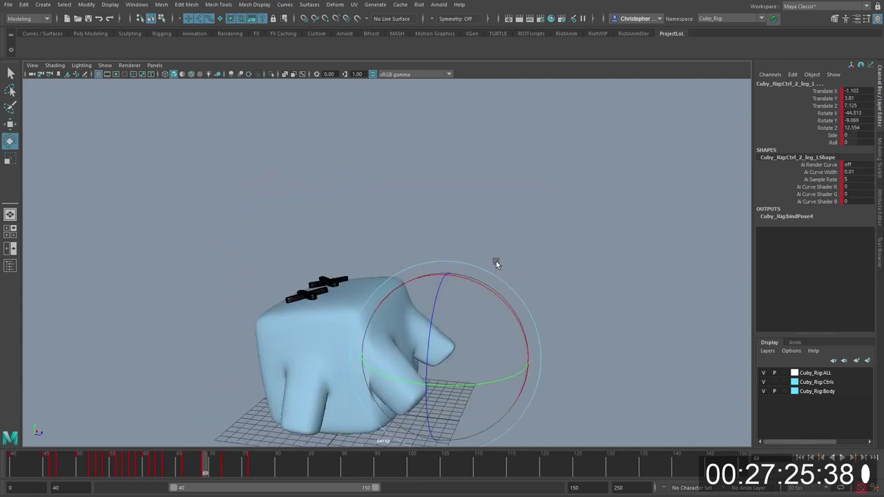
key("comma")
key("alt+period")
key("alt+period")
key("alt+period")
key("ctrl+v")
key("w")
left_click_drag(449, 205, 461, 279)
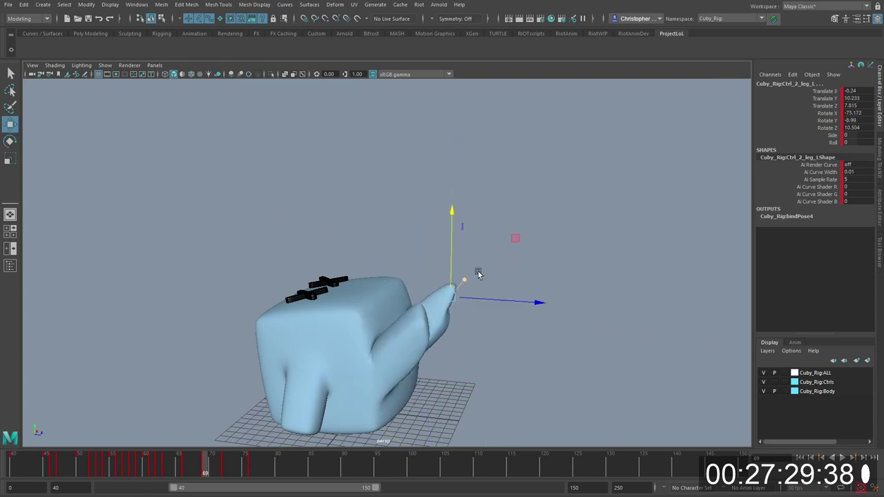
key("e")
left_click_drag(507, 241, 326, 379)
key("w")
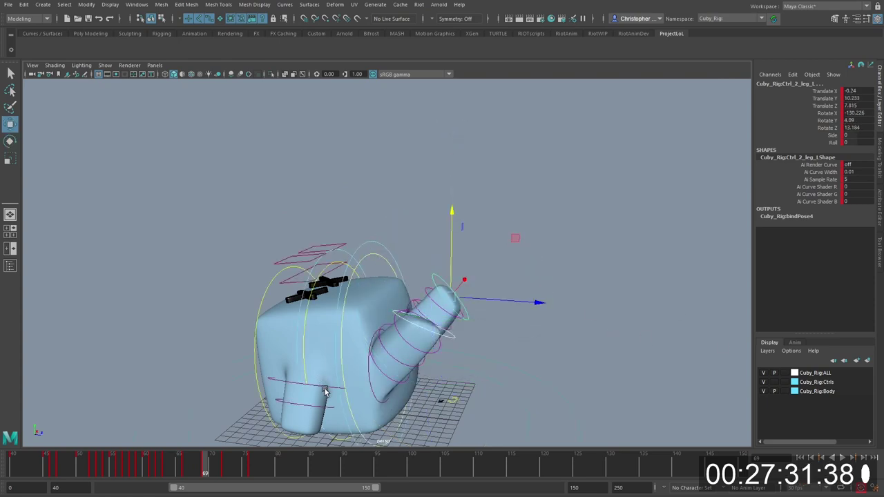
Step: Select both arm controls, rotate the arms on frame 67 and shift them slightly upward
left_click(324, 388)
left_click_drag(467, 369, 387, 350, "alt")
left_click(429, 330, "shift")
left_click_drag(430, 330, 478, 321, "alt")
key("alt+1")
left_click_drag(352, 173, 433, 230, "alt")
key("alt+1")
mouse_move(204, 464)
left_mouse_down()
mouse_move(158, 468)
mouse_move(194, 462)
left_mouse_up()
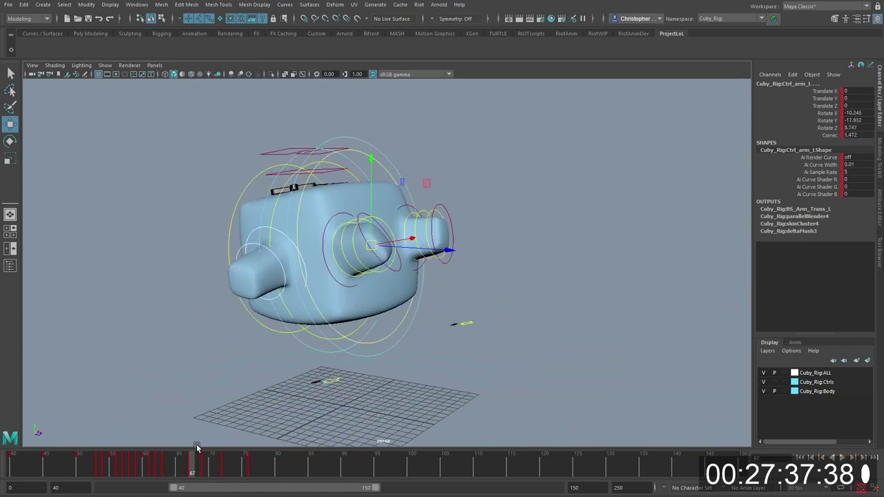
key("e")
middle_click_drag(327, 275, 324, 249)
left_click_drag(323, 249, 324, 244)
left_click_drag(373, 268, 310, 263, "alt")
key("ctrl+z")
left_click_drag(479, 215, 448, 184)
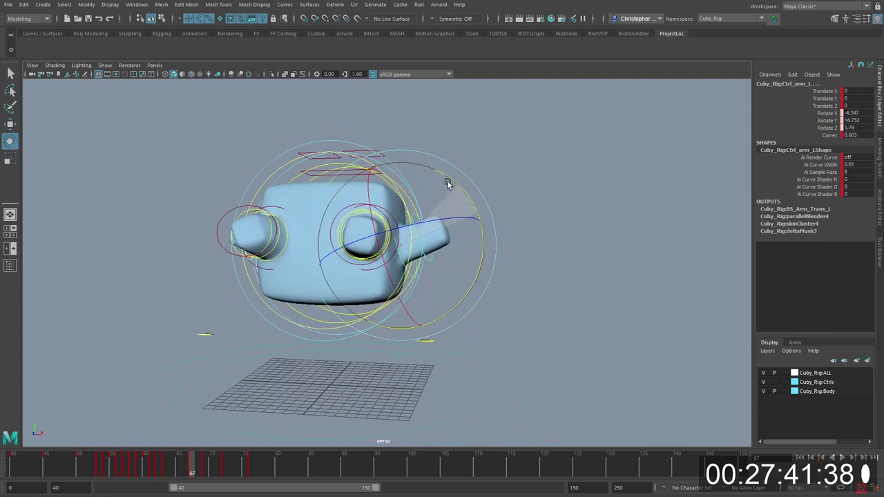
key("w")
left_click_drag(403, 219, 402, 210)
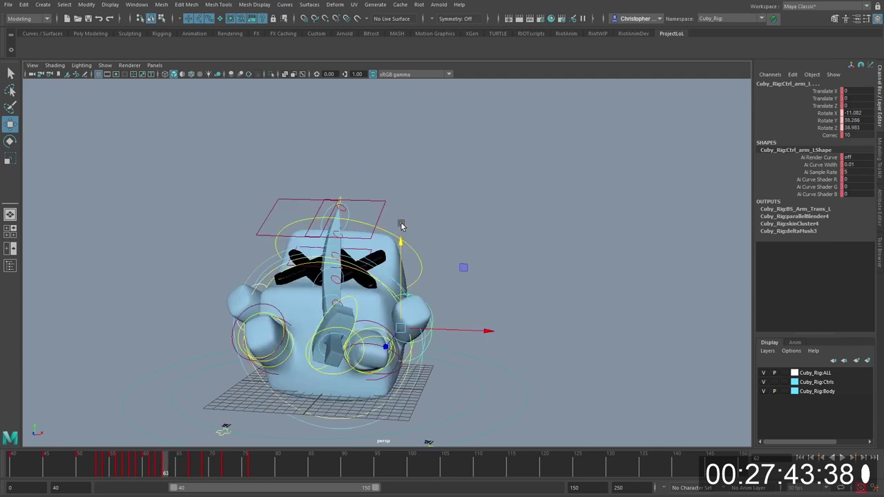
Step: Play back the animation around frame 62 and examine the arm motion from several angles
key(".")
left_click_drag(429, 243, 459, 245, "alt")
key(".")
left_click_drag(453, 244, 440, 244)
left_click_drag(441, 244, 458, 248, "alt")
key("alt+v")
key("alt+v")
left_click_drag(301, 368, 244, 377, "alt")
left_click(158, 471)
key("alt+v")
left_click_drag(345, 331, 369, 330, "alt")
Step: Rotate both arms upward to about 65 in Y on frame 68 and raise them slightly
left_click(192, 470)
left_click_drag(195, 471, 207, 466)
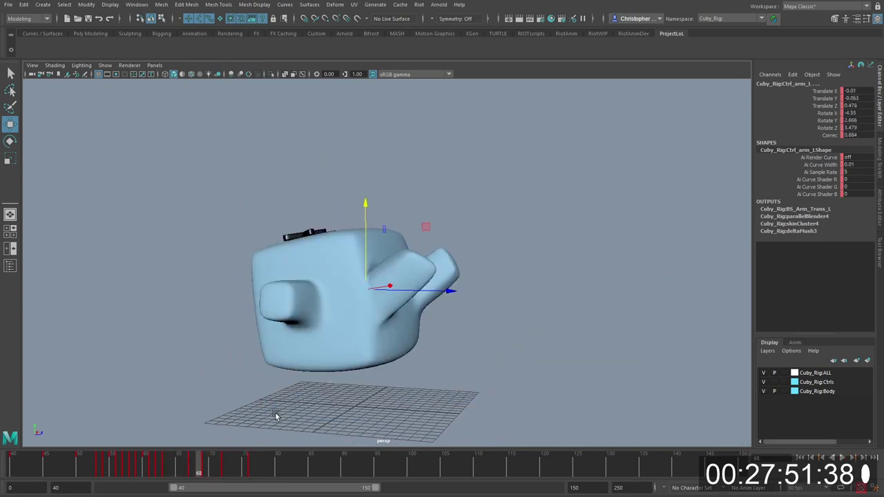
key("e")
left_click_drag(332, 331, 367, 367)
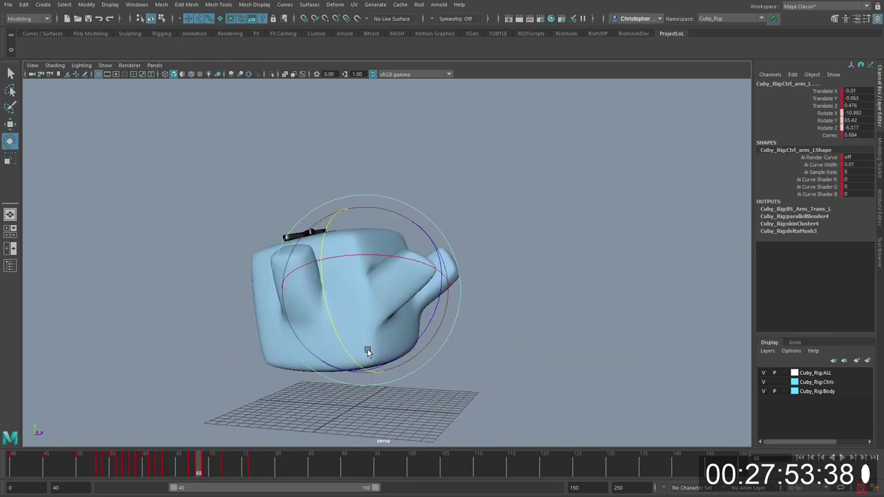
key("w")
left_click_drag(362, 274, 366, 225)
key("alt+period")
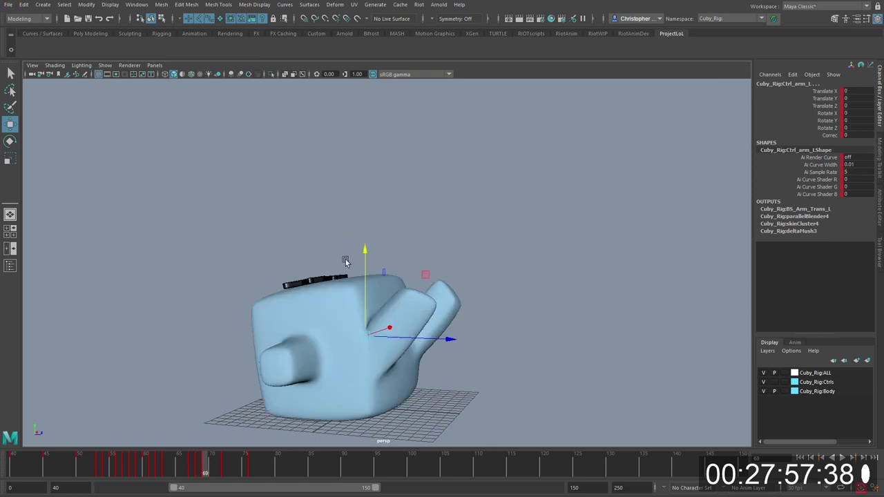
Step: Try keying the arm pose on frame 70 and undo the key
left_click_drag(477, 346, 365, 347, "alt")
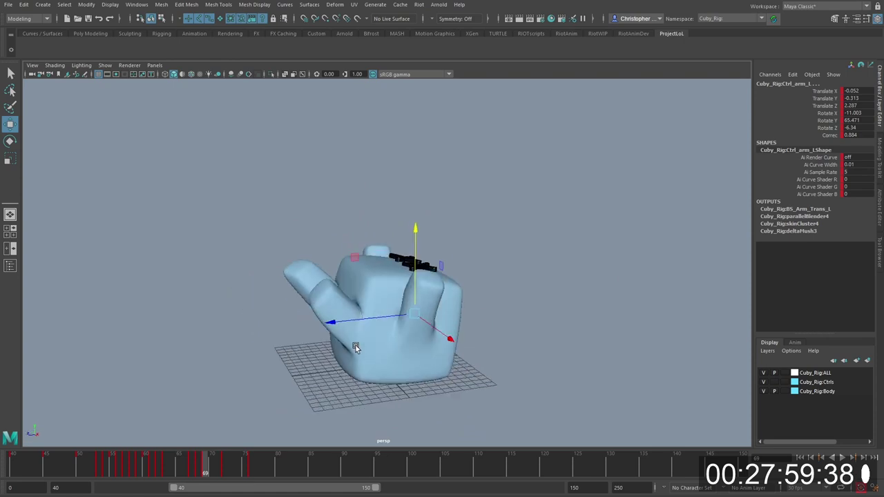
key("alt+period")
left_click_drag(437, 342, 541, 326, "alt")
key("s")
key("ctrl+z")
left_click_drag(446, 320, 415, 338, "alt")
key("e")
key("w")
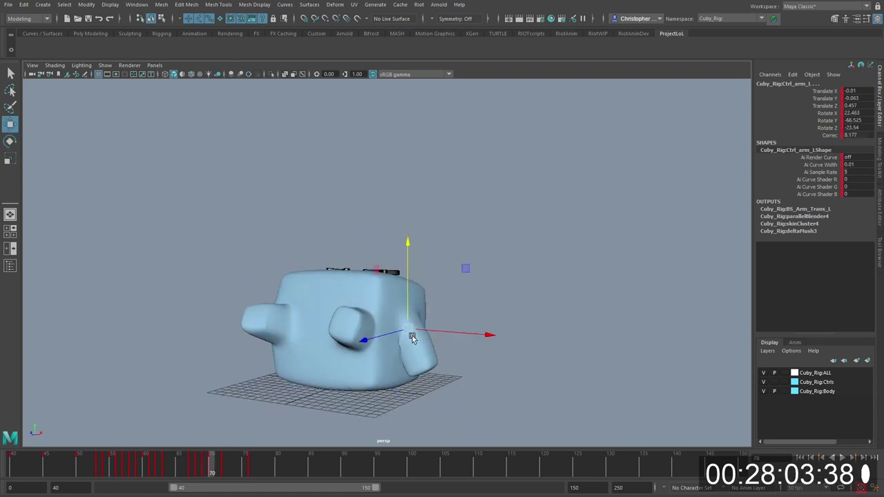
Step: Step through frames 66 to 71 to examine the arm swing, undoing the last two changes
mouse_move(230, 457)
left_mouse_down()
mouse_move(230, 466)
mouse_move(188, 465)
mouse_move(185, 475)
left_mouse_up()
key("period")
key("period")
key("period")
key("period")
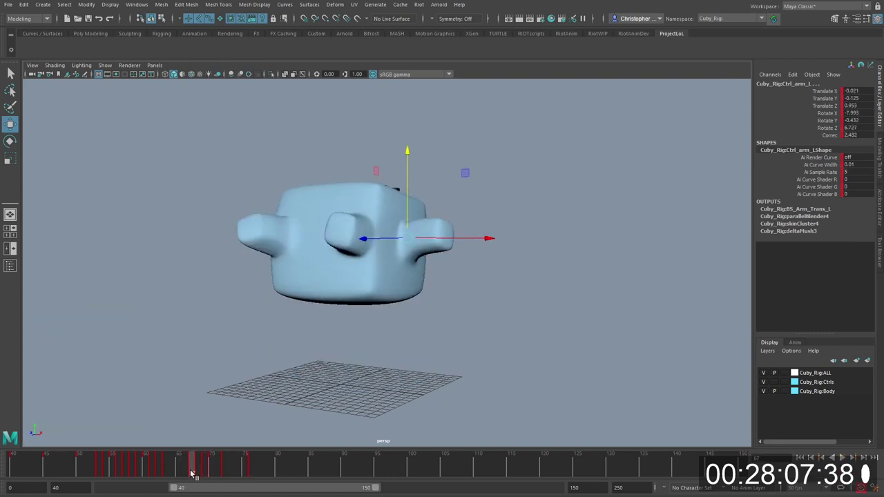
key("alt+period")
key("alt+comma")
key("ctrl+z")
key("ctrl+z")
key("alt+period")
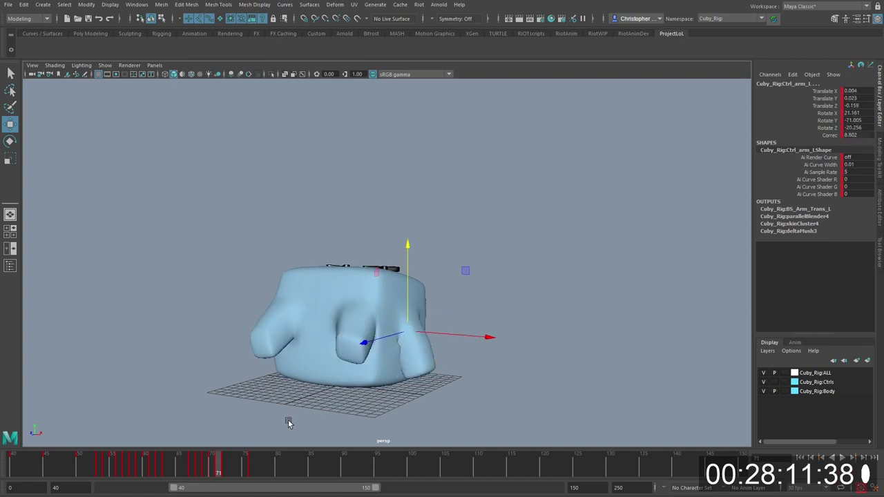
Step: Rotate both arms to about -62 in Y on frame 74
key("alt+period")
key("alt+period")
key("alt+comma")
key("alt+period")
key("alt+period")
key("e")
left_click_drag(467, 290, 451, 312)
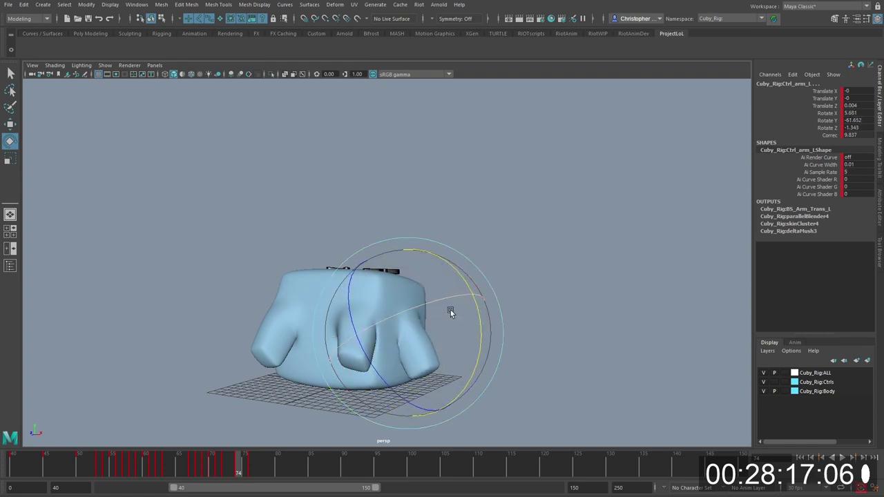
left_click(266, 462)
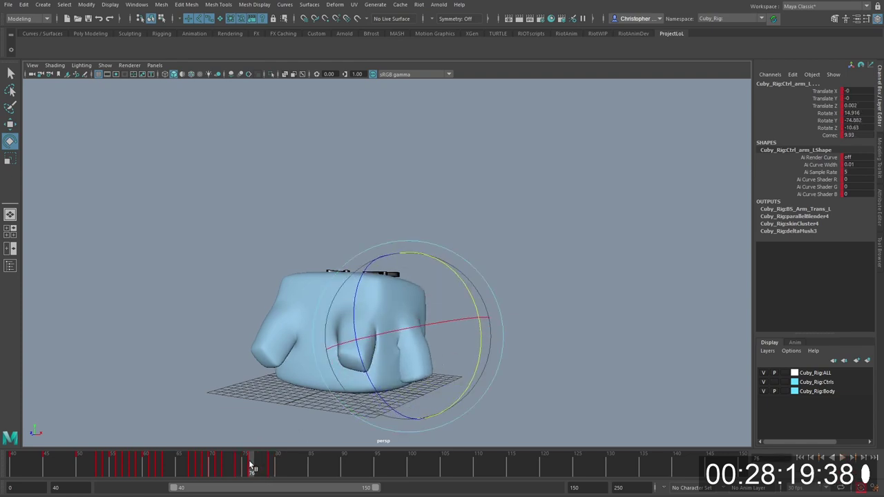
Step: Play back the fall and landing from frame 67 and return to frame 71 to examine the arms
left_click(193, 465)
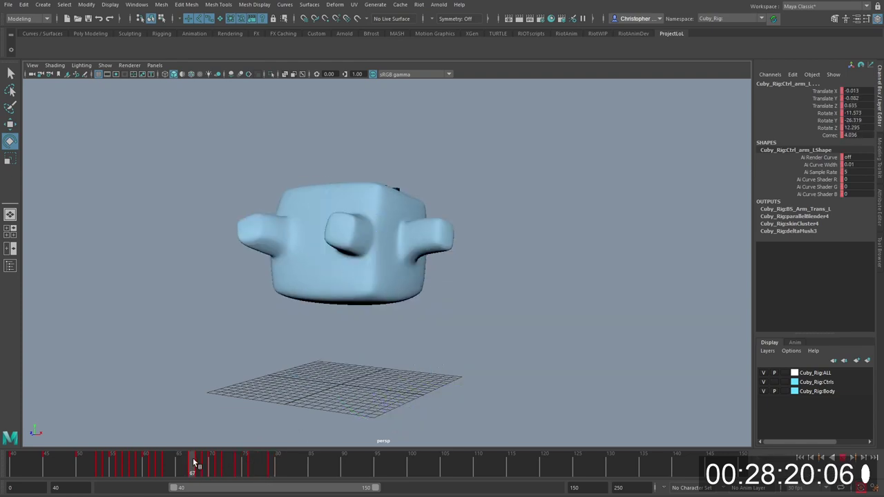
key("alt+v")
left_click(197, 461)
left_click_drag(304, 373, 414, 344, "alt")
left_click_drag(239, 466, 228, 449)
key("comma")
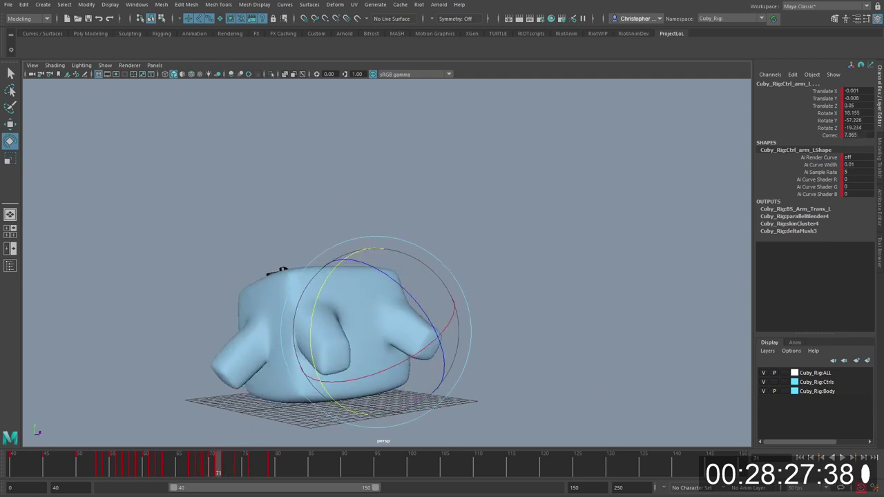
Step: Lower both arms on frame 70 to about -57 in Y rotation, comparing them with the neighbouring frames
key("alt+comma")
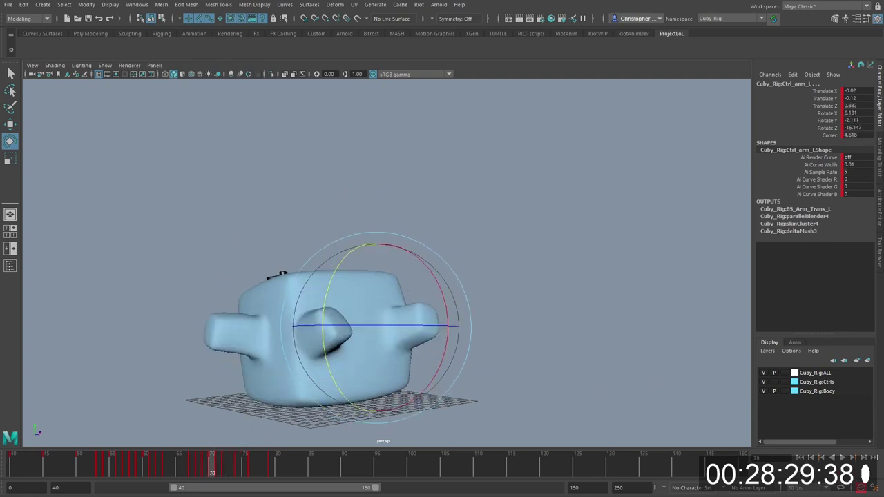
key("alt+period")
key("alt+period")
key("alt+period")
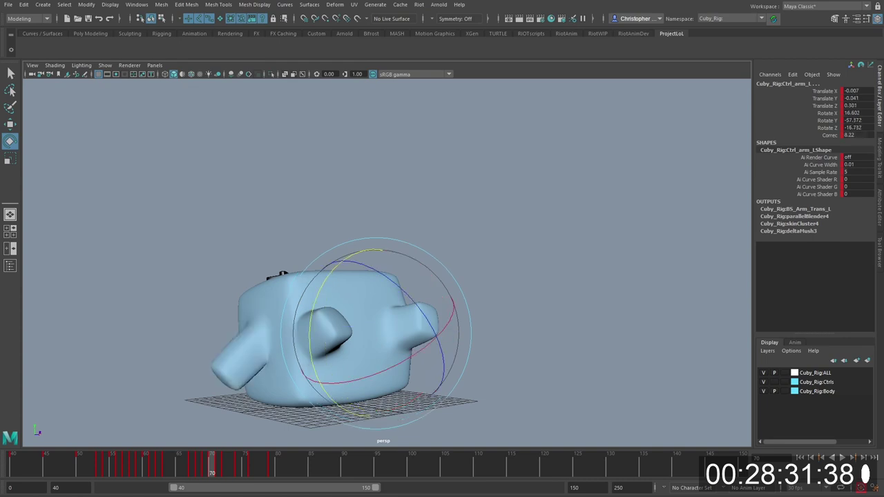
key("alt+comma")
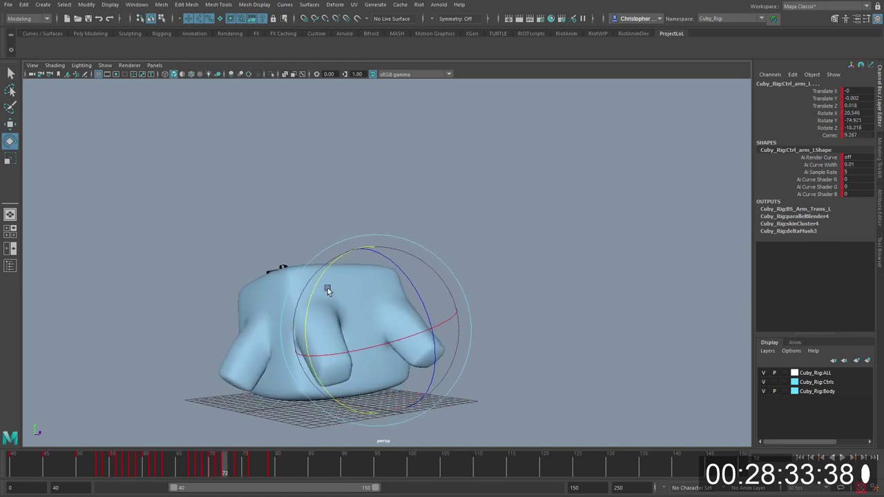
Step: Rotate both arms on frame 72 to about 102.5 in X, -84.7 in Y and -100.9 in Z, and shift them slightly
key("w")
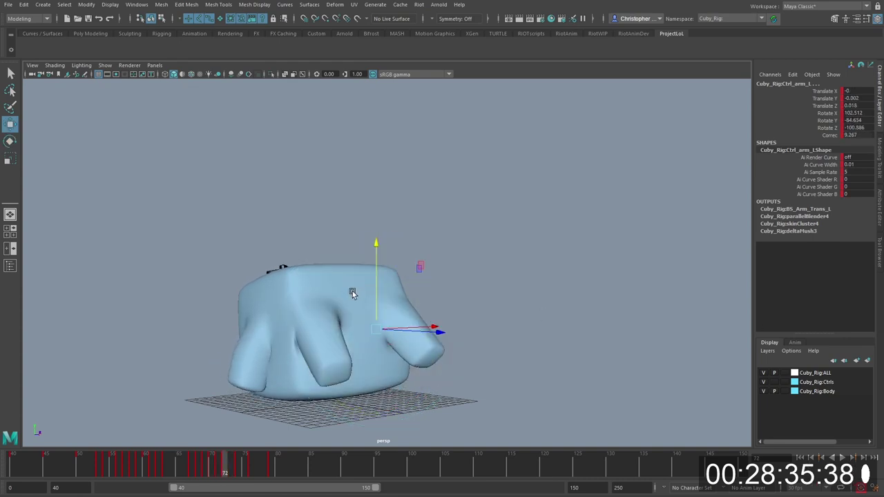
key("alt+comma")
key("alt+comma")
key("alt+period")
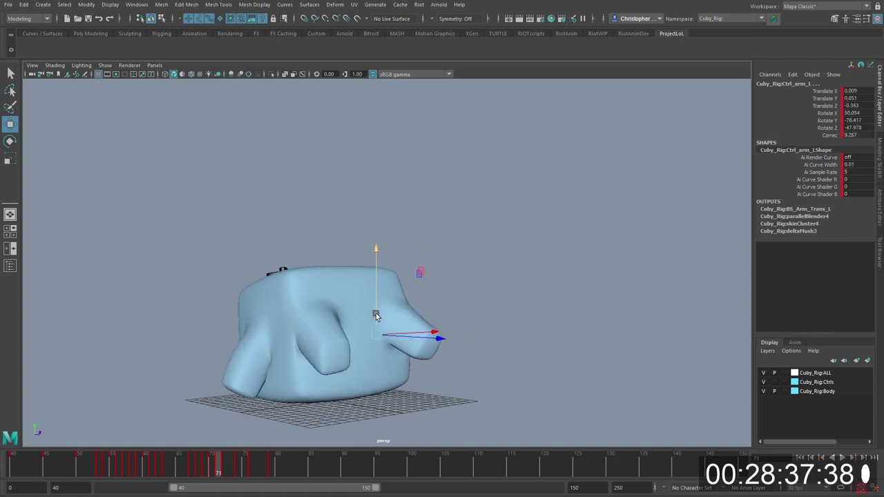
key("alt+period")
key("alt+comma")
key("alt+period")
key("alt+comma")
key("alt+period")
key("alt+period")
key("alt+period")
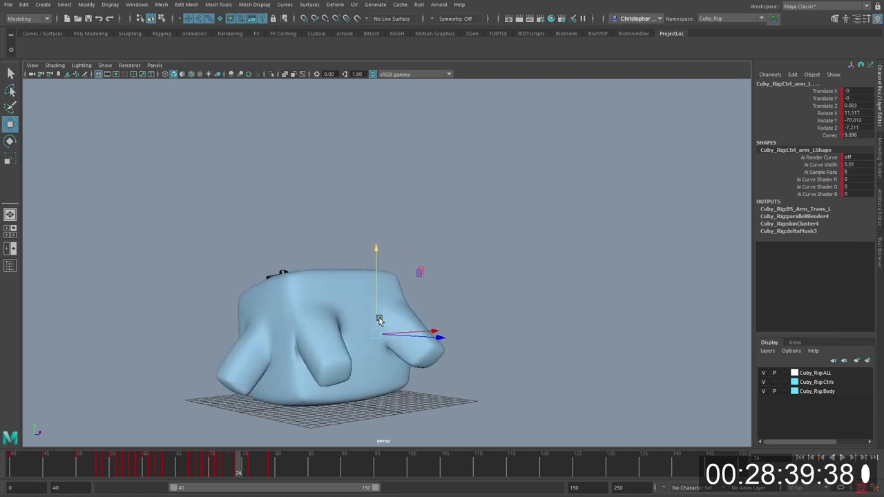
Step: Rotate both arms on frame 74 to about -65 in Y and play back the result
key("e")
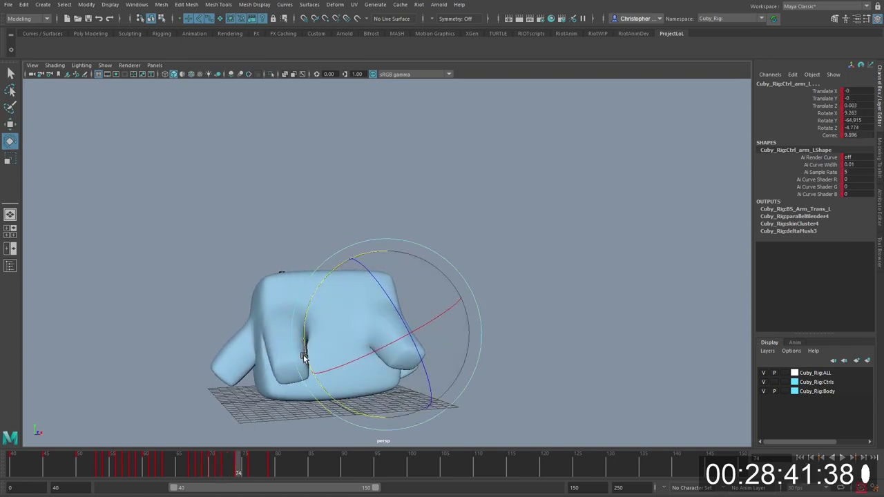
key("alt+v")
mouse_move(235, 472)
left_mouse_down()
mouse_move(251, 468)
mouse_move(198, 471)
mouse_move(248, 470)
mouse_move(237, 470)
left_mouse_up()
left_click_drag(269, 415, 282, 377, "alt")
Step: Step back and forth through the frames around frame 72 to examine the arms' landing and settling motion
key("alt+period")
key("alt+period")
key("alt+comma")
key("alt+comma")
key("alt+comma")
key("alt+comma")
key("alt+comma")
key("alt+period")
key("alt+period")
key("alt+period")
key("alt+period")
key("alt+period")
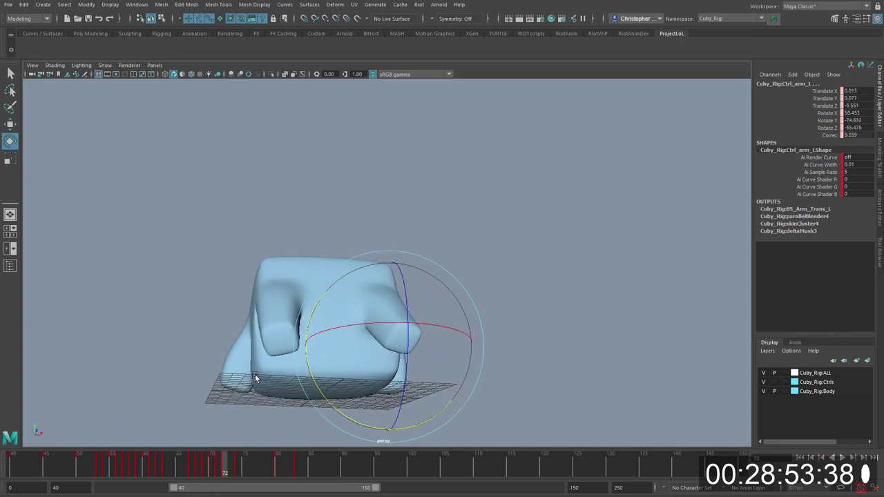
key("alt+comma")
key("alt+comma")
key("alt+comma")
key("alt+period")
key("alt+period")
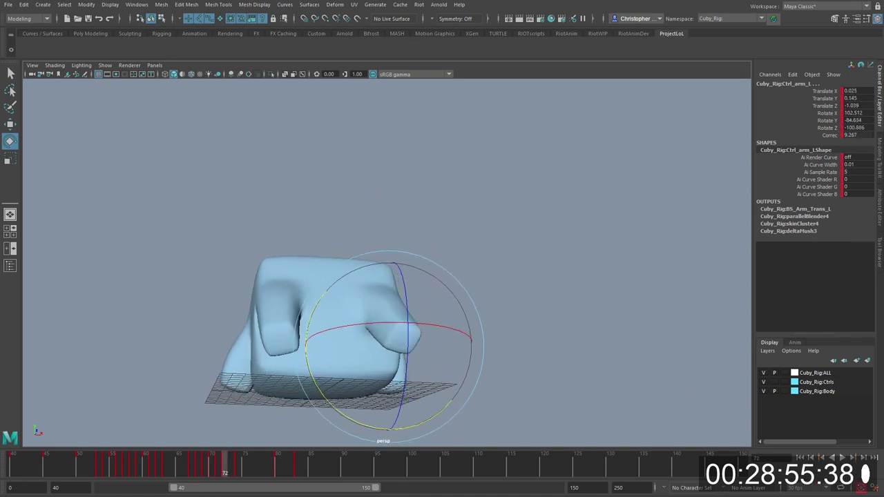
Step: Key both arms on frame 75 at about -52 in Y rotation
key("alt+period")
key("alt+period")
key("alt+period")
left_click_drag(321, 361, 317, 355, "alt")
key("alt+period")
key("s")
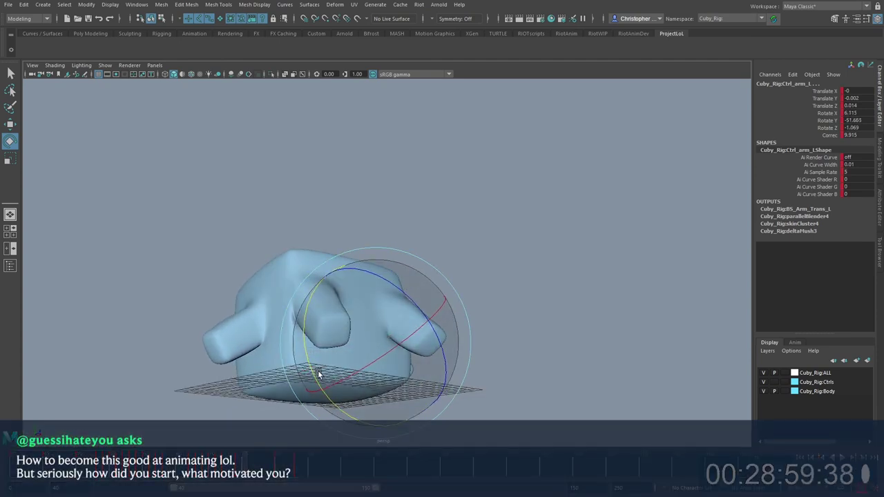
key("alt+period")
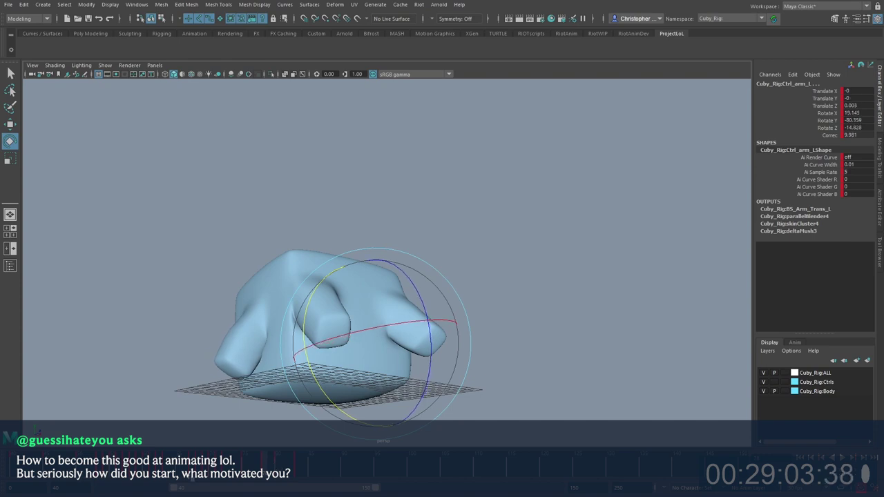
Step: Play back the settling arms and check their poses up to frame 80 from different angles
key("alt+v")
left_click_drag(341, 367, 377, 402, "alt")
key("Escape")
left_click_drag(275, 466, 263, 467)
key("alt+v")
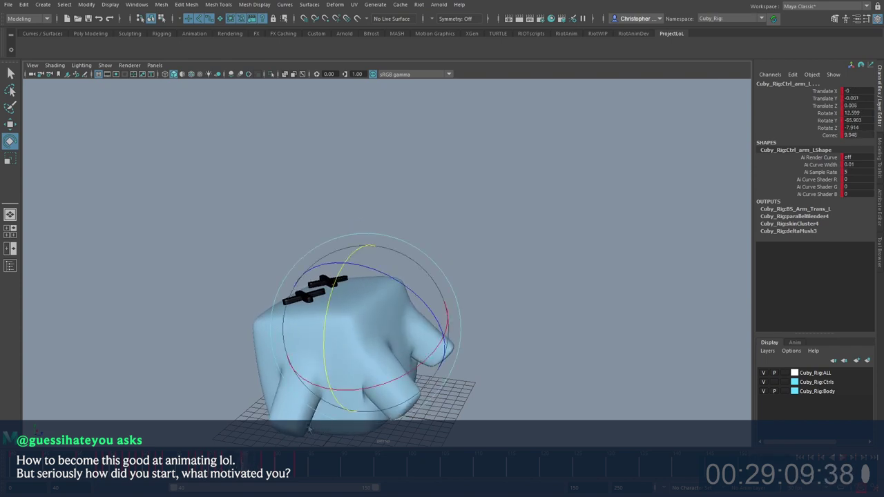
left_click_drag(266, 446, 326, 393, "alt")
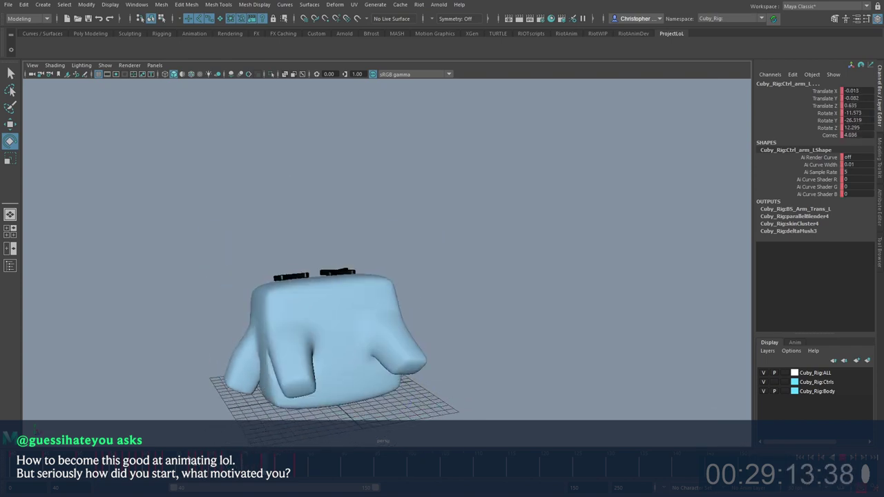
left_click_drag(263, 458, 272, 458)
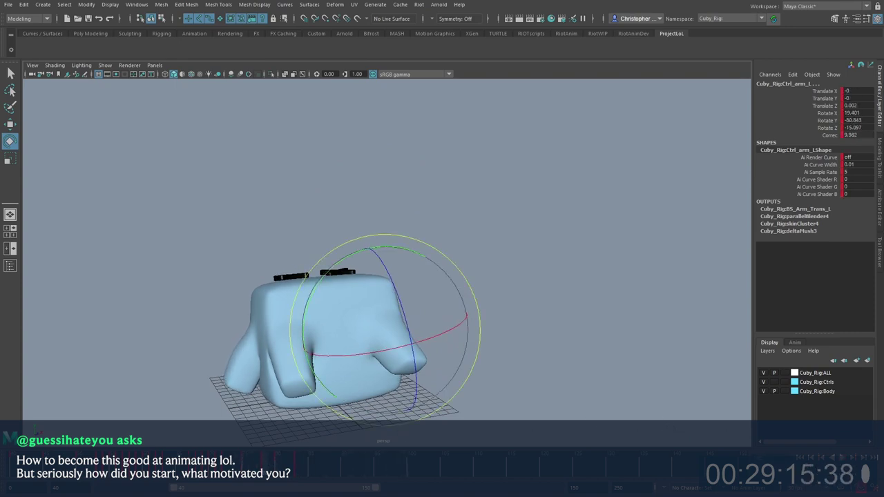
key("period")
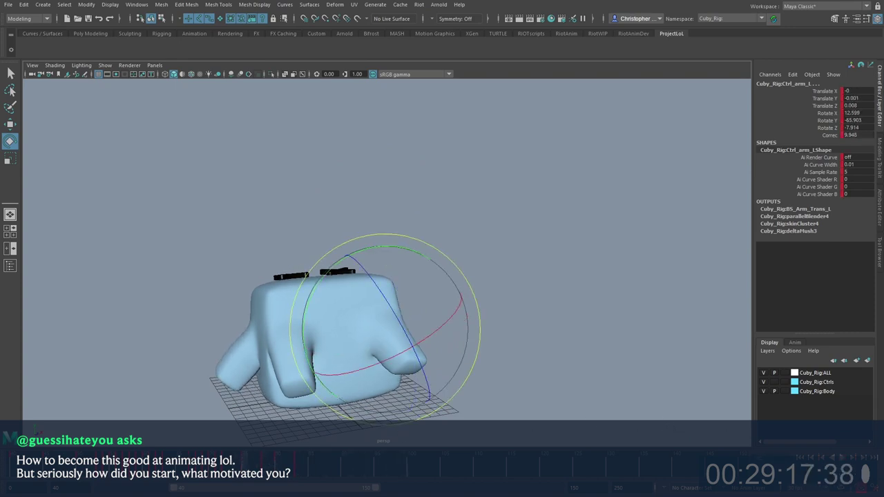
key("alt+v")
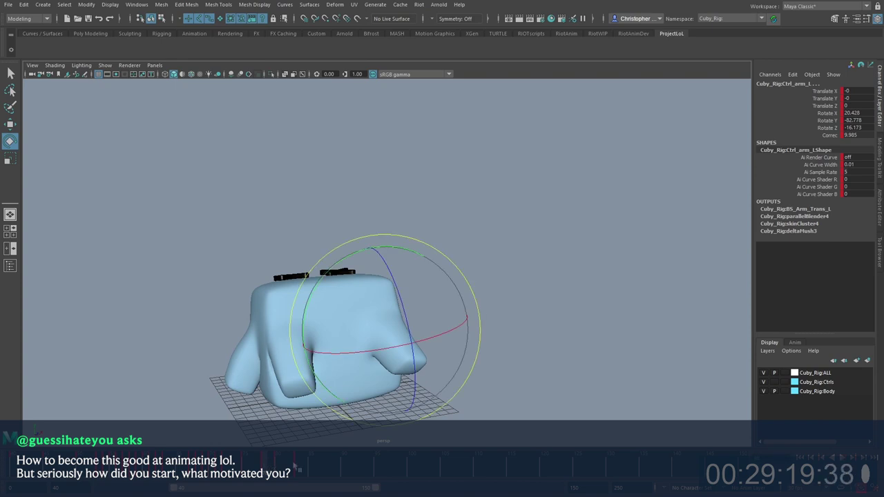
Step: Open the Graph Editor to examine the arm controls' animation curves, and return to the viewport
key("space")
left_click(233, 256)
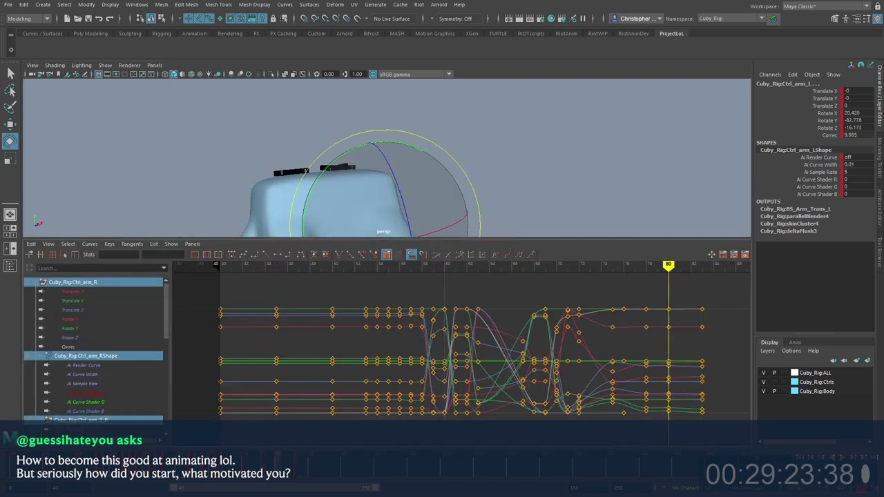
key("space")
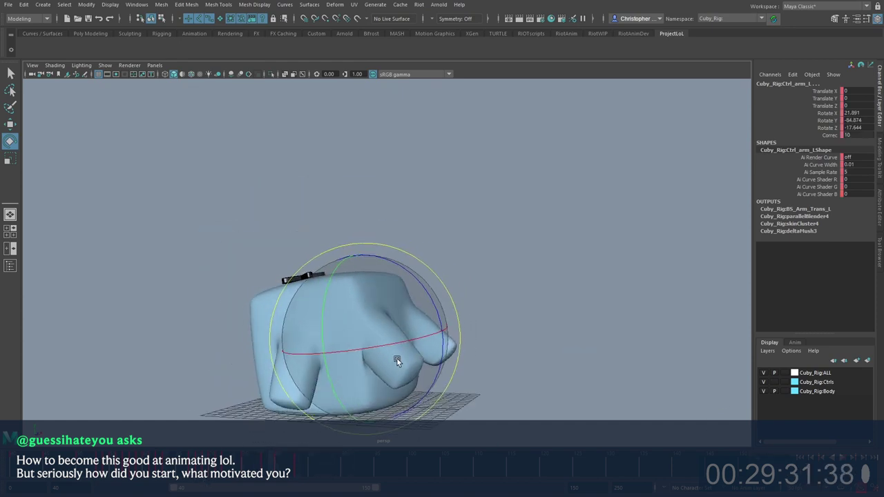
Step: Select both foot controls, rotate the raised feet in the landing pose and play back the result
key("w")
left_click(462, 341)
left_click(404, 369, "shift")
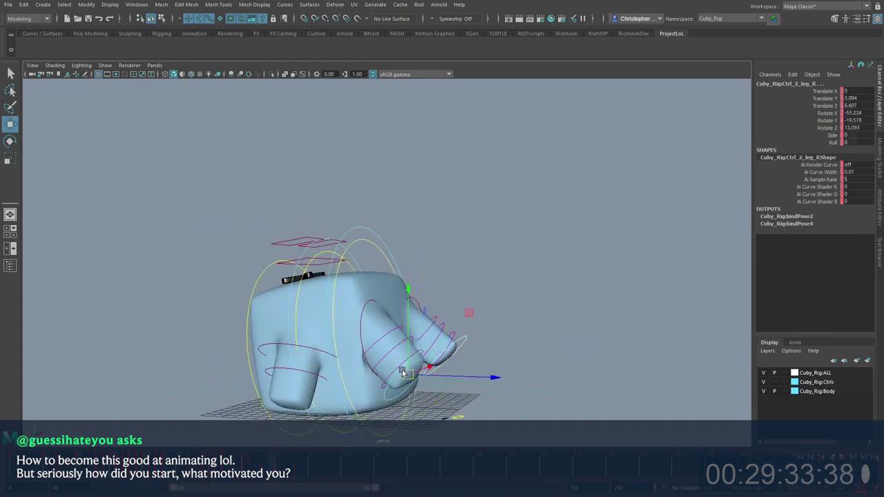
key("alt+v")
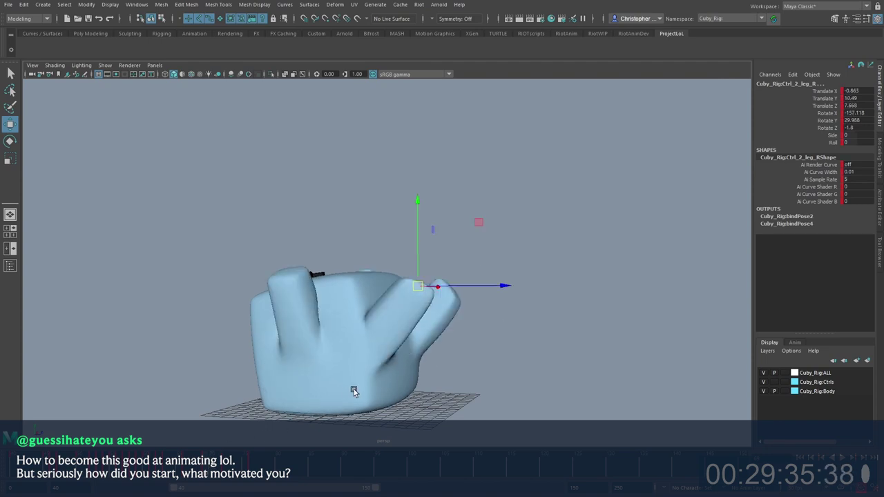
left_click_drag(418, 278, 394, 318)
key("ctrl+z")
key("e")
left_click_drag(338, 317, 379, 320)
key("alt+v")
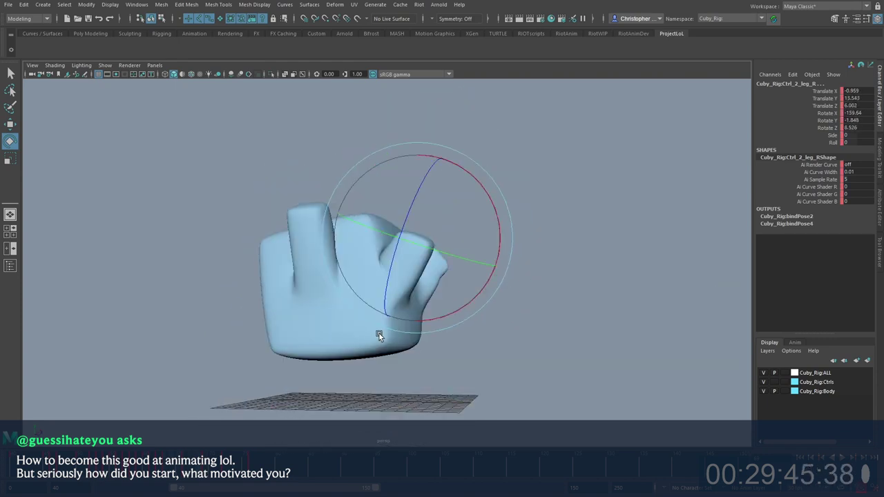
Step: Move and rotate both foot controls across the landing poses so the raised feet settle with overlap
key("w")
left_click_drag(430, 197, 429, 184)
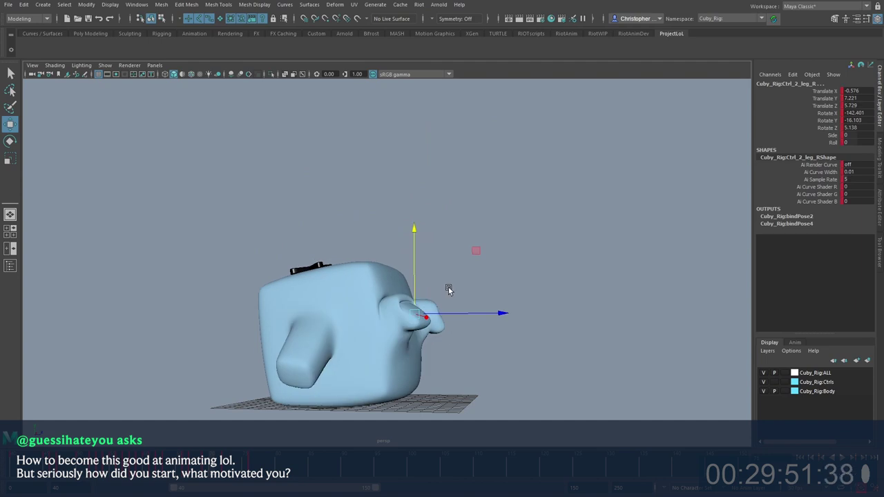
key("e")
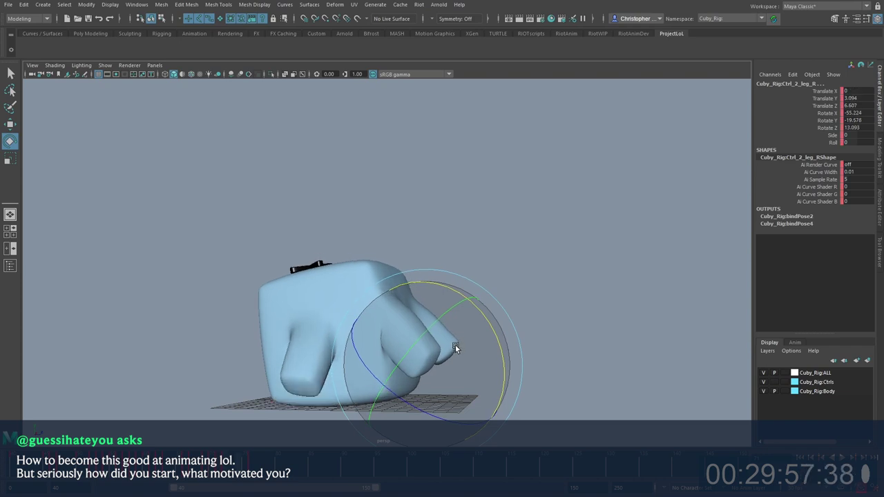
key("w")
key("e")
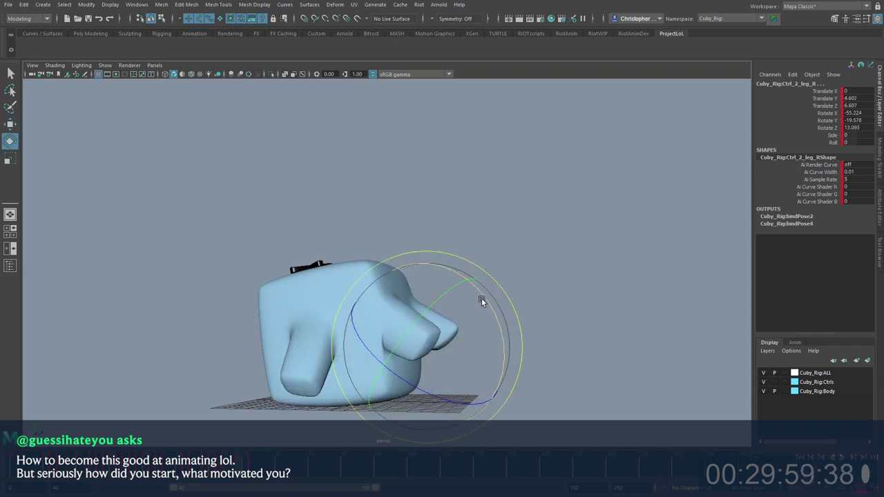
left_click_drag(476, 290, 478, 311)
key("period")
Step: Play back and scrub the fall and landing from different angles to check the feet's motion
mouse_move(259, 469)
left_mouse_down()
mouse_move(236, 467)
mouse_move(243, 466)
left_mouse_up()
left_click_drag(416, 356, 309, 406, "alt")
left_click_drag(212, 464, 240, 461)
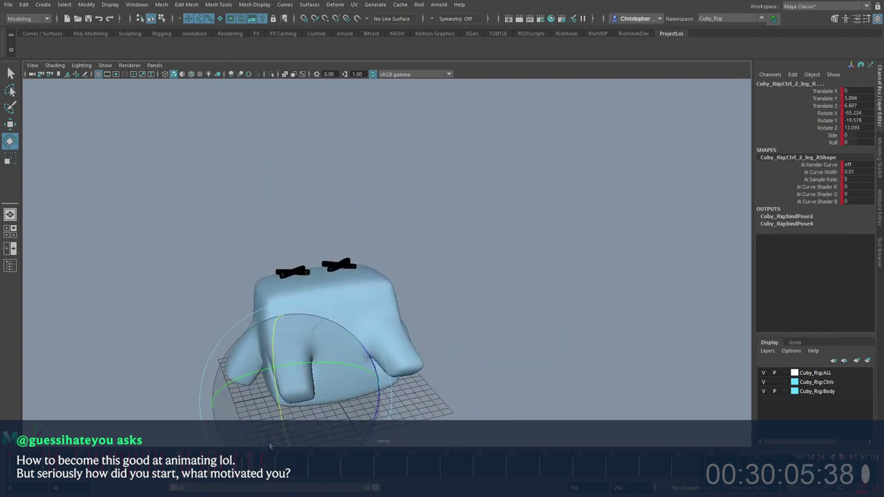
left_click_drag(245, 465, 190, 468)
key("alt+v")
left_click_drag(382, 361, 431, 351, "alt")
scroll(396, 308, "down", 3)
left_click(91, 465)
key("alt+v")
left_click_drag(354, 344, 323, 332, "alt")
left_click_drag(103, 467, 98, 466)
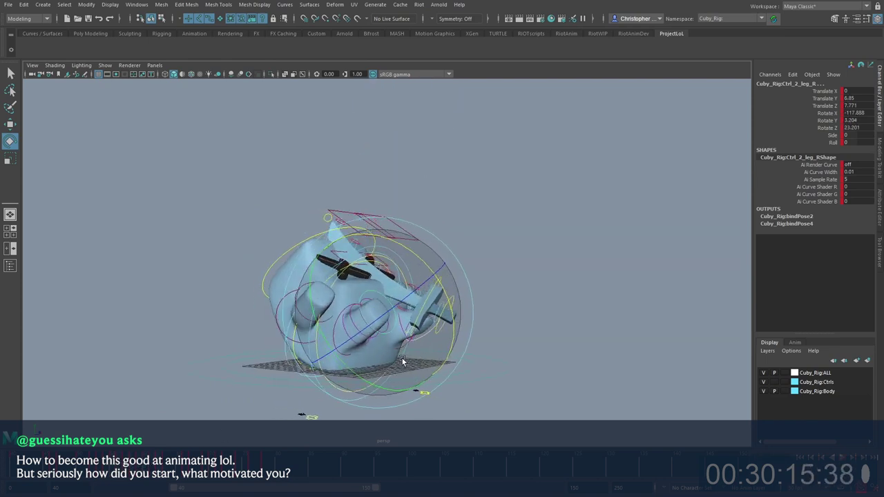
Step: Lower the right foot control to about 8.6 in Y and rotate it to about -25 in X and -17 in Y in the airborne pose
key("w")
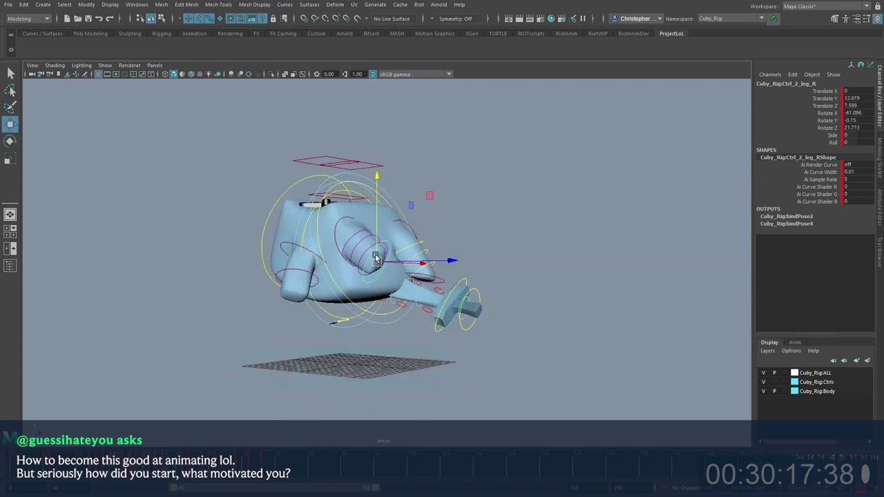
key("e")
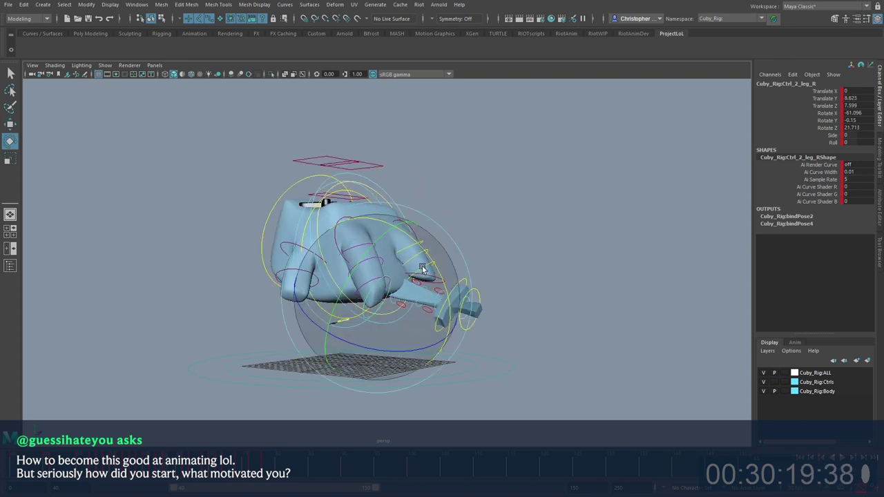
key("w")
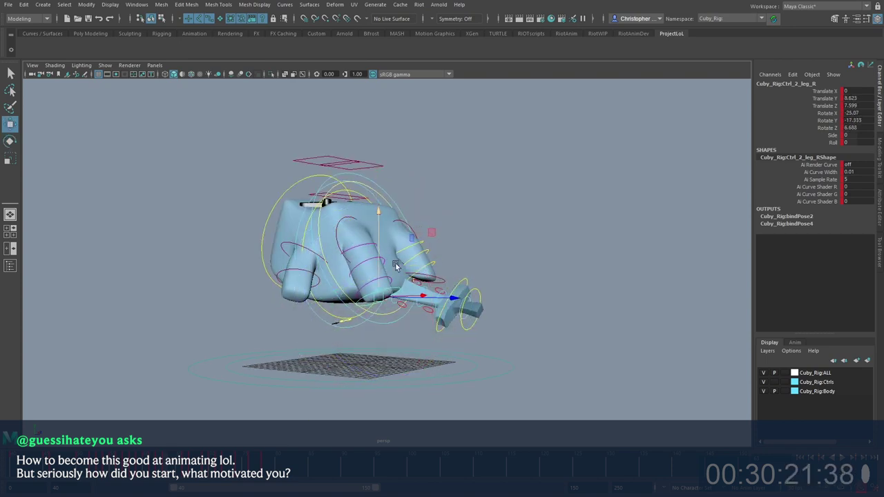
Step: Select the left foot control in the airborne pose and adjust its position and rotation
left_click(423, 258)
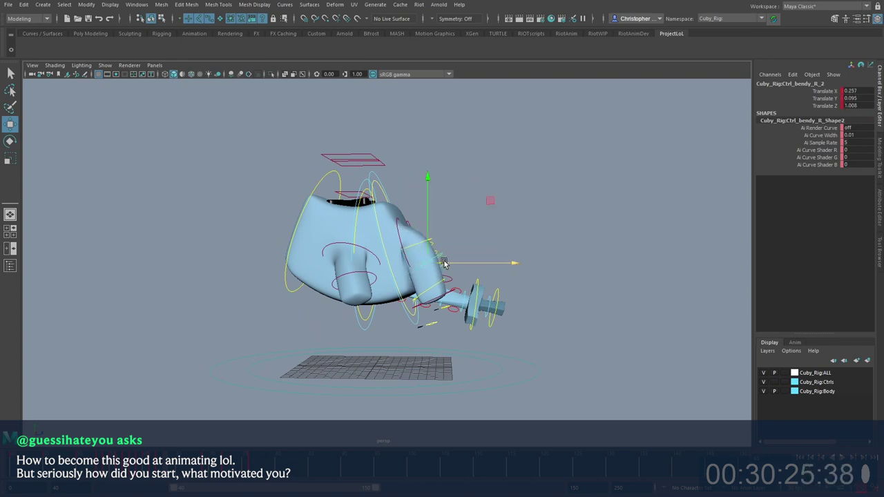
left_click_drag(427, 259, 414, 267, "alt")
left_click(433, 269)
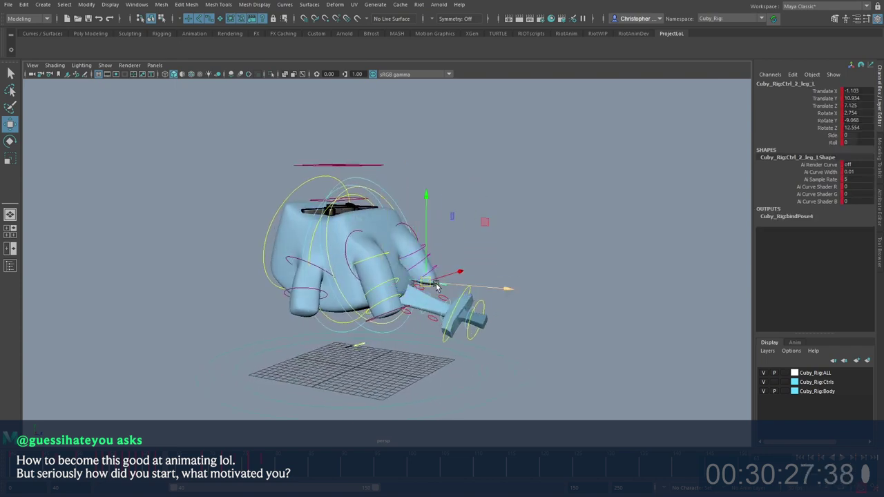
key("e")
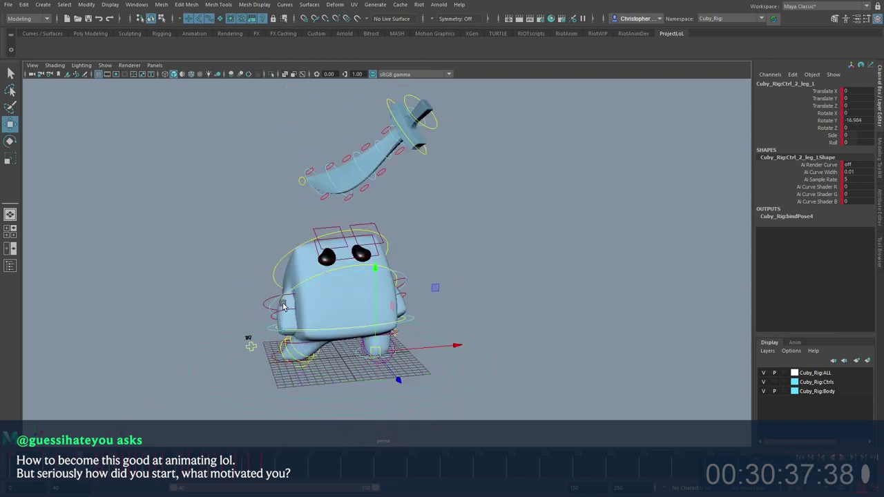
Step: Try rotating the right arm control in the standing pose, undo it and play back the animation
left_click(281, 311)
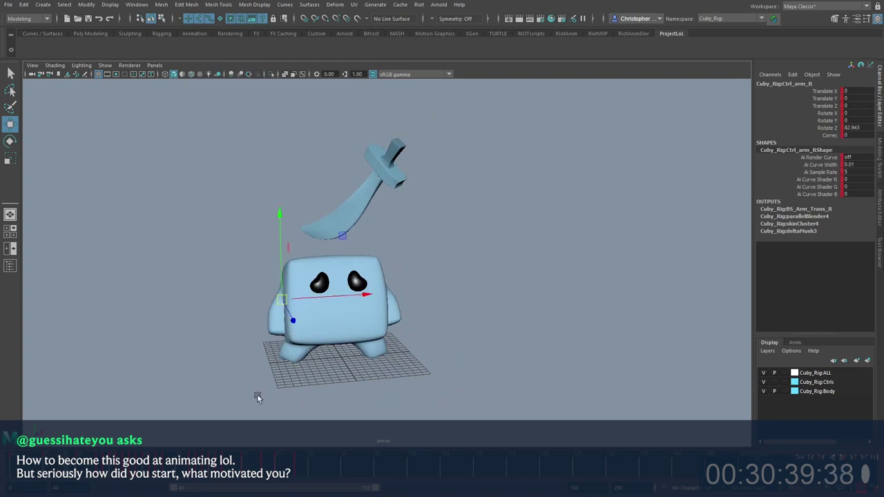
key("e")
key("ctrl+z")
mouse_move(320, 365)
left_mouse_down()
mouse_move(326, 290)
mouse_move(293, 286)
mouse_move(347, 300)
left_mouse_up()
key("alt+v")
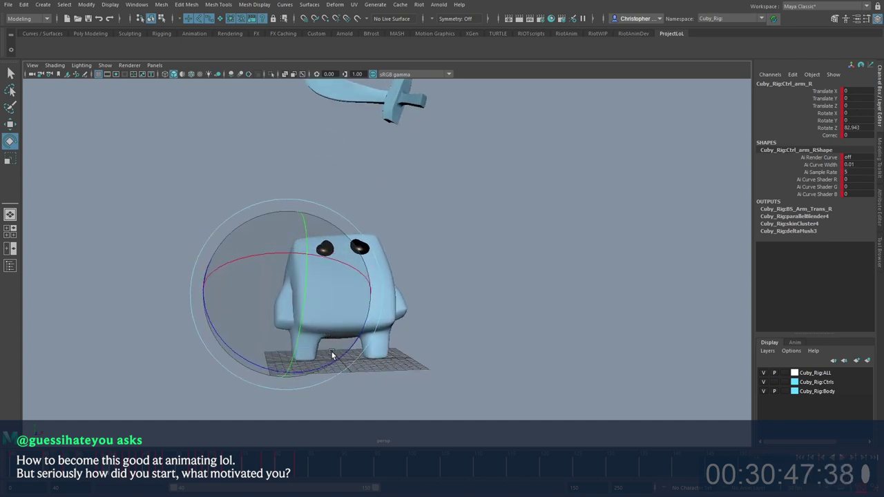
Step: Rotate the left arm control in the standing pose, select both arm controls and check their motion in playback
key("w")
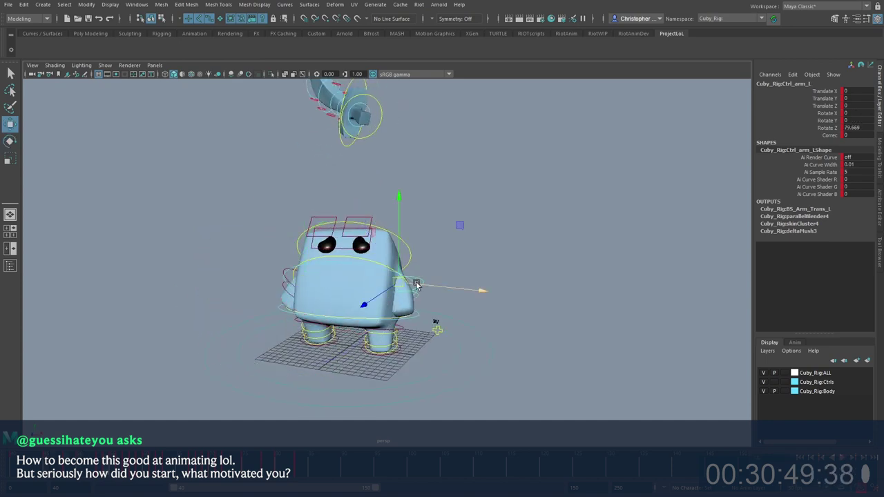
key("e")
left_click_drag(404, 233, 410, 248)
left_click_drag(424, 338, 413, 326, "alt")
left_click(288, 295)
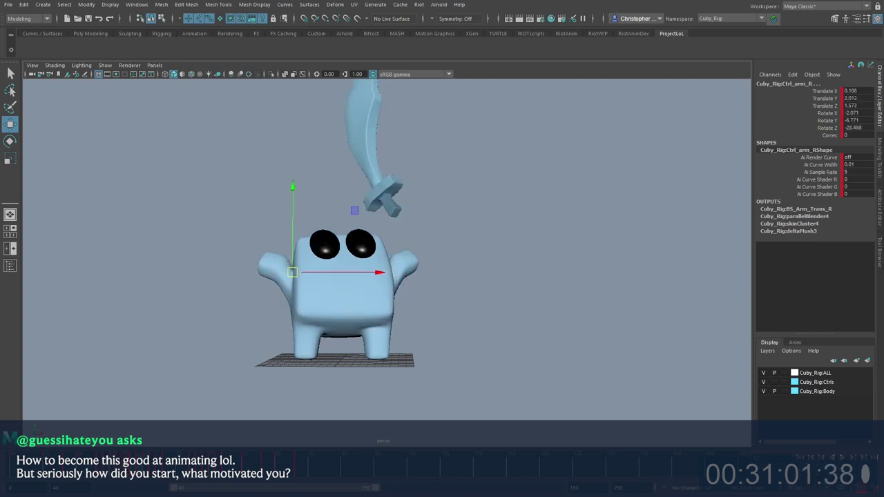
key("comma")
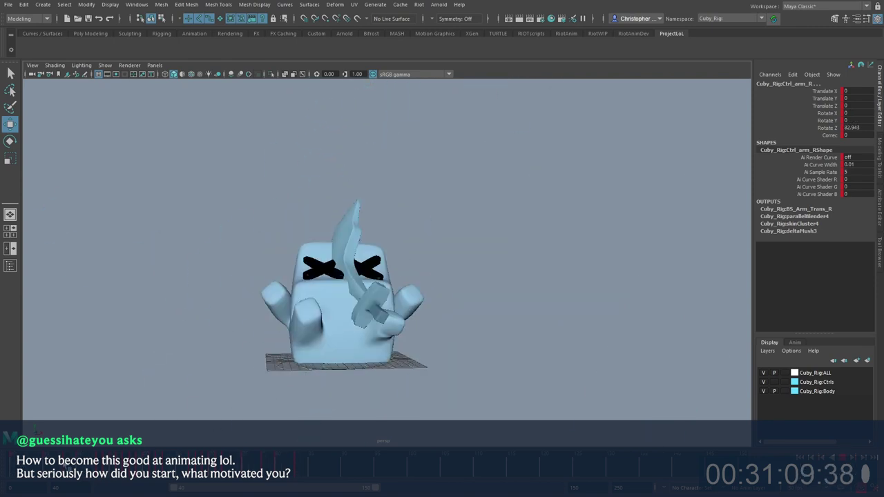
scroll(286, 365, "down", 3)
key("alt+v")
Step: Select the sword's handle control and play back the animation repeatedly to examine the sword's flight above the character
left_click(405, 164)
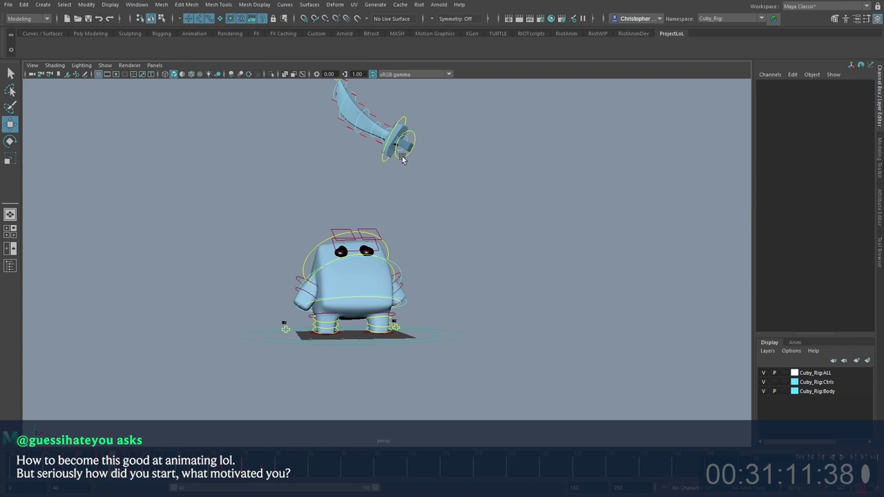
left_click(401, 154)
key("alt+1")
left_click_drag(410, 204, 391, 216, "alt")
middle_click_drag(391, 216, 379, 270, "alt")
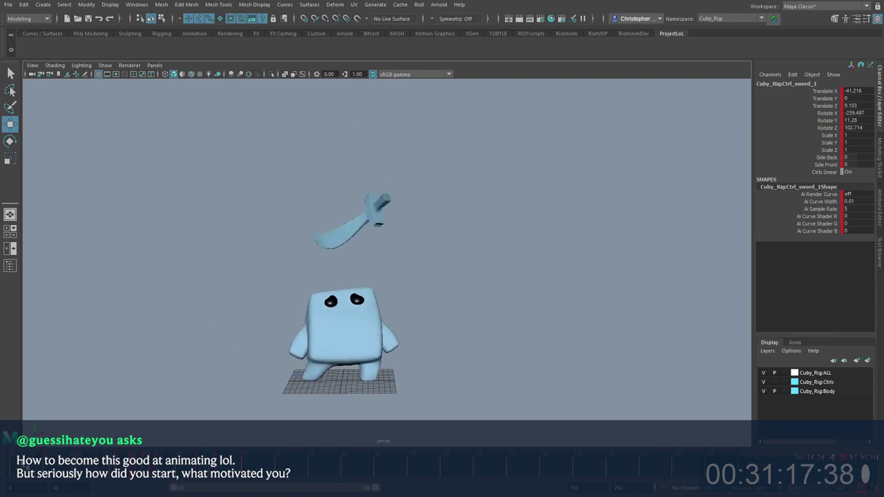
key("alt+v")
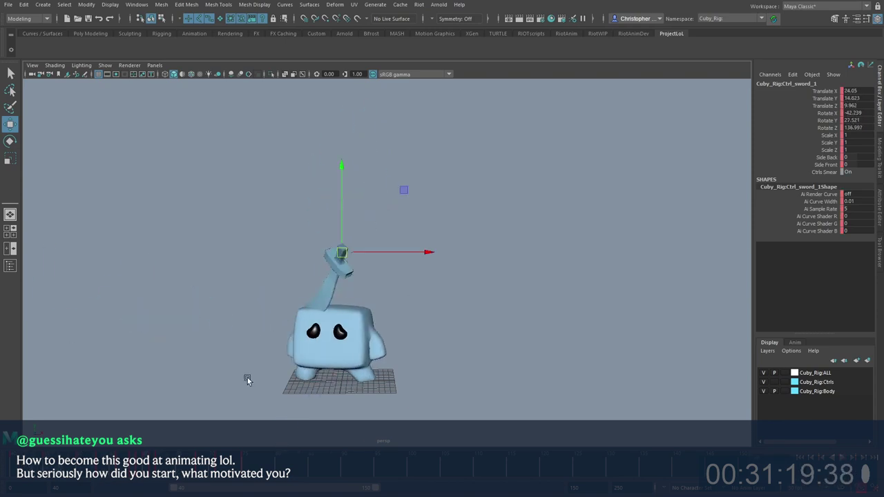
key("alt+v")
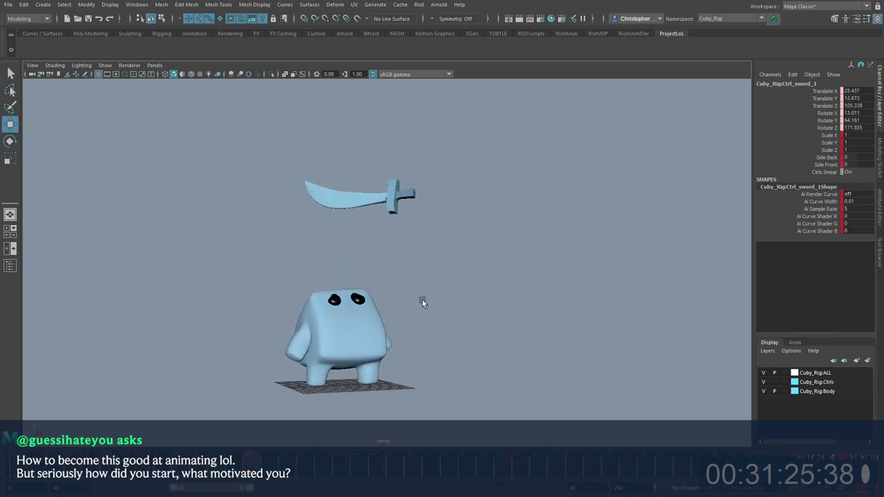
key("alt+v")
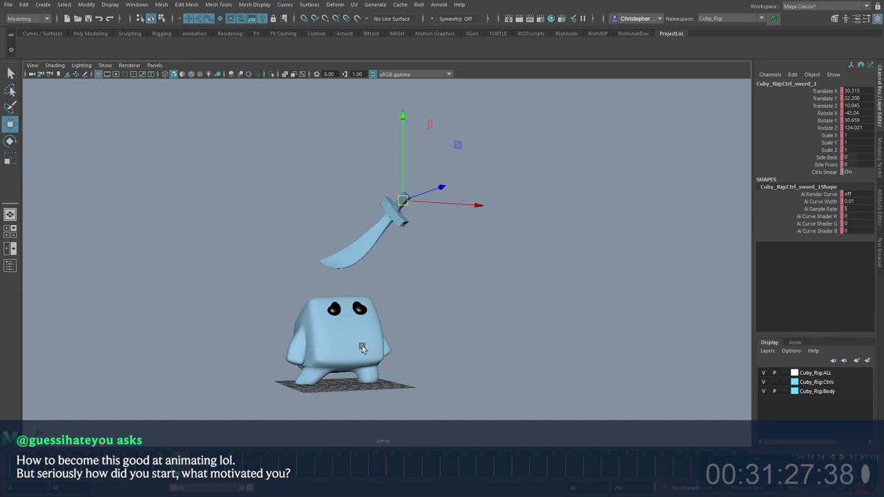
key("alt+v")
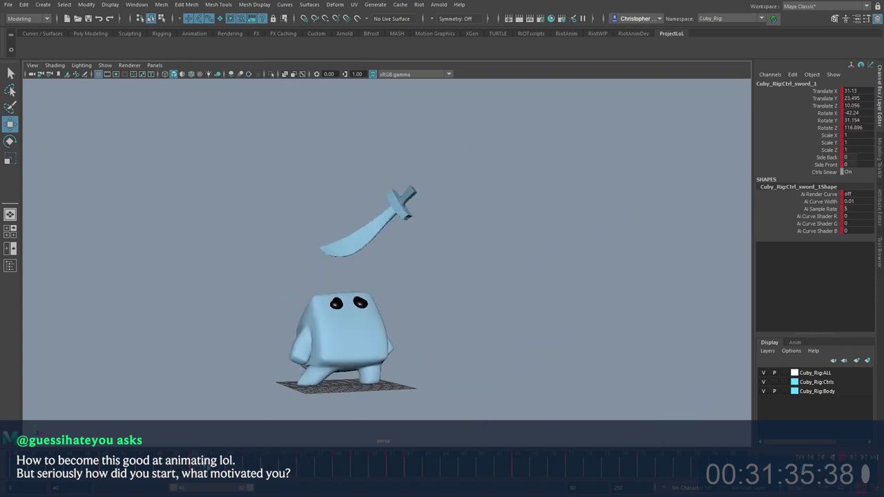
Step: Select both eye controls and try a Blink value of 10 on the sad eyes, then reset Blink to 0
left_click(371, 295)
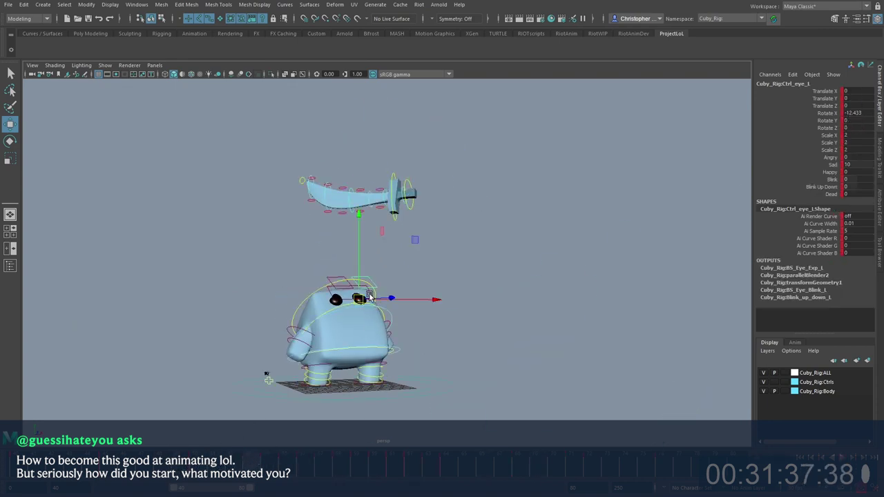
left_click(334, 298)
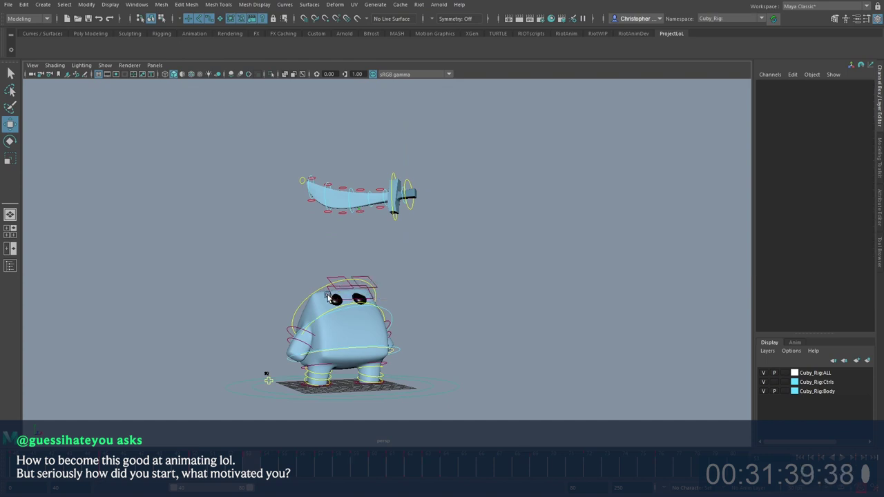
left_click(333, 298)
left_click(458, 276)
left_click(347, 285)
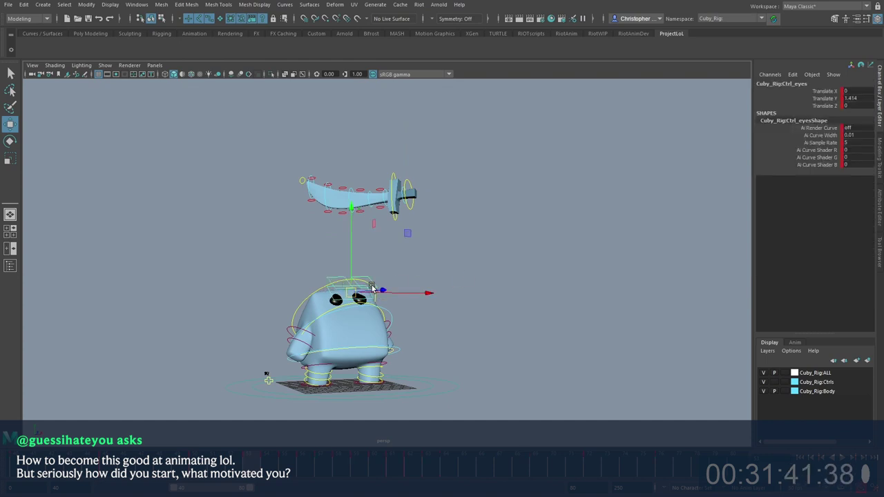
left_click(367, 279)
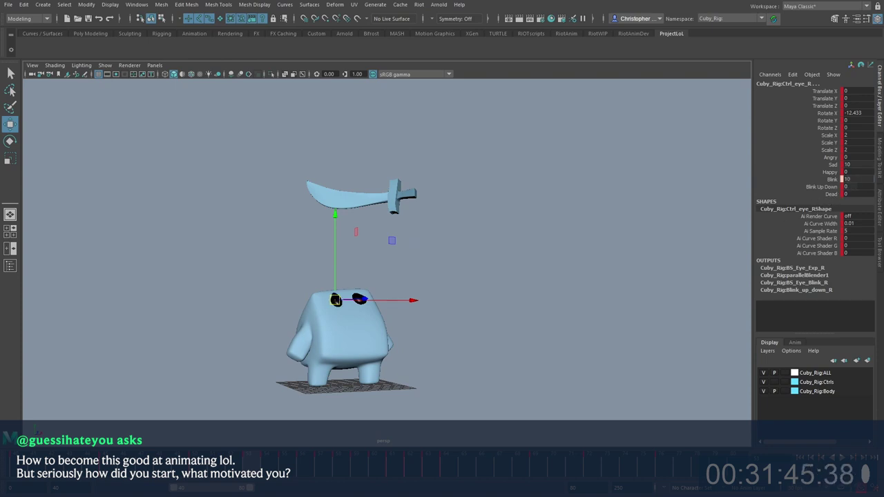
left_click_drag(459, 227, 312, 315, "alt")
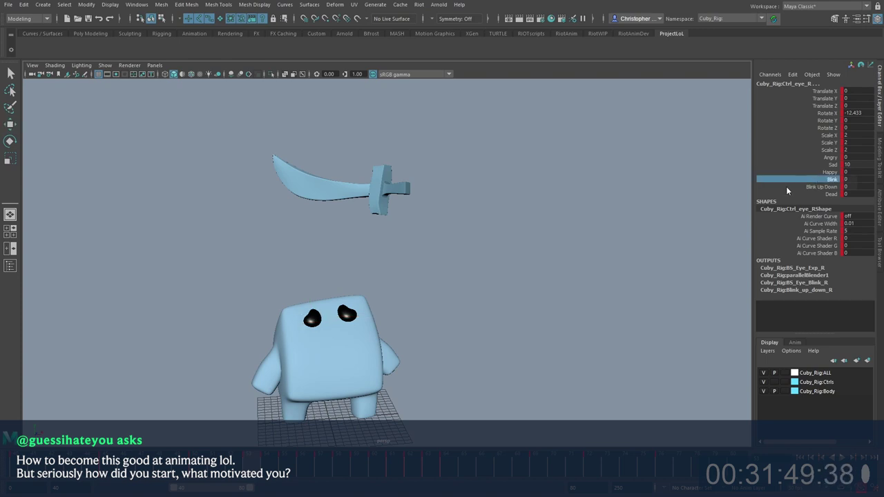
Step: Set both eyes' Angry value to 0 in the narrowed-eye pose and select a range of eye keys on the timeline
key("alt+v")
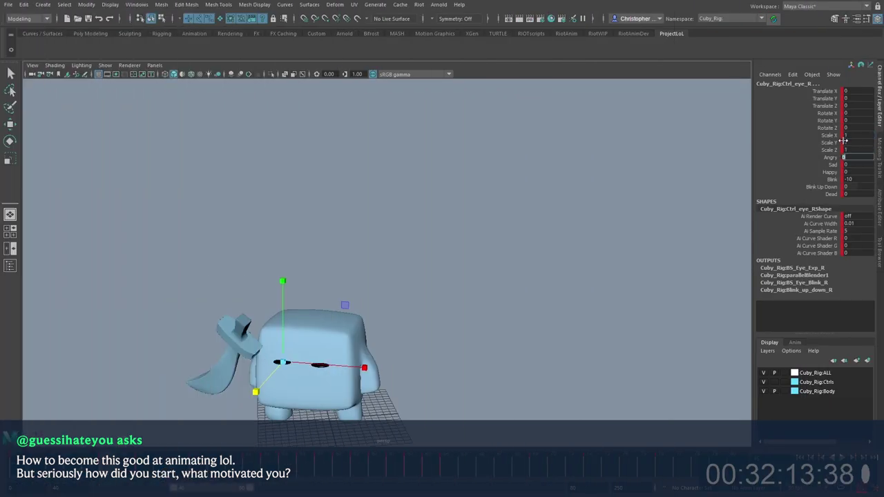
left_click_drag(822, 149, 824, 135)
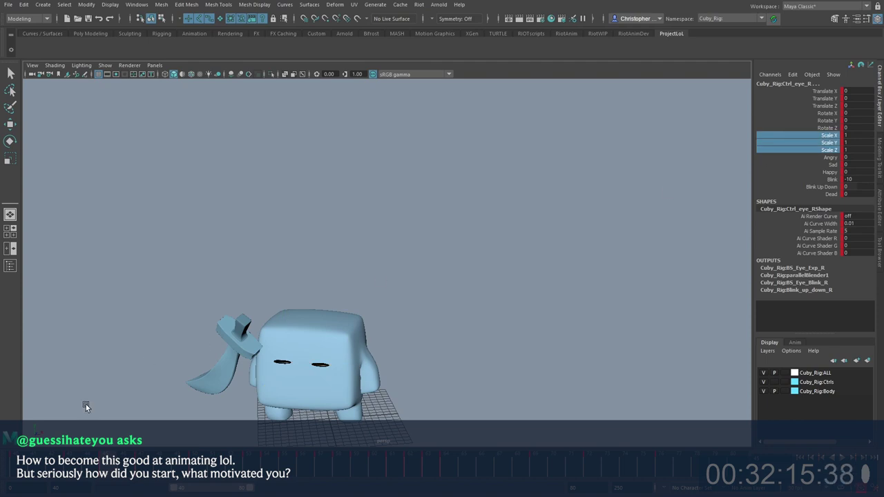
left_click(72, 467)
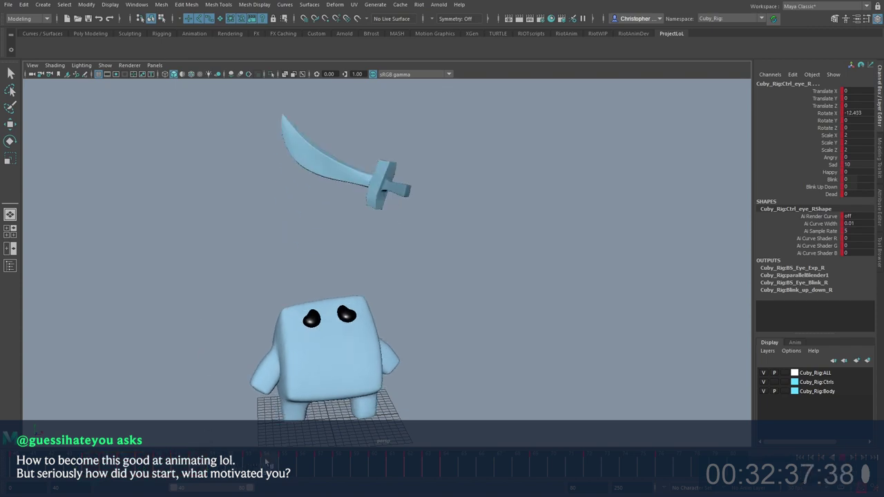
left_click_drag(254, 465, 281, 467, "shift")
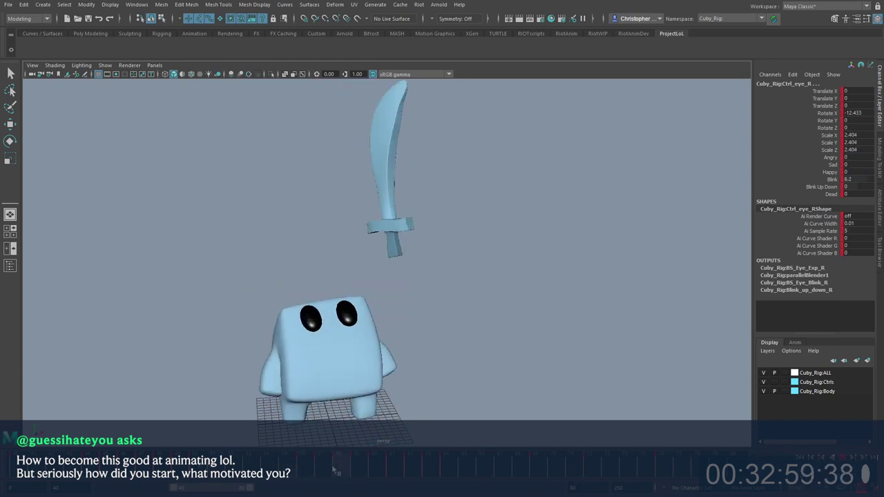
Step: Select all the character and sword controls, and scrub and play back the sword impact from different angles
left_click_drag(279, 263, 616, 406)
key("w")
middle_click_drag(616, 406, 613, 380, "alt")
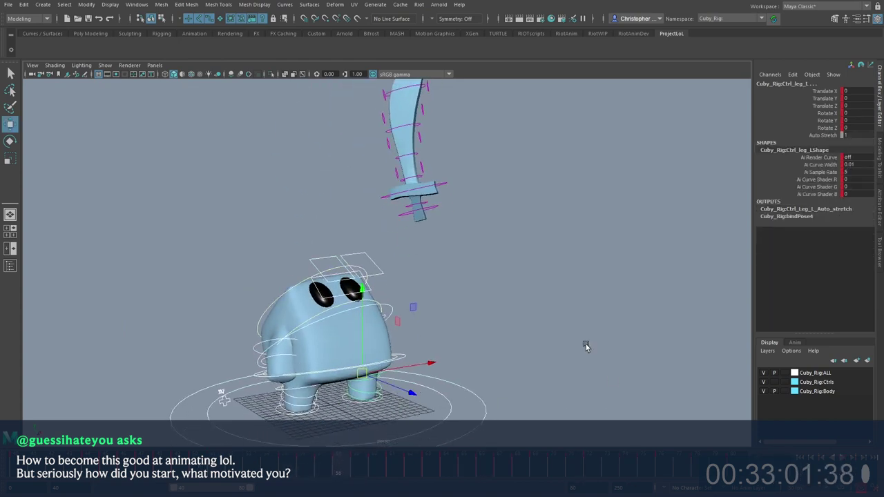
left_click_drag(187, 427, 187, 429)
left_click_drag(266, 468, 305, 467)
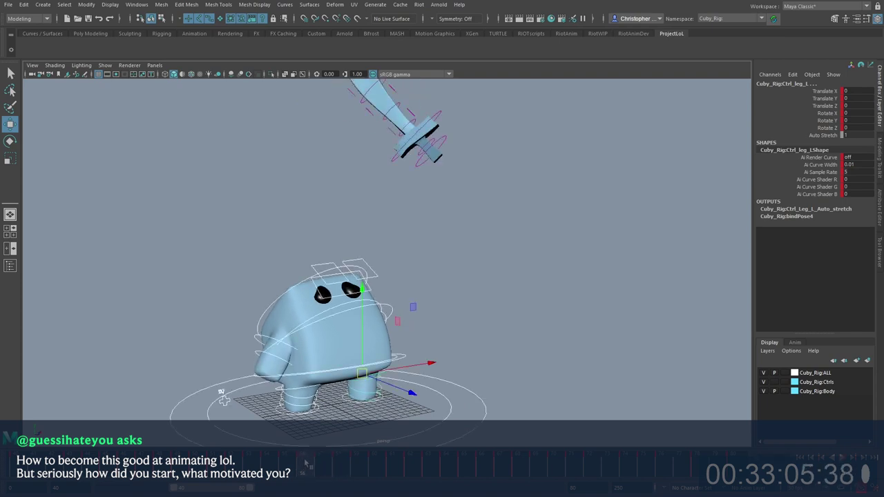
key("alt+v")
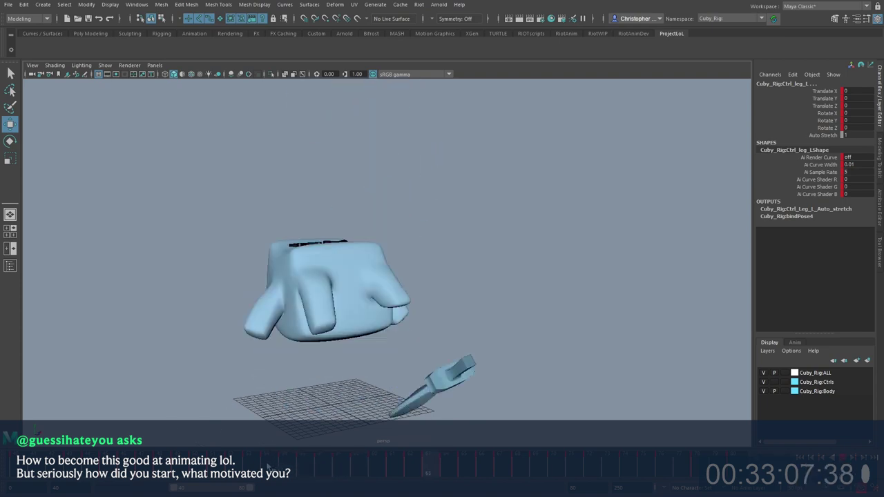
left_click_drag(345, 380, 277, 394, "alt")
left_click_drag(273, 470, 377, 465)
key("alt+comma")
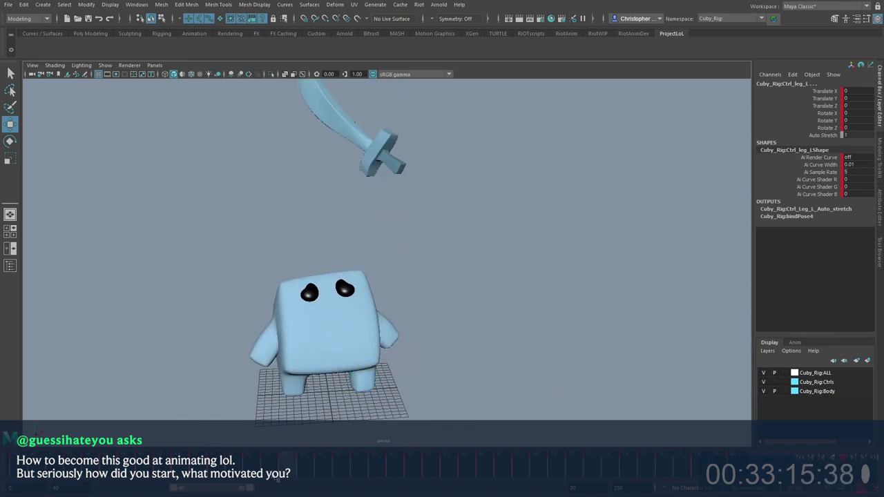
Step: Select the sword's main control and scrub through the sword's impact and swing around the character
left_click_drag(351, 465, 373, 465)
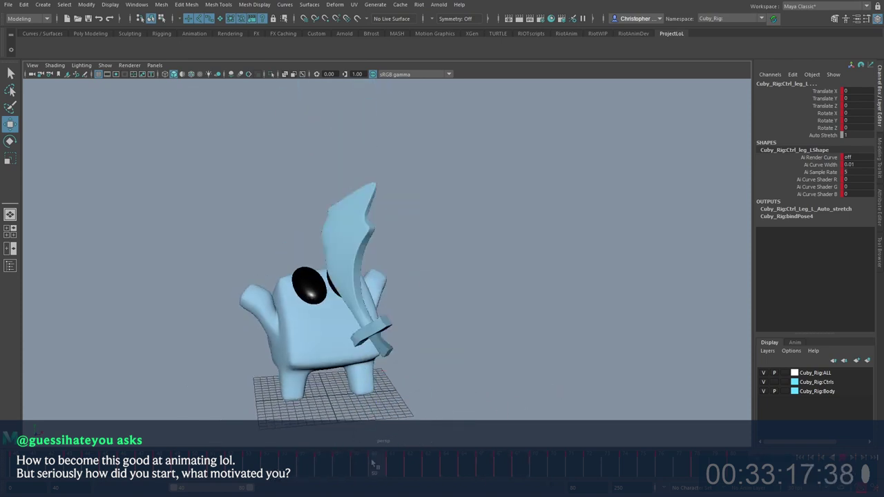
left_click(398, 325)
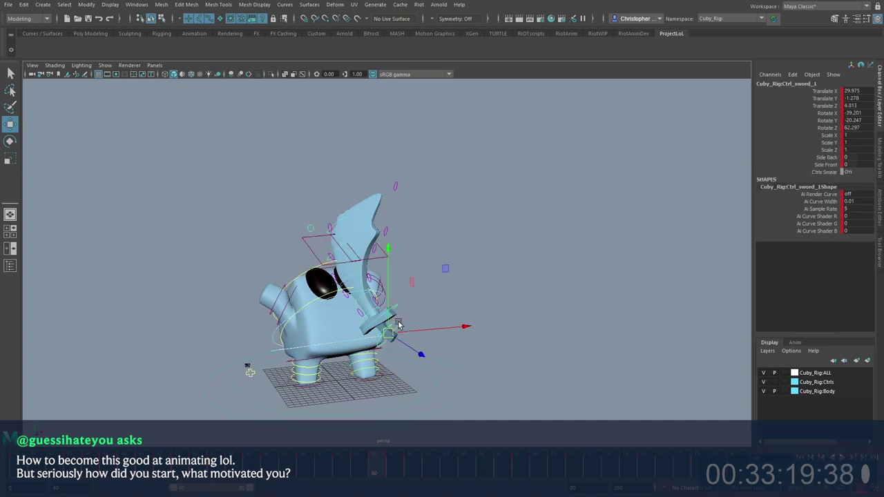
left_click(404, 57)
left_click_drag(315, 465, 680, 474)
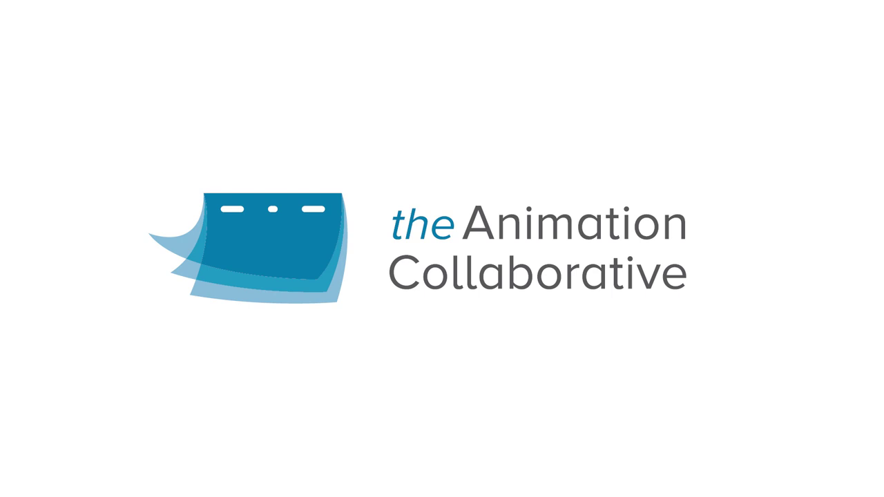
Step: Switch to the web browser and read through The Animation Collaborative's list of instructors and their biographies
scroll(442, 276, "down", 2)
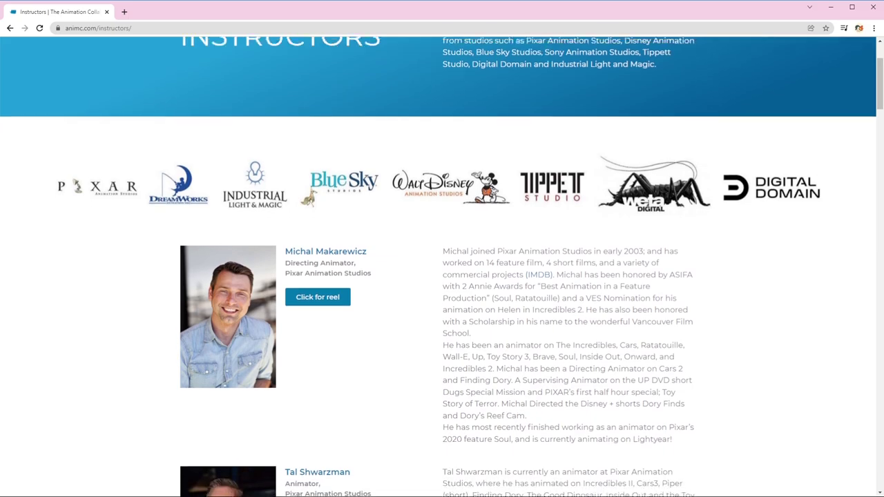
scroll(442, 276, "down", 2)
scroll(442, 276, "down", 2)
scroll(442, 276, "down", 2)
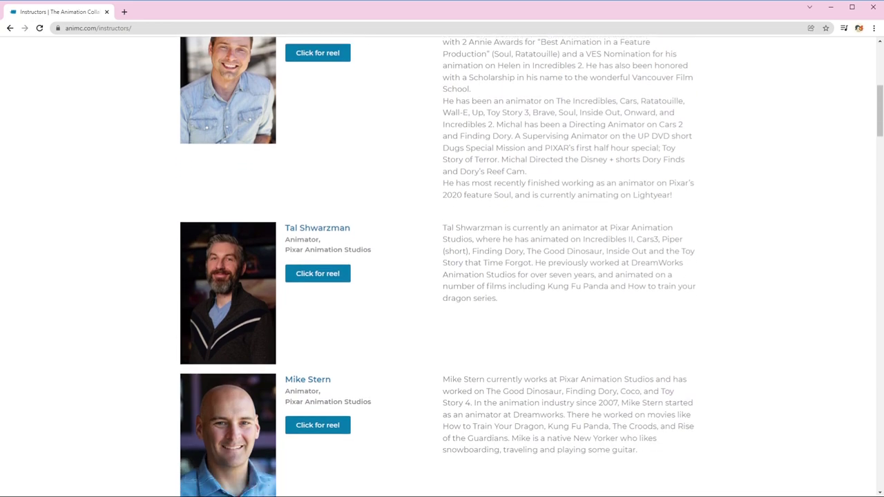
scroll(442, 276, "down", 2)
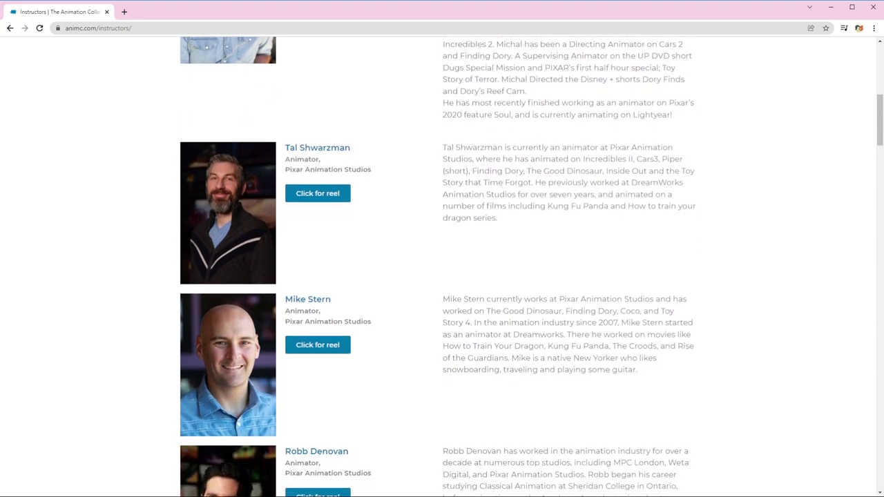
scroll(443, 277, "down", 2)
scroll(442, 276, "down", 2)
scroll(442, 276, "down", 2)
scroll(442, 276, "down", 2)
scroll(442, 276, "down", 2)
scroll(442, 276, "down", 2)
scroll(442, 276, "down", 1)
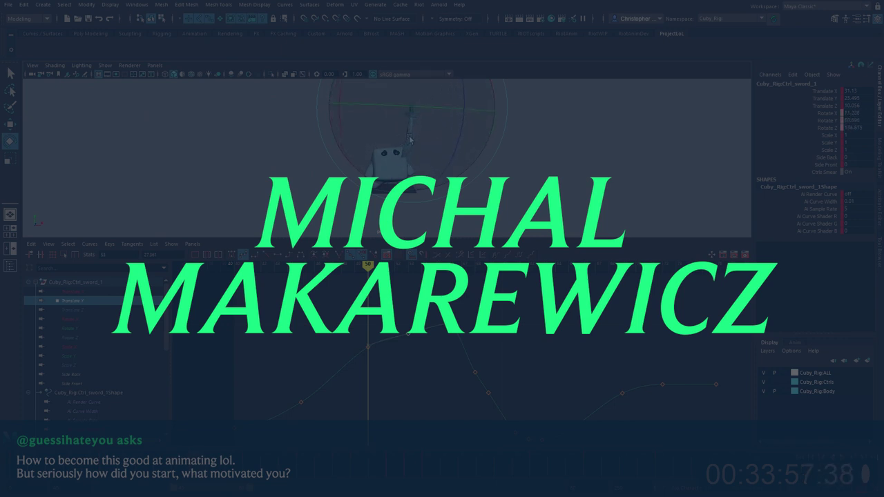
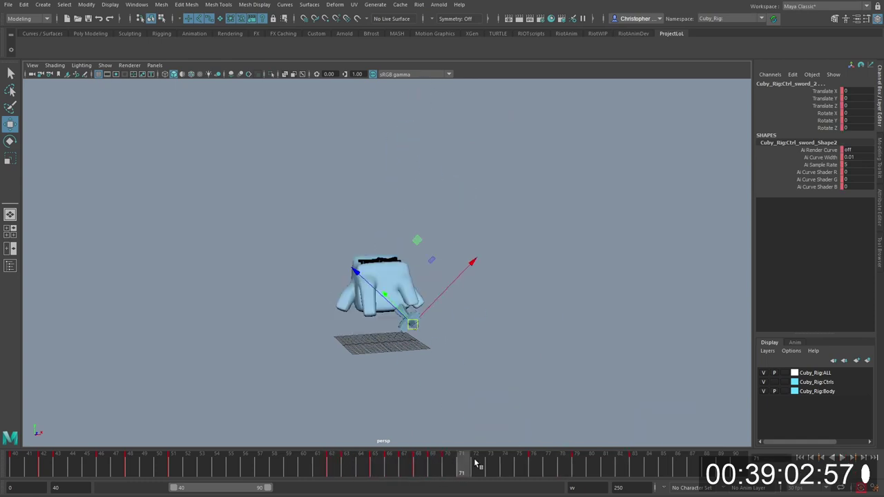
Step: Paste the sword controls' out-of-the-way pose from frame 79 at frame 71, and try the same pose at frame 70
key("period")
key("comma")
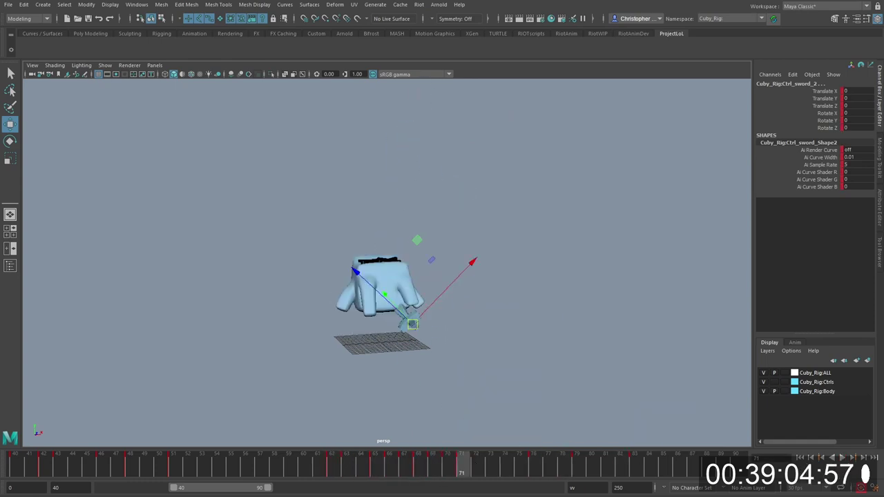
key("ctrl+v")
key("period")
key("period")
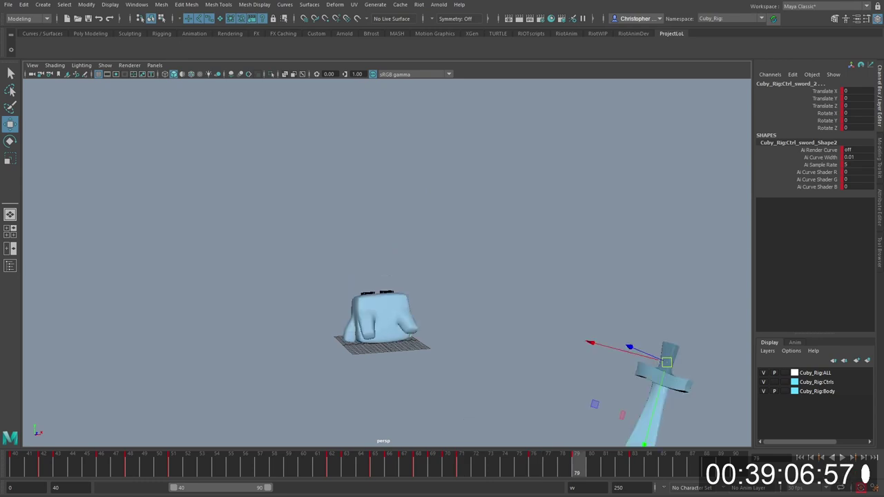
key("comma")
key("comma")
key("ctrl+v")
key("comma")
key("ctrl+v")
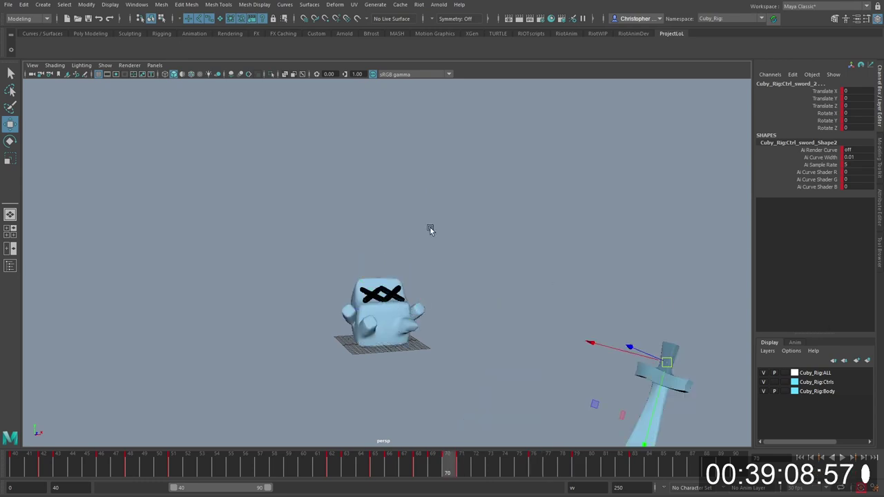
Step: Hide the viewport grid, compare frames 70 and 71 and play back the sword animation
key("alt+period")
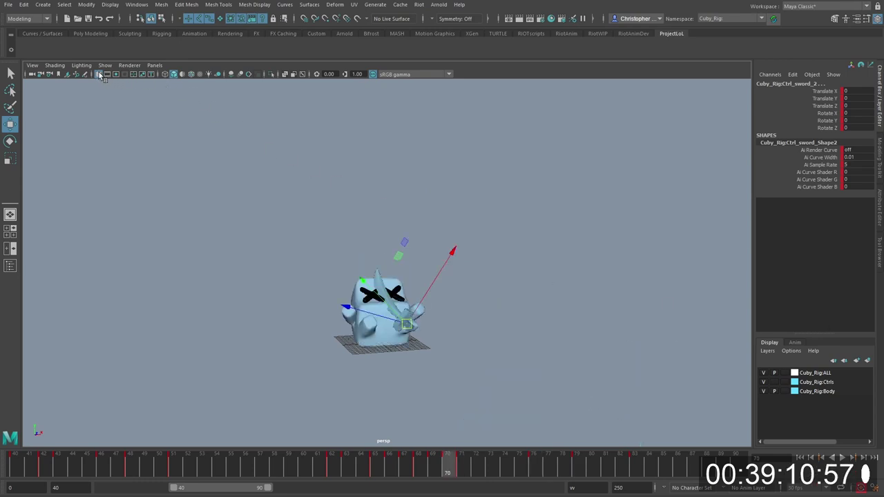
key("alt+period")
key("alt+period")
key("alt+period")
key("alt+period")
key("alt+period")
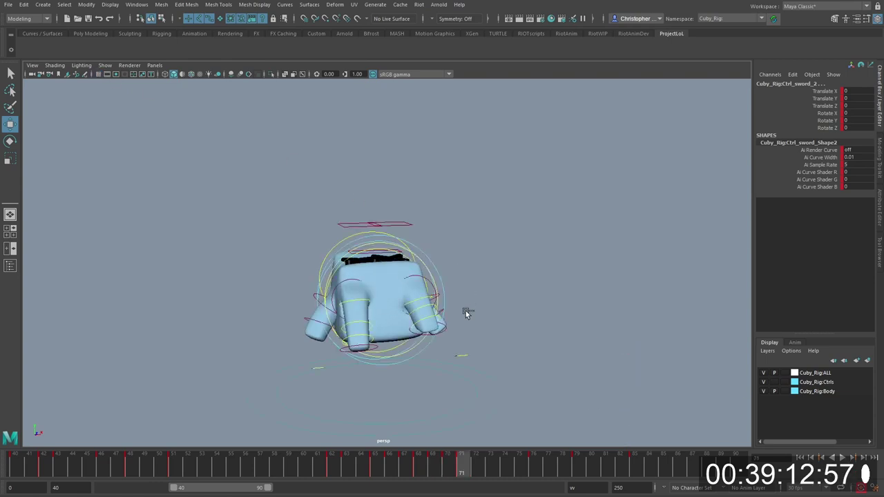
key("alt+v")
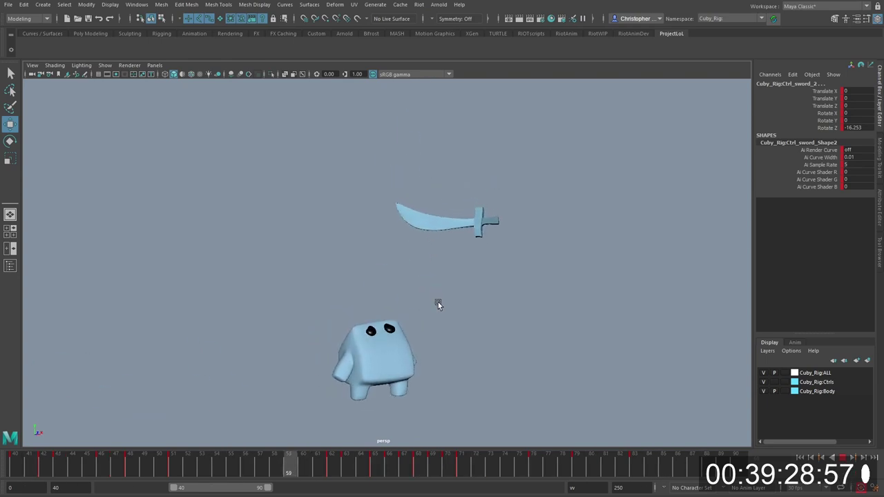
key("Escape")
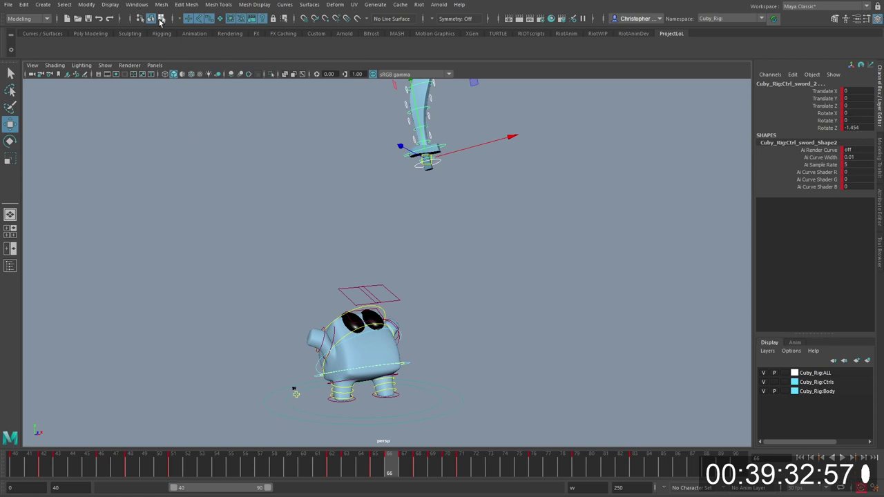
Step: Clear the selection of the sword controls and replay the animation with nothing selected
key("q")
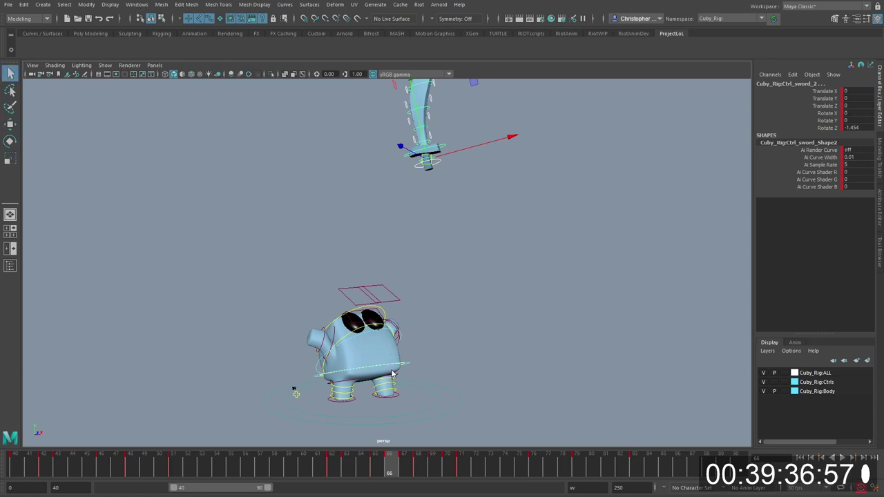
left_click(557, 338)
key("w")
key("alt+v")
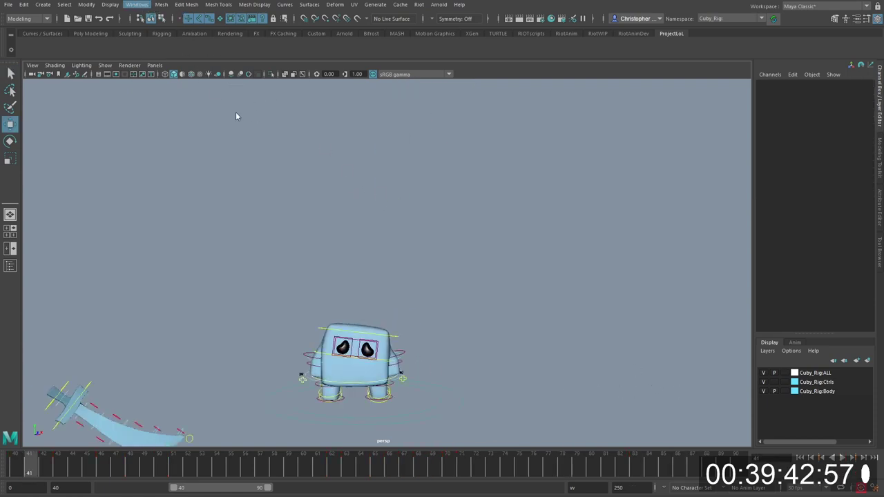
Step: Cycle the viewport background through gradient and black, play back the animation on black, and set the background to bright green
key("alt+b")
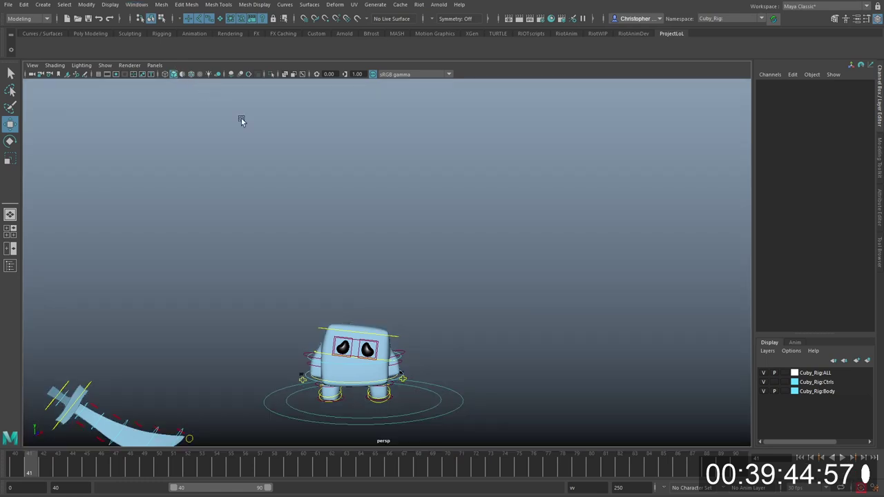
key("alt+b")
key("alt+1")
key("alt+v")
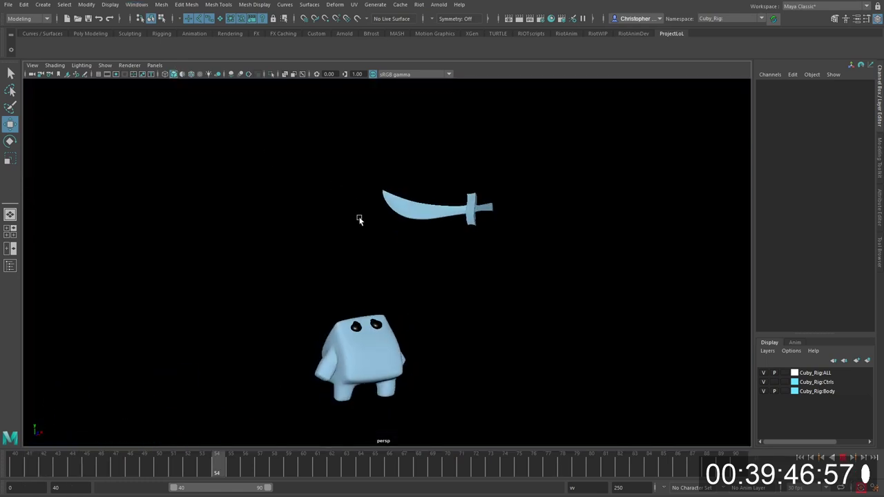
key("alt+v")
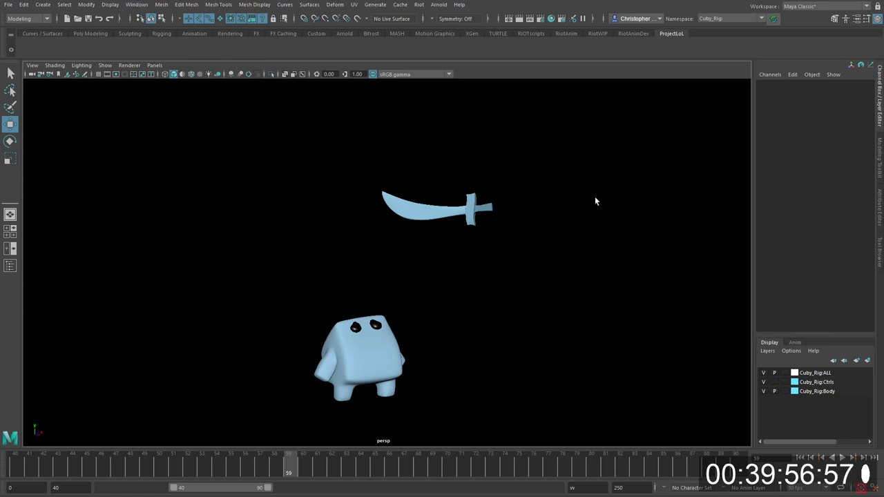
key("alt+b")
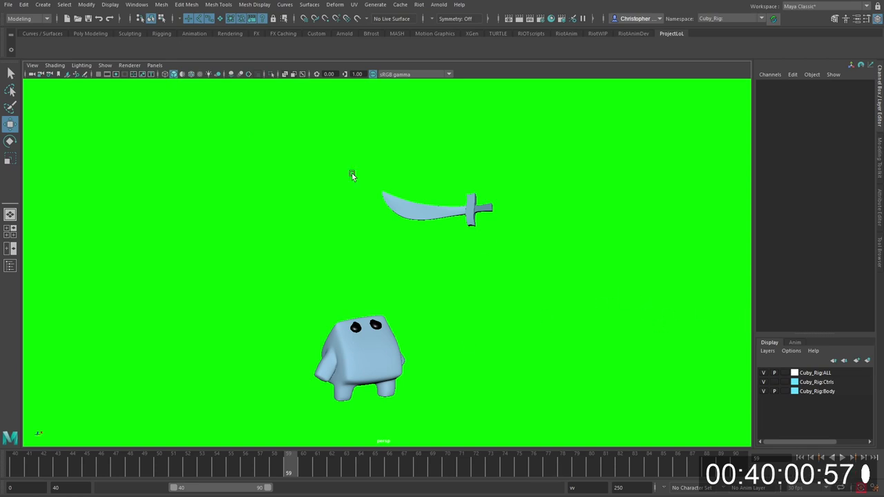
key("alt+b")
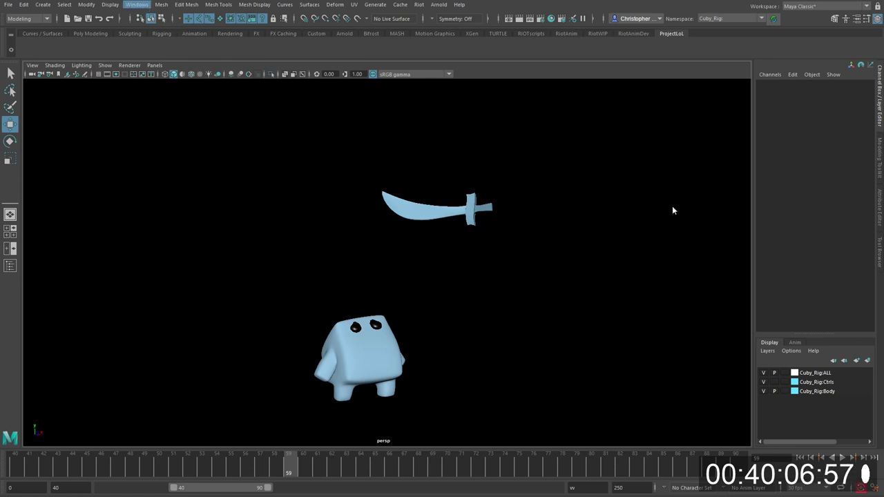
key("alt+b")
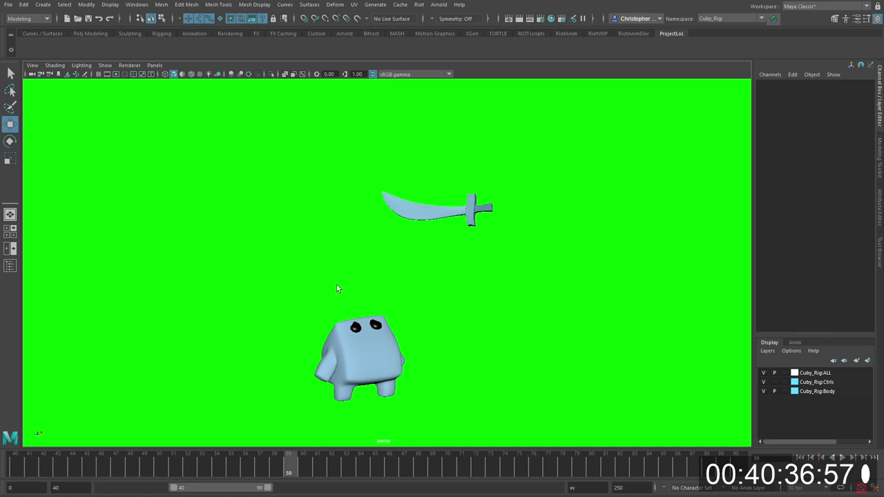
Step: Enable multisample anti-aliasing in the viewport's renderer settings to smooth the edges of the character and sword
left_click(354, 368)
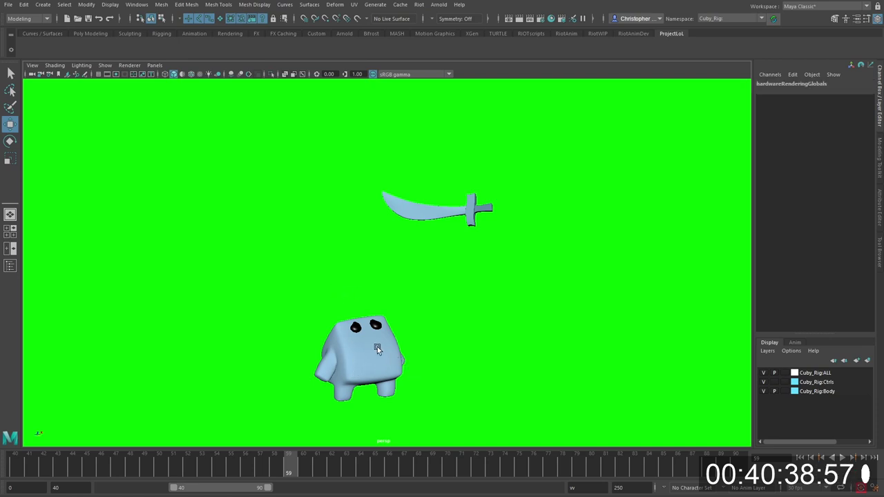
left_click(313, 253)
left_click(134, 67)
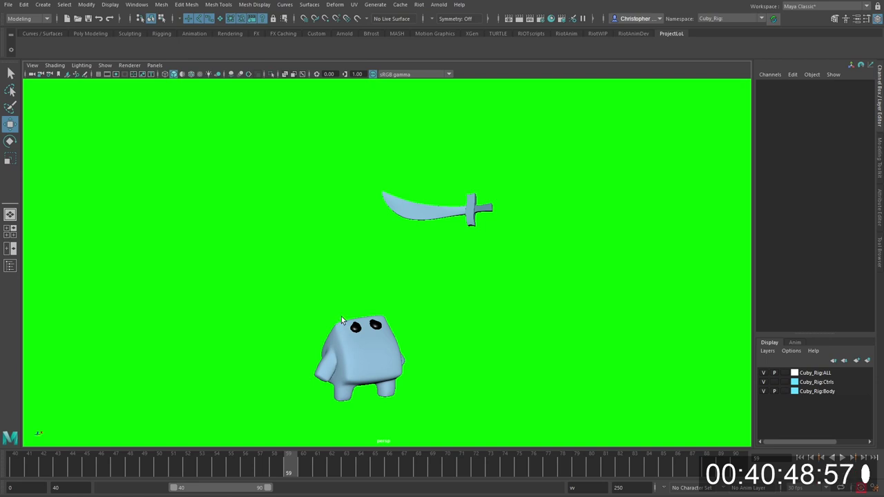
left_click(362, 368)
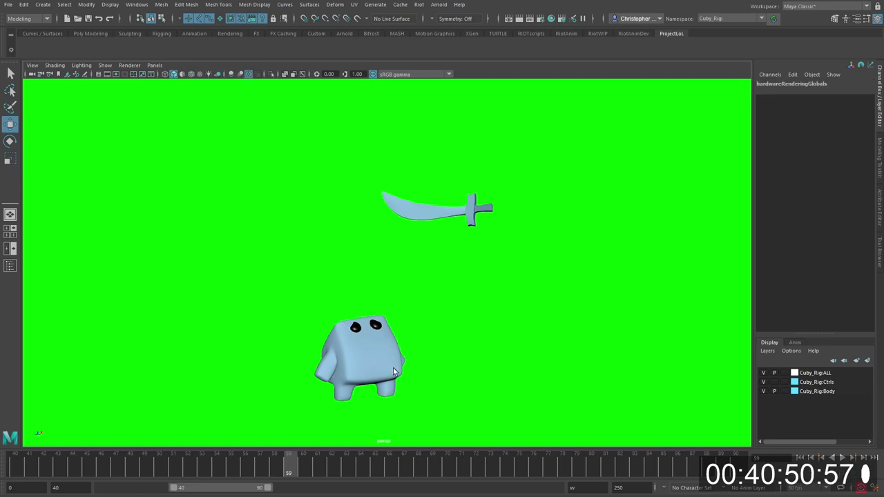
Step: Frame the character and sword against the green background and scrub and play back the whole animation
right_click_drag(443, 296, 468, 297, "alt")
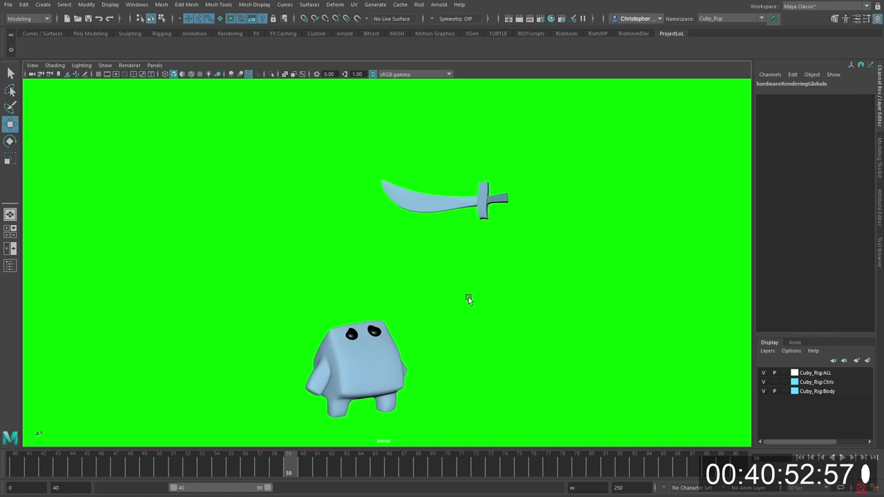
middle_click_drag(468, 297, 466, 288, "alt")
right_click_drag(466, 289, 472, 293, "alt")
left_click_drag(472, 293, 400, 299, "alt")
mouse_move(194, 471)
left_mouse_down()
mouse_move(203, 423)
mouse_move(558, 415)
mouse_move(286, 418)
mouse_move(333, 413)
left_mouse_up()
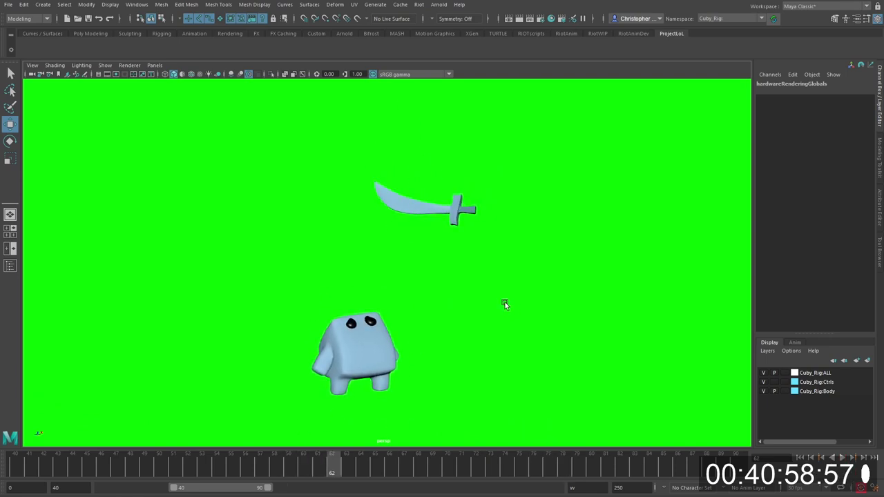
right_click_drag(505, 304, 458, 296, "alt")
middle_click_drag(458, 295, 468, 305, "alt")
right_click_drag(468, 305, 488, 306, "alt")
key("alt+v")
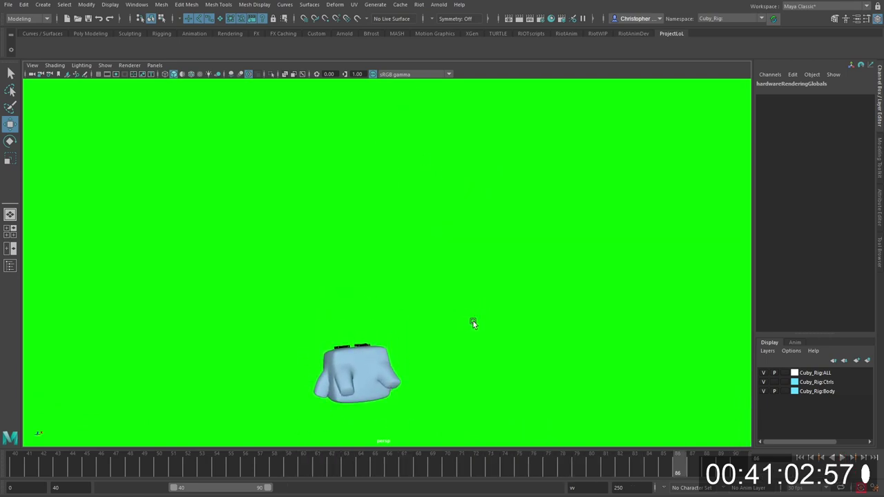
left_click(151, 17)
key("alt+v")
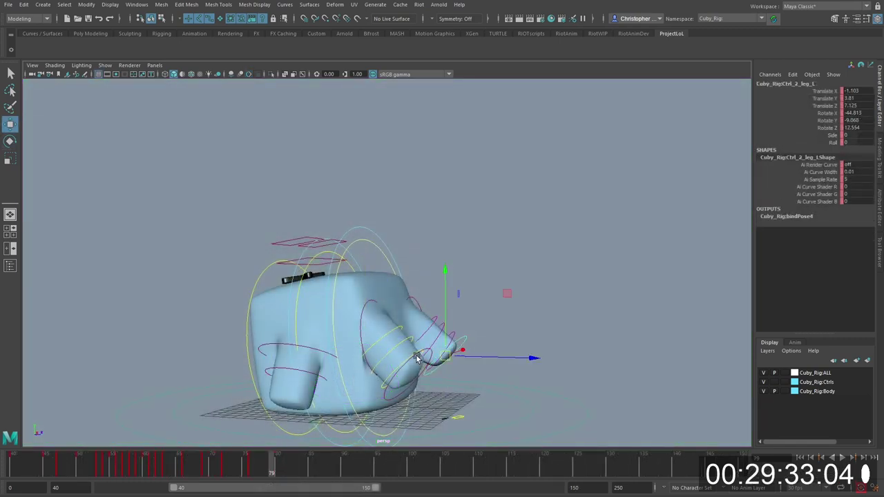
Step: Select the leg-end controls, try raising them at frame 69, undo it, and reposition and rotate the legs instead
left_click(417, 357)
left_click_drag(201, 470, 207, 470)
key("alt+period")
key("alt+comma")
key("alt+comma")
key("alt+comma")
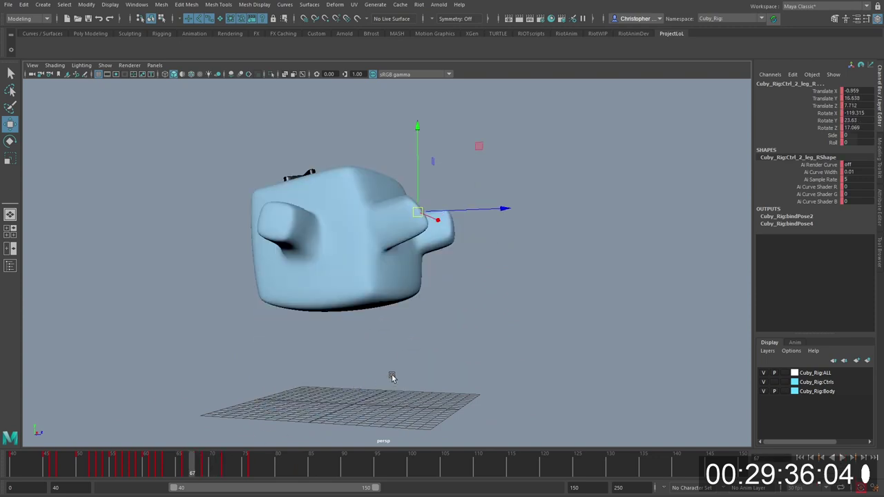
key("alt+period")
key("alt+period")
left_click_drag(419, 279, 460, 262)
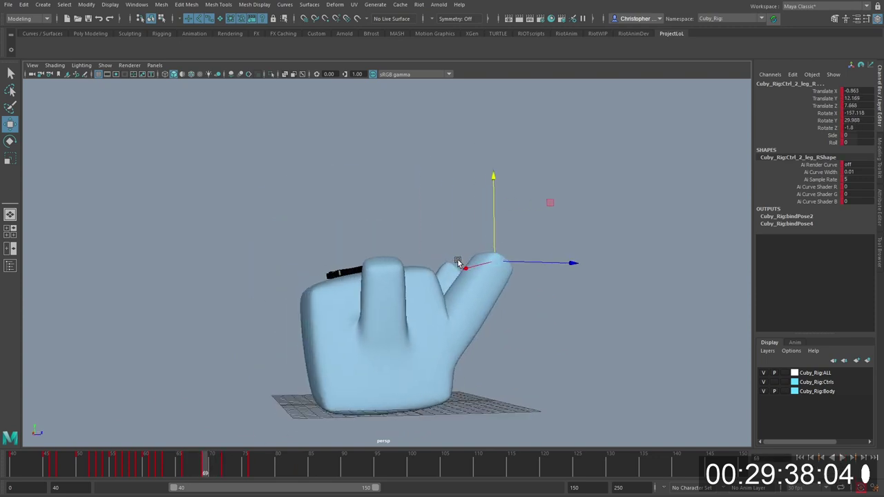
key("ctrl+z")
left_click_drag(510, 277, 403, 320)
key("e")
left_click_drag(331, 315, 373, 330)
Step: Step back and forth through the keys around the fall and landing to examine the legs' motion
key("alt+comma")
key("alt+comma")
key("alt+comma")
key("alt+period")
key("alt+period")
key("alt+comma")
key("alt+comma")
key("alt+comma")
key("alt+comma")
key("alt+comma")
key("alt+period")
key("alt+period")
key("alt+period")
key("alt+period")
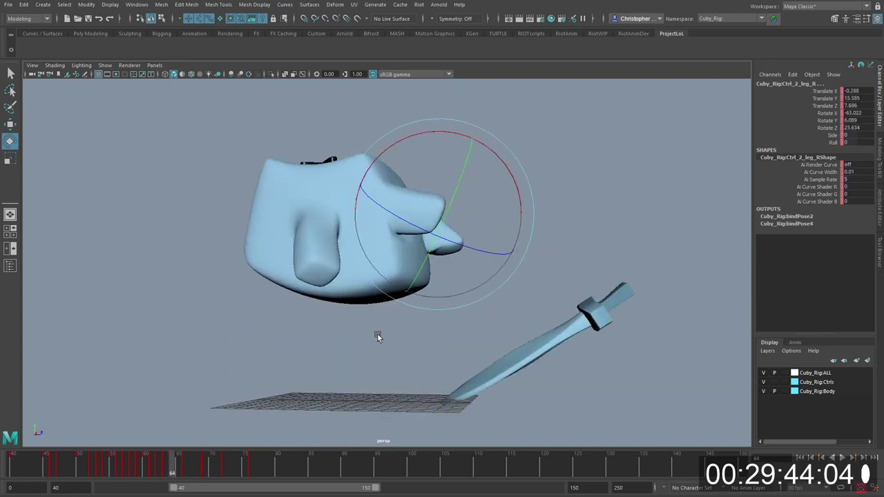
Step: Raise the leg-end controls of the airborne character at frame 67 to a Translate Y of about 18.3, and check the following frames
key("alt+period")
key("alt+comma")
middle_click_drag(379, 333, 389, 329)
key("ctrl+z")
key("w")
left_click_drag(429, 201, 428, 175)
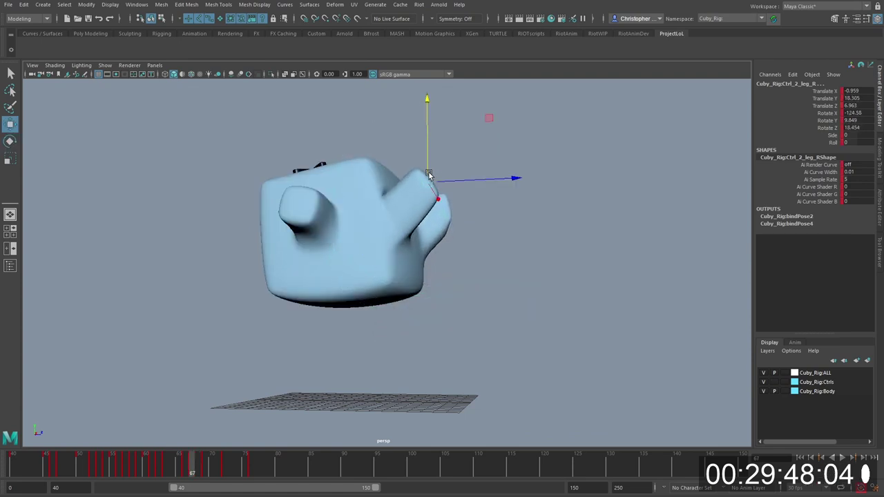
key("period")
key("period")
key("period")
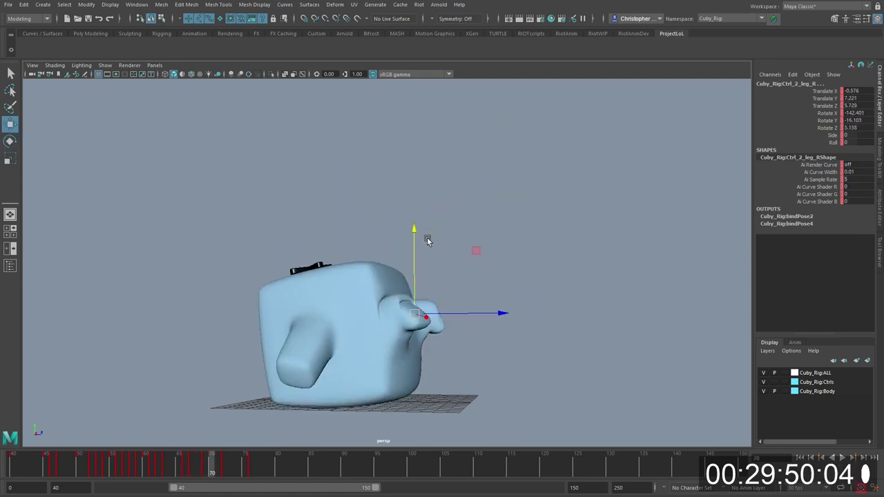
Step: Key both leg-end controls at frame 70 with a Translate Y of about 5.2, and check the frames up to 74
key("alt+period")
key("alt+comma")
key("s")
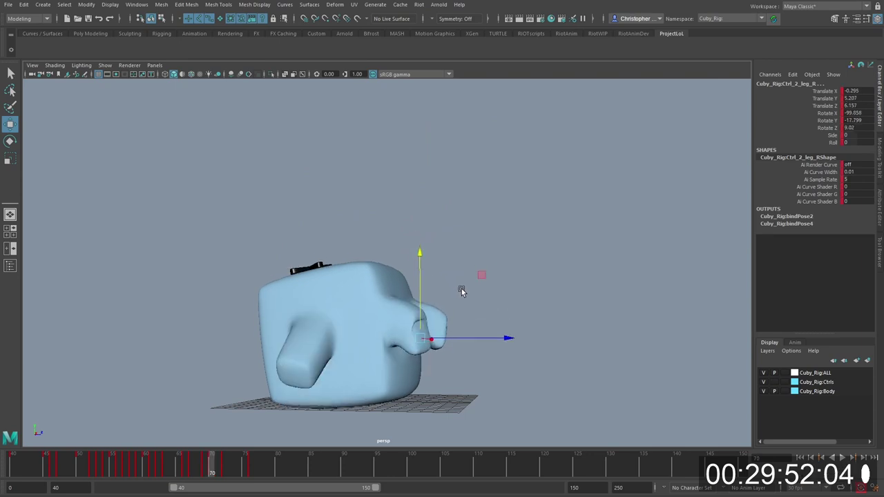
key("e")
key("period")
key("period")
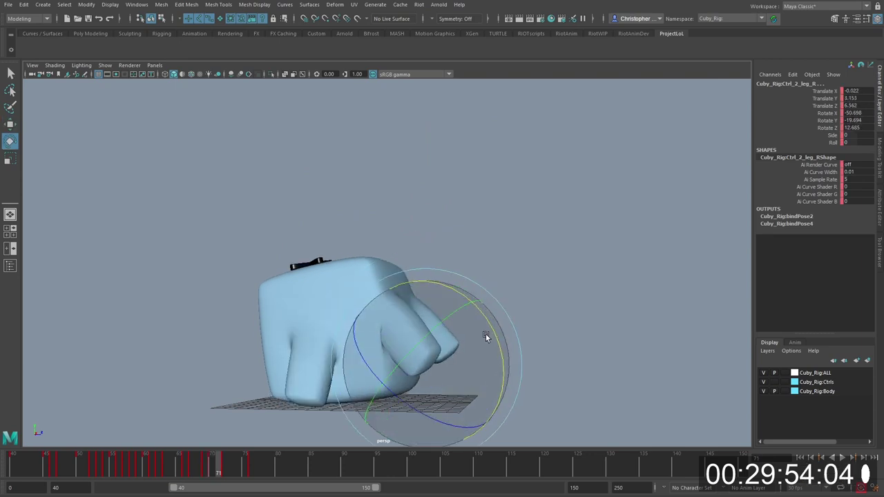
key("comma")
key("comma")
key("period")
key("period")
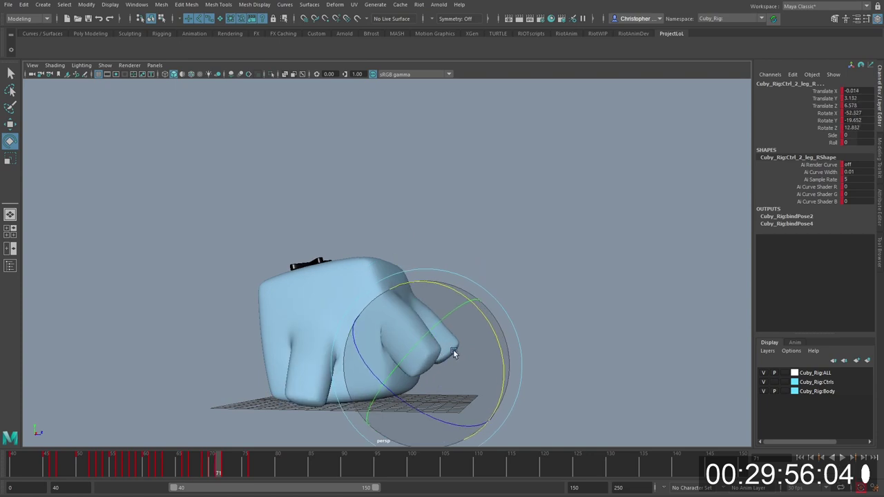
key("period")
key("period")
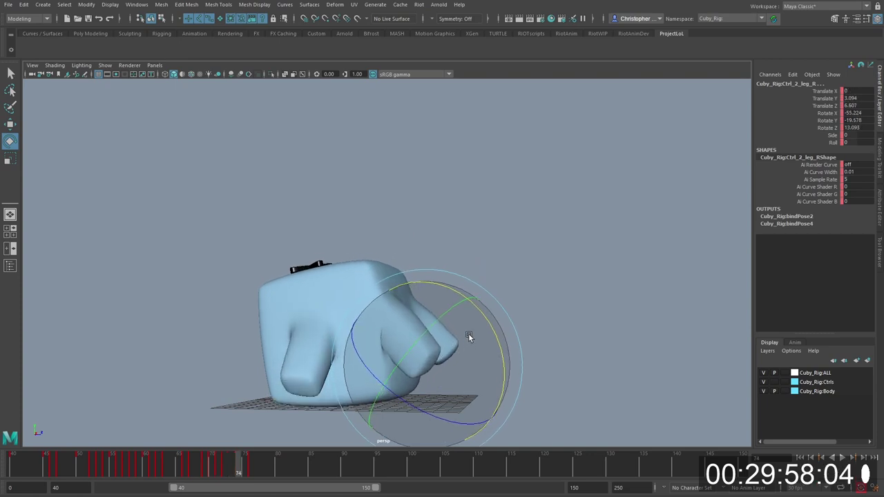
Step: Raise and tilt the leg-end controls after the landing to Translate Y about 3.5 and Rotate X about -60.4, and play back the result
key("w")
left_click_drag(430, 330, 431, 271)
key("e")
mouse_move(482, 301)
left_mouse_down()
mouse_move(449, 268)
mouse_move(478, 313)
left_mouse_up()
key("period")
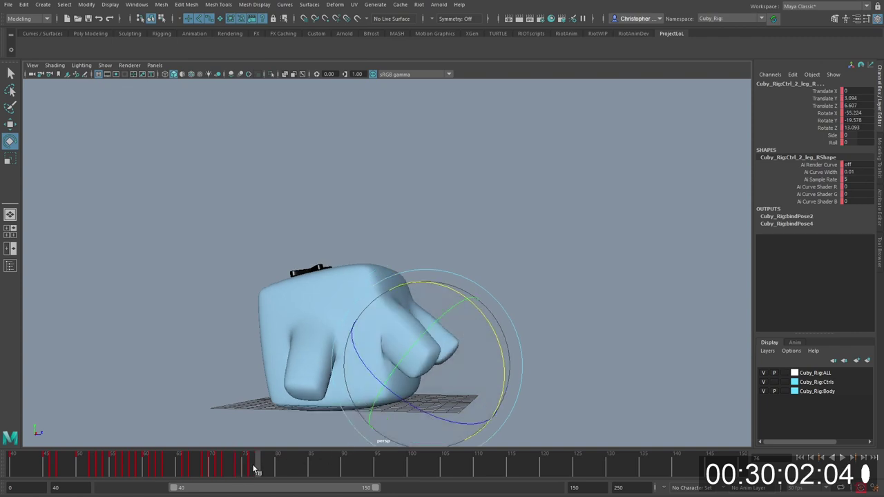
key("alt+v")
left_click_drag(216, 460, 250, 462)
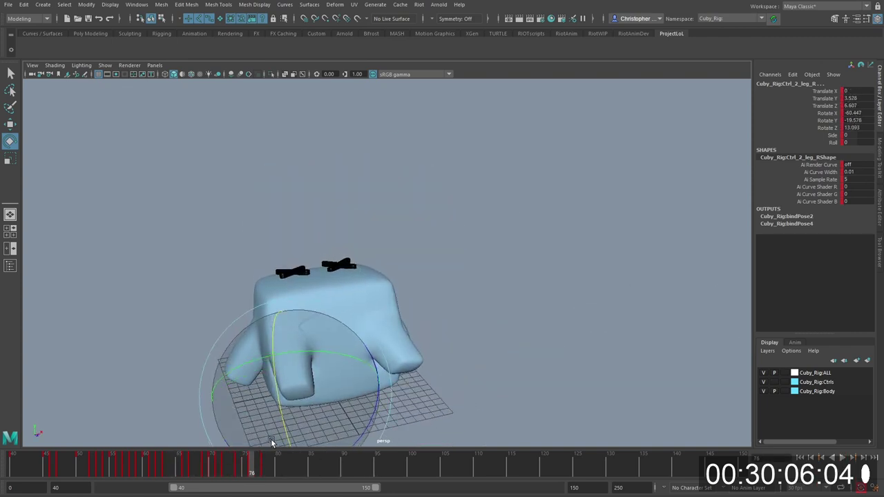
key("alt+v")
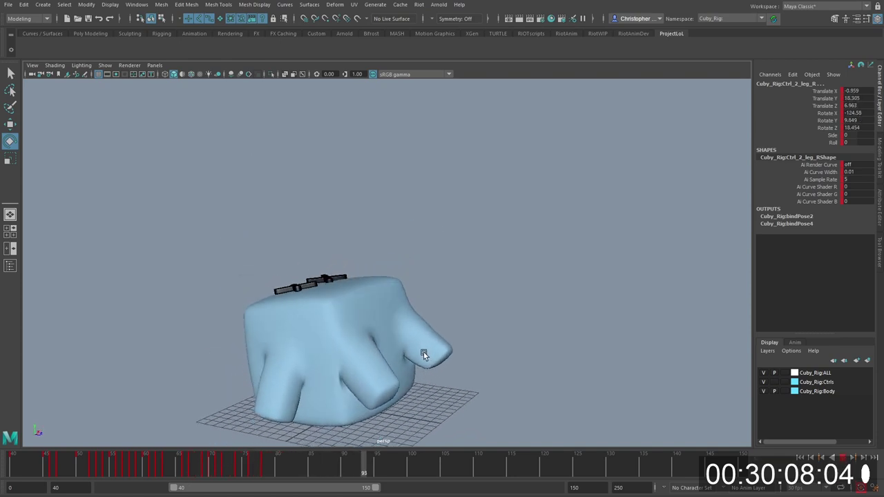
key("Escape")
Step: Lower the right leg-end control at frame 63 to a Translate Y of about 8.6 and rotate it
right_click_drag(435, 304, 396, 307, "alt")
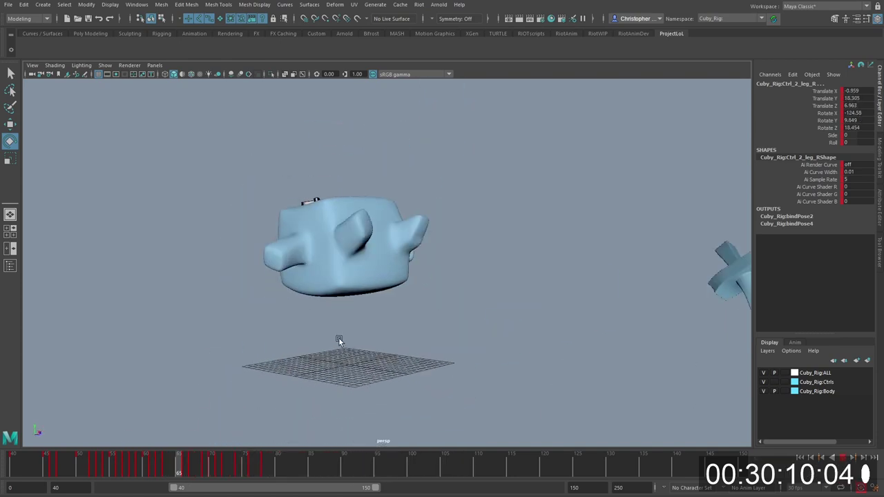
left_click_drag(95, 465, 153, 467)
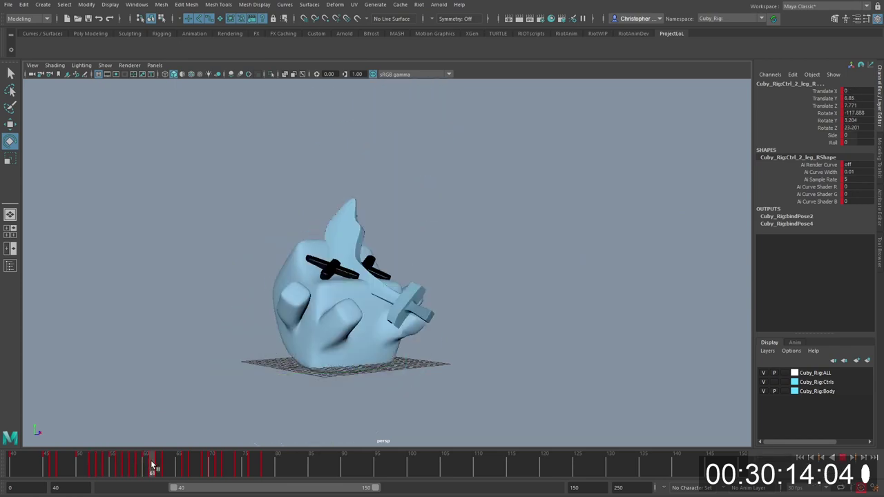
left_click_drag(373, 360, 400, 360, "alt")
key("alt+period")
key("alt+period")
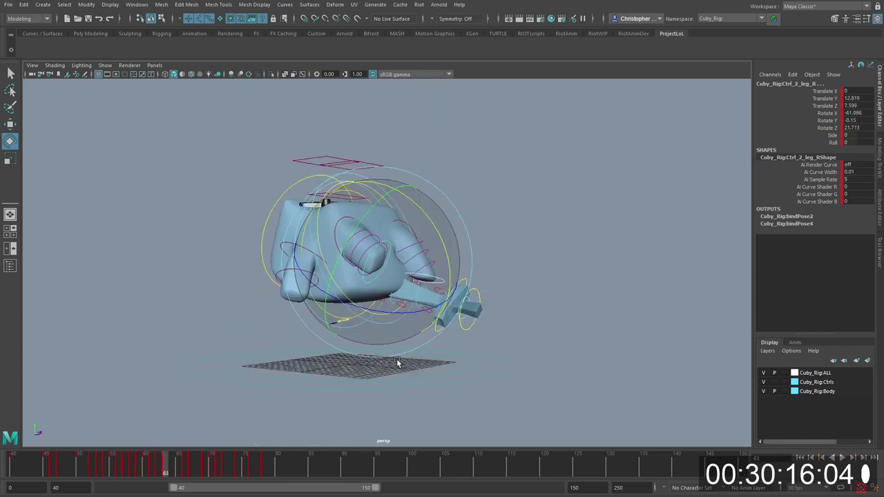
key("w")
left_click_drag(371, 260, 376, 280)
key("e")
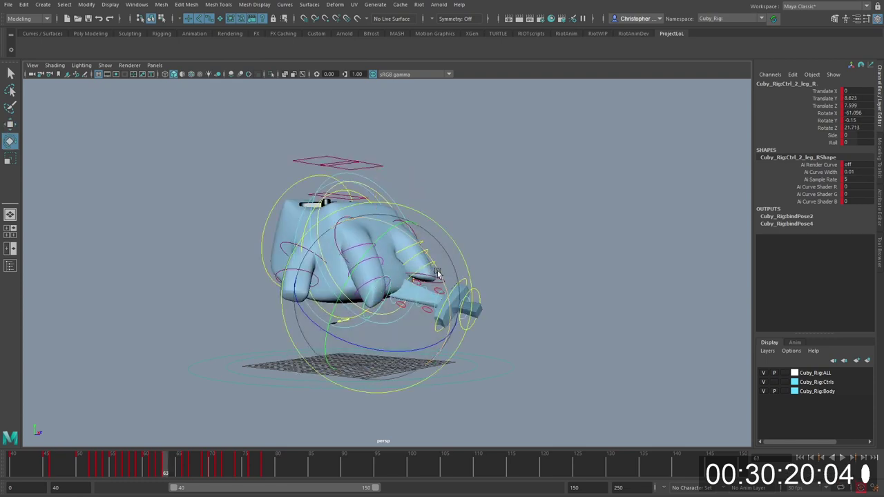
left_click_drag(439, 274, 371, 311)
Step: Nudge the second right bendy control at frame 63 and select the left leg-end control for rotation
key("w")
left_click_drag(376, 265, 422, 258, "alt")
left_click(423, 258)
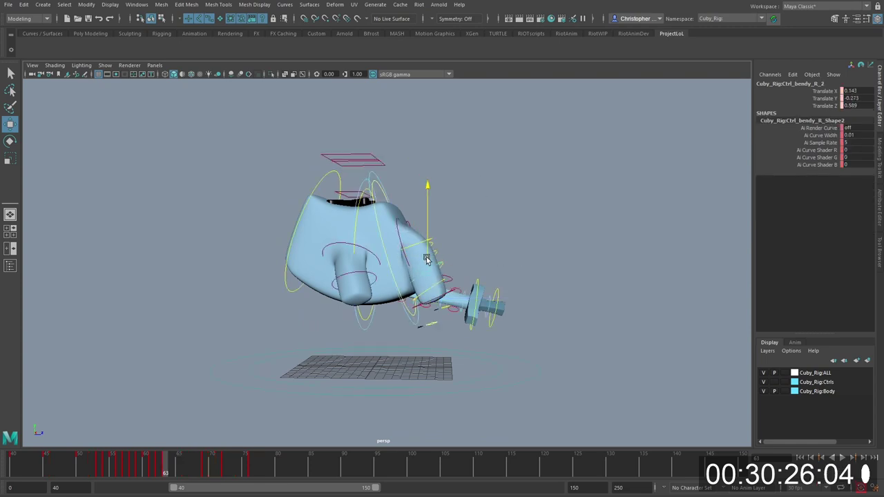
left_click_drag(427, 260, 428, 263)
left_click_drag(427, 263, 413, 267, "alt")
left_click(442, 285)
key("e")
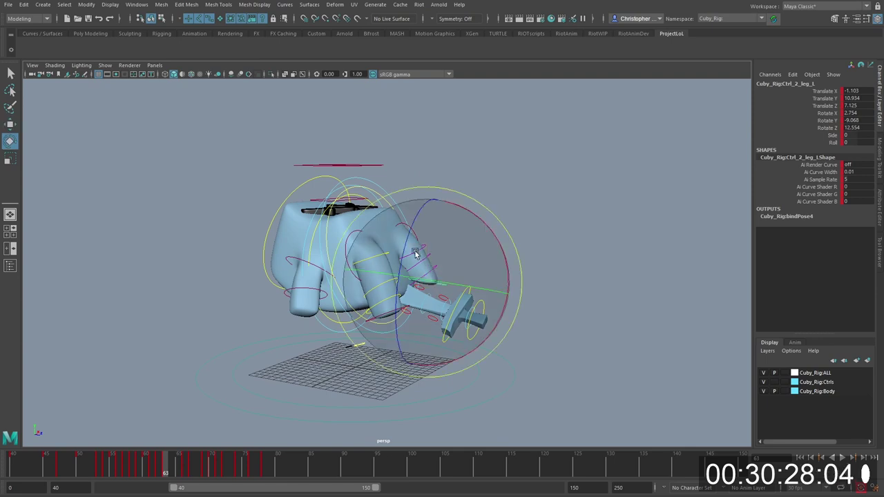
Step: Play back and scrub the opening and sword impact from the front, with the rig controls hidden
key("alt+1")
left_click(132, 472)
key("alt+v")
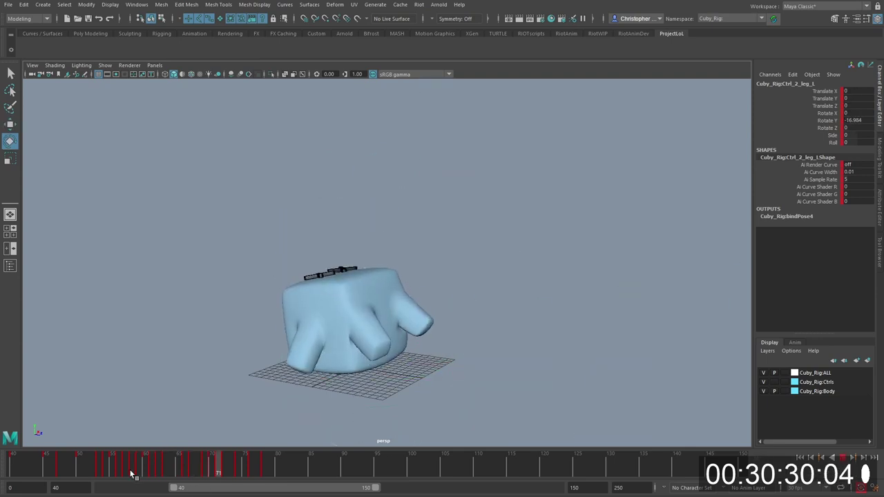
left_click(131, 473)
left_click(108, 475)
left_click(85, 468)
left_click_drag(290, 365, 219, 389, "alt")
left_click(70, 468)
left_click_drag(316, 338, 322, 323, "alt")
left_click(21, 470)
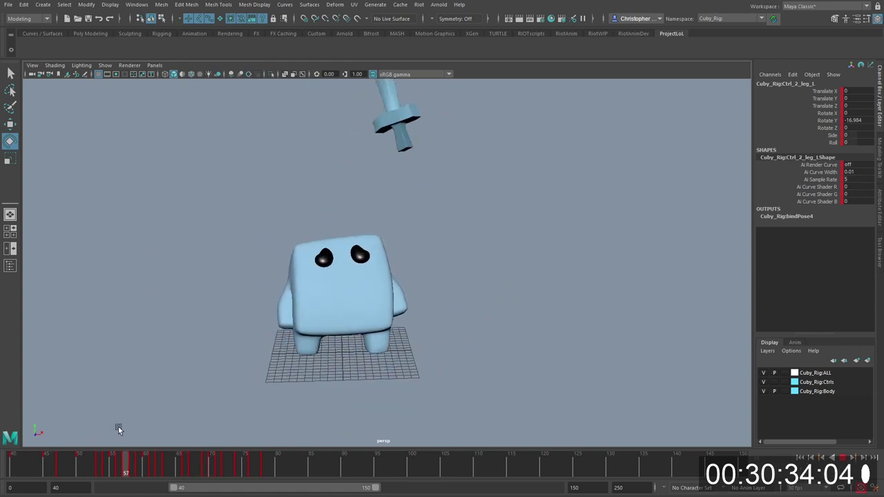
left_click(59, 469)
key("alt+v")
left_click_drag(105, 468, 55, 470)
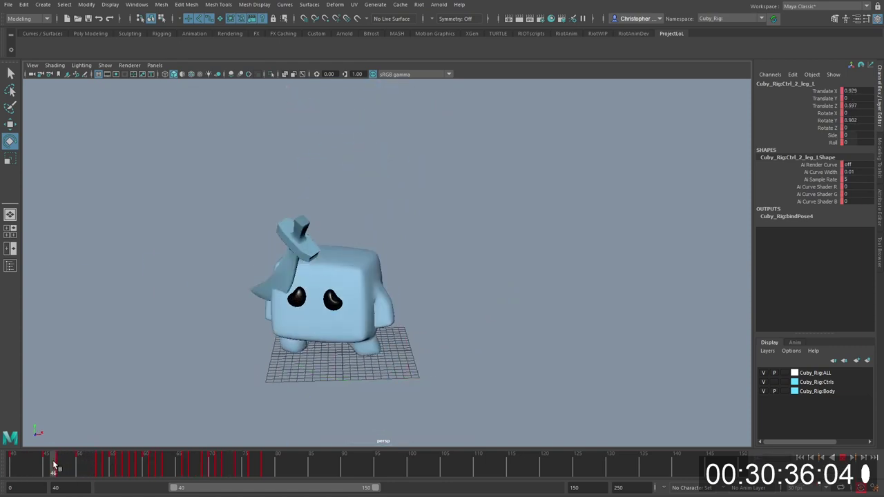
Step: Select the right arm control and step through its poses from frame 45 to frame 55
key("alt+1")
left_click_drag(257, 337, 272, 339, "alt")
key("period")
key("w")
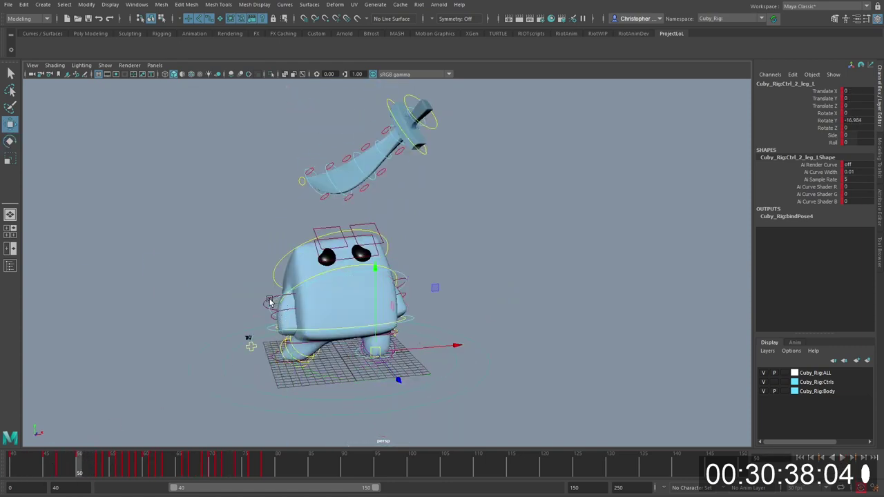
left_click(270, 303)
key("alt+1")
left_click_drag(43, 468, 65, 468)
key("e")
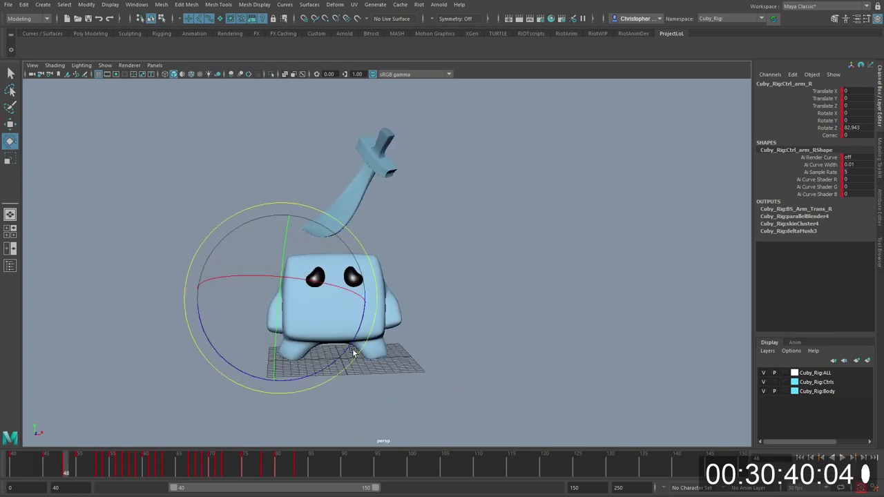
left_click_drag(319, 364, 304, 287)
key("comma")
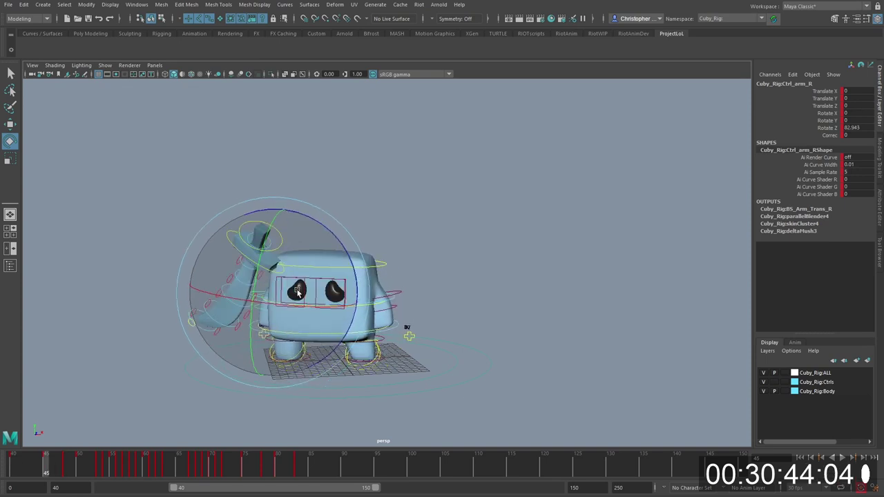
key("alt+period")
key("alt+period")
key("alt+period")
key("alt+period")
key("alt+period")
key("alt+period")
key("alt+period")
key("alt+period")
key("alt+period")
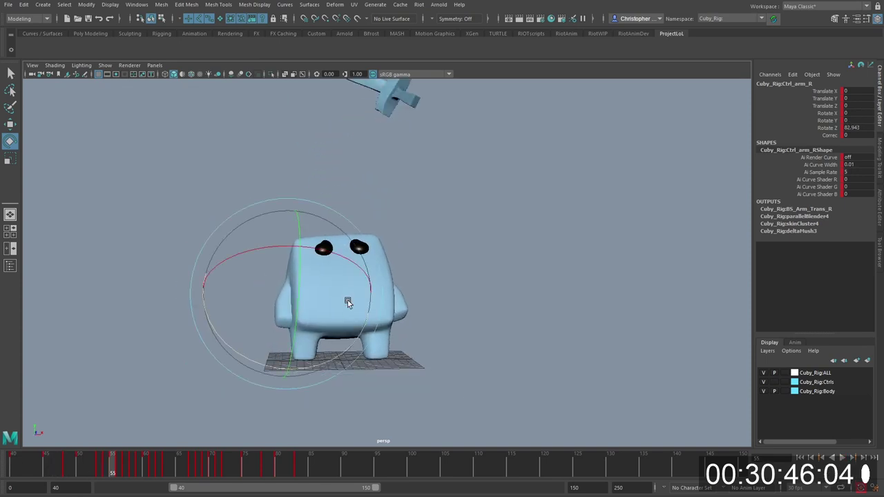
Step: Rotate both arms outward from the body around frame 55
mouse_move(308, 337)
left_mouse_down("alt")
mouse_move(337, 343)
mouse_move(312, 347)
left_mouse_up("alt")
mouse_move(312, 345)
left_mouse_down("alt")
mouse_move(296, 350)
mouse_move(321, 346)
left_mouse_up("alt")
key("alt+c")
key("w")
left_click(417, 283)
key("e")
mouse_move(398, 328)
left_mouse_down("alt")
mouse_move(386, 313)
mouse_move(395, 329)
left_mouse_up("alt")
left_click_drag(413, 234, 387, 311)
key("w")
left_click(288, 296)
key("alt+c")
Step: Step through the frames up to 56 to examine the outward arm pose
key("comma")
key("comma")
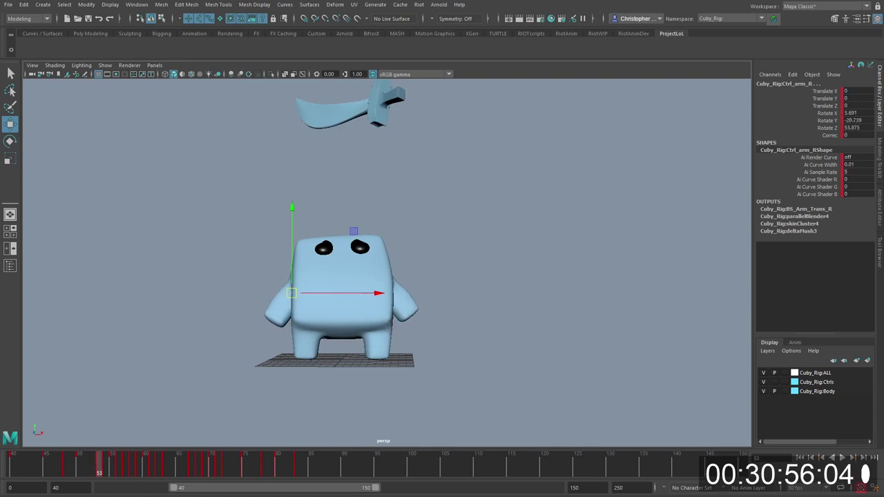
key("comma")
key("comma")
key("period")
key(".")
key(".")
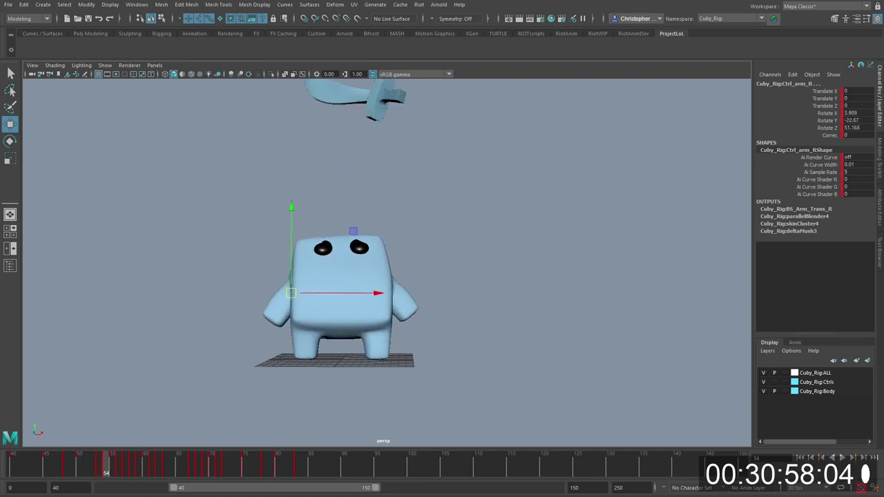
key(".")
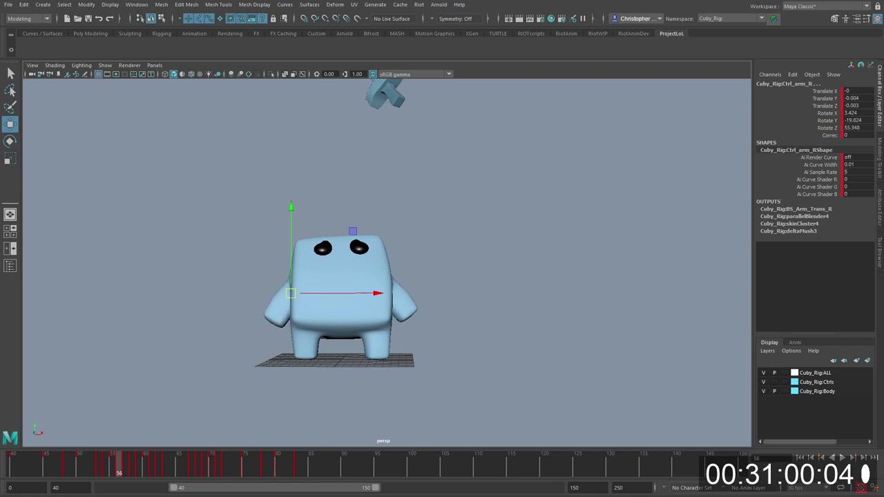
Step: Raise both arms at frame 58 to Translate Y about 0.4 and Rotate Z about 52.8, and play back the animation
key("period")
key("period")
key("comma")
key("period")
key("period")
key("comma")
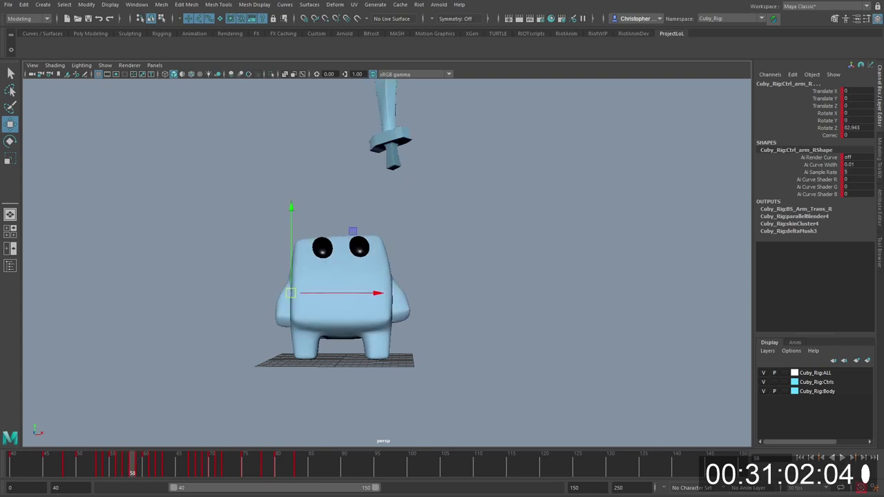
key("comma")
key("period")
key("comma")
key("period")
left_click_drag(626, 310, 581, 315)
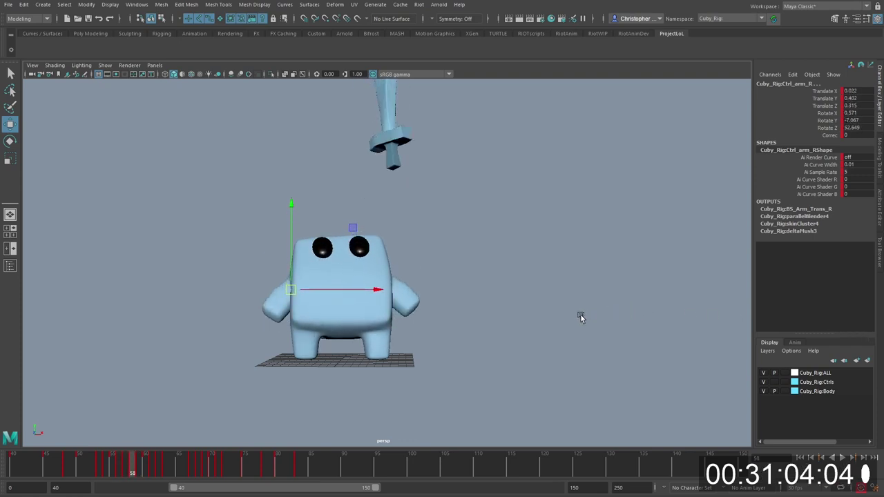
key("alt+v")
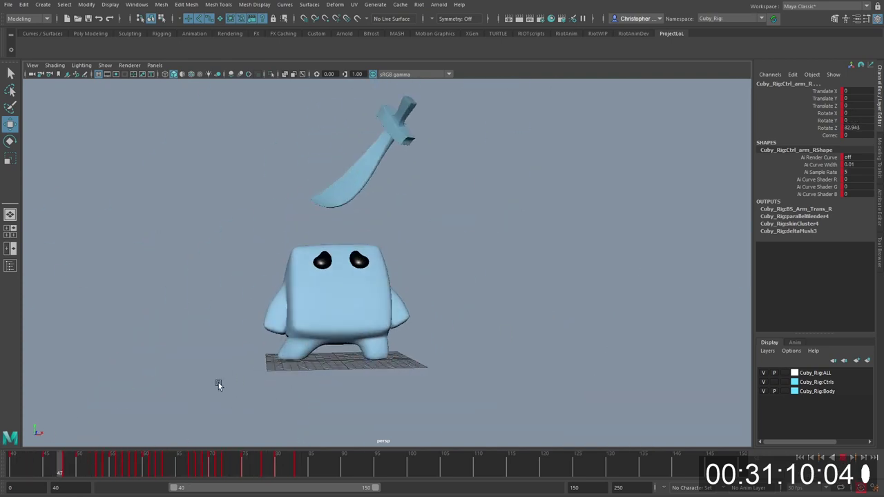
Step: Select the main sword control, set the playback range to end at frame 80, and scrub to frame 53
left_click(406, 165)
left_click(405, 158)
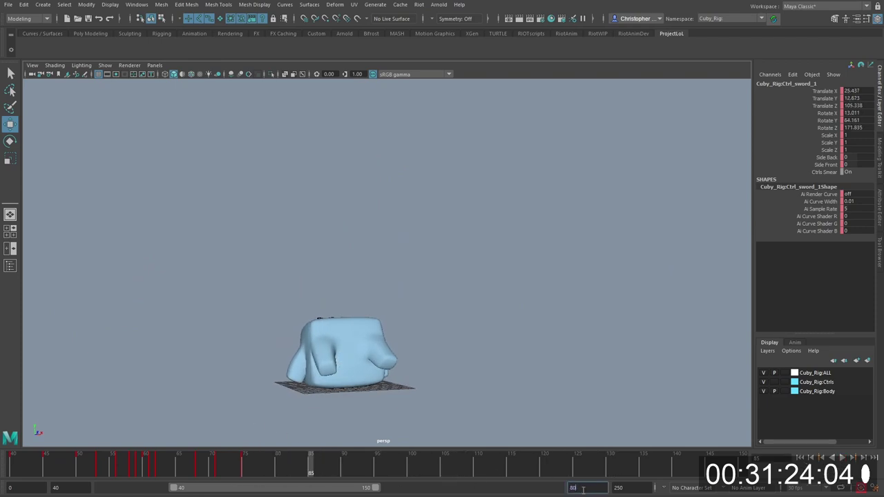
key("Return")
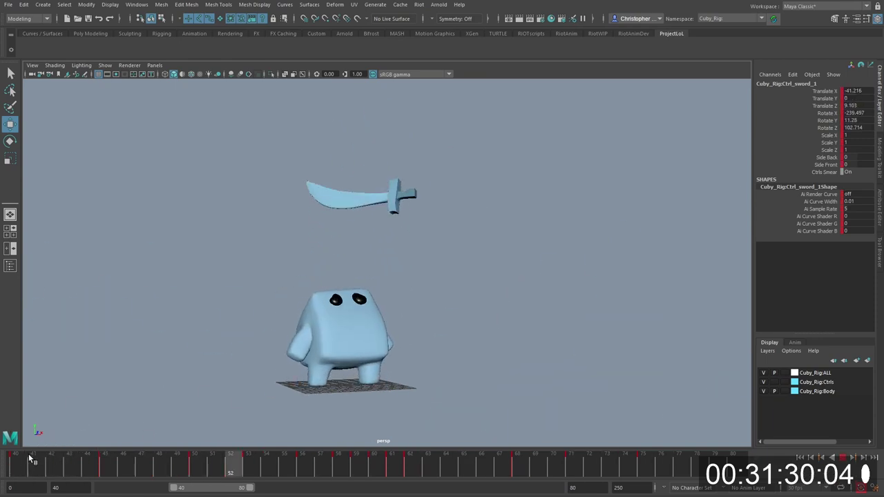
mouse_move(33, 456)
left_mouse_down()
mouse_move(282, 455)
mouse_move(194, 462)
mouse_move(247, 462)
left_mouse_up()
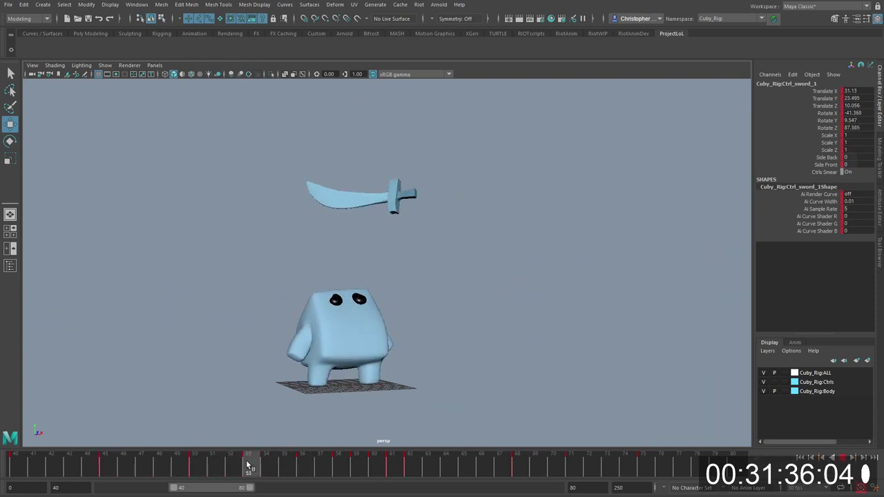
Step: Select both eye controls at frame 53 and adjust their Blink to about -3
left_click(371, 295)
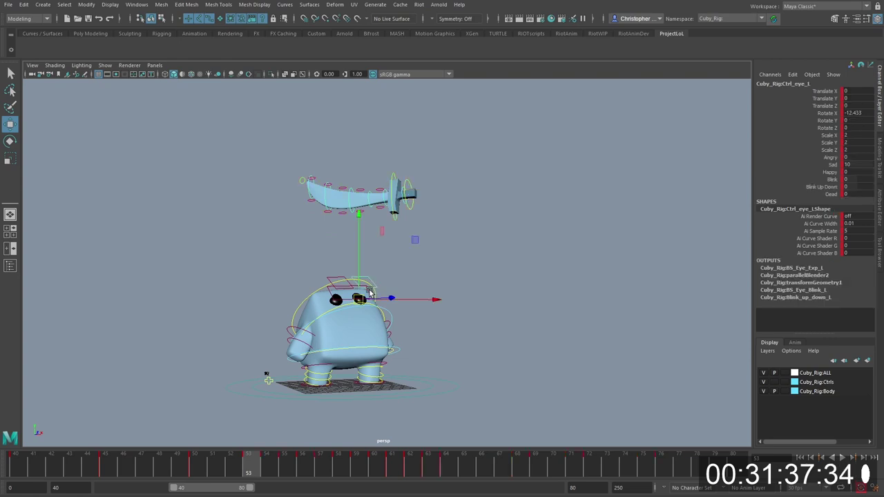
left_click(335, 298)
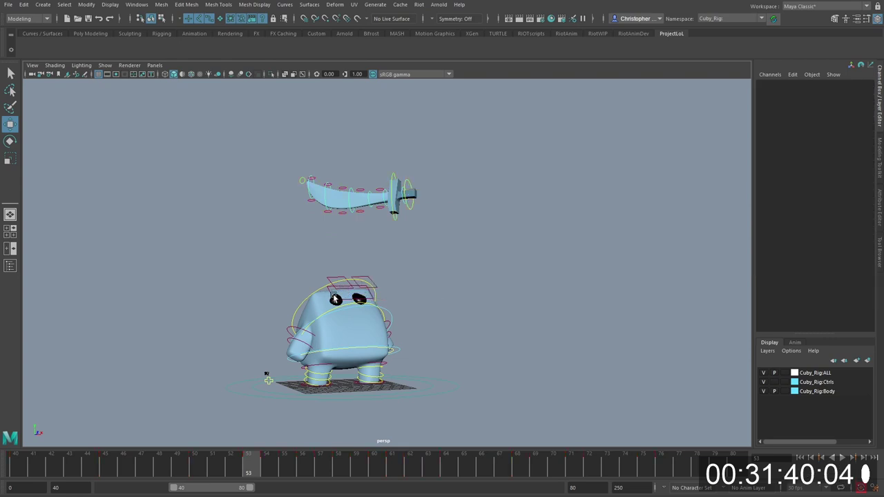
left_click(335, 297)
left_click(450, 280)
left_click(350, 285)
left_click(367, 280)
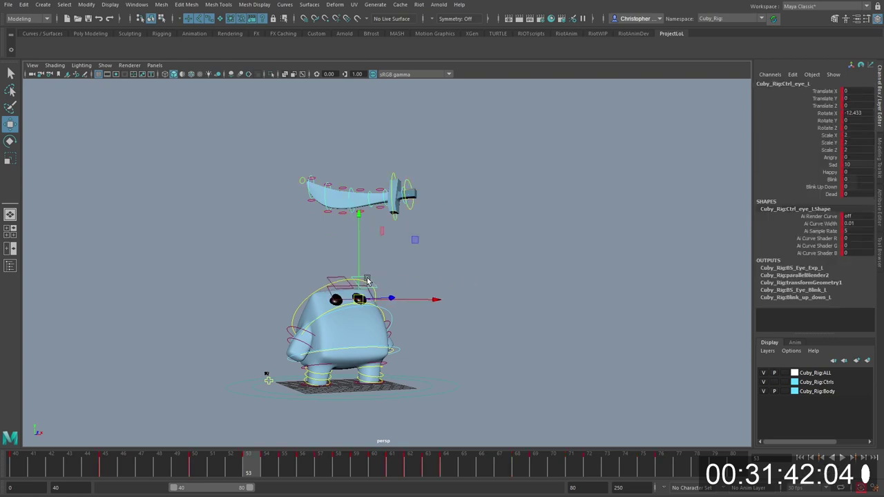
left_click(339, 278, "shift")
key("alt+1")
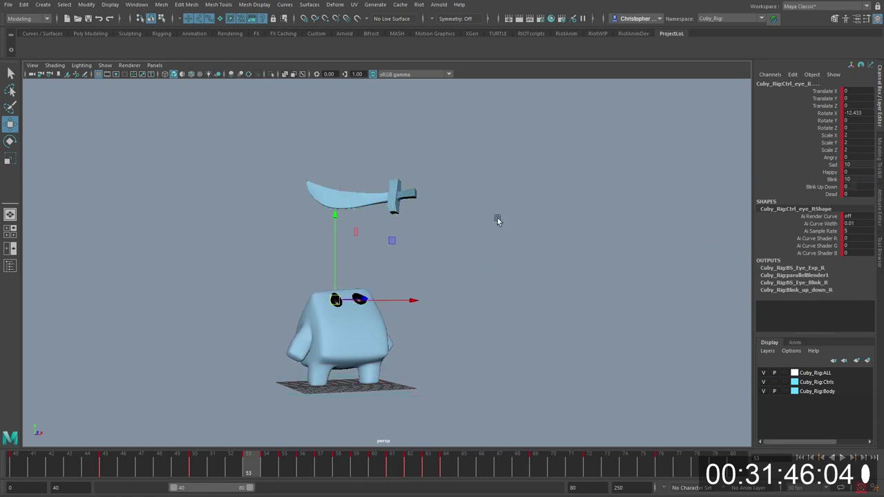
scroll(387, 268, "up", 3)
left_click_drag(336, 282, 313, 313, "alt")
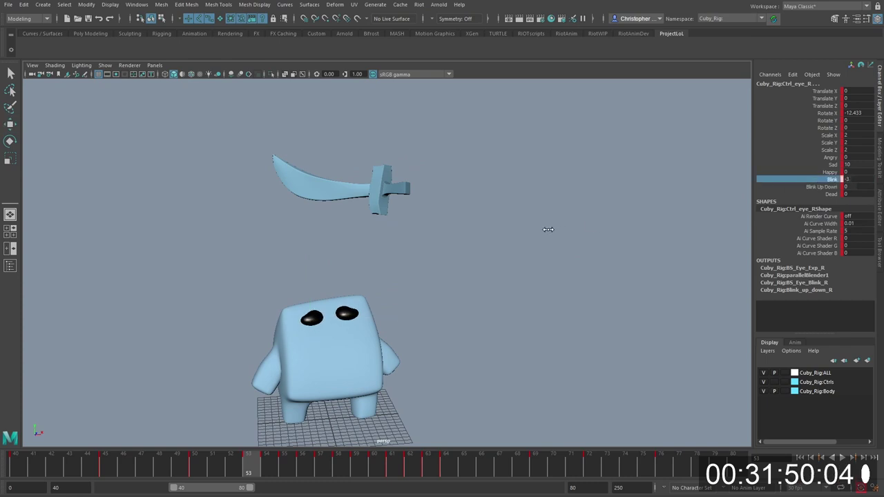
Step: Set both eyes' Blink to -10, Sad to 0 and scale to 1 at frame 45, checking the surrounding frames
key("alt+v")
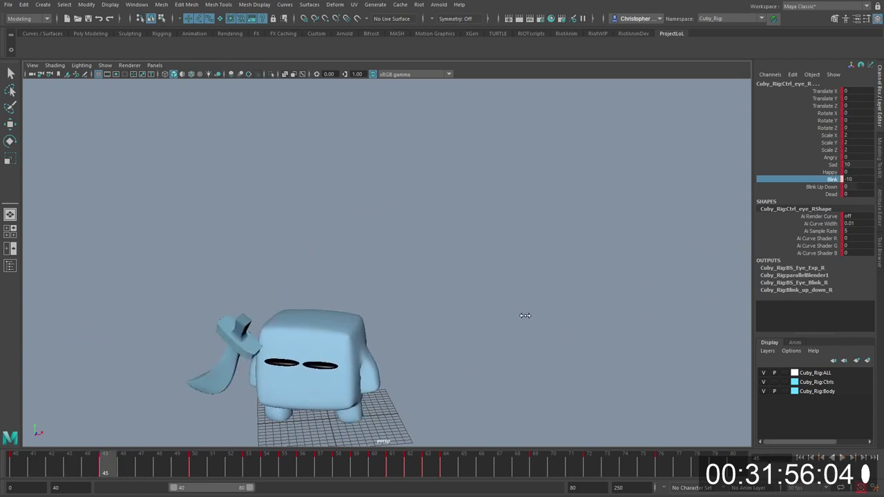
left_click(70, 464)
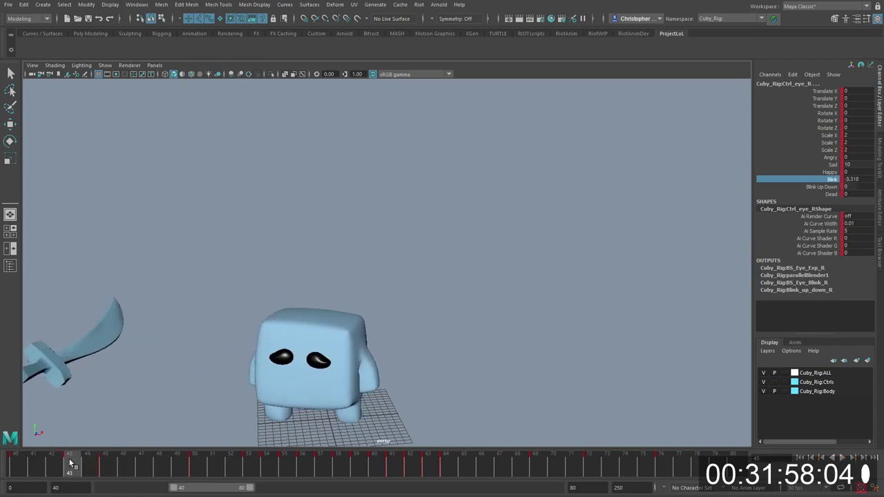
left_click_drag(111, 470, 140, 469)
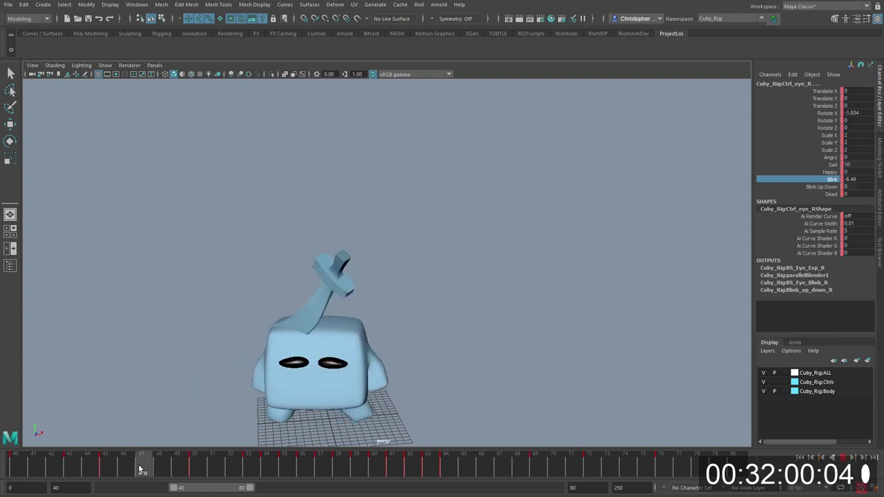
key("alt+v")
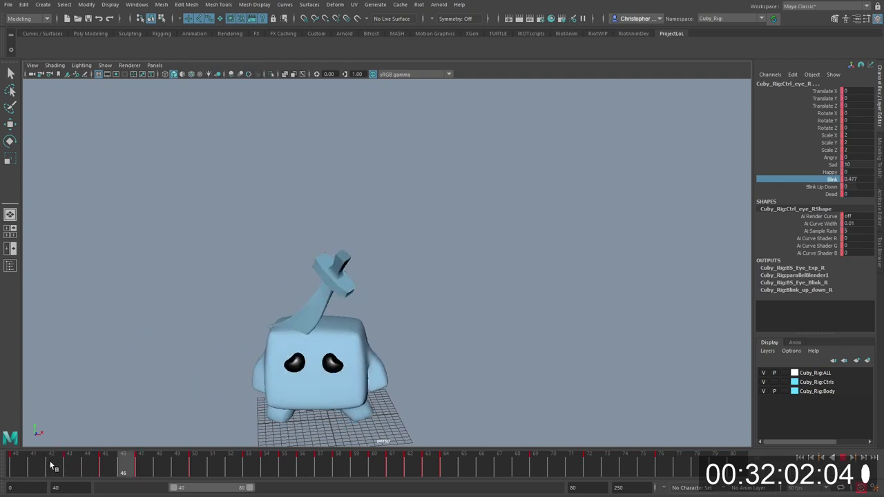
left_click_drag(42, 467, 112, 468)
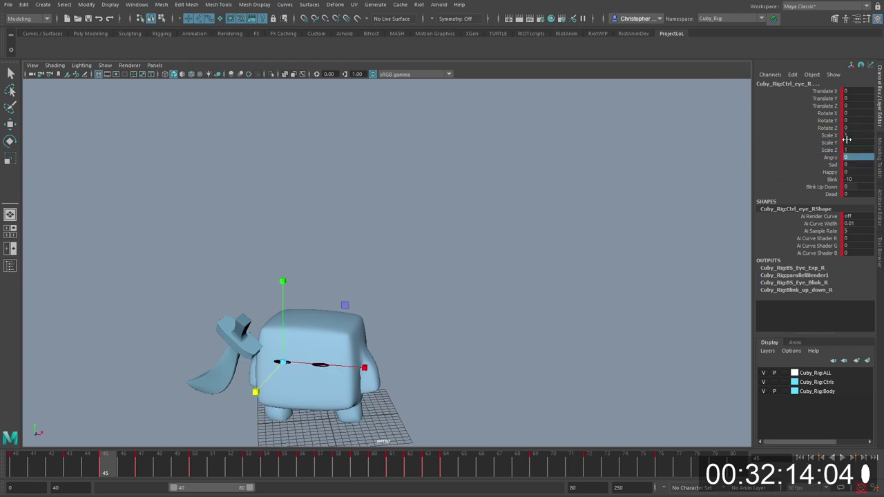
Step: Scrub and replay the animation across frames 42 to 55 to examine the eye expressions and blink timing
left_click_drag(83, 459, 141, 470)
left_click(53, 466)
key("alt+v")
left_click(76, 465)
left_click(49, 470)
key("alt+v")
left_click(50, 470)
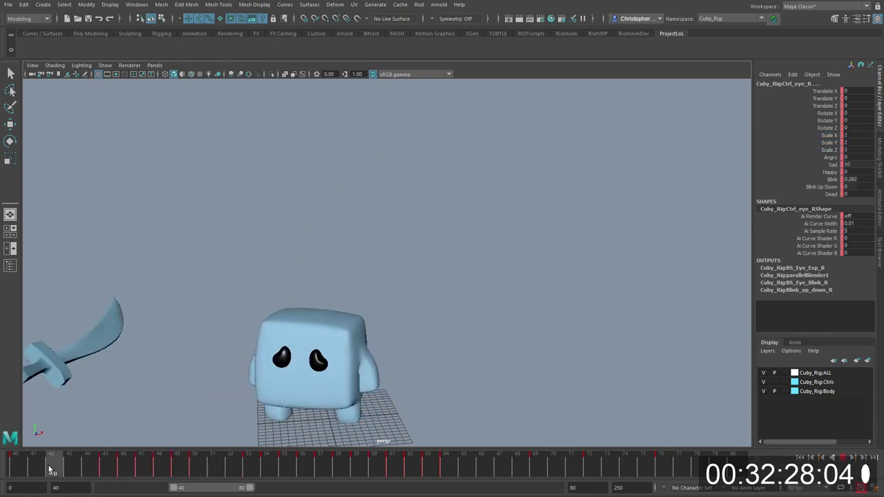
left_click_drag(50, 470, 282, 468)
left_click(53, 471)
key("alt+v")
left_click(62, 472)
key("alt+v")
left_click(222, 471)
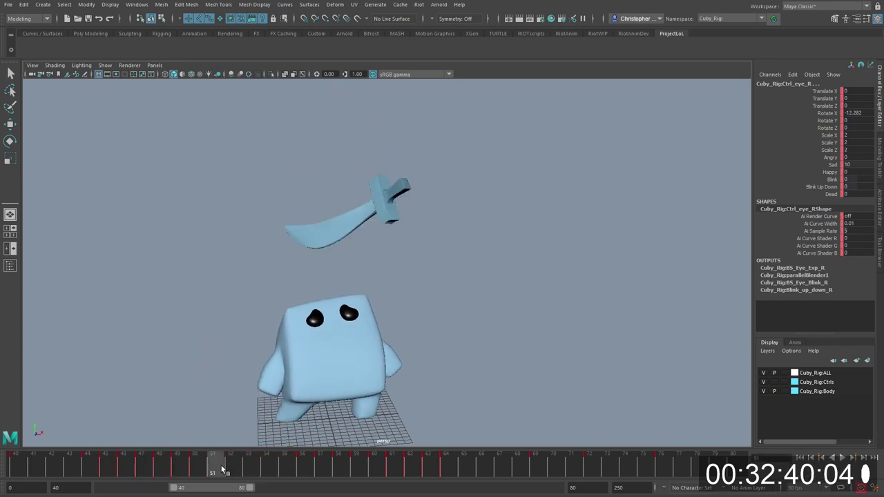
key("alt+v")
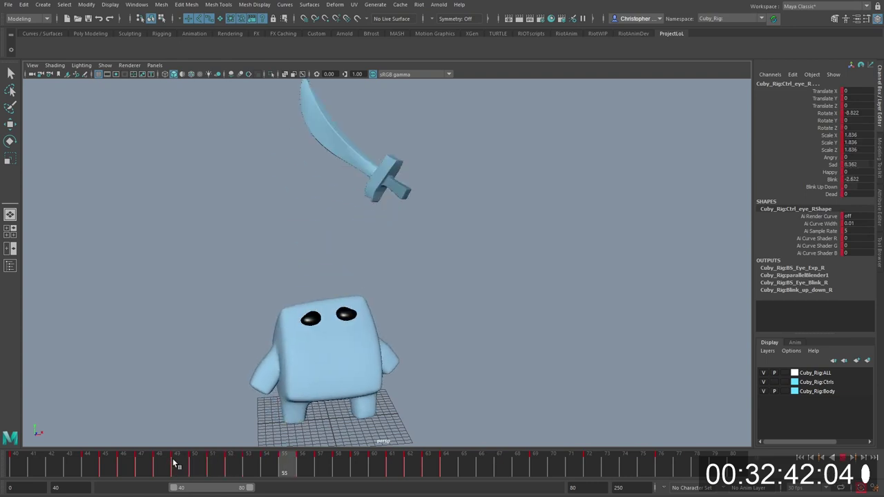
Step: Retime the eye controls' blink keys around frames 50 to 52 and check the blink in playback
key("Escape")
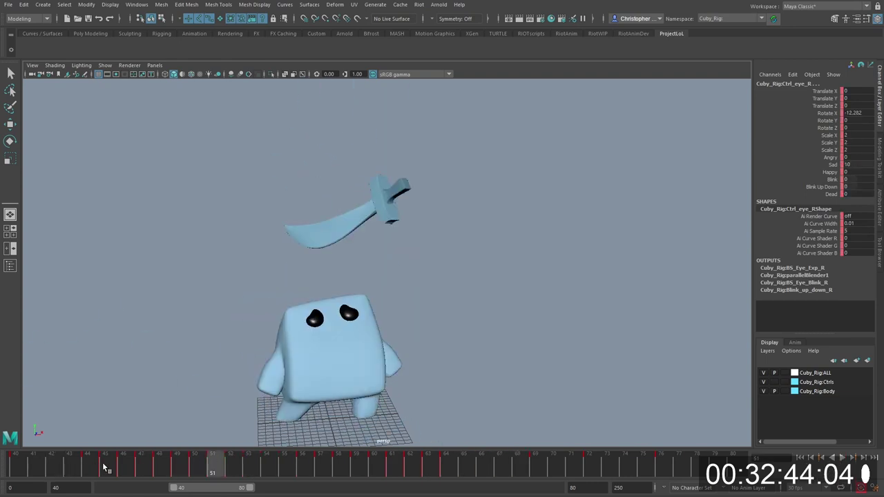
left_click_drag(107, 467, 230, 461)
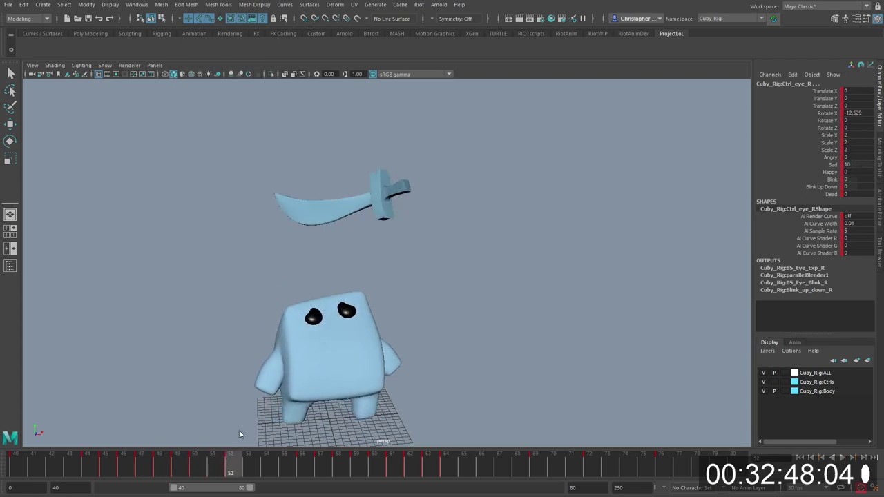
left_click(219, 468)
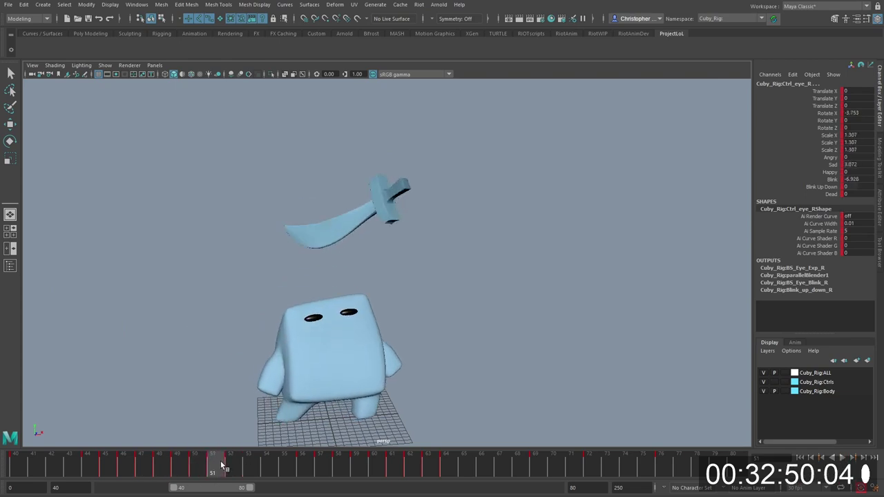
left_click_drag(222, 467, 258, 464)
key("alt+v")
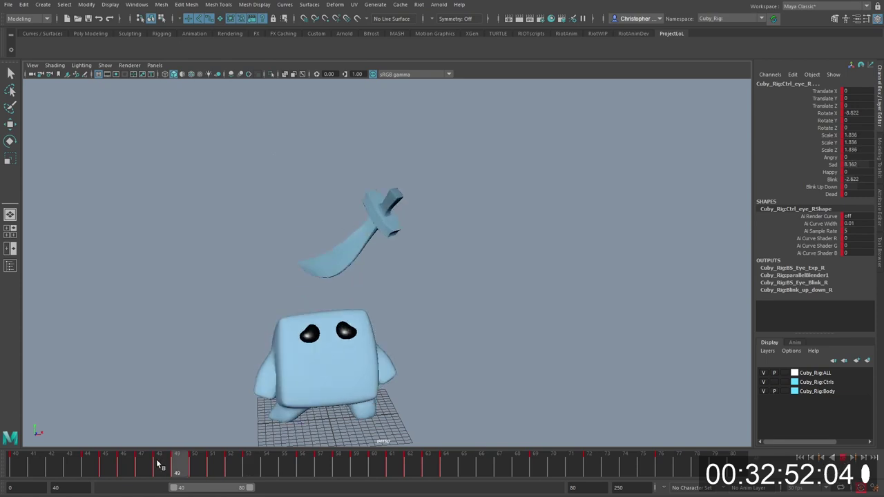
key("Escape")
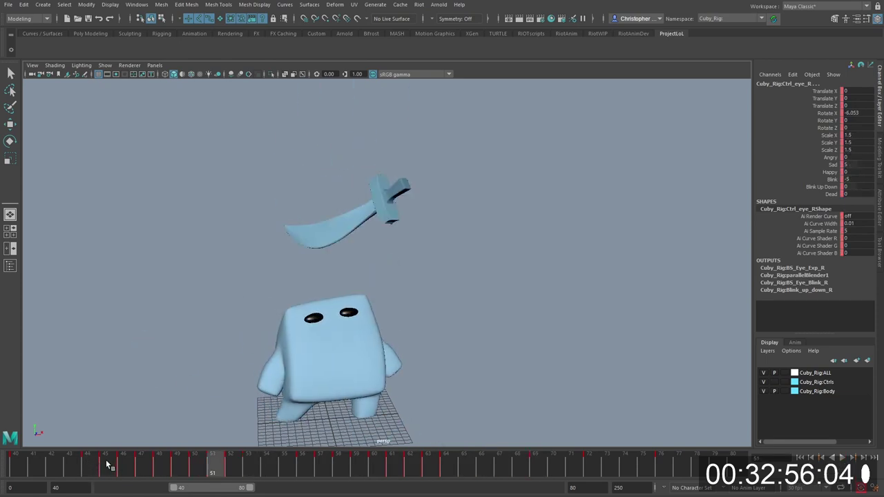
key("alt+v")
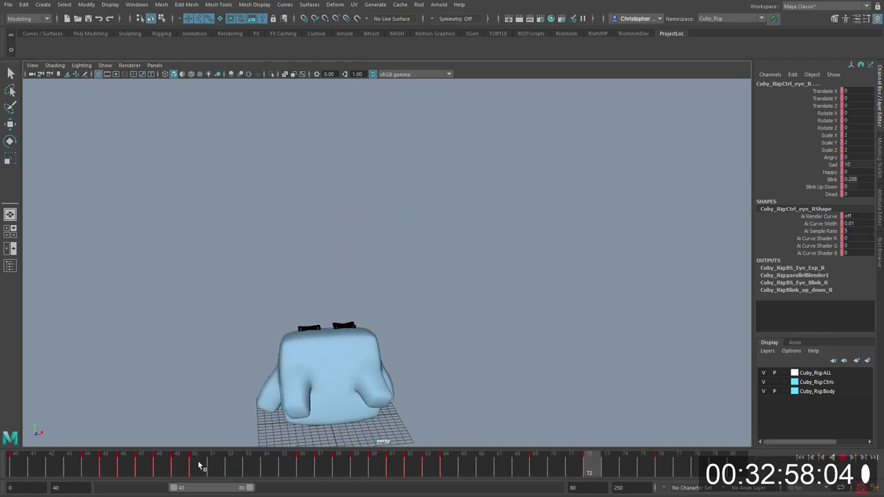
Step: Select the animation controls of the whole character rig, including the sword, and replay the motion from frame 56
left_click_drag(284, 466, 334, 471)
left_click_drag(327, 409, 358, 389, "alt")
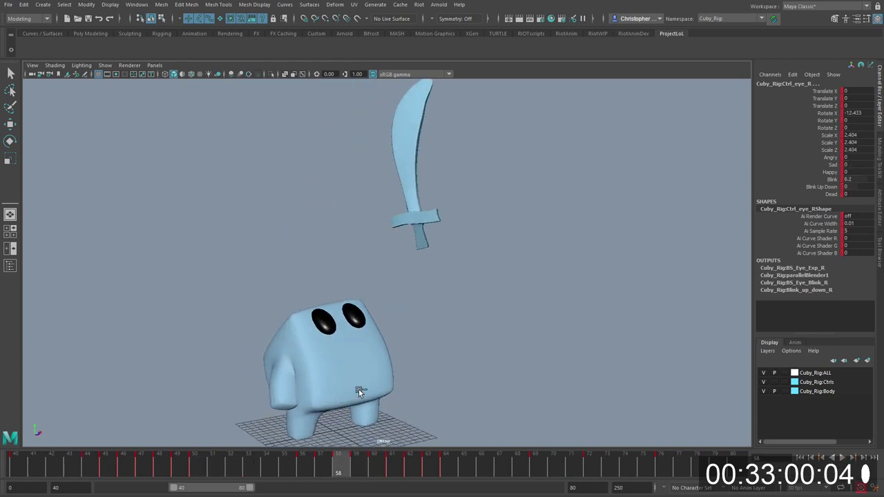
left_click_drag(286, 264, 394, 426)
key("w")
middle_click_drag(398, 424, 396, 396, "alt")
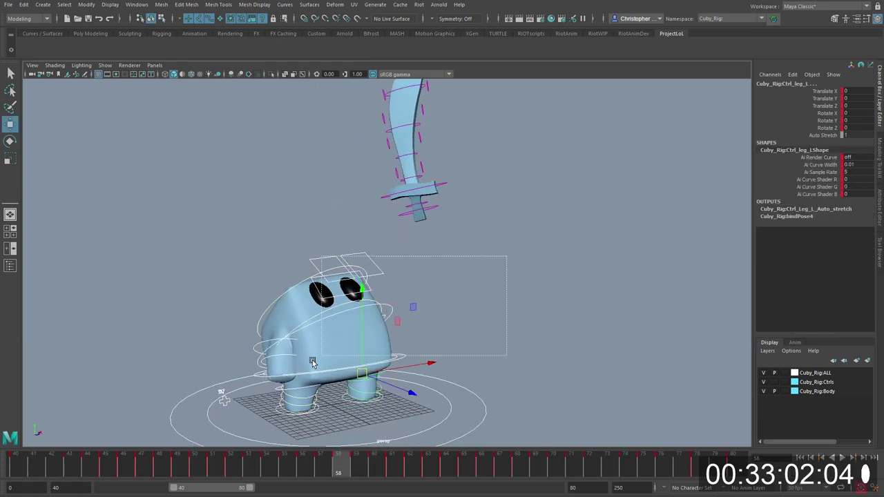
left_click_drag(259, 464, 302, 468)
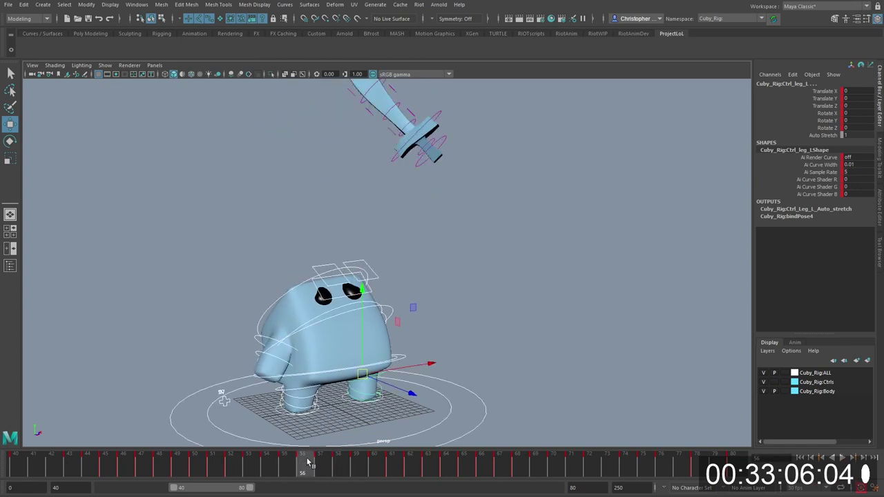
key("alt+v")
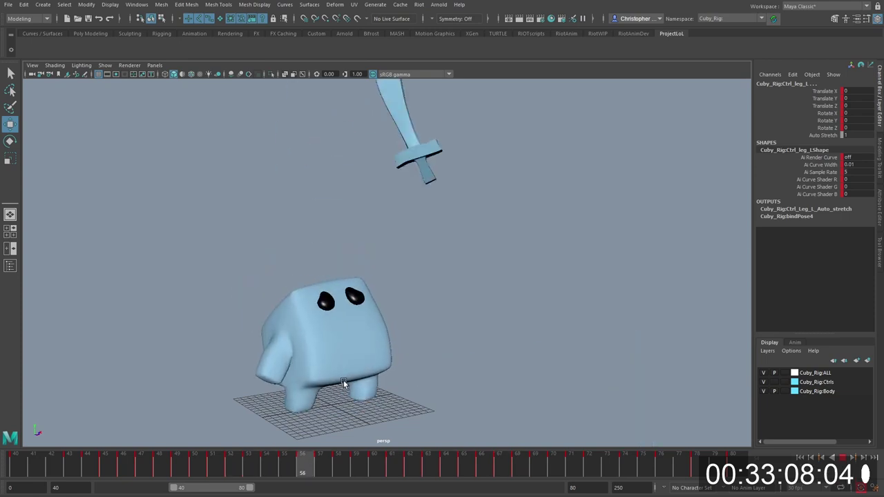
key("alt+v")
Step: Step through and replay frames 54 to 60 to examine the timing of the sword's fall onto the character
left_click_drag(308, 468, 366, 464)
key("alt+comma")
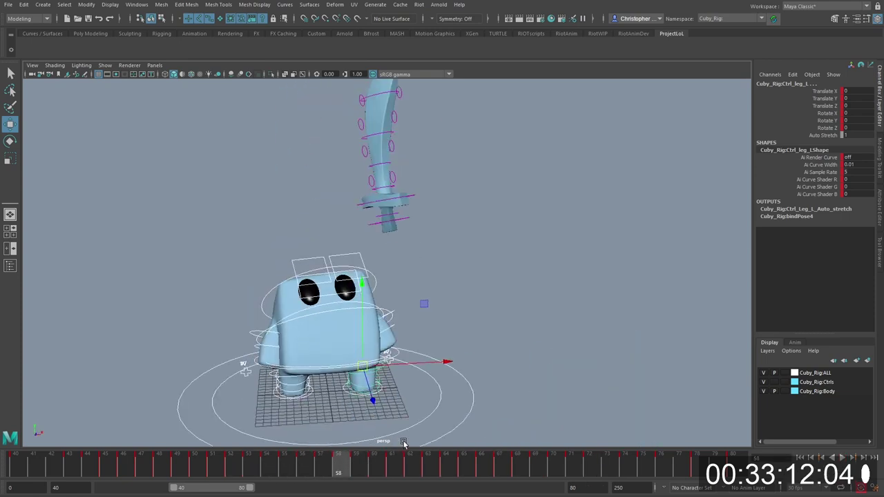
key("alt+comma")
key("alt+comma")
key("alt+period")
key("alt+period")
key("alt+period")
key("alt+comma")
left_click(270, 470)
key("alt+v")
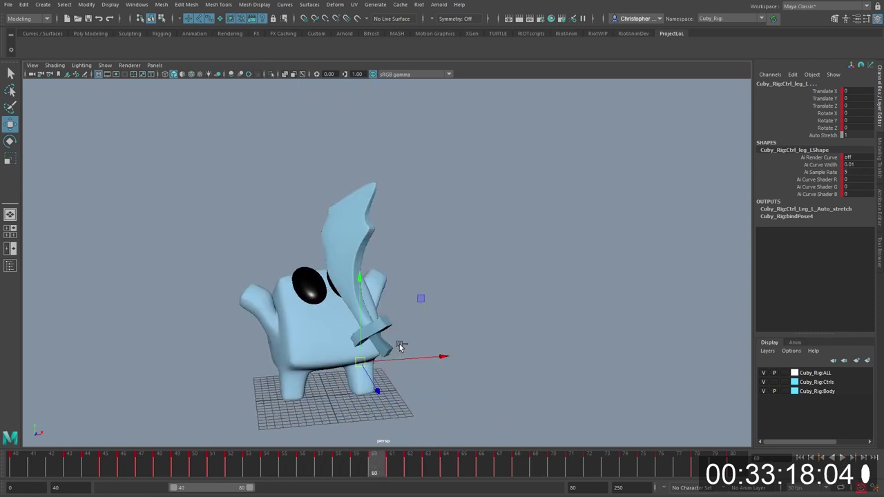
key("alt+v")
Step: Reselect all rig controls, shift their keys from frames 60 to 78 one frame later, and replay the result
left_click(399, 326)
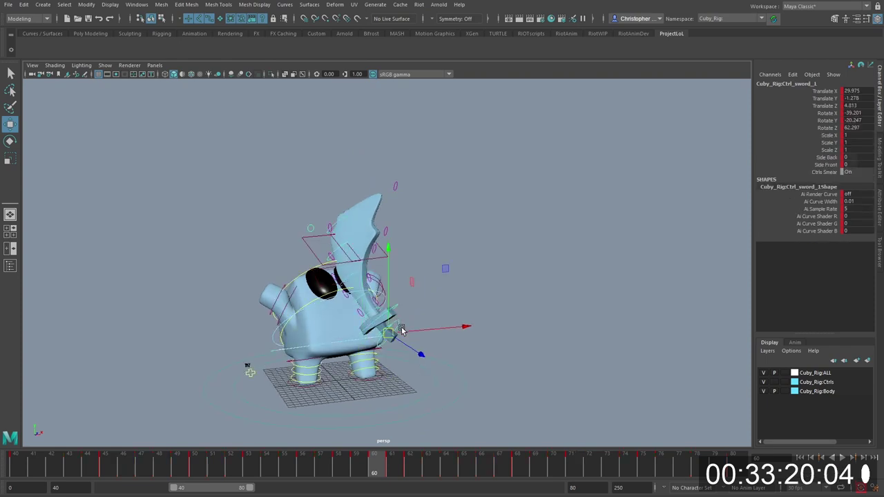
left_click(385, 367)
key("alt+v")
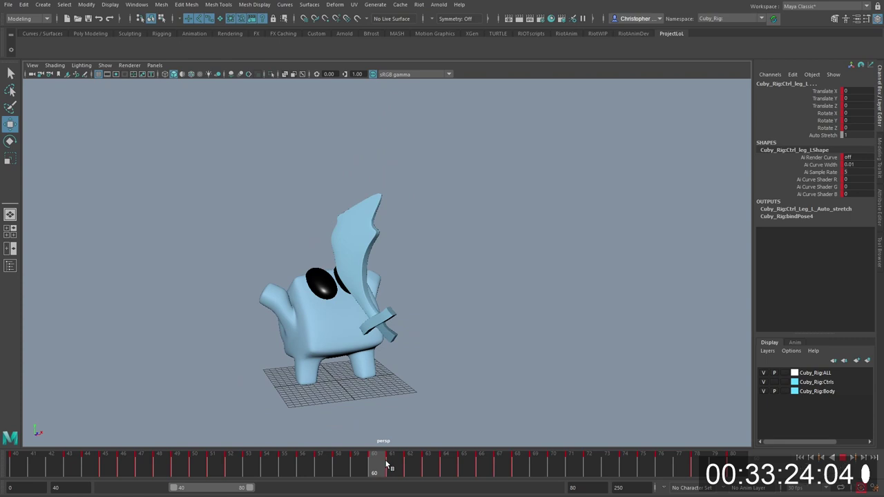
left_click_drag(387, 467, 677, 472)
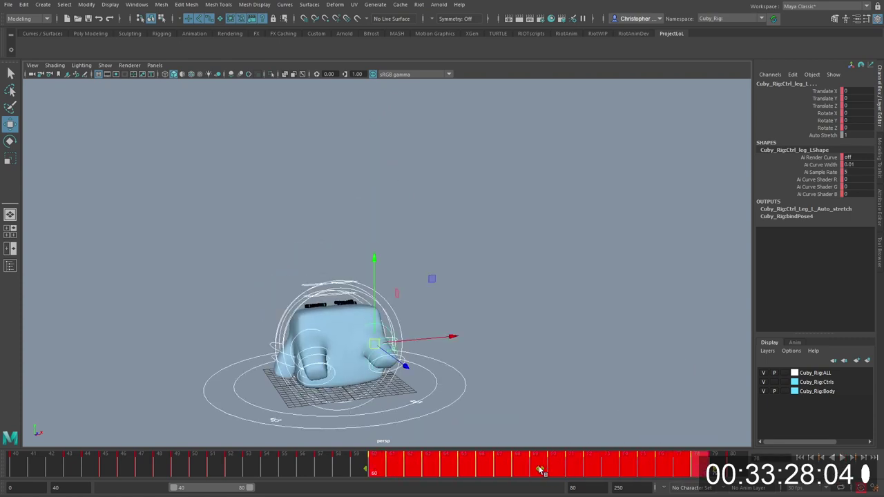
left_click_drag(541, 469, 558, 470)
left_click(294, 465)
key("alt+v")
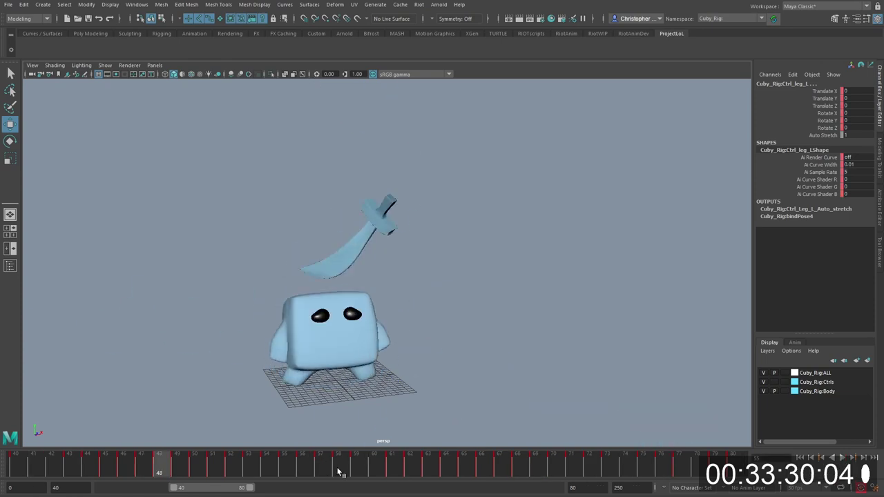
Step: Select the sword control, return to frame 56 and show its animation curves in the Graph Editor
left_click_drag(361, 469, 390, 467)
left_click(393, 322)
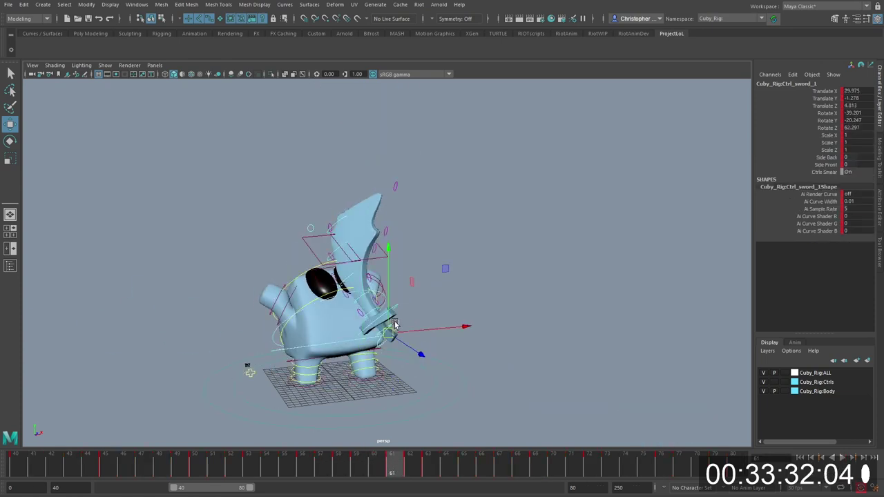
key("alt+comma")
key("alt+comma")
key("alt+comma")
key("alt+comma")
key("alt+comma")
scroll(519, 217, "down", 1)
key("Down")
left_click_drag(462, 249, 438, 276, "alt")
mouse_move(312, 464)
left_mouse_down()
mouse_move(379, 461)
mouse_move(296, 463)
mouse_move(337, 467)
mouse_move(305, 464)
left_mouse_up()
key("space")
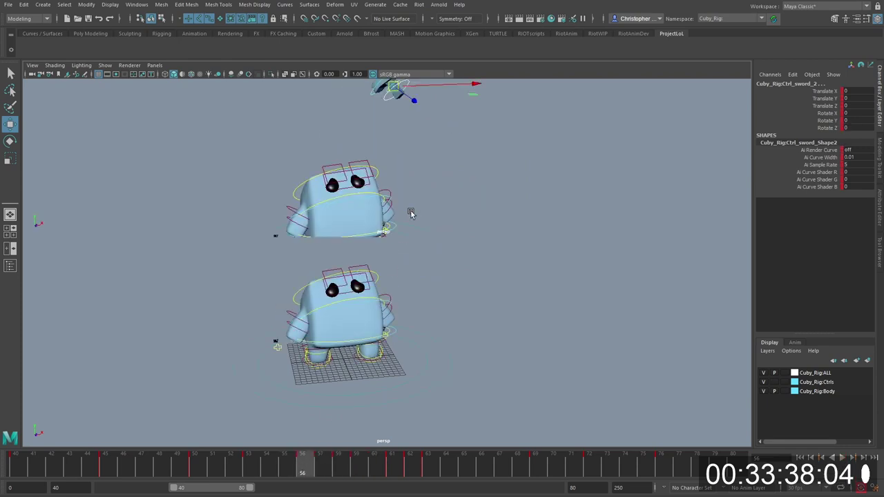
Step: Isolate the main sword control's Translate Y curve and raise its key at frame 56 to 30.043
left_click(388, 97)
left_click(91, 302)
key("f")
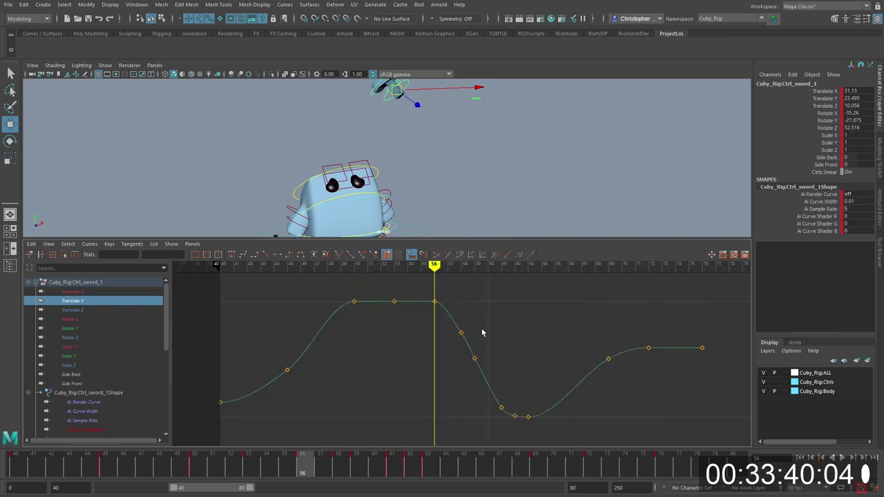
scroll(447, 233, "down", 4)
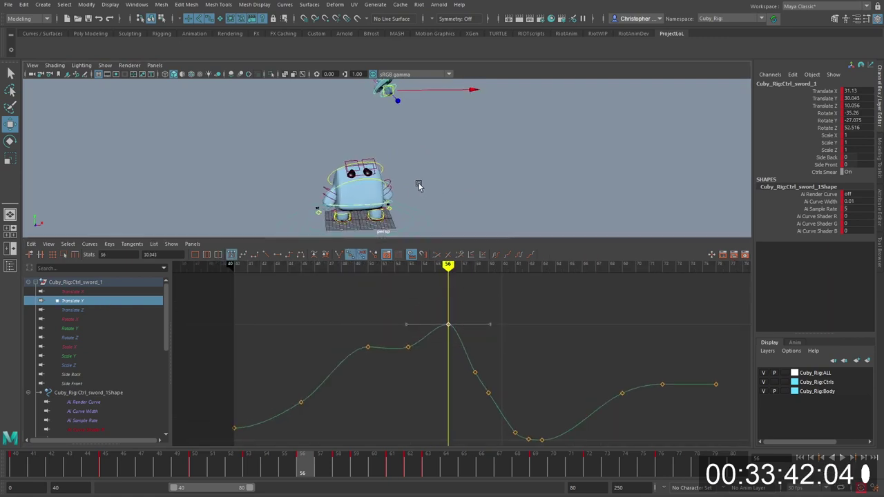
Step: Raise the sword's Translate Y key at frame 53 to 27.361 with spline tangents and play back the arc
middle_click_drag(412, 183, 425, 219, "alt")
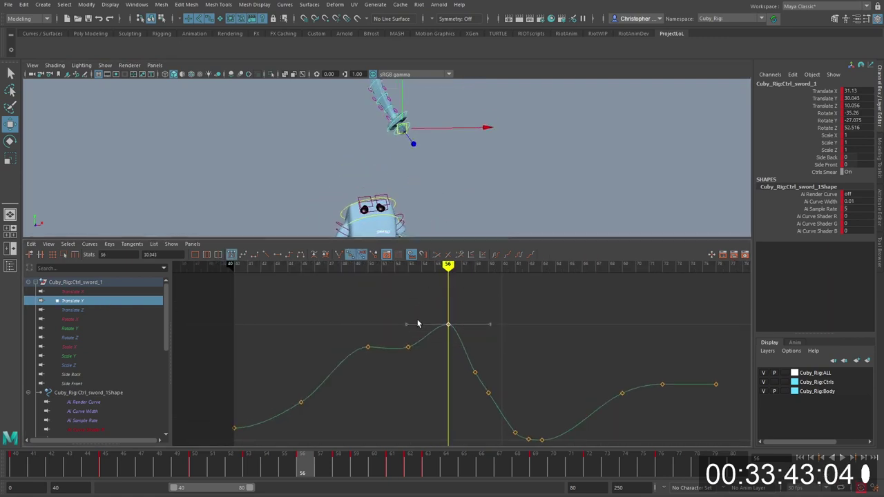
left_click_drag(418, 323, 407, 365)
key("period")
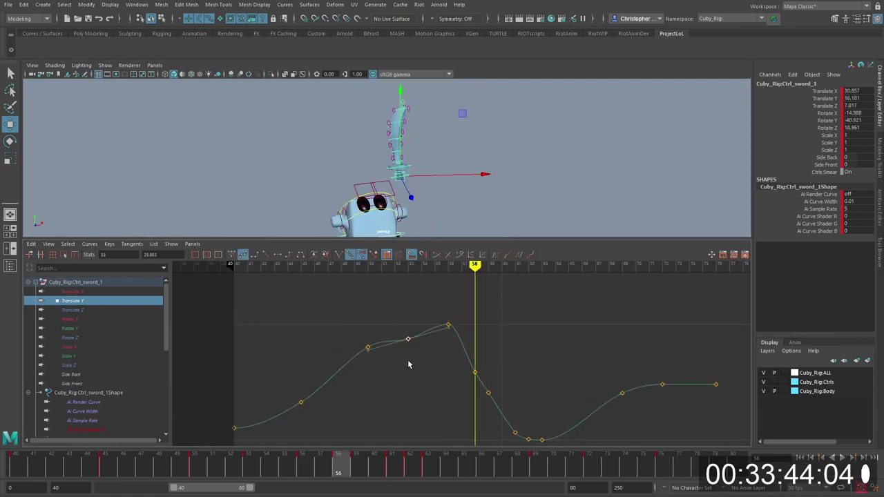
middle_click_drag(314, 399, 314, 401)
key("alt+v")
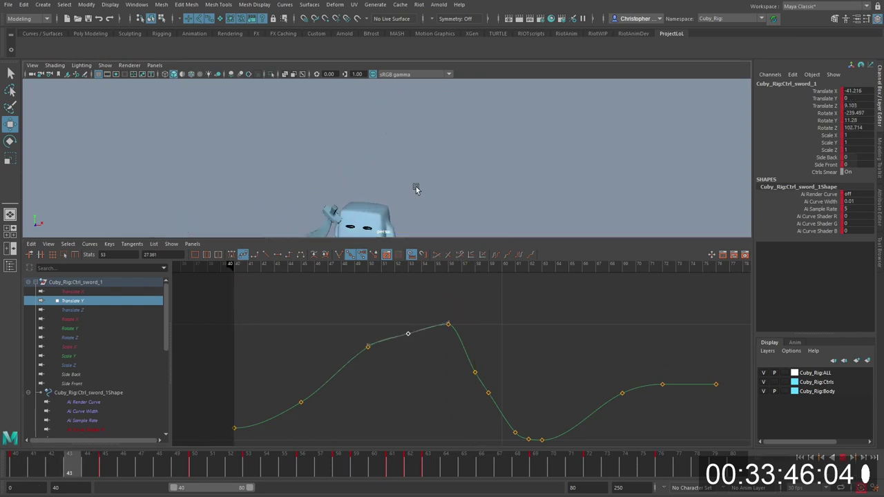
Step: Rotate the sword control at frame 40 to about -187 in X, 12 in Y and 56 in Z
left_click_drag(18, 461, 13, 461)
left_click_drag(420, 200, 438, 150, "alt")
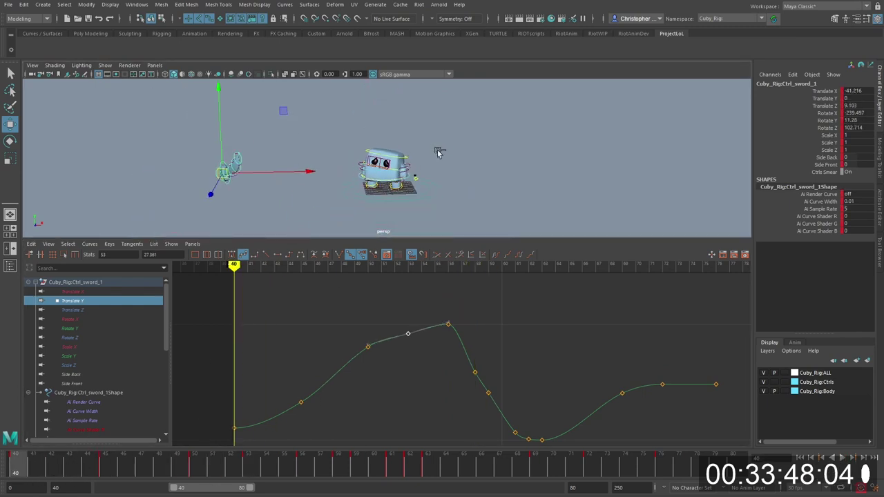
key("period")
key("comma")
key("e")
left_click_drag(271, 151, 257, 136)
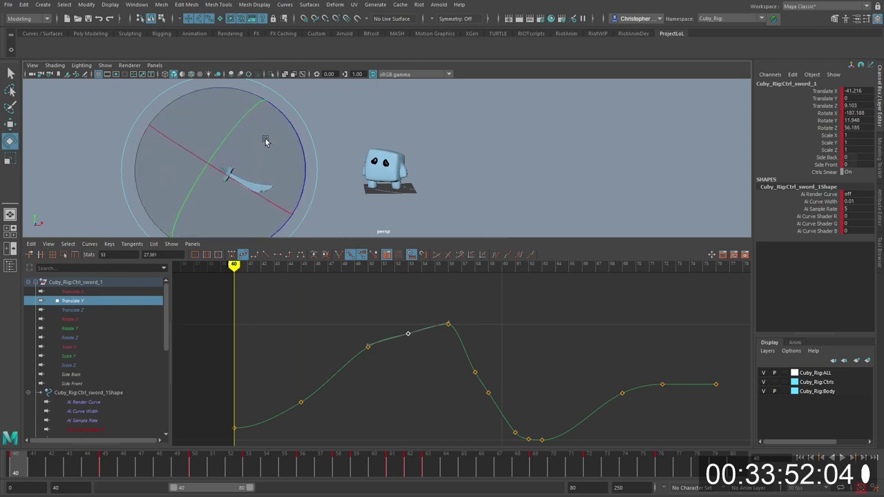
key("period")
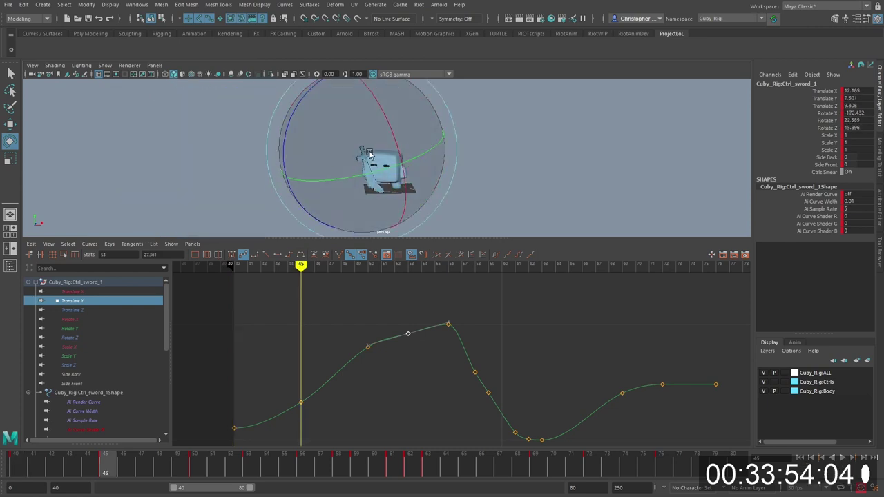
Step: Rotate the sword control at frame 50 and compare its pose with the previous key
key("comma")
key("period")
key("period")
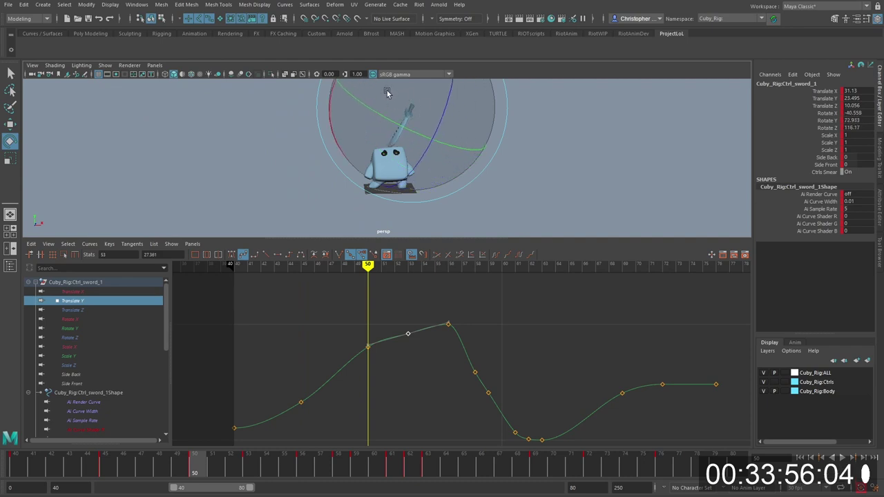
left_click_drag(371, 142, 424, 148)
key("comma")
Step: Move the sword control along X to 36.987 at frame 53
key("period")
key("period")
key("w")
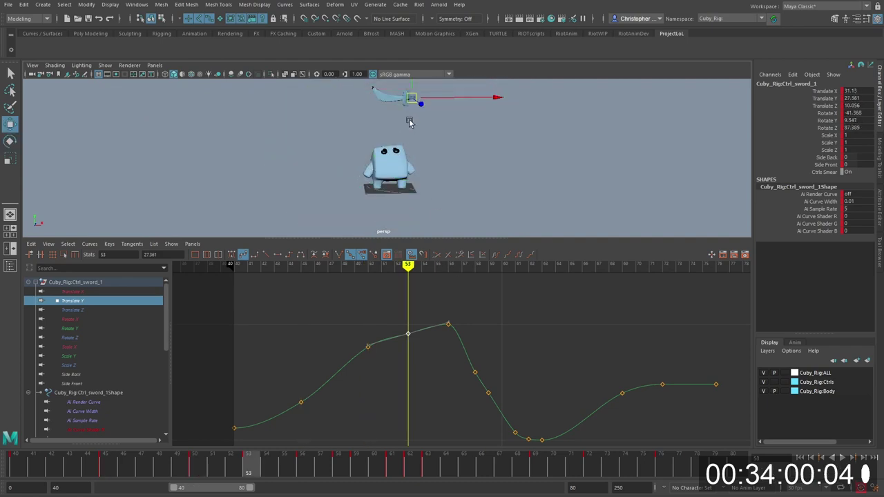
left_click(433, 104)
left_click(438, 98)
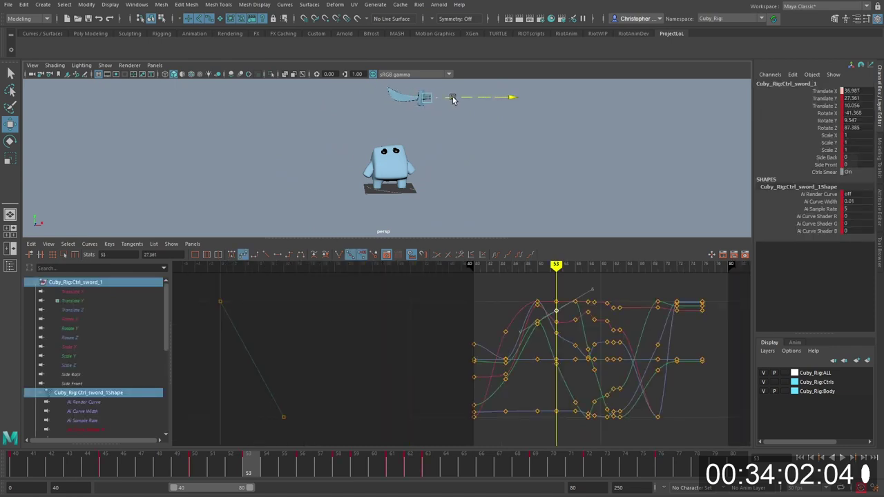
Step: Raise the sword's Translate Y key at frame 53 to 29.164 and review the spin in playback
left_click(113, 301)
key("f")
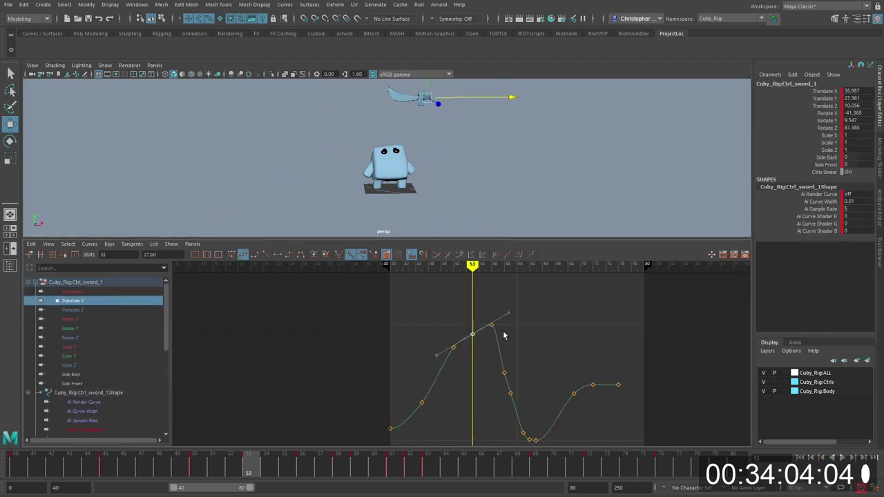
key("alt+v")
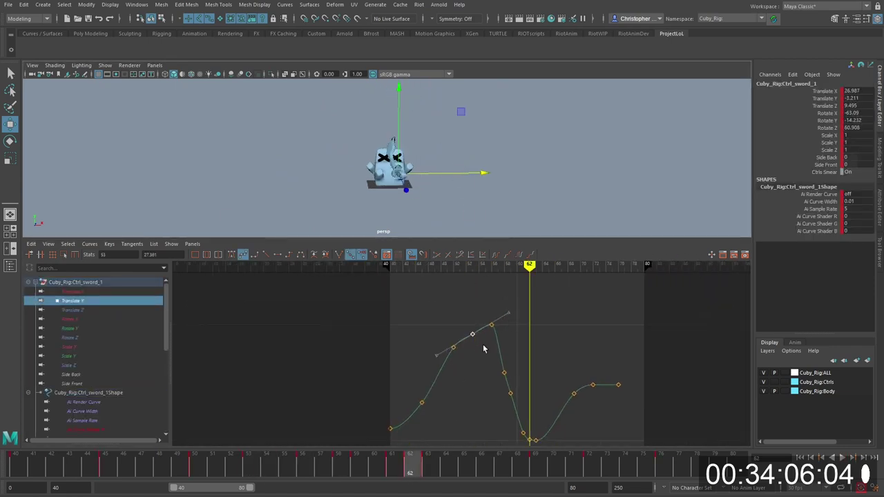
key("comma")
key("comma")
key("comma")
key("comma")
key("comma")
scroll(523, 192, "down", 3)
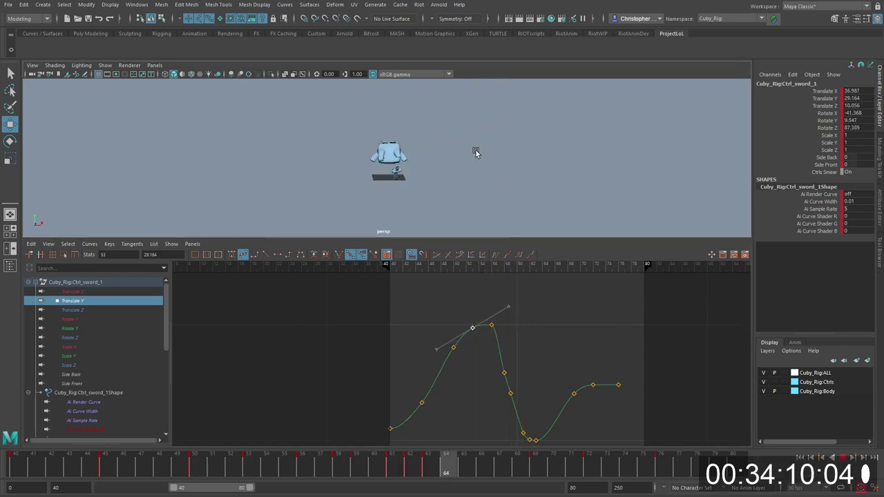
Step: Raise the sword's Translate Y keys to about 38.2 at frame 58 and 25.326 at frame 59, and play the result
left_click_drag(253, 450, 234, 457)
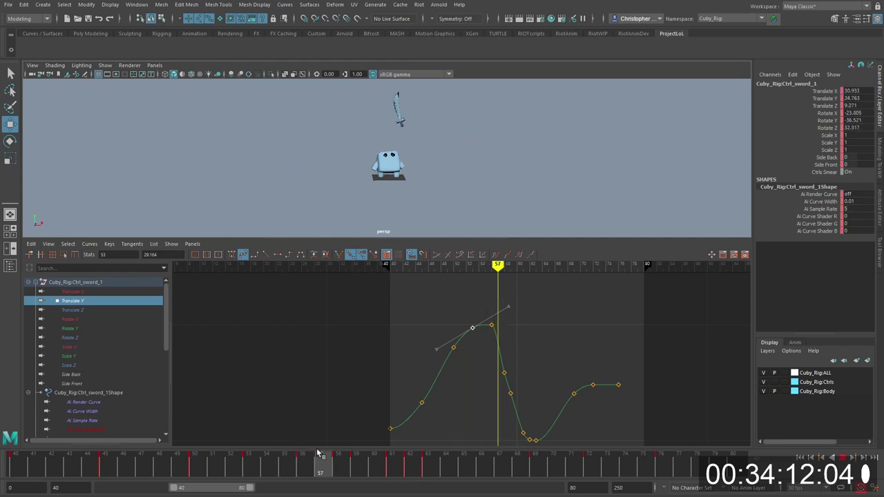
left_click_drag(318, 452, 338, 456)
left_click_drag(534, 362, 509, 406)
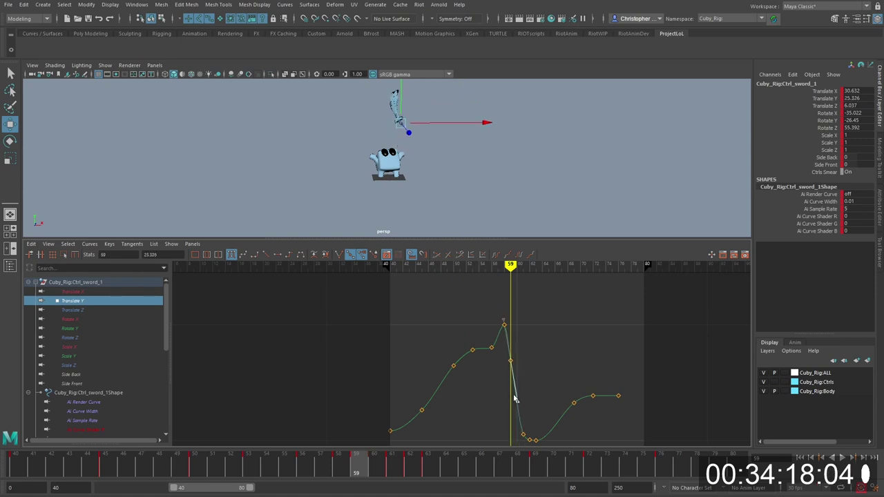
key("alt+v")
left_click(177, 464)
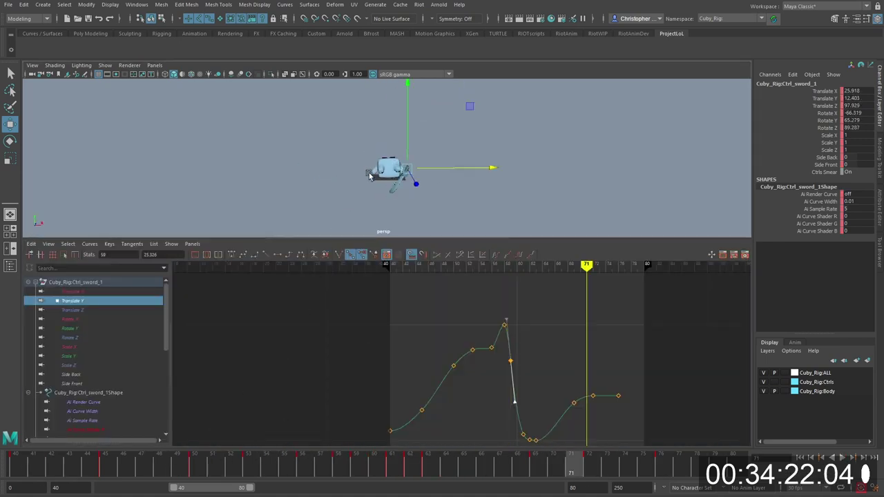
key("space")
key("alt+v")
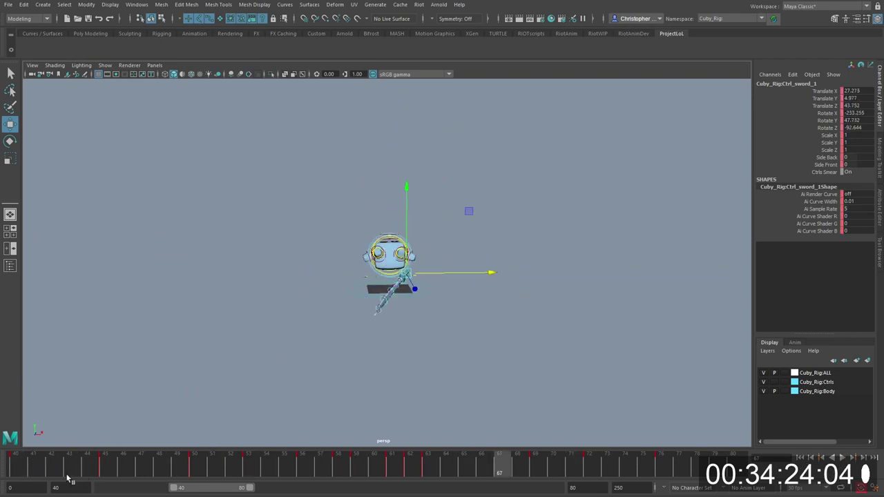
Step: Try moving the sword controls' frame 45 keys a few frames earlier and play the throw
left_click_drag(103, 474, 126, 473)
left_click(295, 274, "shift")
left_click_drag(125, 473, 55, 473, "shift")
key("alt+shift+v")
key("alt+v")
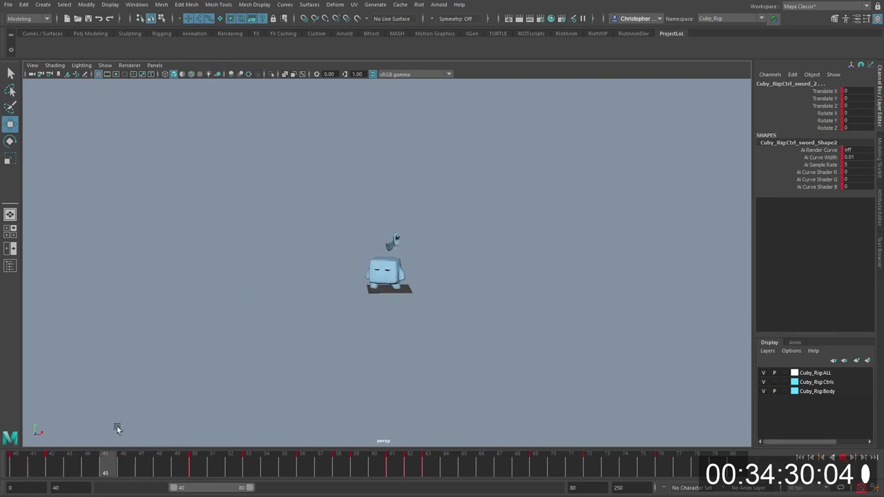
Step: Move the shifted sword keys back to frame 45 and check the throw in playback
key("alt+v")
left_click(67, 473)
left_click(56, 464, "shift")
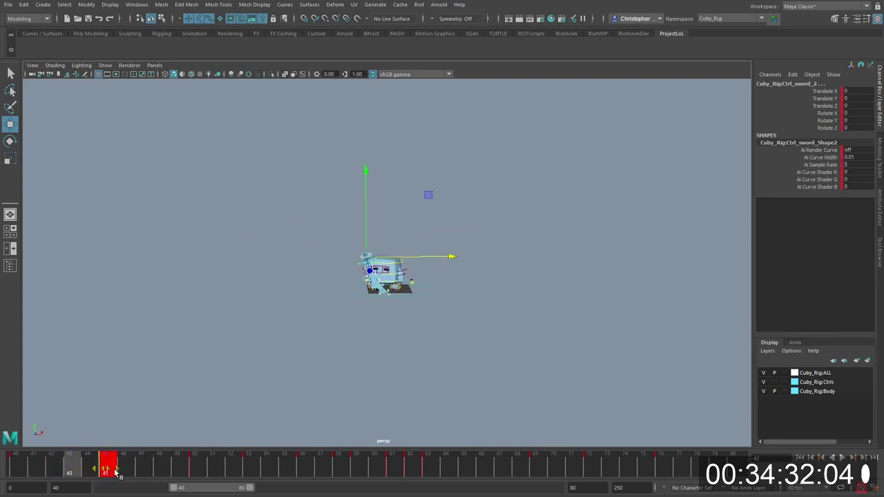
key("alt+v")
key("alt+shift+v")
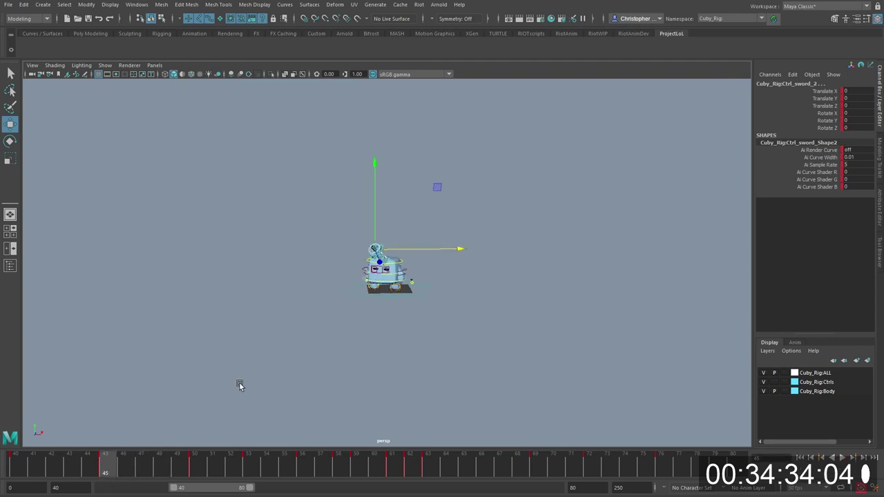
Step: Raise the sword's Translate Z keys from frame 40 to 56, with 22.759 at frame 45, and smooth the descent at frames 58 and 59
right_click_drag(277, 339, 362, 260, "alt")
left_click_drag(364, 306, 288, 345, "alt")
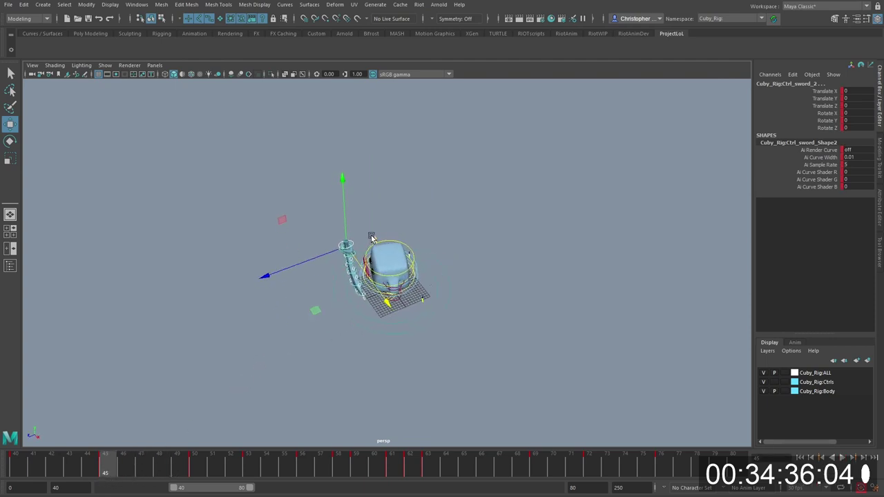
key("space")
left_click(395, 136)
left_click(352, 139)
left_click(116, 310)
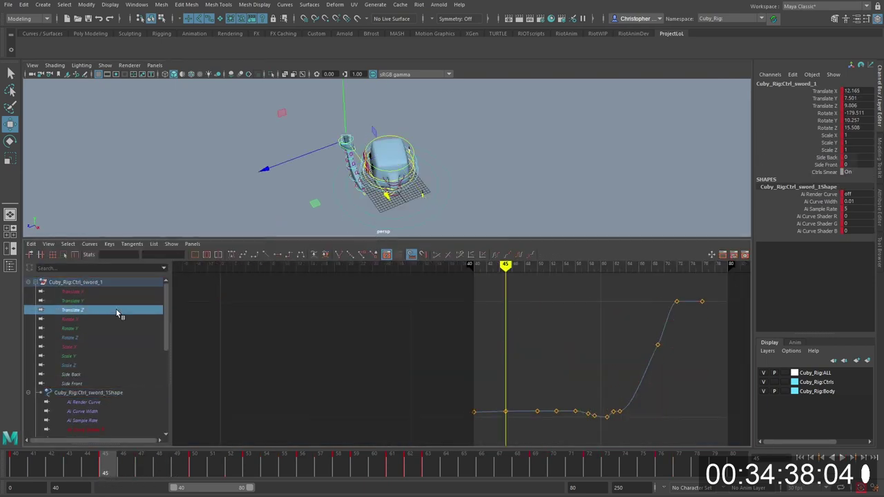
key("f")
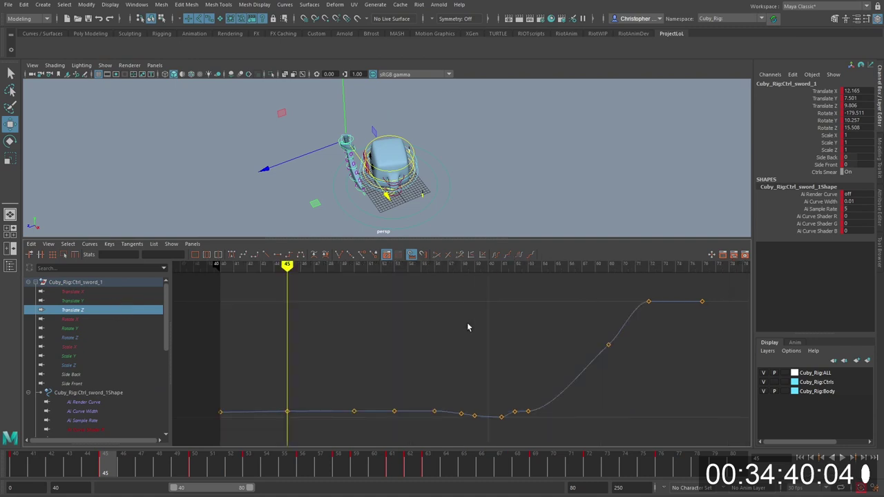
middle_click_drag(280, 393, 343, 355, "alt")
right_click_drag(343, 355, 404, 356, "alt")
middle_click_drag(404, 356, 406, 360, "alt")
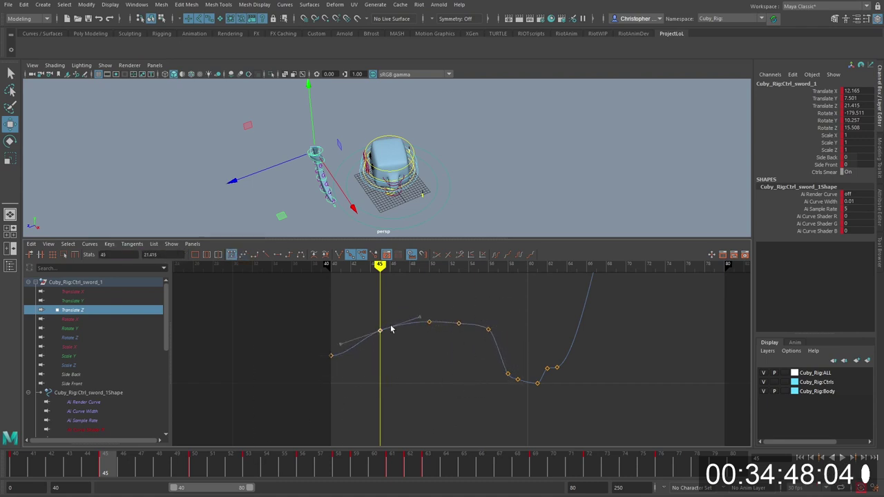
key("ctrl+z")
key("ctrl+z")
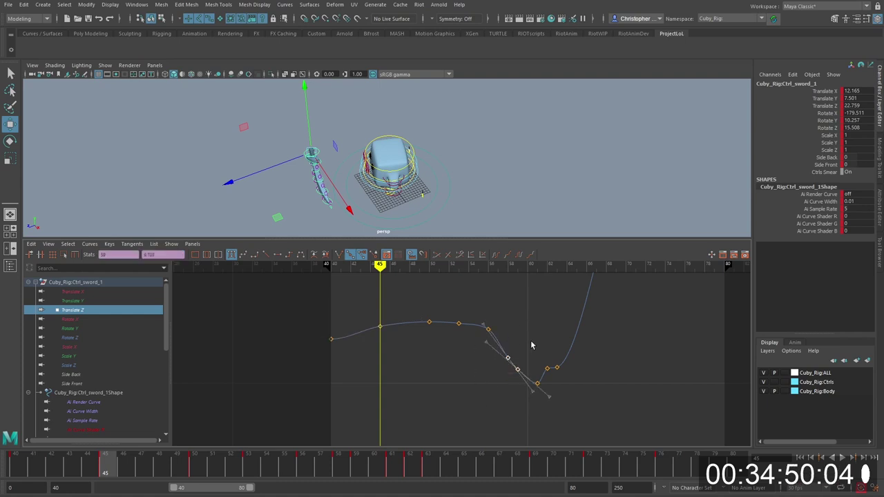
Step: Examine the sword's new depth path frame by frame and in playback from an angled view
key("period")
key("period")
key("period")
key("period")
key("period")
key("period")
key("period")
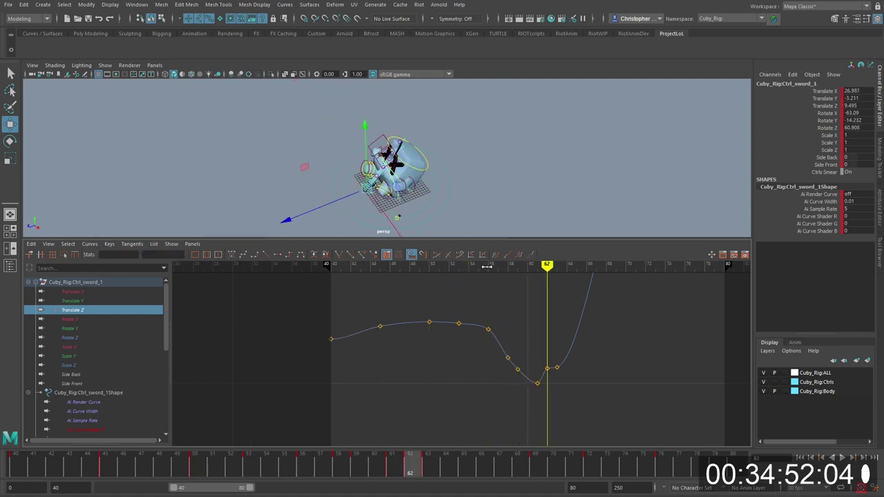
left_click_drag(444, 204, 482, 188, "alt")
key("space")
key("alt+v")
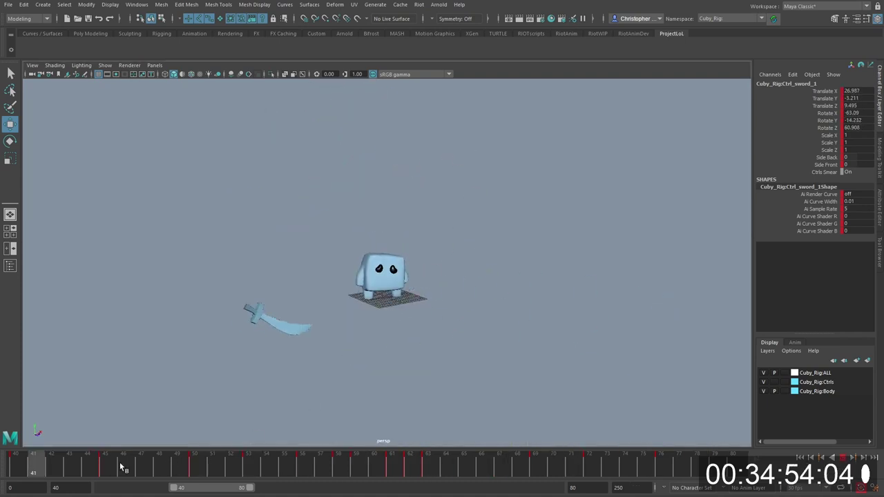
left_click_drag(83, 461, 109, 458)
key("alt+v")
Step: Adjust the sword control's rotation around frame 50 after comparing the neighbouring poses
key("e")
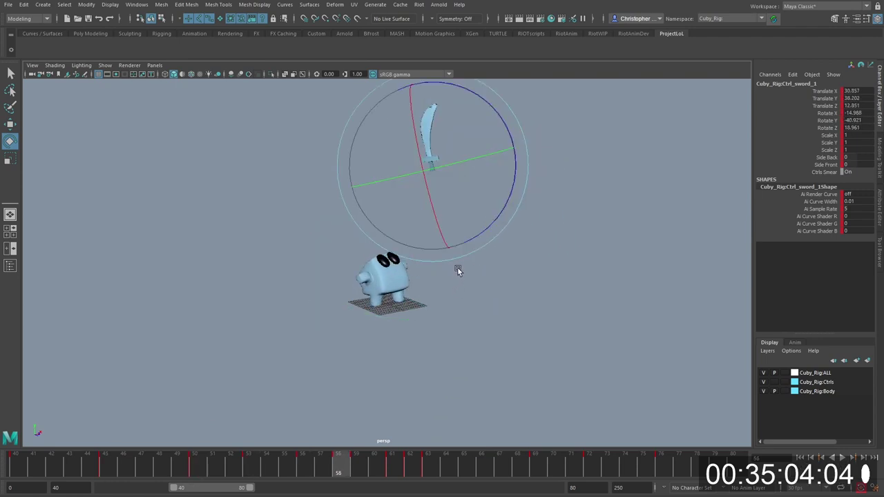
left_click_drag(338, 471, 250, 476)
mouse_move(178, 471)
left_mouse_down("shift")
mouse_move(214, 468)
mouse_move(174, 471)
left_mouse_up("shift")
left_click(190, 471)
left_click_drag(211, 467, 207, 463)
left_click_drag(453, 202, 423, 240)
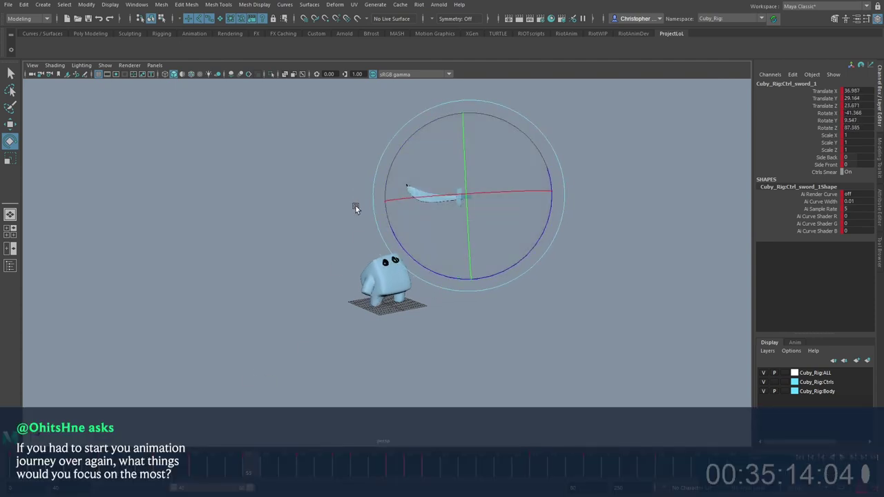
Step: Rotate the sword control at frame 45 to about -163 in X, 35 in Y and 20 in Z, and review the spin
left_click_drag(82, 469, 114, 477)
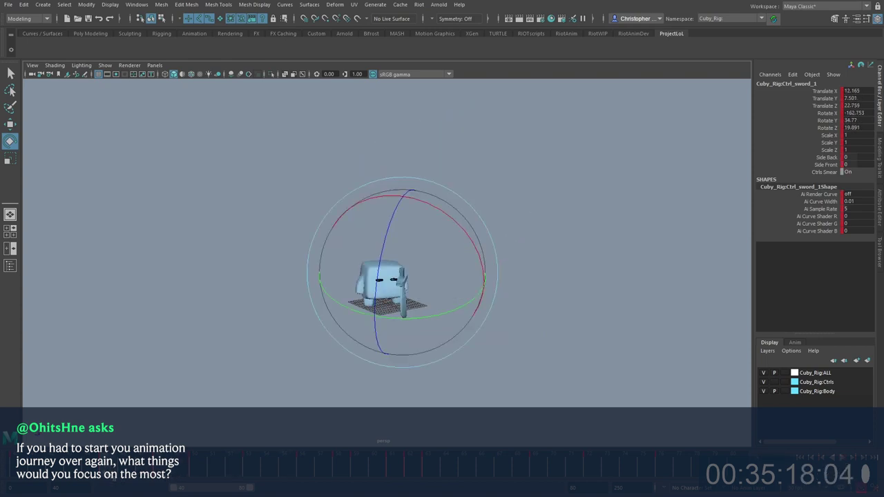
left_click_drag(57, 468, 113, 465)
key("alt+period")
key("alt+period")
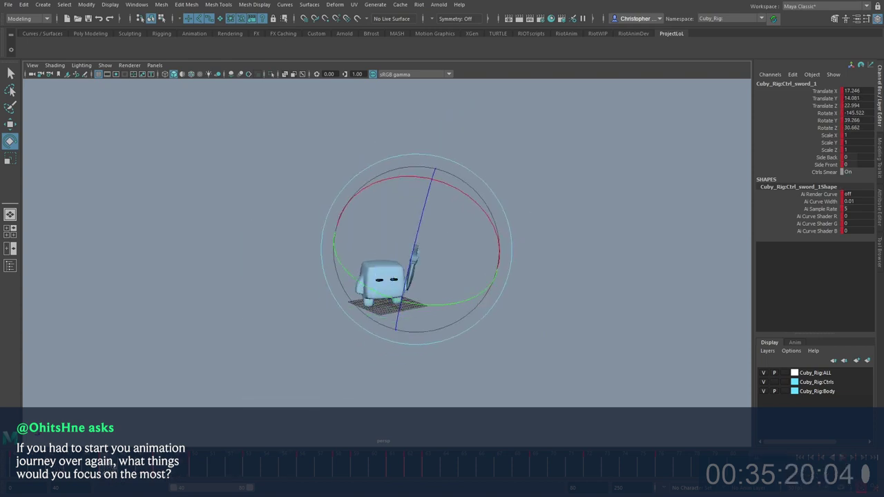
key("alt+comma")
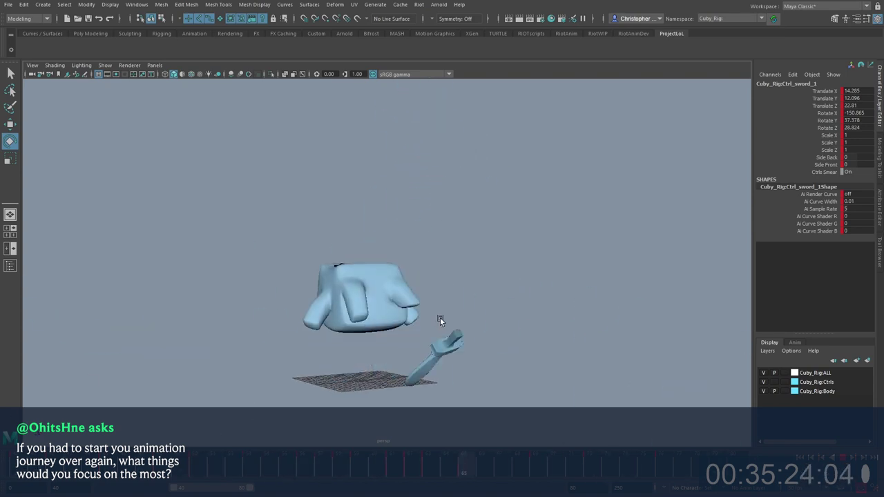
Step: Select all the sword controls at frame 53 and retime their keys from that frame onward
left_click_drag(229, 460, 249, 456)
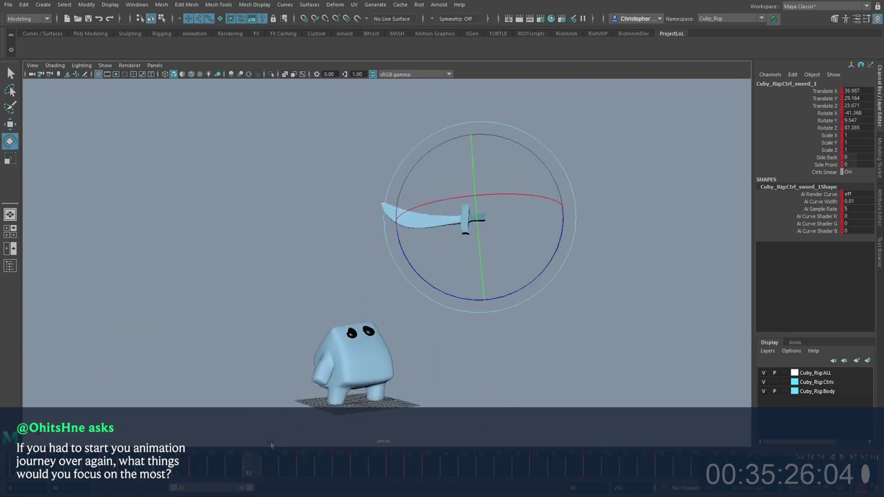
left_click_drag(615, 272, 367, 182)
mouse_move(238, 464)
left_mouse_down()
mouse_move(254, 466)
mouse_move(222, 471)
mouse_move(660, 472)
left_mouse_up()
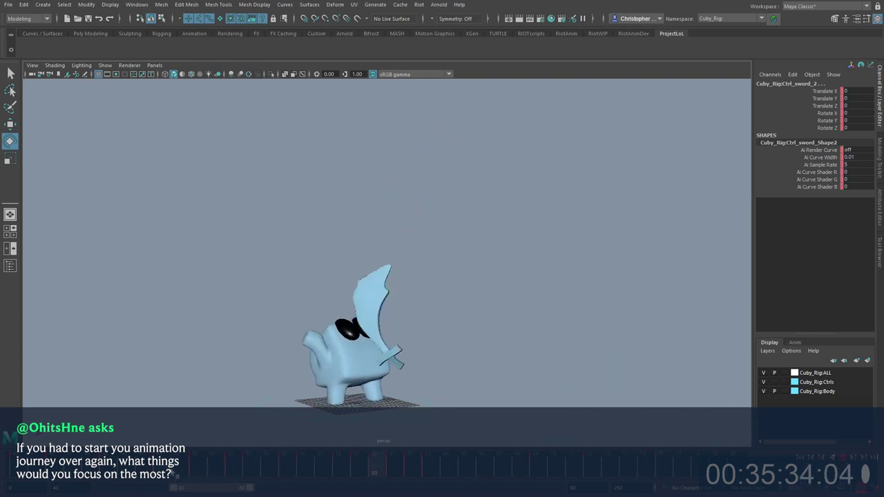
left_click_drag(180, 475, 249, 465)
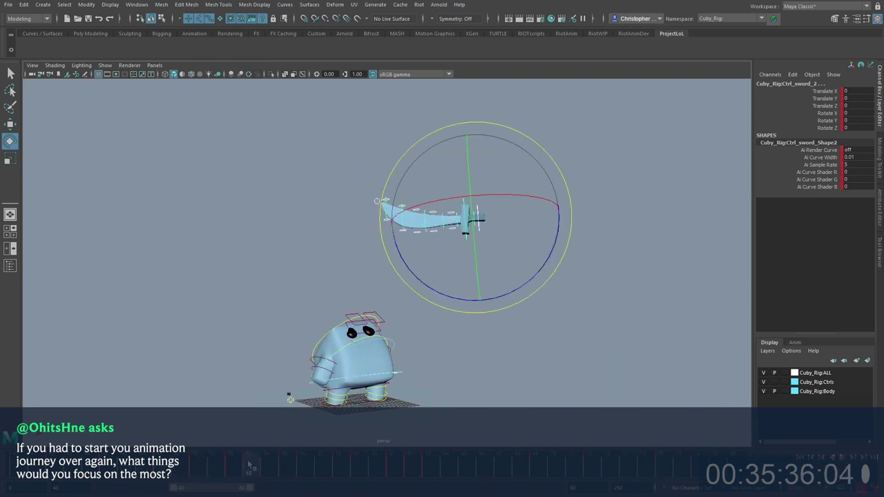
key("alt+period")
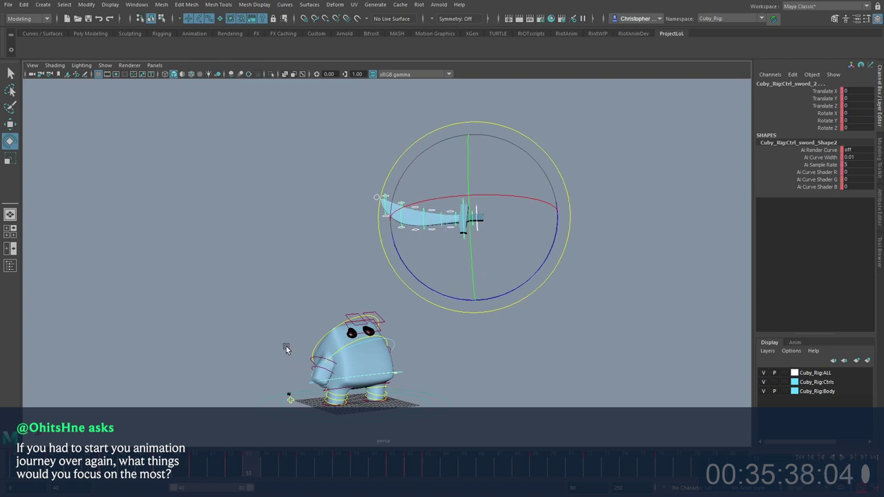
Step: Adjust the spacing of the sword controls' keys between about frames 43 and 53, checking the timing in playback
key("alt+v")
left_click(211, 464)
key("alt+v")
left_click_drag(65, 467, 241, 467, "shift")
key("alt+v")
left_click_drag(159, 481, 221, 472)
left_click(166, 470)
left_click_drag(206, 474, 223, 473)
left_click(142, 470)
key("alt+v")
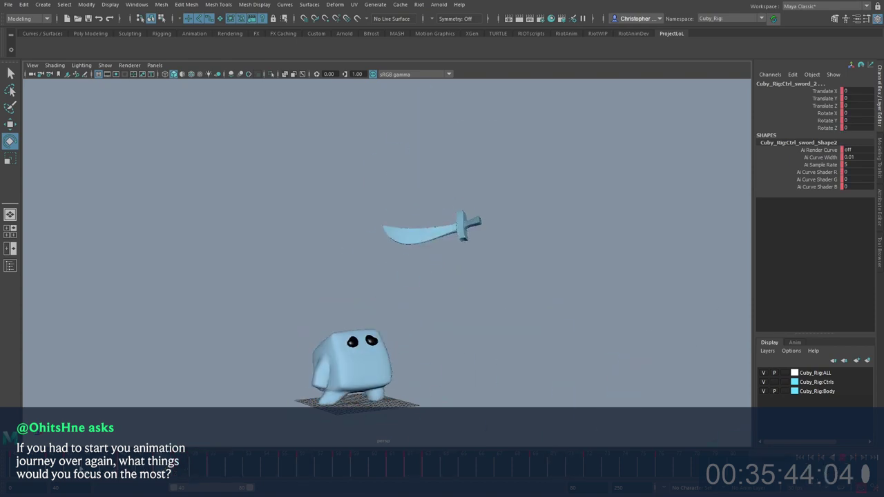
key("alt+v")
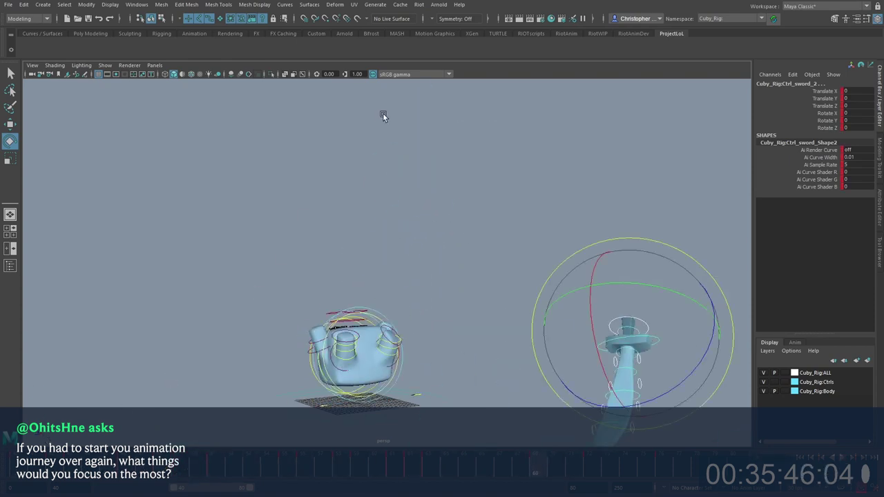
Step: Select all character and sword controls and slide the keys after the throw later so the block starts at frame 62
left_click(384, 113)
left_click(391, 337)
mouse_move(112, 469)
left_mouse_down()
mouse_move(375, 471)
mouse_move(237, 469)
mouse_move(292, 469)
mouse_move(284, 470)
left_mouse_up()
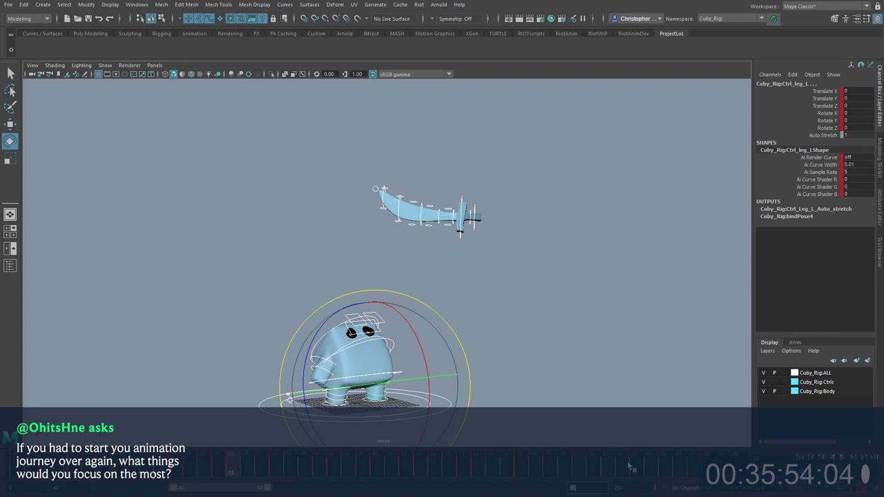
left_click_drag(235, 466, 653, 467, "shift")
left_click_drag(439, 469, 468, 470)
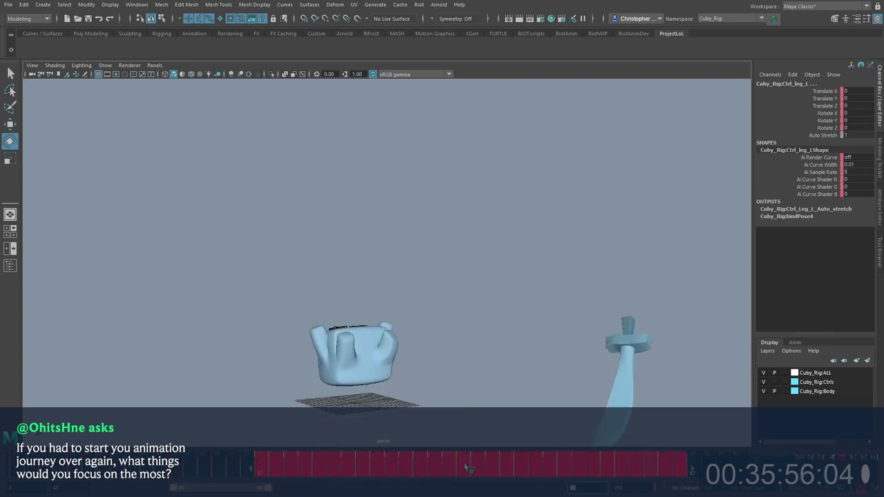
left_click_drag(533, 470, 534, 469)
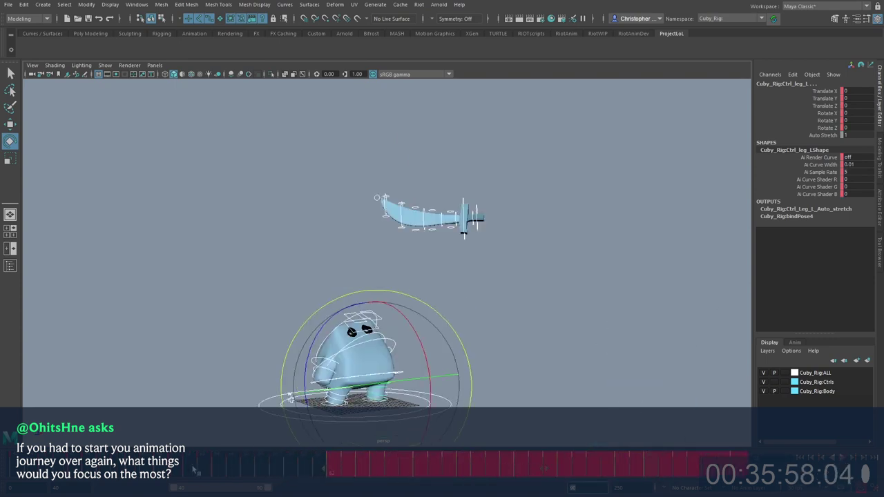
left_click(203, 464)
left_click(553, 84)
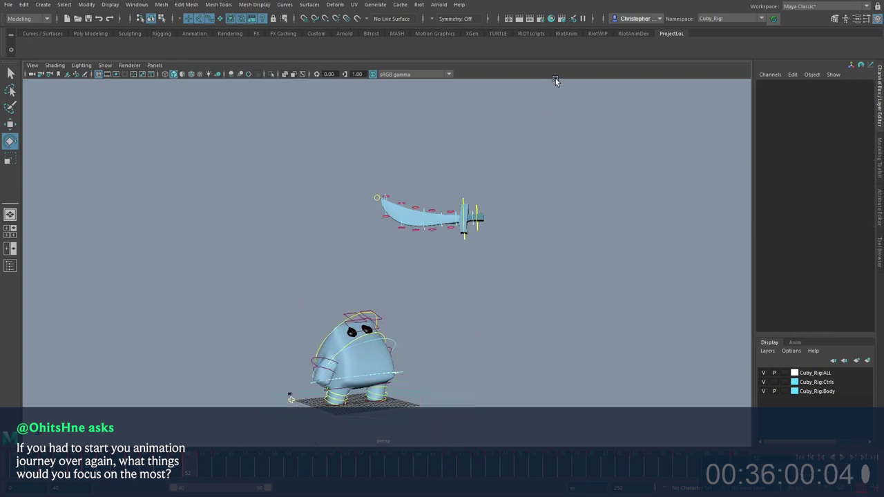
Step: Select the character's body controls and retime their keys between about frames 51 and 57, reviewing the motion in playback
key("alt+v")
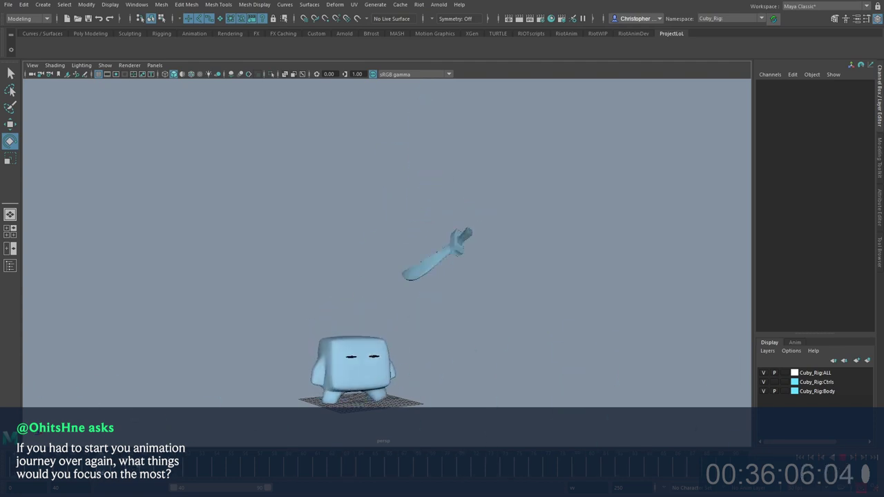
key("alt+v")
middle_click_drag(362, 406, 402, 330, "alt")
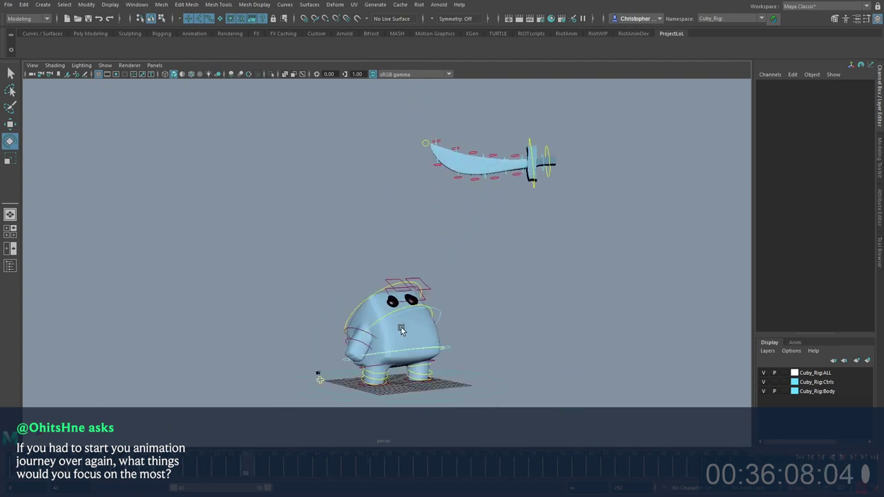
left_click_drag(331, 263, 453, 428)
key("alt+v")
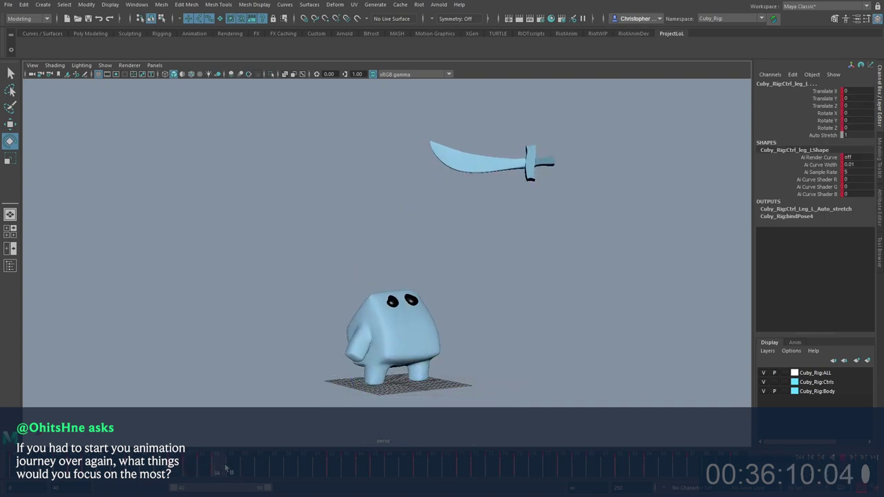
left_click_drag(175, 470, 253, 469, "shift")
left_click(213, 469)
key("alt+v")
key("alt+v")
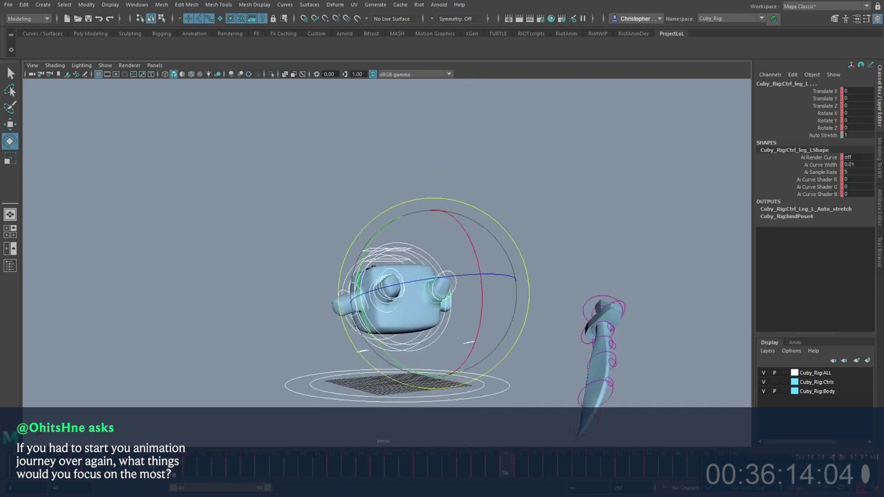
Step: Retime the body controls' keys between about frames 51 and 55 and review the wait below the sword in playback
left_click_drag(173, 469, 228, 466, "shift")
left_click(280, 338)
key("ctrl+z")
left_click(164, 465)
key("alt+v")
key("alt+v")
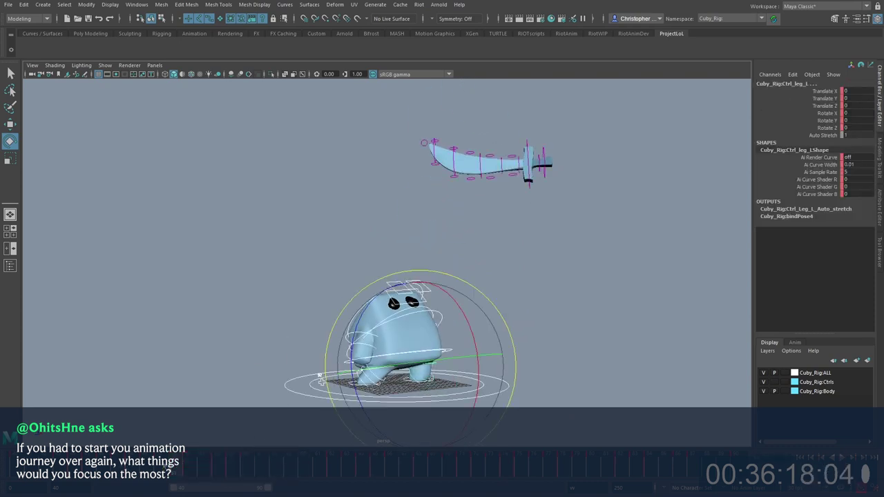
key("alt+v")
key("w")
key("alt+v")
left_click(308, 300)
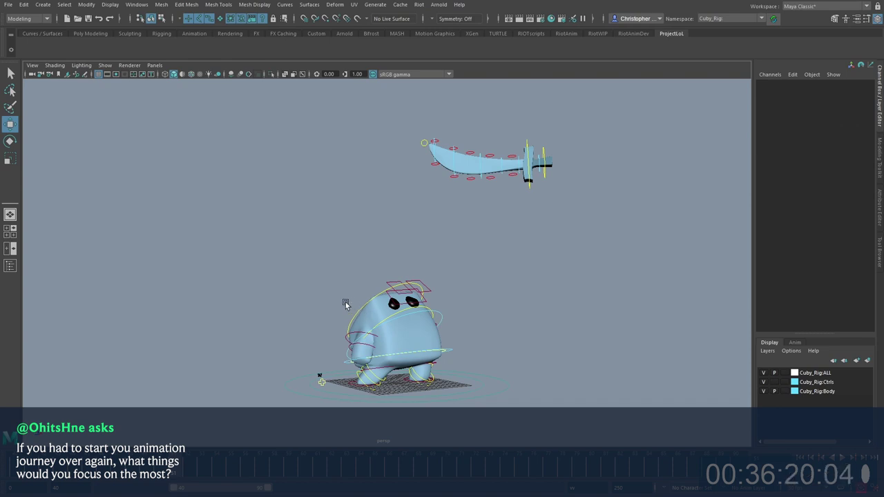
Step: Soften the upper body control's rotation overshoot at frame 54 so it eases into the following keys, then review playback
left_click(361, 312)
key("alt+v")
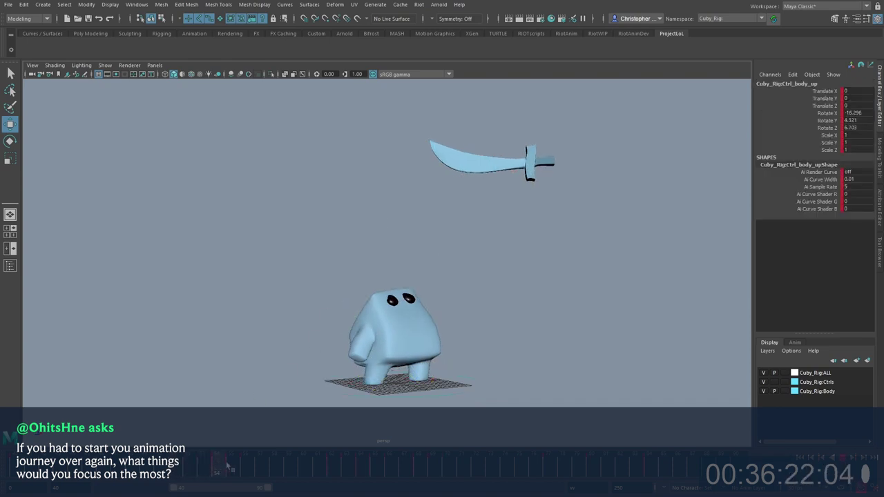
key("space")
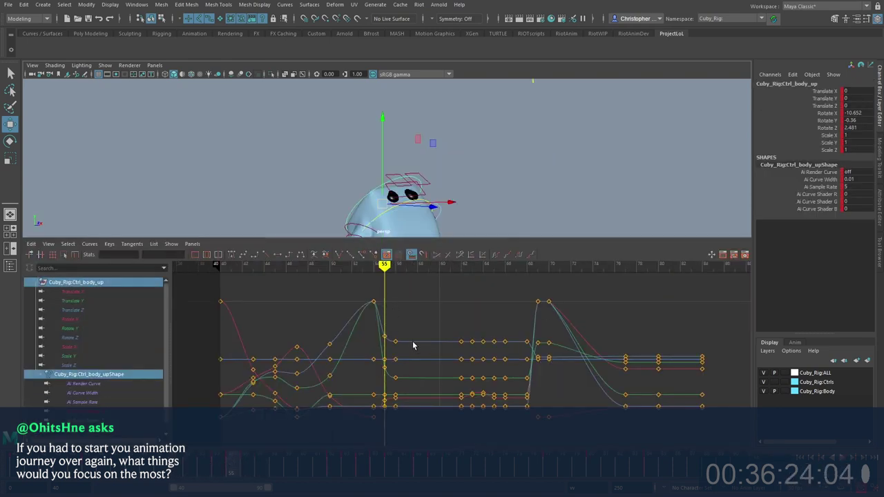
right_click_drag(413, 345, 391, 332, "alt+shift")
key("comma")
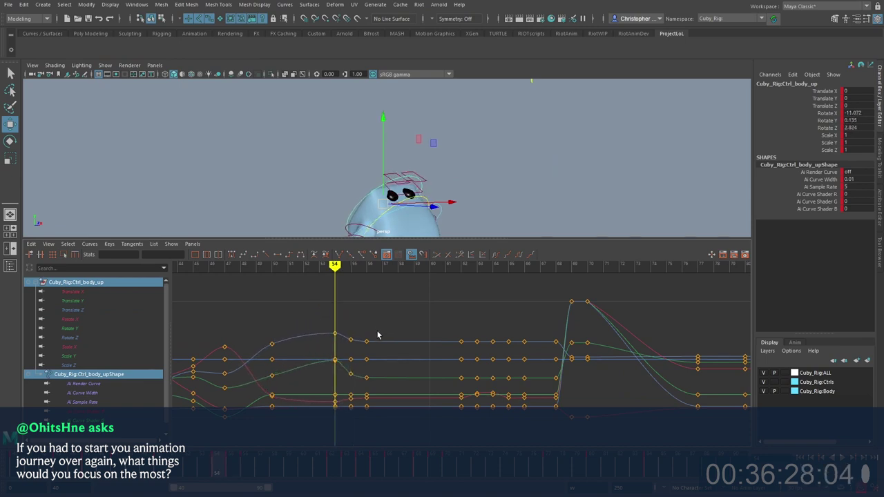
key("space")
key("alt+v")
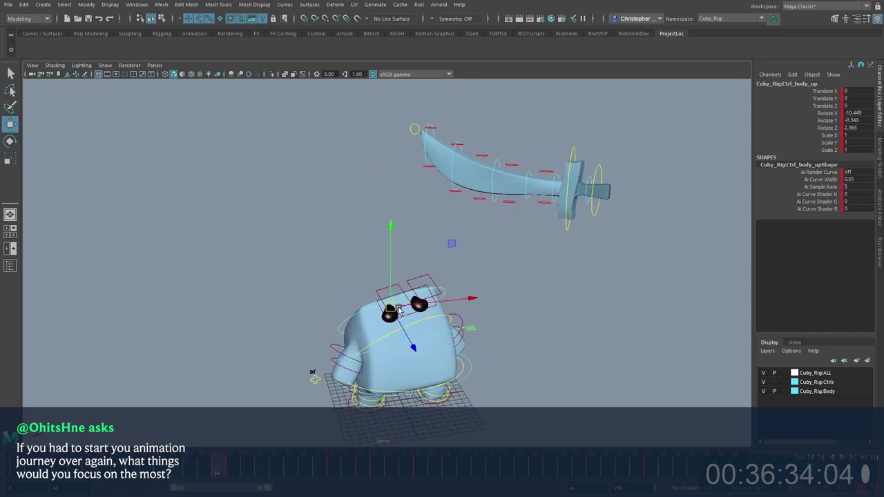
Step: Examine the eyes control and the head motion between about frames 52 and 56 by scrubbing and playing back
left_click(408, 315)
left_click(188, 466)
key("alt+v")
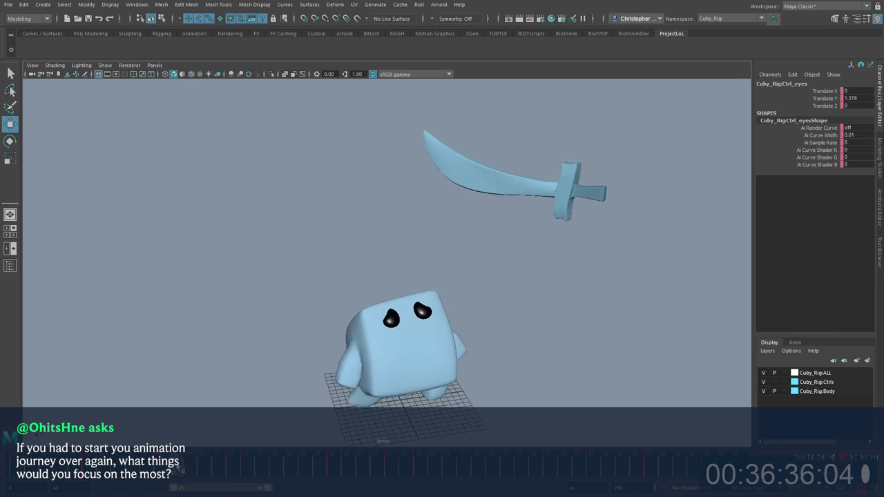
left_click_drag(190, 466, 219, 466)
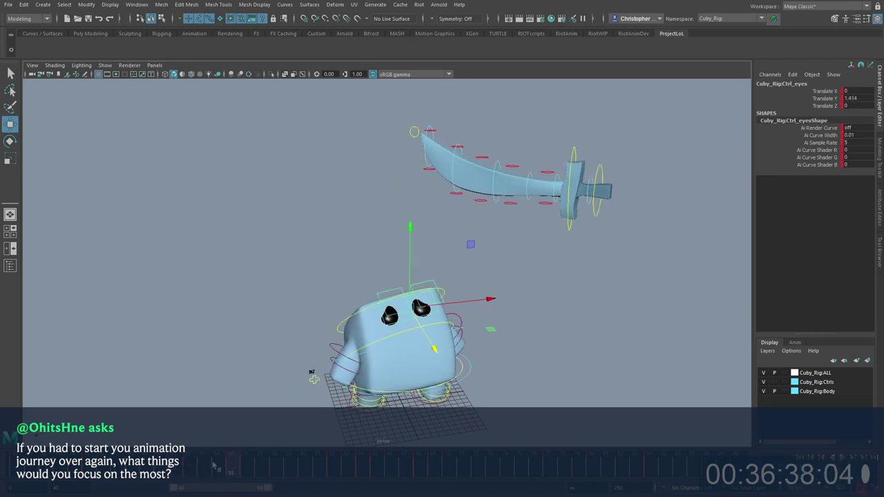
left_click(233, 466)
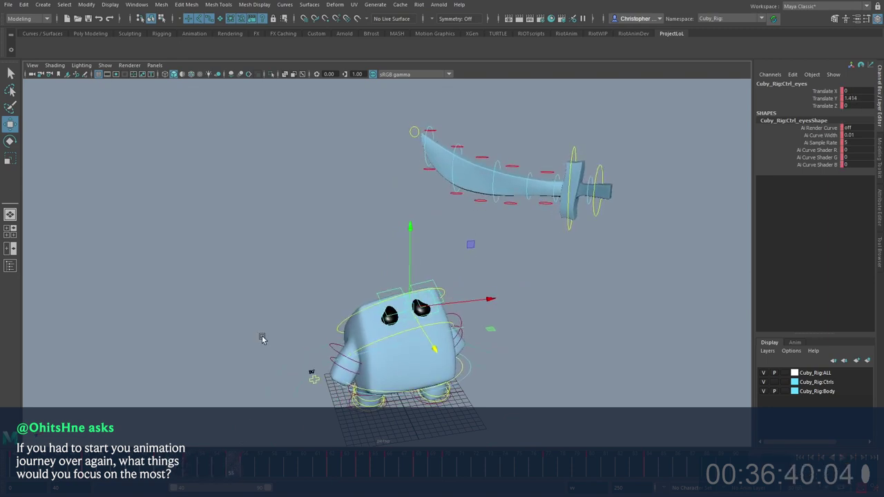
left_click_drag(222, 473, 239, 458)
key("alt+v")
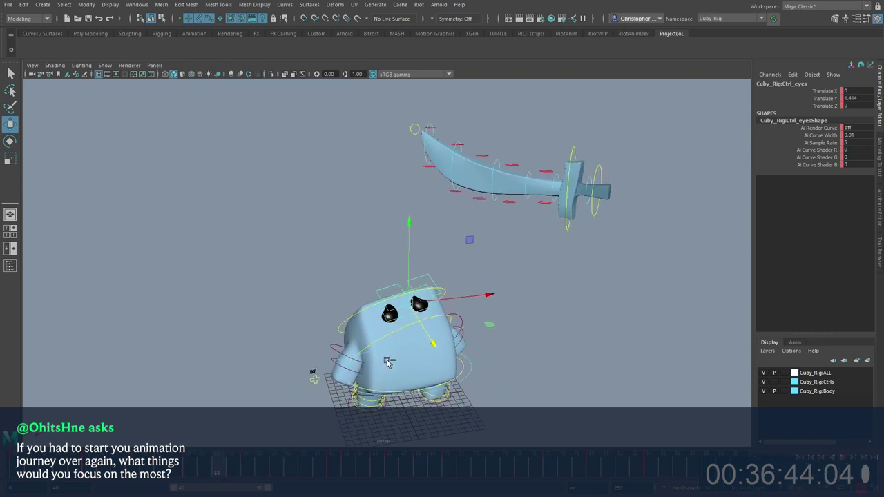
left_click(395, 339)
key("alt+comma")
key("alt+comma")
key("alt+period")
key("alt+period")
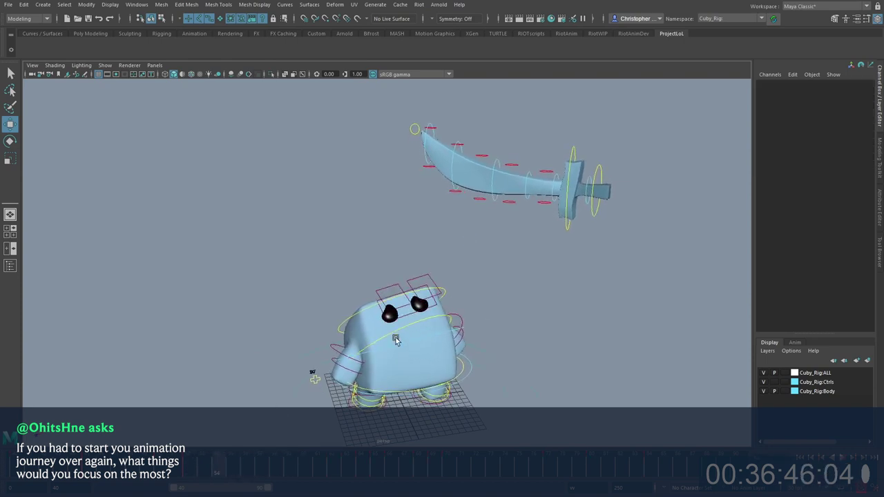
Step: Retime the middle body control's rotation settle so its keys fall on frames 52, 54, 56 and 58, then review playback
left_click(391, 338)
key("space")
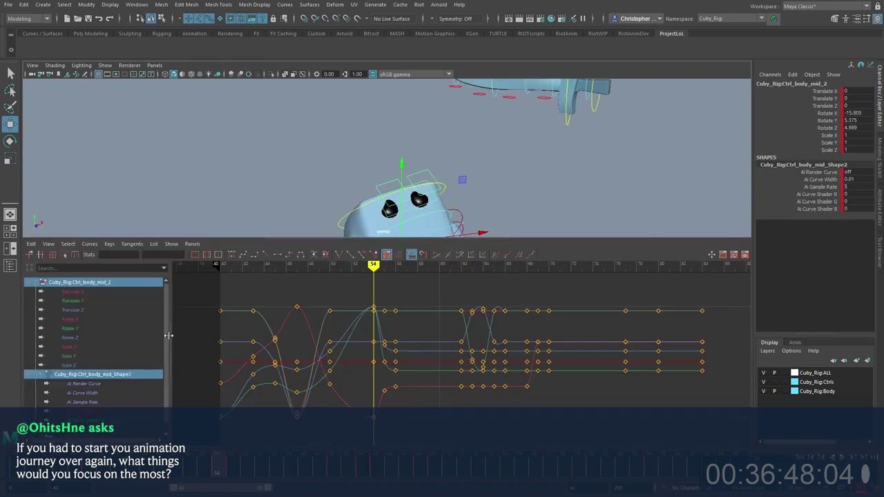
left_click(126, 319)
left_click(126, 328)
left_click(104, 319)
left_click(97, 337, "shift")
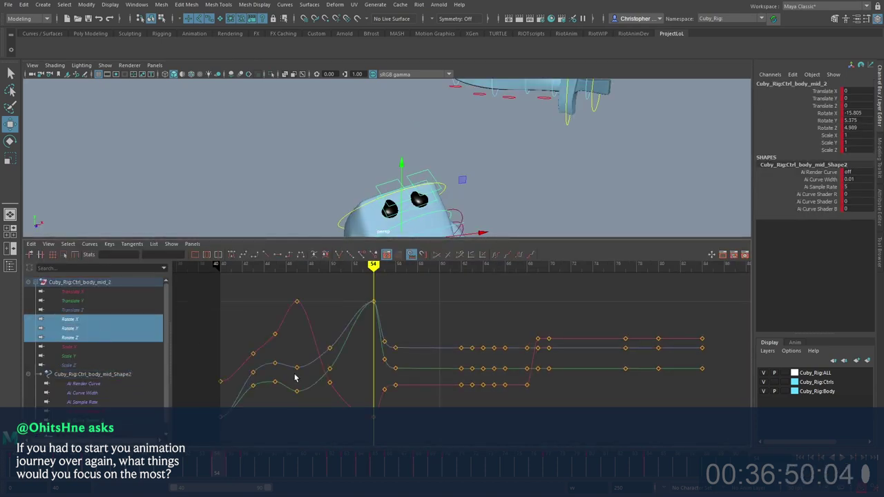
right_click_drag(294, 378, 318, 375, "alt")
mouse_move(206, 474)
left_mouse_down()
mouse_move(217, 468)
mouse_move(162, 471)
mouse_move(263, 479)
mouse_move(246, 464)
left_mouse_up()
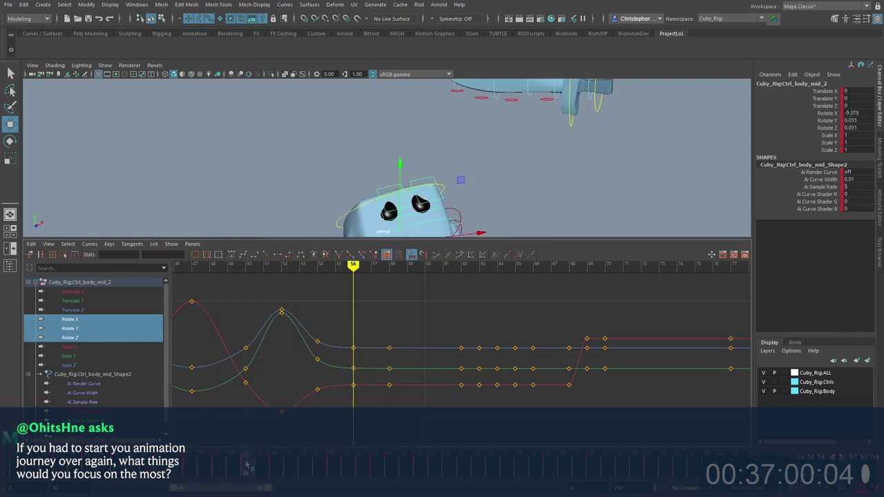
key("alt+v")
key("space")
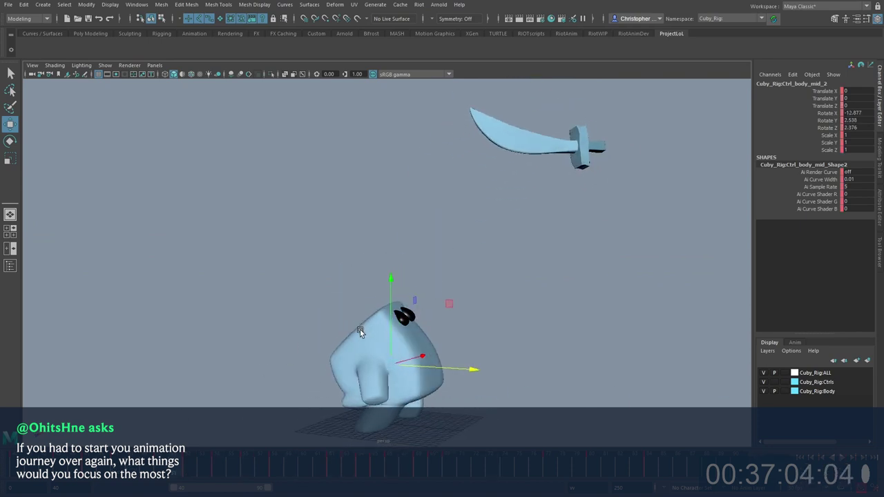
Step: Try lowering the middle body control's Rotate X key at frame 54 to about -16.1
mouse_move(196, 472)
left_mouse_down()
mouse_move(204, 472)
mouse_move(190, 472)
left_mouse_up()
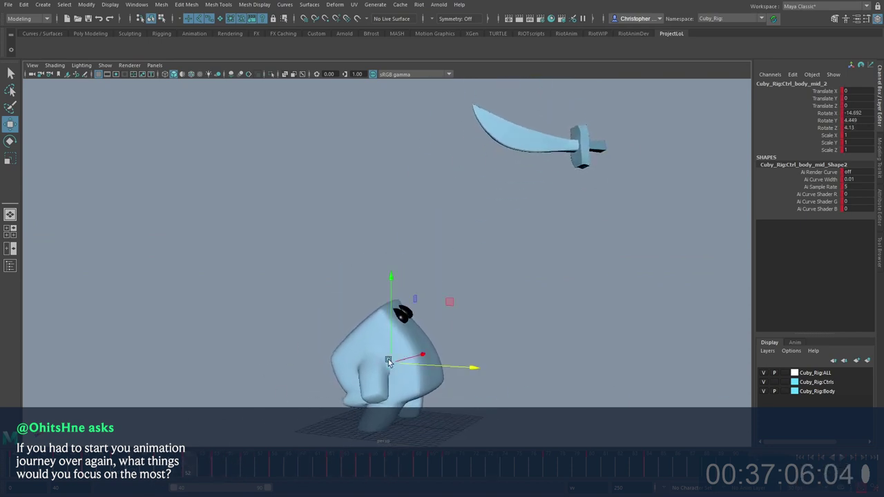
left_click_drag(435, 353, 326, 390, "alt")
key("alt+period")
key("alt+period")
key("alt+period")
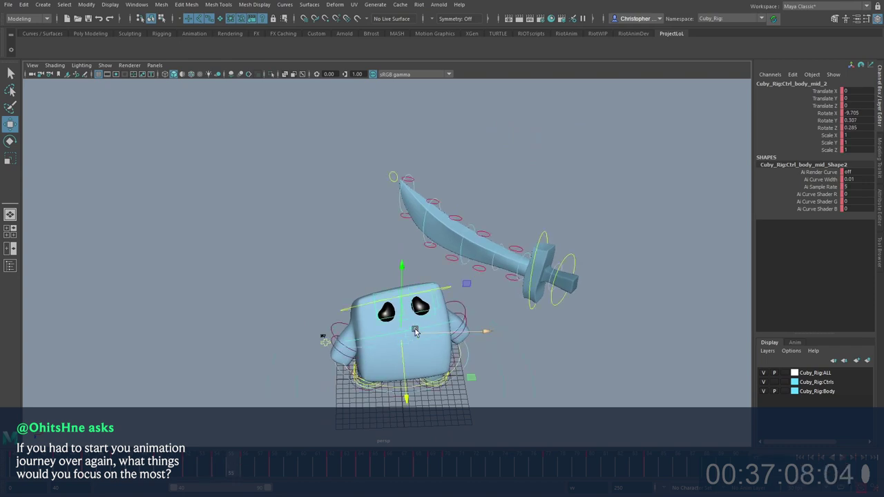
key("e")
key("space")
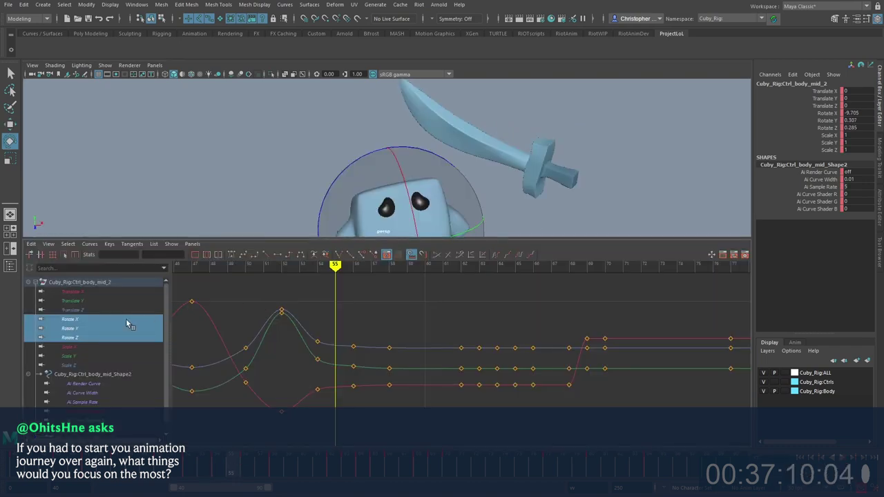
left_click(119, 322)
middle_click_drag(310, 420, 311, 427, "shift")
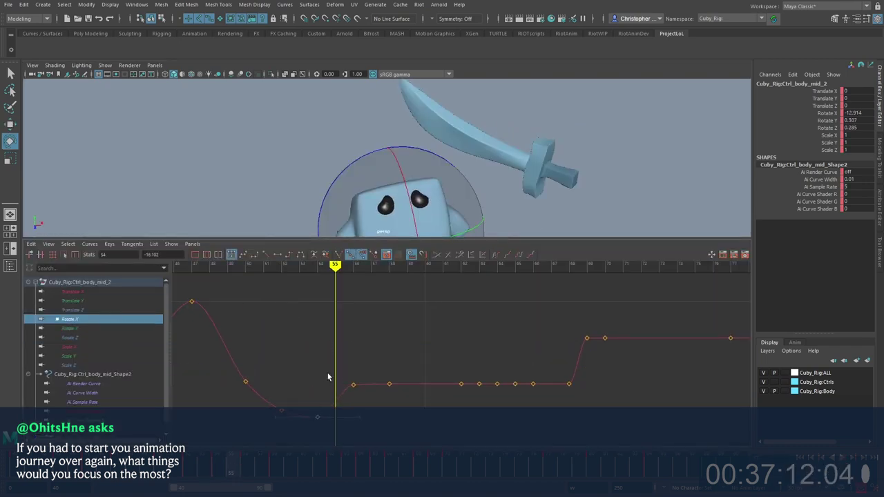
key("ctrl+z")
Step: Lower the middle body control's Rotate X keys from frame 54 through 68 together to about -14.8 and review playback
middle_click_drag(327, 371, 361, 324, "alt")
key("alt+comma")
key("alt+period")
key("alt+period")
left_click_drag(331, 306, 633, 386)
middle_click_drag(500, 357, 503, 388, "shift")
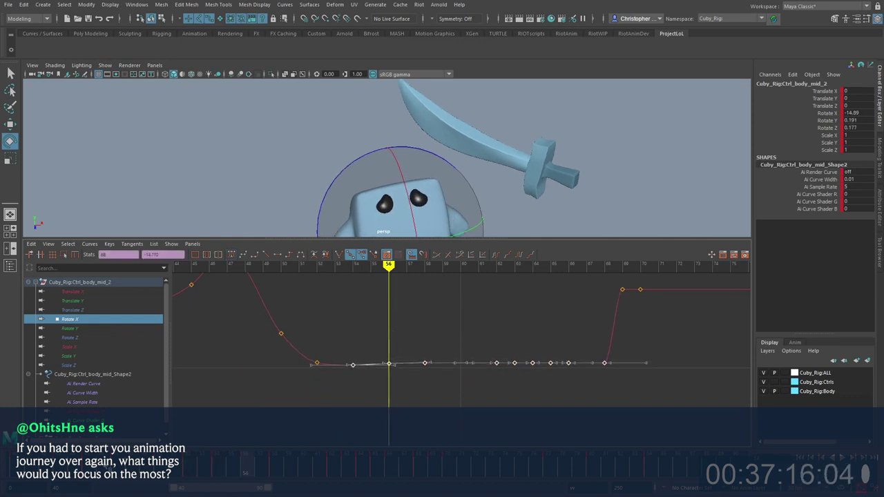
key("alt+v")
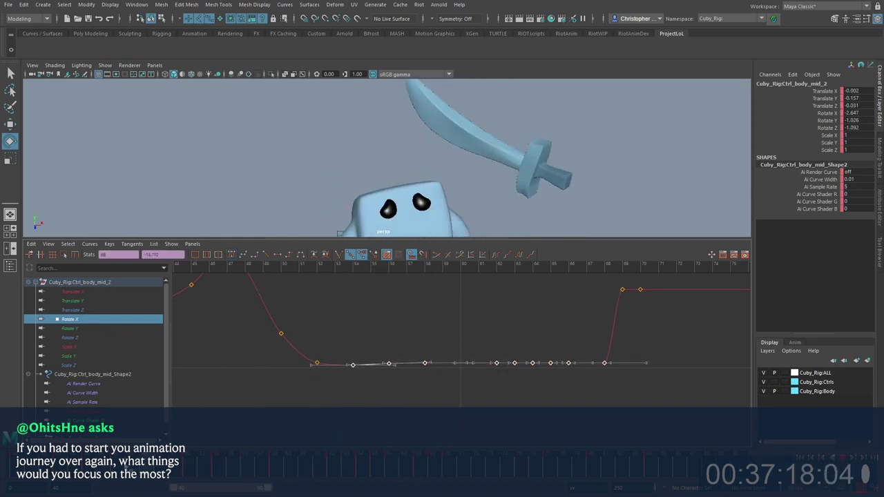
key("alt+v")
Step: Lower the eyes control's Translate Y at frame 48 to about 0.1 and slope its tangent upward
middle_click_drag(405, 182, 417, 127, "alt")
left_click_drag(418, 177, 414, 186, "alt")
key("w")
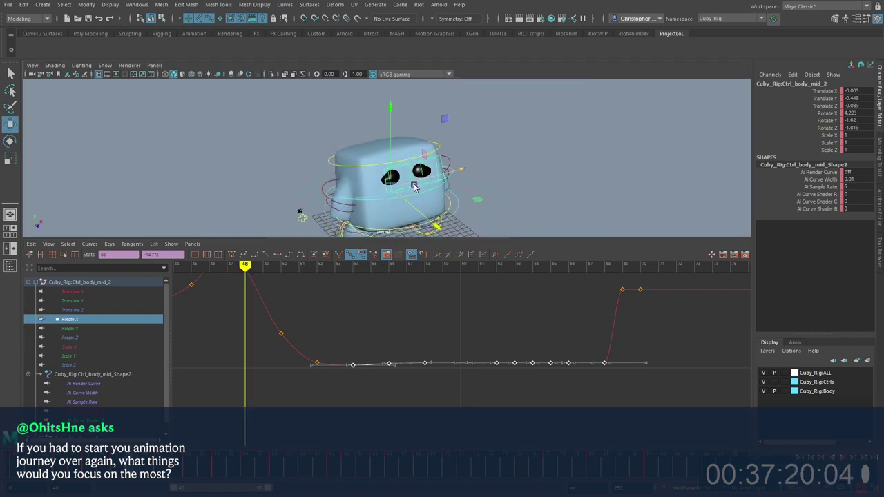
left_click(395, 181)
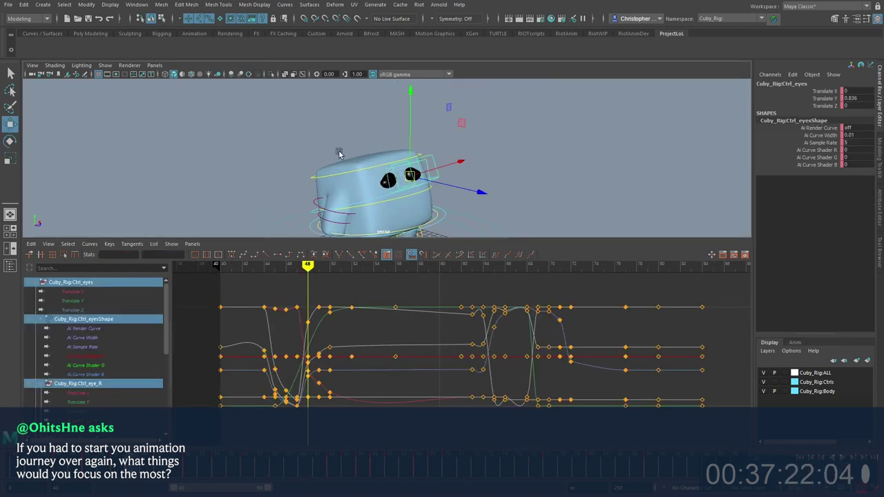
left_click(126, 302)
middle_click_drag(267, 351, 343, 327, "alt")
left_click_drag(343, 327, 366, 304)
key("s")
middle_click_drag(401, 335, 415, 442, "shift")
middle_click_drag(371, 366, 423, 344)
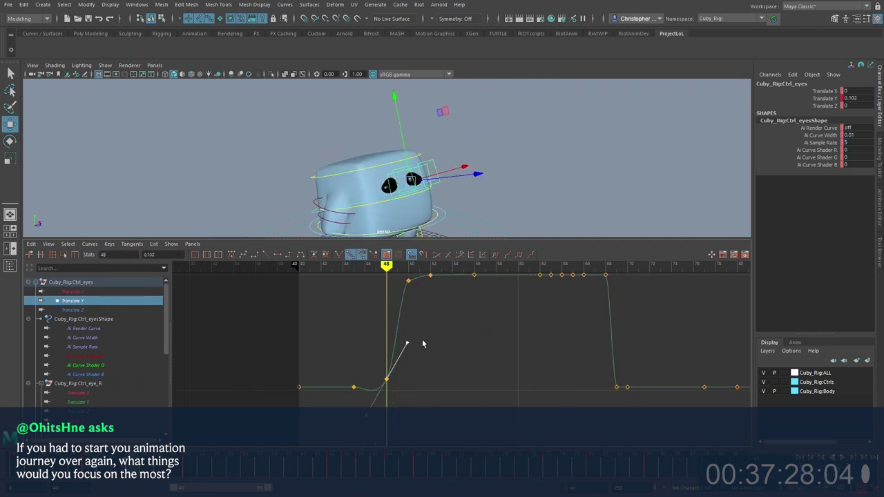
Step: Dip the eyes control's Translate Y to about -0.1 at frame 45 and -0.29 at frame 48, then review playback
middle_click_drag(388, 380, 405, 398)
left_click_drag(356, 343, 349, 381)
middle_click_drag(372, 348, 374, 353, "shift")
key("a")
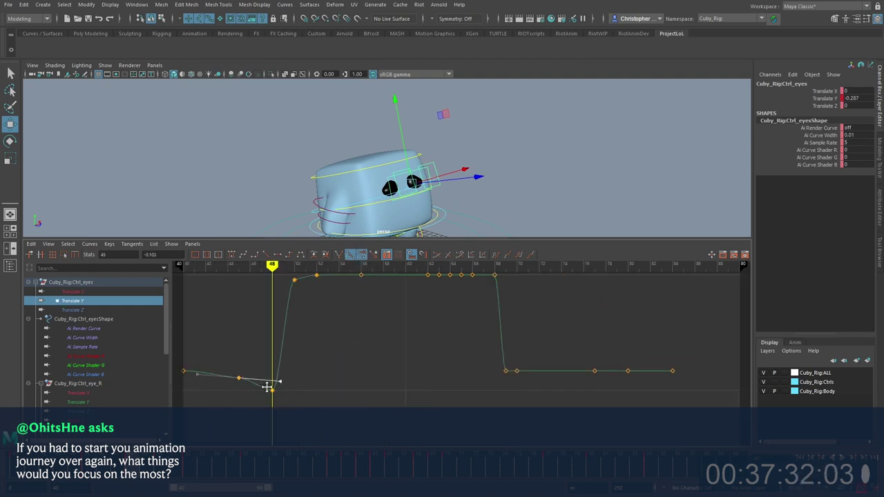
key("alt+v")
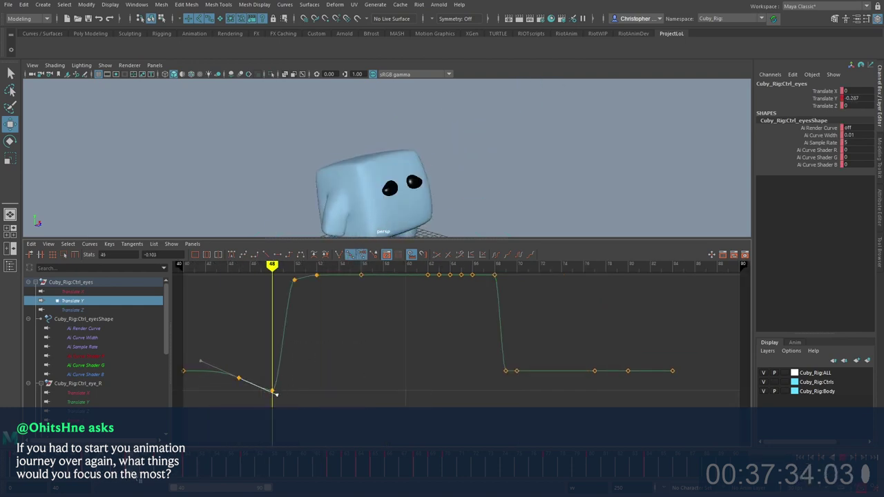
Step: Reshape the eyes' Translate Y rise with about 0.75 at frame 50 and an overshoot of about 1.66 at frame 52, then review playback
left_click_drag(173, 476, 207, 477)
middle_click_drag(327, 302, 332, 355, "alt")
key("comma")
left_click_drag(327, 314, 295, 353)
middle_click_drag(310, 351, 312, 371, "shift")
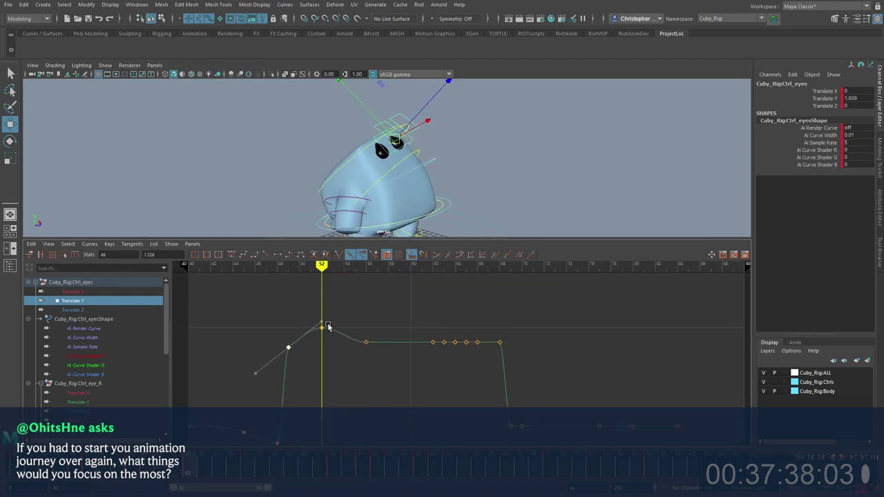
key("alt+v")
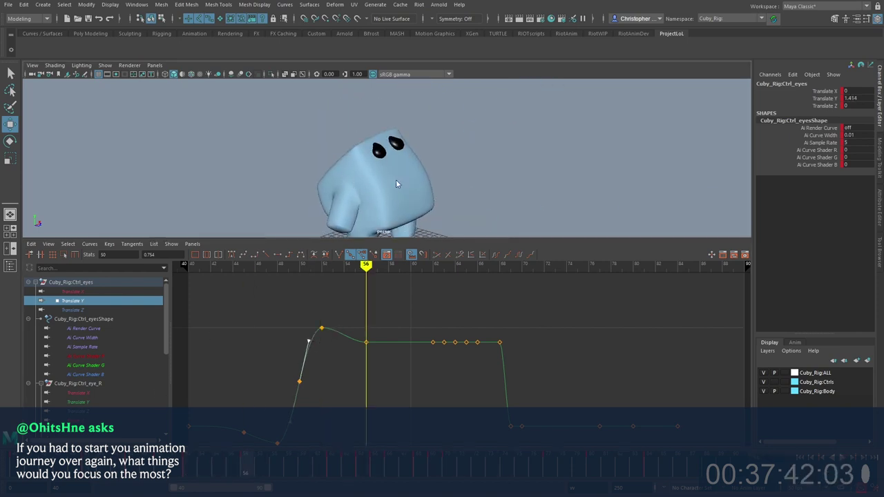
key("space")
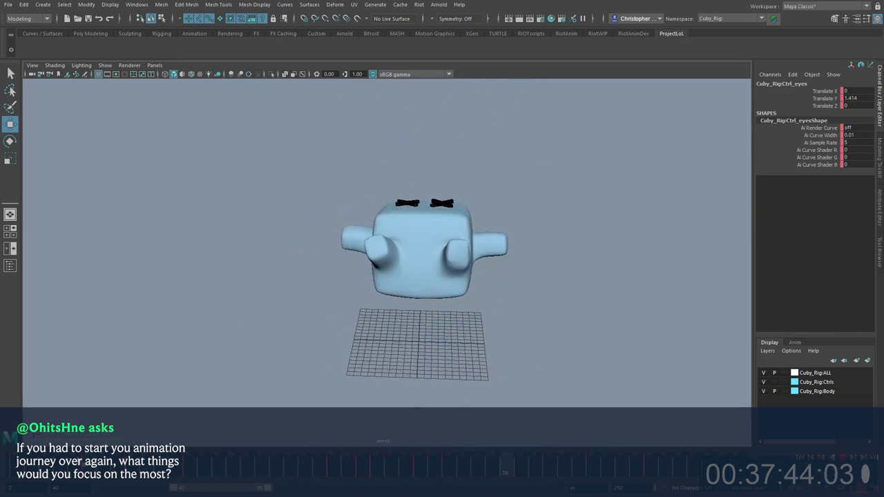
key("alt+v")
Step: Examine the eye controls and the character's face from several angles in playback
key("e")
left_click_drag(481, 273, 435, 280)
key("w")
key("e")
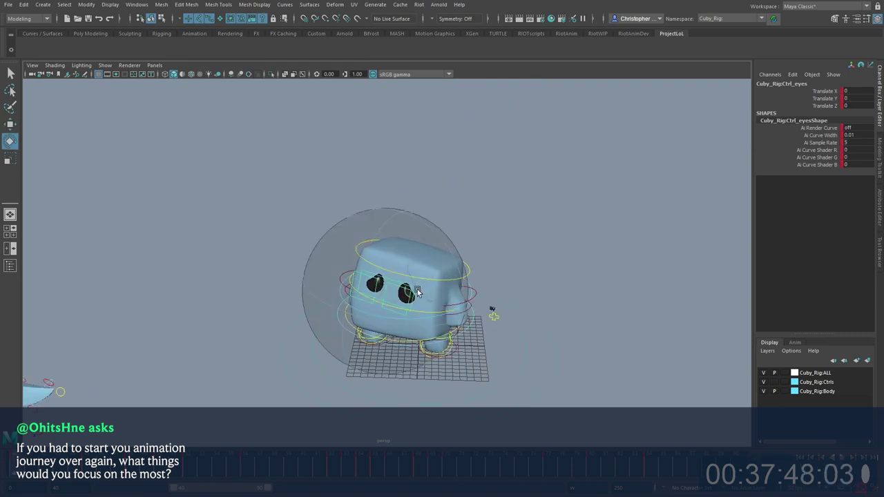
key("w")
left_click(374, 283)
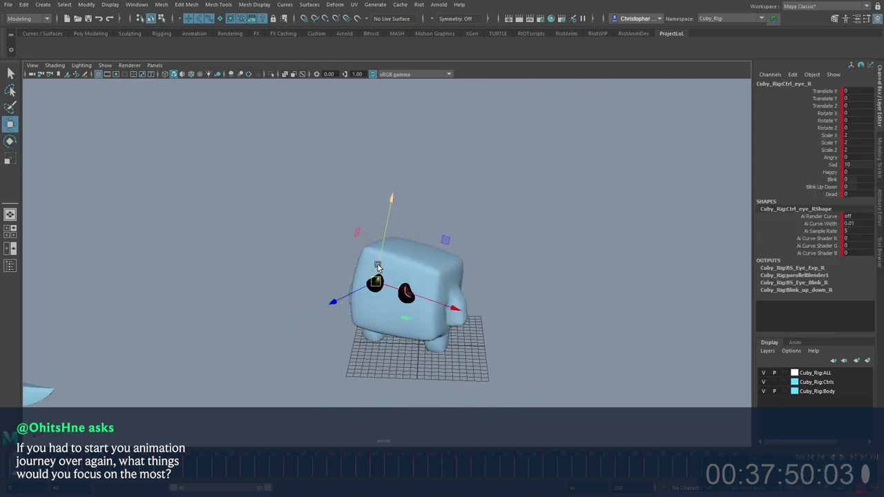
left_click_drag(466, 278, 522, 272, "alt")
key("alt+v")
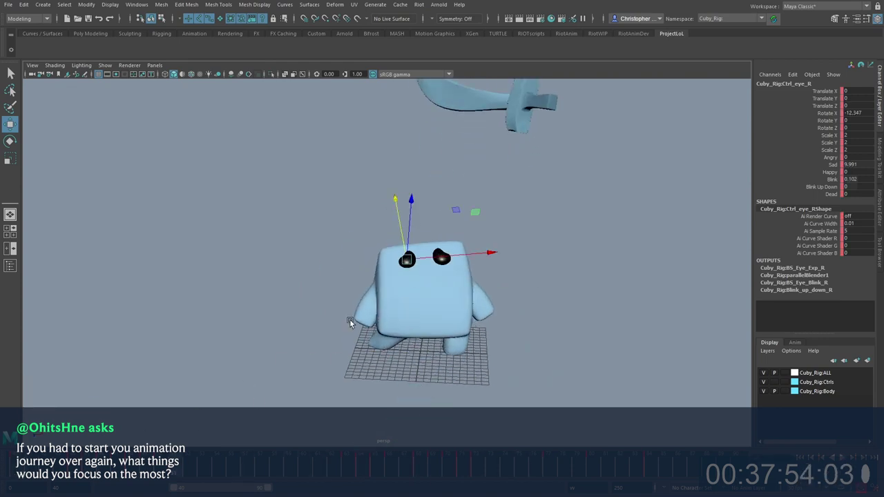
Step: Review the arms in playback and offset the left arm control to about Translate X 0.97, Y -0.38, Z -0.05
scroll(359, 304, "up", 3)
left_click(344, 299)
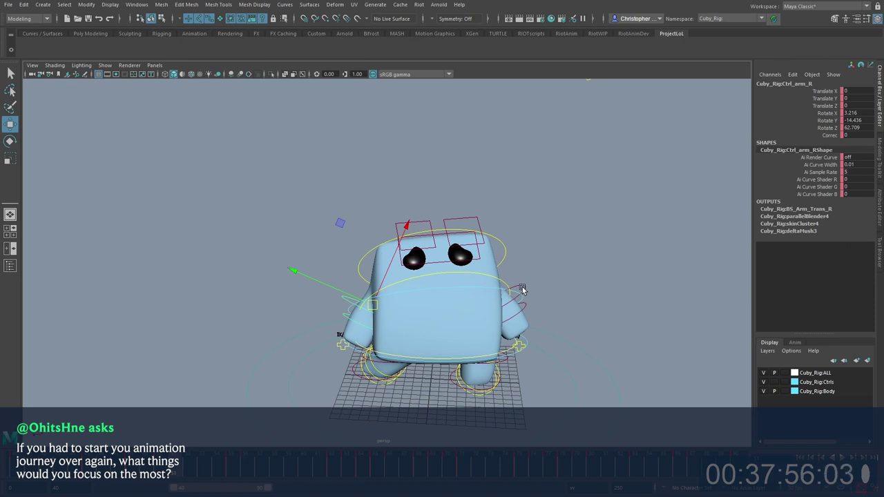
key("alt+v")
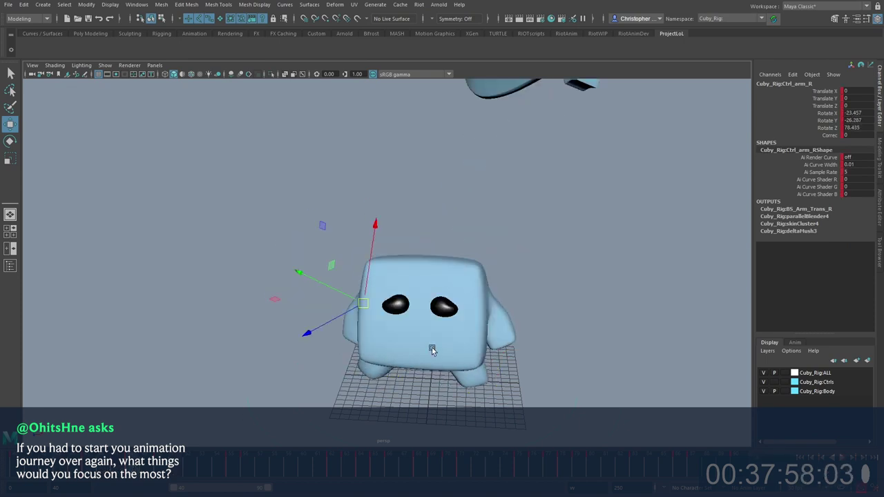
key("alt+v")
left_click(508, 299)
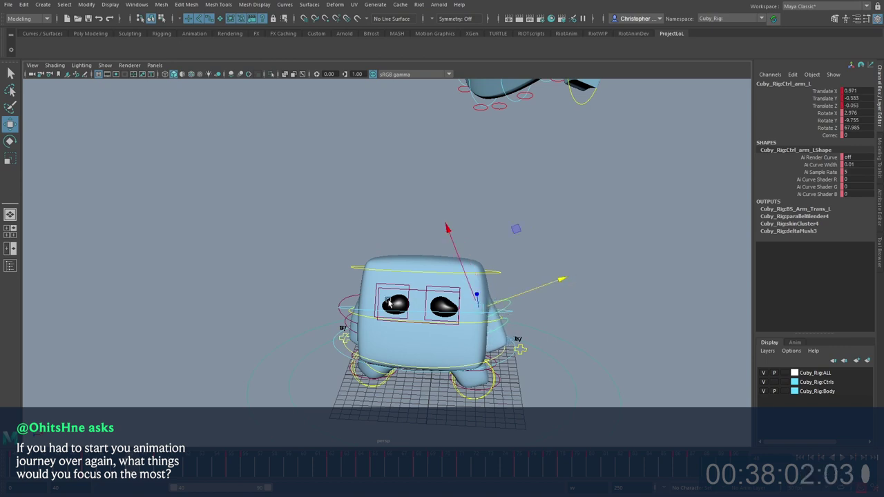
Step: Rotate both arm controls, bringing the right arm's Rotate Z to about 82.3, and review the arm motion in playback
left_click(355, 299)
key("e")
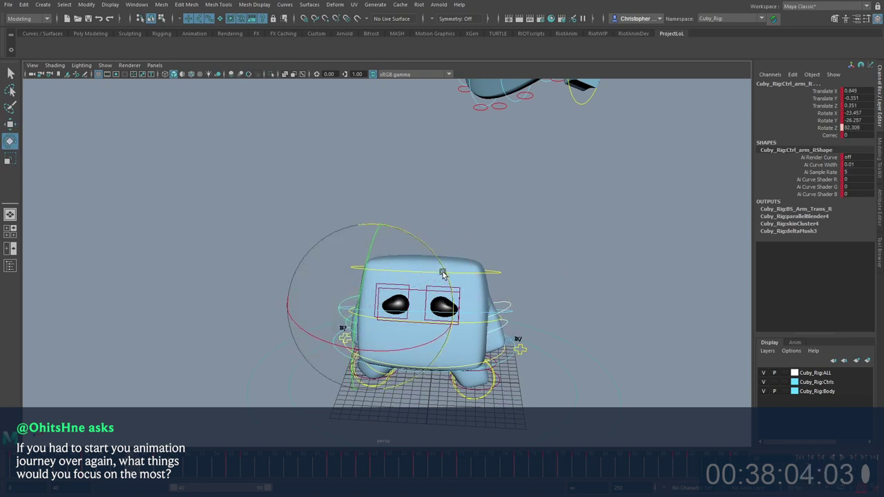
key("period")
key("alt+v")
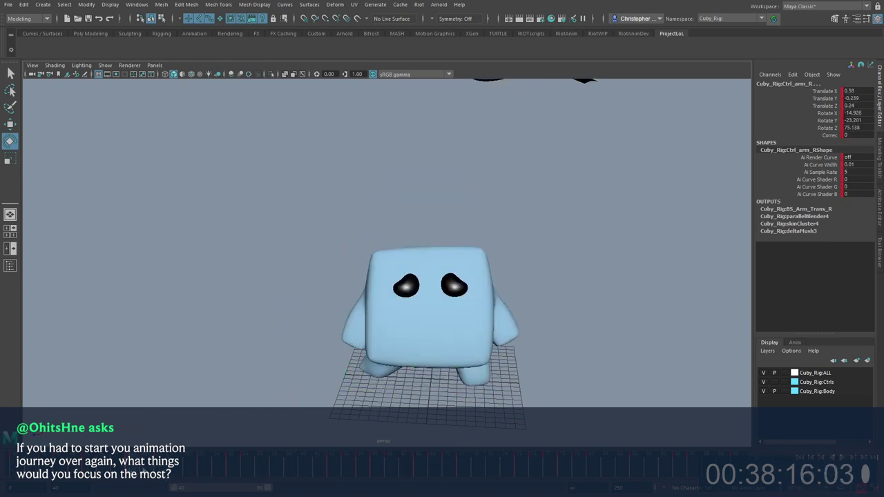
Step: Raise the root control's Translate X keys at frames 55 and 56 for a smoother settle, then review the motion in playback
left_click_drag(228, 461, 289, 460)
key("alt+1")
key("w")
left_click(506, 352)
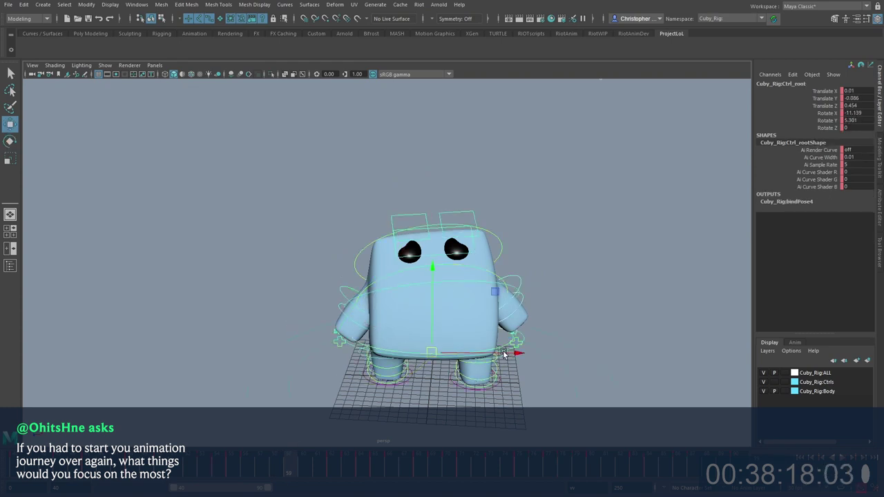
key("space")
left_click(124, 290)
key("f")
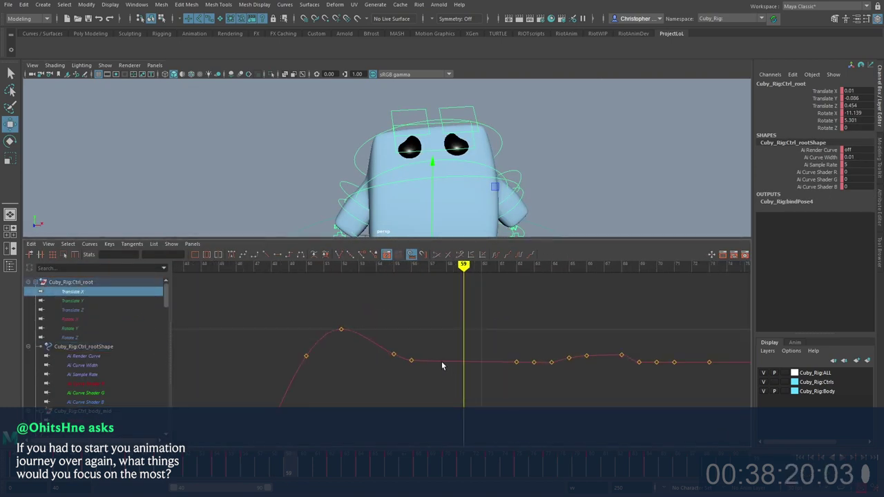
middle_click_drag(384, 364, 386, 352)
left_click_drag(418, 321, 405, 357)
middle_click_drag(433, 325, 433, 333)
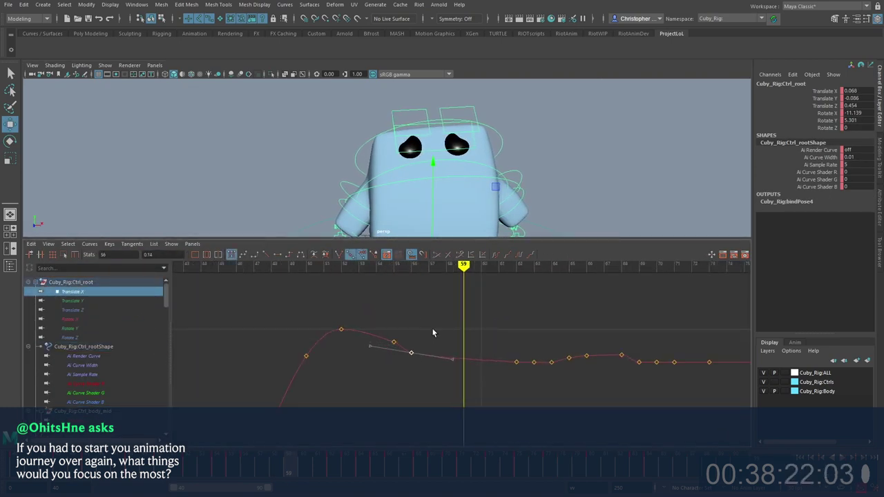
middle_click_drag(447, 369, 453, 381)
left_click_drag(416, 328, 382, 357)
key("alt+v")
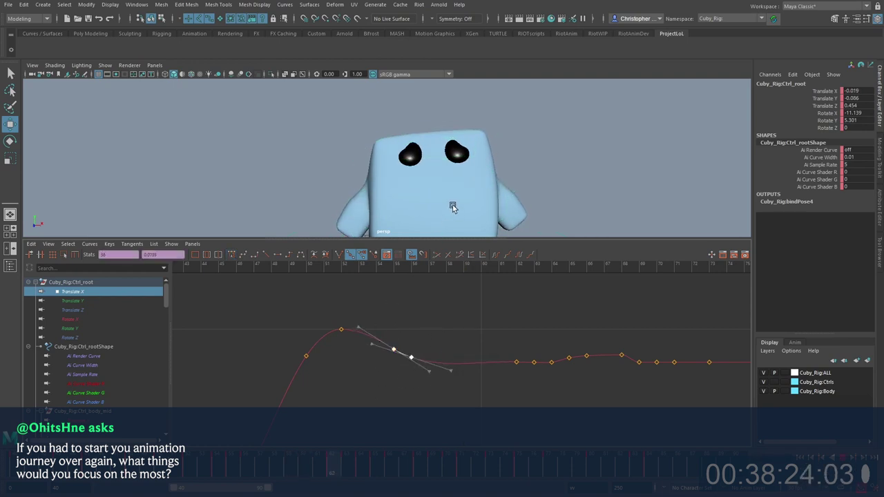
key("alt+v")
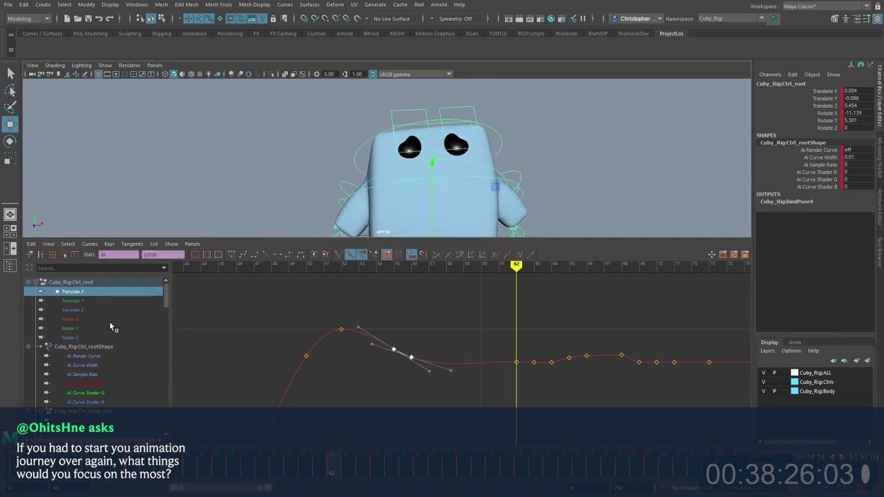
Step: Move the root control's Translate Y key at frame 56 to frame 59 and lower it to about -0.316
left_click(104, 301)
key("f")
right_click_drag(394, 348, 403, 388, "alt+shift")
middle_click_drag(402, 388, 432, 260, "alt")
right_click_drag(432, 260, 434, 340, "alt+shift")
middle_click_drag(434, 340, 443, 184, "alt")
left_click_drag(64, 462, 290, 462)
right_click_drag(521, 350, 494, 302, "alt")
middle_click_drag(451, 285, 423, 378, "alt")
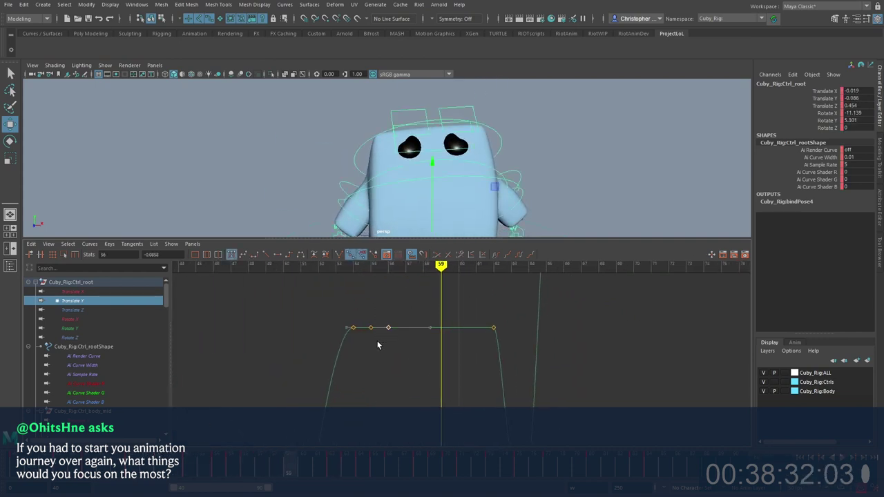
middle_click_drag(440, 345, 415, 428)
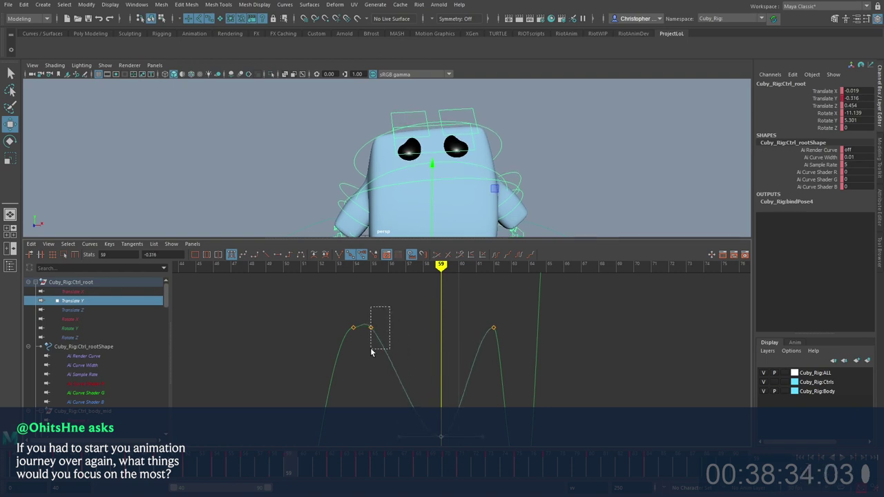
Step: Lower the root control's Translate Y key at frame 55 to about -0.132 and check the tangent easing into the dip
left_click_drag(371, 349, 367, 352)
key("shift+f")
middle_click_drag(385, 337, 389, 357)
scroll(456, 351, "down", 4)
right_click_drag(456, 351, 477, 308, "alt+shift")
left_click_drag(474, 318, 424, 367)
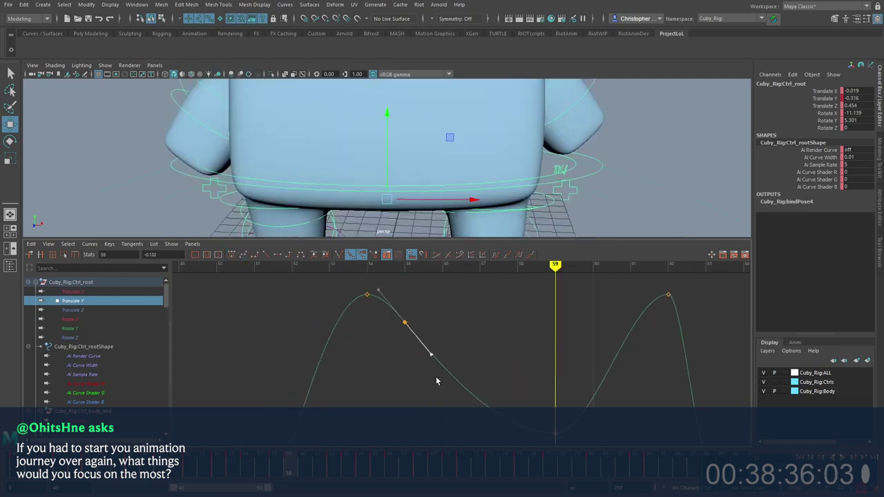
scroll(437, 381, "down", 4)
right_click_drag(437, 381, 507, 344, "alt+shift")
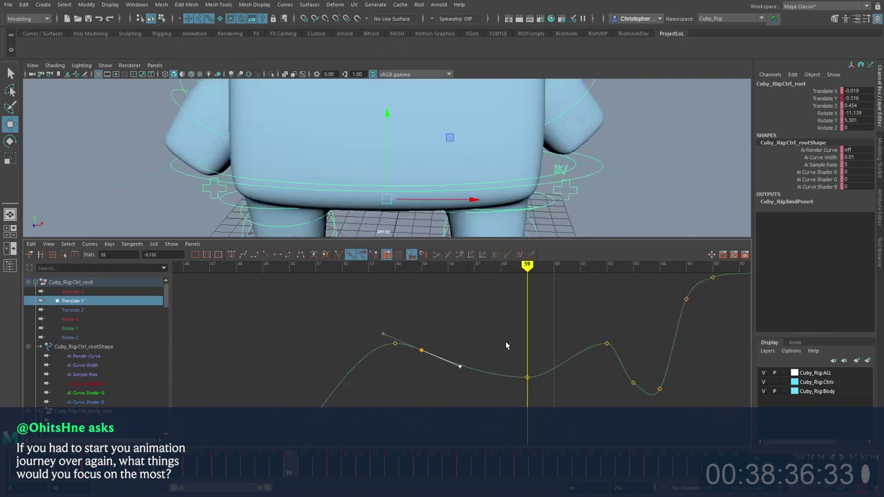
Step: Lower the root control's Translate Y key at frame 62 to about -0.198
left_click_drag(579, 324, 631, 359)
key("period")
middle_click_drag(628, 342, 626, 359)
left_click_drag(619, 324, 504, 388)
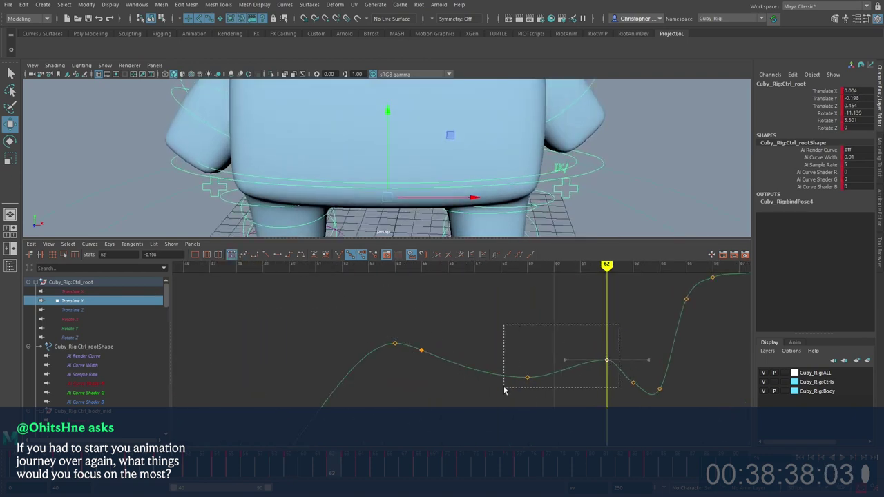
scroll(502, 334, "down", 5)
Step: Review the character and sword throw in playback from a wider, angled full-size view
key("space")
key("alt+v")
scroll(480, 292, "down", 2)
left_click_drag(480, 292, 518, 289, "alt")
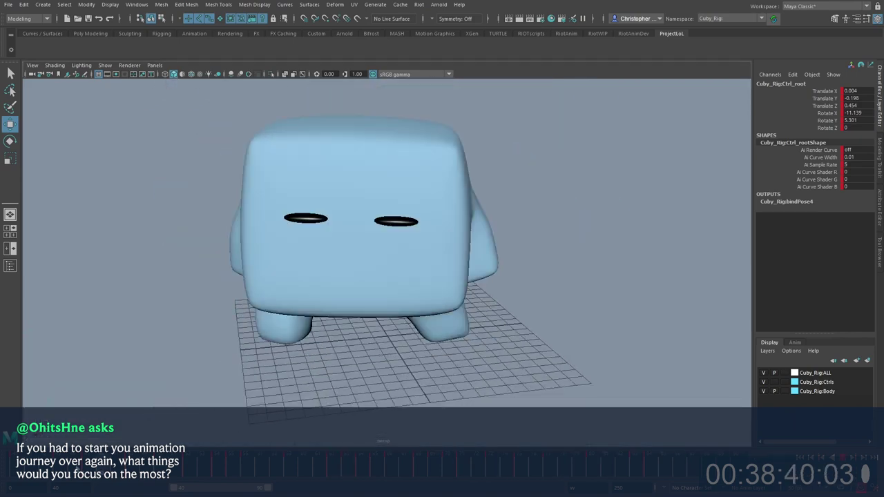
scroll(423, 260, "down", 3)
scroll(422, 259, "down", 2)
middle_click_drag(422, 260, 357, 324, "alt")
scroll(360, 289, "down", 3)
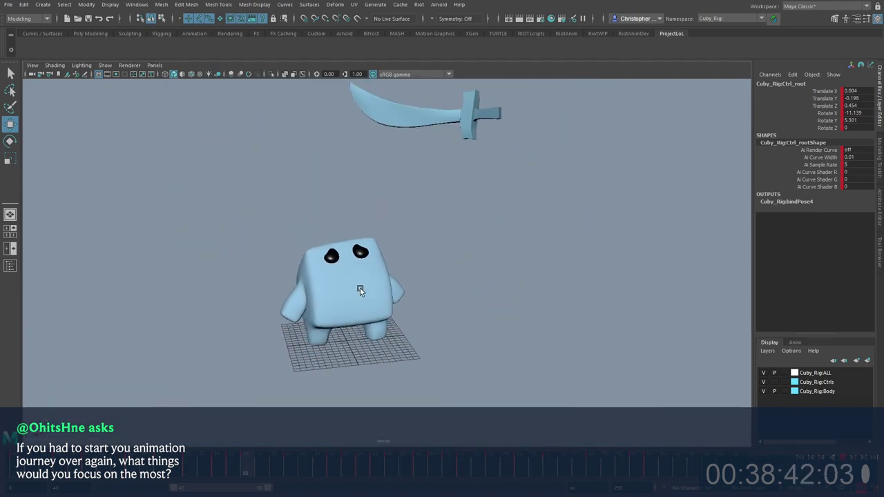
middle_click_drag(376, 288, 377, 322, "alt")
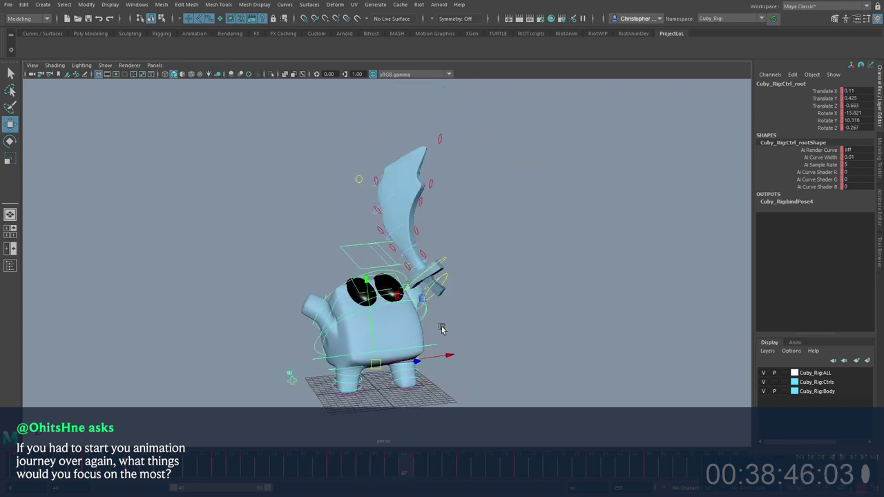
Step: Select the sword controls and step through the keys of the sword's fall to examine its path
key("alt+comma")
scroll(476, 245, "down", 3)
left_click_drag(477, 243, 320, 112)
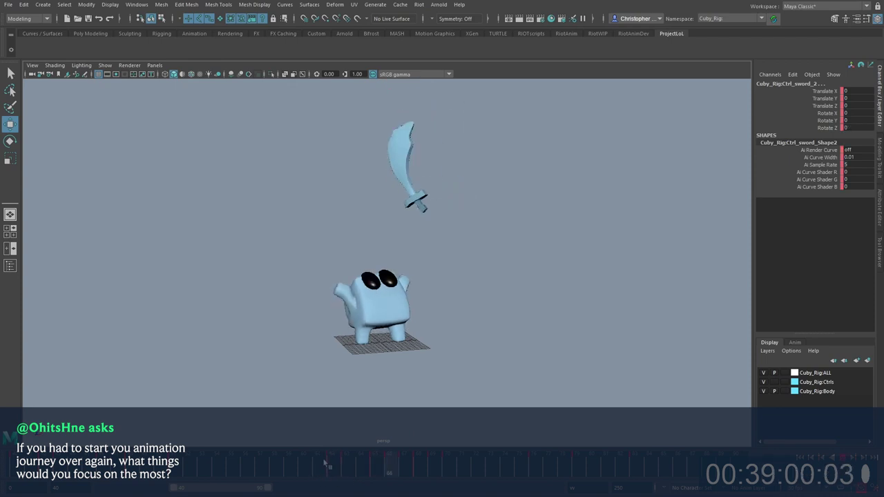
left_click_drag(385, 471, 534, 473)
key("alt+period")
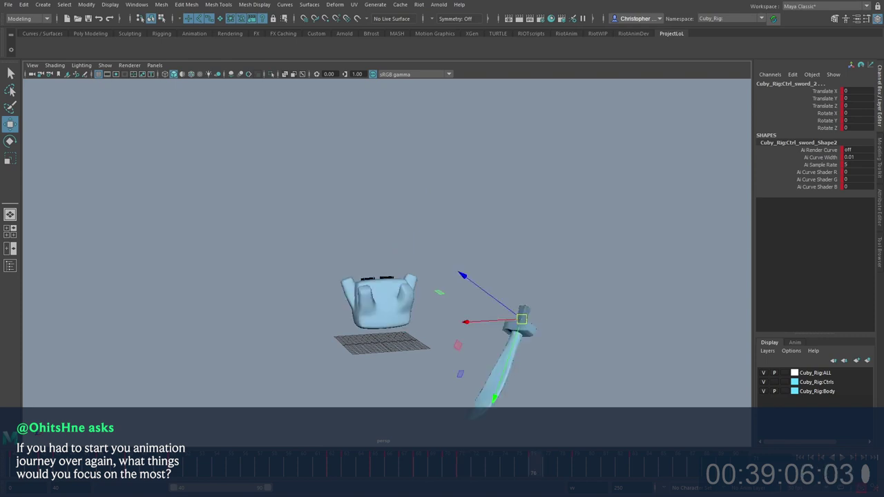
key("alt+period")
key("alt+period")
key("alt+period")
key("comma")
key("comma")
key("comma")
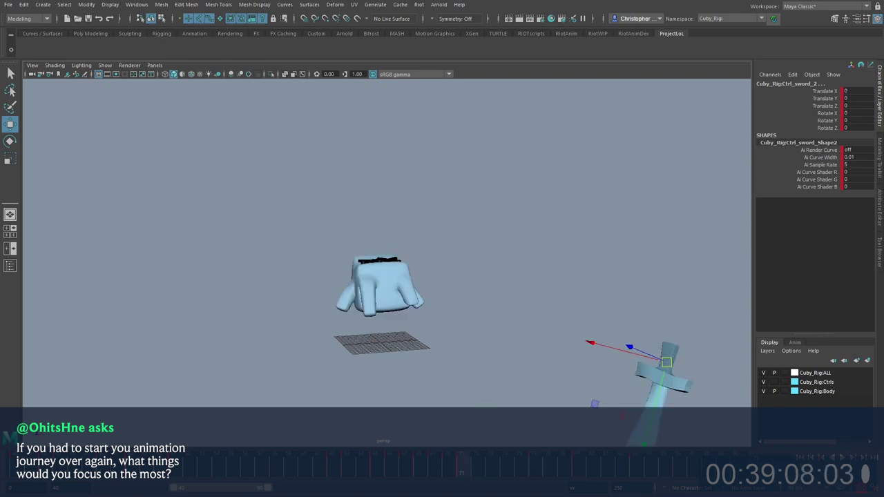
key("ctrl+z")
Step: Hide the viewport grid, clear the sword control selection and review the whole animation in playback
left_click(99, 74)
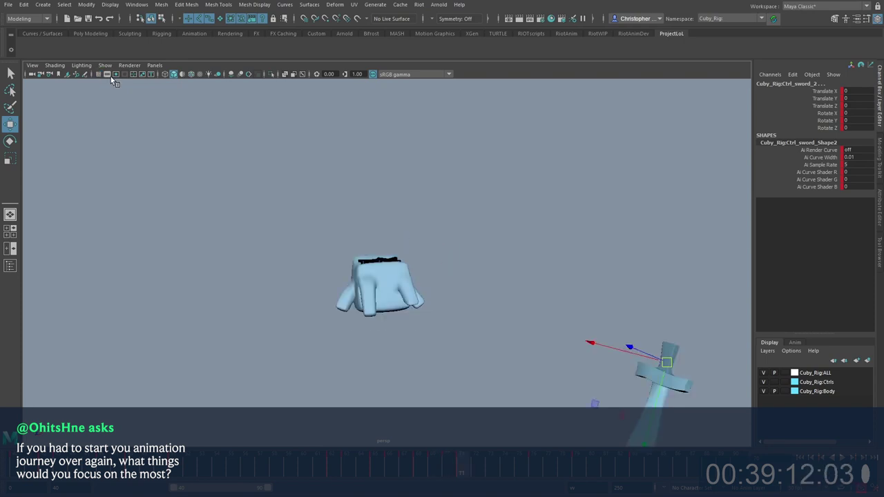
scroll(465, 309, "up", 4)
key("alt+1")
key("alt+1")
middle_click_drag(465, 310, 450, 272, "alt")
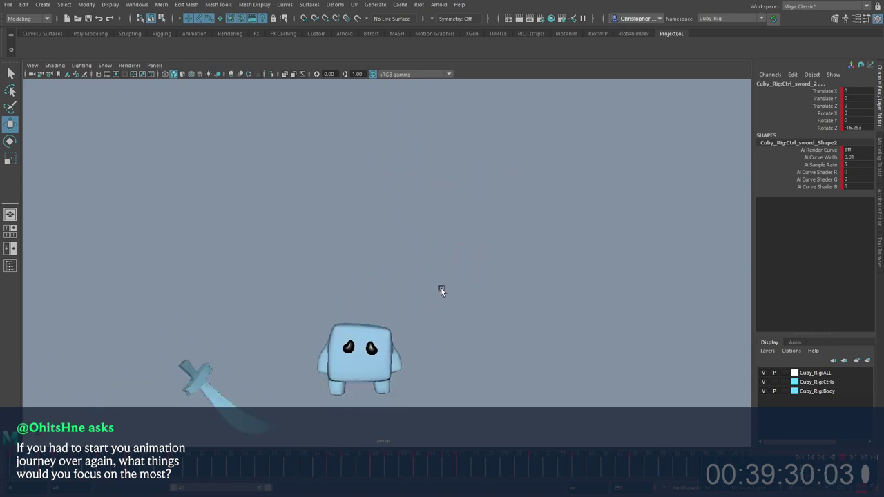
key("alt+v")
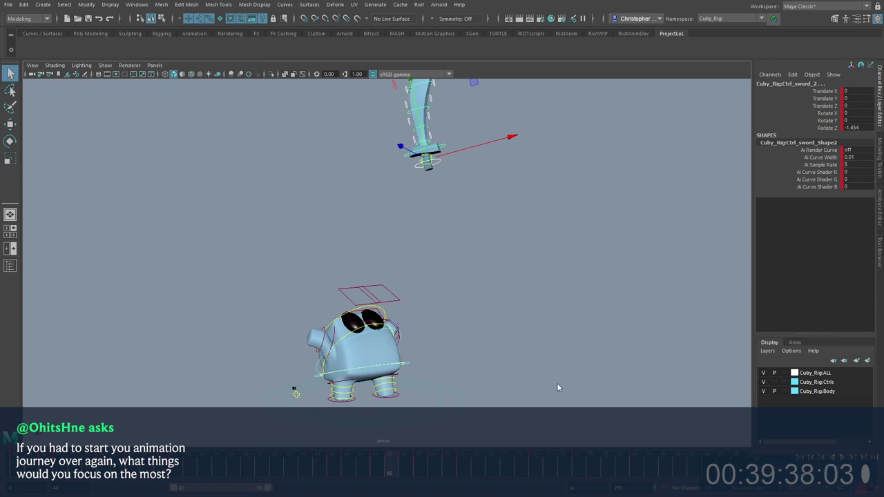
key("w")
left_click(465, 278)
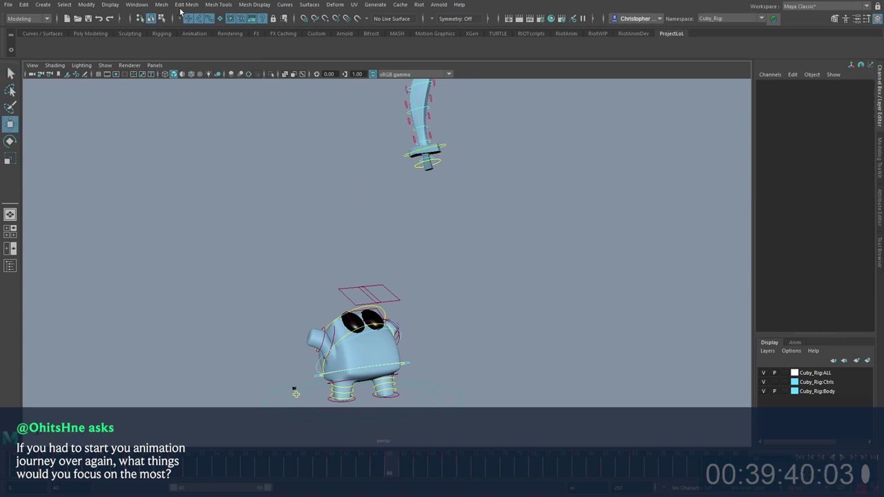
key("alt+v")
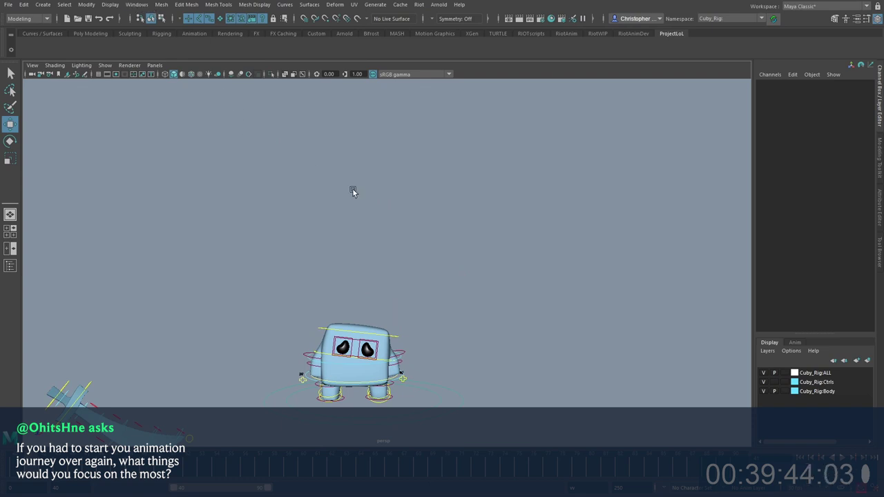
Step: Cycle through the viewport background colours and settle on solid green behind the character
key("alt+b")
key("alt+b")
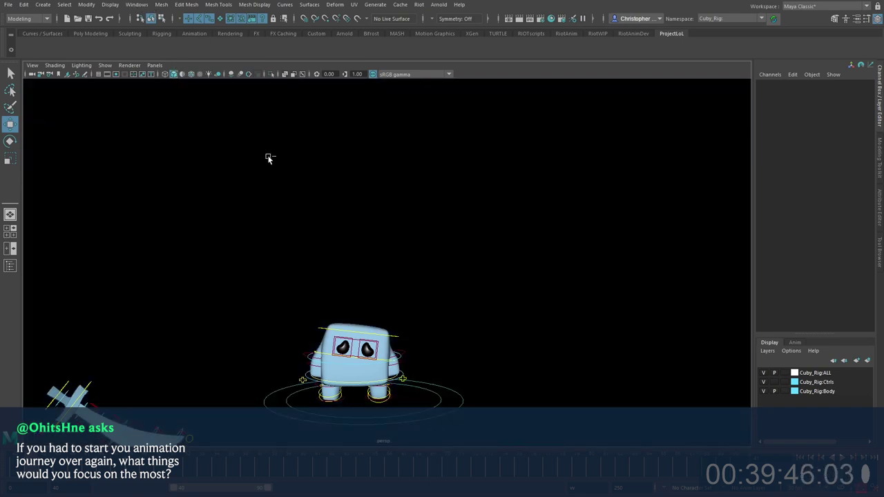
key("alt+v")
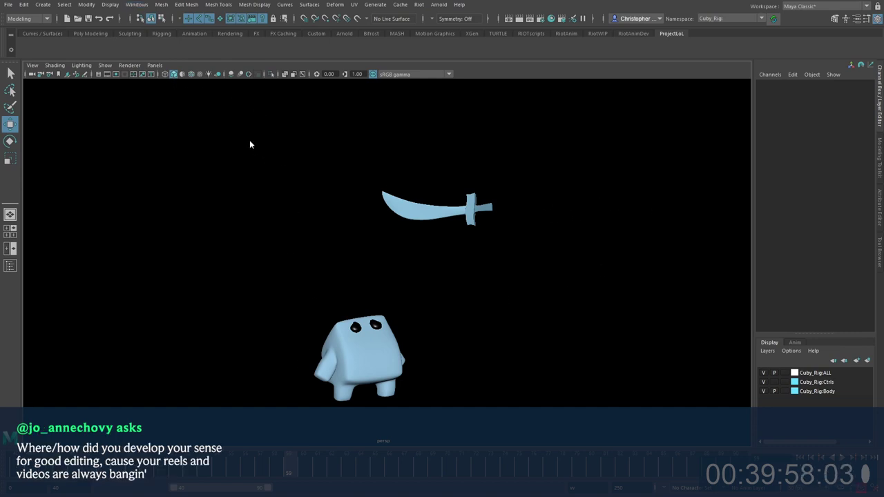
key("alt+b")
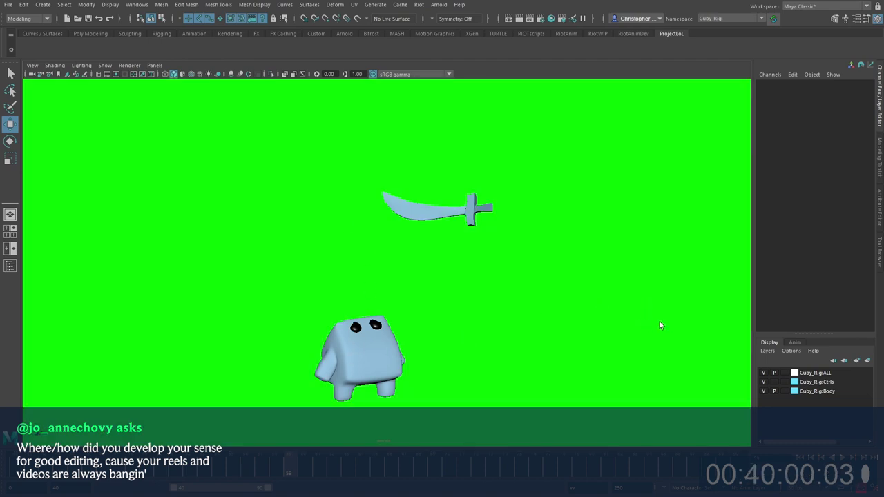
key("alt+b")
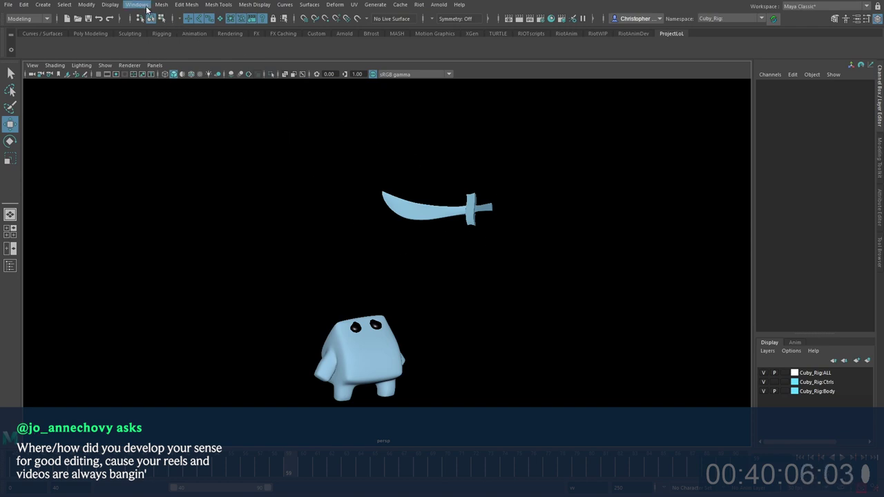
key("alt+b")
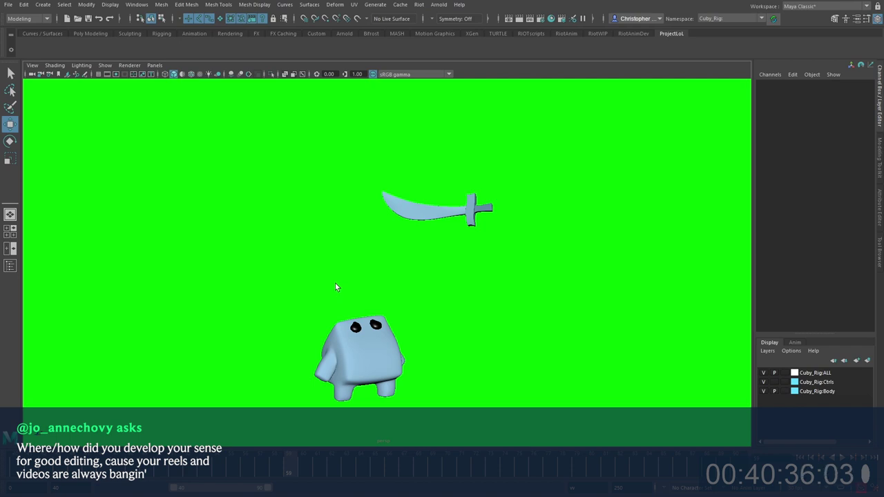
Step: Review the character and sword animation in playback against the green background
key("ctrl+z")
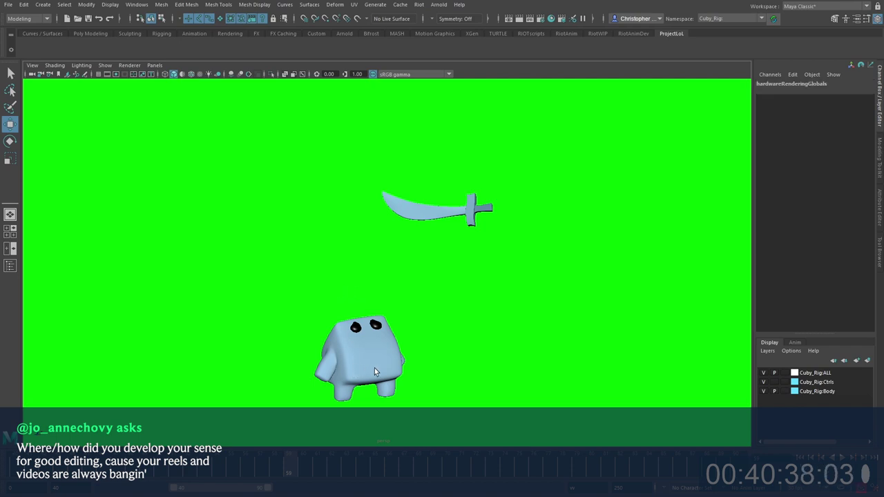
left_click(377, 347)
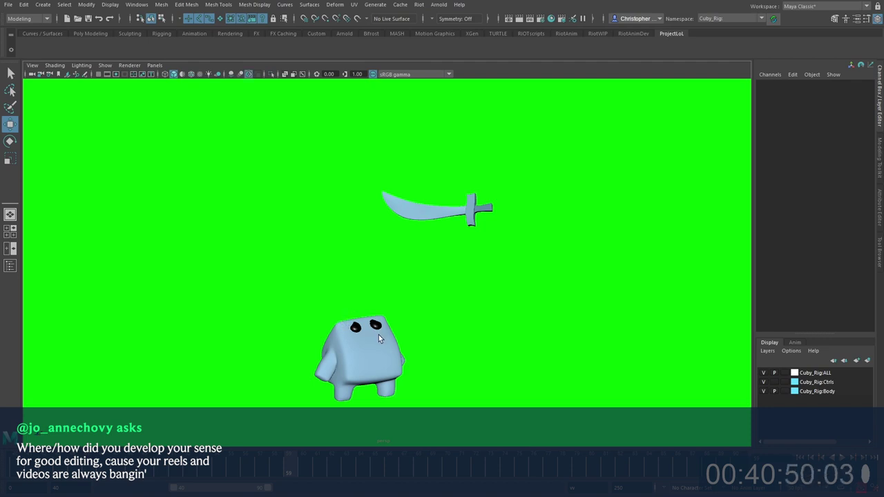
key("alt+a")
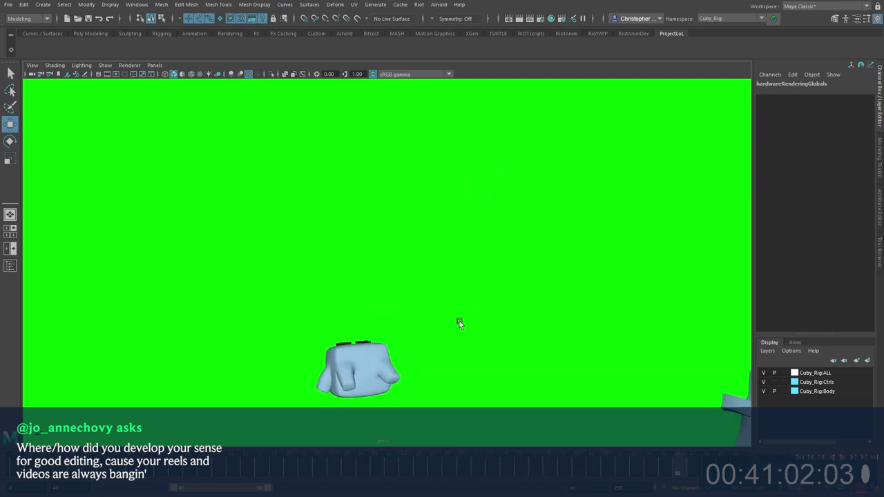
left_click(141, 7)
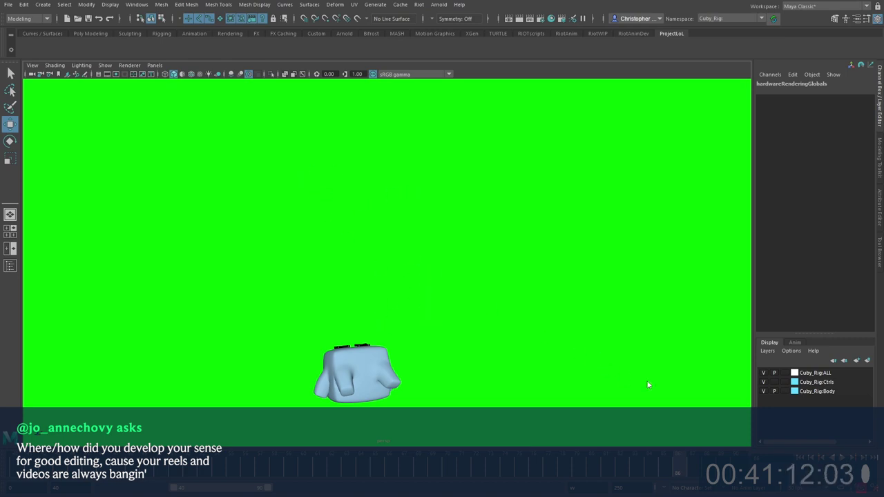
key("alt+v")
key("alt+Tab")
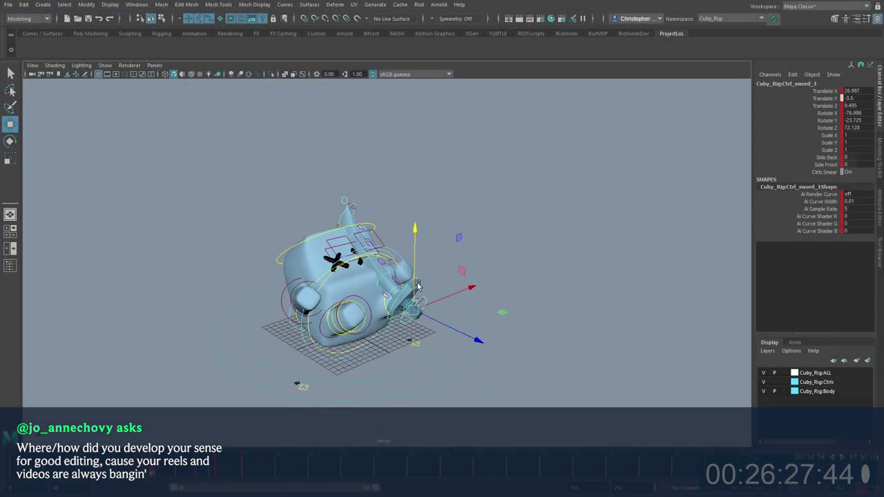
Step: Adjust the main sword control's rotation where the blade rests on the fallen character and compare the neighbouring frames
left_click_drag(418, 285, 379, 304, "alt")
key("e")
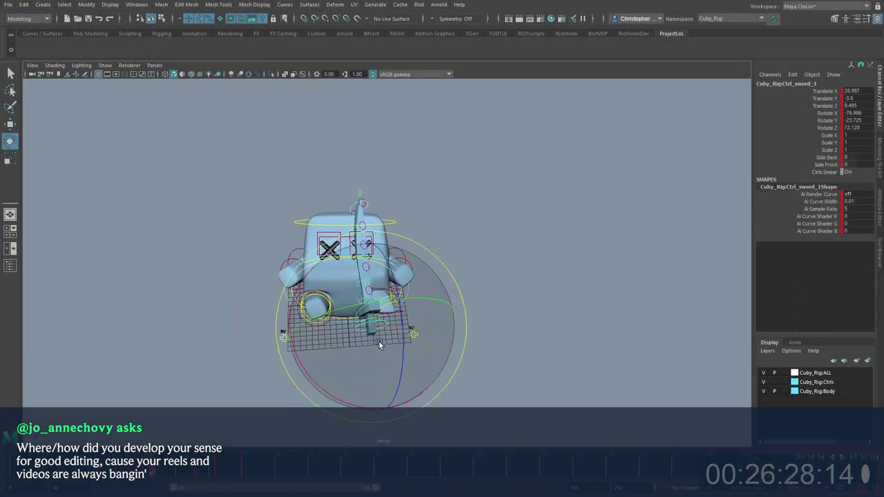
mouse_move(379, 341)
left_mouse_down()
mouse_move(413, 342)
mouse_move(382, 326)
left_mouse_up()
key("w")
left_click_drag(371, 292, 421, 255)
key("comma")
key("period")
Step: Move the smear controls near the sword's tip outward so the blade flares above the fallen character's head
right_click_drag(398, 245, 448, 253, "alt")
left_click(351, 212)
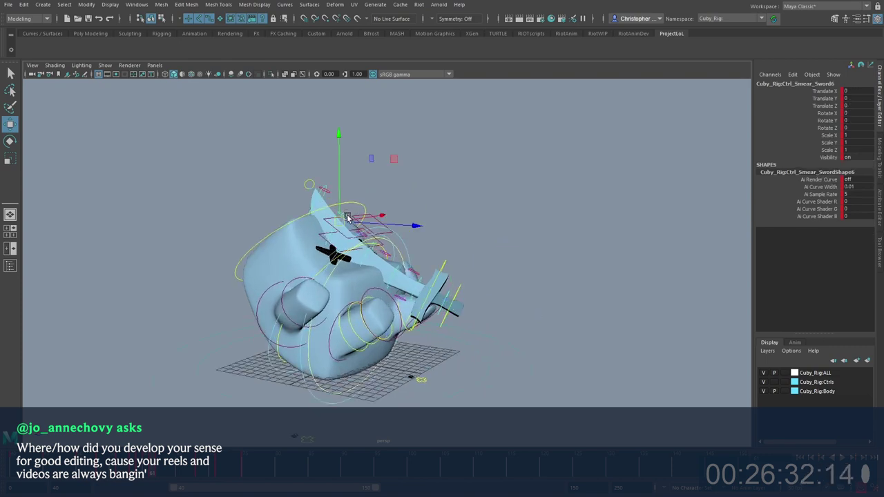
left_click(360, 233)
left_click(322, 192)
right_click_drag(322, 192, 336, 205, "alt")
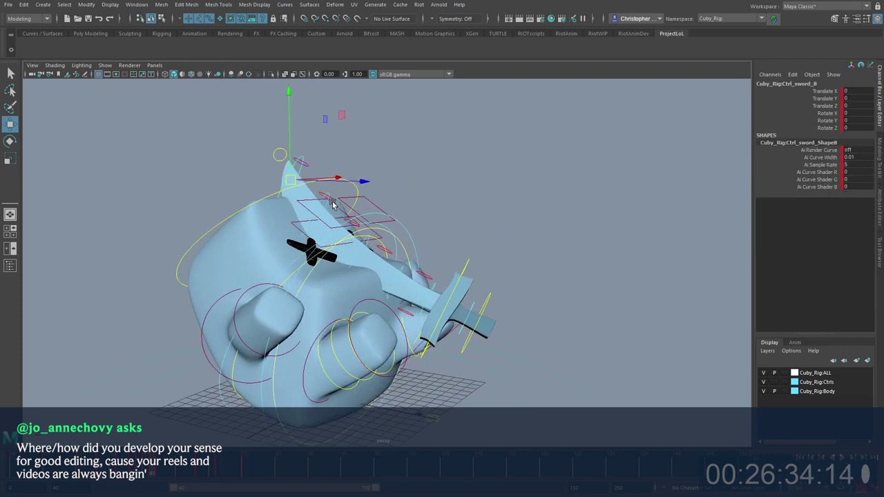
left_click(306, 167)
left_click(322, 196, "shift")
left_click_drag(322, 204, 342, 185)
Step: Scale up both X-shaped eye controls where the sword hits the fallen character and compare the neighbouring frames
left_click(356, 225)
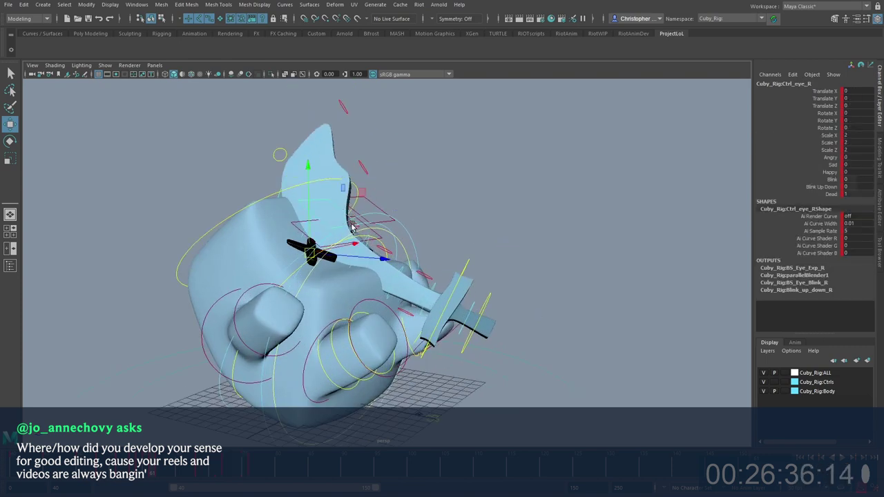
left_click_drag(356, 225, 343, 262, "alt")
left_click(277, 253)
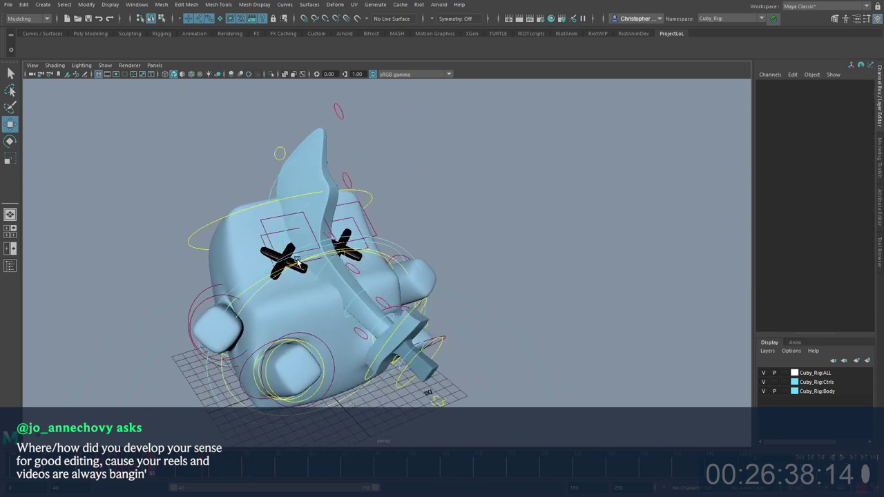
left_click(271, 240)
left_click(323, 229)
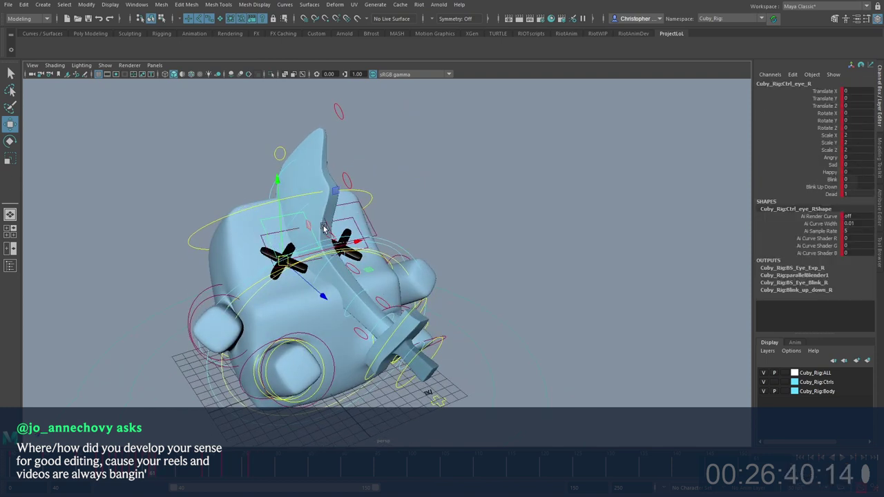
left_click(328, 224, "shift")
key("r")
left_click_drag(339, 249, 398, 252)
key("alt+1")
key("alt+comma")
key("alt+period")
key("alt+period")
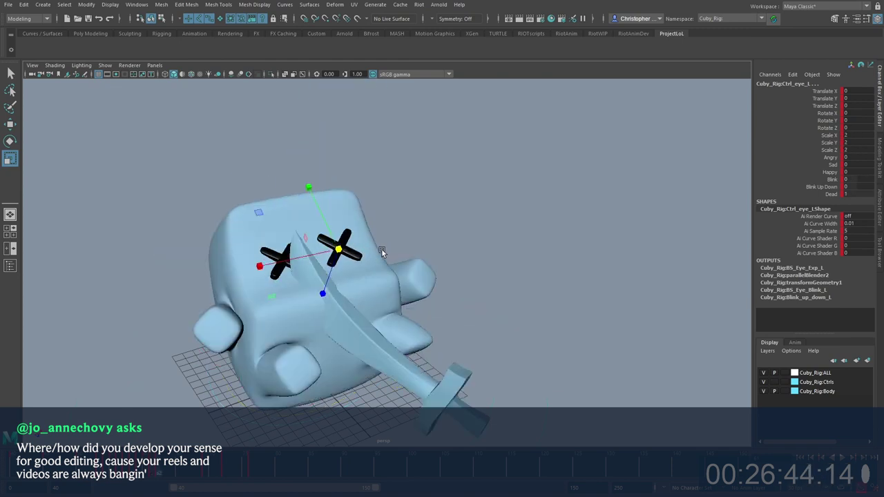
Step: Enlarge both eye controls to a scale of 3.64 on the frame after the hit and adjust their size on the following frames
middle_click_drag(312, 315, 368, 328)
left_click_drag(367, 327, 397, 314)
middle_click_drag(398, 315, 417, 310)
key("alt+period")
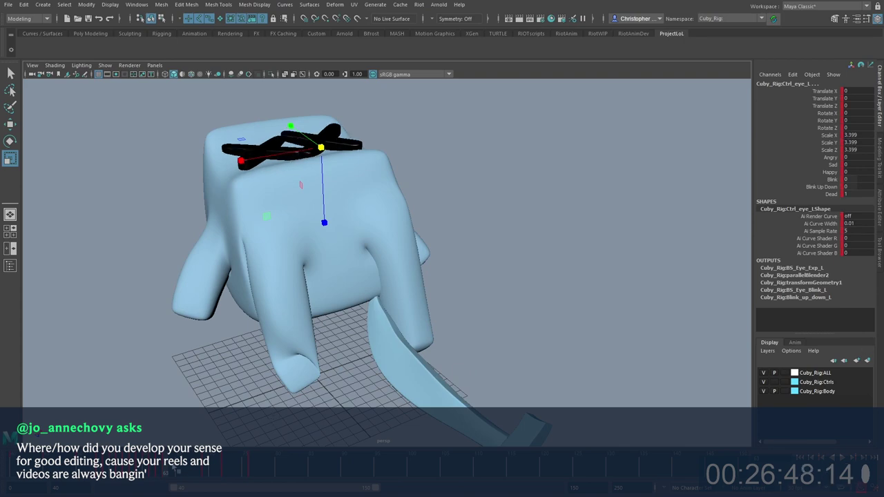
key("alt+period")
middle_click_drag(333, 399, 312, 398)
key("alt+period")
key("alt+period")
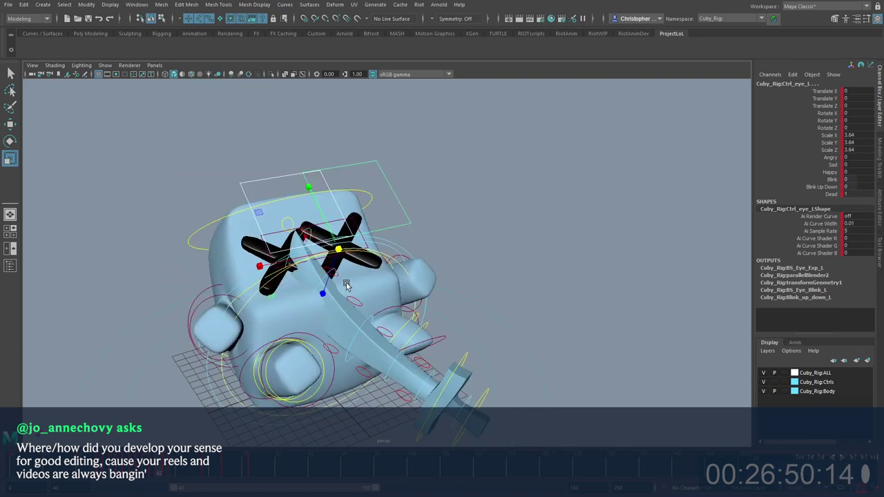
key("alt+period")
Step: Key the main sword control where the blade rests across the fallen character's face
key("w")
left_click(492, 310)
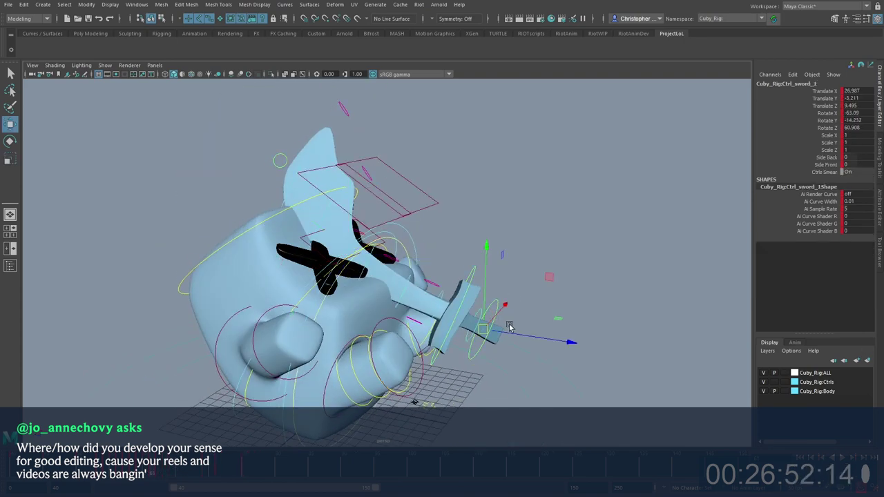
key("s")
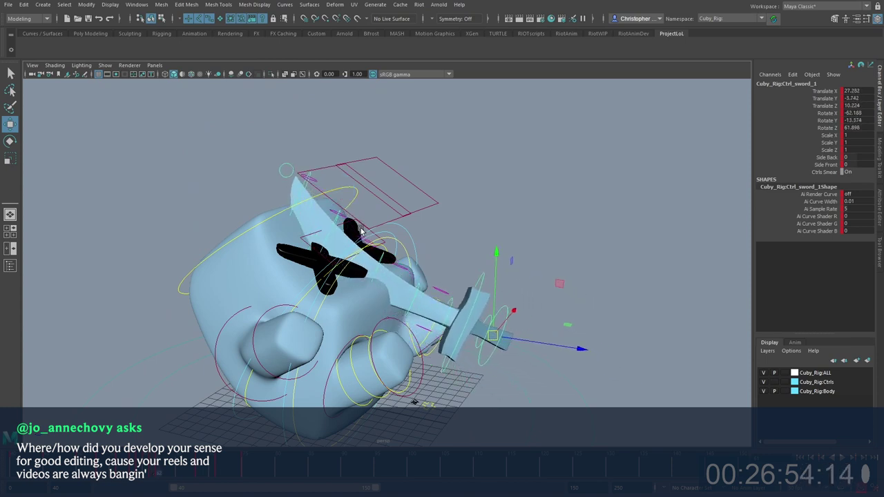
Step: Select the eye controls and review the eye scaling and sword impact in playback from different angles
left_click(341, 214)
left_click(138, 468)
key("alt+v")
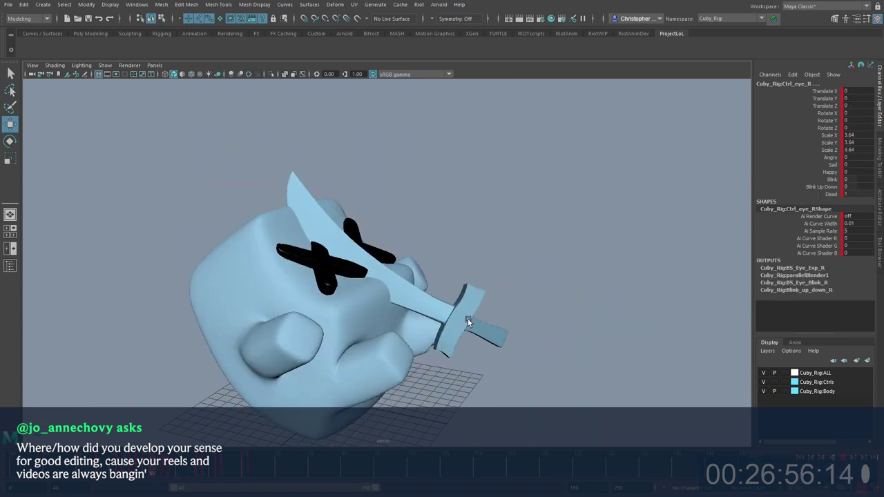
left_click_drag(247, 389, 385, 287, "alt")
left_click_drag(351, 338, 365, 321, "alt")
key("alt+v")
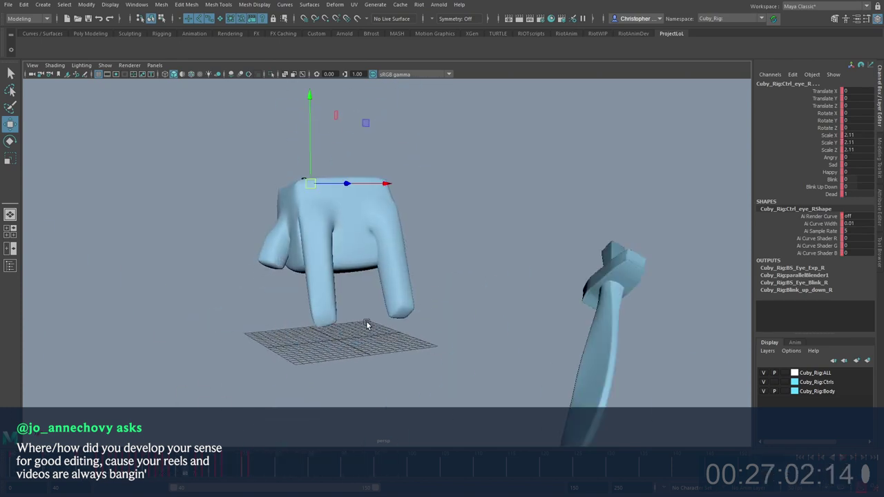
middle_click_drag(356, 333, 359, 355, "alt")
Step: Select both leg controls and check the leg motion from the sword impact through the airborne frames
key("alt+period")
key("alt+comma")
key("alt+period")
key("alt+1")
left_click_drag(359, 362, 374, 360, "alt")
left_click(357, 356)
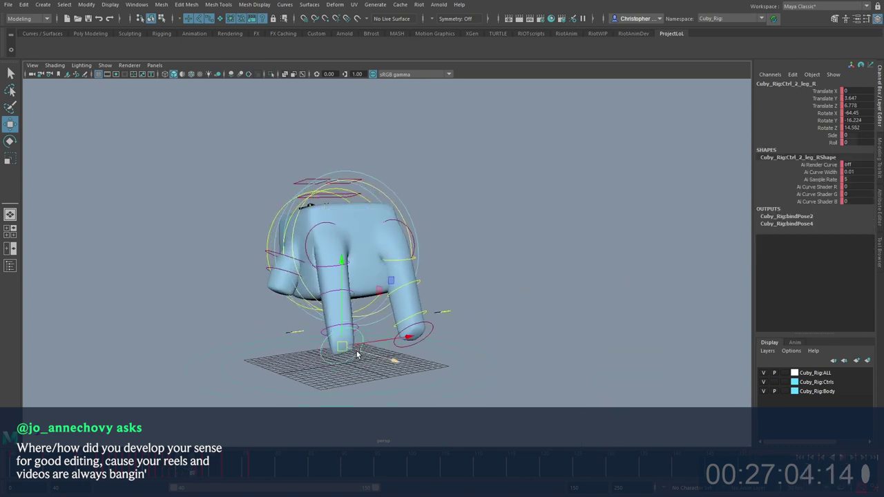
left_click(415, 345)
key("alt+1")
left_click_drag(157, 473, 167, 473)
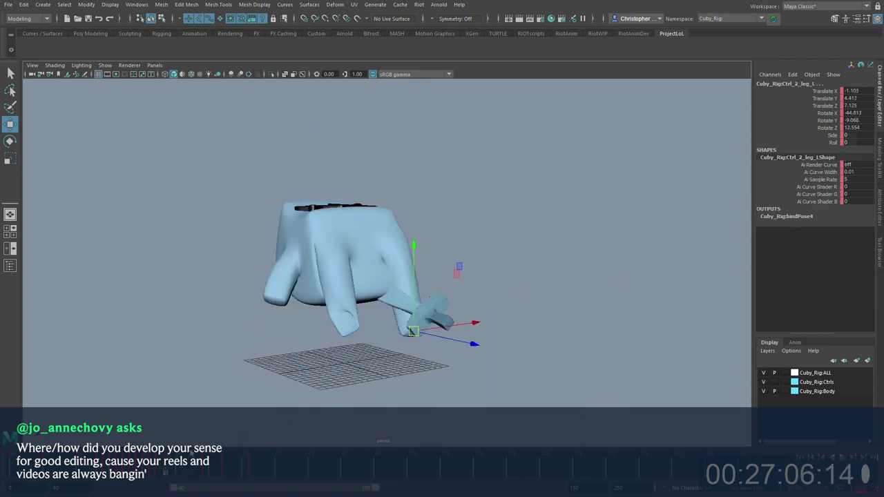
left_click_drag(348, 361, 386, 351, "alt")
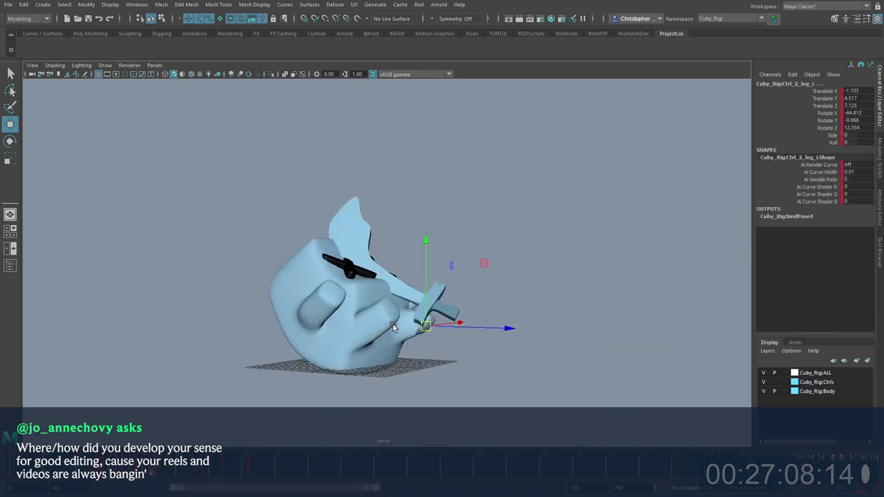
key("alt+v")
Step: Raise both leg controls, rotate them and key their pose while the body is in the air
left_click_drag(423, 308, 429, 262)
key("e")
left_click_drag(507, 273, 479, 339)
key("s")
key("alt+period")
key("alt+period")
key("alt+period")
key("s")
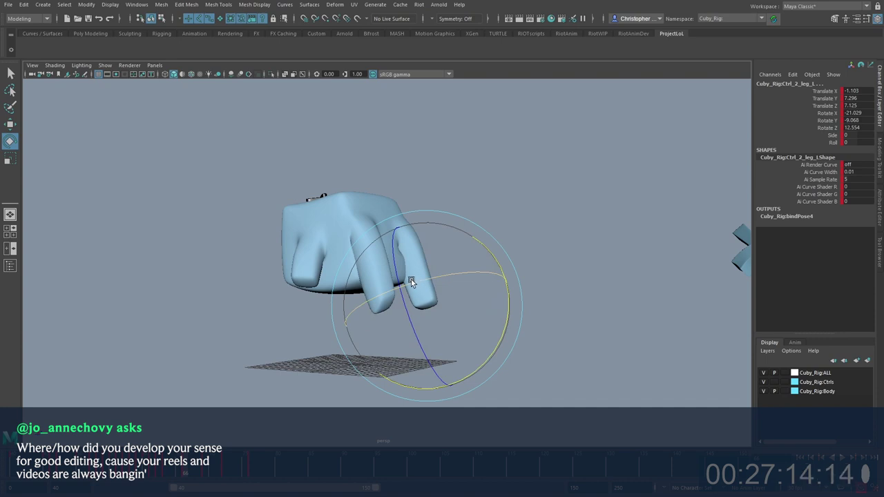
Step: Lift both leg controls higher at the airborne pose and rotate the feet further so the legs trail the body
key("alt+period")
left_click_drag(411, 279, 411, 274)
key("w")
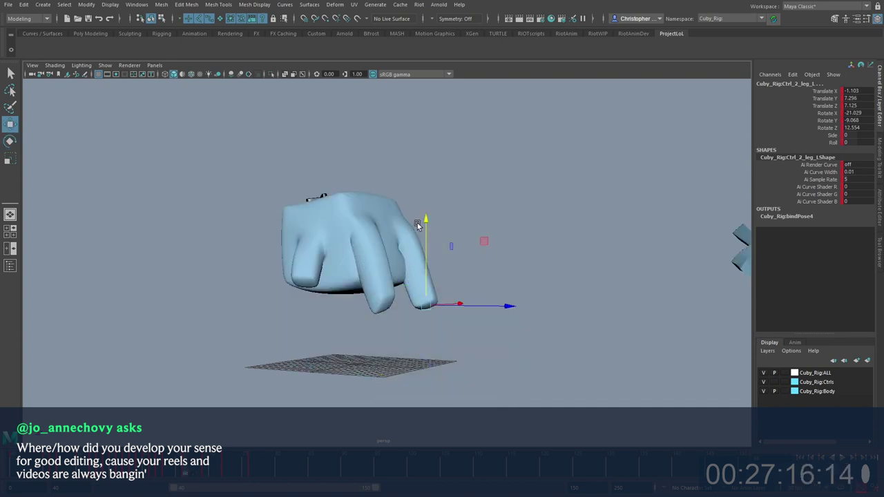
left_click_drag(418, 225, 434, 160)
key("e")
left_click_drag(462, 214, 410, 322)
key("alt+1")
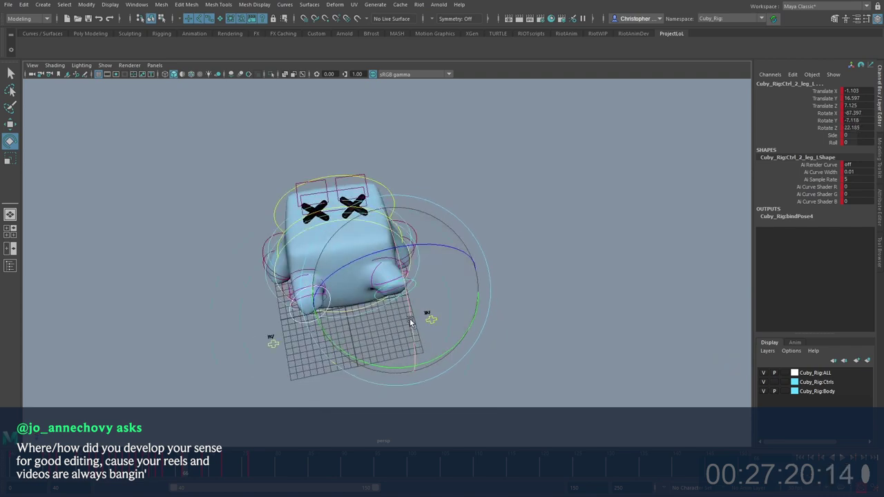
Step: Fine-tune the raised legs' position from a closer view and compare the neighbouring frames
key("w")
scroll(414, 296, "up", 3)
left_click_drag(401, 291, 388, 295)
left_click_drag(388, 295, 502, 267, "alt")
key("e")
key("period")
key("comma")
key("alt+period")
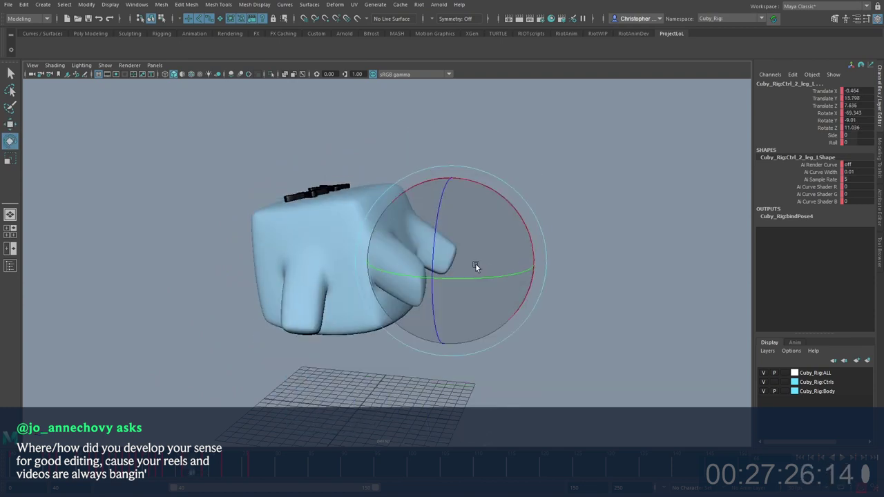
Step: Lower both upward-stretched leg controls on the landing frame and rotate the feet
key("alt+period")
key("alt+period")
key("ctrl+v")
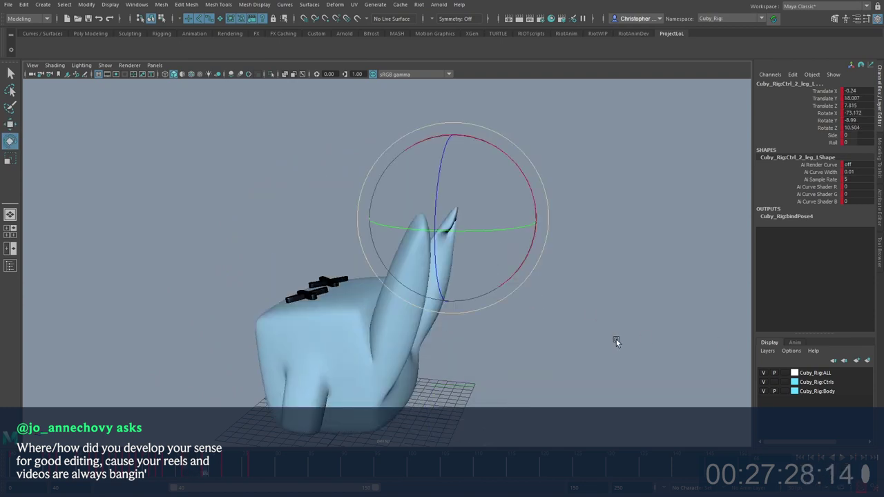
key("w")
left_click_drag(453, 208, 452, 288)
key("e")
left_click_drag(510, 240, 399, 242)
Step: Select both arm controls and start playback from an earlier frame to check the arm motion
key("w")
left_click(325, 389)
left_click_drag(328, 388, 406, 337, "alt")
left_click(427, 328, "shift")
key("alt+1")
left_click_drag(294, 200, 334, 166, "alt")
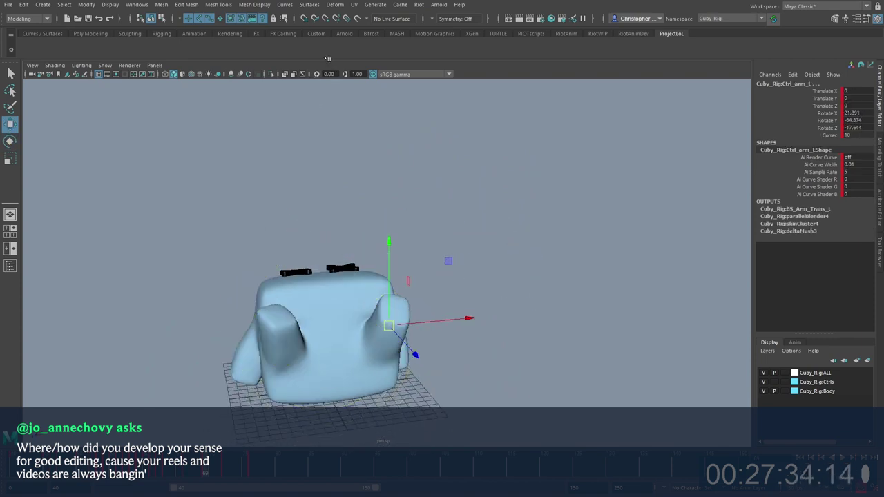
left_click_drag(381, 203, 434, 200, "alt")
key("alt+1")
left_click(154, 465)
key("alt+v")
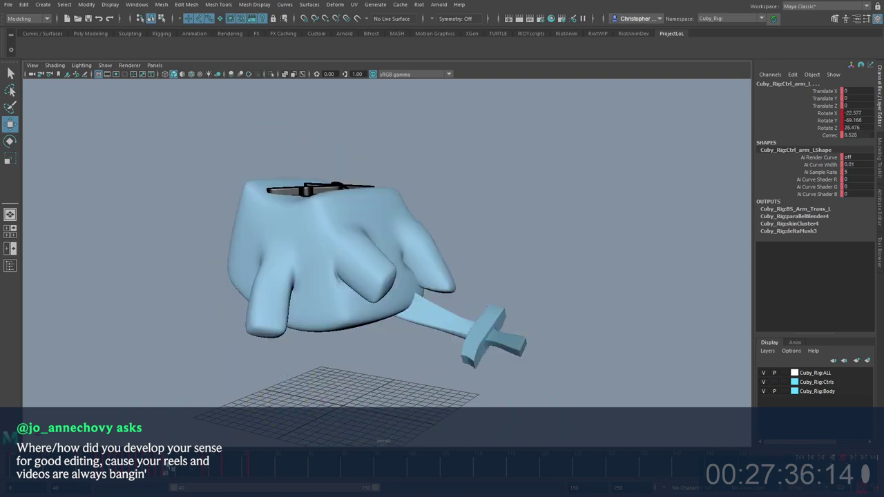
Step: Review the arm motion through the airborne frames in playback from several angles
key("ctrl+z")
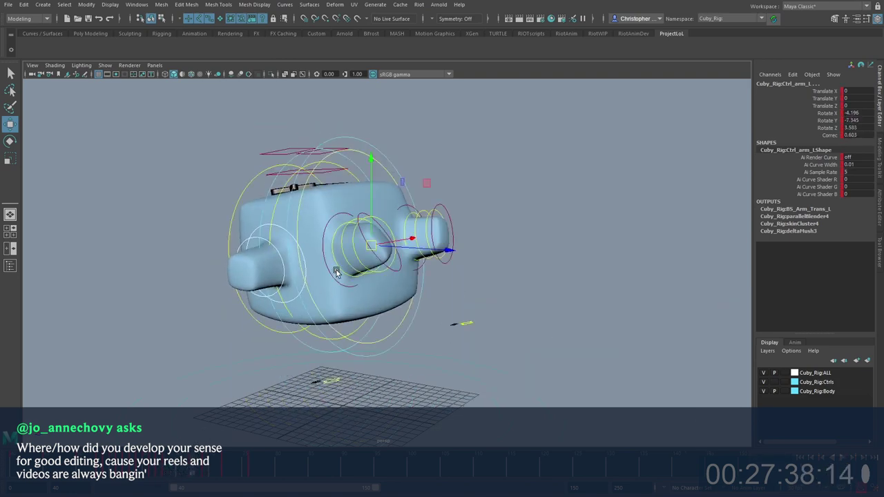
left_click_drag(324, 248, 359, 250, "alt")
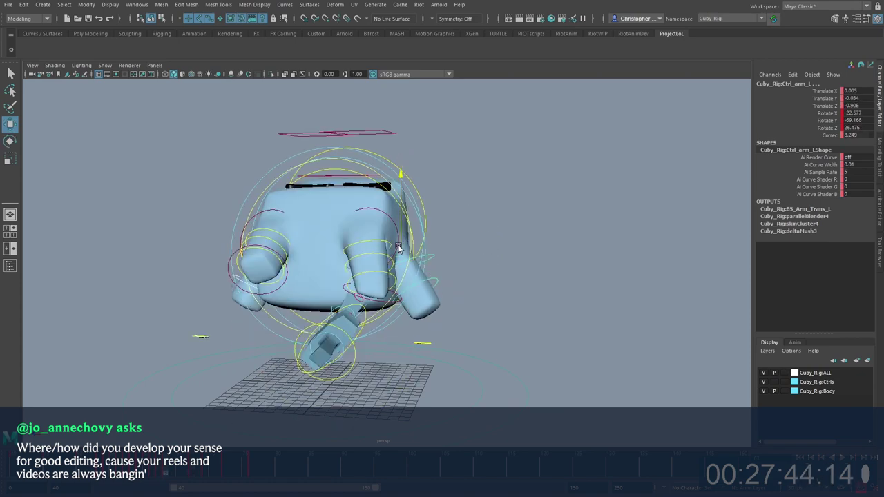
left_click_drag(398, 249, 460, 247, "alt")
key("alt+v")
key("alt+v")
left_click_drag(385, 278, 353, 366, "alt")
key("alt+v")
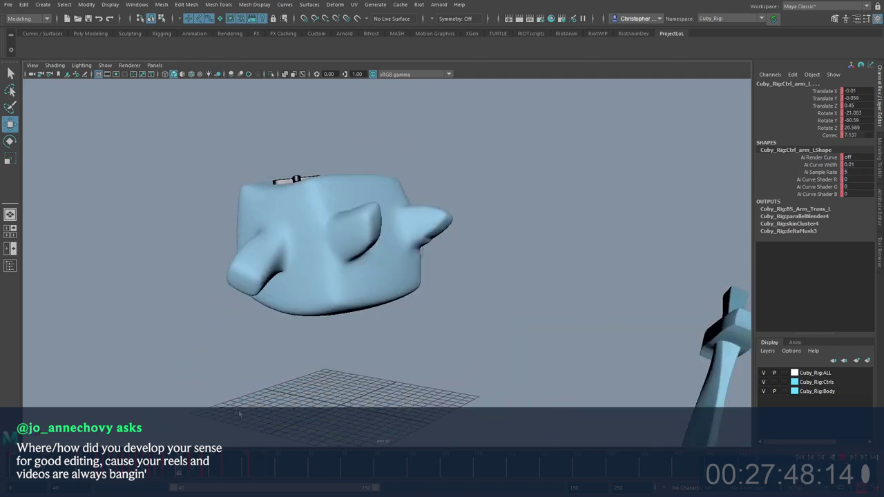
left_click_drag(239, 414, 262, 438, "alt")
key("alt+v")
key("alt+period")
key("alt+period")
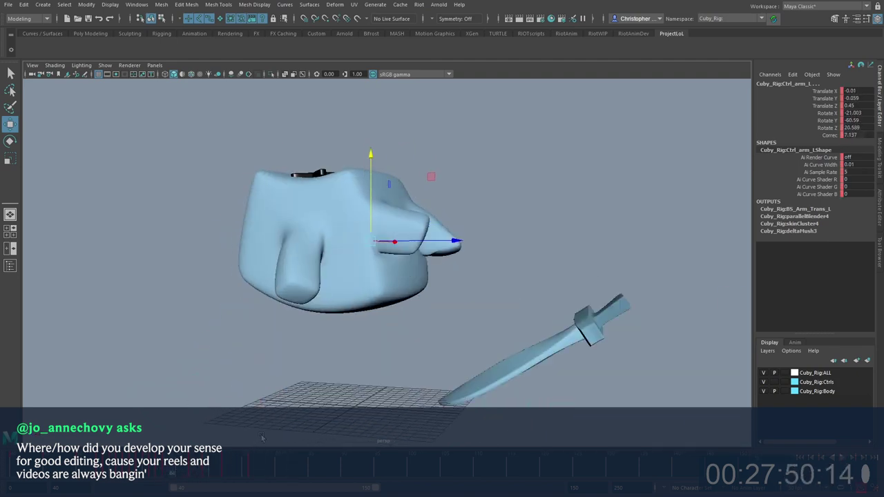
Step: Rotate both arm controls and move them upward around the landing
key("e")
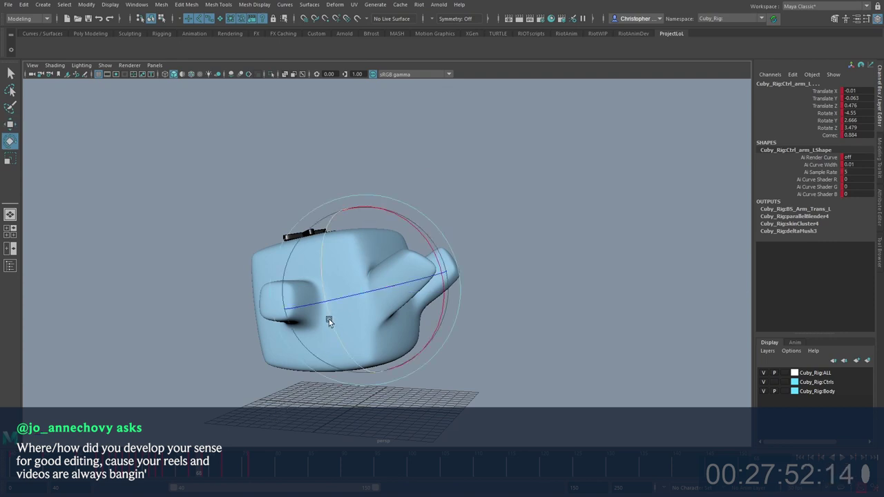
left_click_drag(331, 319, 358, 377)
key("w")
left_click_drag(365, 270, 365, 219)
key("period")
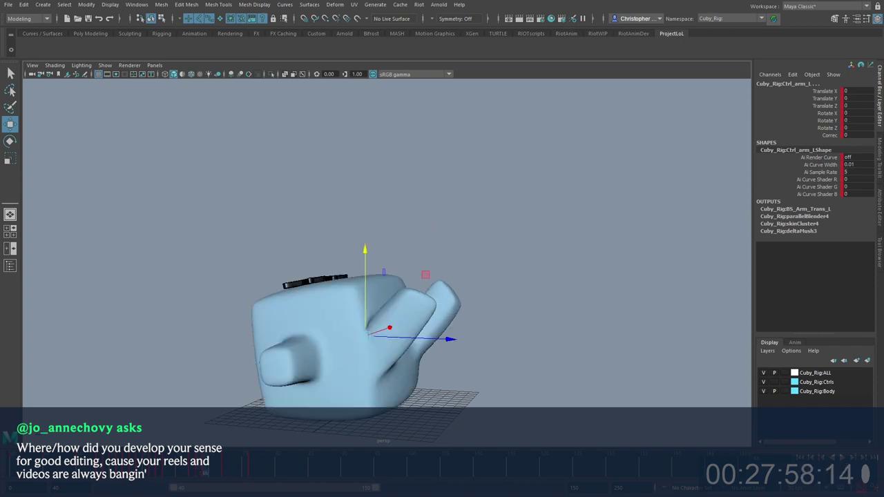
Step: Compare the frames around the landing from several sides and adjust the rotation of both arm controls
key("alt+comma")
left_click_drag(496, 340, 353, 341, "alt")
key("alt+period")
key("alt+period")
left_click_drag(429, 326, 706, 329, "alt")
key("alt+period")
key("e")
left_click_drag(481, 322, 466, 368, "alt")
left_click_drag(406, 334, 411, 318)
Step: Rotate both arm controls on frame 73, where the arms swing down after the landing
left_click_drag(214, 467, 185, 473)
key("alt+period")
key("alt+period")
key("alt+period")
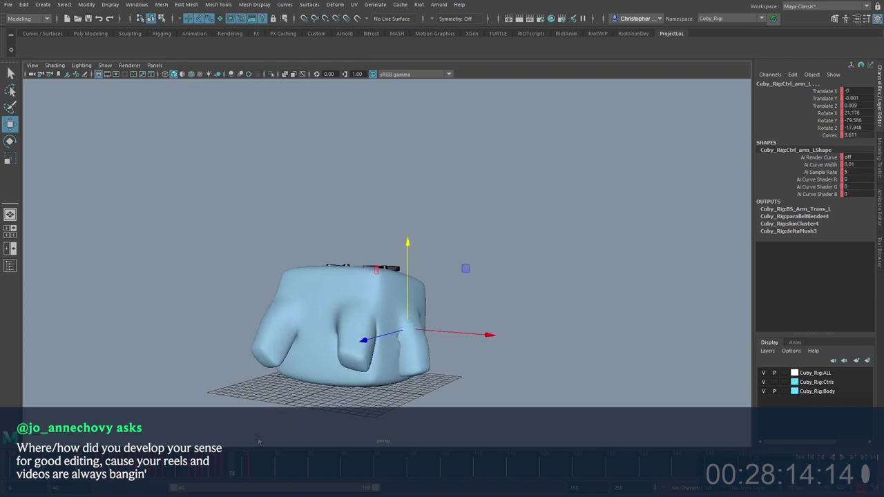
key("e")
left_click_drag(480, 315, 452, 287)
Step: Examine how the arms swing and settle after the landing by comparing their keys and neighbouring frames
left_click_drag(256, 462, 311, 473)
left_click_drag(332, 352, 425, 343, "alt")
left_click(246, 464)
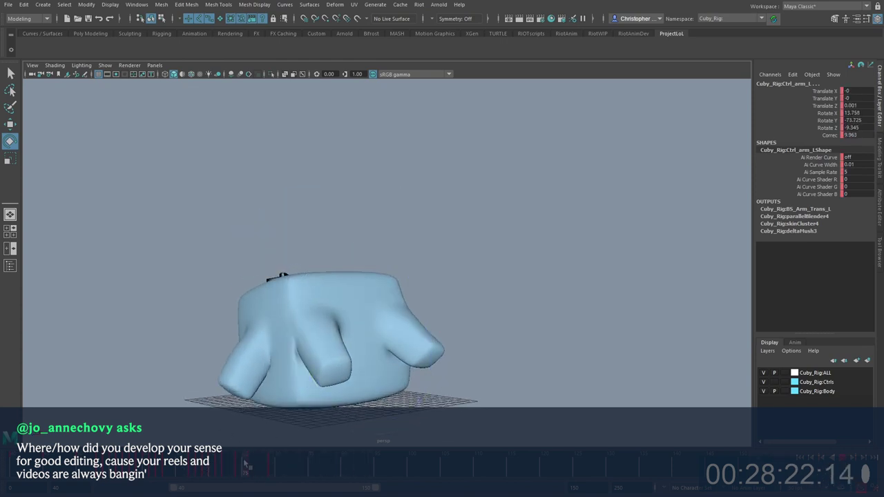
left_click_drag(206, 471, 226, 473)
left_click(205, 469)
key("period")
key("period")
key("comma")
key("comma")
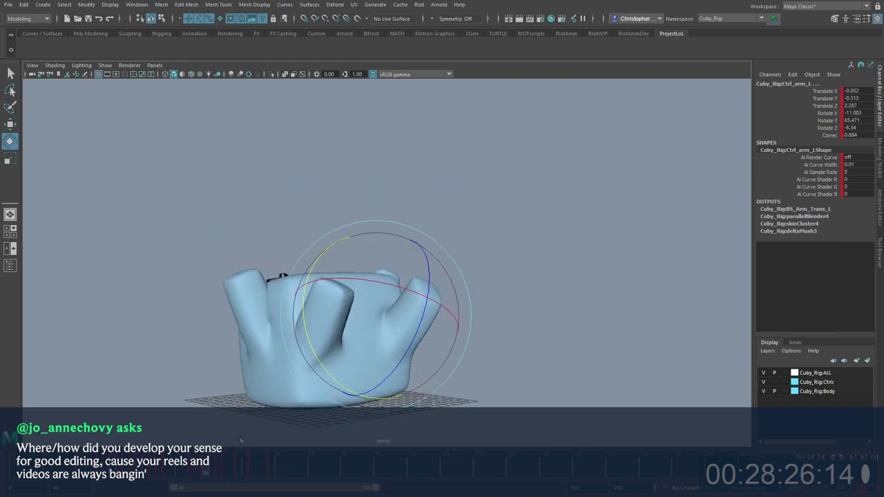
key("period")
key("period")
key("period")
key("alt+comma")
key("alt+comma")
key("alt+period")
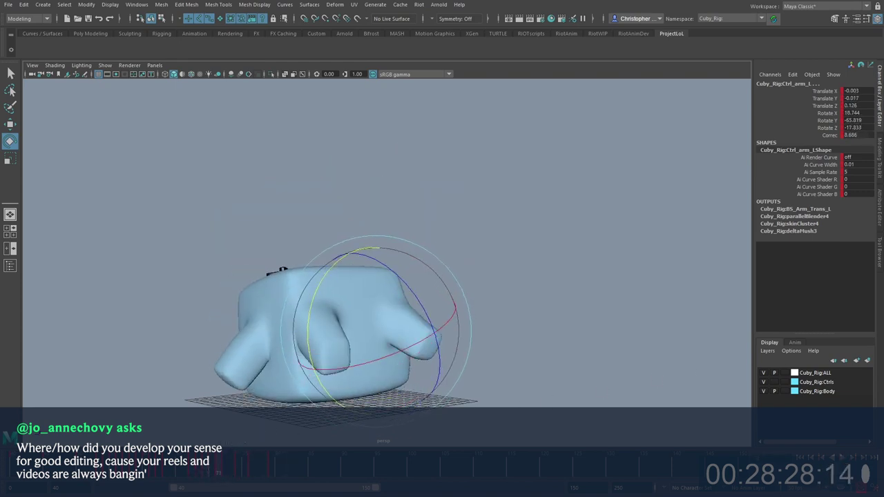
key("alt+period")
key("alt+comma")
key("alt+comma")
key("alt+comma")
key("alt+period")
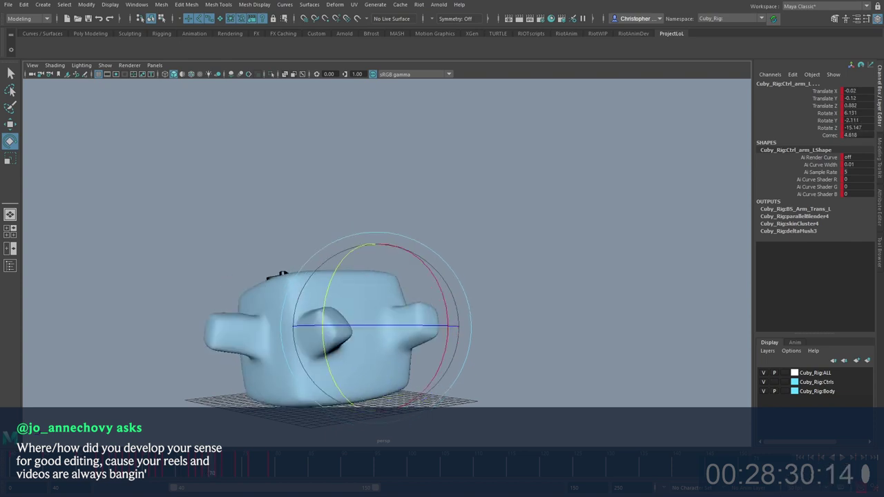
key("alt+period")
key("alt+period")
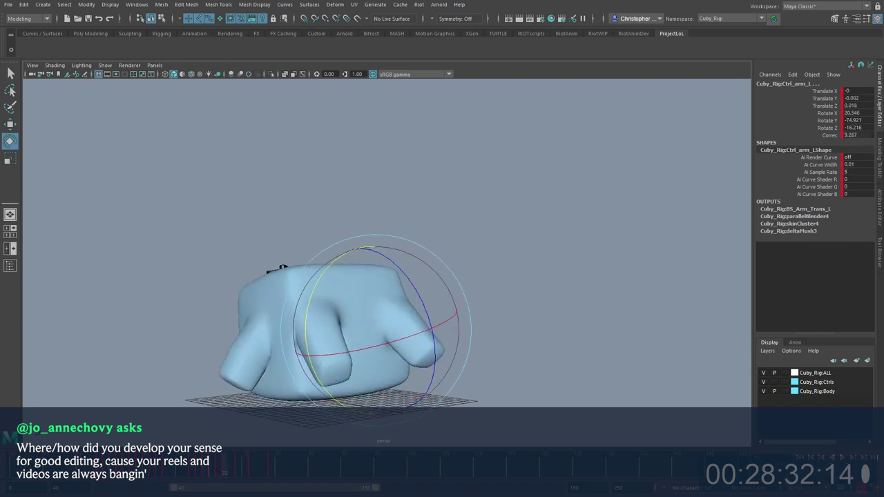
Step: Rotate both arm controls on frame 72 and move them lower, checking the pose against the neighbouring frames
key("alt+comma")
key("alt+period")
key("alt+period")
key("alt+comma")
left_click_drag(318, 287, 321, 274)
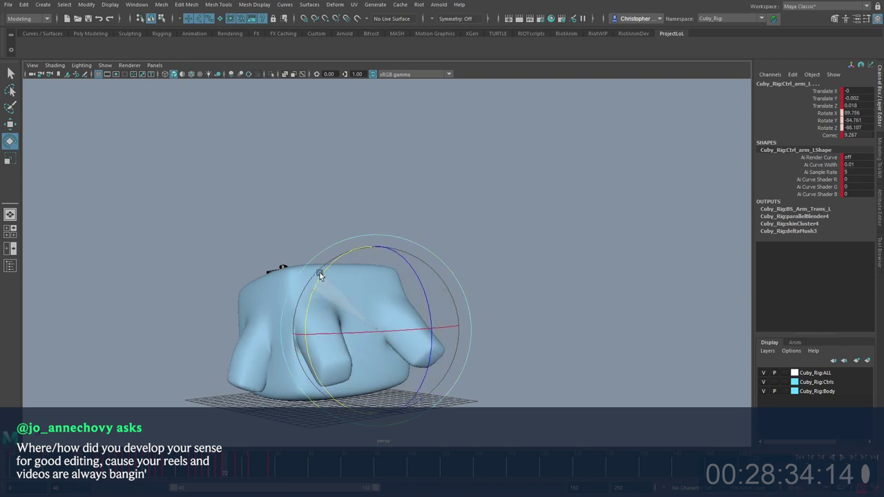
key("alt+period")
key("alt+comma")
key("w")
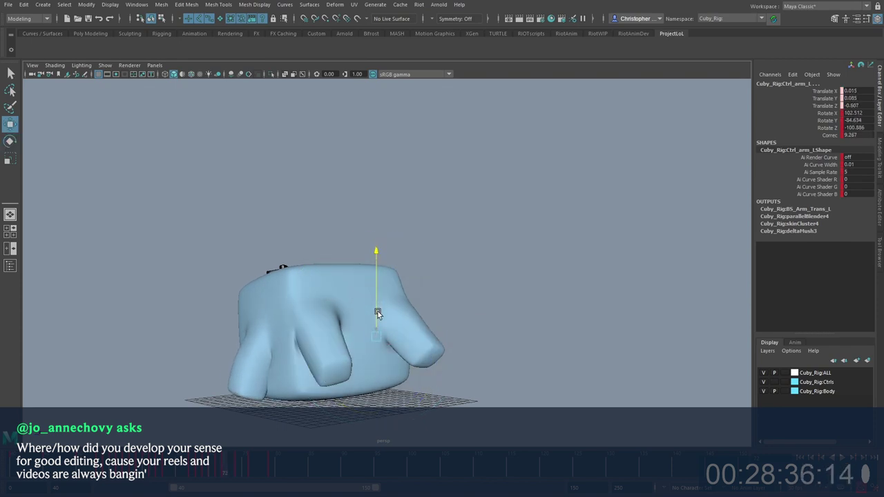
key("alt+comma")
key("alt+period")
key("alt+period")
key("alt+period")
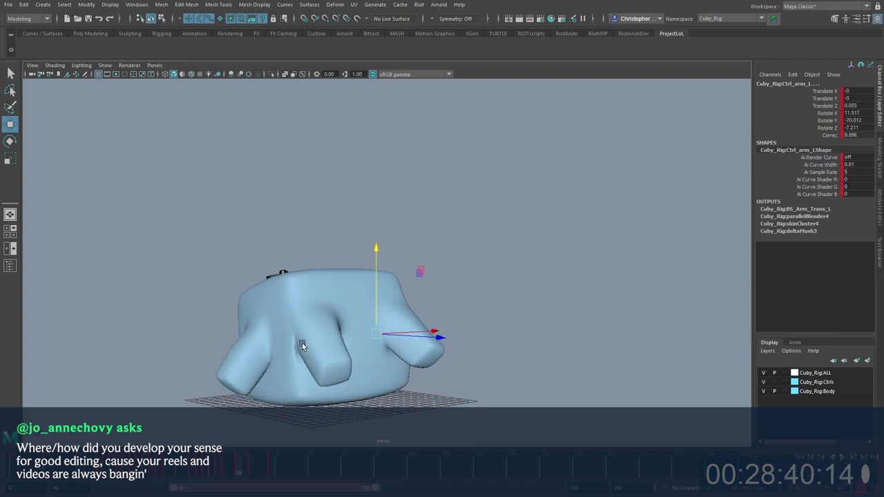
Step: Rotate both arm controls on frame 74 and play back the landing
left_click_drag(302, 343, 336, 335, "alt")
key("e")
key("alt+v")
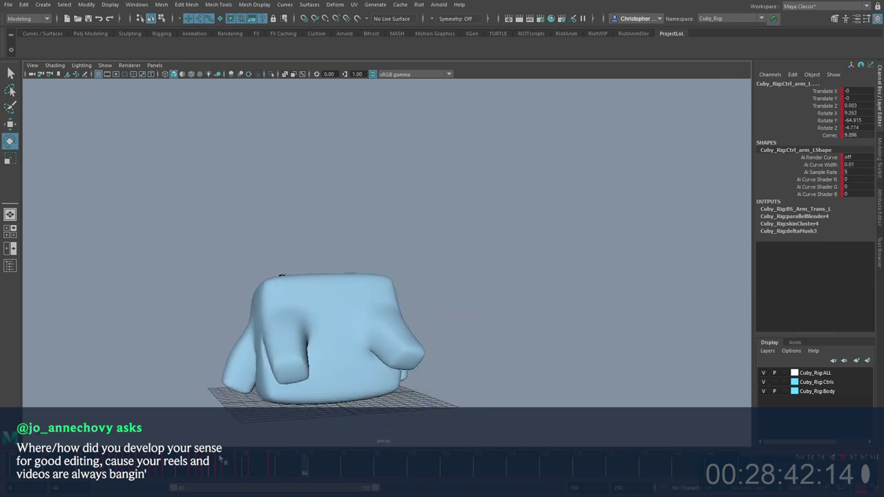
mouse_move(389, 374)
left_mouse_down("alt")
mouse_move(423, 361)
mouse_move(456, 369)
left_mouse_up("alt")
key("alt+v")
Step: Shift the final arm keys later in time and play back the settling motion
left_click_drag(224, 469, 268, 464)
left_click_drag(252, 464, 298, 467, "shift")
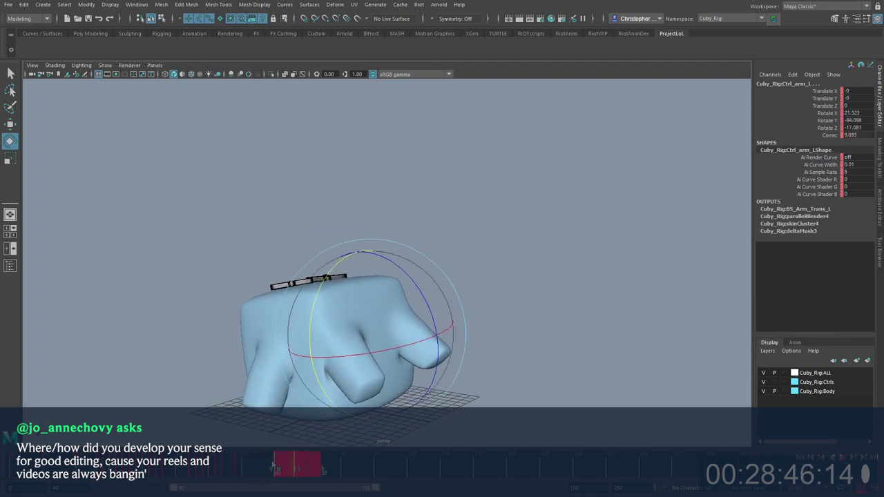
left_click(206, 469)
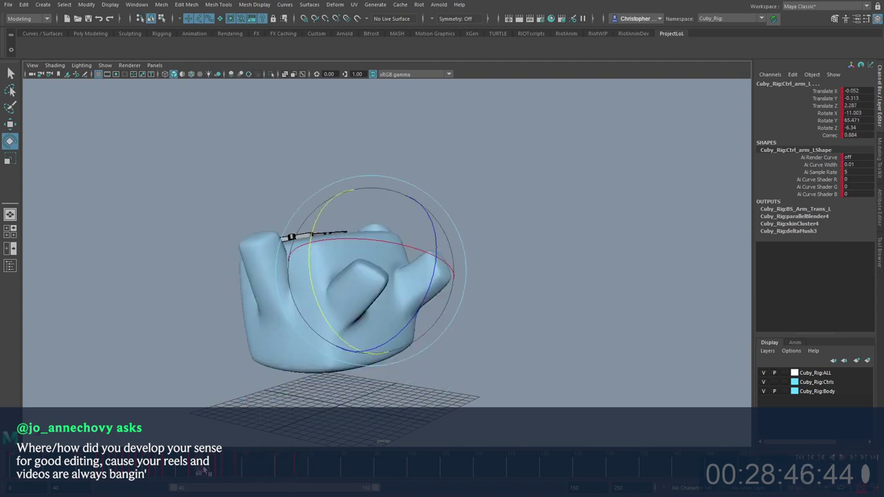
key("alt+v")
mouse_move(207, 471)
left_mouse_down()
mouse_move(247, 469)
mouse_move(218, 469)
left_mouse_up()
Step: Examine the arm swing frame by frame around the landing from another side
left_click_drag(335, 383, 283, 376, "alt")
key("alt+period")
key("alt+period")
key("alt+period")
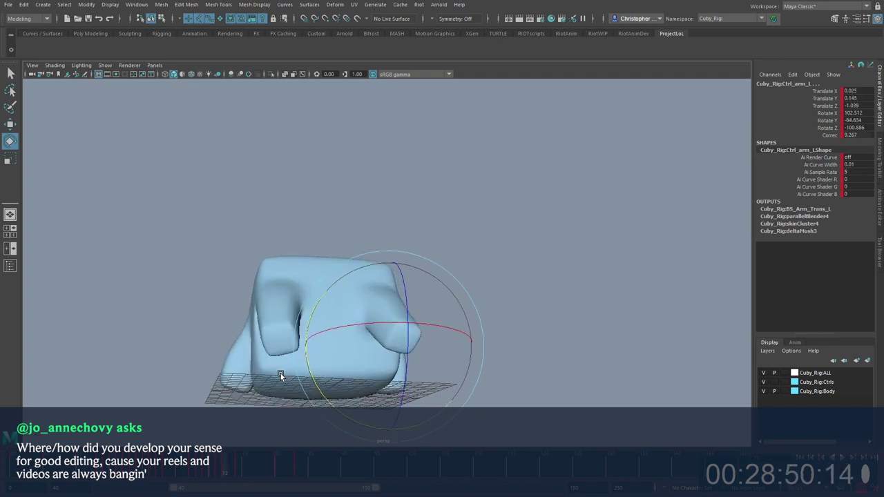
key("alt+comma")
key("alt+comma")
key("alt+comma")
key("alt+comma")
key("alt+comma")
key("alt+comma")
key("alt+period")
key("alt+period")
key("alt+period")
key("alt+period")
key("alt+period")
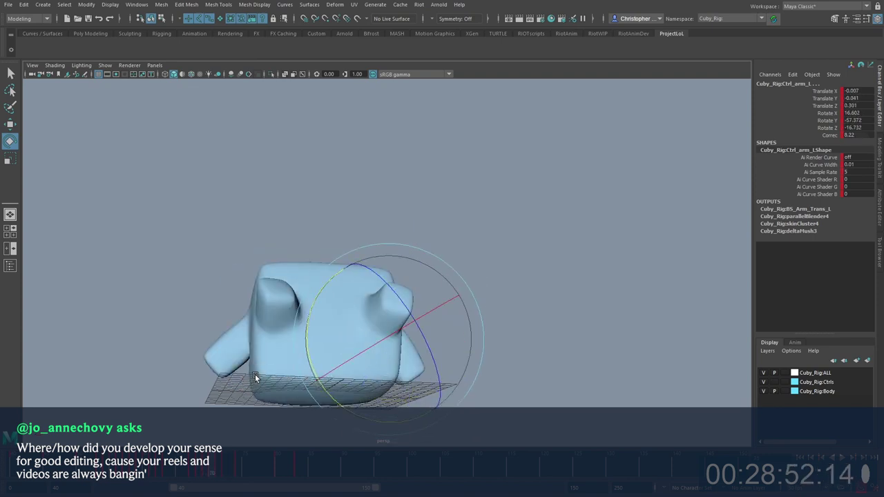
key("alt+comma")
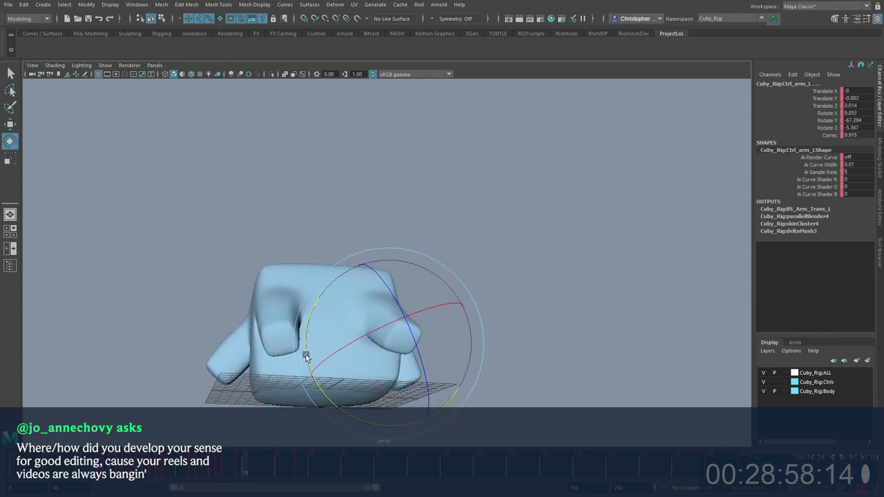
left_click_drag(306, 356, 309, 352, "alt")
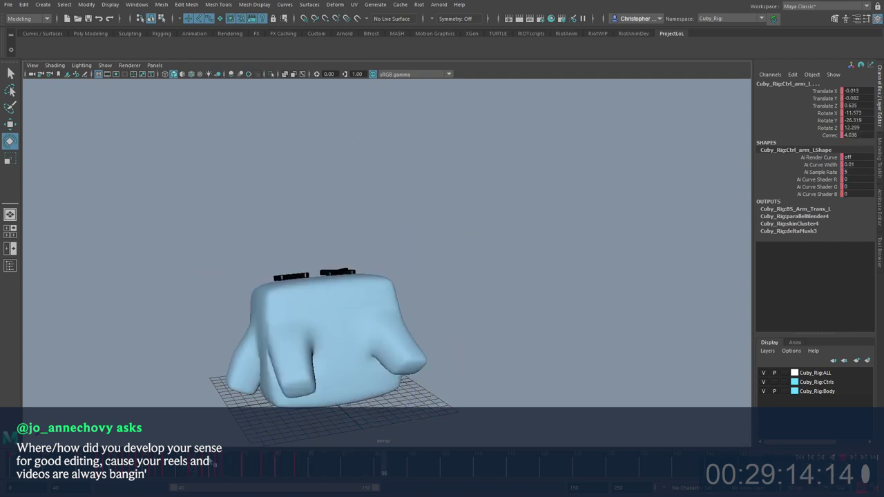
Step: Adjust the arm controls' animation curves around frame 78 in the Graph Editor and play back the settle
left_click(266, 462)
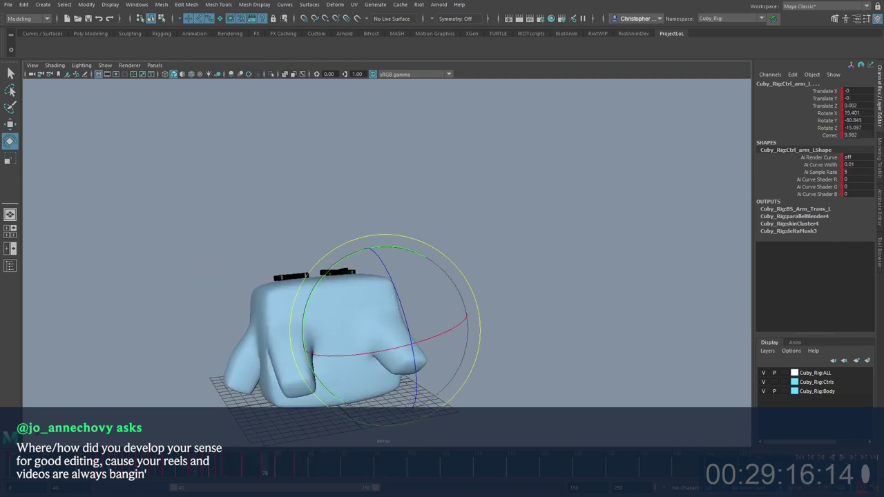
key("comma")
key("alt+v")
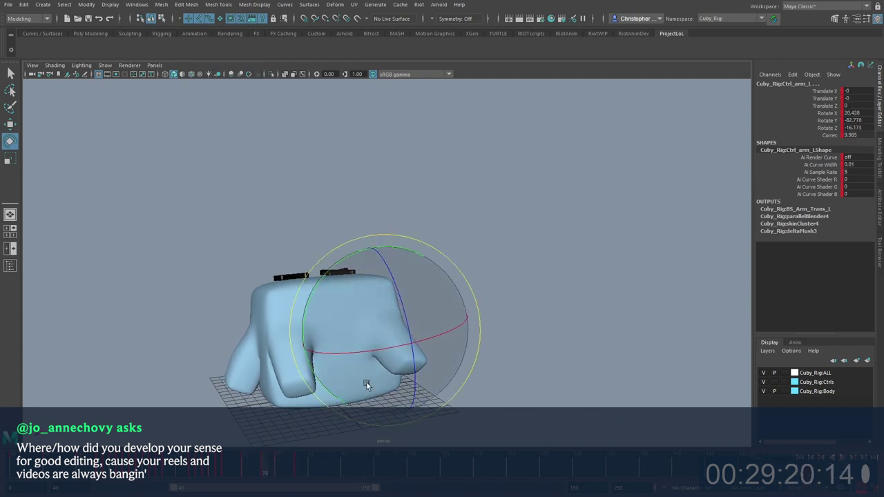
key("space")
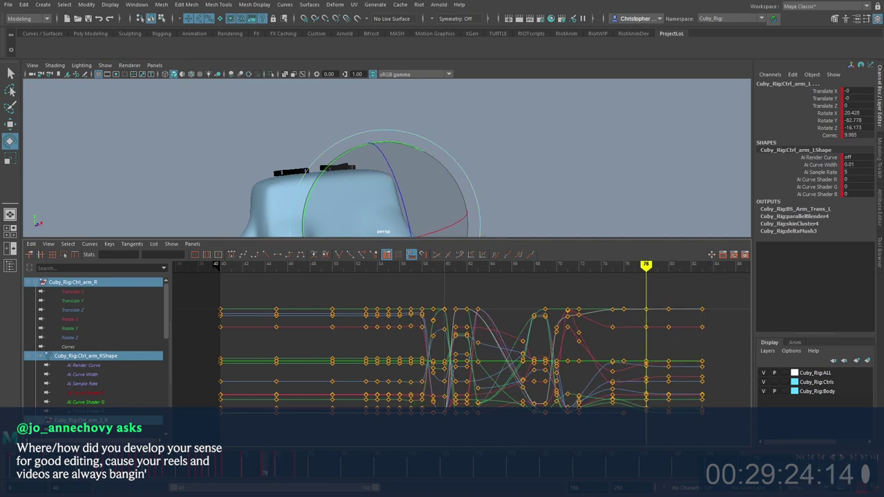
key("shift+g")
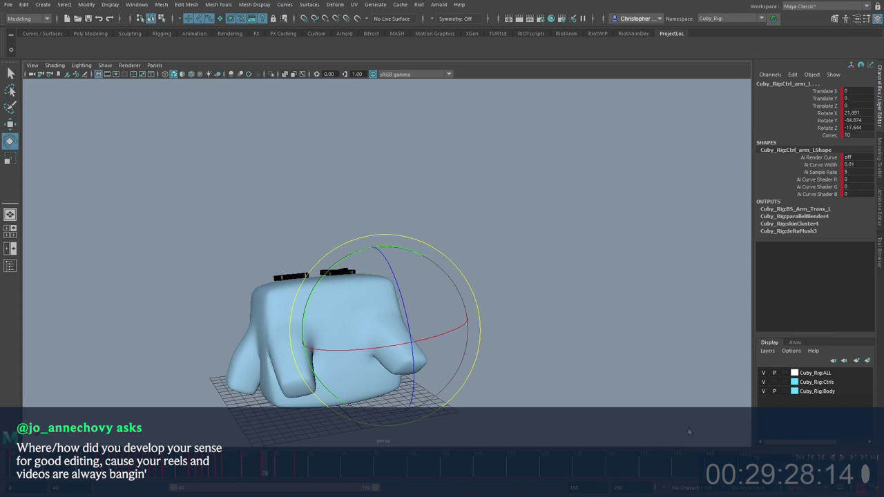
left_click(160, 467)
key("alt+v")
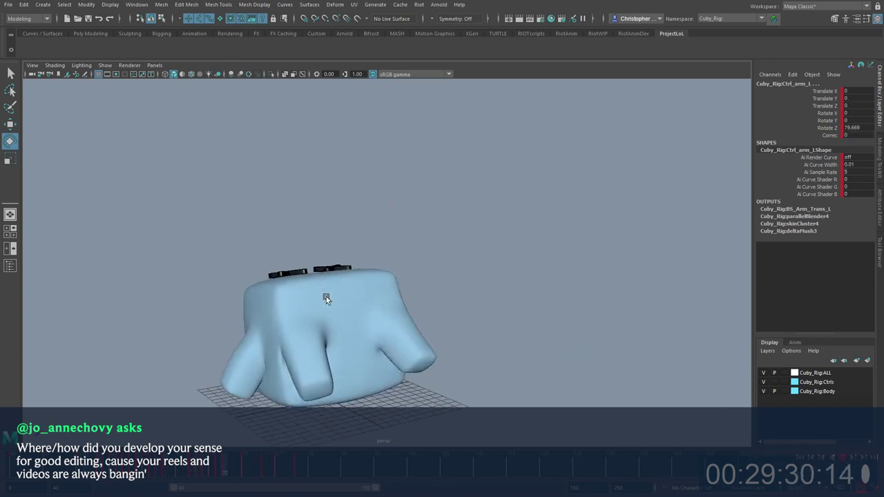
key("alt+v")
Step: Select both leg controls, then move and rotate them on frame 69 just before the landing settles
key("w")
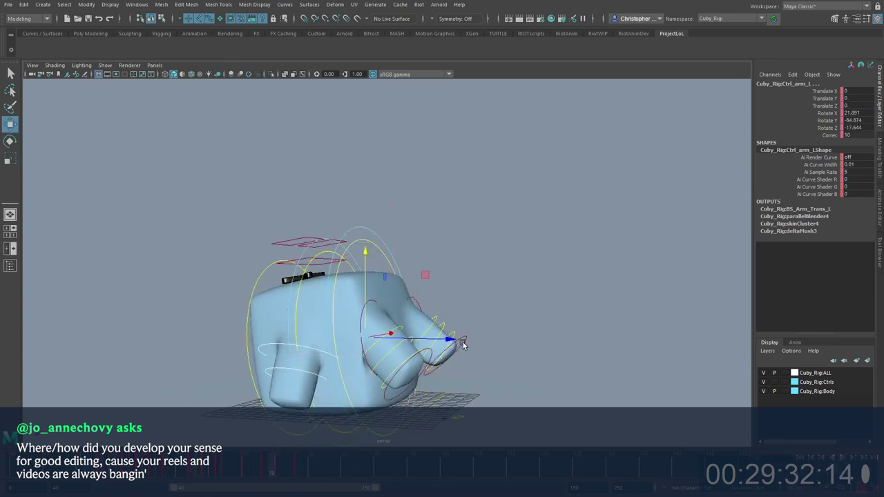
left_click(461, 342)
left_click(406, 368, "shift")
left_click_drag(271, 460, 222, 453)
key("alt+period")
key("alt+comma")
key("alt+comma")
key("alt+comma")
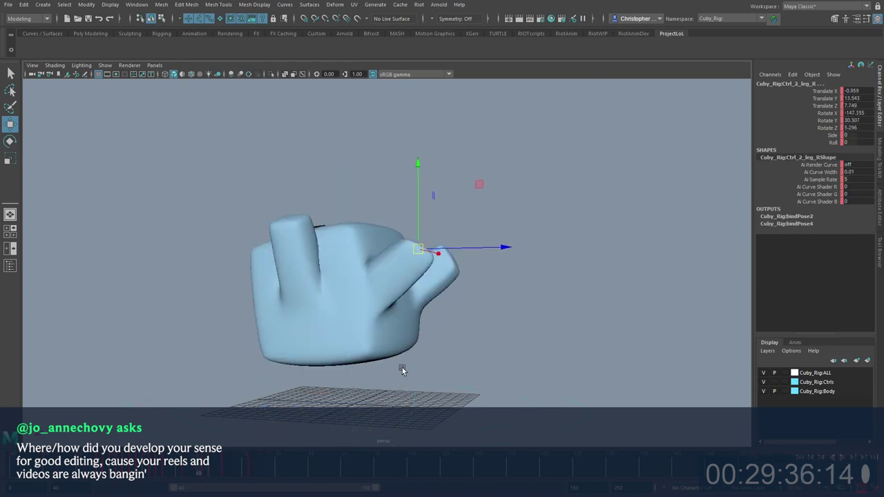
key("alt+period")
key("alt+period")
left_click_drag(417, 269, 478, 281)
left_click_drag(478, 281, 332, 360, "alt")
key("e")
left_click_drag(333, 359, 379, 320, "alt")
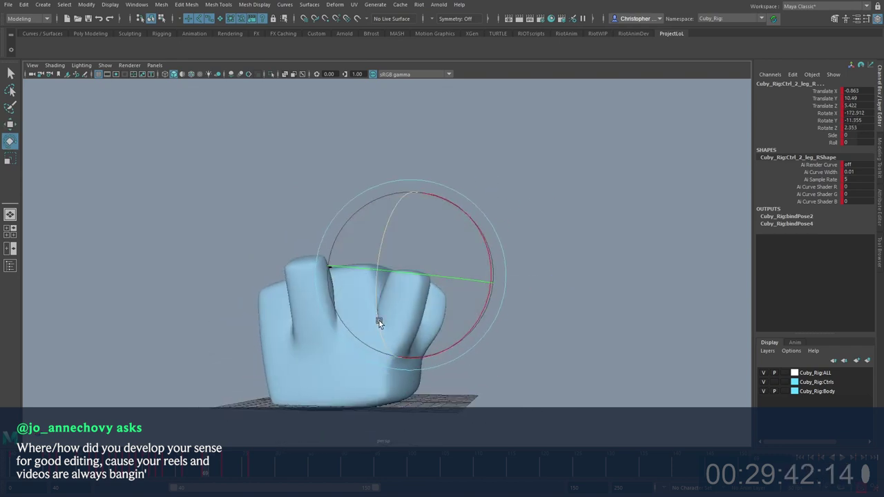
Step: Compare the leg poses across the keyed frames of the fall and landing
key("comma")
key("period")
key("period")
key("comma")
key("comma")
key("comma")
key("comma")
key("comma")
key("period")
key("period")
key("period")
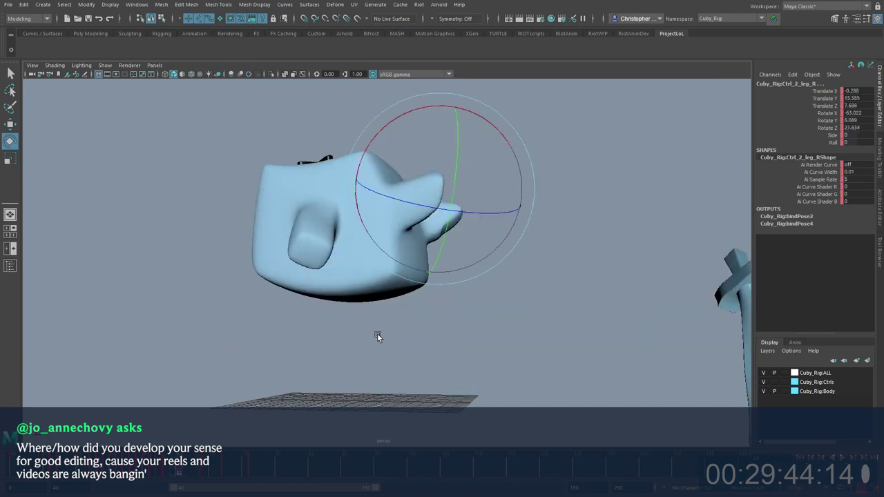
key("period")
key("period")
key("comma")
Step: Rotate both leg controls on frame 67 and move them upward to a Translate Y of about 18.3
key("ctrl+z")
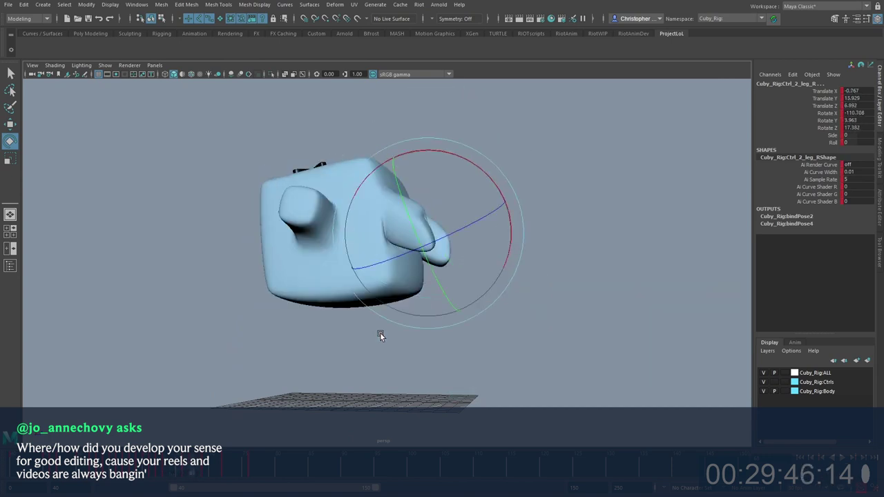
left_click_drag(419, 300, 429, 199)
key("w")
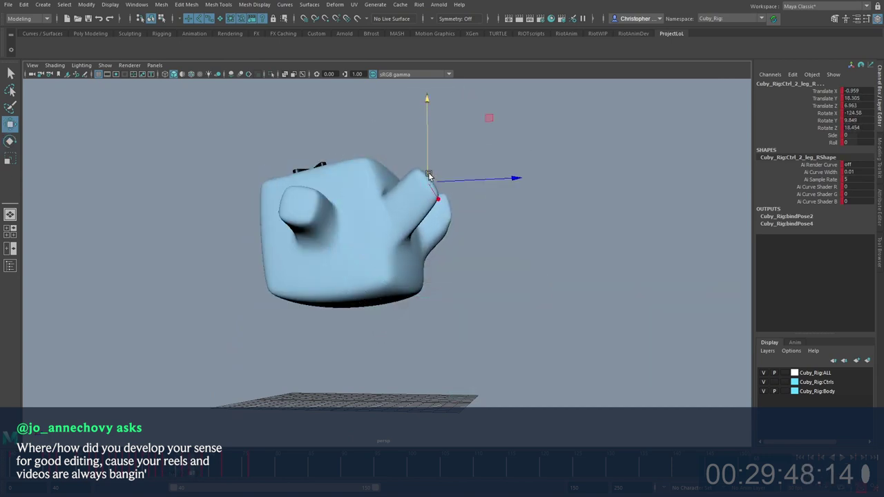
key("period")
key("period")
key("period")
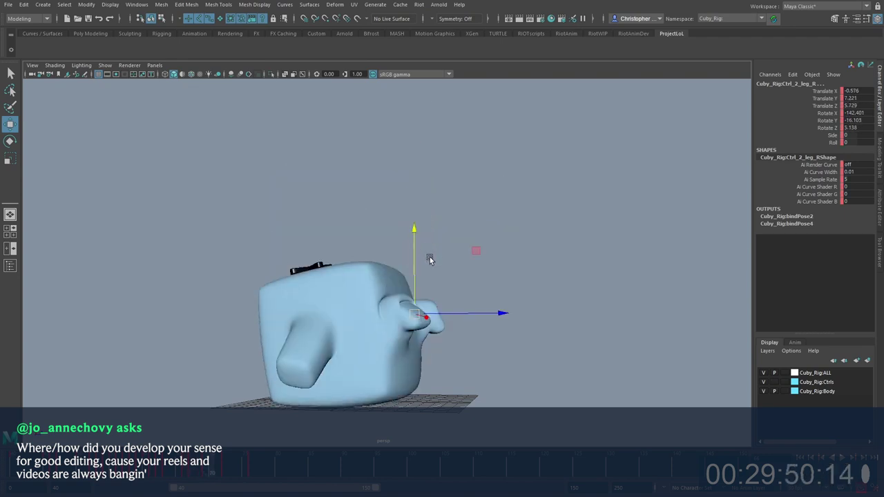
Step: Move both leg controls down to a Translate Y of about 4.8 on frame 70 and rotate them to match
key("comma")
key("period")
left_click_drag(430, 280, 466, 292)
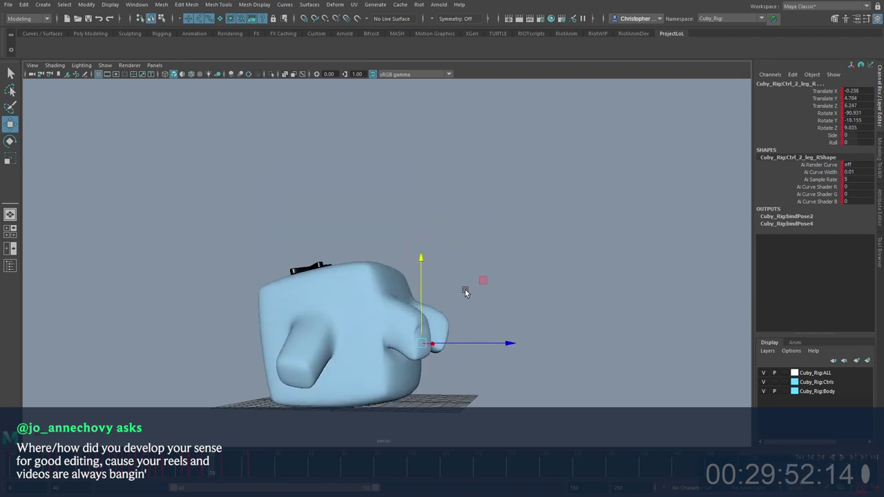
key("e")
key("period")
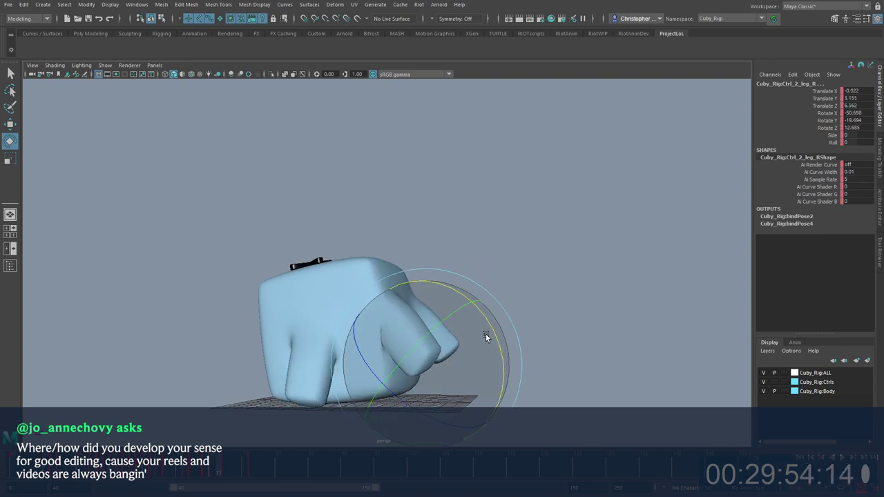
key("period")
key("comma")
key("alt+period")
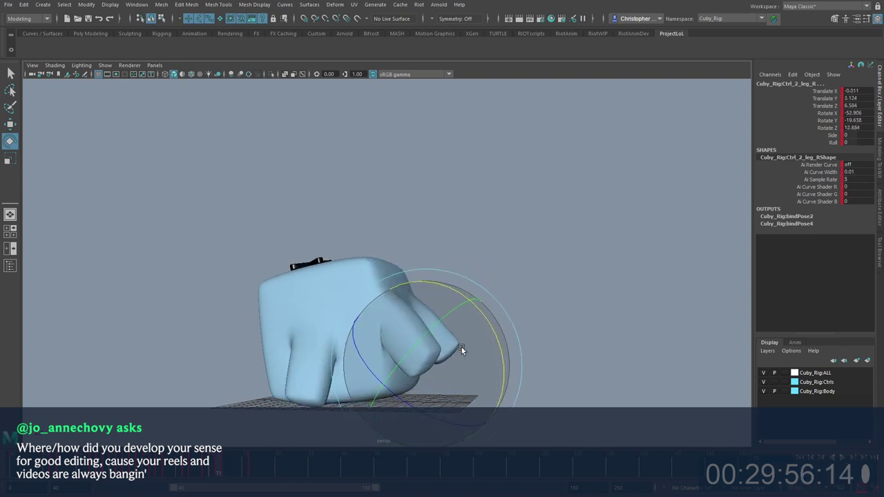
Step: Rotate both leg controls on frame 74 to refine how the legs settle after the landing
key("period")
key("period")
key("period")
key("w")
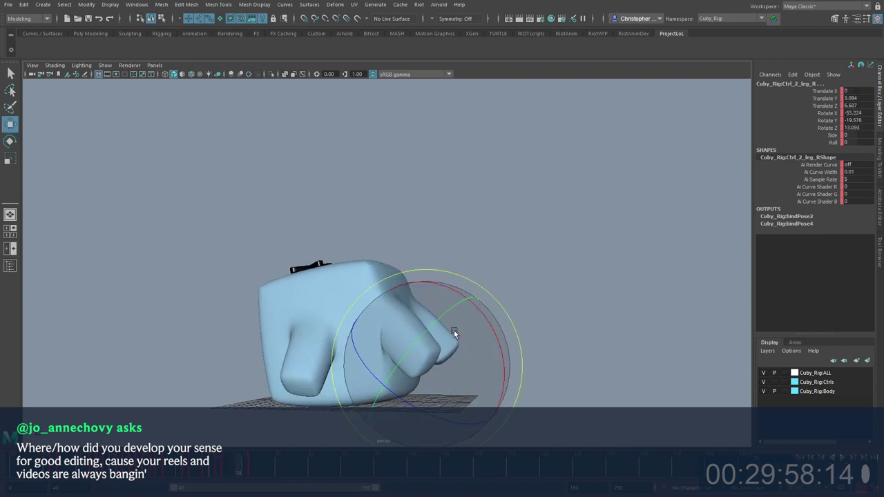
key("e")
mouse_move(483, 294)
left_mouse_down()
mouse_move(453, 305)
mouse_move(484, 310)
left_mouse_up()
key("period")
Step: Play back the fall and landing from several sides to check the leg follow-through
left_click_drag(273, 464, 149, 466)
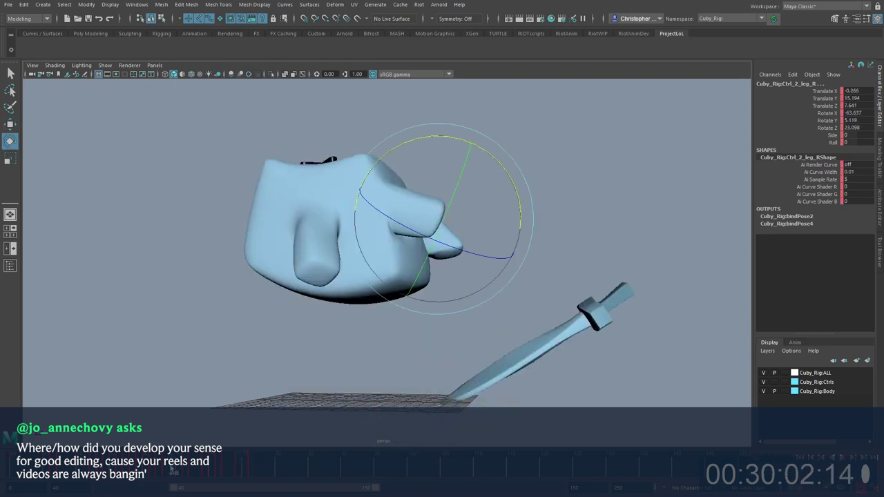
key("alt+v")
mouse_move(415, 354)
left_mouse_down("alt")
mouse_move(260, 462)
mouse_move(243, 464)
mouse_move(265, 463)
mouse_move(179, 469)
left_mouse_up("alt")
key("comma")
key("alt+v")
left_click_drag(427, 377, 346, 393, "alt")
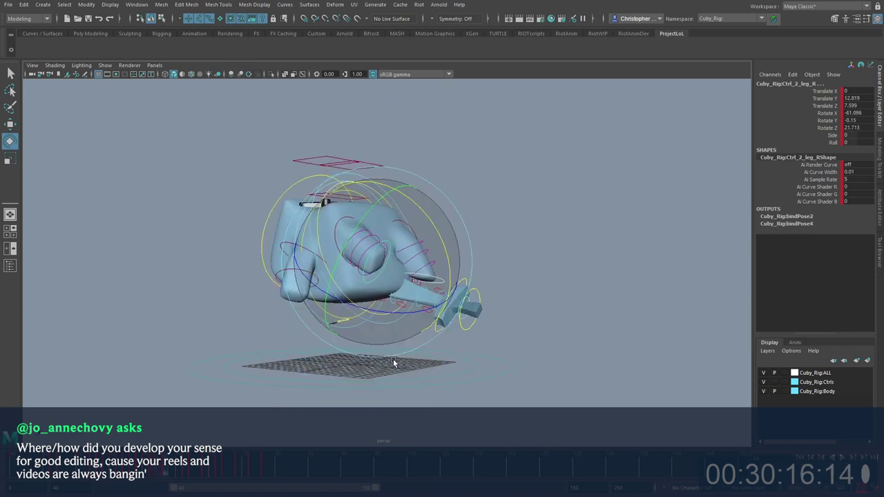
Step: Lower the right leg control to a Translate Y of about 8.6 on frame 63, rotate it downward, and select its bendy control
key("w")
key("comma")
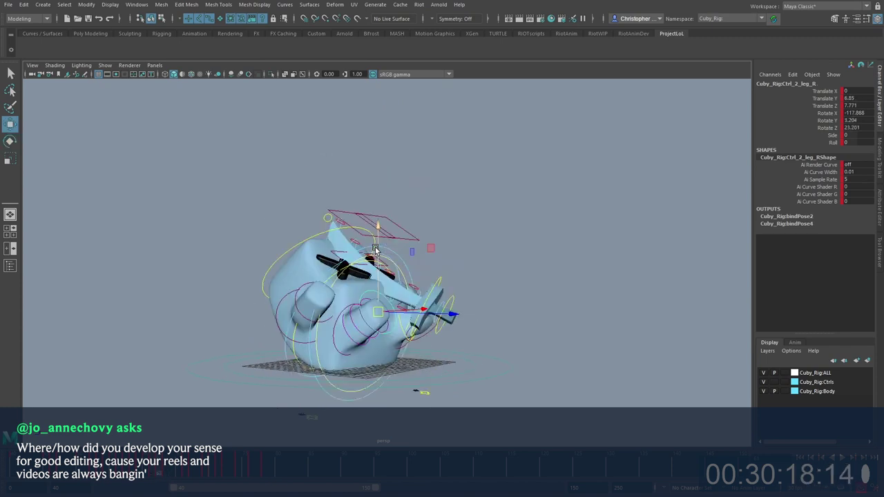
key("period")
key("e")
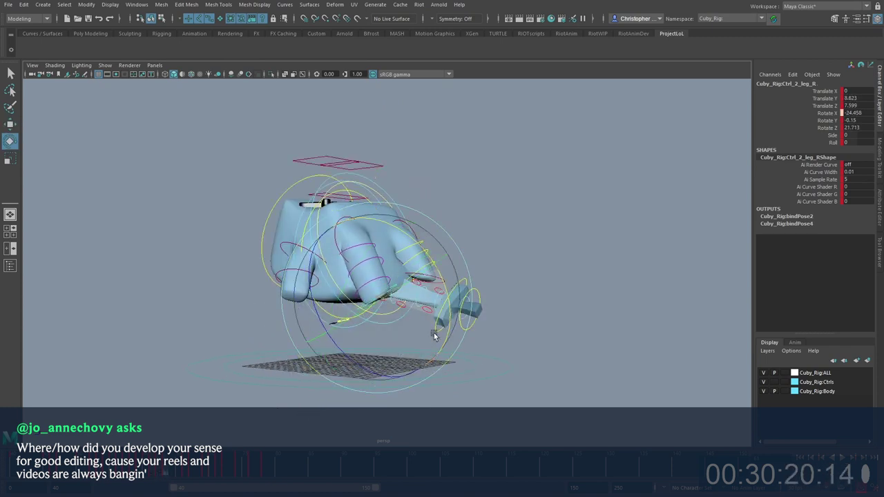
key("w")
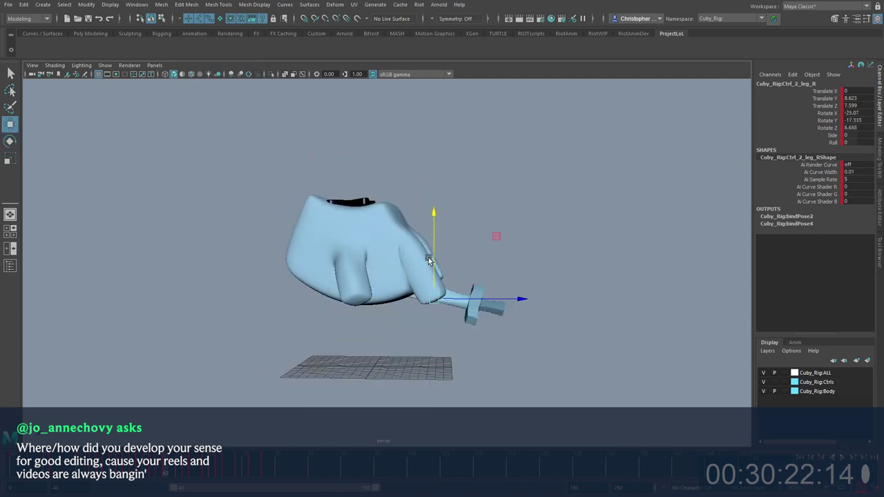
left_click(428, 250)
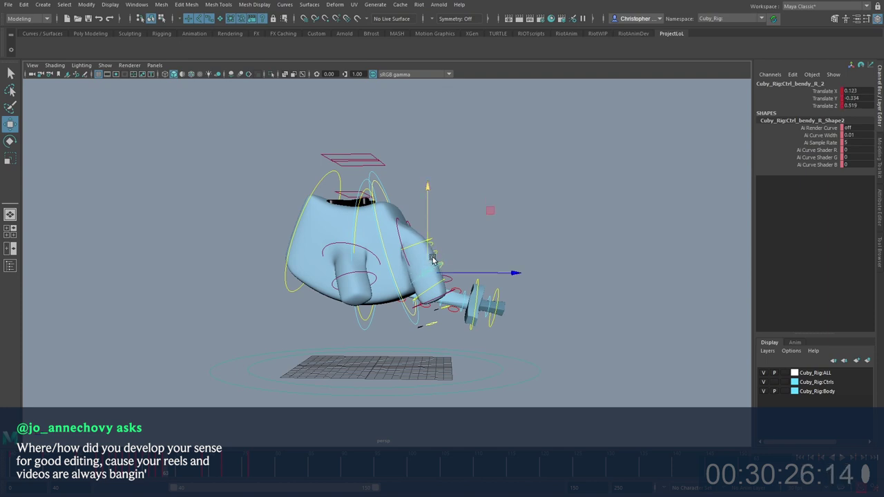
left_click_drag(433, 259, 419, 263, "alt")
Step: Rotate the left leg control on frame 63 and play back the animation
left_click(436, 272)
key("e")
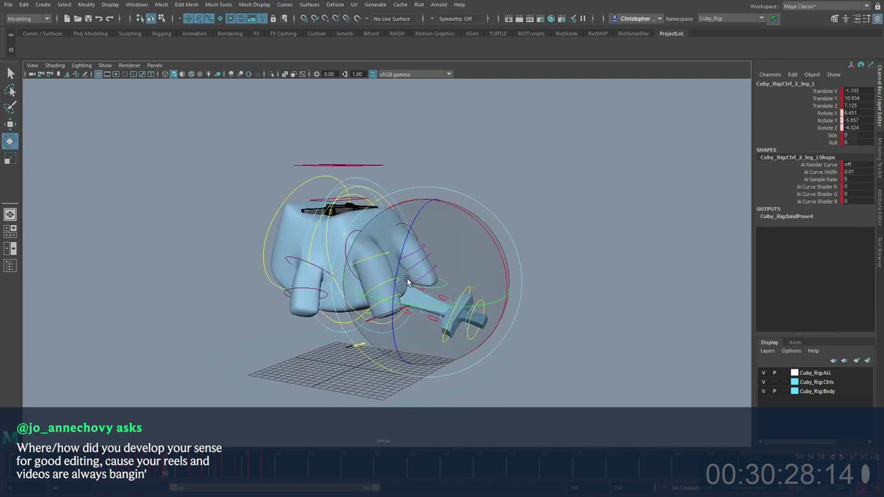
left_click_drag(174, 473, 109, 473)
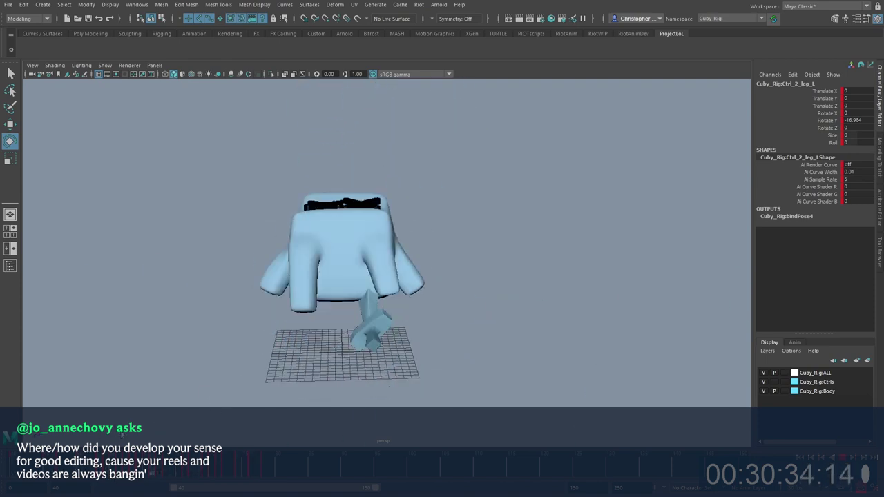
key("alt+v")
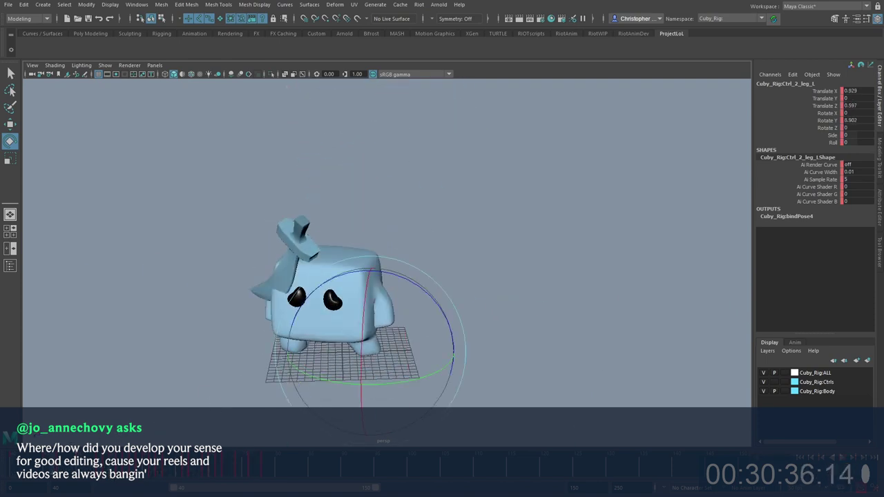
Step: Select the right arm control and play back the sword recoil from the front to judge the arm pose
key("alt+1")
left_click_drag(243, 336, 203, 347, "alt")
key("comma")
key("w")
left_click(268, 301)
key("alt+1")
left_click_drag(266, 402, 251, 393, "alt")
key("e")
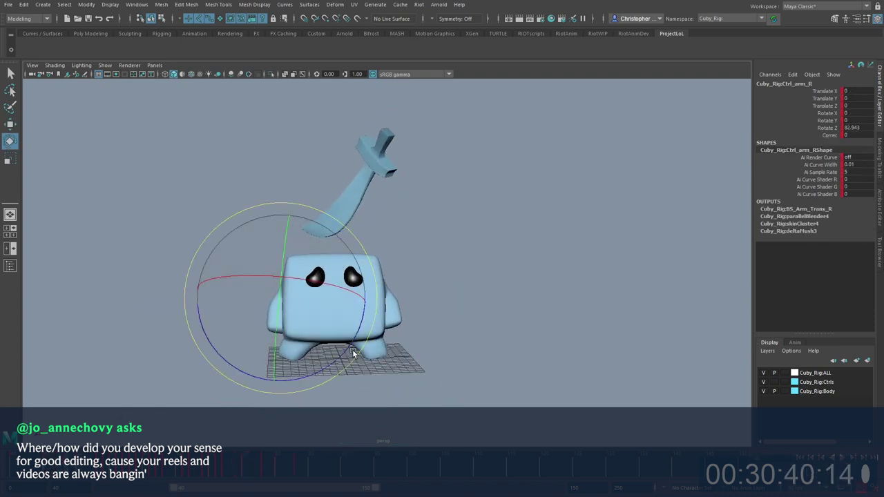
left_click_drag(309, 367, 329, 335)
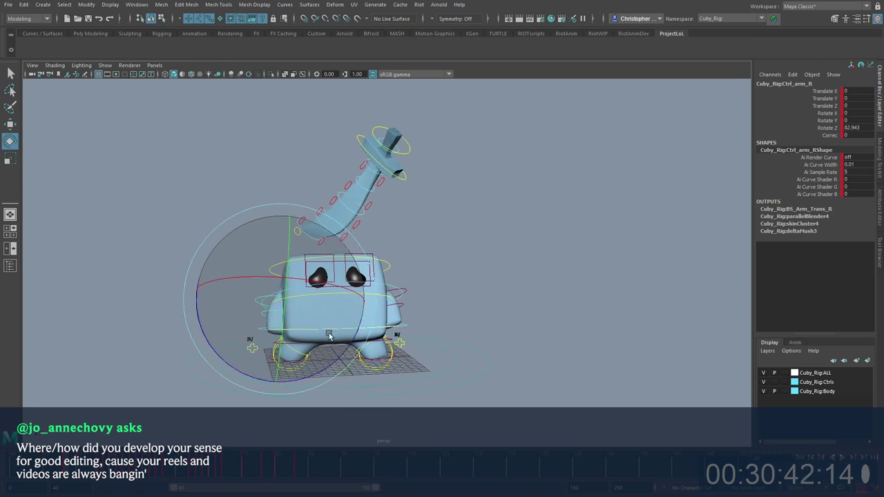
key("ctrl+z")
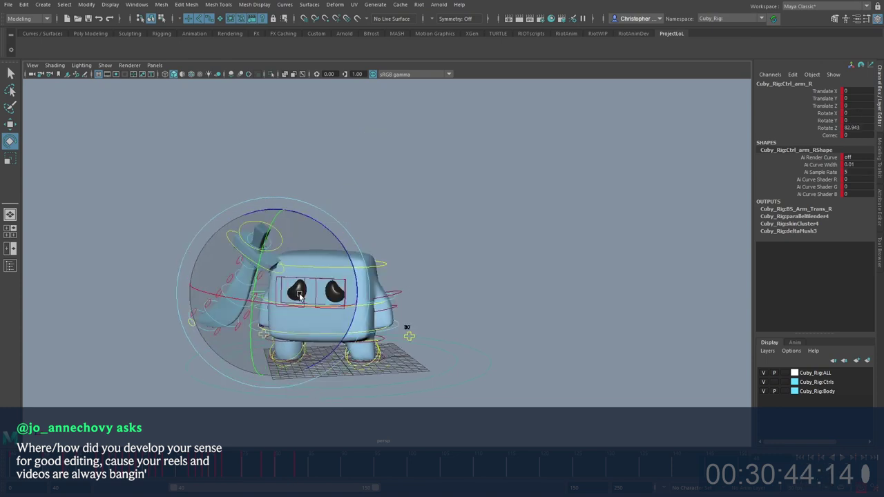
Step: Rotate the right arm control outward in the look-up pose to about X 3.9, Y -22.7 and Z 51.2
key("alt+1")
left_click_drag(342, 309, 347, 300, "alt")
key("alt+v")
key("alt+v")
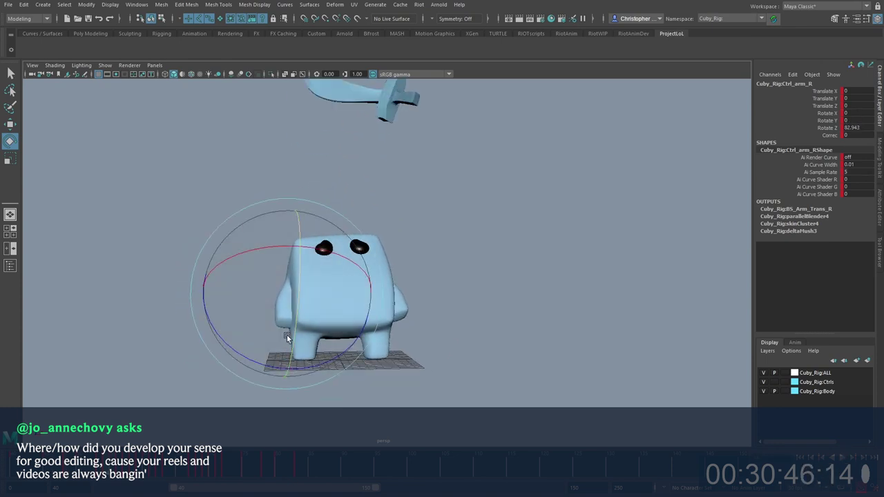
left_click_drag(318, 333, 322, 345, "alt")
left_click_drag(321, 344, 303, 355)
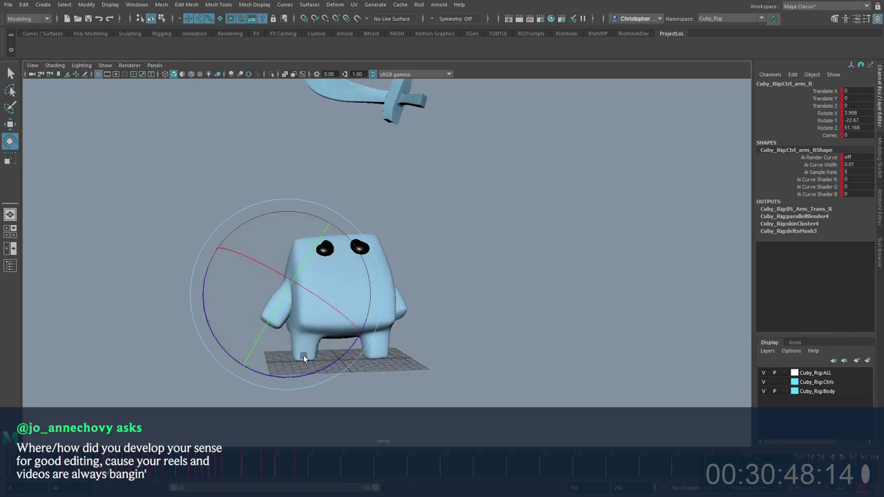
Step: Rotate the left arm control outward in the look-up pose to about X 4.7, Y -25.4 and Z 47.3
key("alt+1")
left_click_drag(345, 304, 417, 286, "alt")
key("w")
left_click_drag(407, 319, 423, 311, "alt")
key("e")
mouse_move(415, 311)
left_mouse_down()
mouse_move(416, 319)
mouse_move(427, 298)
left_mouse_up()
key("alt+1")
left_click_drag(408, 318, 397, 330)
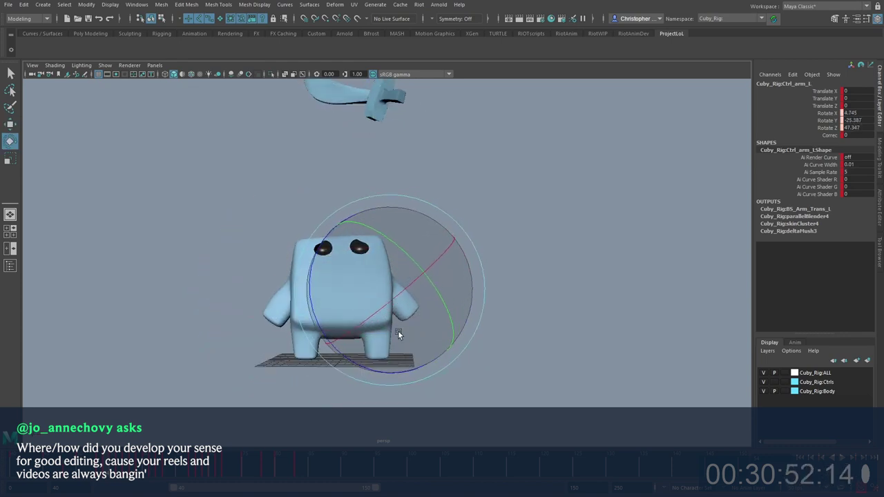
Step: Select both arm controls and step through the neighbouring keys to compare the arm poses
key("alt+1")
key("w")
key("alt+1")
key("comma")
key("comma")
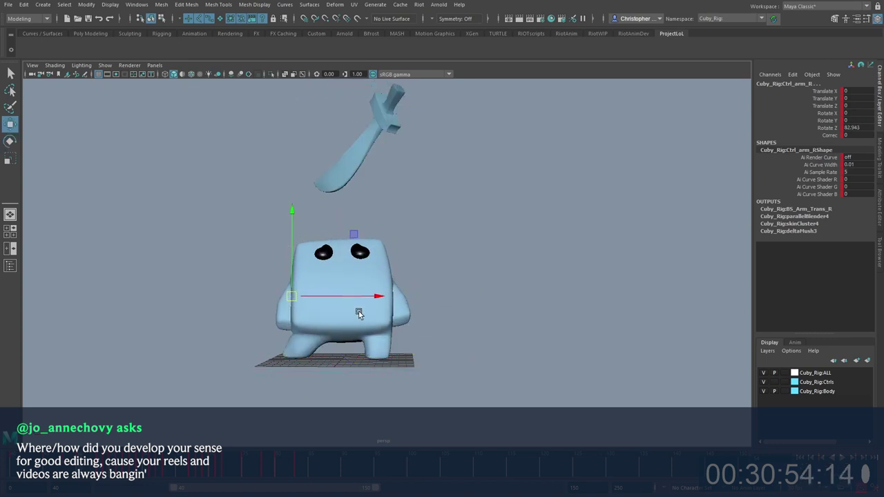
key("period")
key("comma")
key("comma")
key("period")
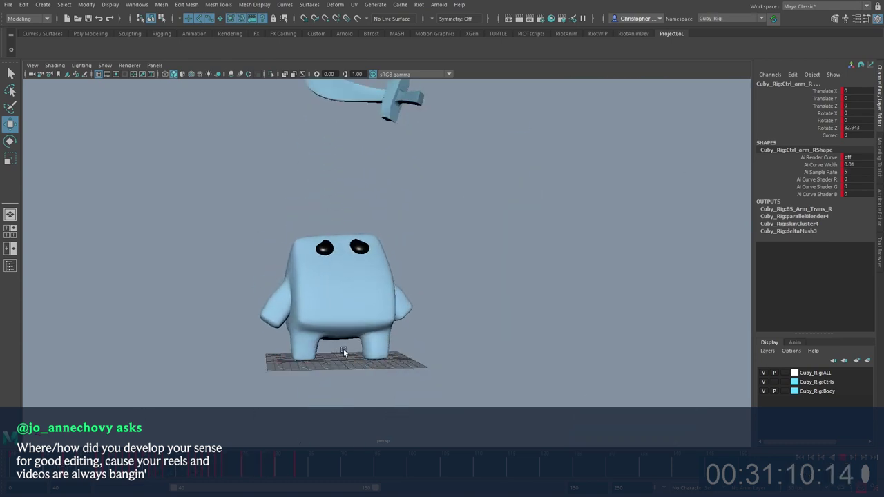
Step: Select the main sword control, set the end of the playback range to frame 80, and play back the animation
key("alt+v")
scroll(429, 189, "down", 3)
left_click(402, 166)
key("alt+v")
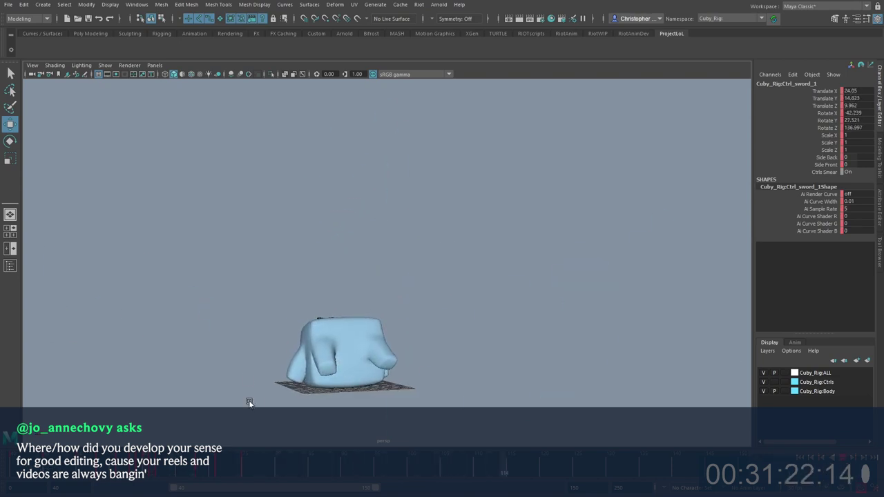
type("80")
key("Return")
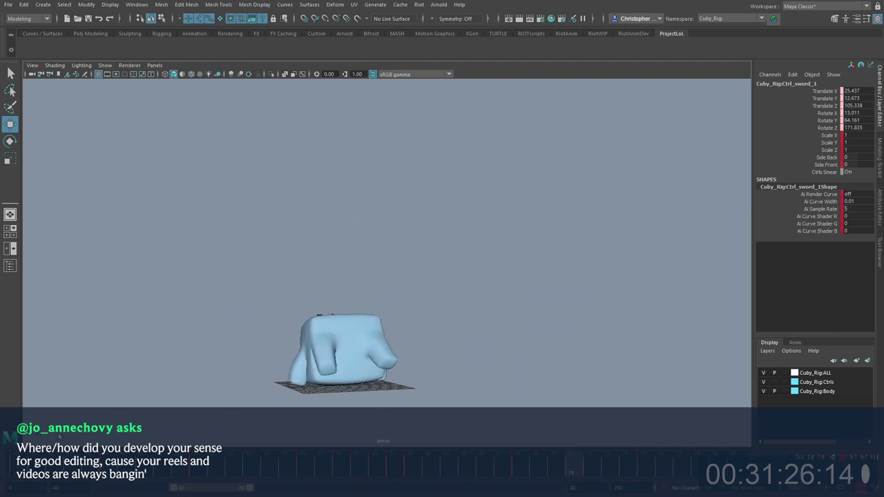
key("alt+v")
key("alt+v")
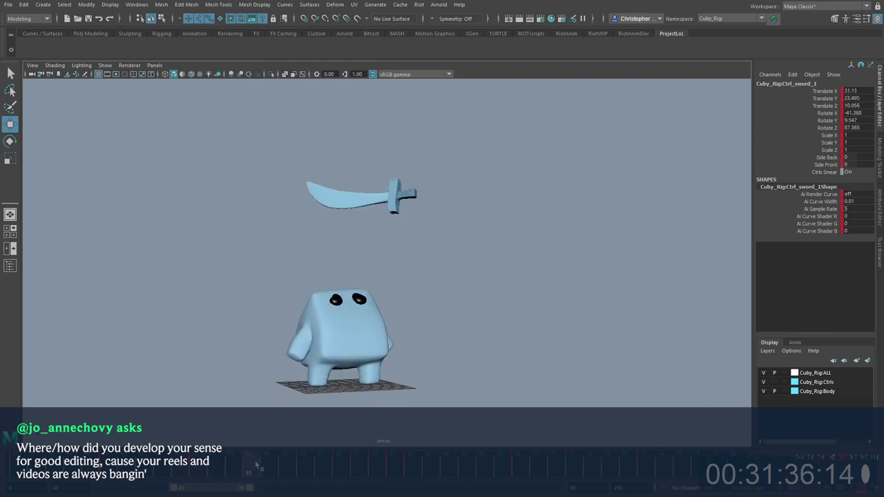
Step: Select the left and right eye controls on frame 53 and set their Blink to 10
key("Escape")
left_click(371, 294)
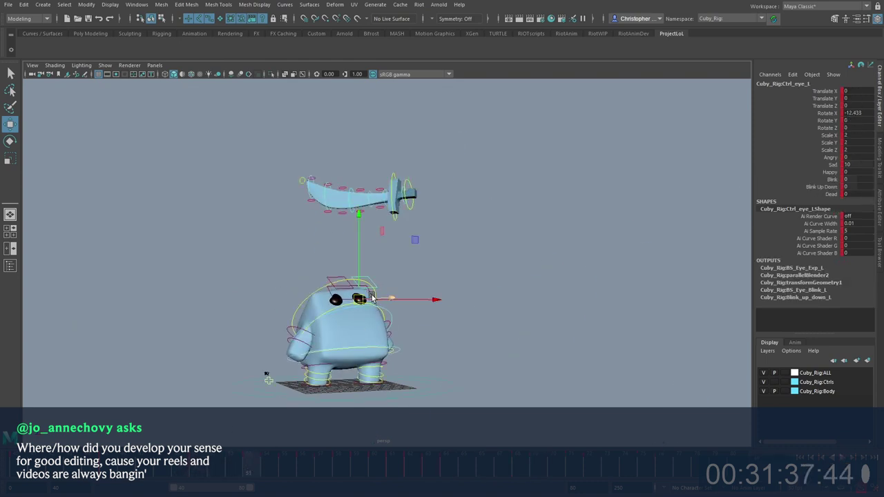
left_click(334, 299)
left_click(334, 298)
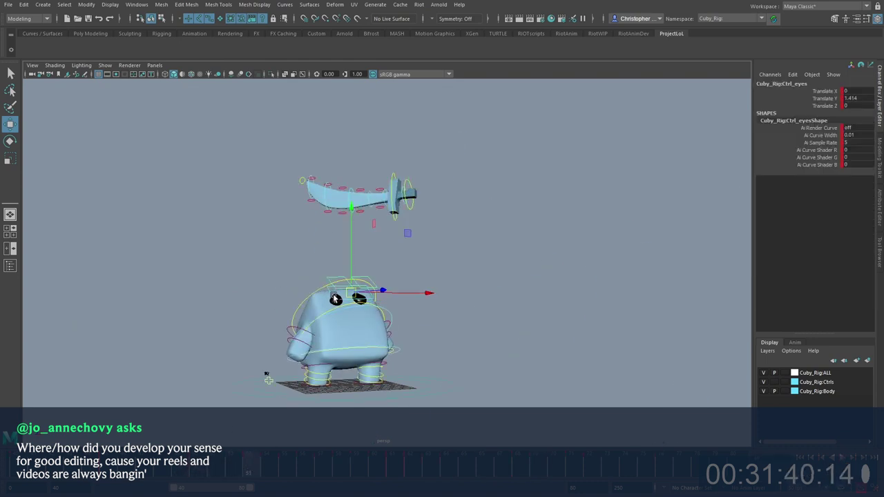
left_click(470, 276)
left_click(356, 287)
left_click(372, 279)
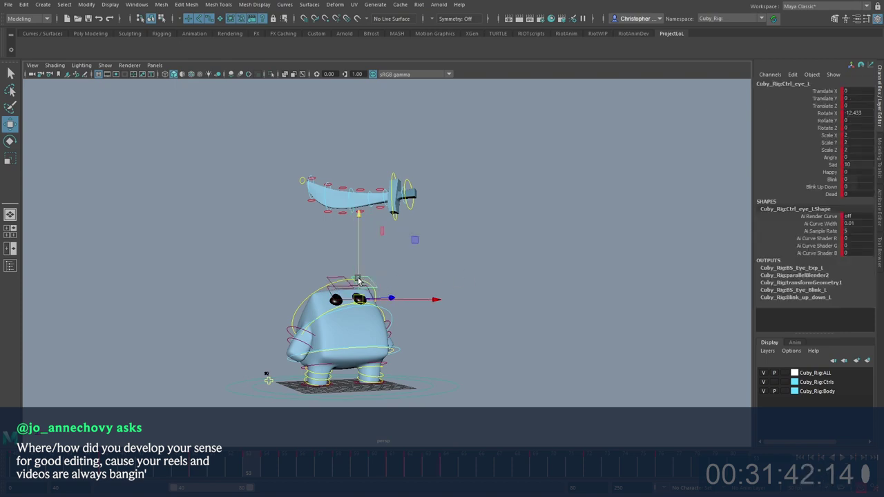
left_click(339, 278, "shift")
key("alt+1")
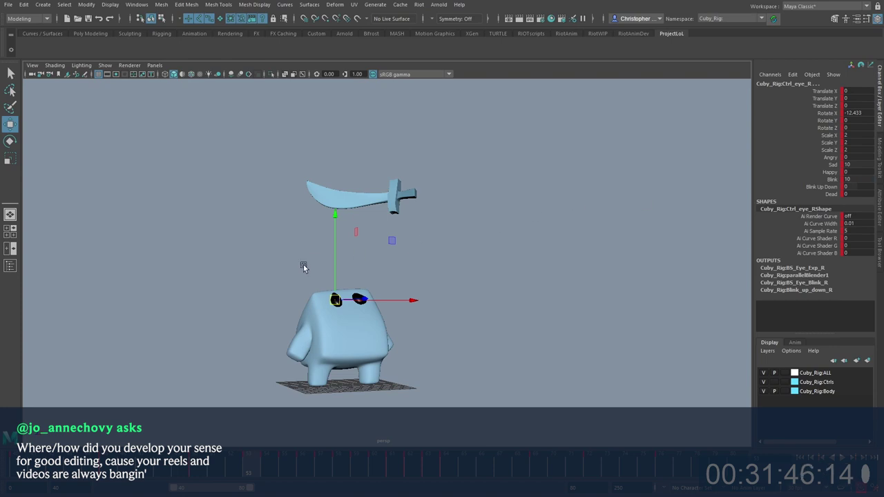
left_click_drag(304, 268, 320, 297, "alt")
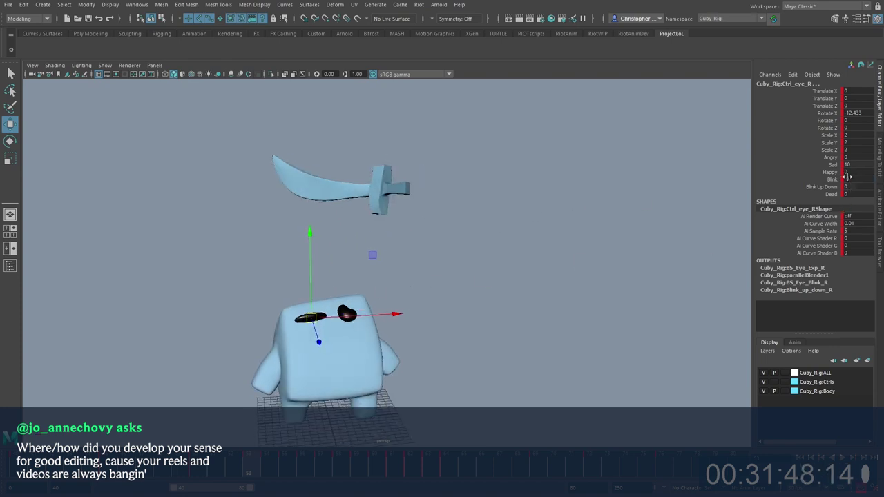
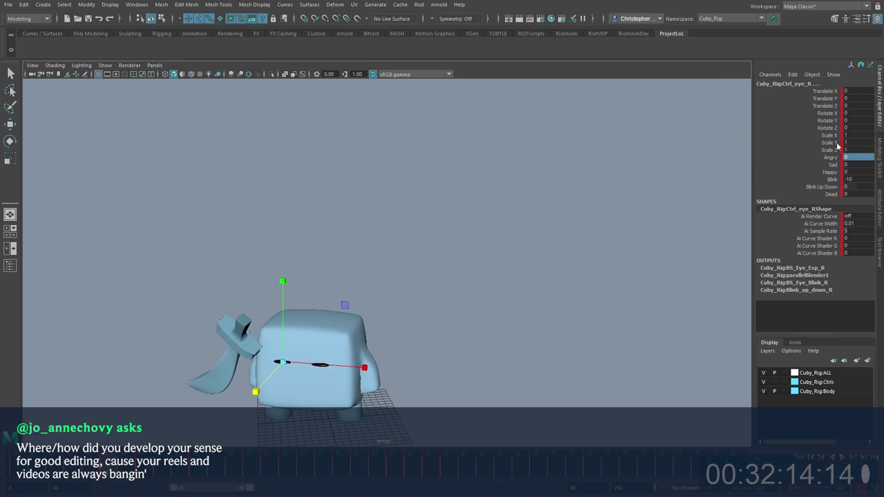
Step: Pick the Scale X, Y and Z channels of both eyes and check the eye keys around frames 51 to 55
left_click_drag(824, 154, 823, 138)
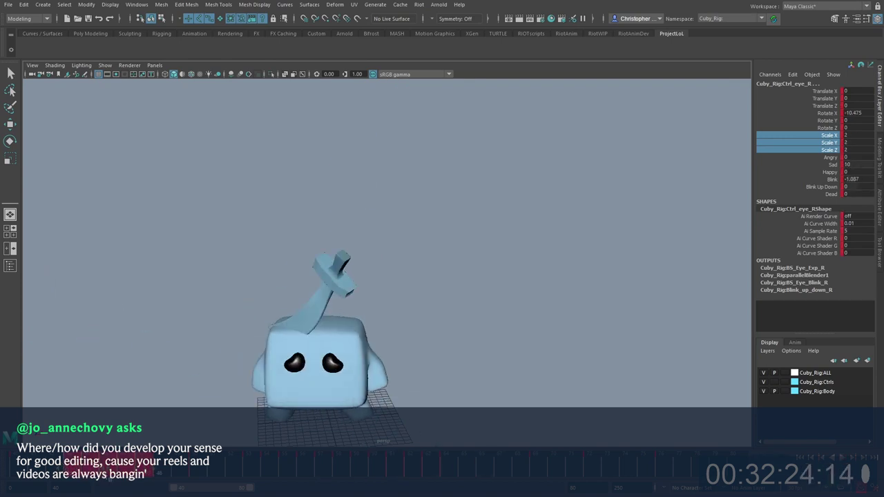
left_click(842, 204)
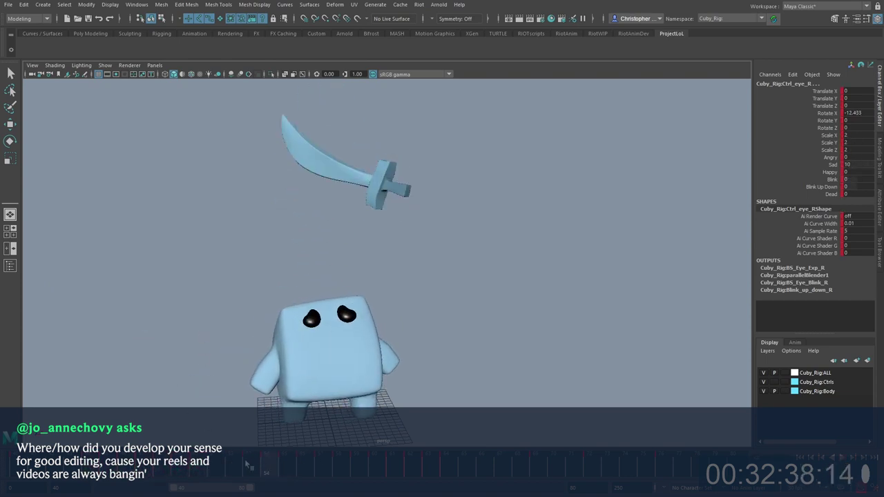
left_click_drag(247, 465, 281, 466, "shift")
left_click(304, 345)
left_click(223, 468)
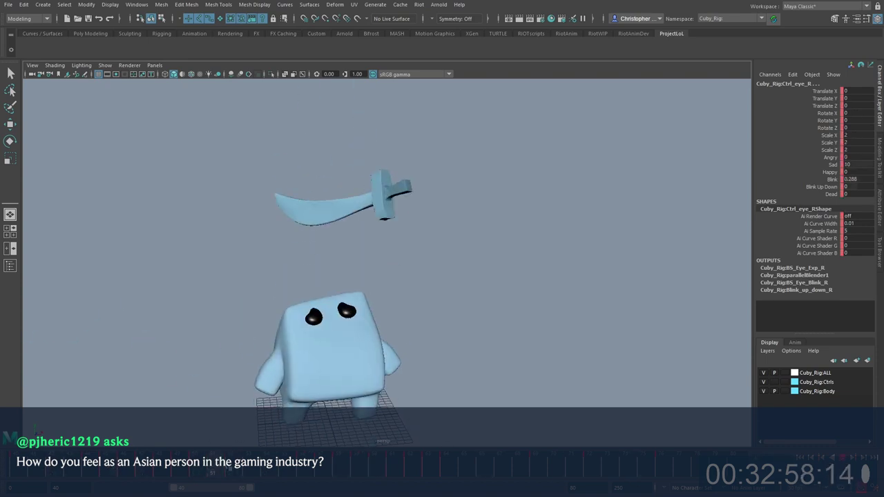
Step: Select all the rig controls on frame 58 and play back the falling sword
left_click_drag(328, 359, 355, 338, "alt")
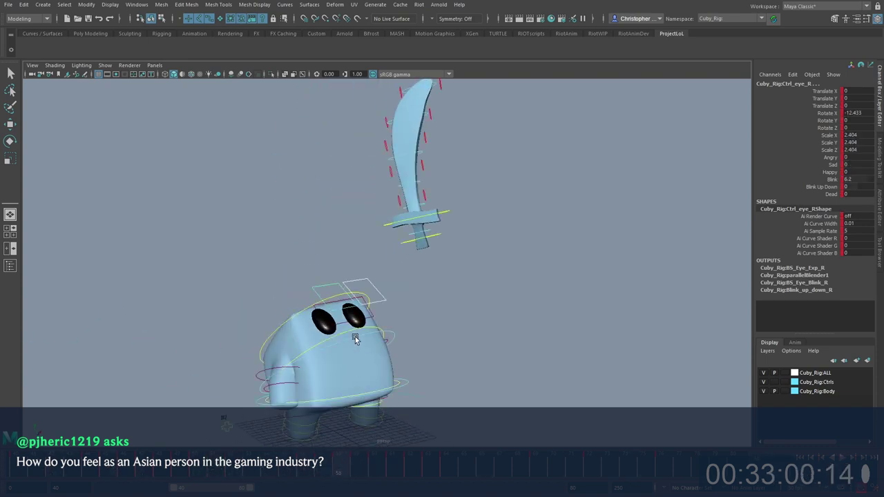
left_click_drag(354, 378, 399, 420)
key("w")
middle_click_drag(398, 420, 396, 393, "alt")
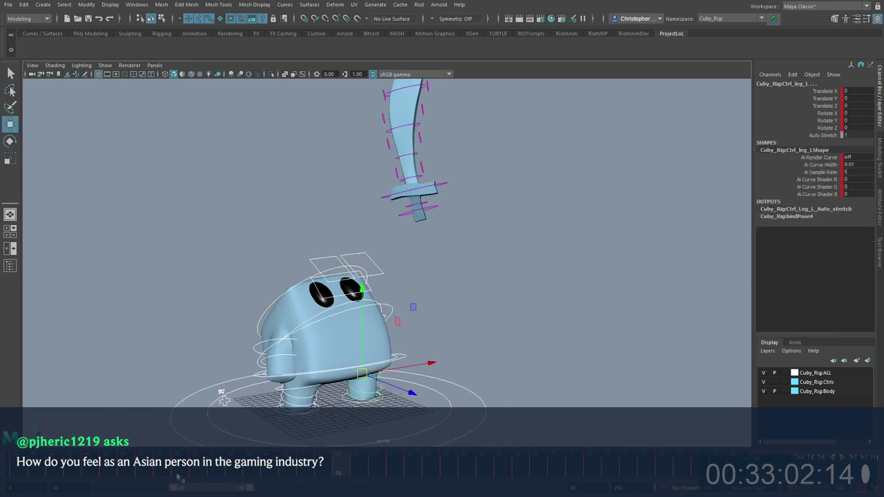
left_click_drag(268, 467, 321, 466)
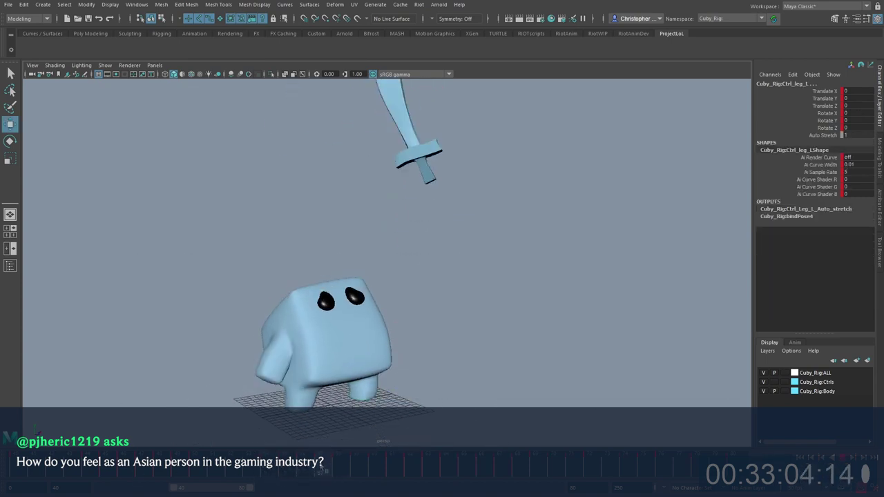
key("alt+v")
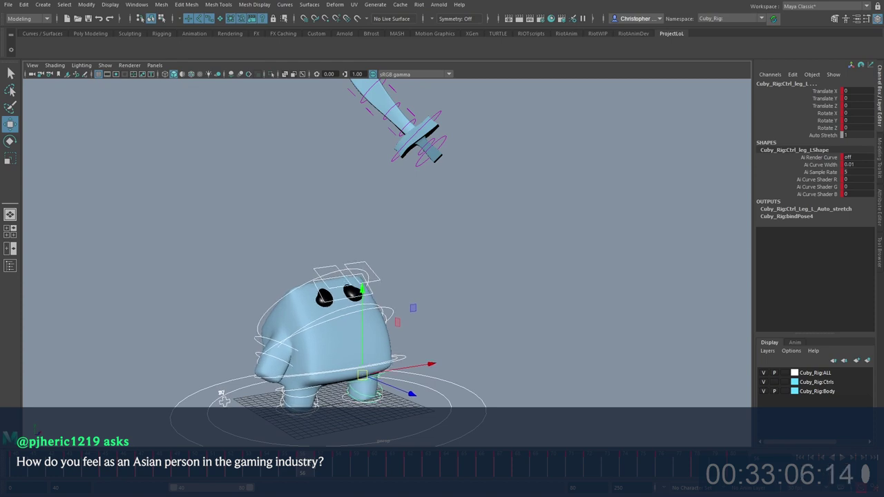
key("alt+v")
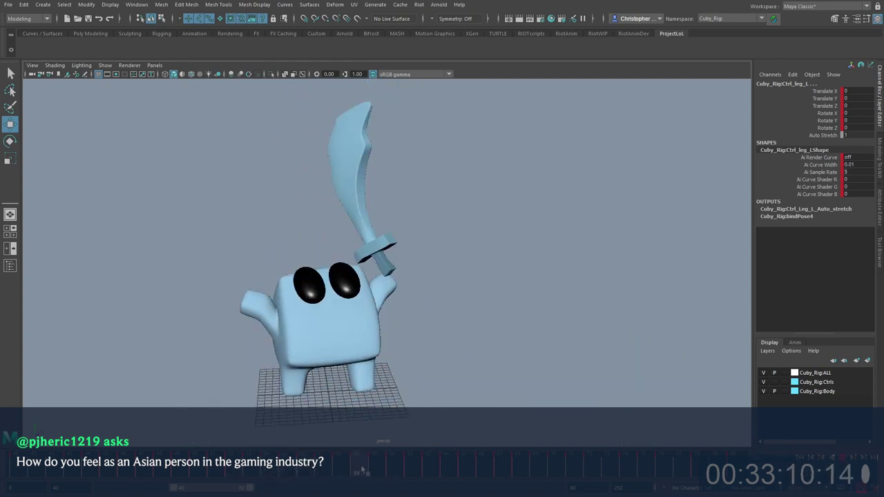
Step: Step back and forth through the keys around frame 58 and play back the moment the sword comes down
key("alt+v")
key("comma")
key("period")
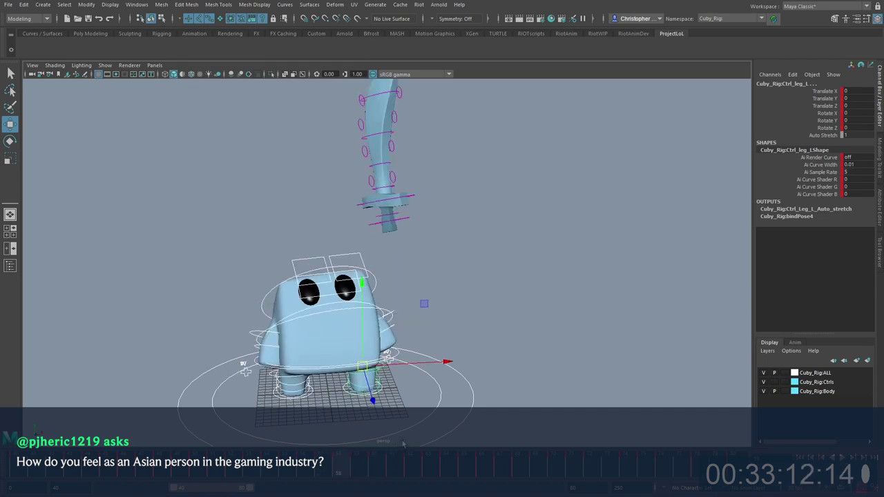
key("comma")
key("comma")
key("period")
key("period")
key("period")
key("comma")
key("comma")
key("alt+v")
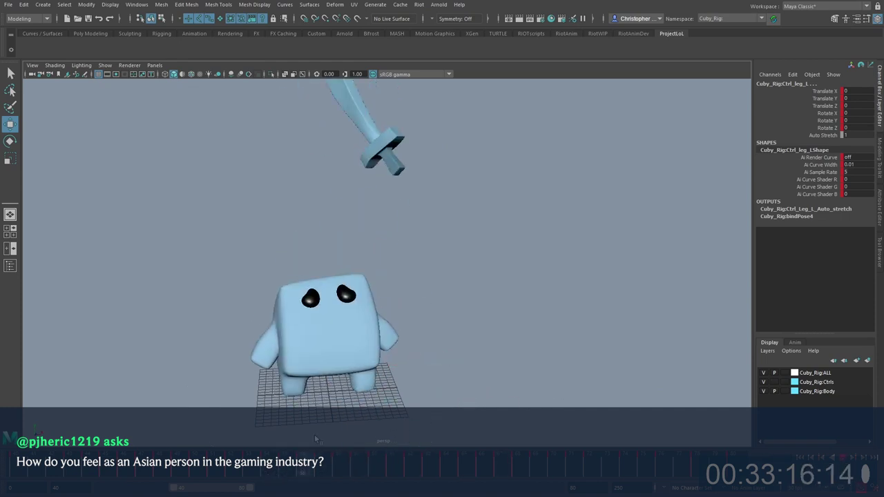
key("alt+v")
left_click_drag(333, 456, 373, 461)
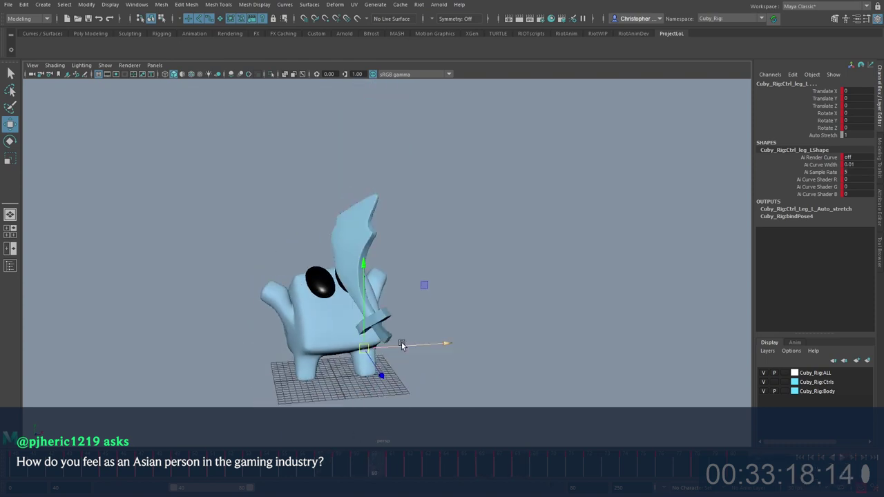
key("alt+v")
Step: Shift the keys of all rig controls from frame 60 onward one frame later, and check the new timing
left_click(399, 325)
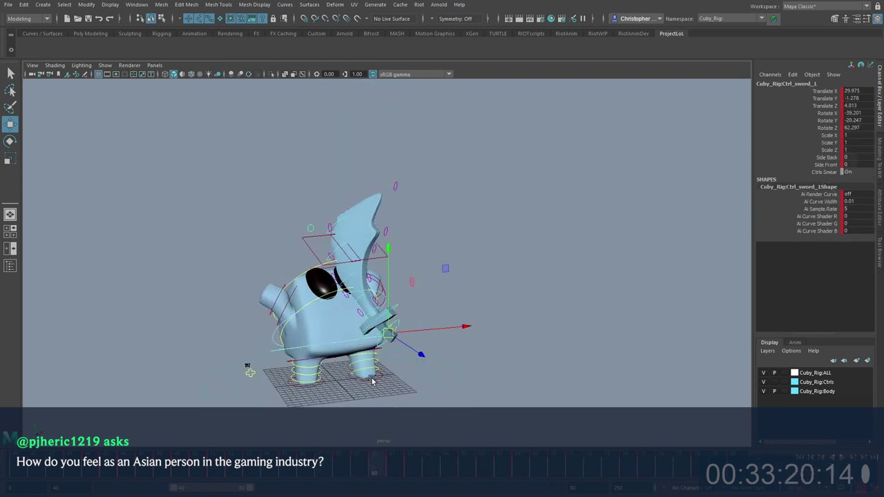
left_click(250, 373)
key("alt+v")
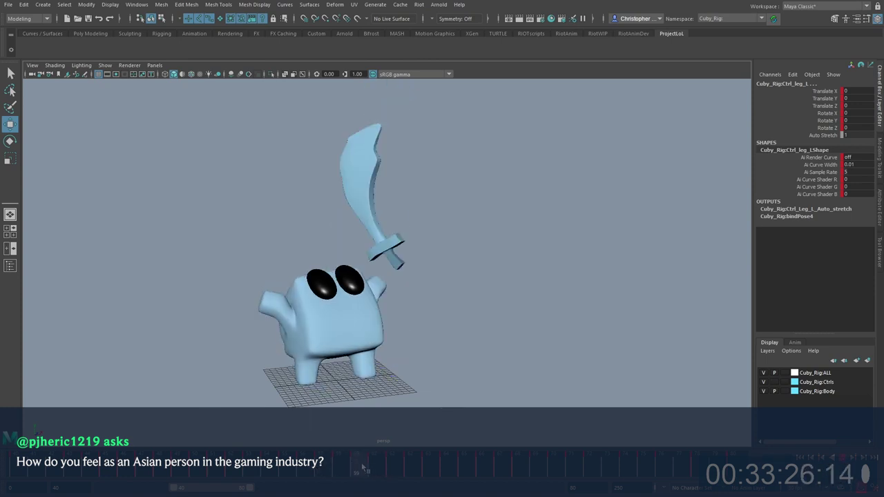
left_click_drag(373, 469, 696, 471, "shift")
key("alt+v")
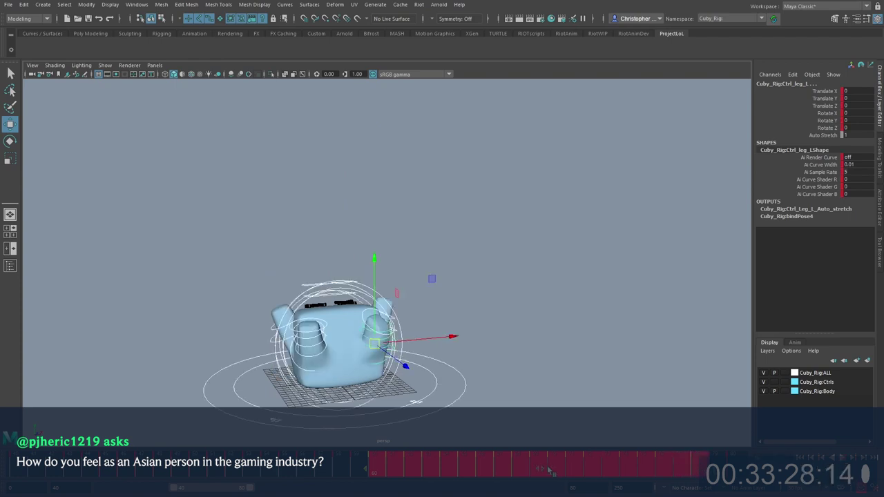
left_click_drag(549, 471, 566, 470)
left_click(297, 463)
key("alt+v")
left_click(351, 471)
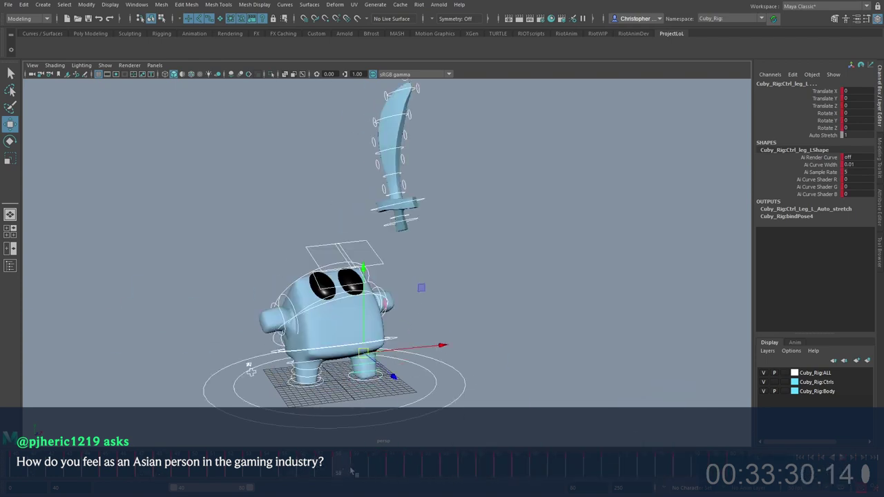
left_click_drag(353, 471, 388, 471)
Step: Select all the rig controls and check the sword's motion back around frame 56, frame by frame and in playback
left_click(406, 326)
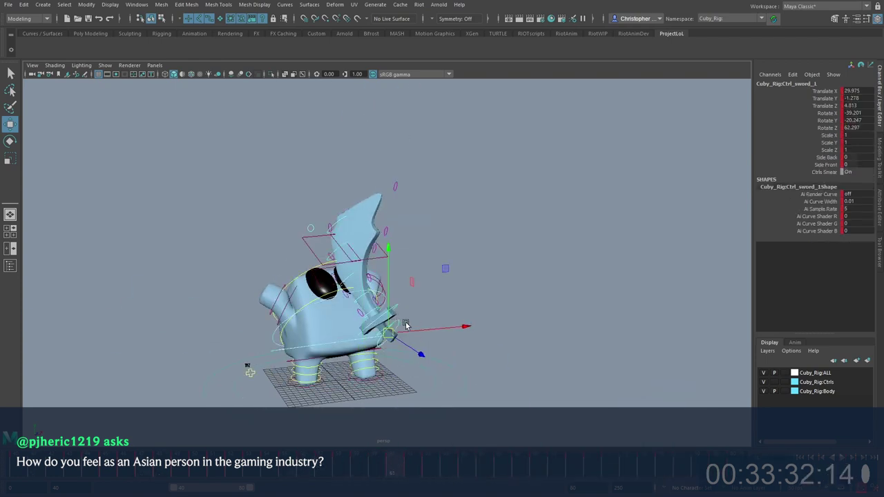
key("alt+comma")
key("alt+comma")
key("alt+comma")
key("alt+comma")
left_click_drag(528, 228, 296, 81)
key("alt+comma")
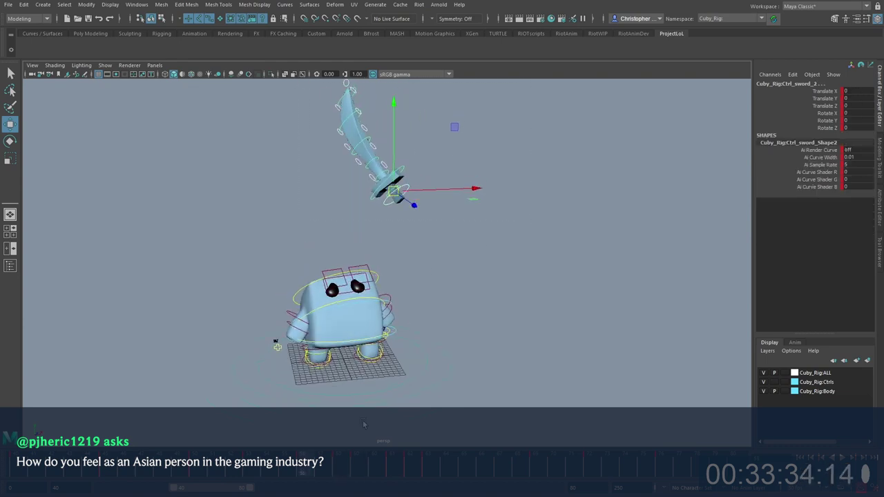
key("alt+v")
left_click(332, 467)
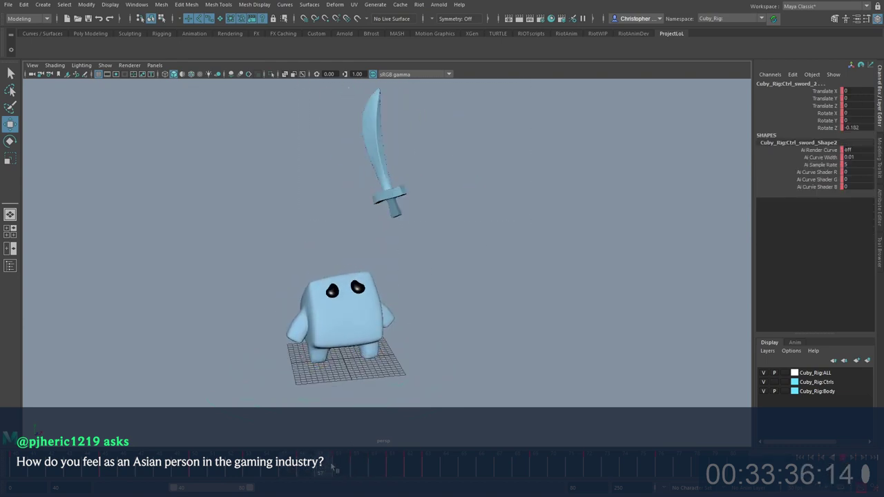
left_click_drag(332, 467, 312, 468)
Step: Isolate the main sword control's Translate Y curve in the Graph Editor and raise the frame 56 key to 30.043
key("space")
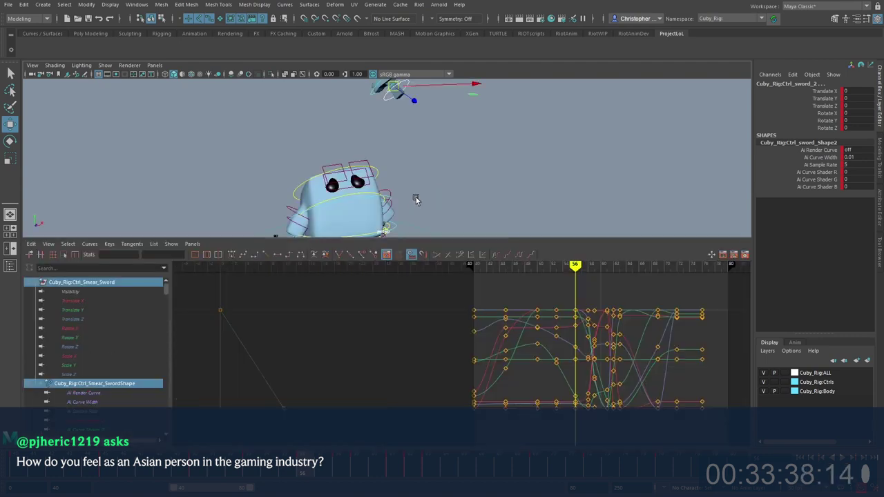
left_click(391, 118)
left_click(387, 98)
left_click(92, 303)
key("f")
middle_click_drag(410, 327, 425, 352, "alt")
left_click_drag(460, 292, 425, 361)
middle_click_drag(465, 331, 466, 302, "shift")
Step: Raise the sword's Translate Y key at frame 53 to 27.361 and play back the motion
right_click_drag(439, 185, 414, 183, "alt")
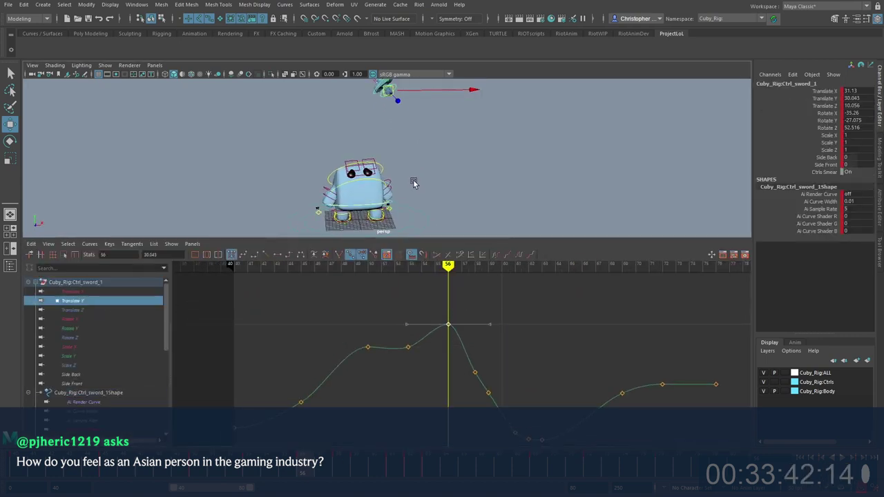
middle_click_drag(414, 182, 426, 222, "alt")
left_click_drag(423, 327, 402, 374)
key("period")
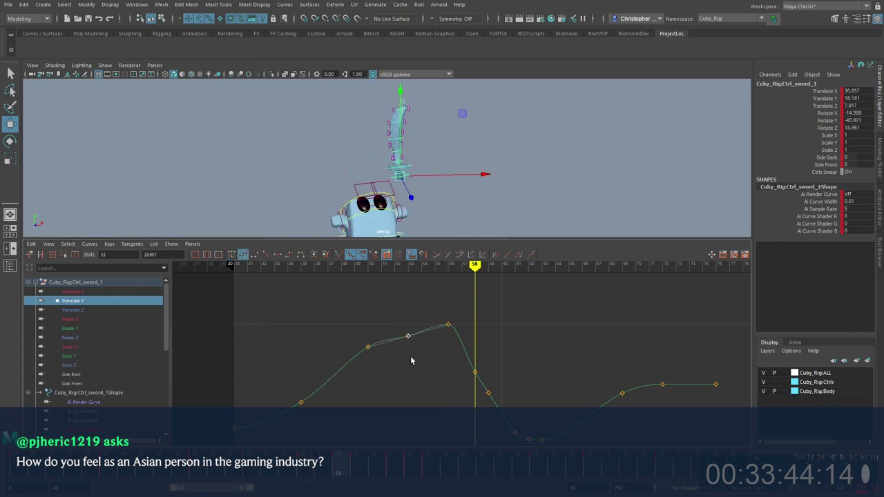
key("alt+v")
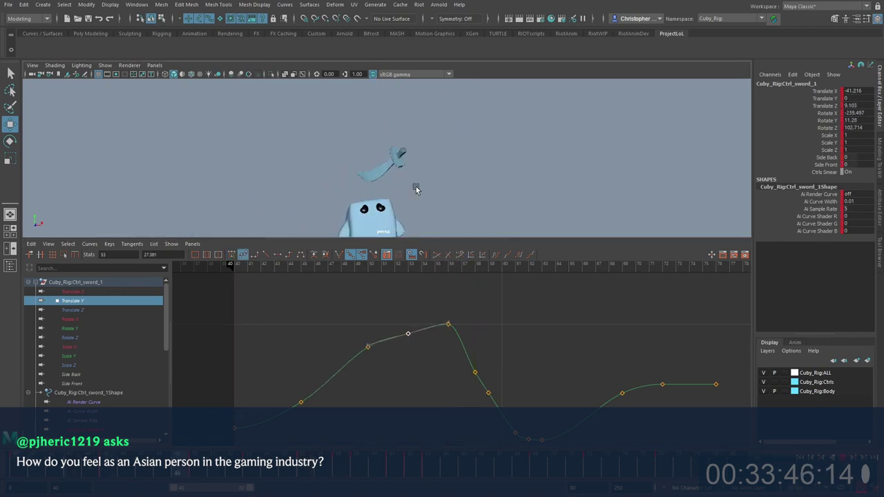
middle_click_drag(420, 196, 442, 136, "alt")
right_click_drag(442, 135, 415, 177, "alt")
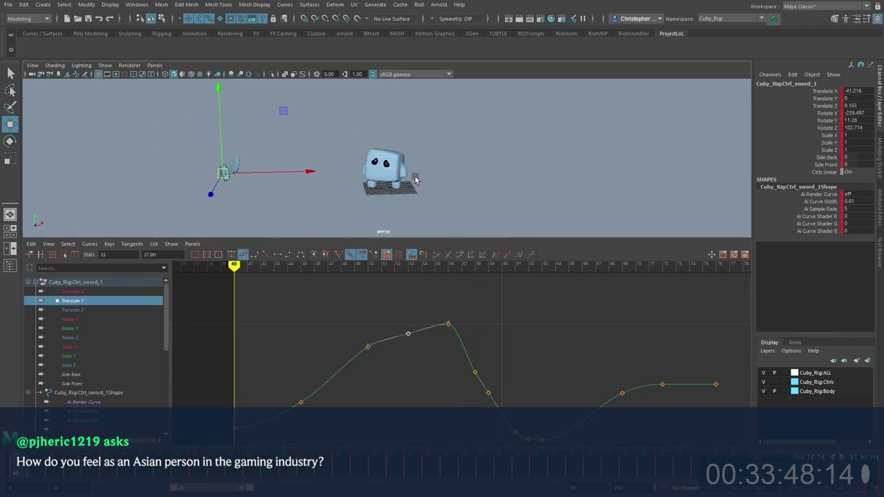
key("alt+v")
Step: Adjust the rotation of the main sword control on frames 40, 45 and 50, comparing it with the neighbouring keys
key("e")
mouse_move(276, 162)
left_mouse_down()
mouse_move(310, 184)
mouse_move(259, 161)
left_mouse_up()
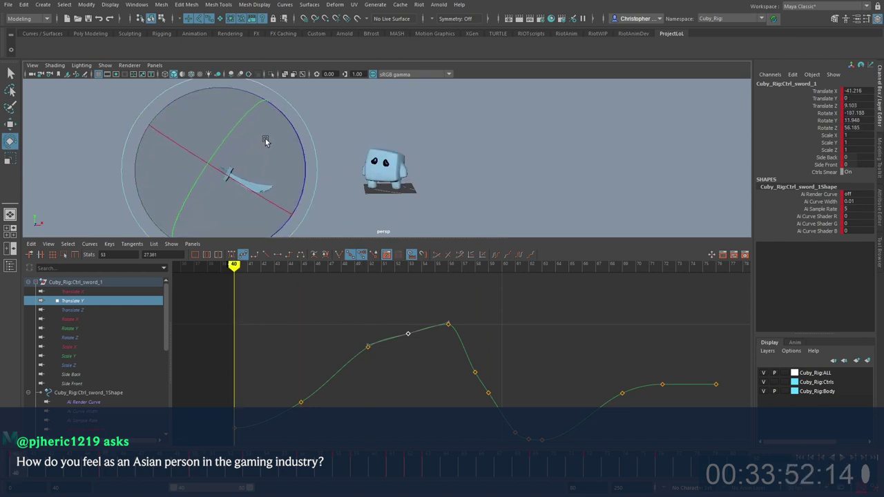
key("period")
left_click_drag(372, 180, 348, 146)
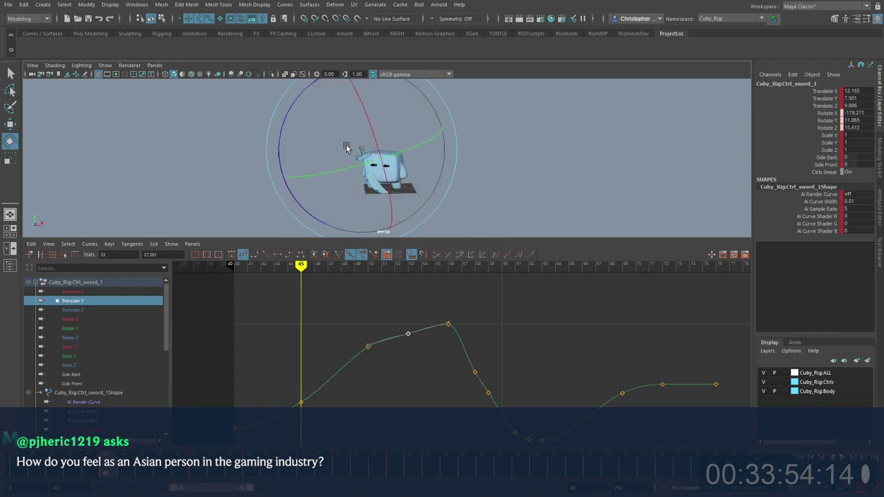
key("comma")
key("period")
key("period")
left_click_drag(420, 137, 443, 86)
left_click_drag(438, 116, 463, 139)
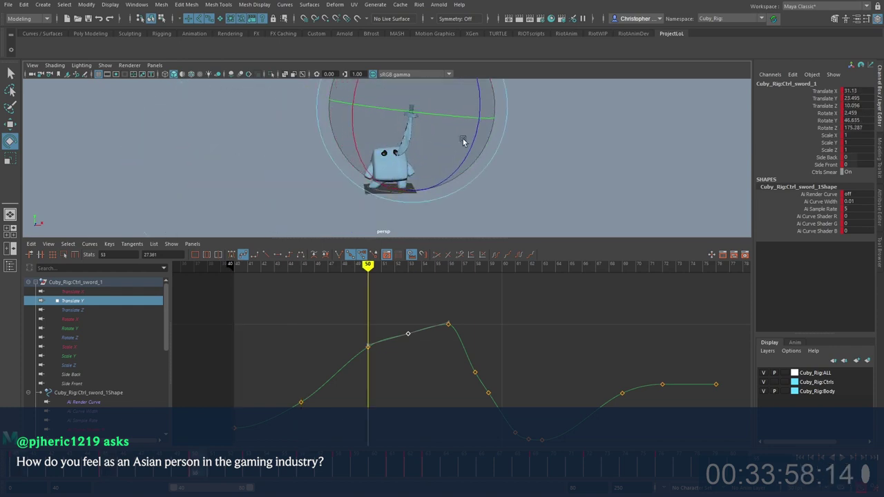
key("comma")
key("period")
key("period")
Step: Move the sword on frame 53 to Translate X 36.987, raise its Translate Y key to 28.164, and play it back
key("w")
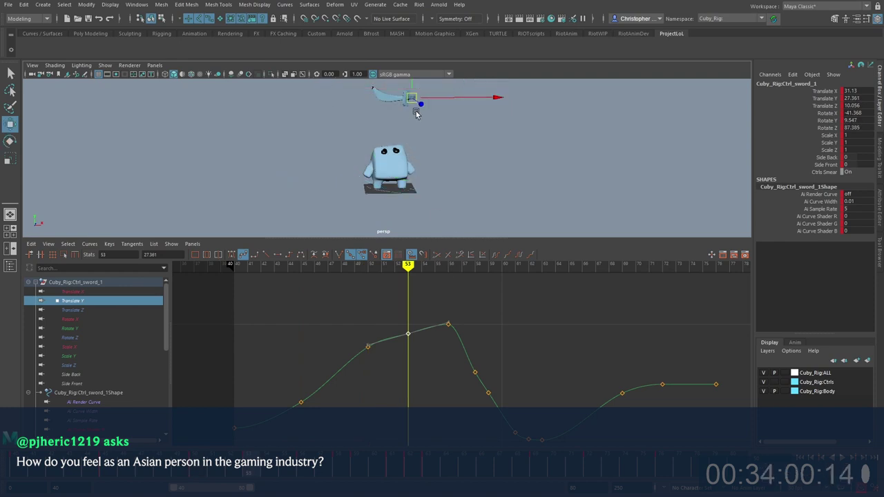
left_click_drag(438, 97, 446, 100)
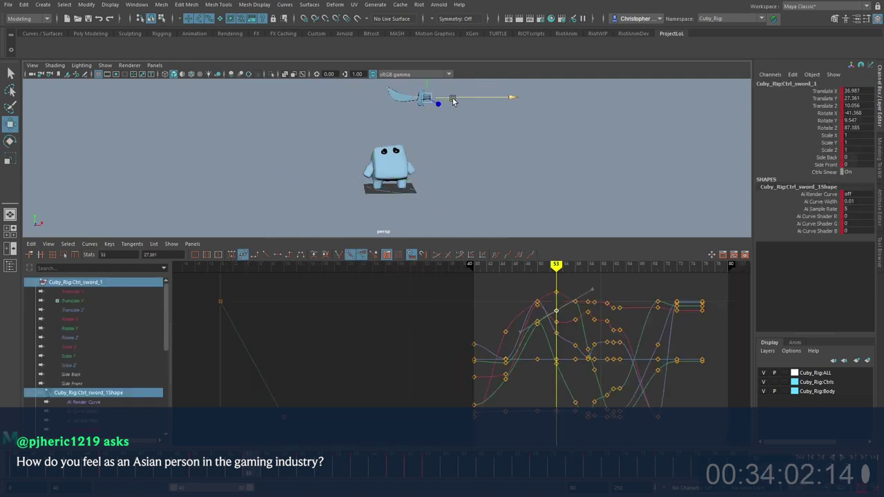
left_click(110, 302)
middle_click_drag(533, 333, 449, 357, "alt")
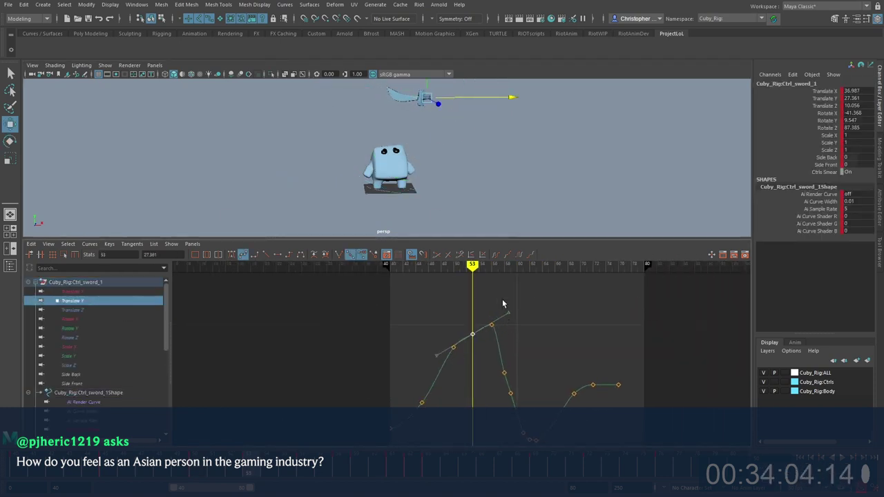
key("alt+v")
key("alt+v")
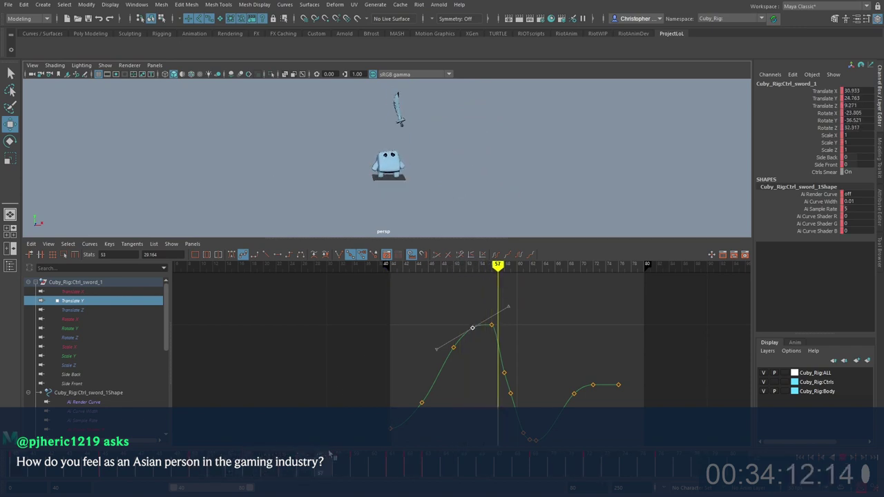
key("alt+v")
Step: Raise the sword's Translate Y keys to 38.202 at frame 58 and 25.326 at frame 59, and play back the fall
left_click_drag(534, 362, 494, 384)
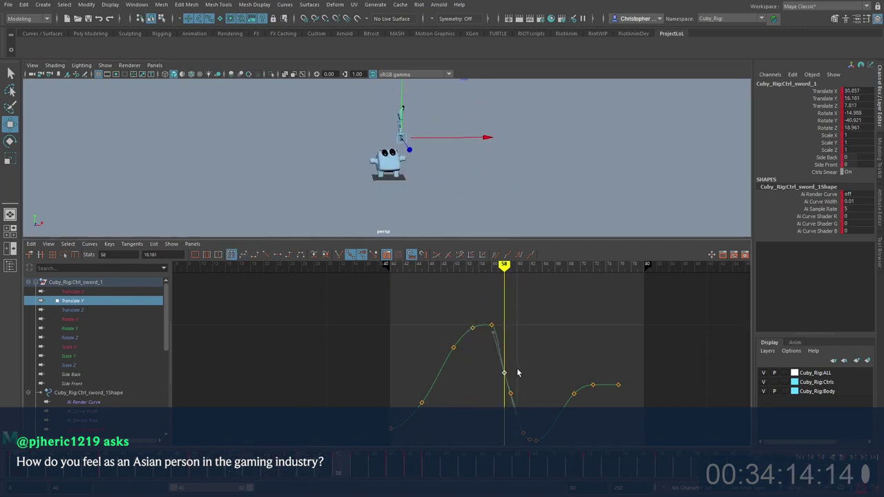
middle_click_drag(523, 302, 523, 285, "shift")
left_click_drag(529, 365, 500, 409)
key("period")
middle_click_drag(513, 391, 520, 390, "shift")
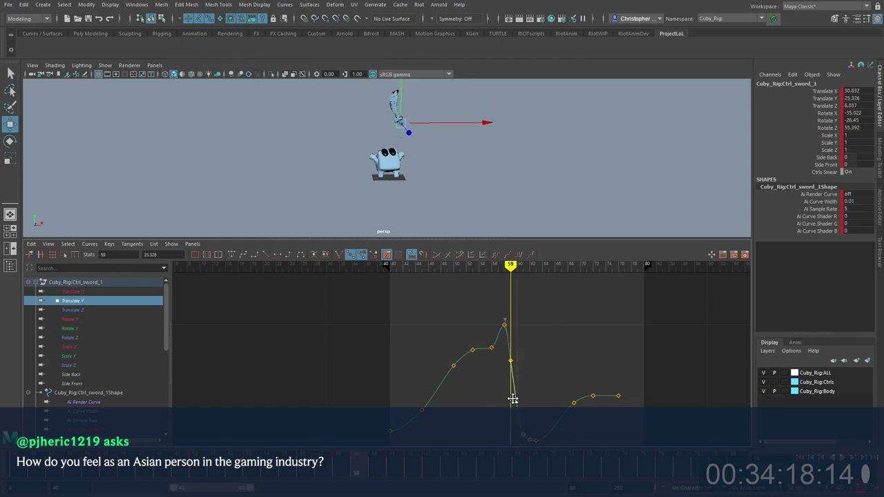
middle_click_drag(513, 399, 511, 398)
key("alt+v")
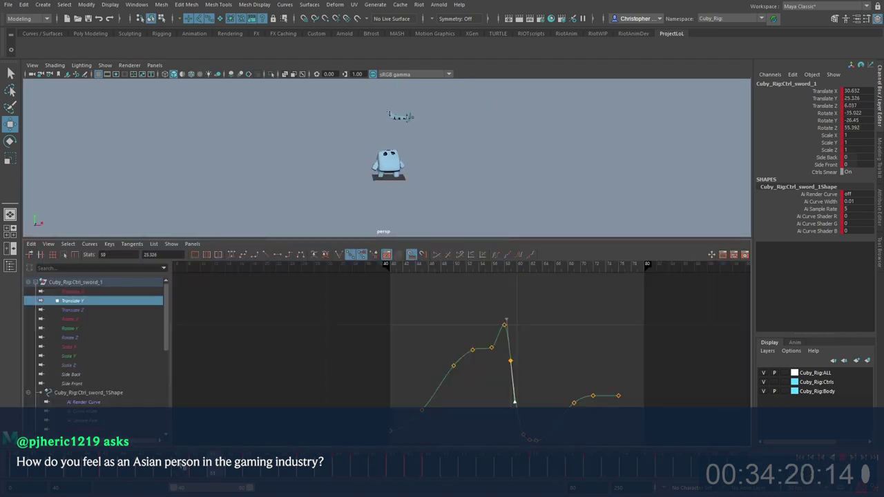
key("alt+v")
key("space")
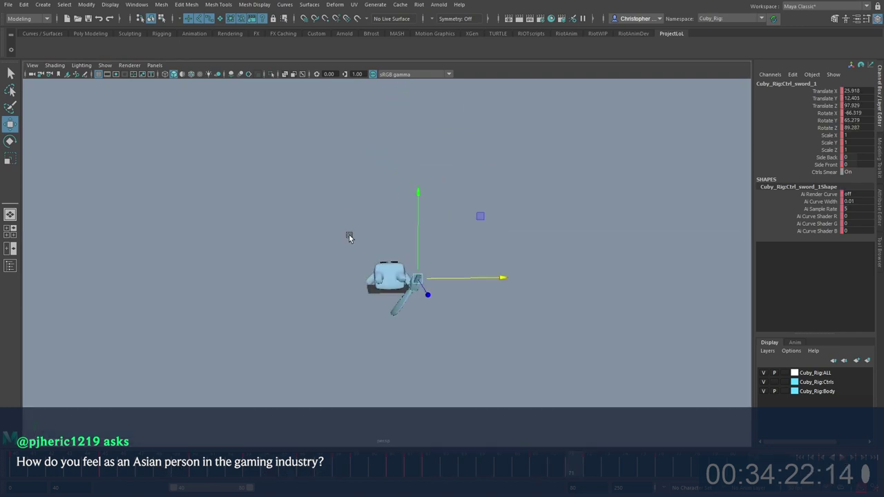
key("alt+v")
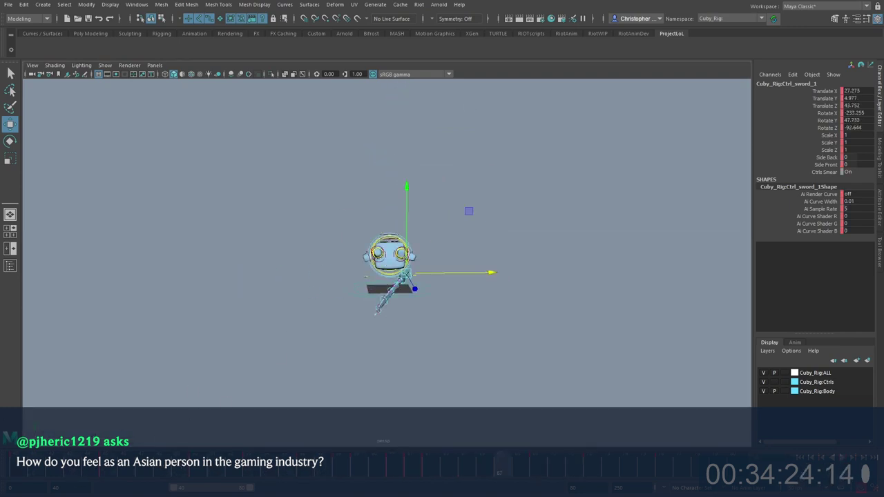
key("alt+v")
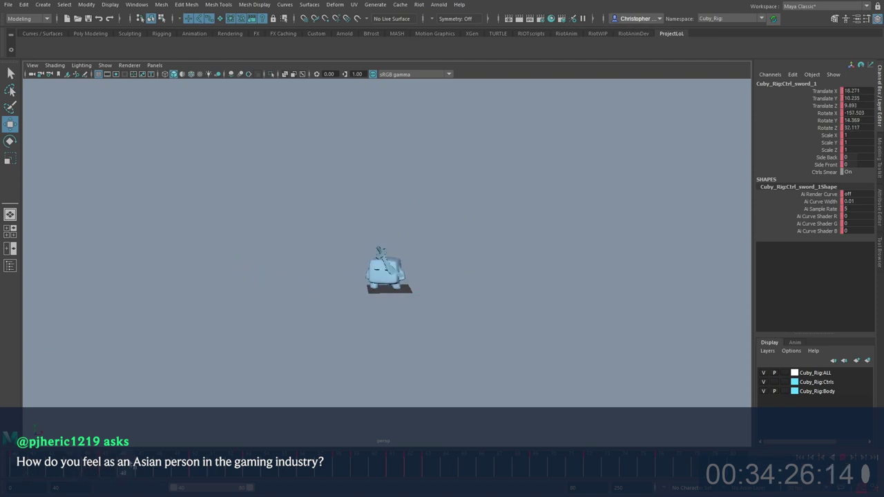
key("alt+v")
Step: Select all the rig controls and examine the sword's early motion around frames 43 to 45
left_click_drag(339, 227, 255, 312)
left_click_drag(57, 471, 108, 473)
key("alt+v")
key("alt+v")
left_click(55, 472, "shift")
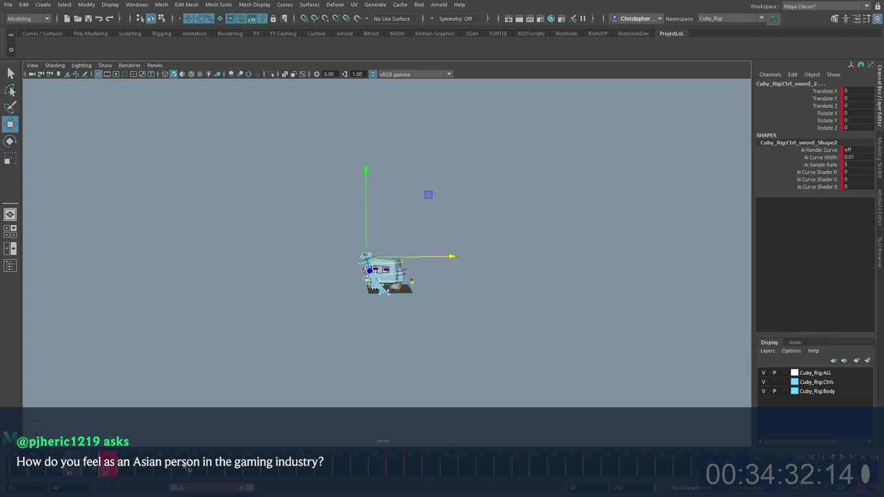
key("alt+v")
left_click(105, 476)
key("comma")
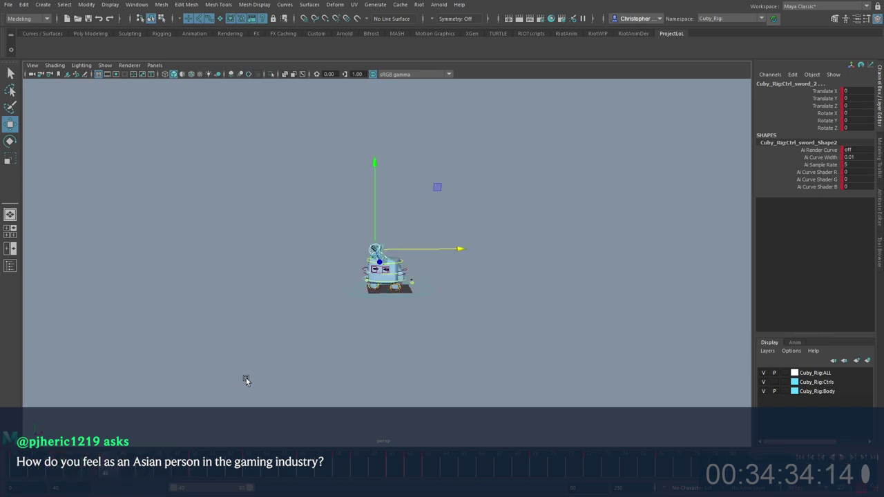
key("period")
Step: Isolate the main sword control's Translate Z curve and raise the frame 45 key to 21.415
scroll(364, 307, "up", 3)
left_click_drag(366, 307, 324, 310, "alt")
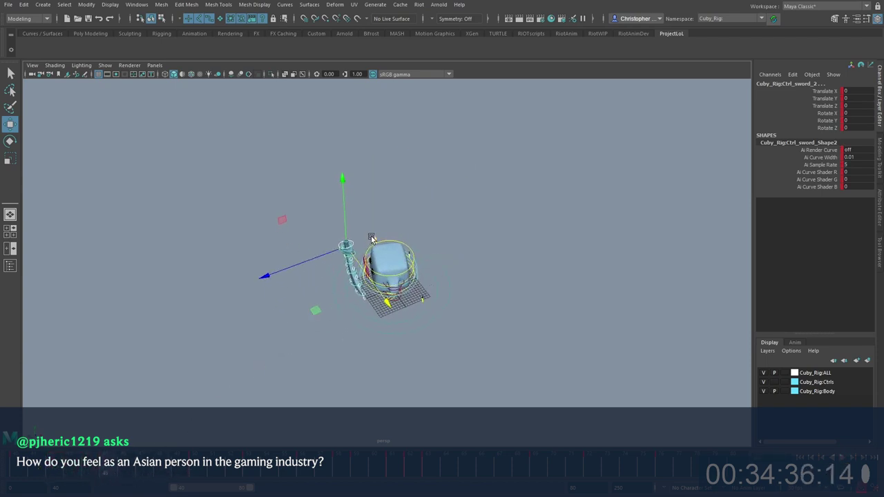
key("space")
left_click(369, 136)
left_click(351, 138)
left_click(116, 311)
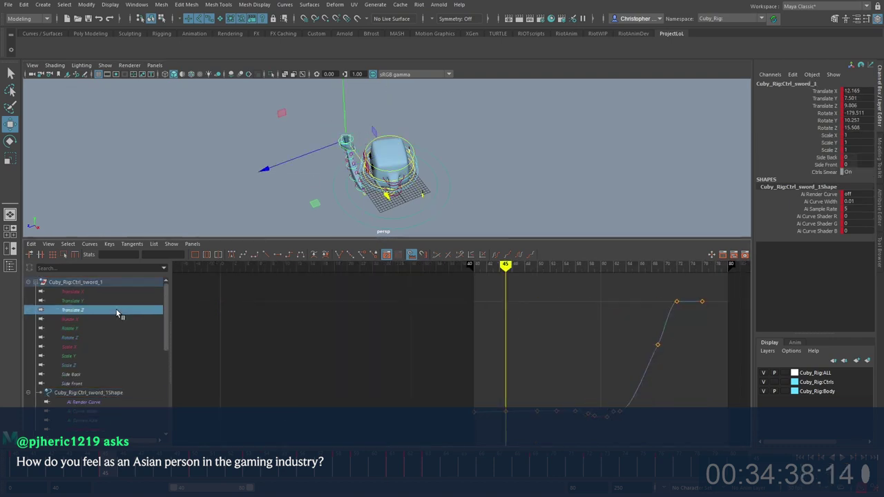
key("f")
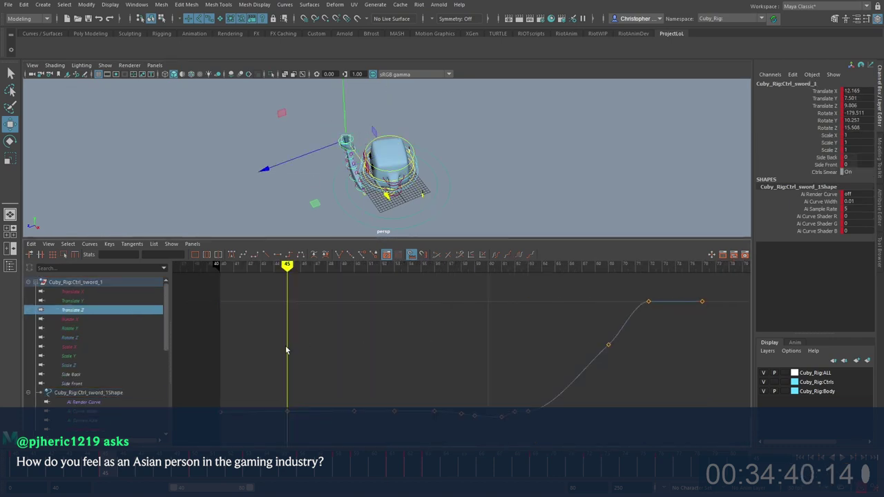
middle_click_drag(285, 345, 349, 297, "alt")
right_click_drag(349, 297, 403, 351, "alt+shift")
left_click(380, 367)
middle_click_drag(379, 366, 388, 326, "shift")
Step: Raise the sword's Translate Z keys at frames 50, 53 and 56 to hold the sword forward, with frame 56 at 21.8
left_click_drag(419, 349, 444, 405)
left_click_drag(456, 351, 470, 378)
middle_click_drag(470, 379, 489, 363, "shift")
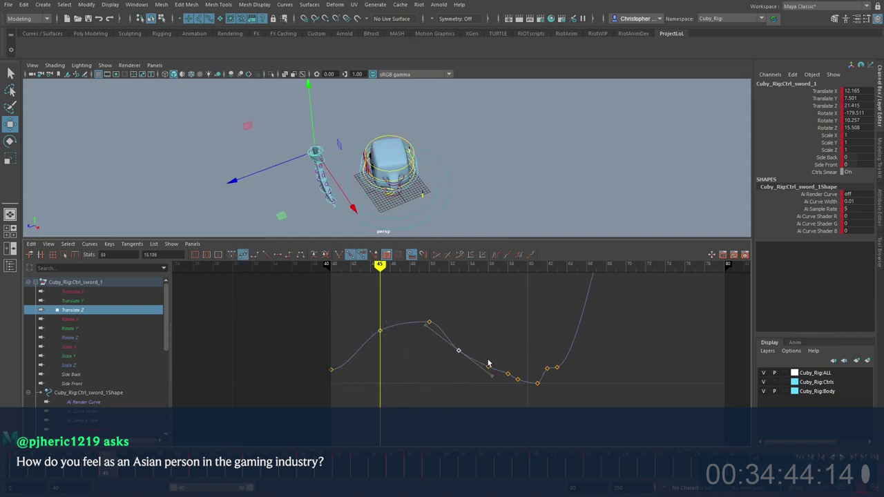
left_click_drag(439, 405, 440, 402)
middle_click_drag(474, 357, 477, 336, "shift")
middle_click_drag(510, 305, 509, 302, "shift")
left_click_drag(449, 308, 473, 333)
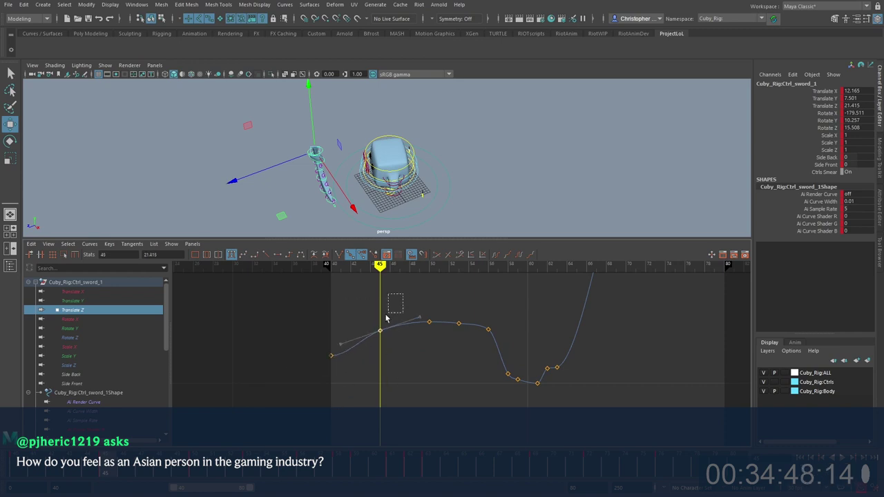
Step: Smooth both ends of the sword's Translate Z arc by raising the keys at frames 40, 58 and 59
left_click_drag(386, 315, 321, 368)
key("]")
key("]")
key("]")
key("[")
left_click_drag(512, 338, 532, 380)
key("[")
Step: Step through the sword's keys up to frame 62, then play back the motion from an orbited full view
key("period")
key("period")
key("period")
key("period")
key("period")
key("period")
key("period")
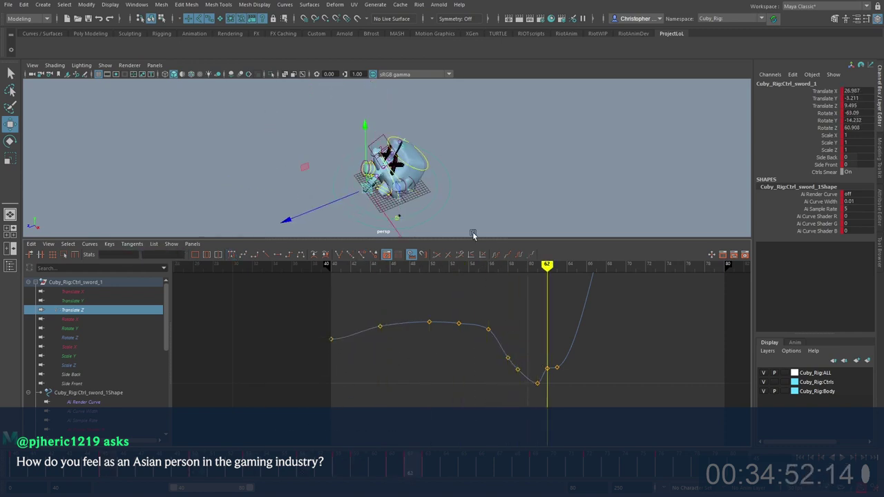
left_click_drag(474, 235, 477, 185, "alt")
key("alt+1")
key("space")
key("alt+v")
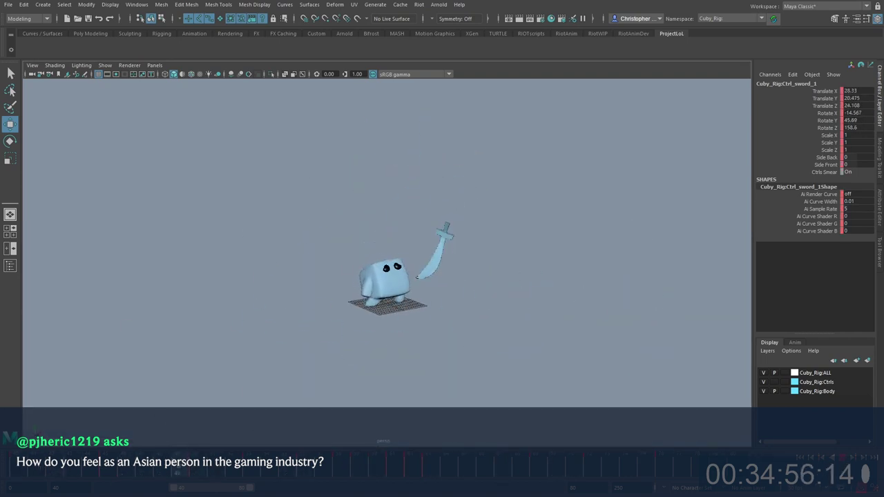
Step: Rotate the main sword control around frame 50 so the blade lies nearly horizontal, and compare it with frame 56
key("e")
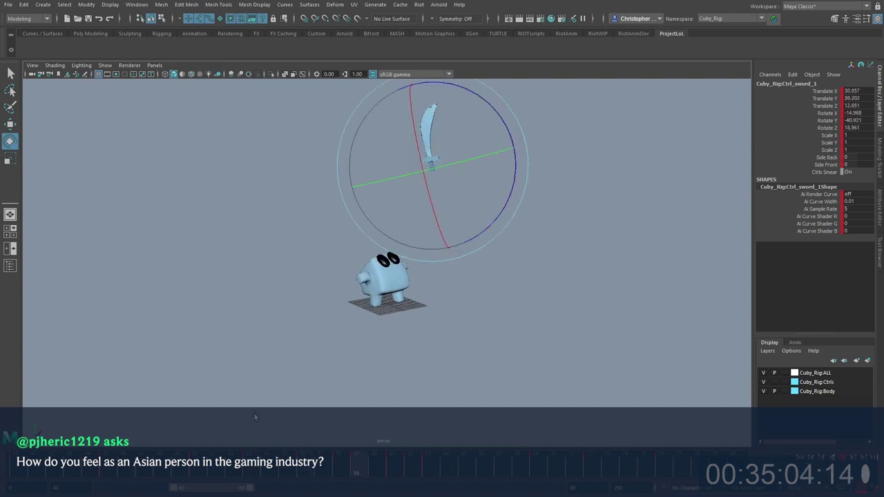
left_click_drag(207, 472, 272, 473)
left_click(193, 475)
left_click_drag(178, 474, 157, 474, "shift")
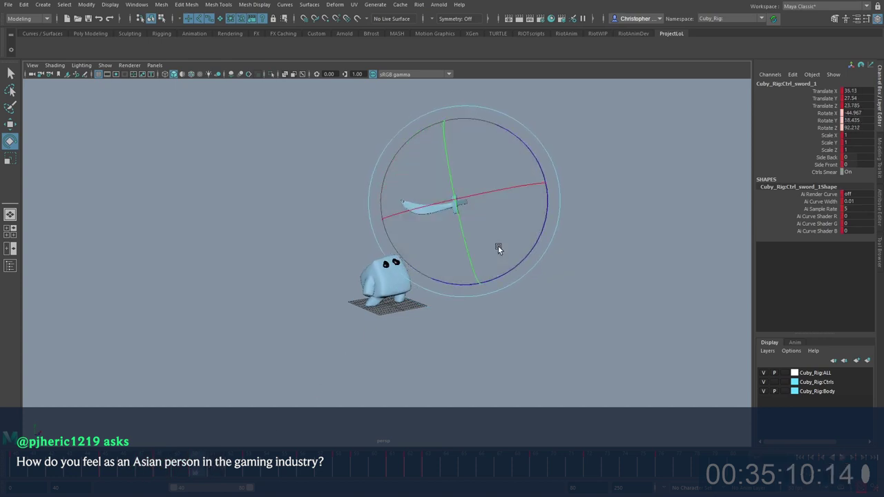
left_click_drag(498, 246, 478, 218)
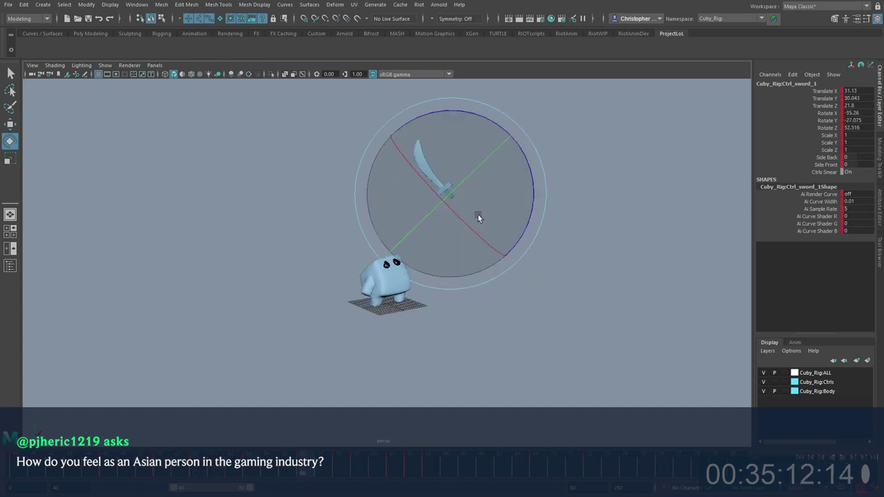
Step: Step back through the sword's motion, then play back the toss with attention to frames 43 to 53
key("alt+comma")
key("alt+comma")
key("alt+comma")
key("alt+period")
key("alt+comma")
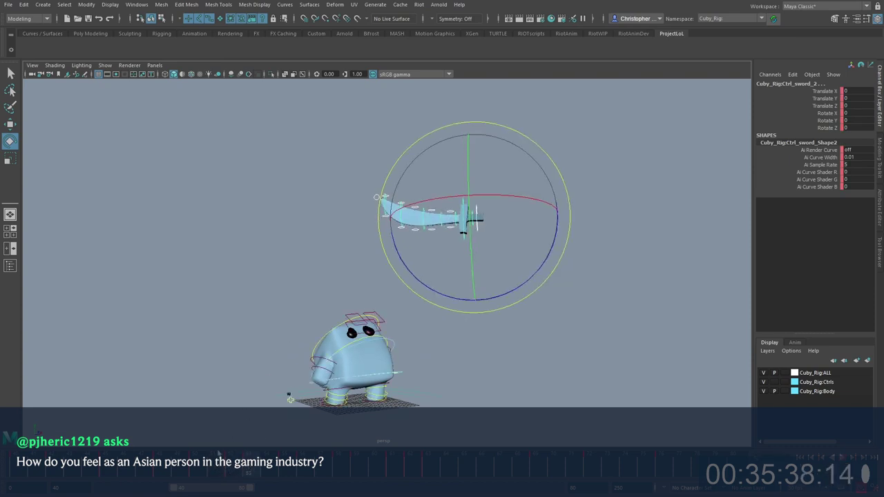
mouse_move(221, 459)
left_mouse_down()
mouse_move(131, 467)
mouse_move(218, 468)
left_mouse_up()
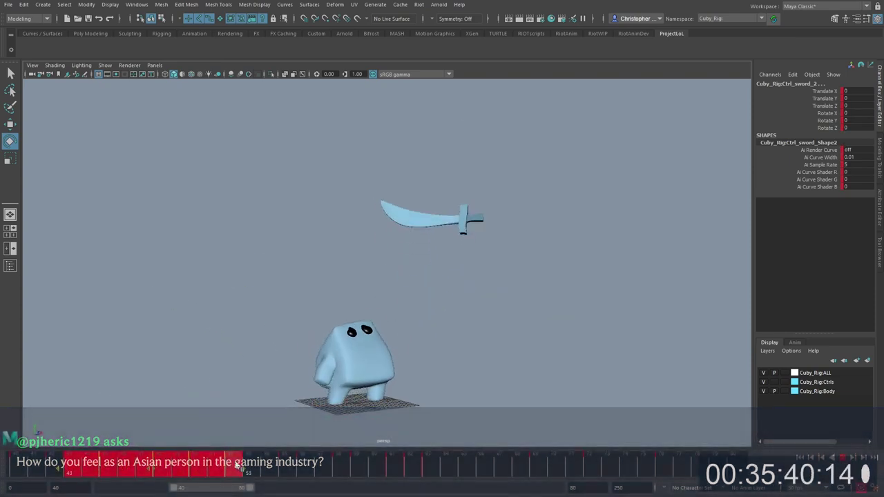
left_click(219, 473)
left_click_drag(181, 474, 208, 471, "shift")
left_click(141, 472)
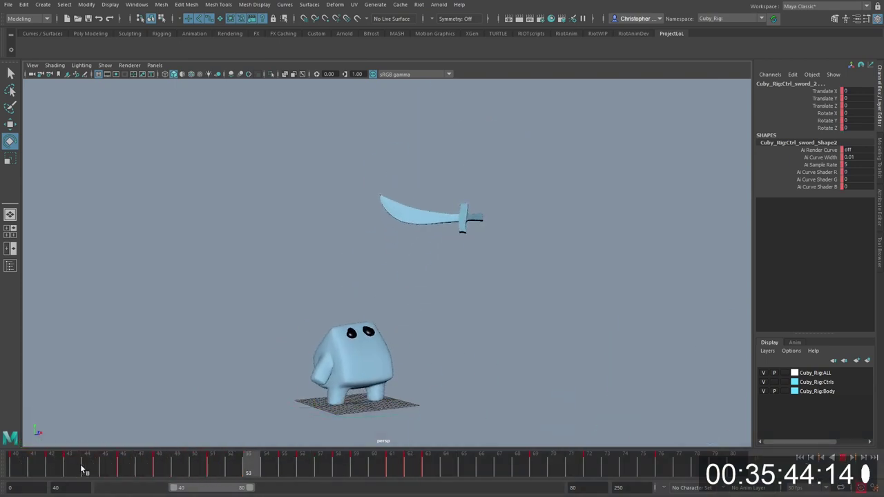
left_click(385, 104)
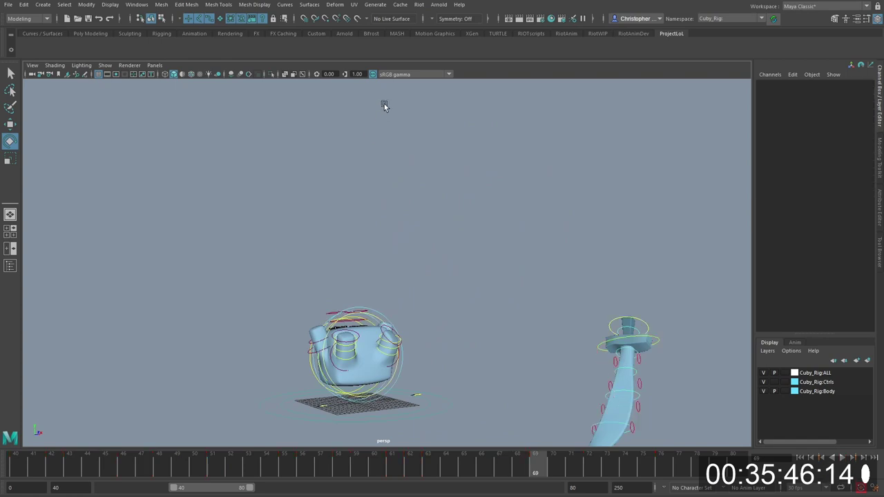
Step: Extend the playback range to frame 90 and shift all controls' keys after about frame 58 later in time
key("ctrl+shift+a")
mouse_move(228, 468)
left_mouse_down()
mouse_move(246, 468)
mouse_move(198, 468)
mouse_move(306, 469)
mouse_move(284, 469)
left_mouse_up()
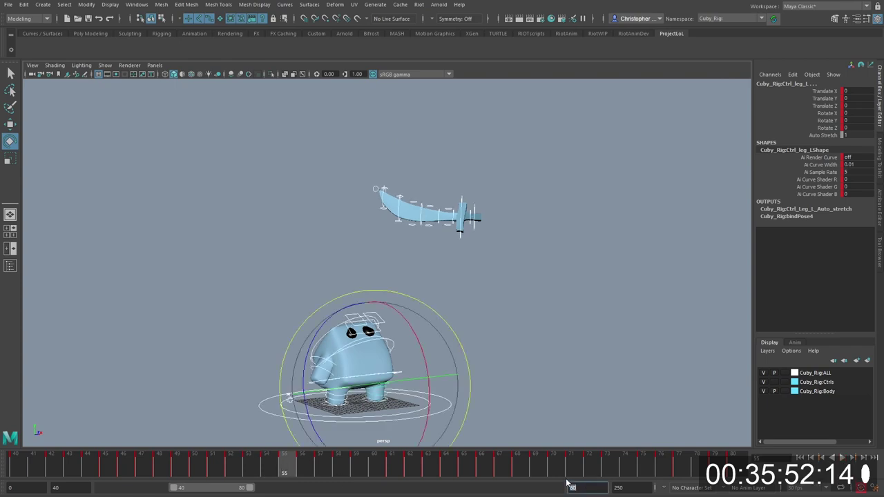
type("90")
key("Return")
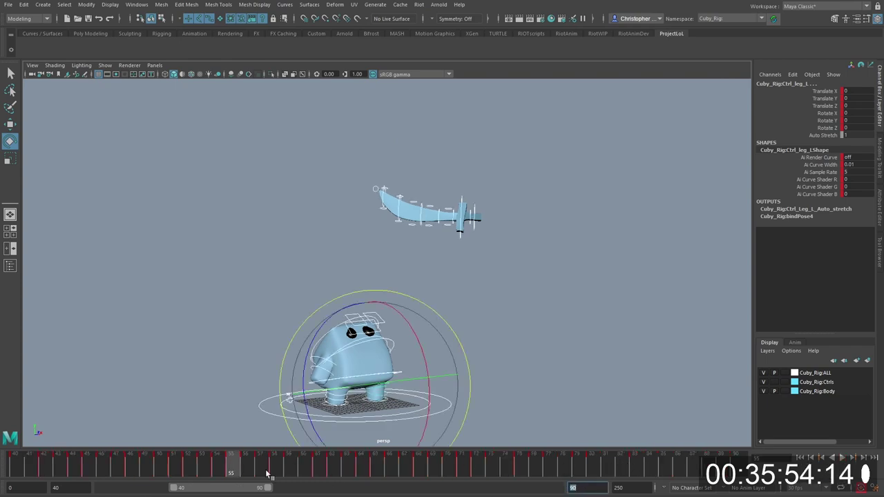
left_click_drag(268, 474, 652, 472, "shift")
left_click_drag(442, 470, 498, 471)
Step: Deselect the controls, play back the retimed toss and scrub to around frame 56 to check the sword's hang time
left_click(198, 466)
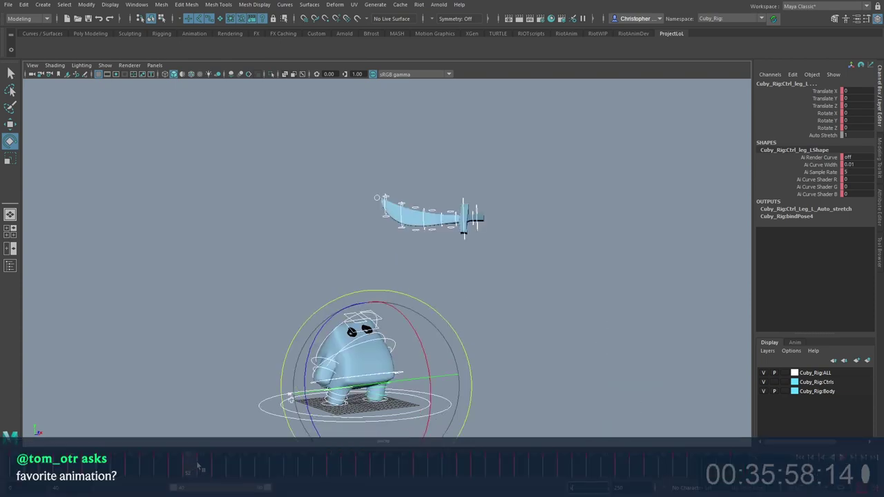
left_click(555, 80)
key("alt+v")
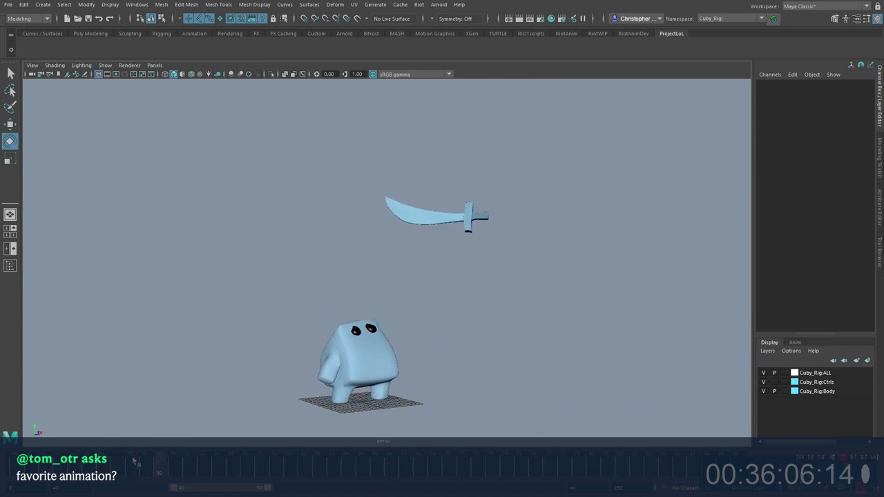
left_click_drag(108, 465, 245, 429)
middle_click_drag(376, 415, 410, 360, "alt")
scroll(410, 359, "up", 3)
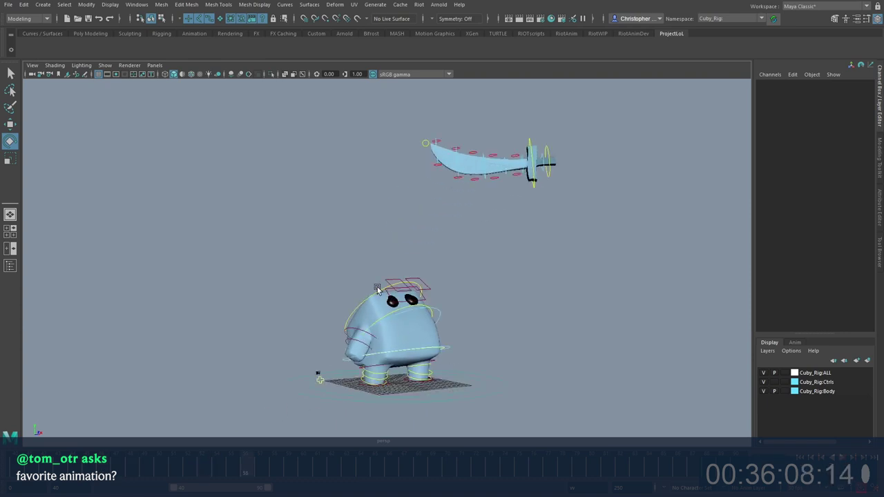
Step: Select all rig controls and highlight their short timeline range starting at frame 53
left_click_drag(329, 263, 341, 292)
key("alt+v")
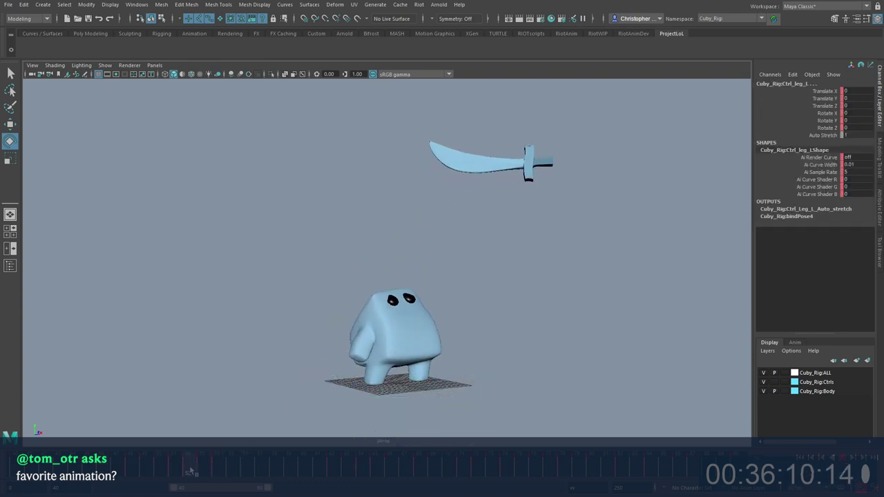
left_click_drag(181, 470, 252, 470, "shift")
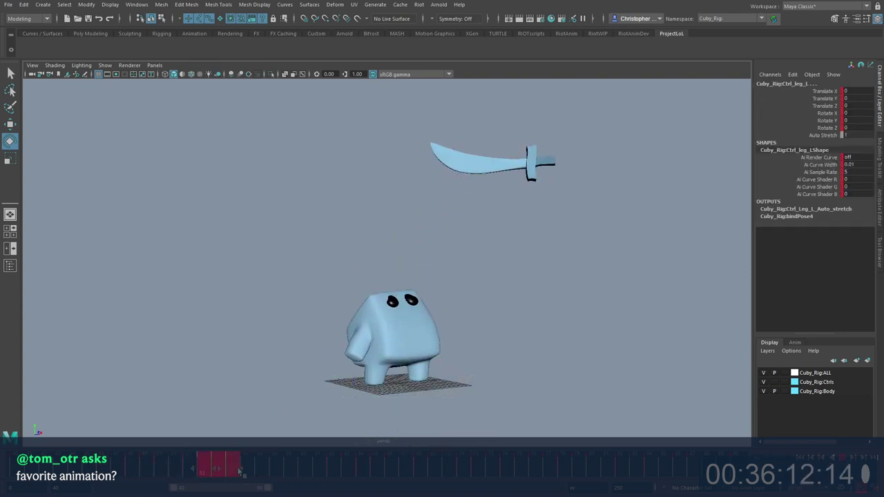